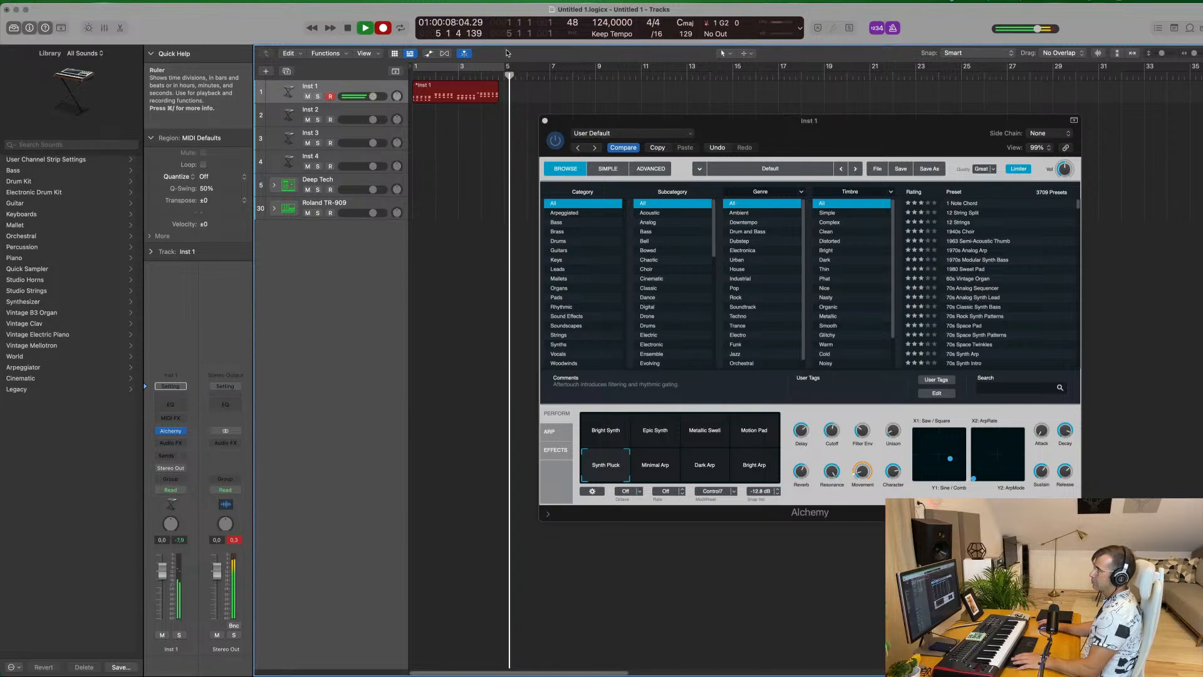
Stop recording, open the Inst 1 region in the Piano Roll and shift all its notes onto the start of bar 1.
key("space")
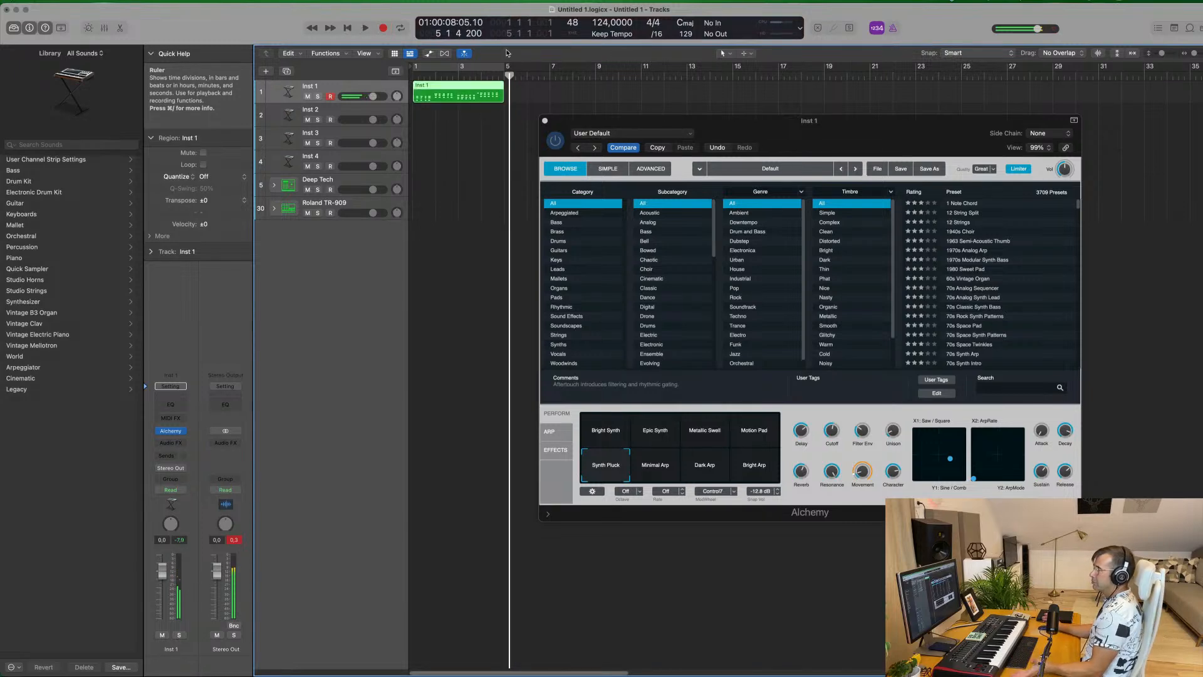
double_click(441, 85)
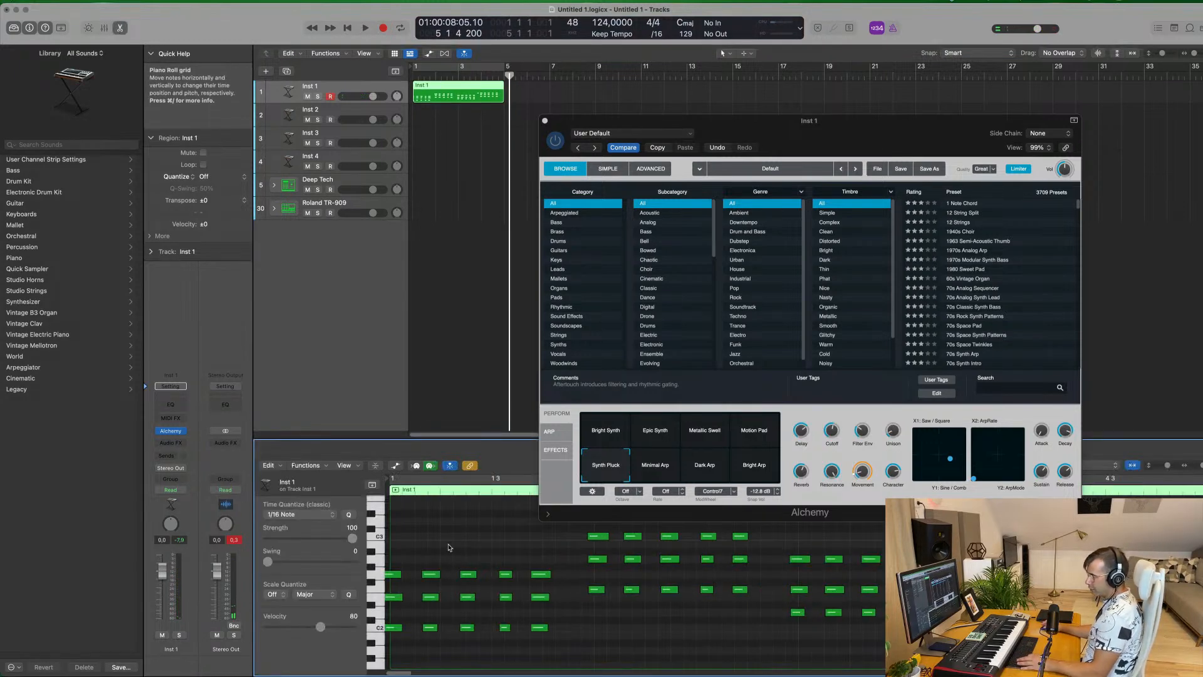
key("super+a")
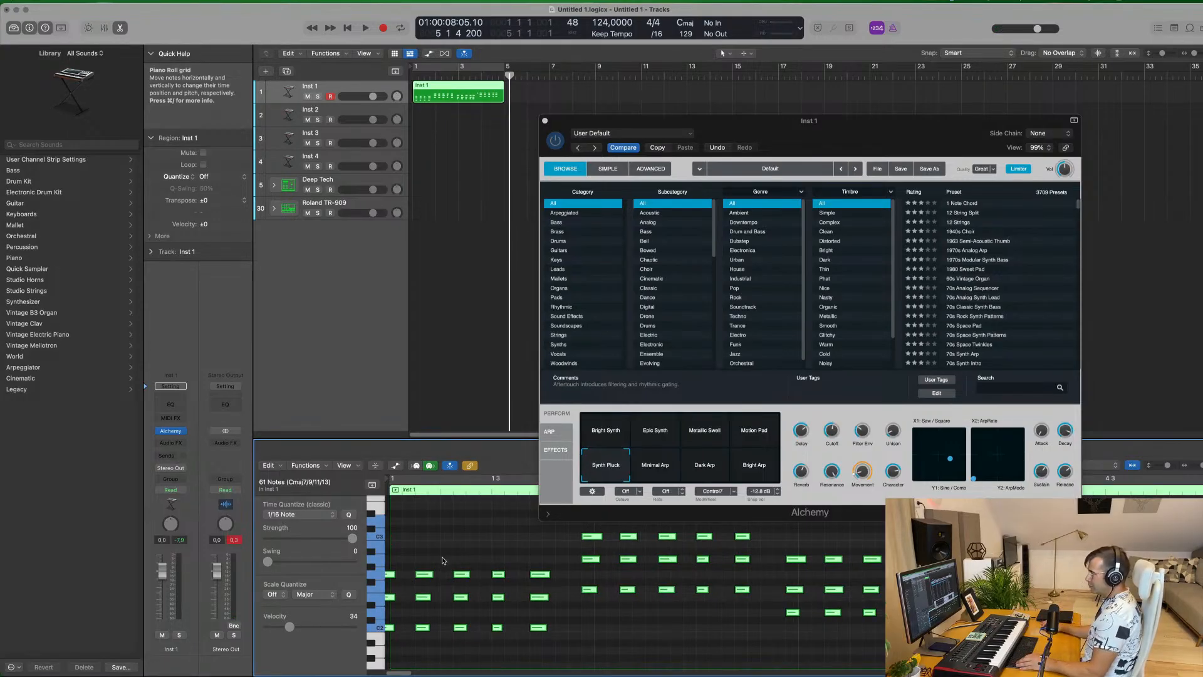
left_click_drag(394, 578, 401, 578)
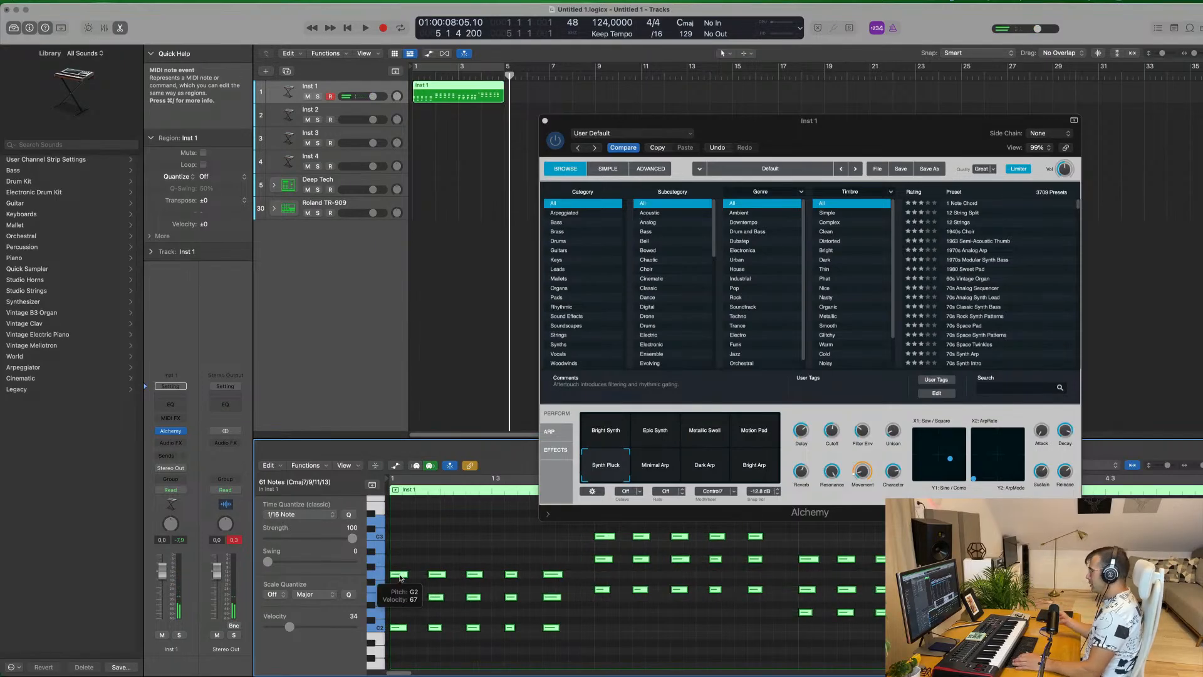
left_click(503, 548)
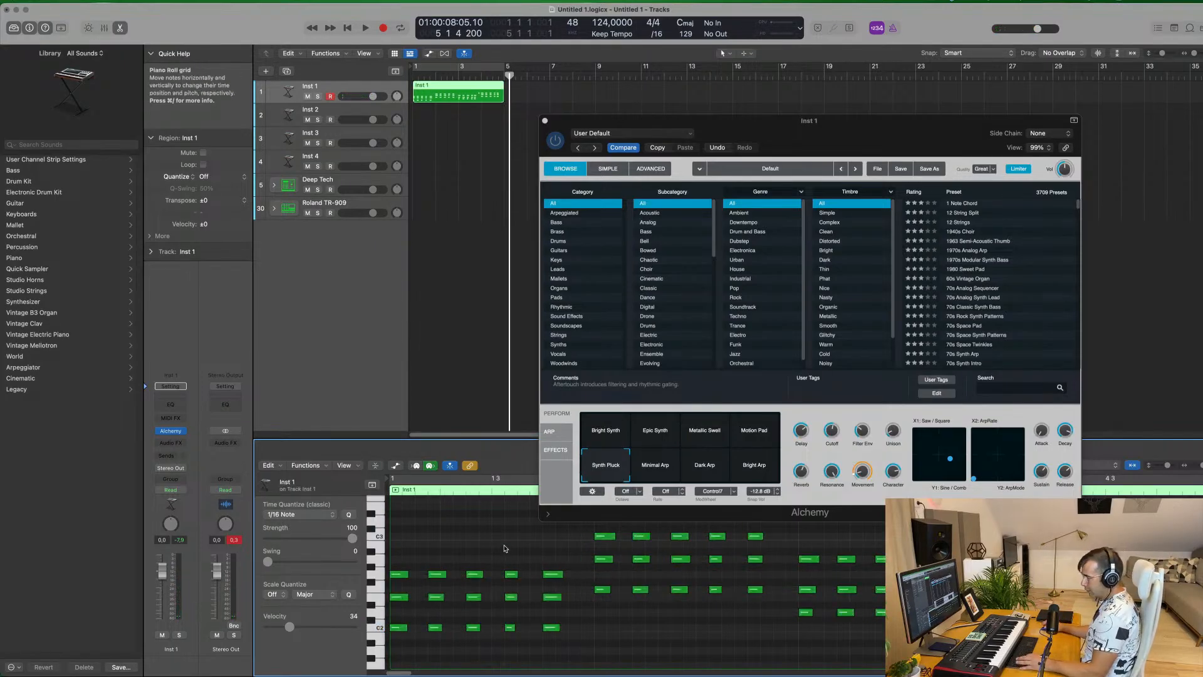
key("super+a")
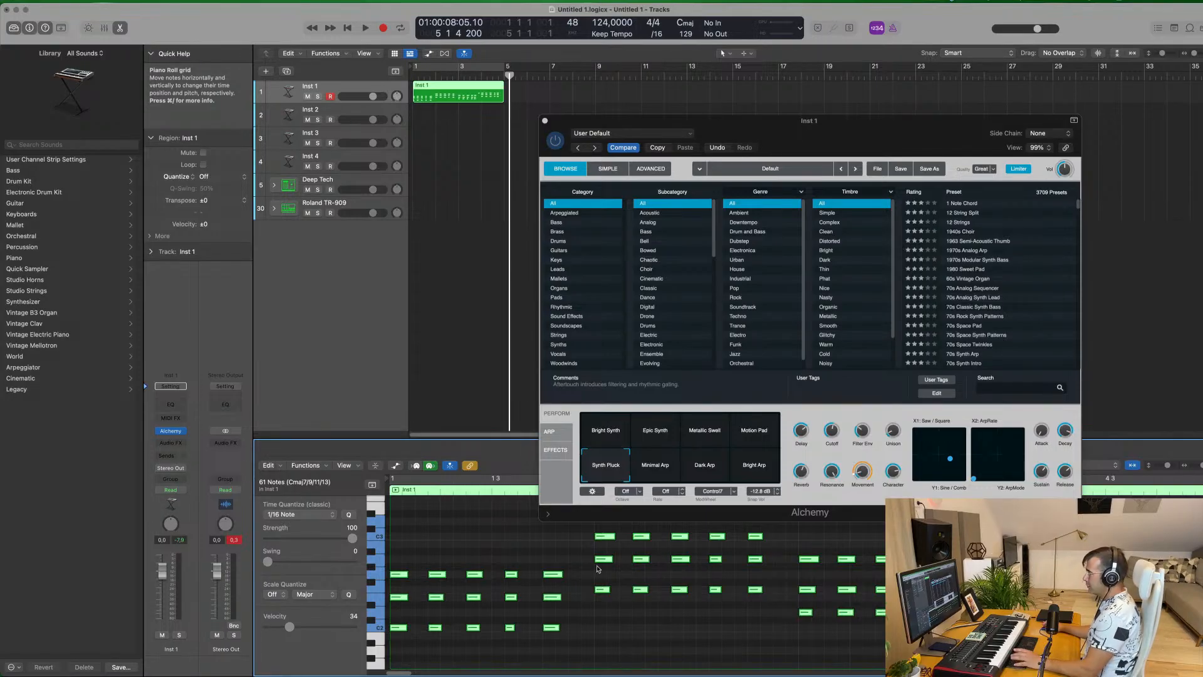
left_click(505, 538)
Turn on a cycle range over bars 1 to 5, play the recorded chords and move the Alchemy window aside.
left_click_drag(902, 130, 583, 155)
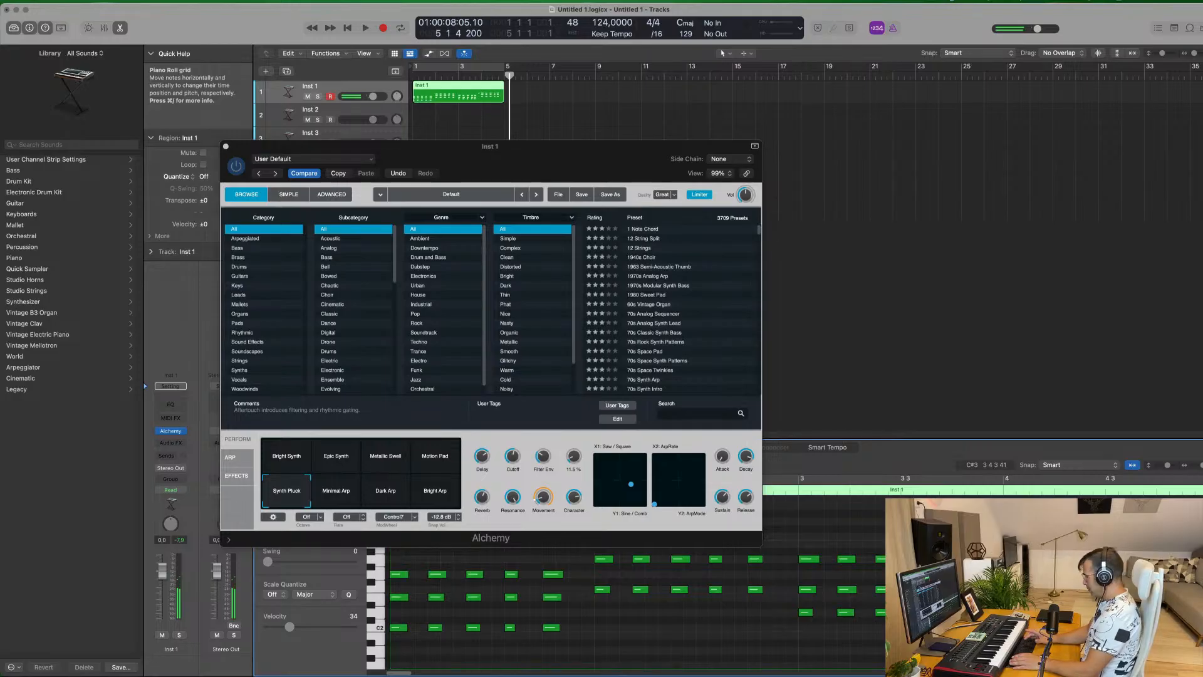
left_click_drag(392, 141, 786, 140)
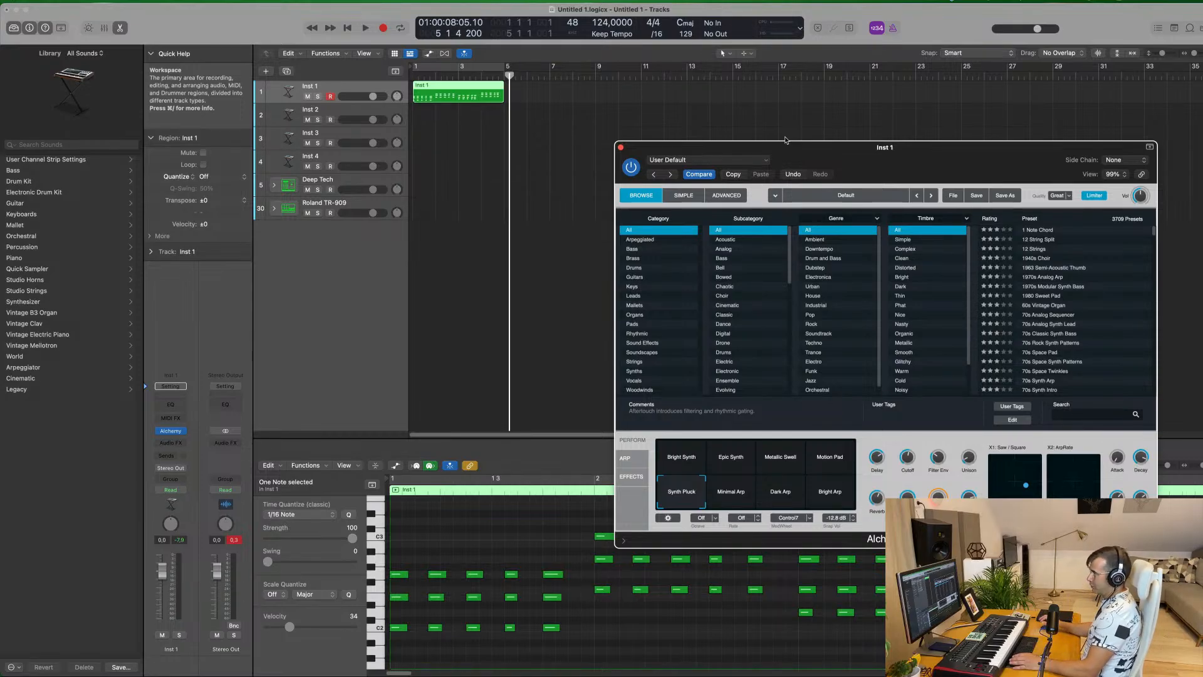
left_click(462, 153)
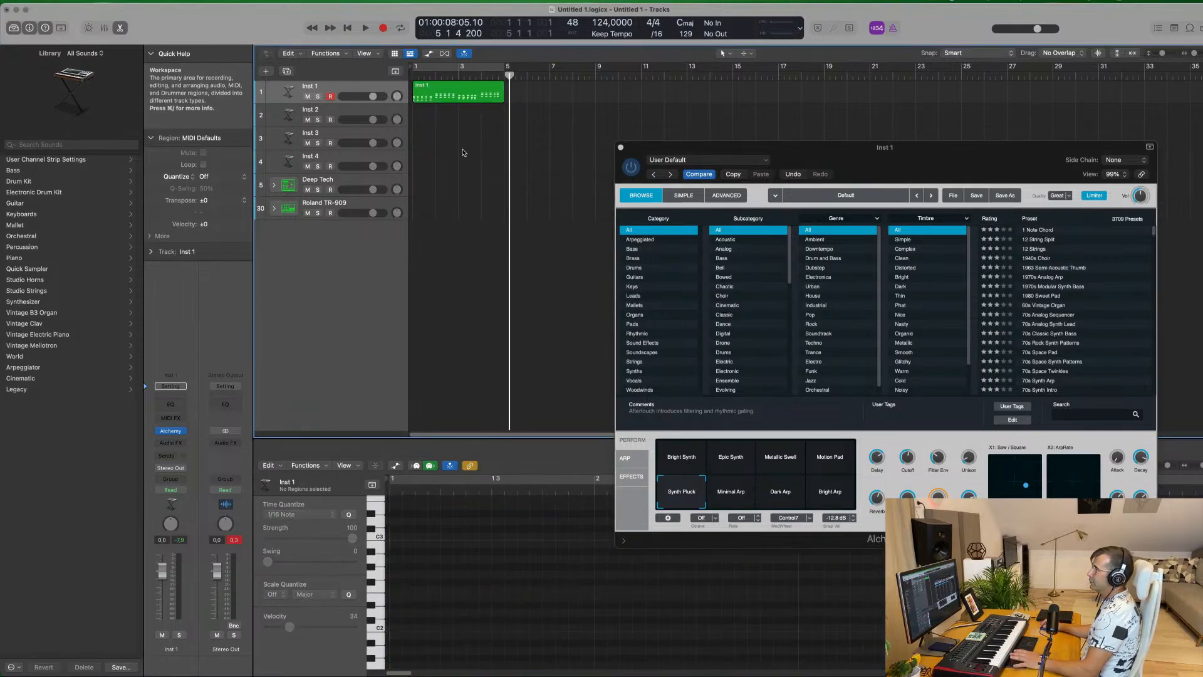
key("space")
key("space")
left_click(475, 70)
key("space")
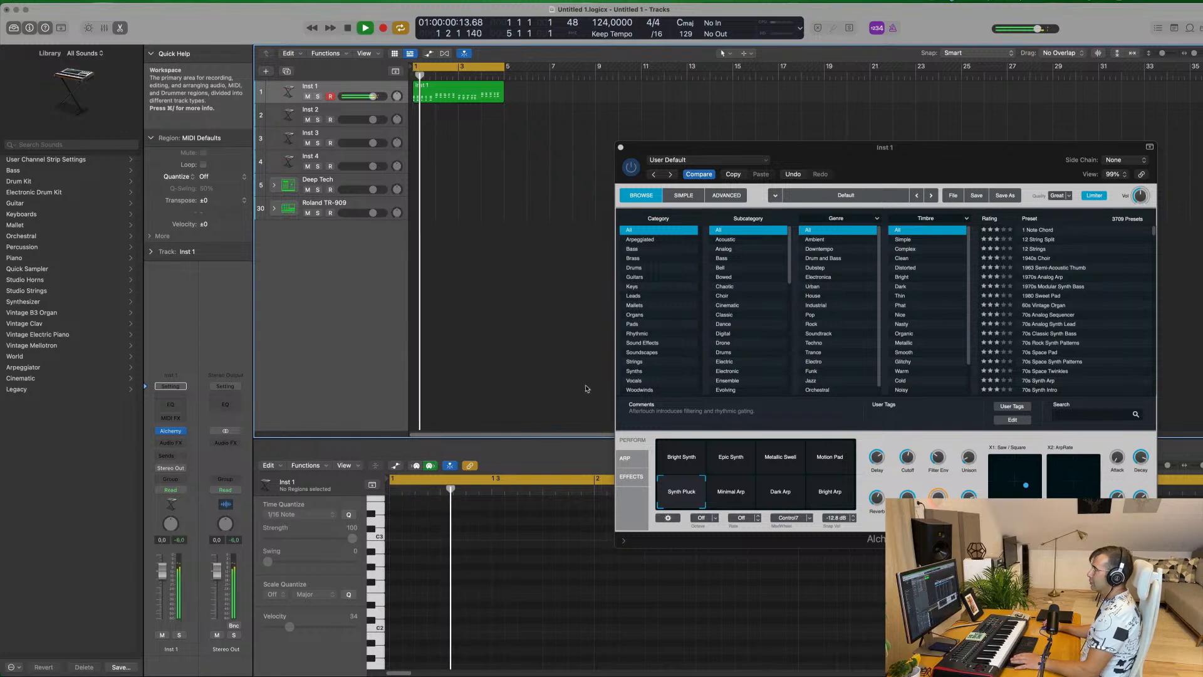
left_click_drag(693, 150, 858, 86)
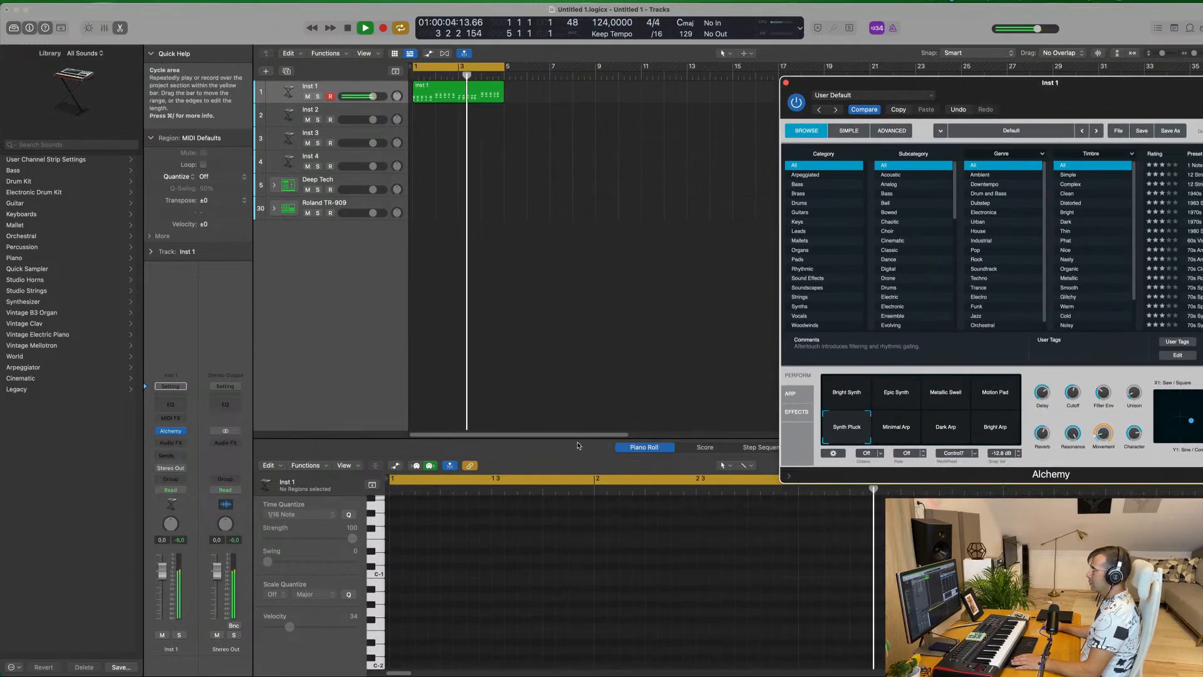
key("space")
Play the Inst 1 region and select individual three-note chords in the Piano Roll to check them.
left_click(479, 94)
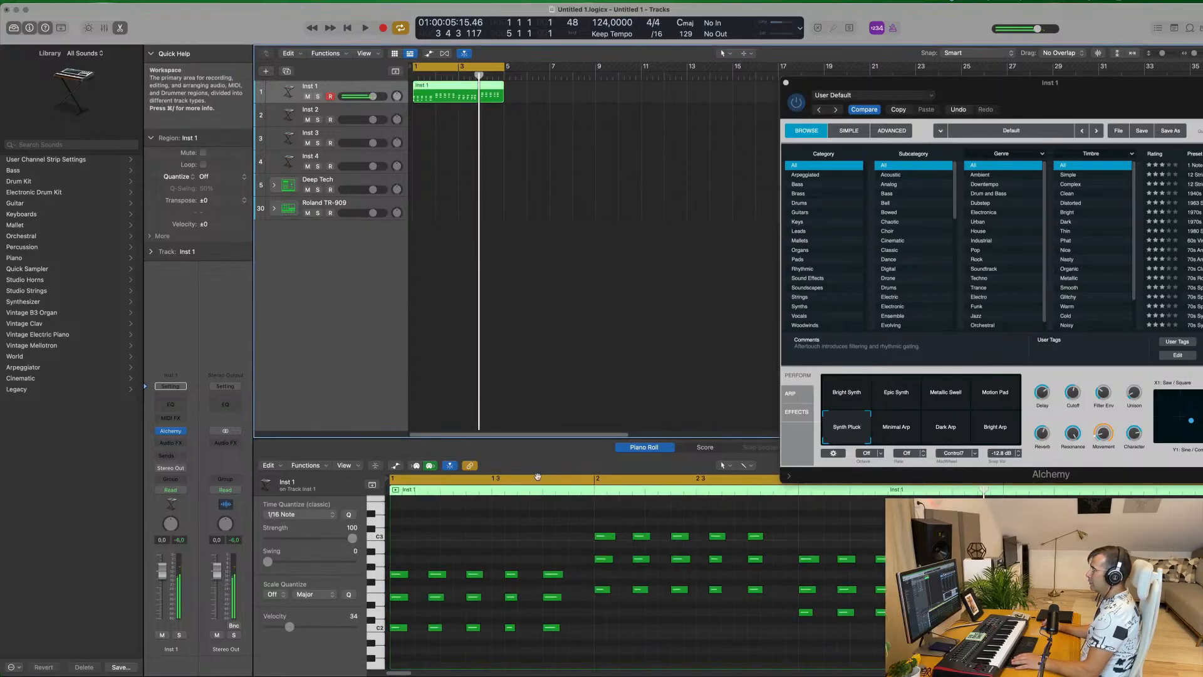
key("space")
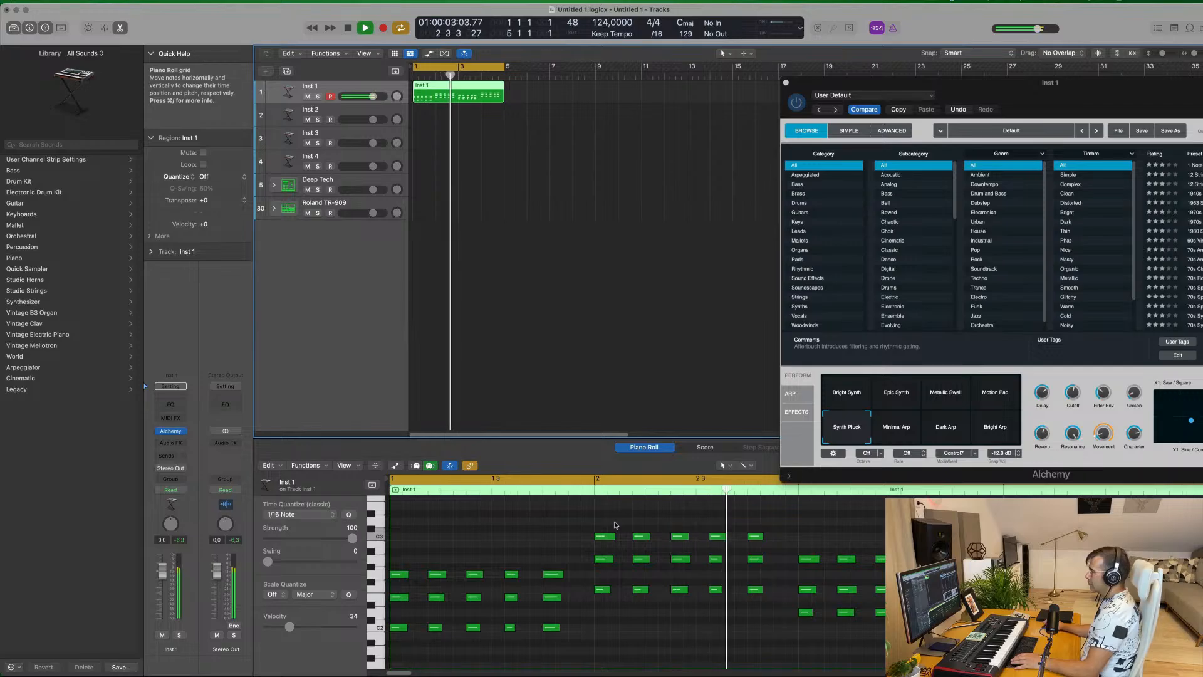
key("space")
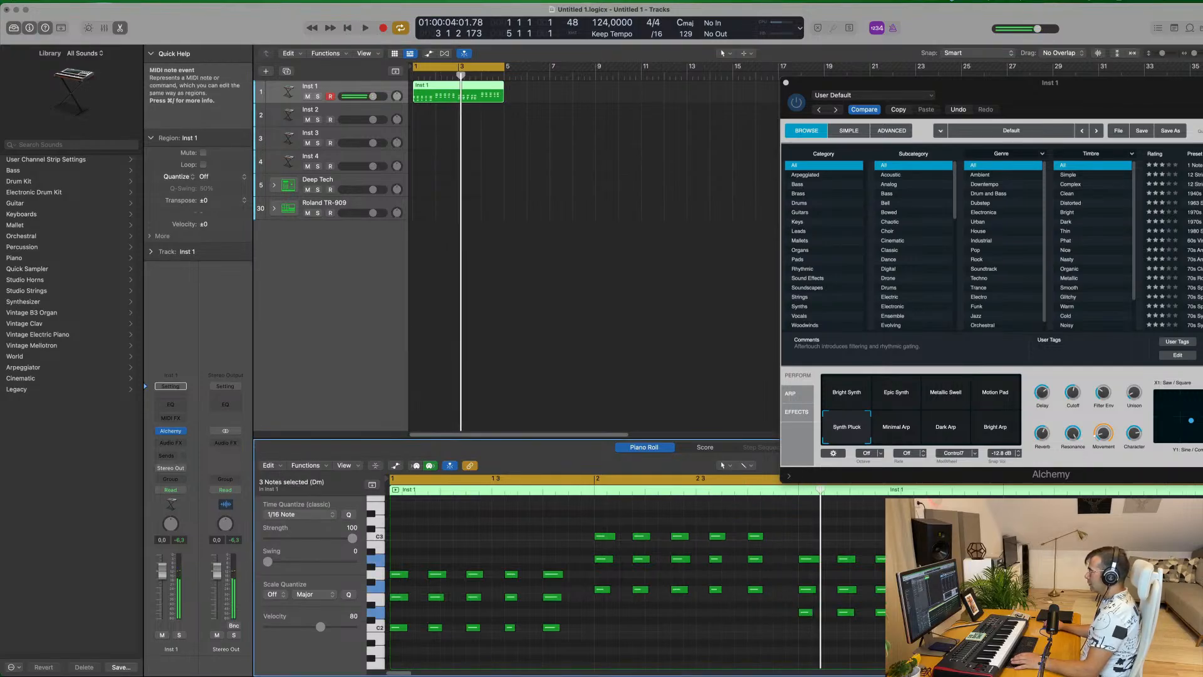
left_click(955, 559)
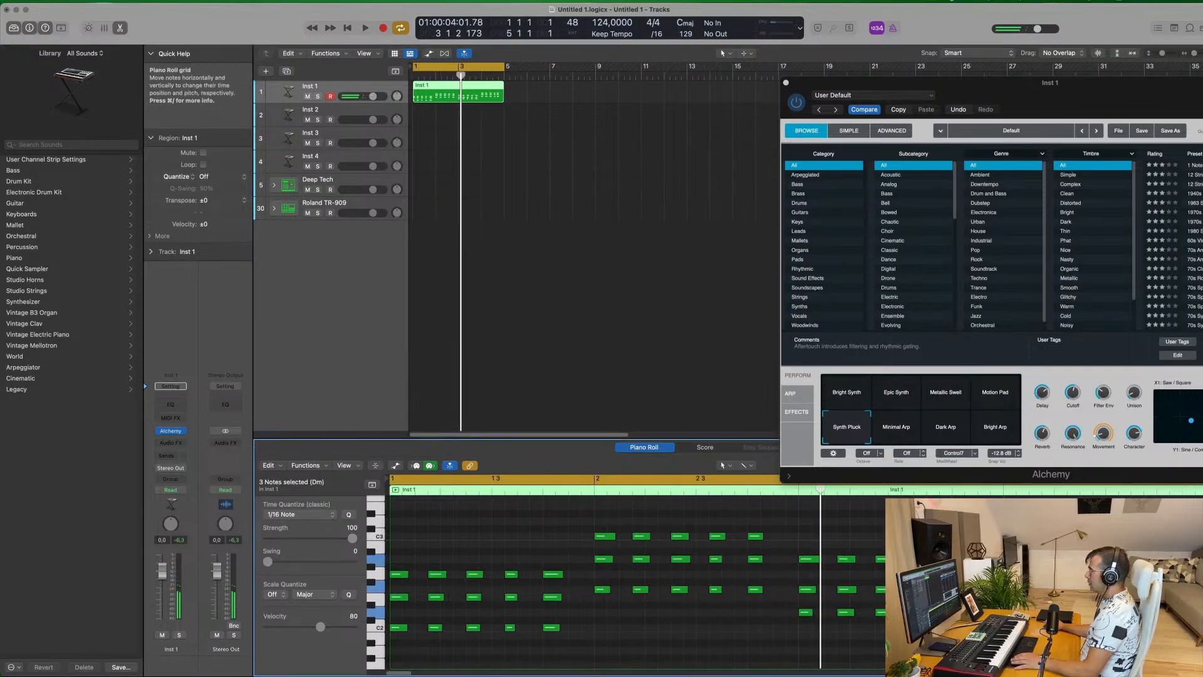
scroll(950, 558, "right", 3)
left_click_drag(930, 511, 958, 582)
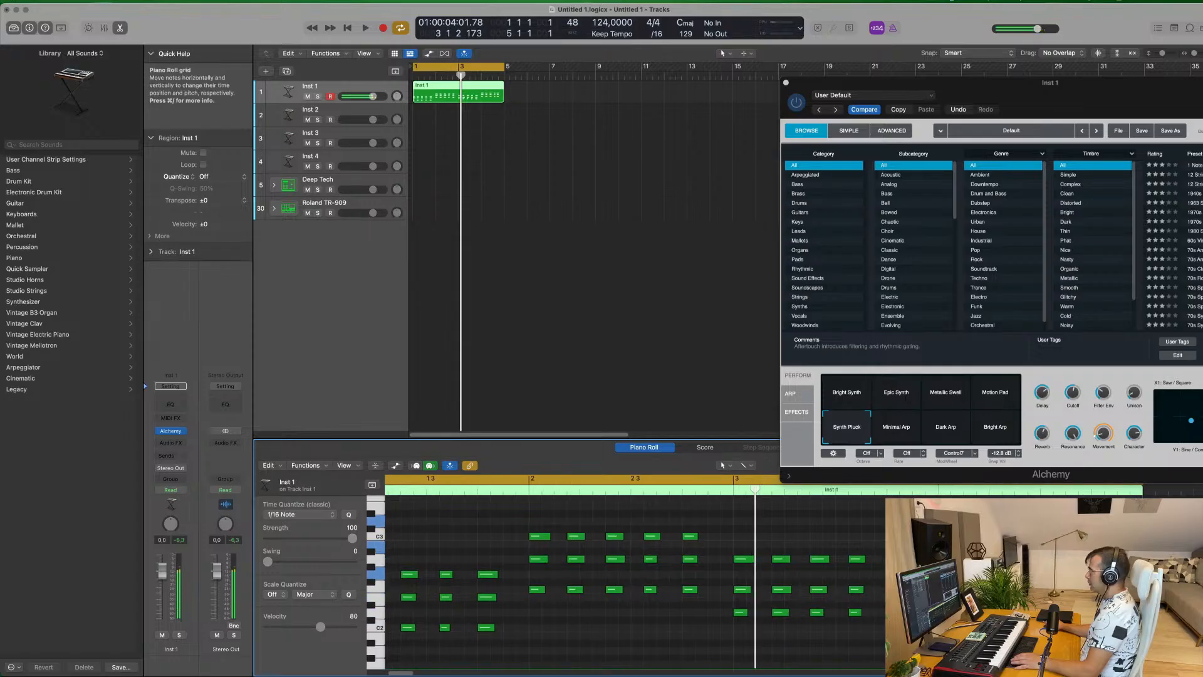
scroll(626, 583, "up", 3)
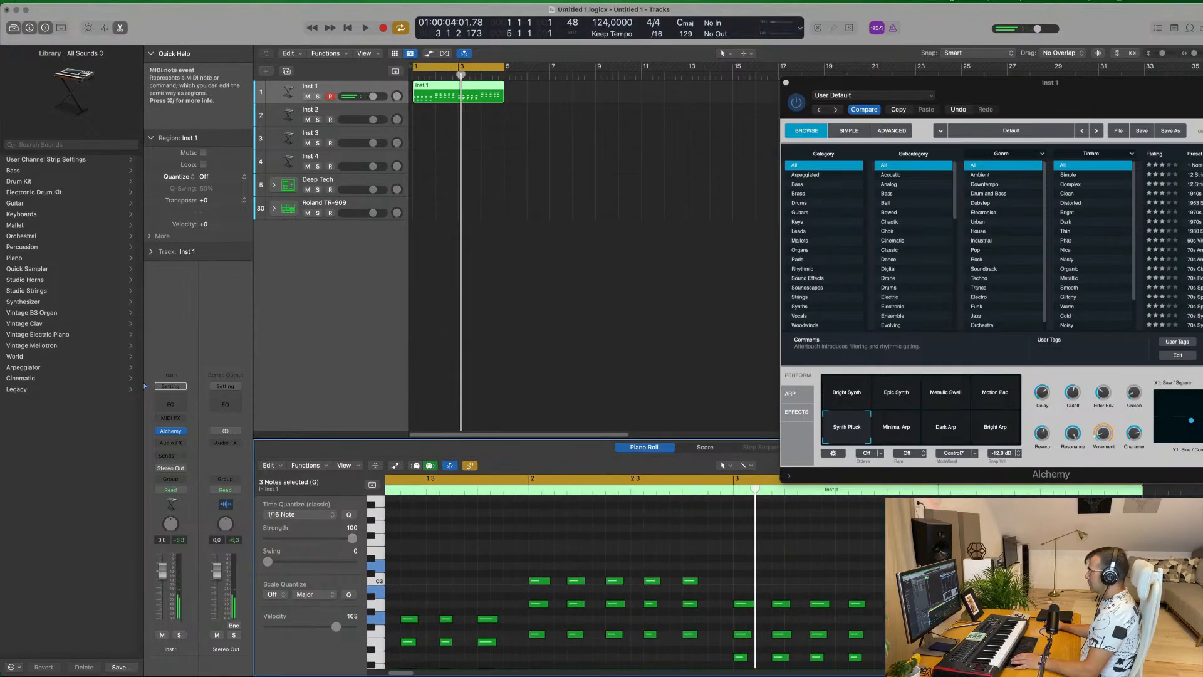
Replay the cycled chords and move the Alchemy window back into full view over the arrangement.
key("space")
left_click_drag(1050, 83, 1002, 66)
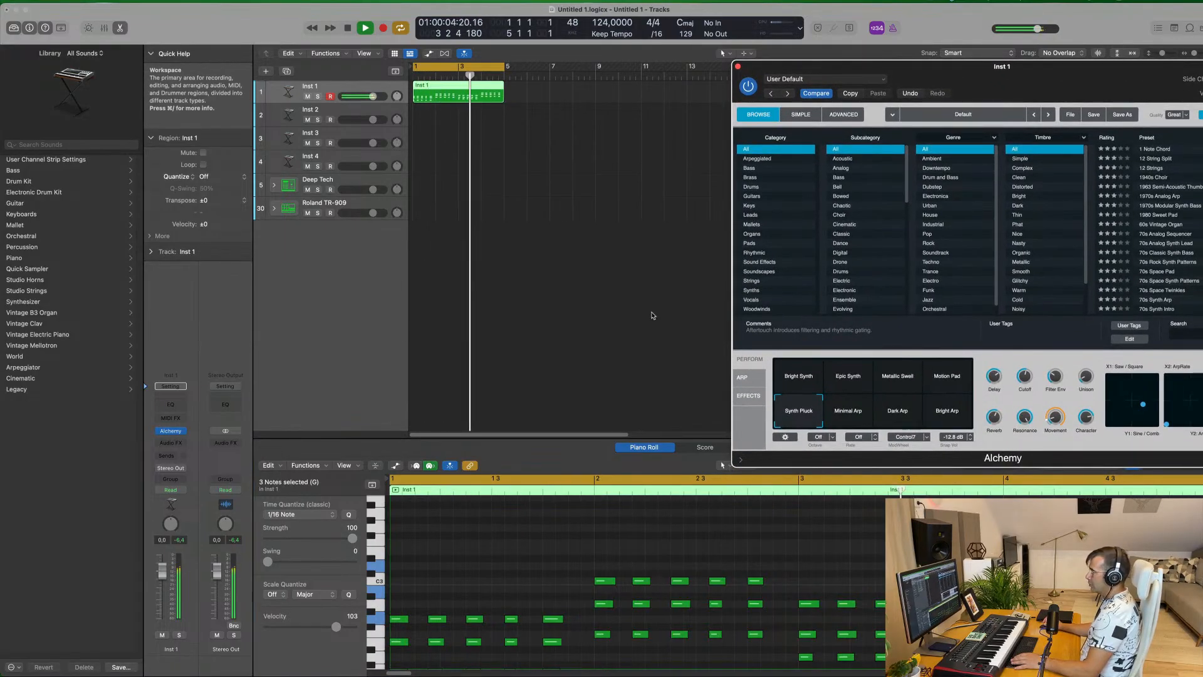
left_click_drag(1020, 78, 769, 111)
key("space")
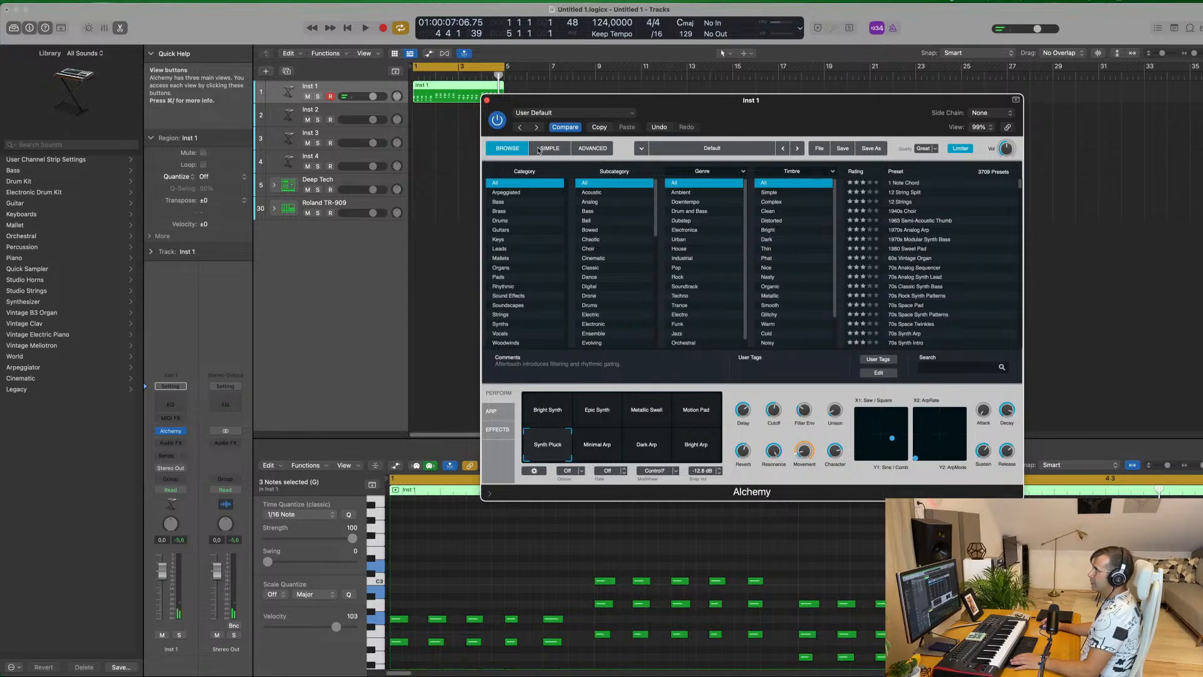
Filter Alchemy's presets to the Leads category, enlarge the Inst 1 track's height and load the Revenge preset.
left_click(507, 250)
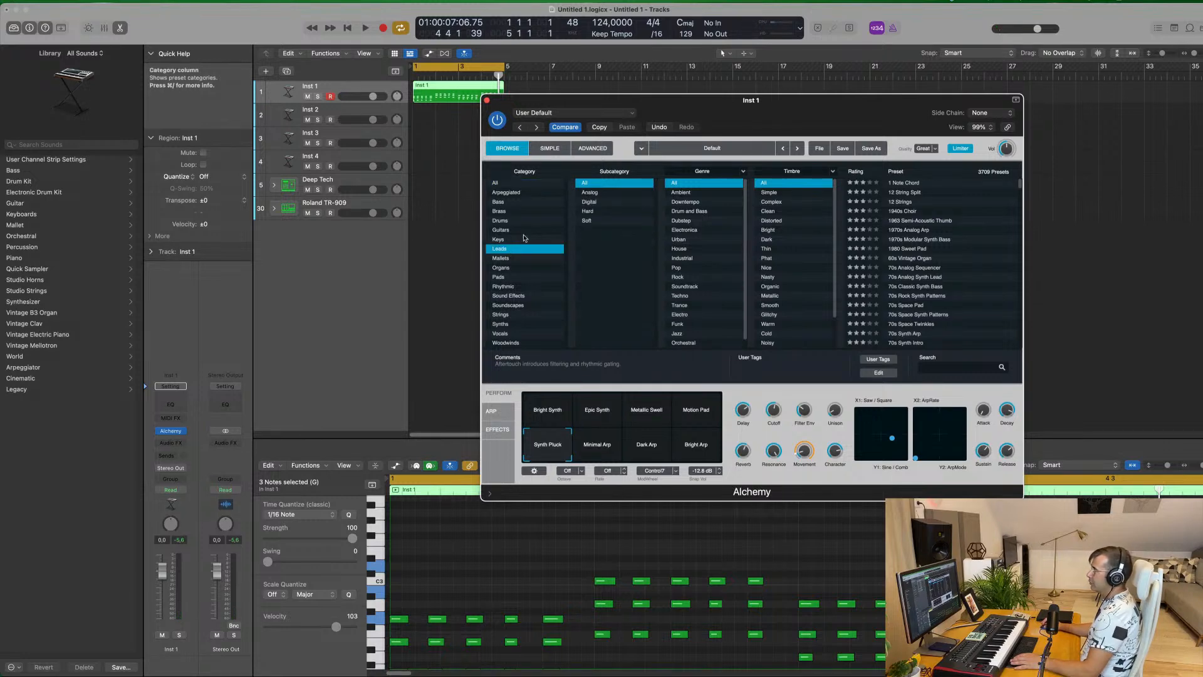
left_click_drag(352, 102, 351, 139)
scroll(1072, 252, "down", 15)
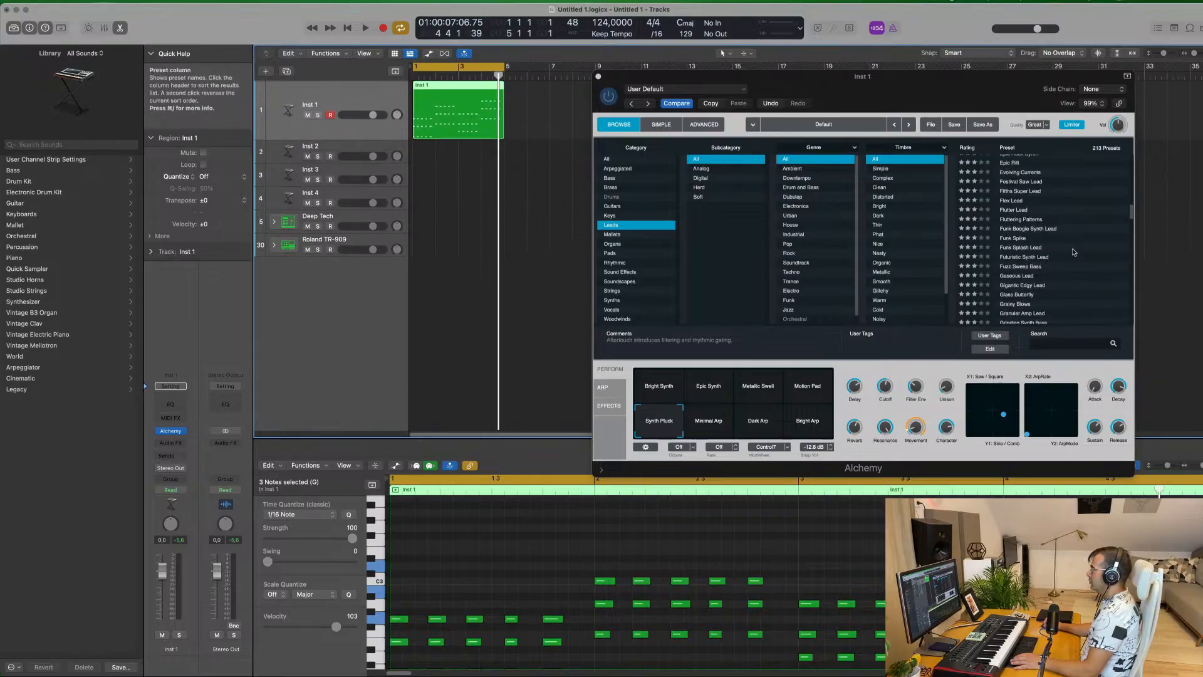
left_click(1009, 258)
left_click_drag(959, 87, 919, 78)
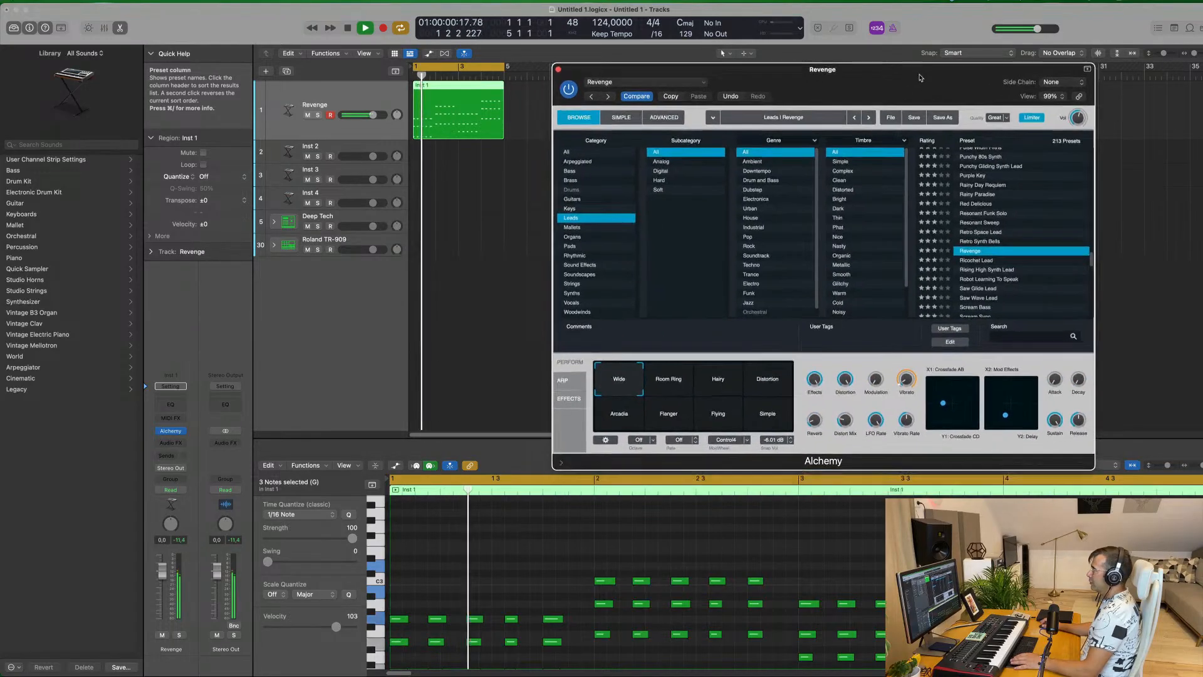
Audition the Saw Wave Lead preset, load Sizzle Oscillator for the first track and close the Alchemy window.
left_click(982, 260)
scroll(987, 252, "down", 3)
left_click(985, 248)
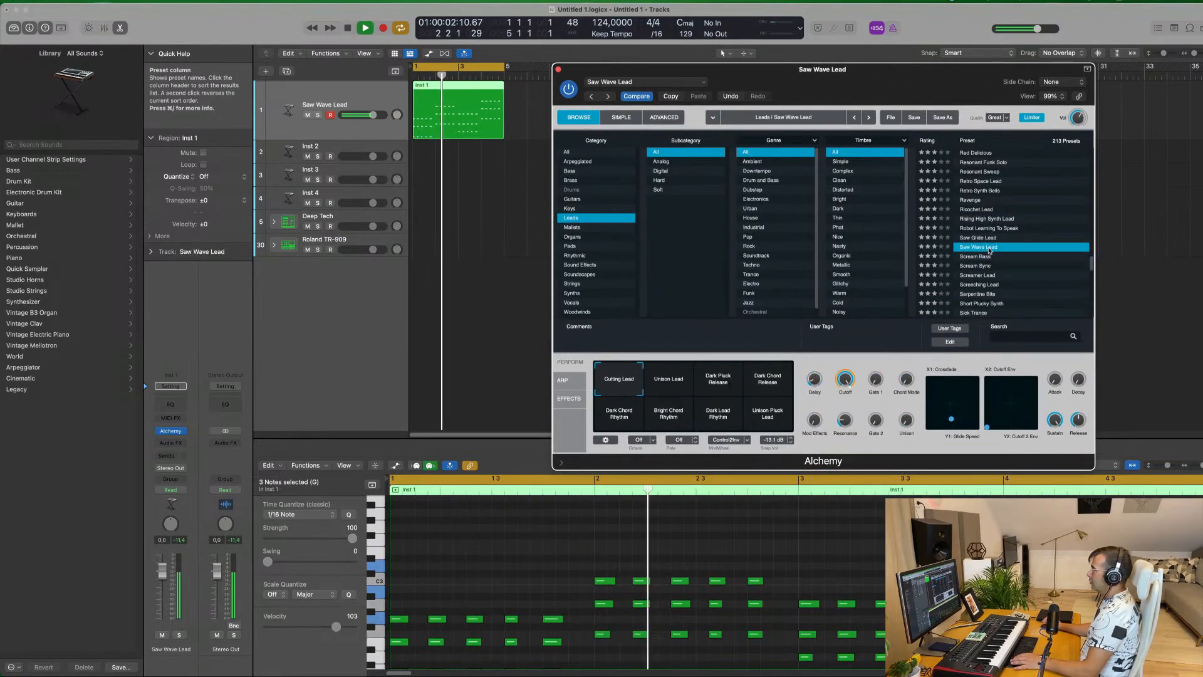
scroll(977, 263, "down", 3)
left_click(973, 270)
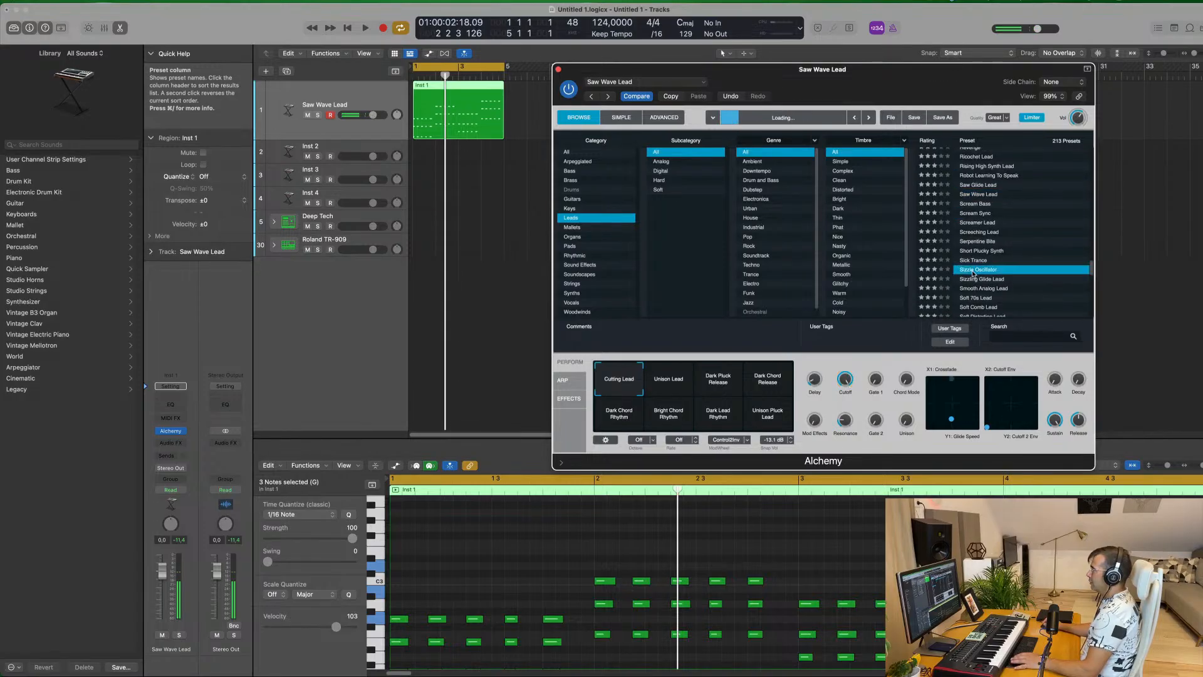
left_click_drag(832, 71, 835, 71)
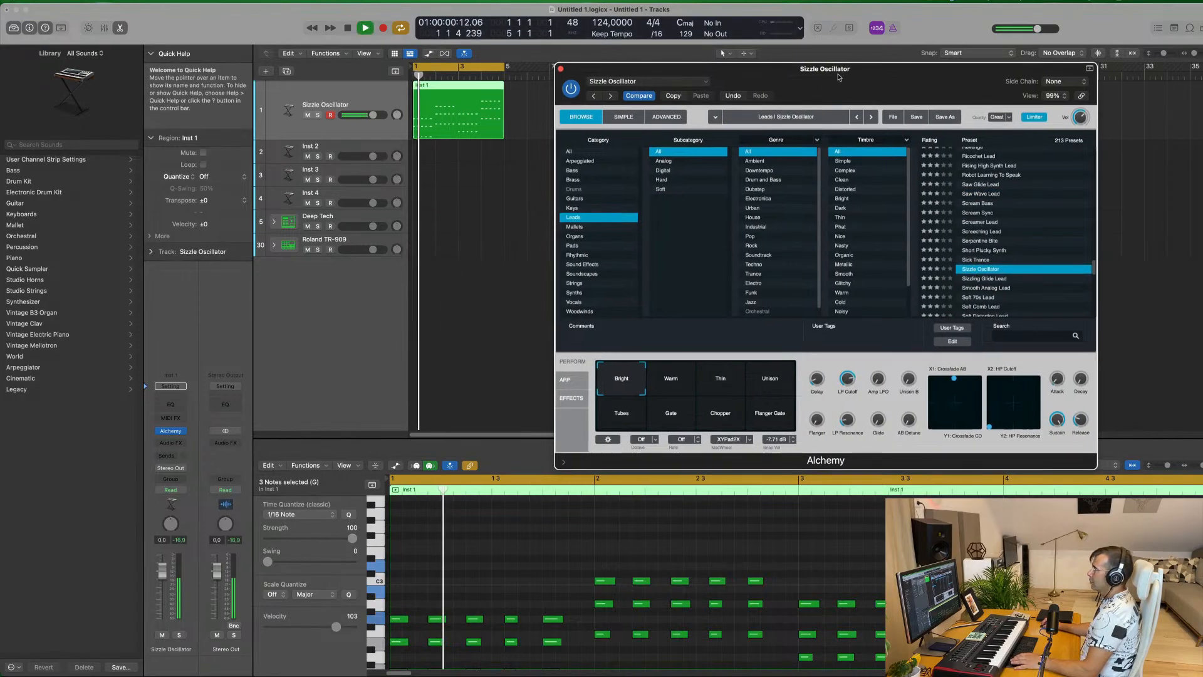
left_click(560, 69)
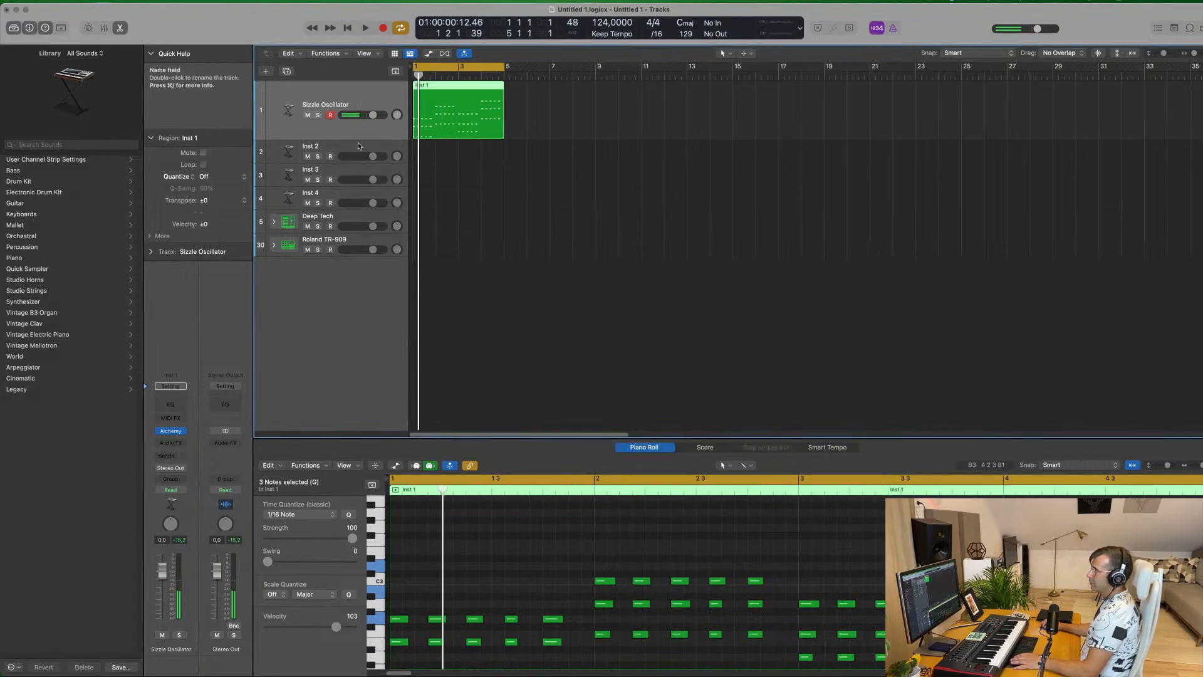
Duplicate the Sizzle Oscillator track and replace the copy's instrument with LennarDigital Sylenth1 in stereo.
left_click(286, 70)
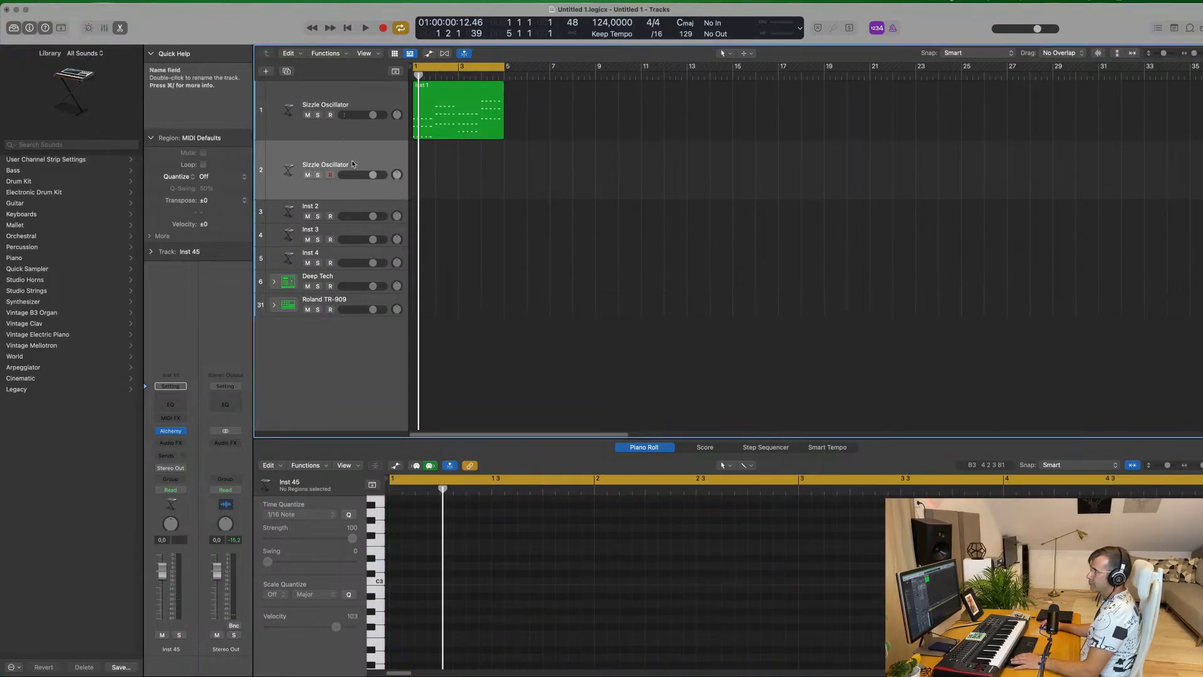
left_click(182, 430)
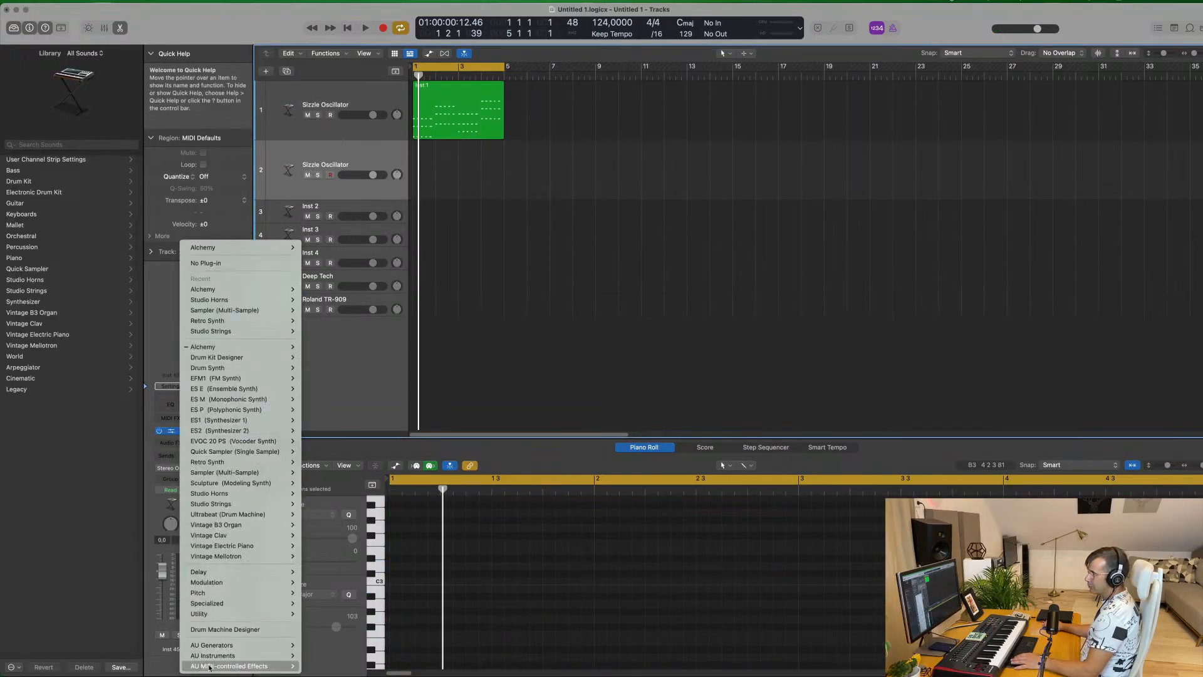
mouse_move(219, 655)
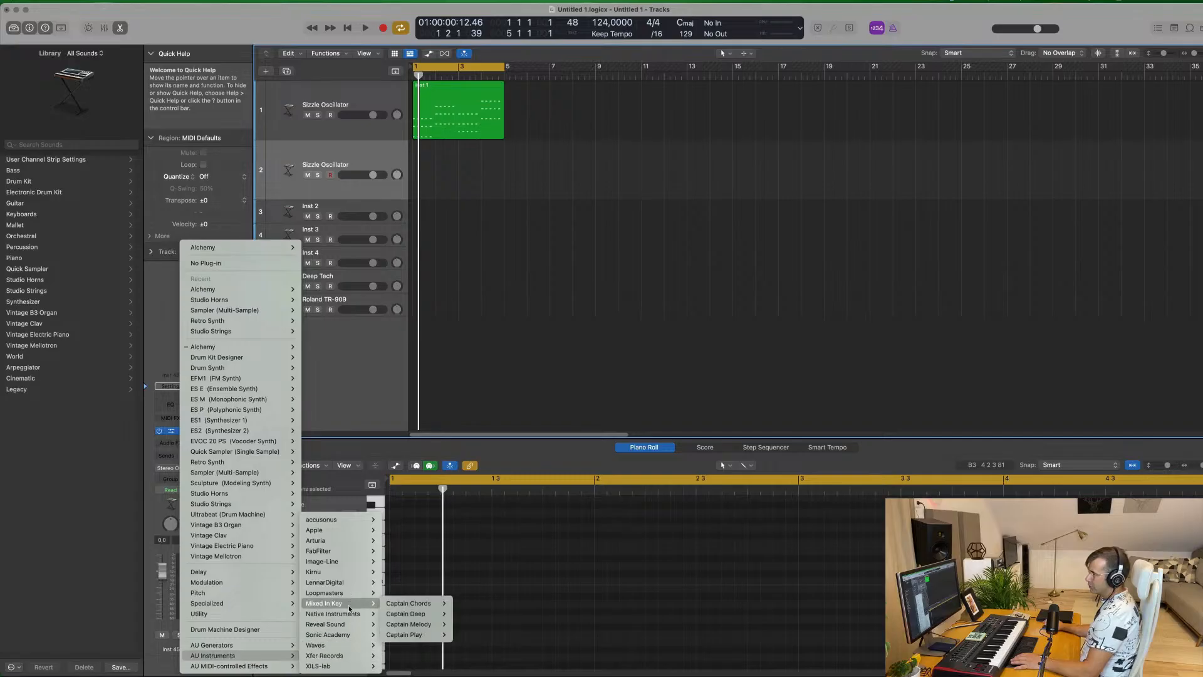
mouse_move(357, 585)
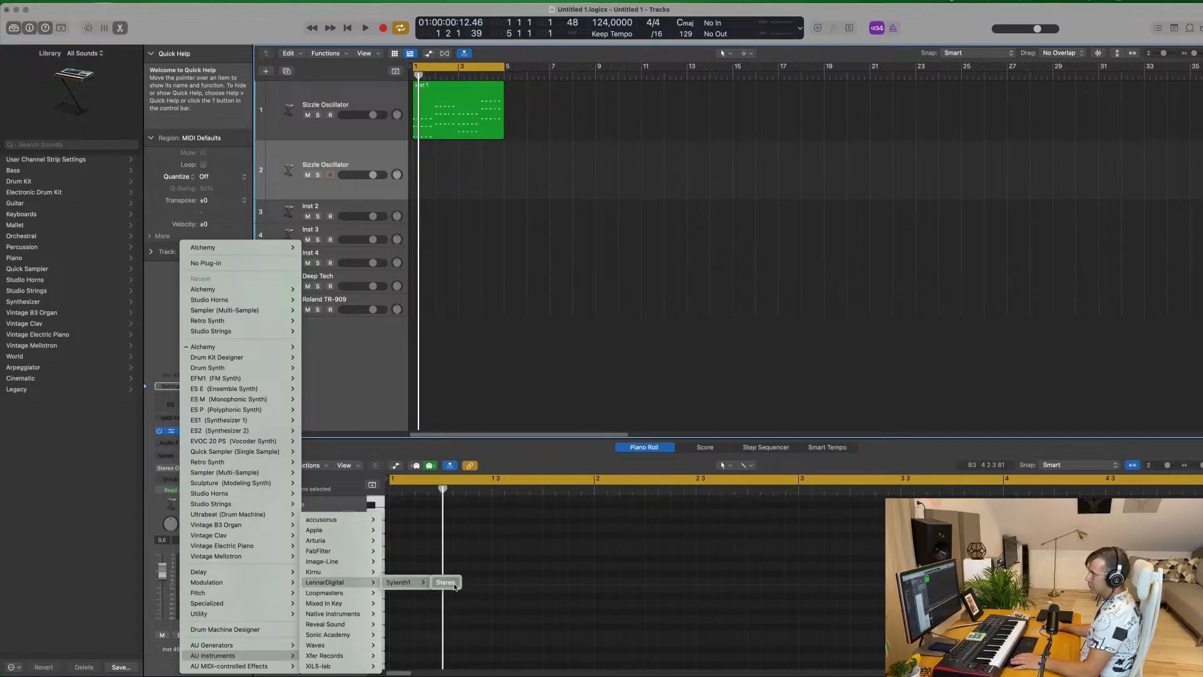
left_click(446, 583)
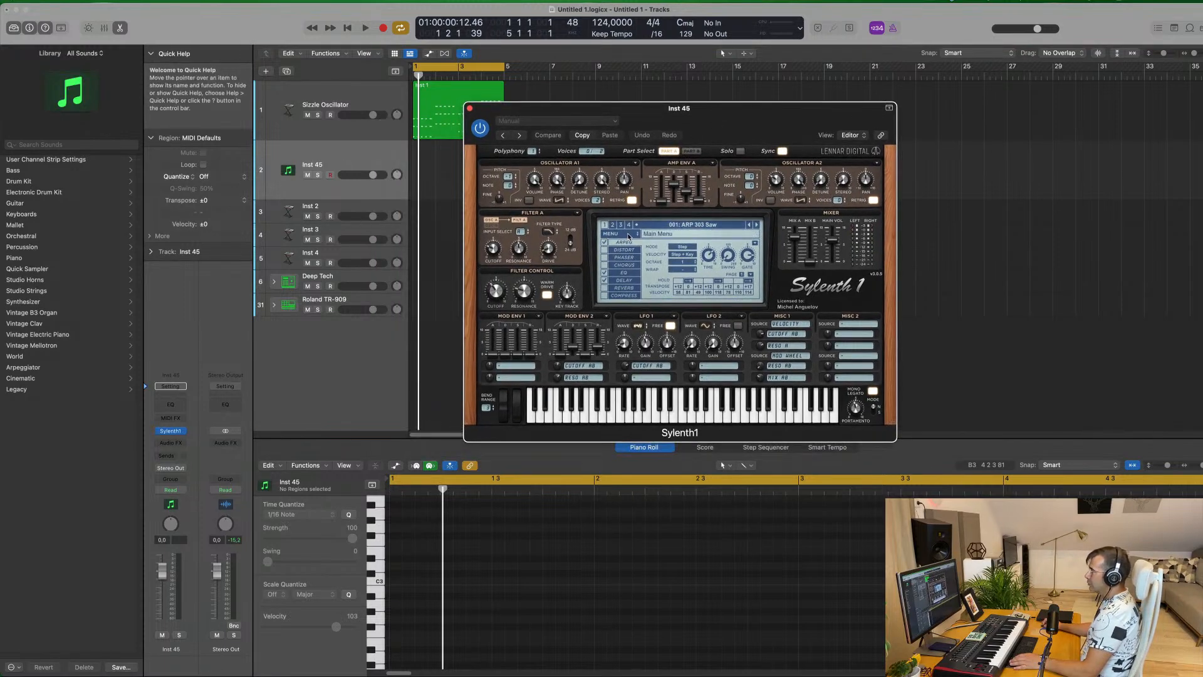
Decline the Sylenth1 update and load the factory bank whose first preset is ARP - Acid Thing 1.
left_click(629, 236)
mouse_move(632, 250)
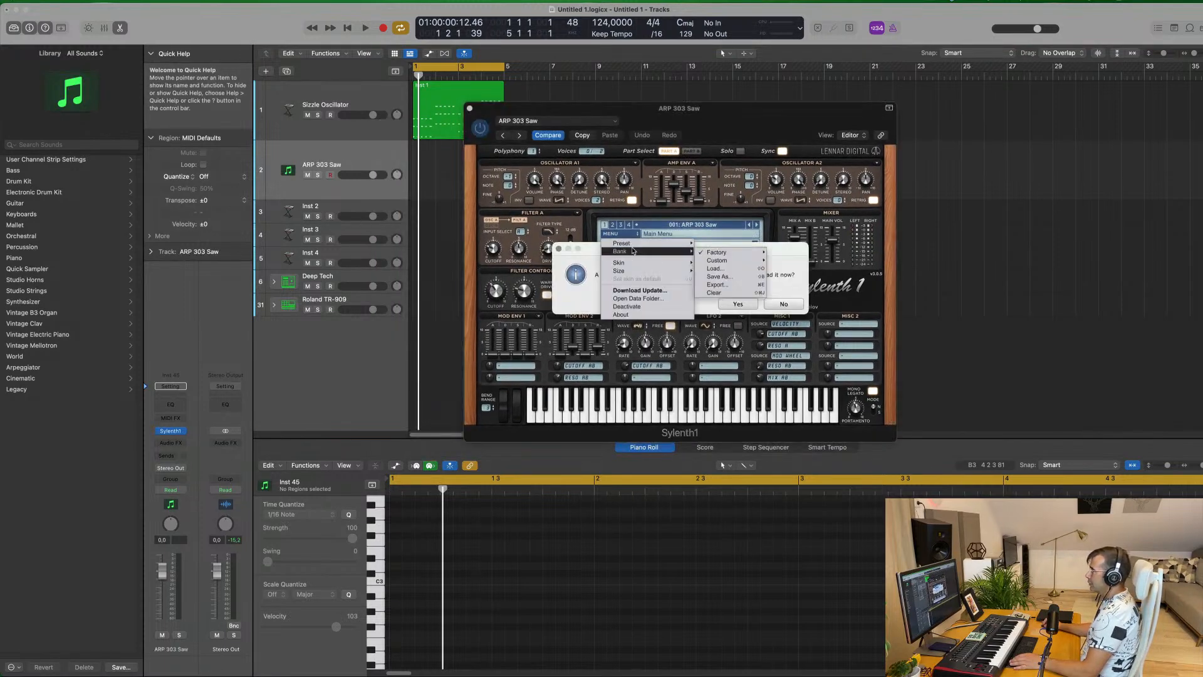
mouse_move(718, 252)
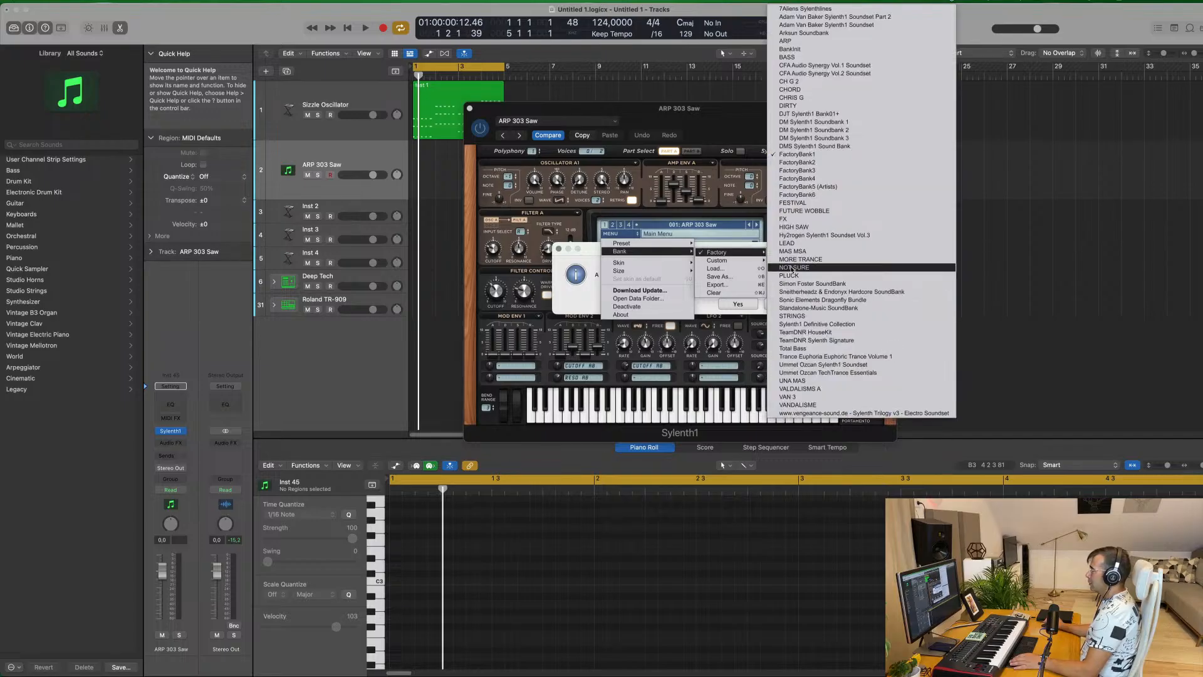
left_click(549, 248)
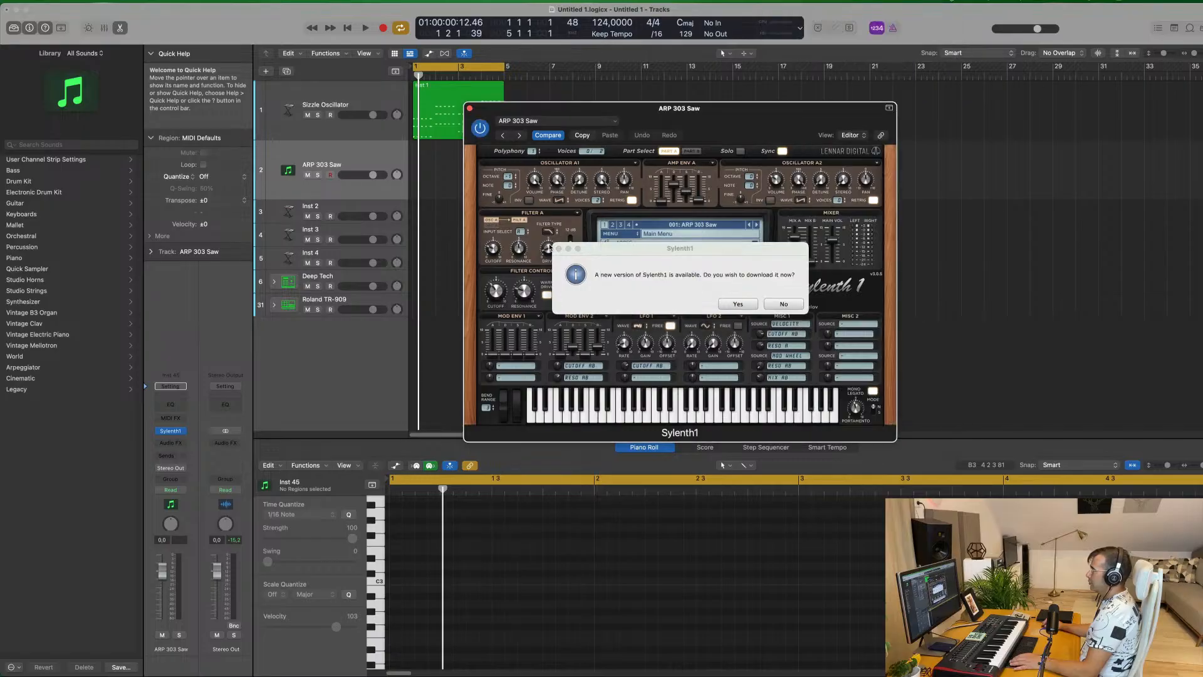
left_click(783, 303)
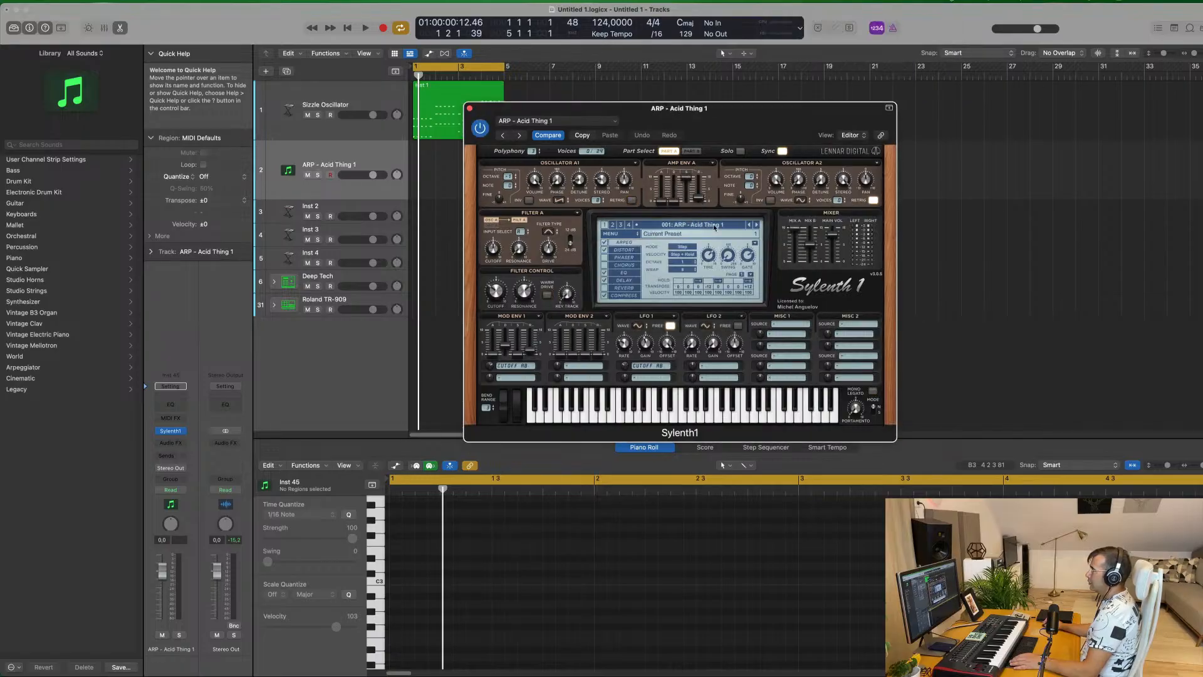
Switch Sylenth1 to its second preset bank, load the LEAD - Brazil 2 preset and start playback.
left_click(694, 225)
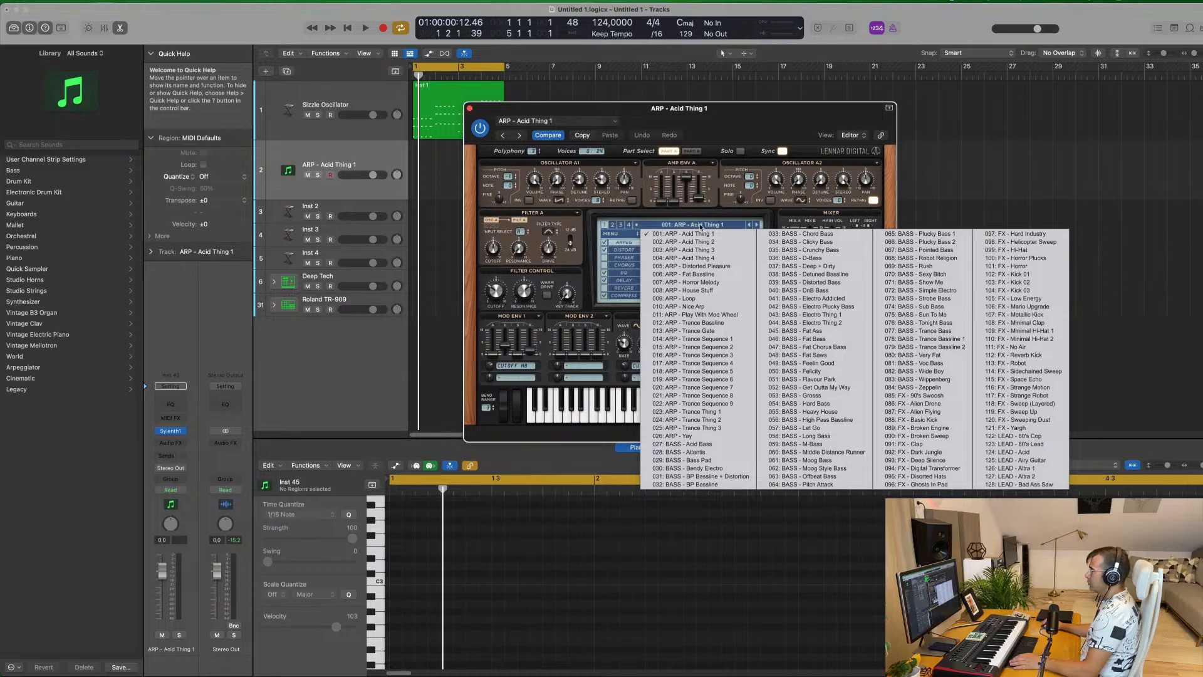
left_click(614, 224)
left_click(699, 224)
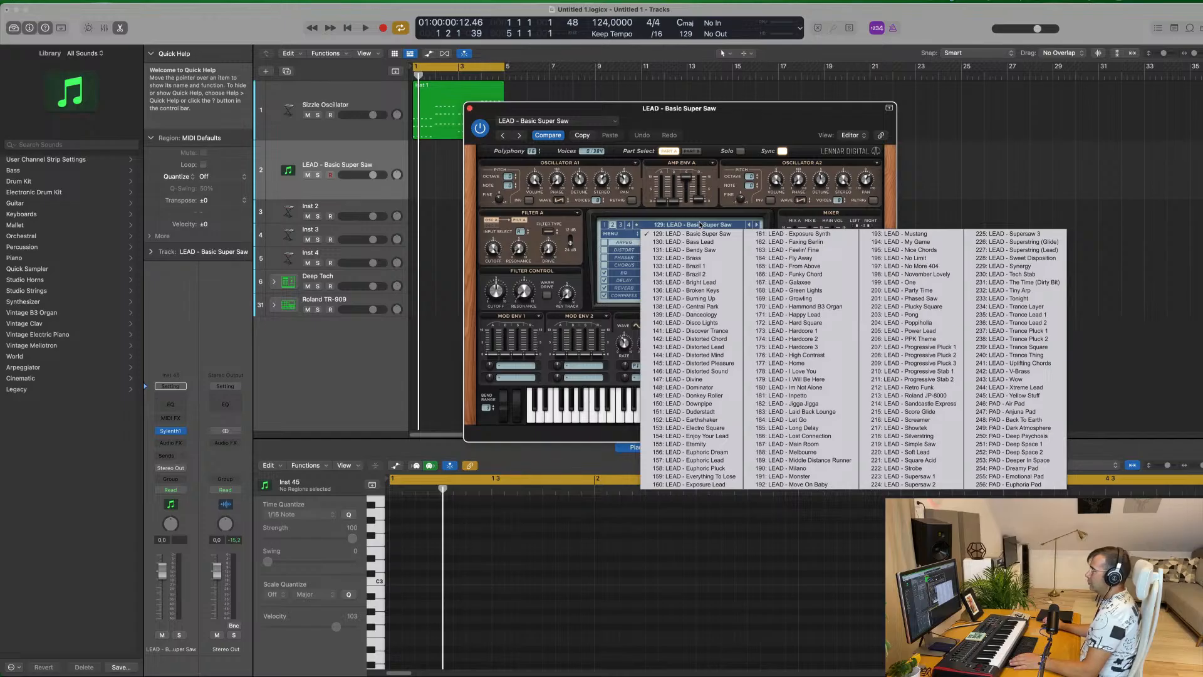
left_click(701, 267)
key("space")
left_click_drag(725, 119, 766, 118)
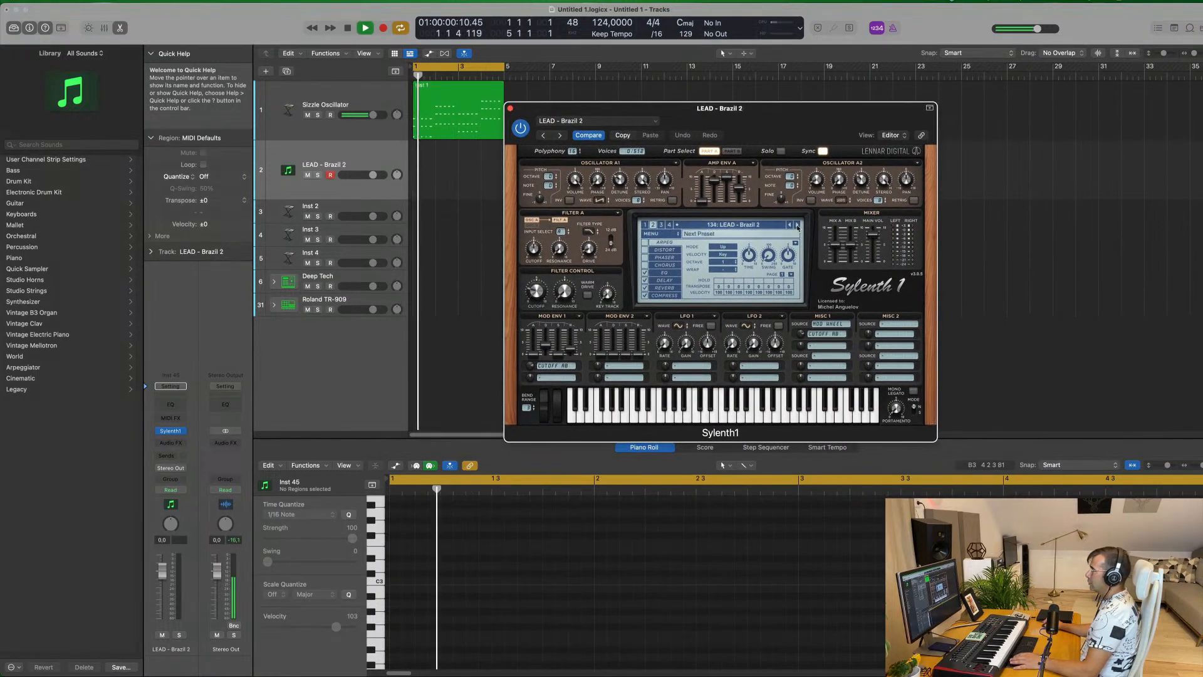
Move the Inst 1 region from the Sizzle Oscillator track to the Sylenth1 track and lower that track's volume to about -6.2 dB.
left_click(323, 101)
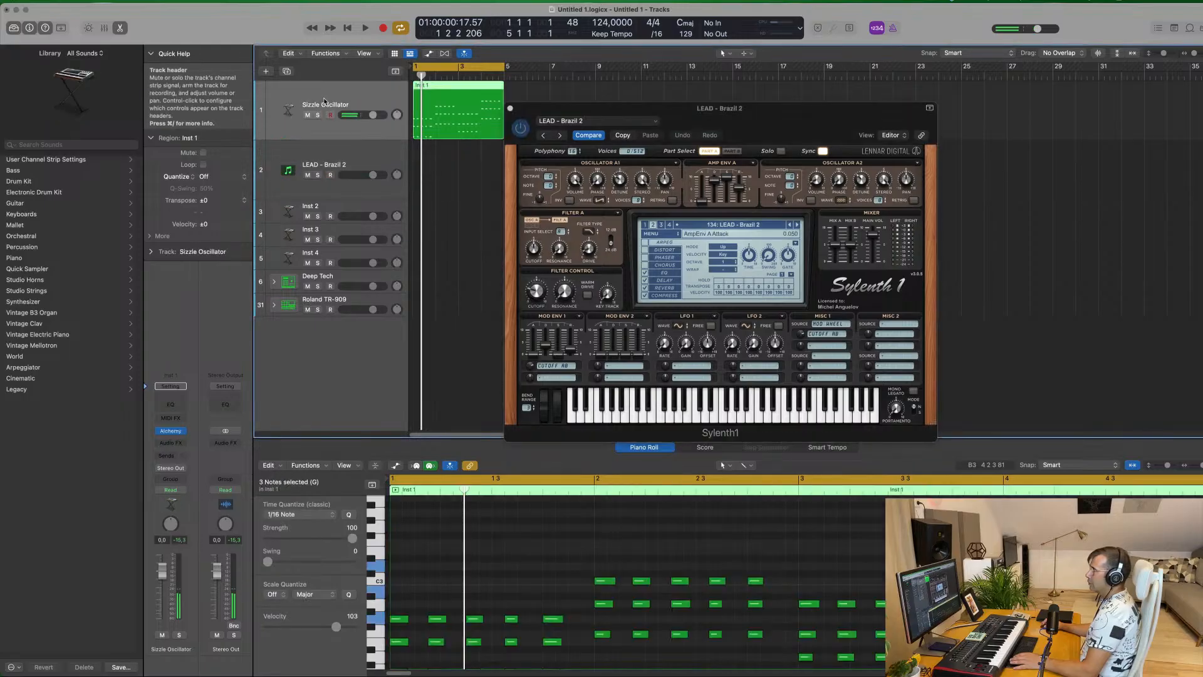
key("space")
left_click_drag(445, 110, 445, 171)
key("space")
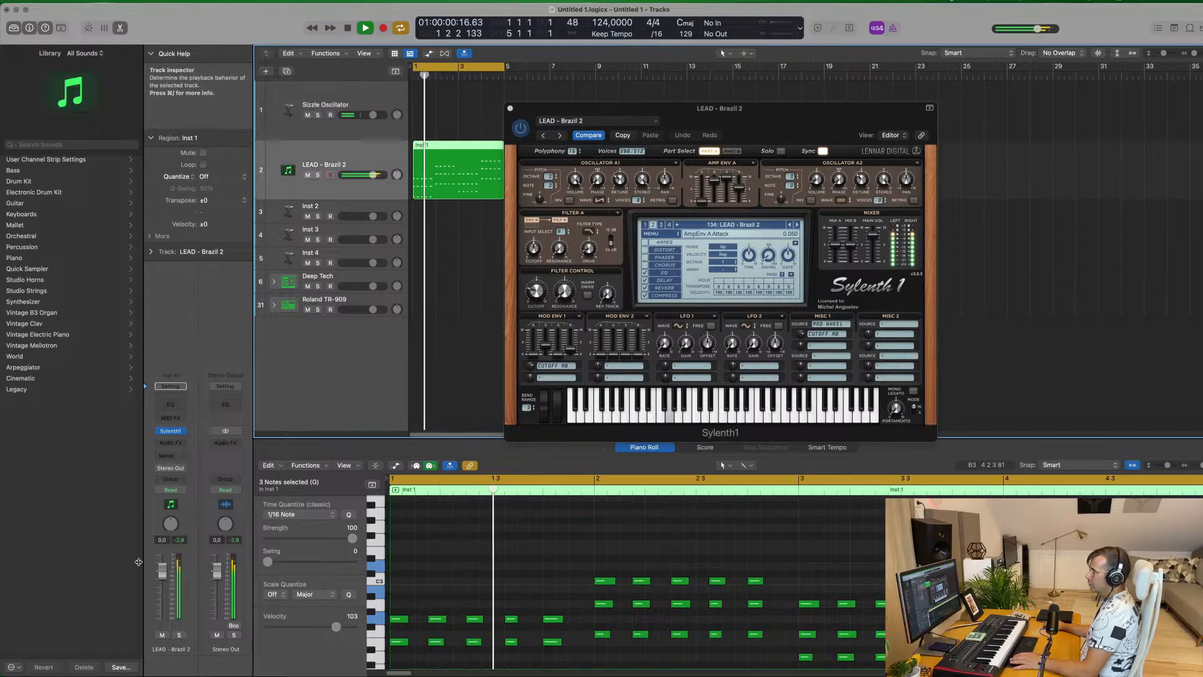
left_click_drag(161, 576, 161, 592)
key("space")
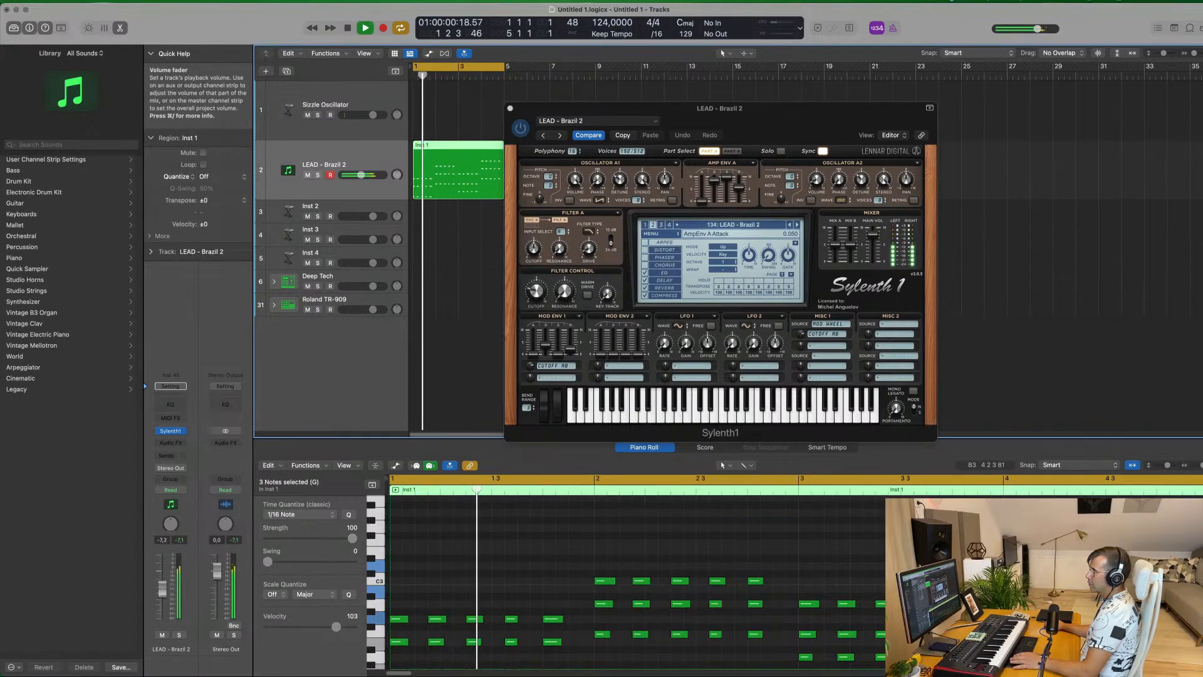
Audition the LEAD - Brazil 1 and LEAD - Brazil 2 presets against the playing chords.
left_click_drag(759, 111, 825, 139)
left_click(730, 229)
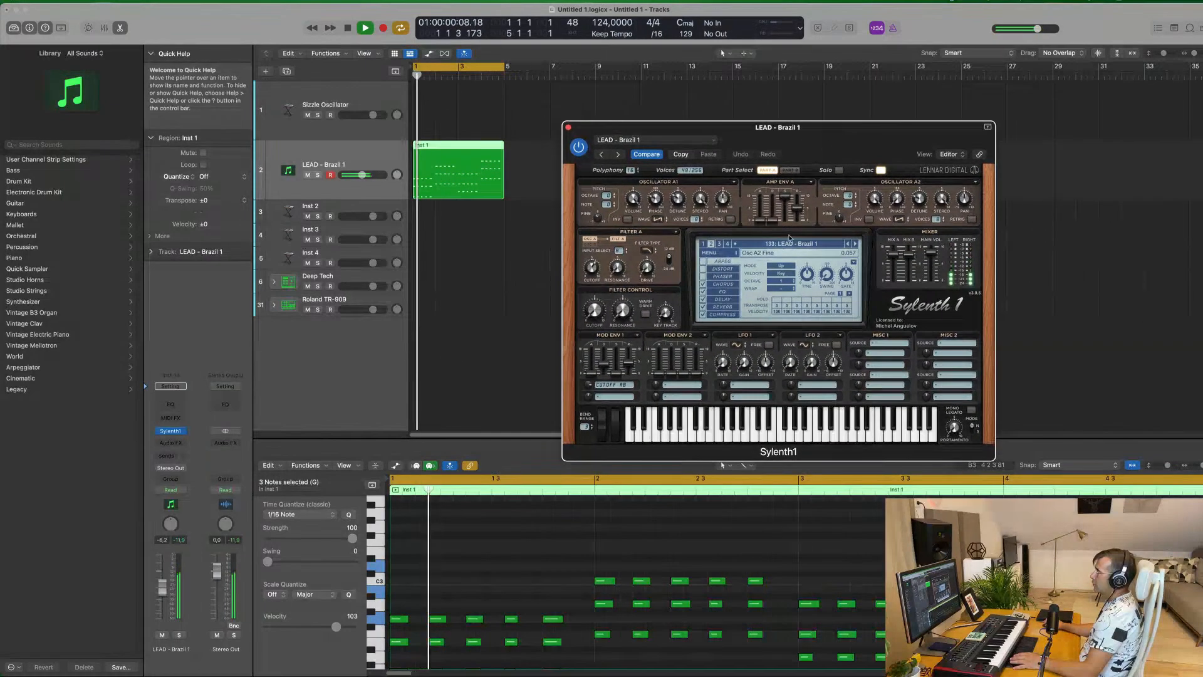
left_click(855, 244)
Load the LEAD - Faxing Berlin preset in Sylenth1, listen to it and close the plug-in window.
left_click(808, 243)
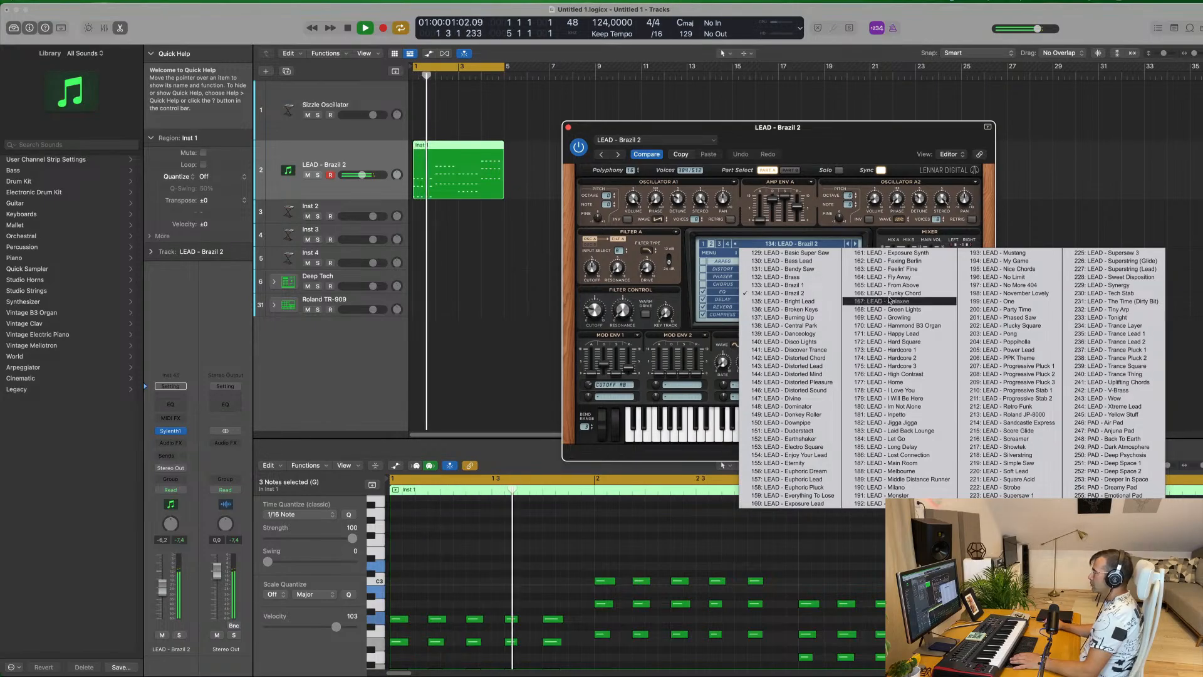
left_click(893, 260)
left_click_drag(857, 140, 821, 138)
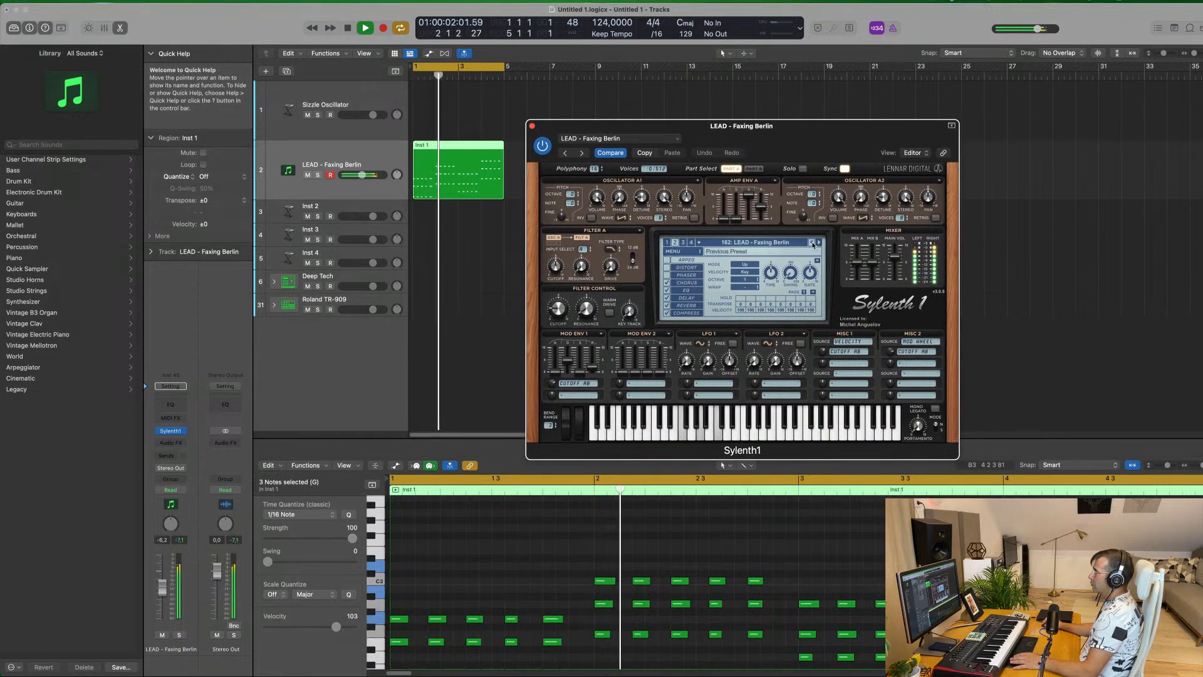
left_click_drag(828, 141, 866, 121)
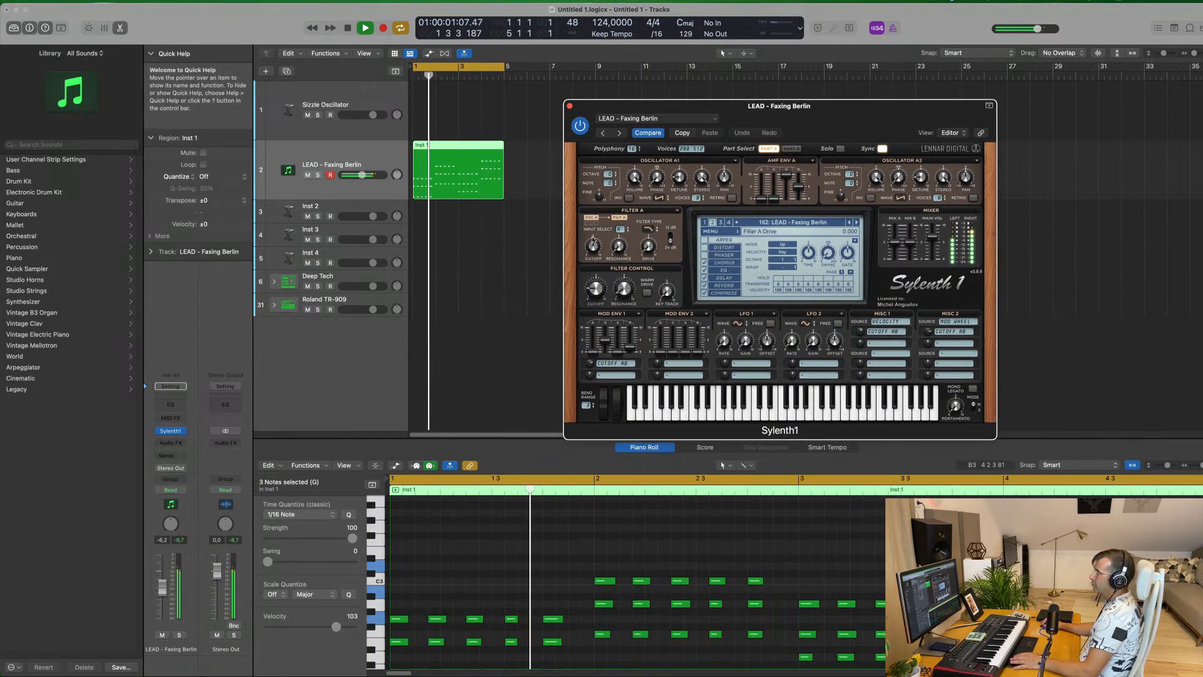
mouse_move(813, 114)
left_mouse_down()
mouse_move(743, 142)
mouse_move(794, 129)
left_mouse_up()
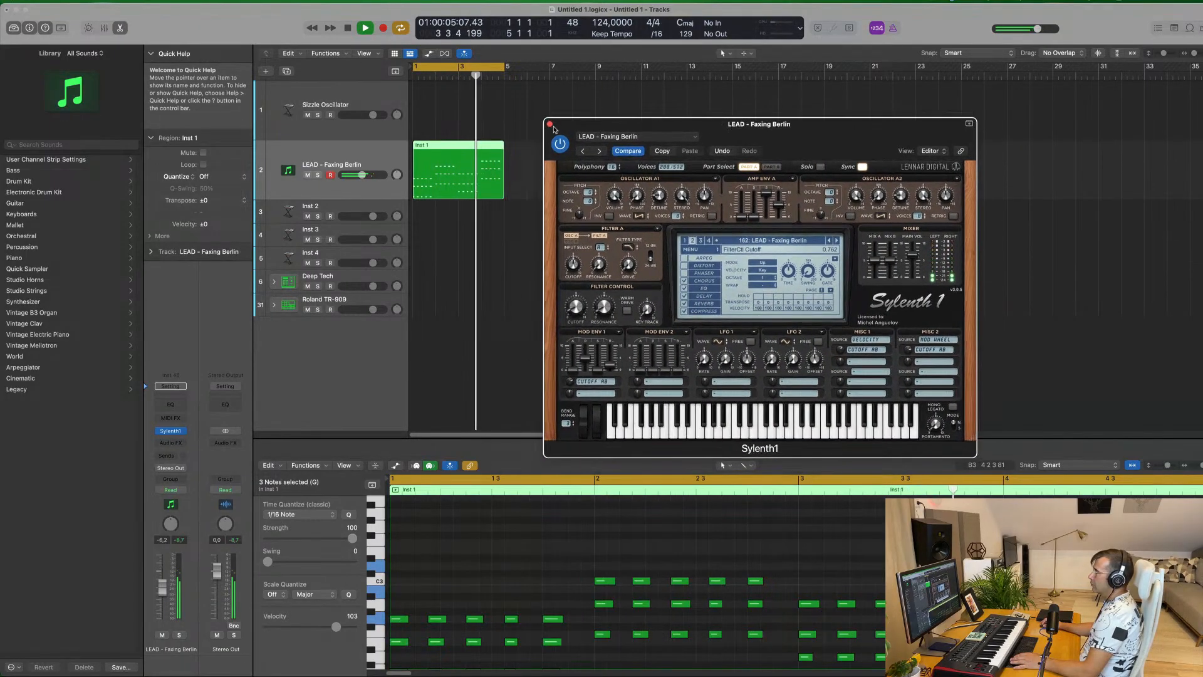
left_click(551, 121)
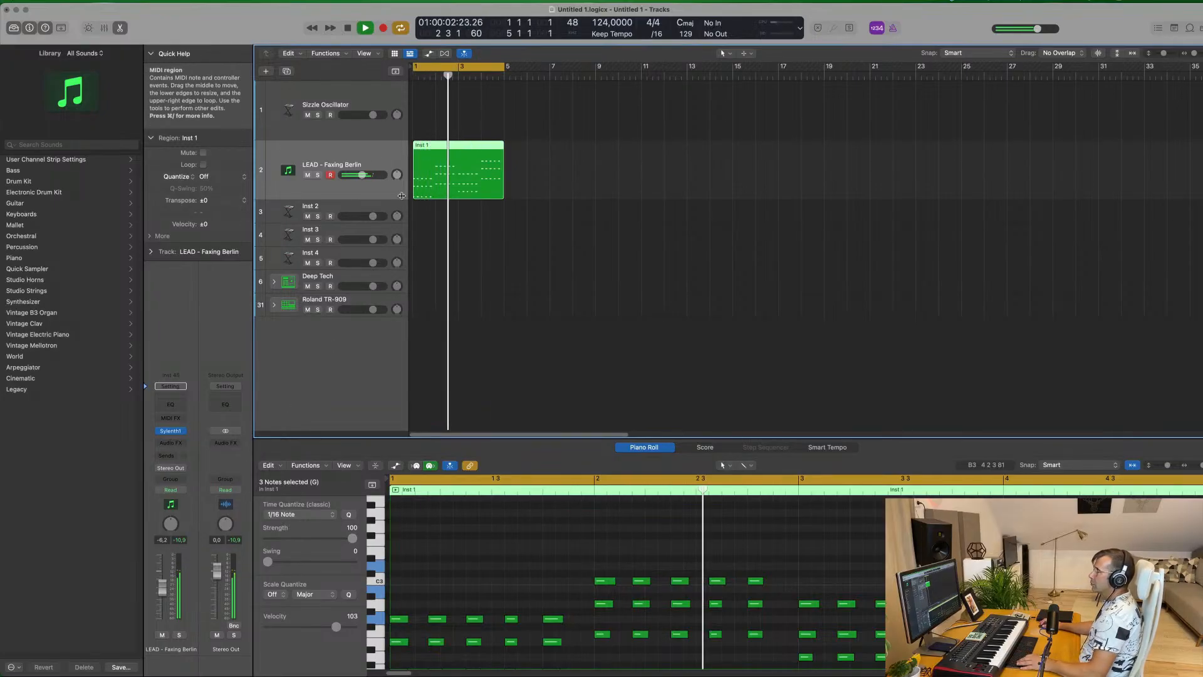
Record a bar of kick hits on the Deep Tech drum track during playback.
left_click(344, 279)
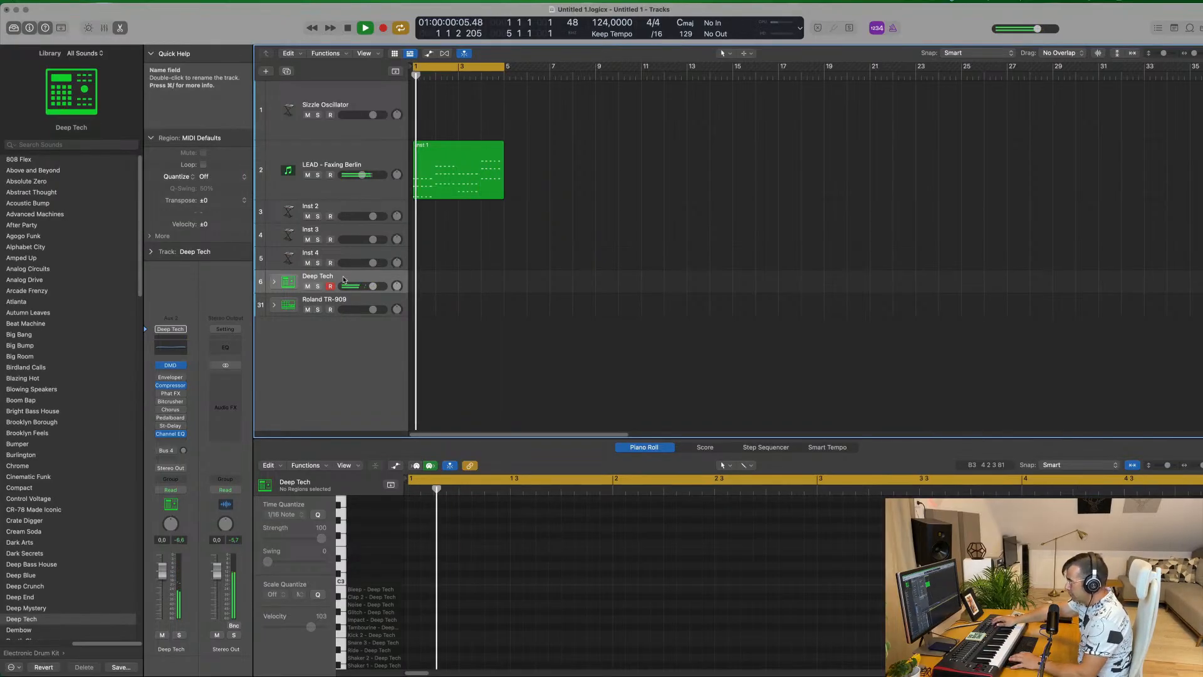
key("r")
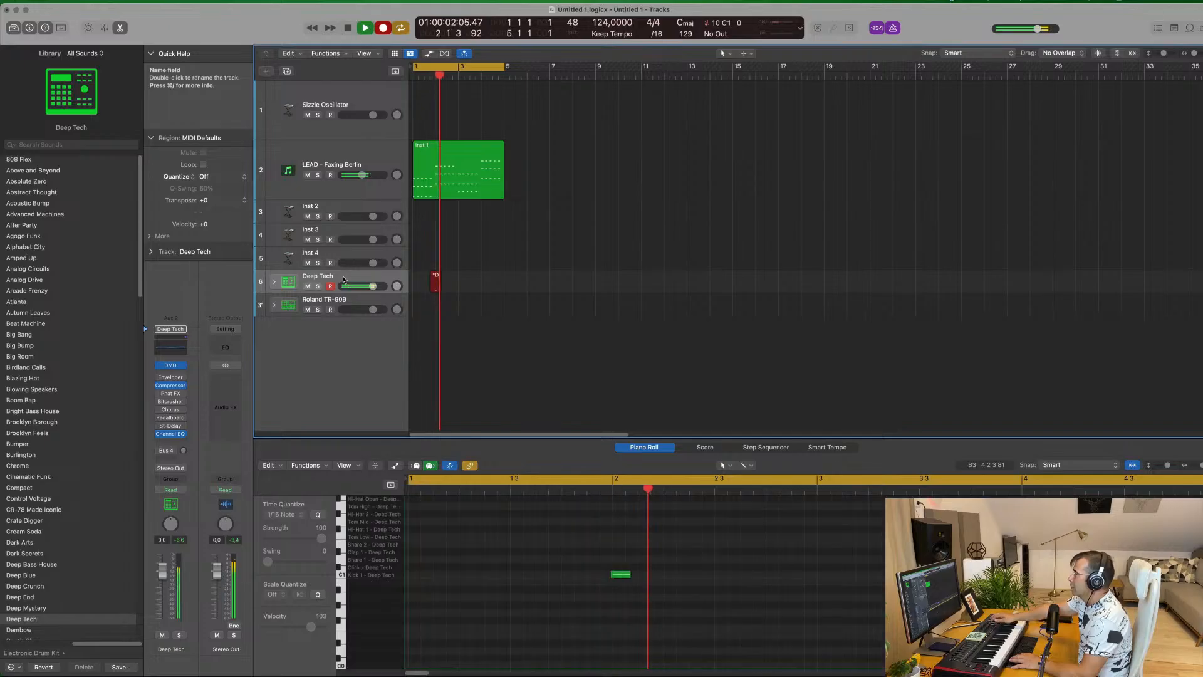
key("space")
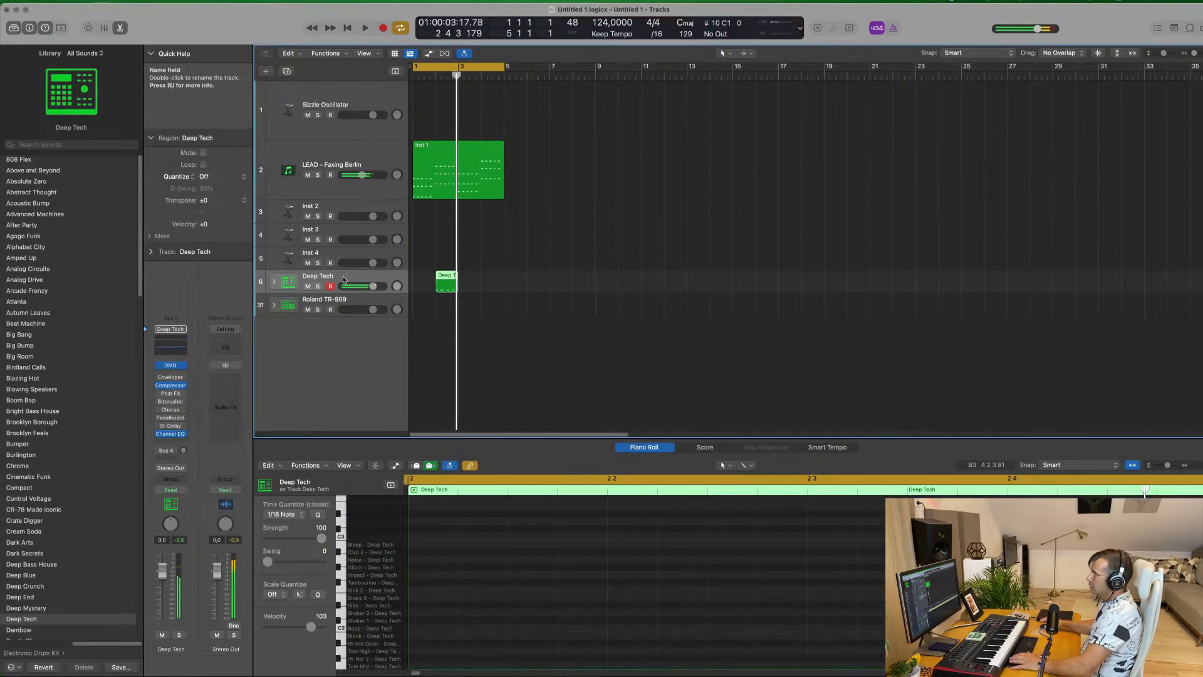
Expand the Deep Tech track stack, move the recorded region to bar 1 of Kick 1 and open its notes in the Piano Roll.
mouse_move(433, 278)
left_mouse_down()
mouse_move(412, 278)
mouse_move(421, 299)
left_mouse_up()
left_click(274, 281)
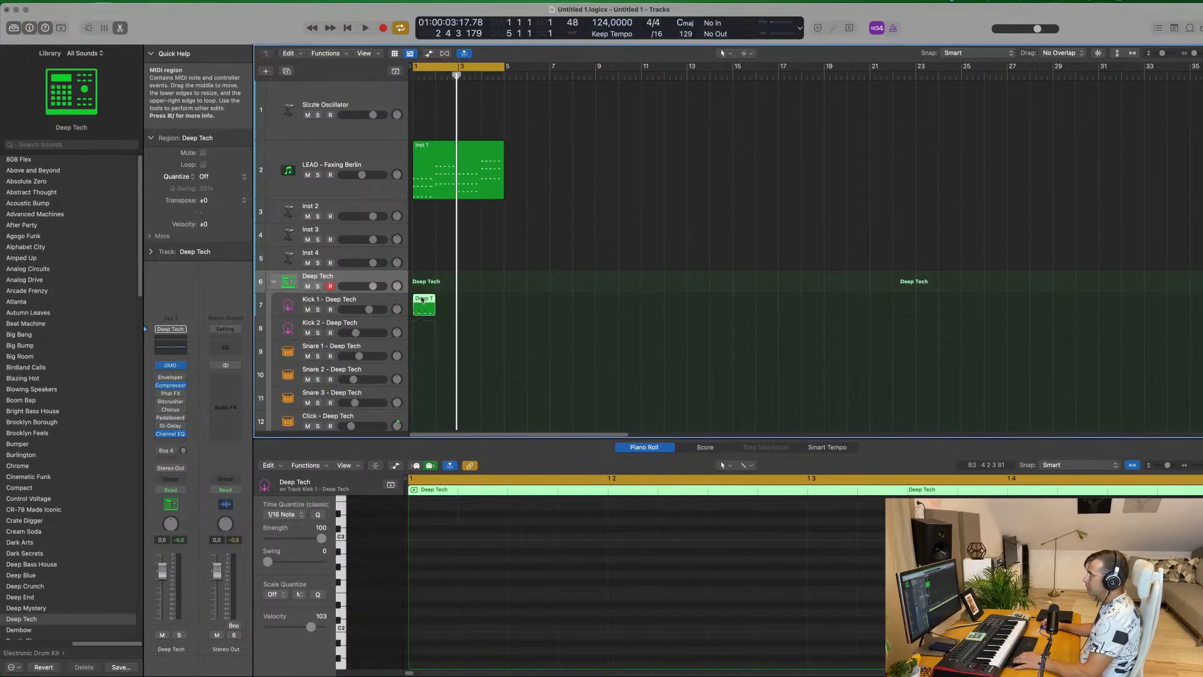
key("e")
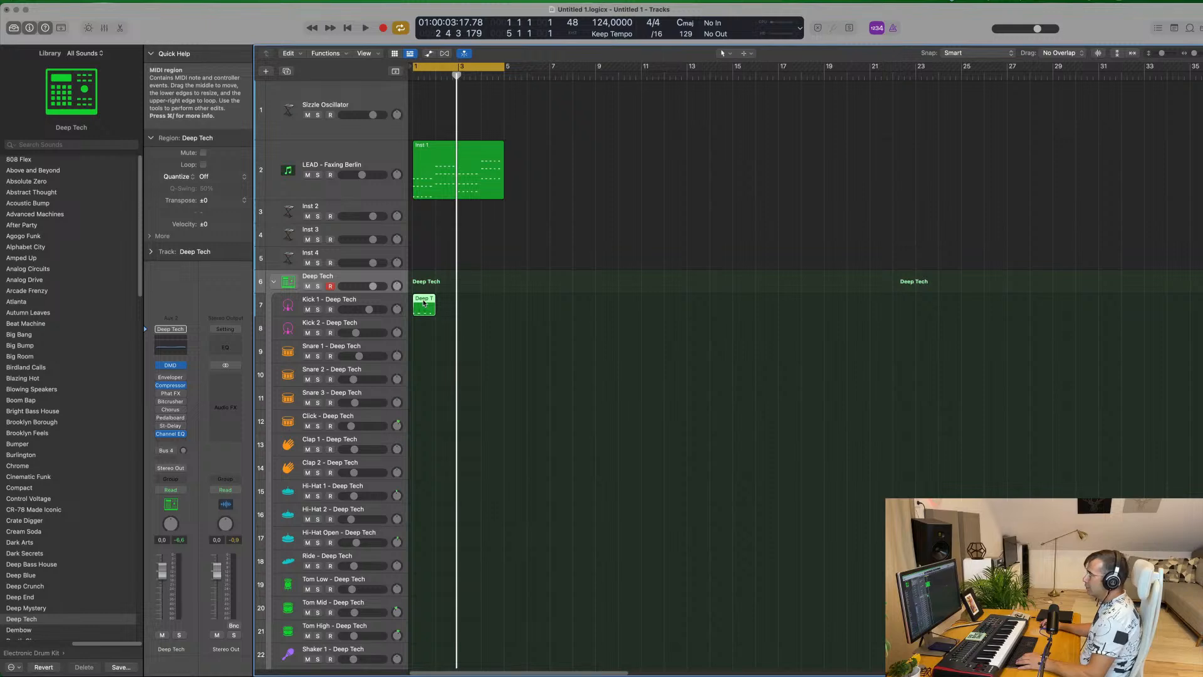
double_click(423, 302)
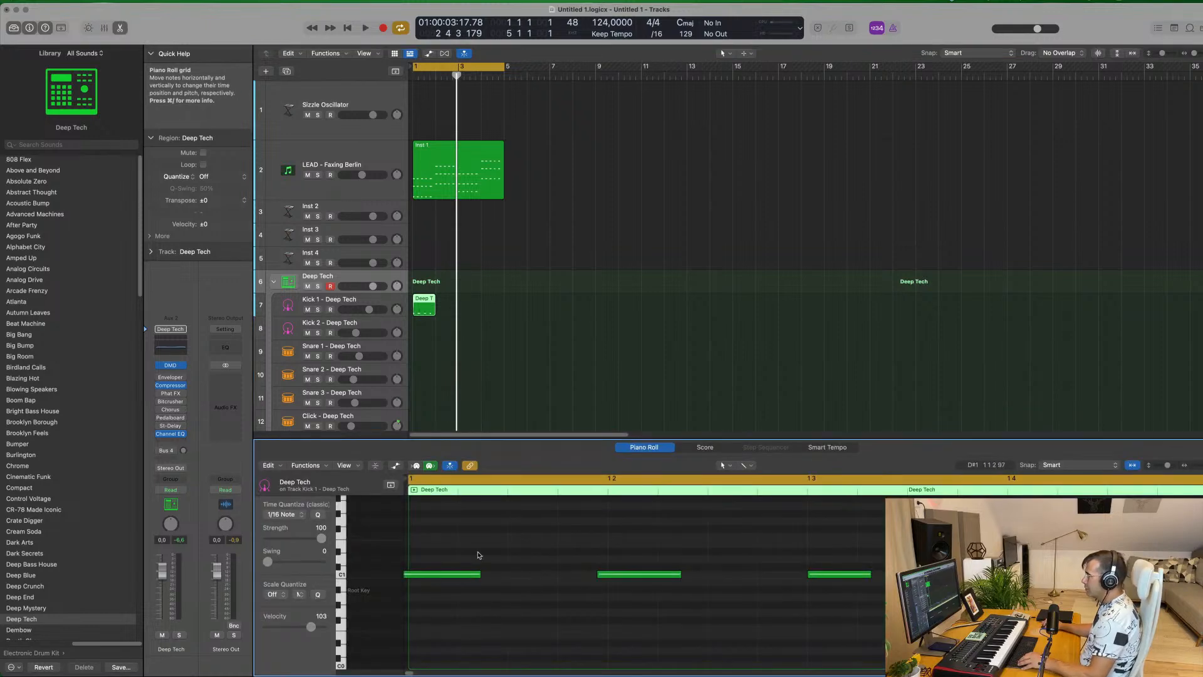
Repeat the one-bar kick region until it fills the four-bar cycle.
key("space")
key("super+Left")
key("super+Left")
key("space")
key("super+r")
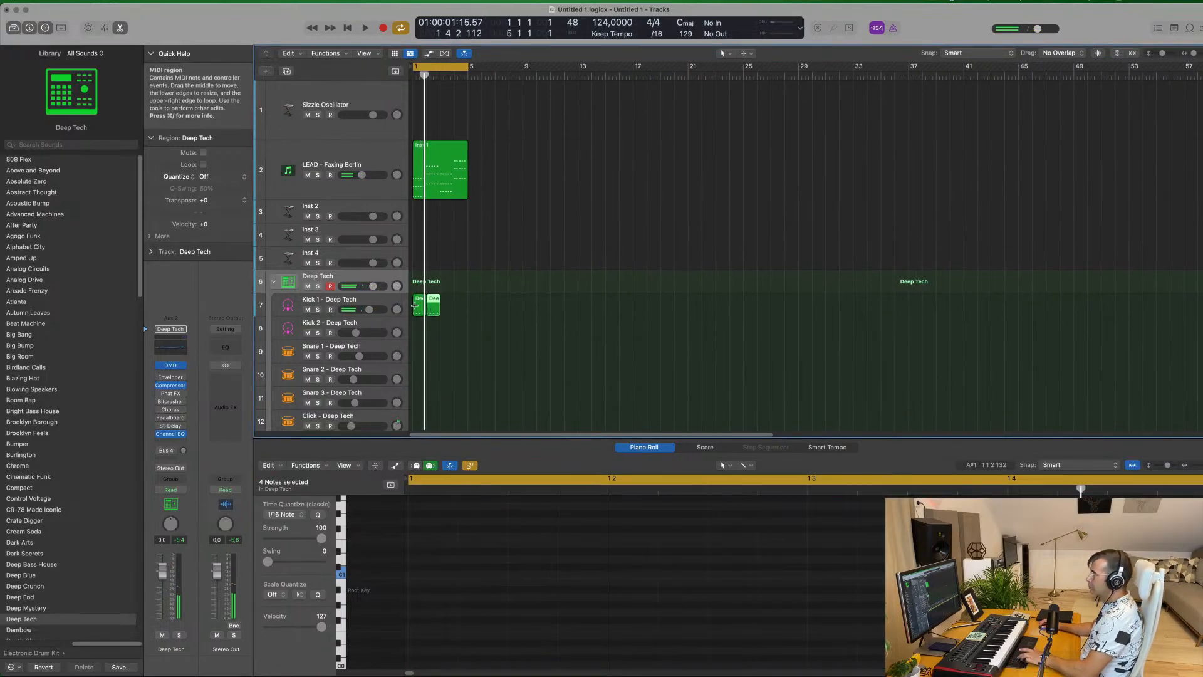
Enlarge the Kick 1 - Deep Tech track's height and play the kick together with the lead.
left_click(385, 300)
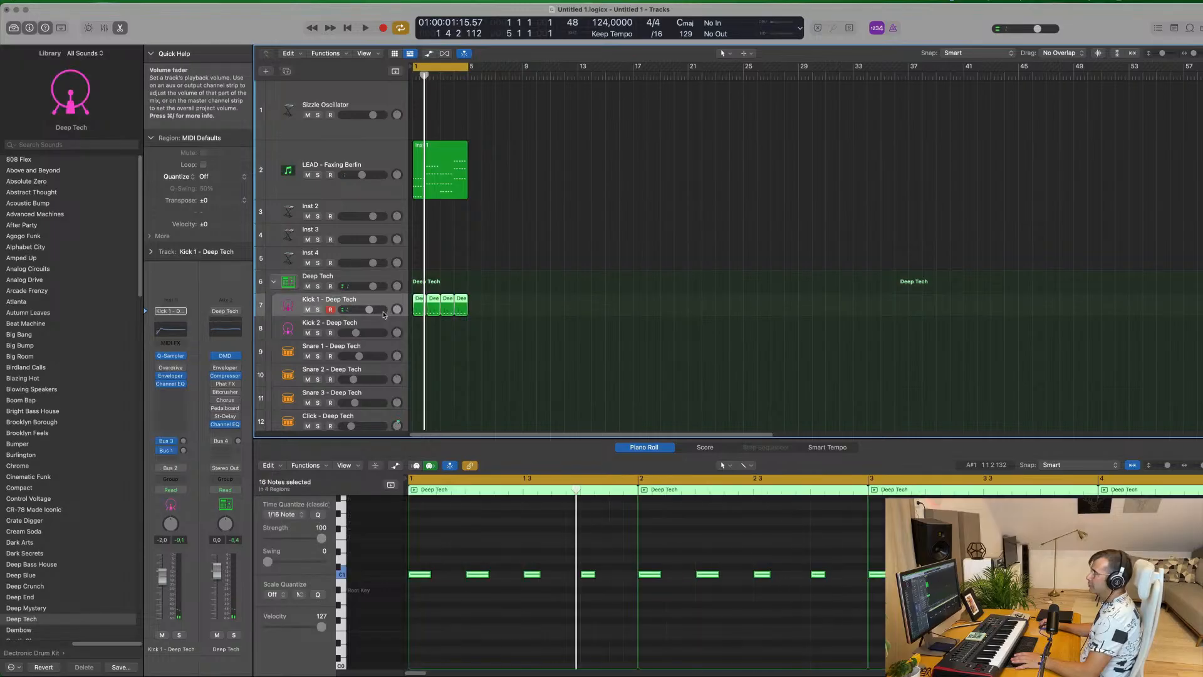
left_click_drag(383, 315, 383, 370)
key("space")
scroll(560, 319, "up", 5)
scroll(561, 322, "down", 2)
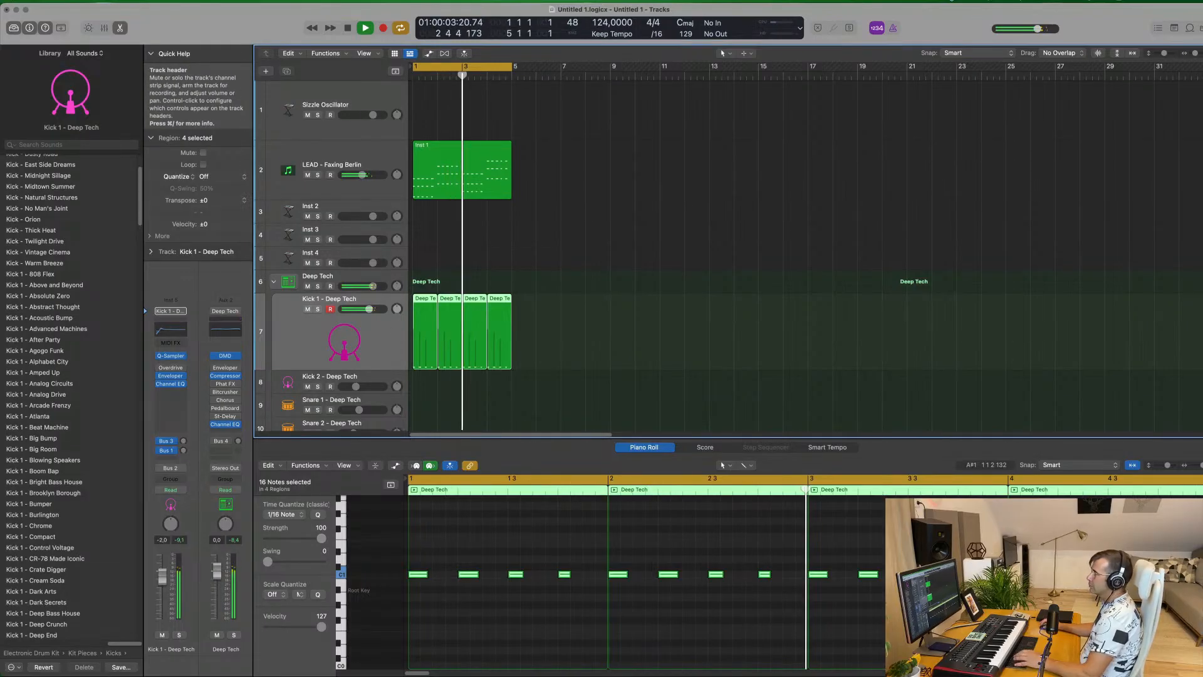
Add a send to Bus 7 on the LEAD - Faxing Berlin track.
left_click(374, 156)
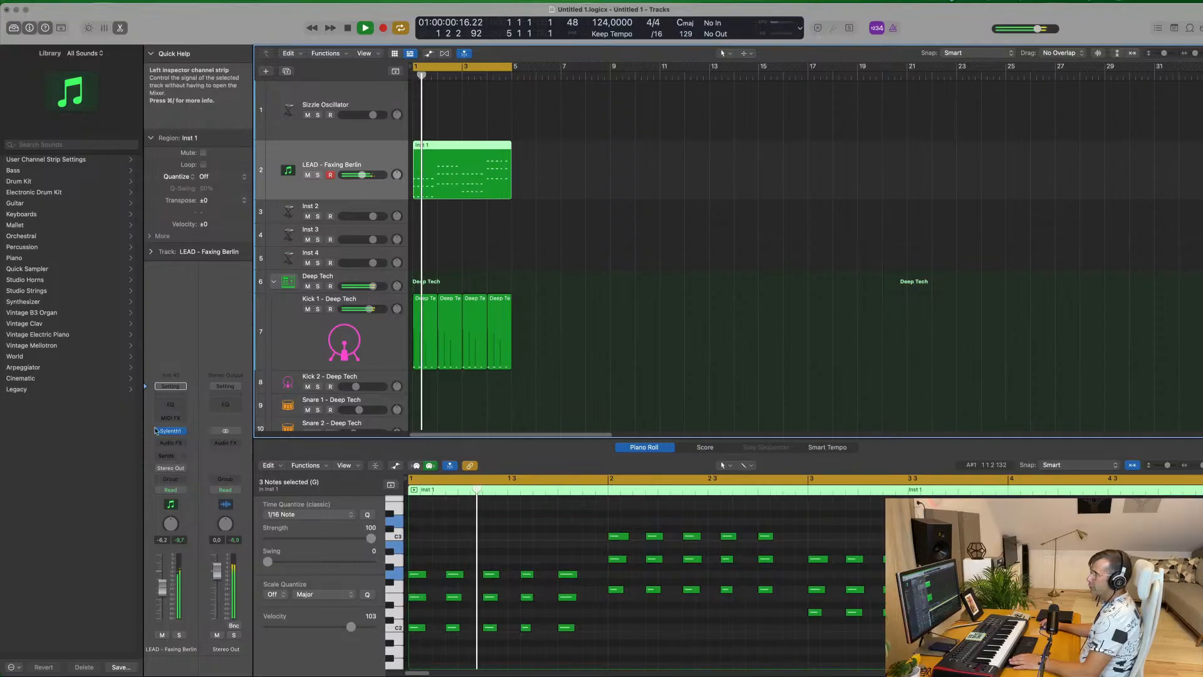
left_click(168, 456)
mouse_move(182, 471)
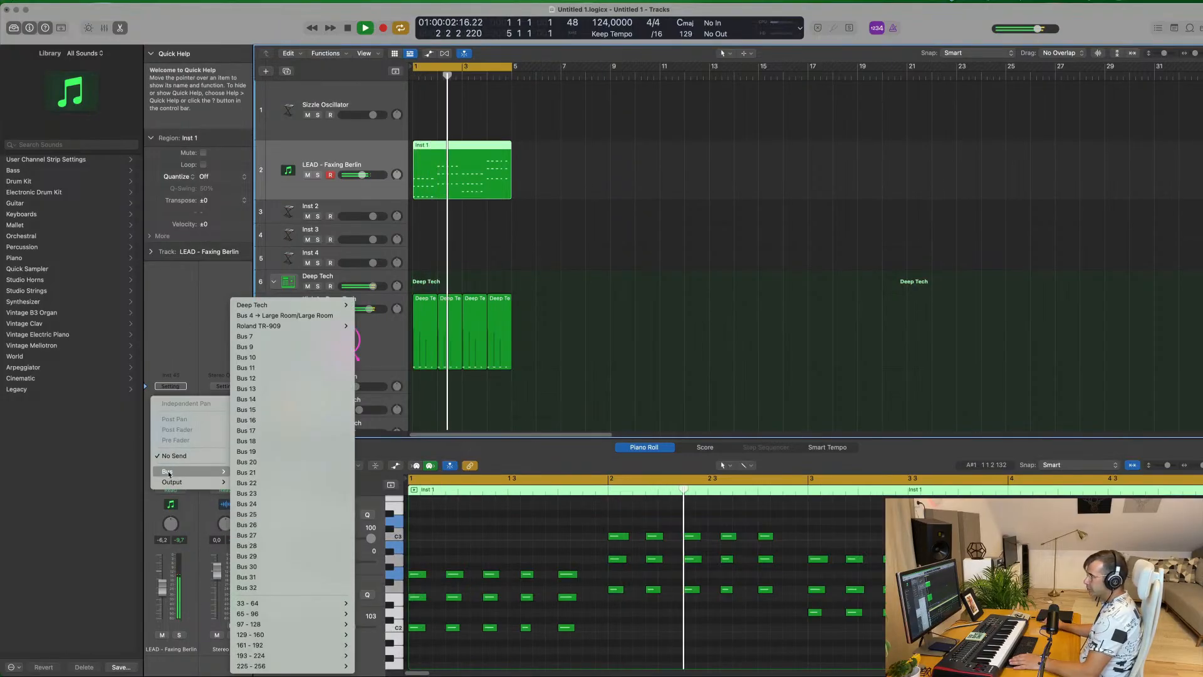
left_click(245, 336)
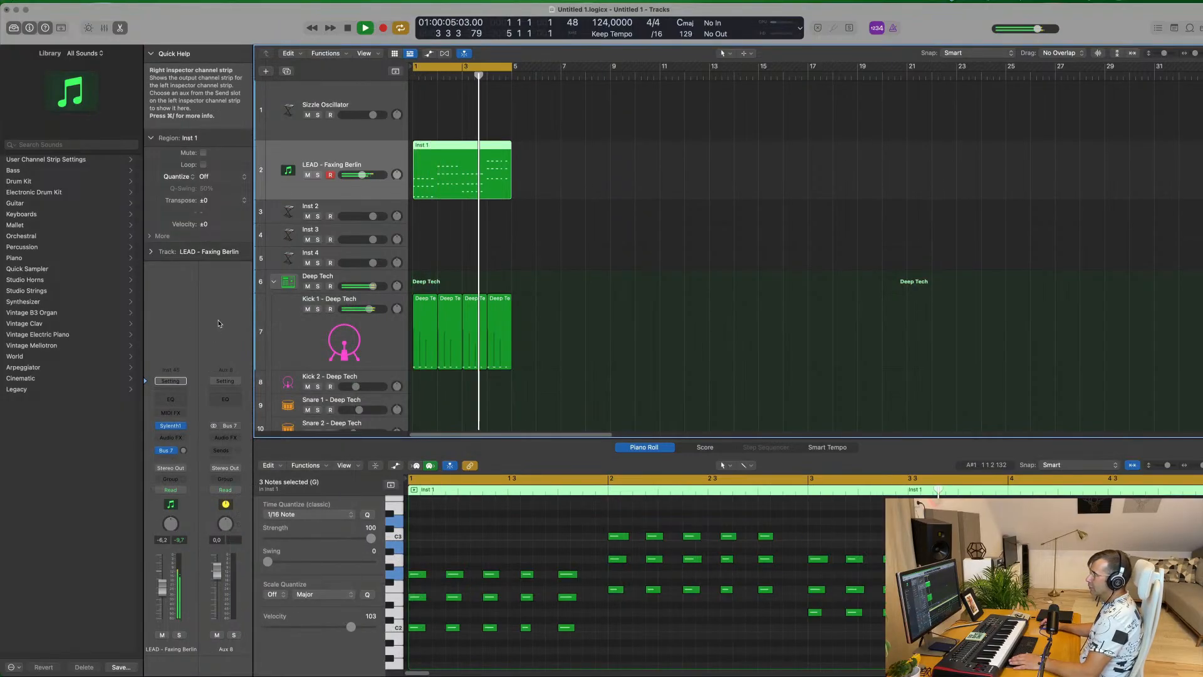
Insert a stereo SilverVerb on the aux channel fed by Bus 7.
left_click(225, 437)
mouse_move(247, 495)
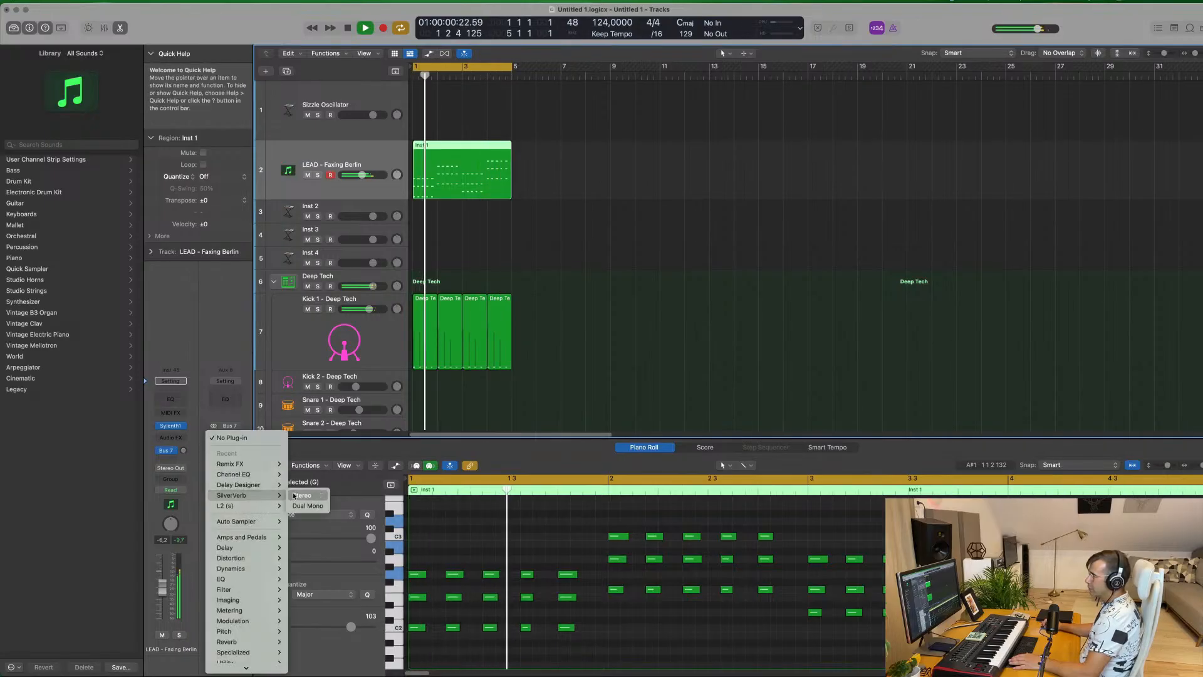
left_click(301, 495)
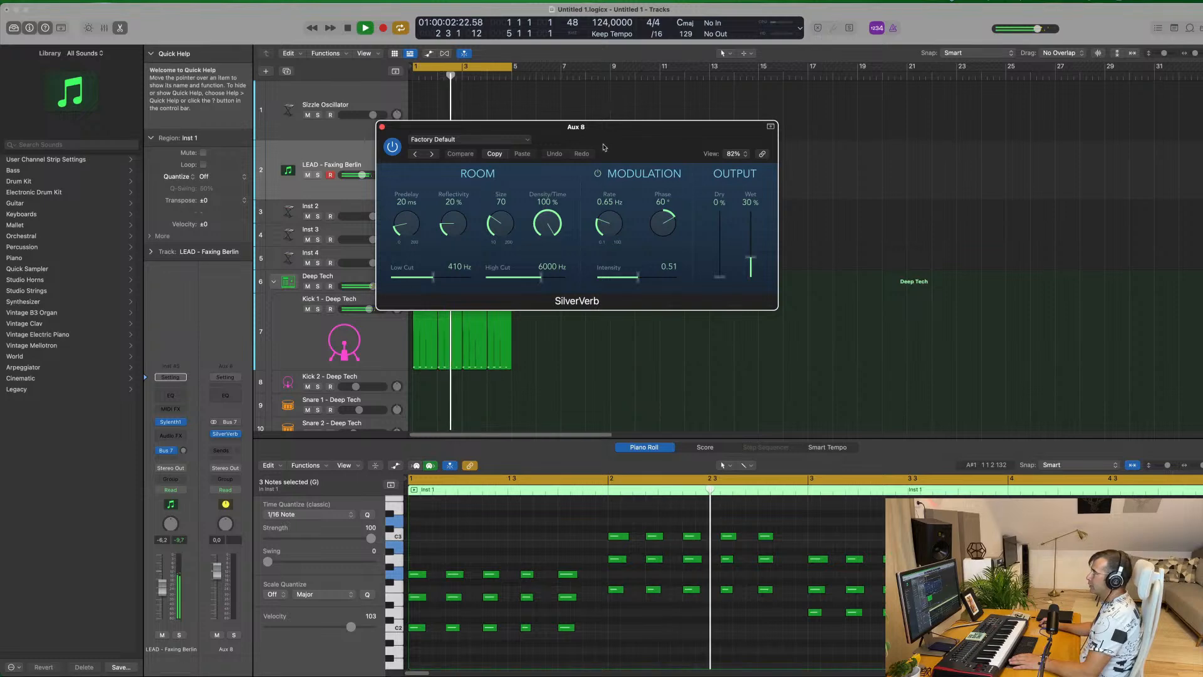
Load SilverVerb's grandiose setting and close the plug-in window.
left_click_drag(750, 260, 751, 256)
left_click(492, 140)
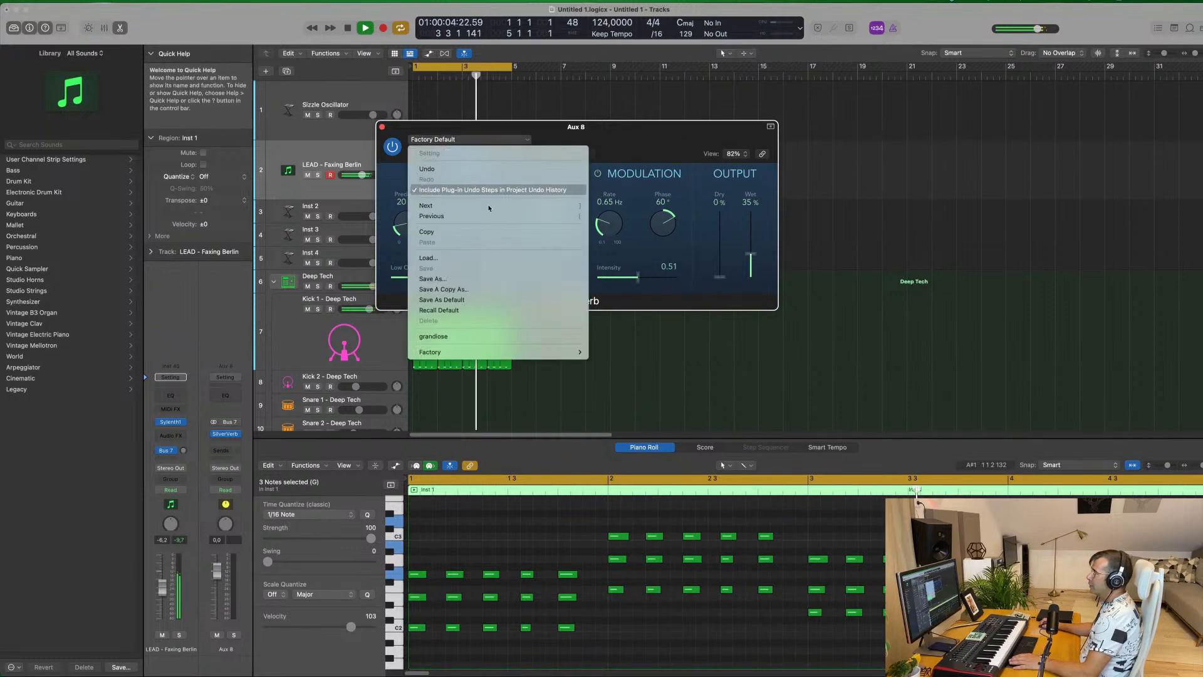
left_click(469, 335)
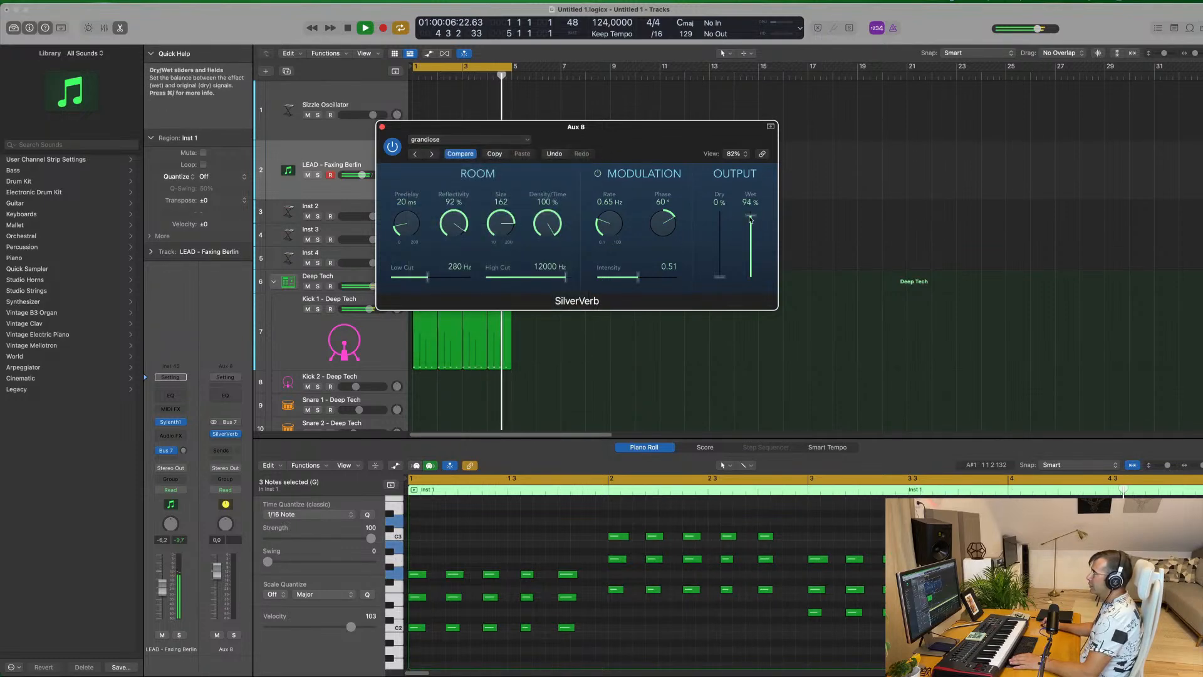
left_click(382, 127)
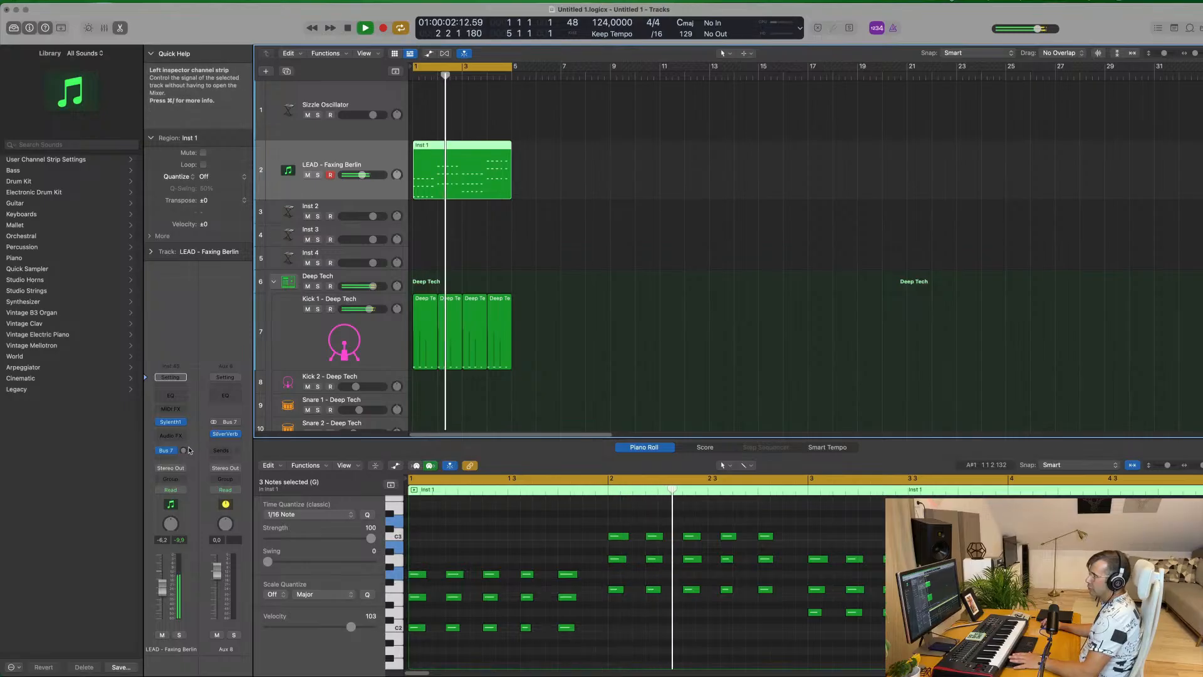
Set the LEAD - Faxing Berlin track's Bus 7 send level to -12.7 dB.
left_click_drag(186, 442, 186, 410)
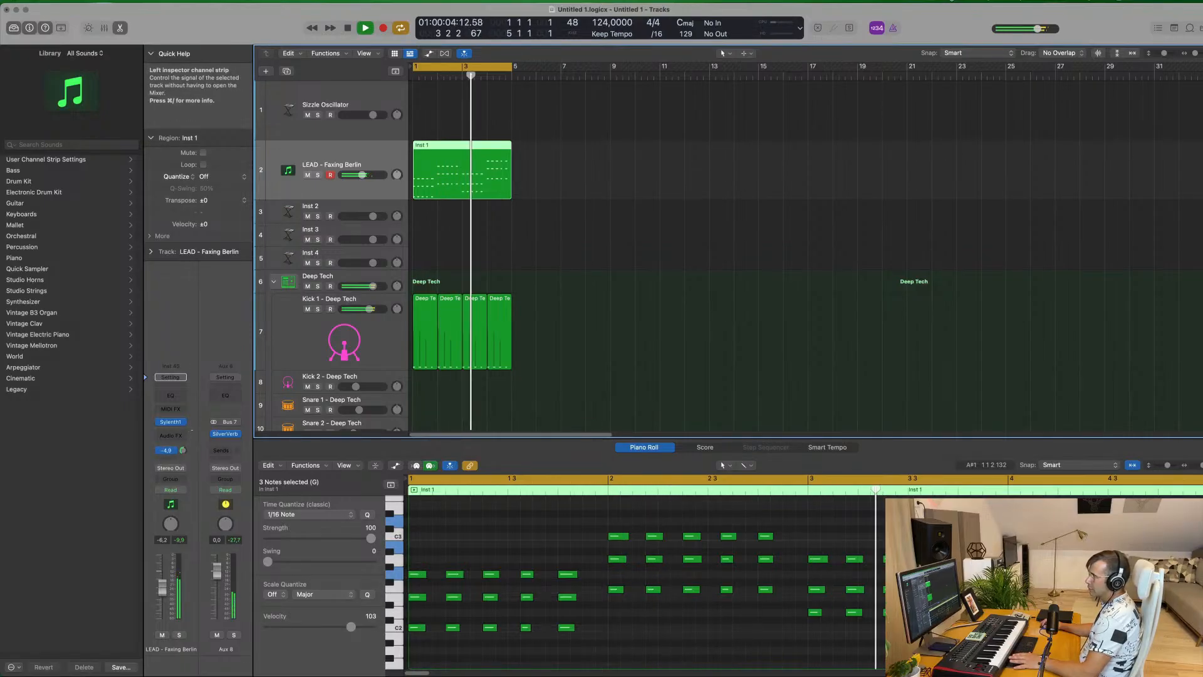
left_click_drag(184, 452, 184, 462)
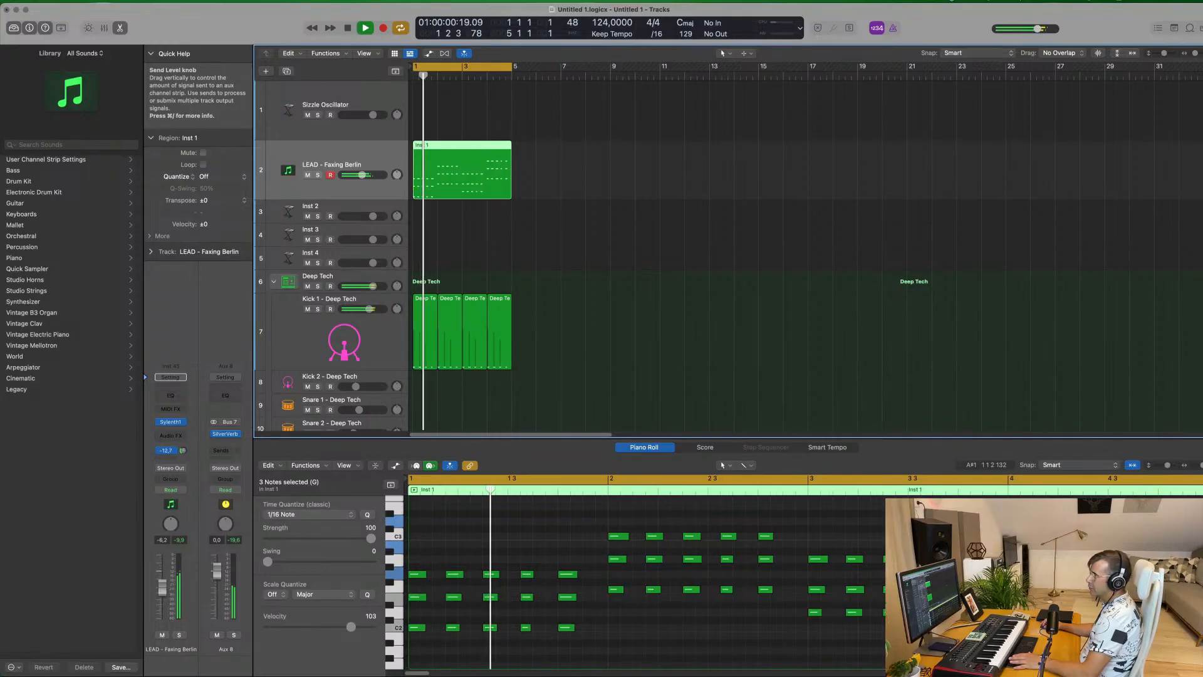
Insert a Compressor after SilverVerb on the Aux 8 channel and move its window clear of the tracks.
left_click(226, 442)
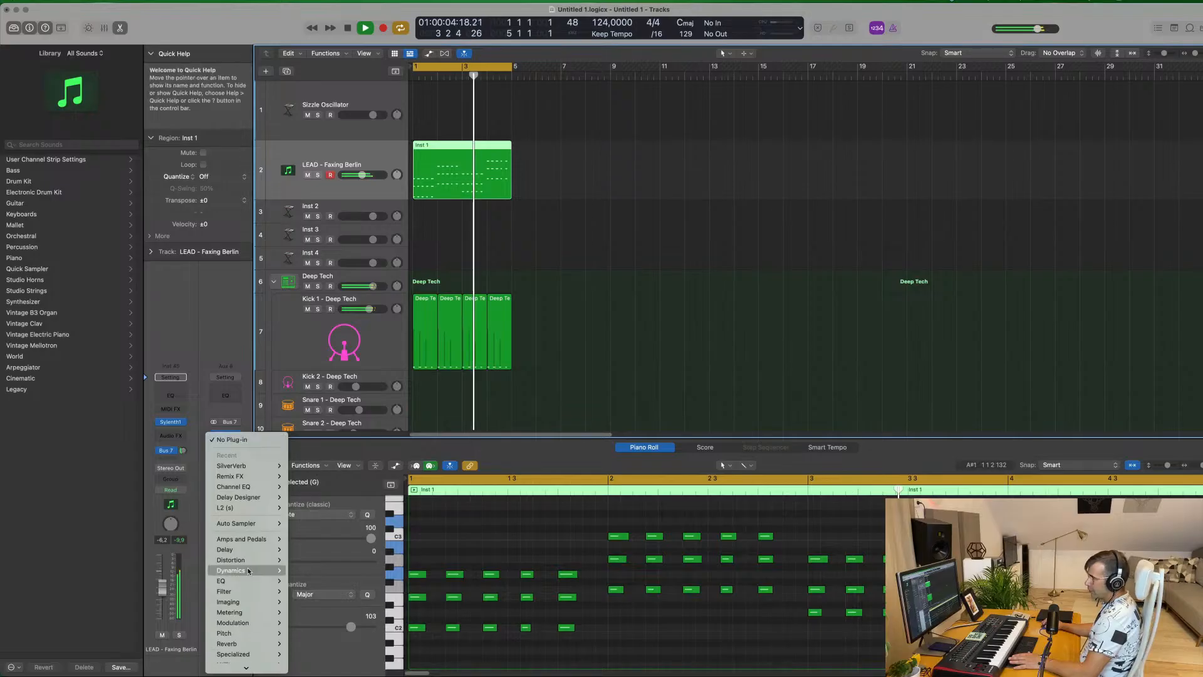
mouse_move(247, 571)
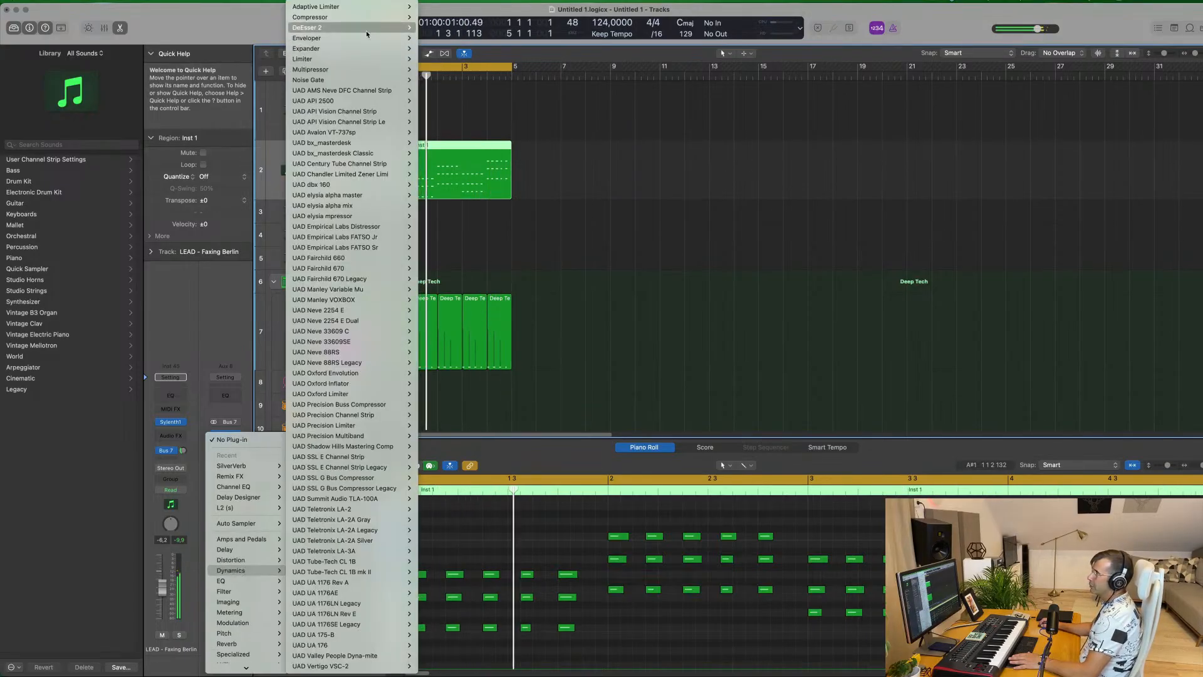
mouse_move(351, 16)
left_click(435, 17)
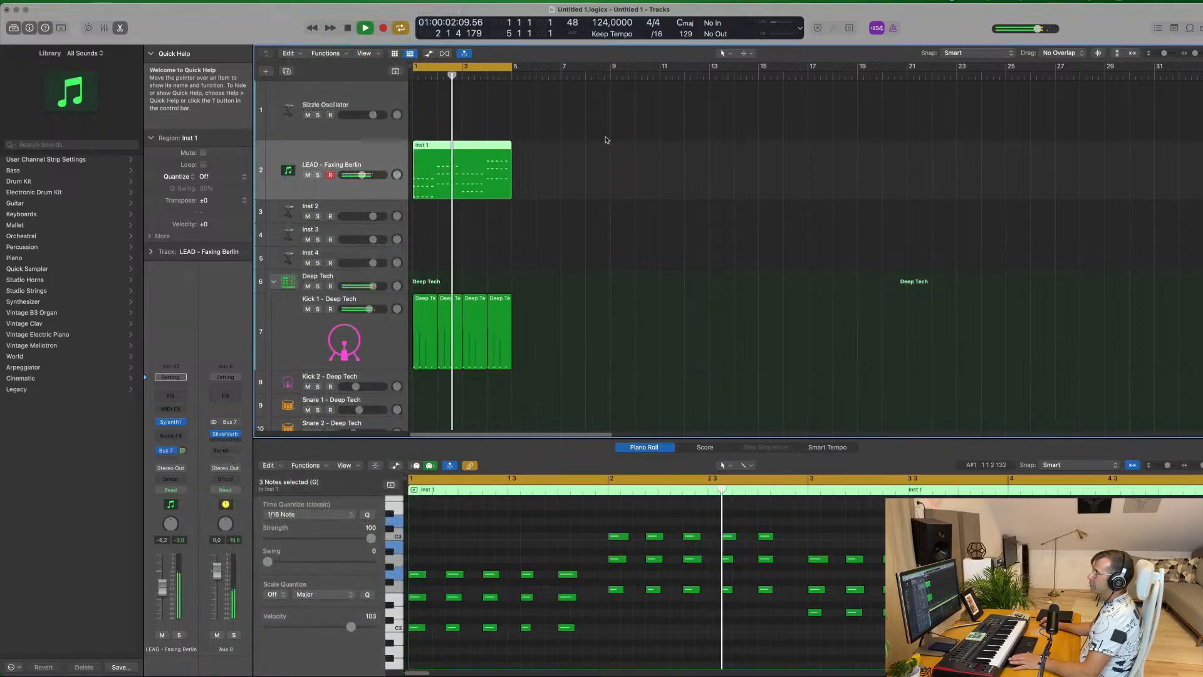
left_click_drag(571, 134, 761, 154)
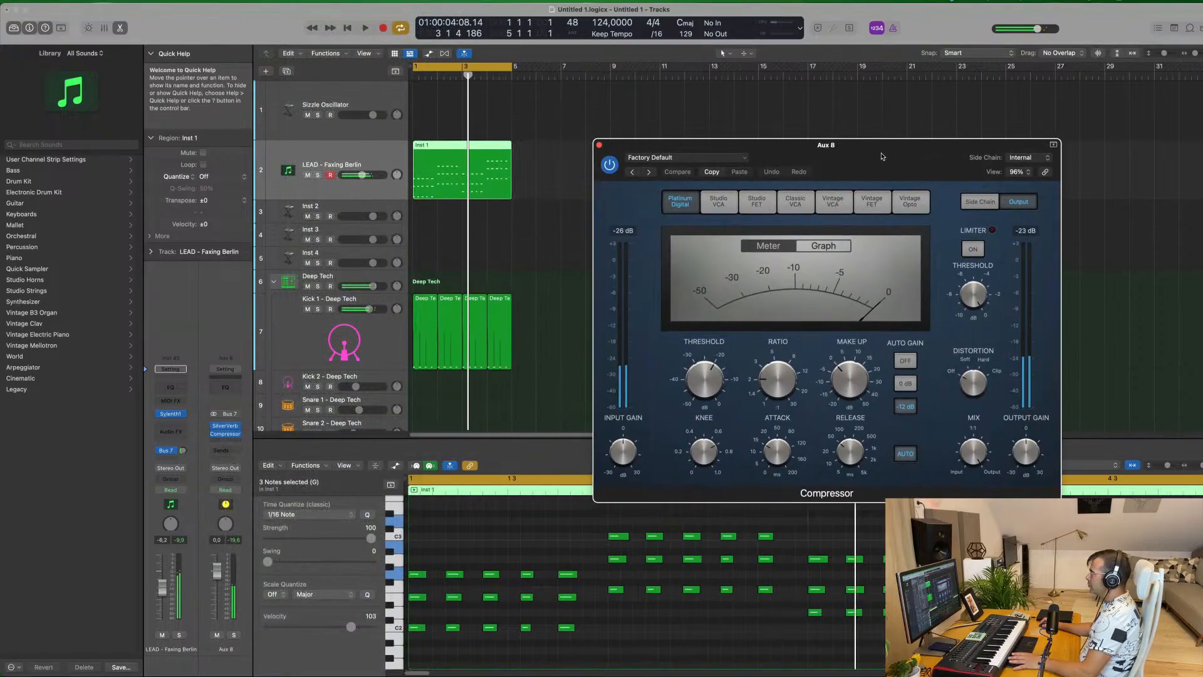
Set the Aux 8 Compressor's side chain source to Inst 45 and shift its window aside.
left_click(1025, 159)
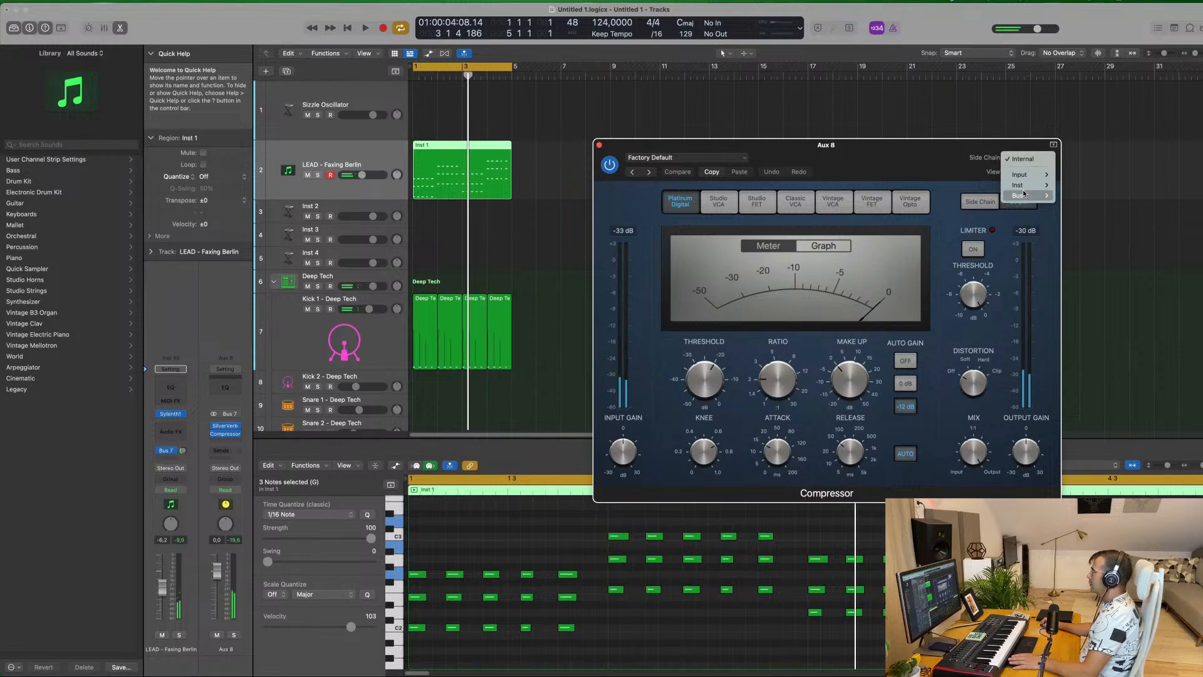
mouse_move(1028, 188)
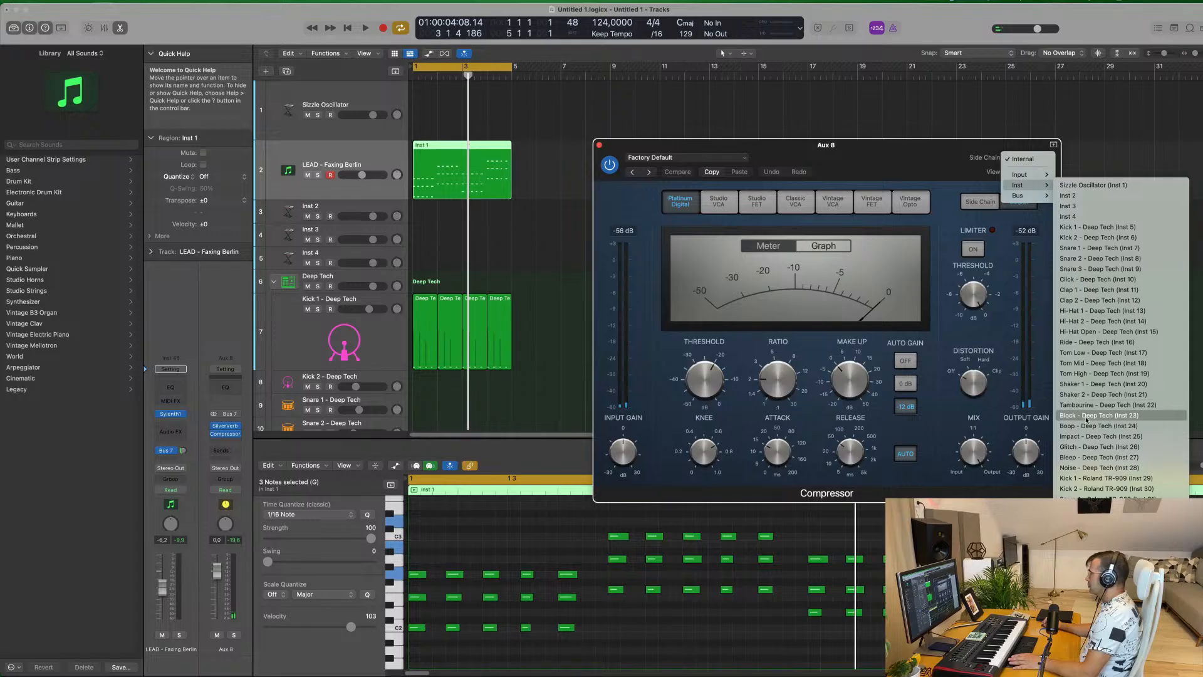
left_click(1105, 645)
left_click_drag(818, 156, 777, 153)
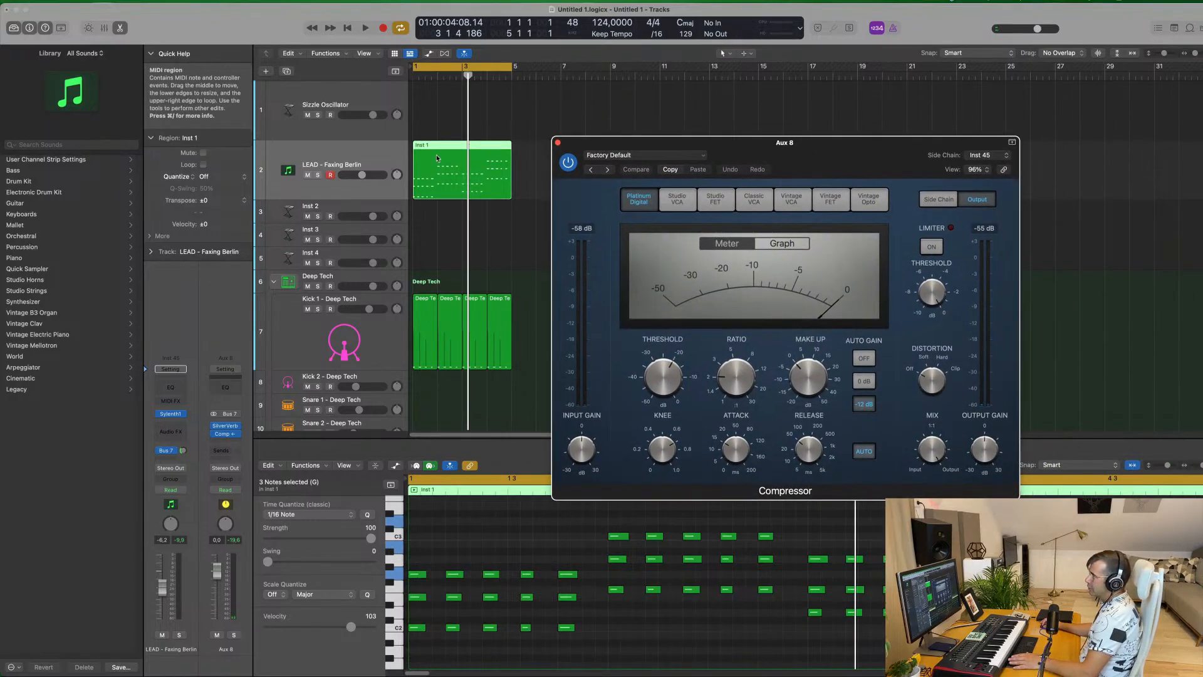
left_click_drag(765, 151, 763, 149)
While the loop plays, set the compressor's threshold to -23.0 dB and ratio to 3.9:1, compare it bypassed, and close its window.
key("space")
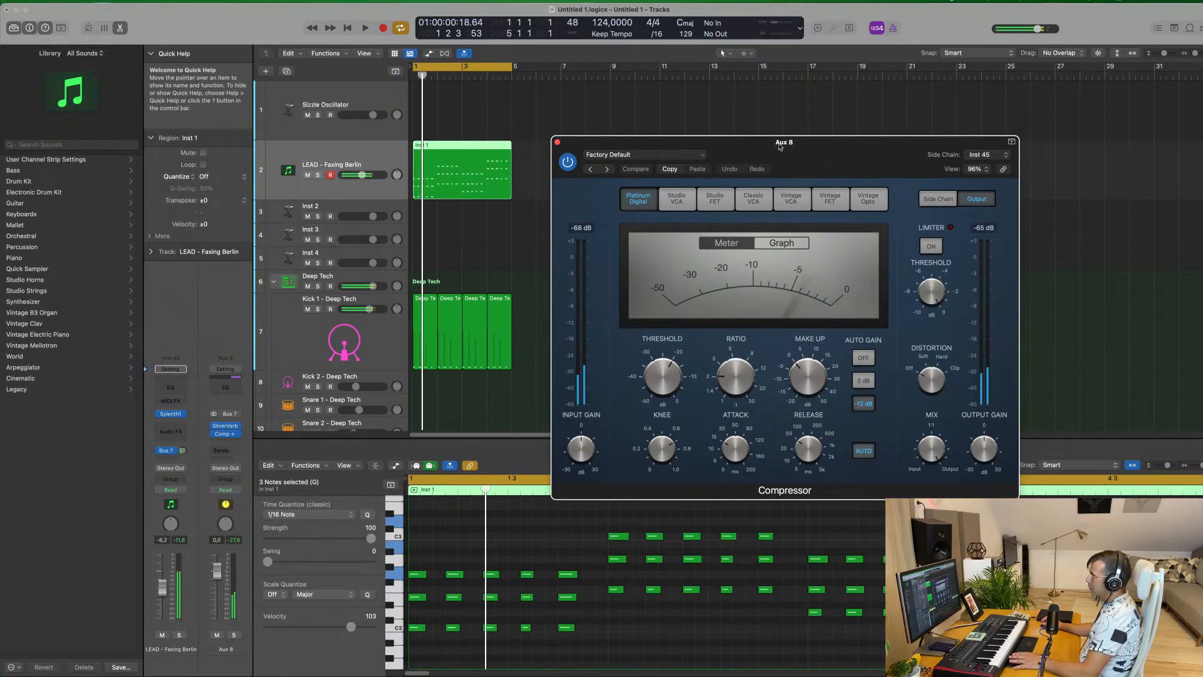
key("space")
key("space")
key("space")
left_click_drag(669, 377, 732, 354)
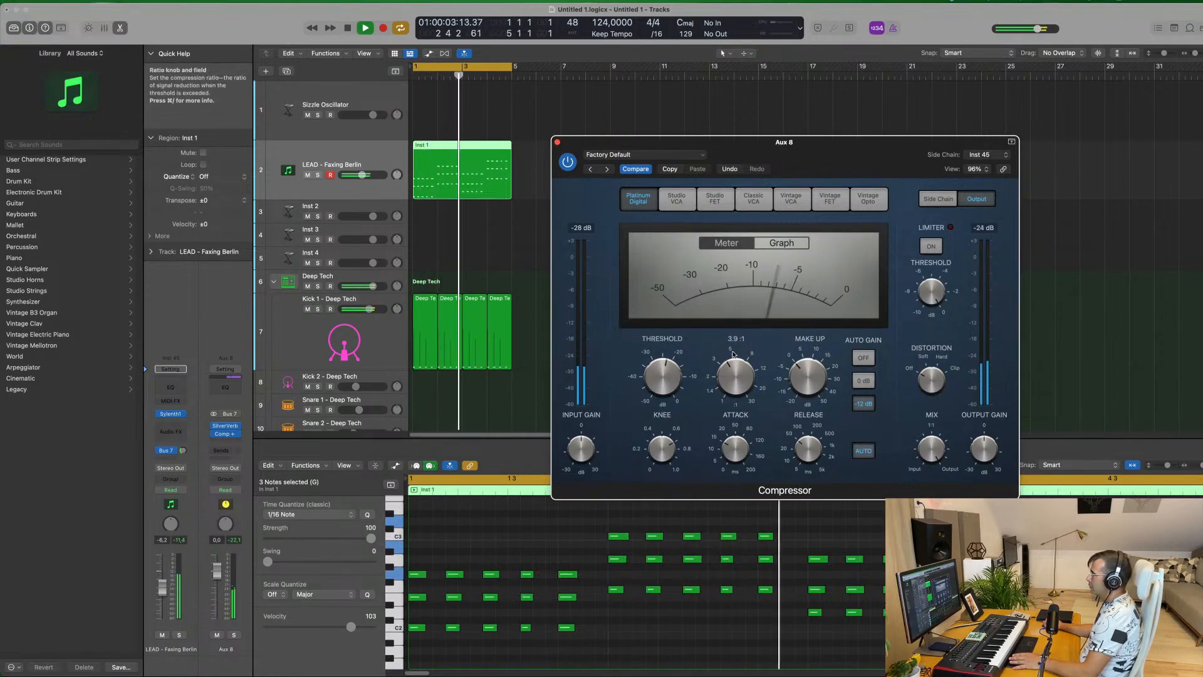
left_click_drag(848, 153, 844, 151)
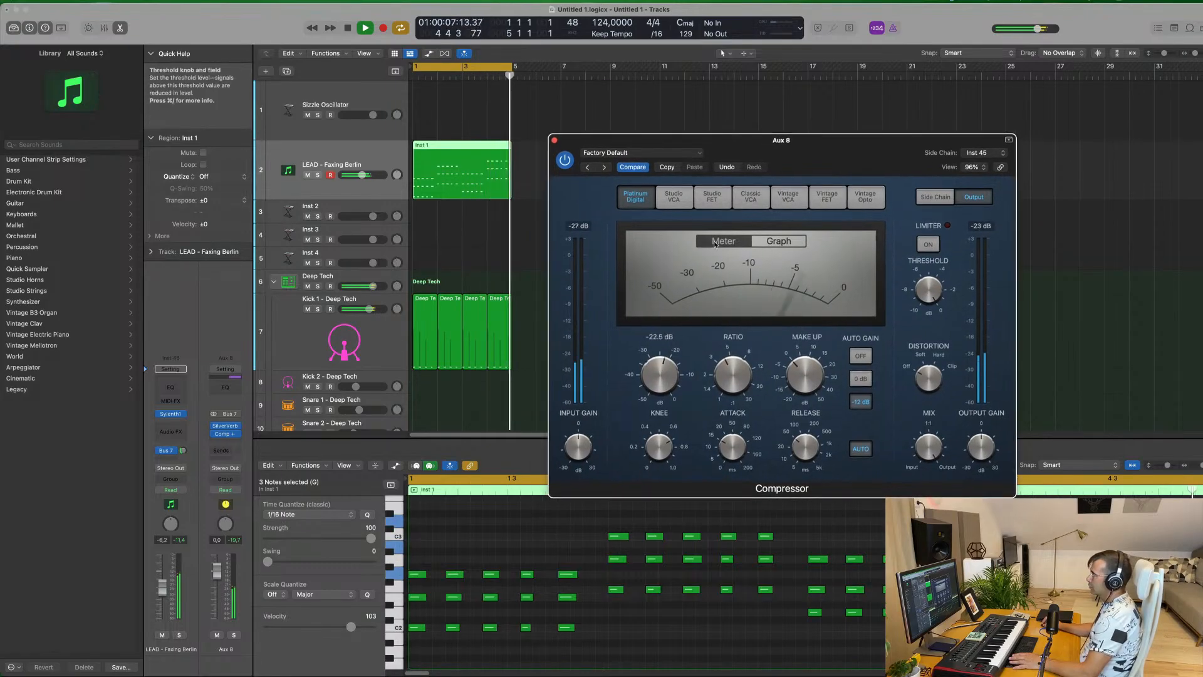
left_click_drag(626, 140, 582, 143)
left_click(522, 163)
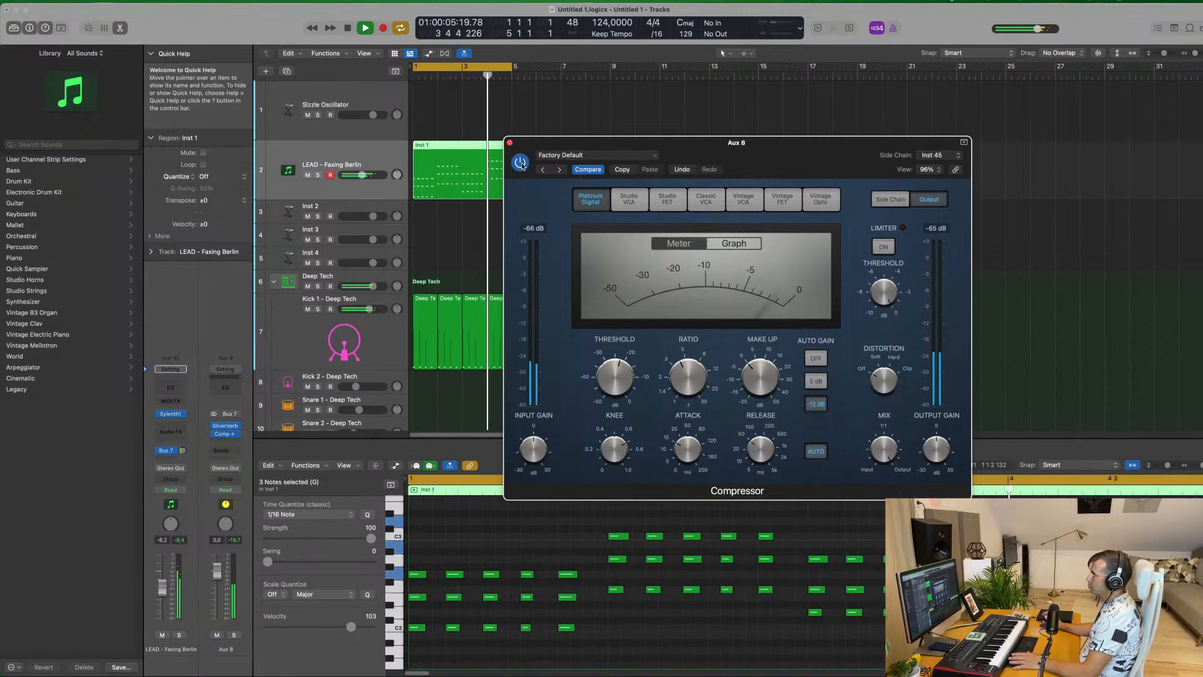
mouse_move(614, 381)
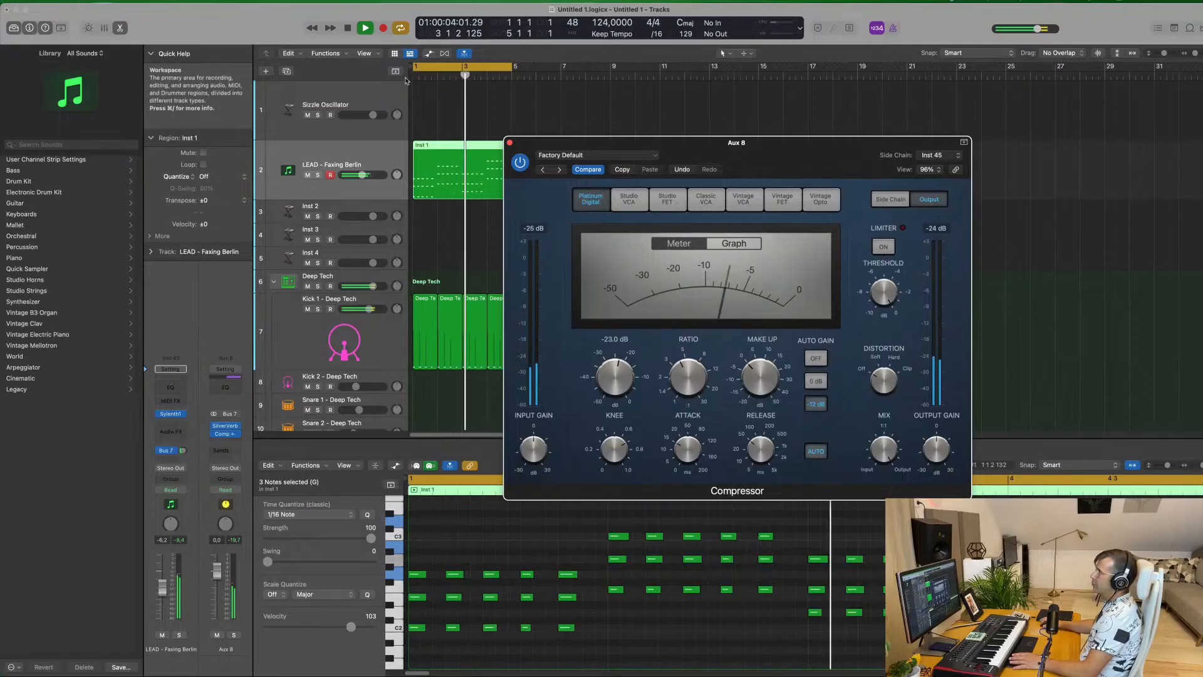
left_click(509, 142)
left_click(566, 205)
scroll(569, 208, "up", 5)
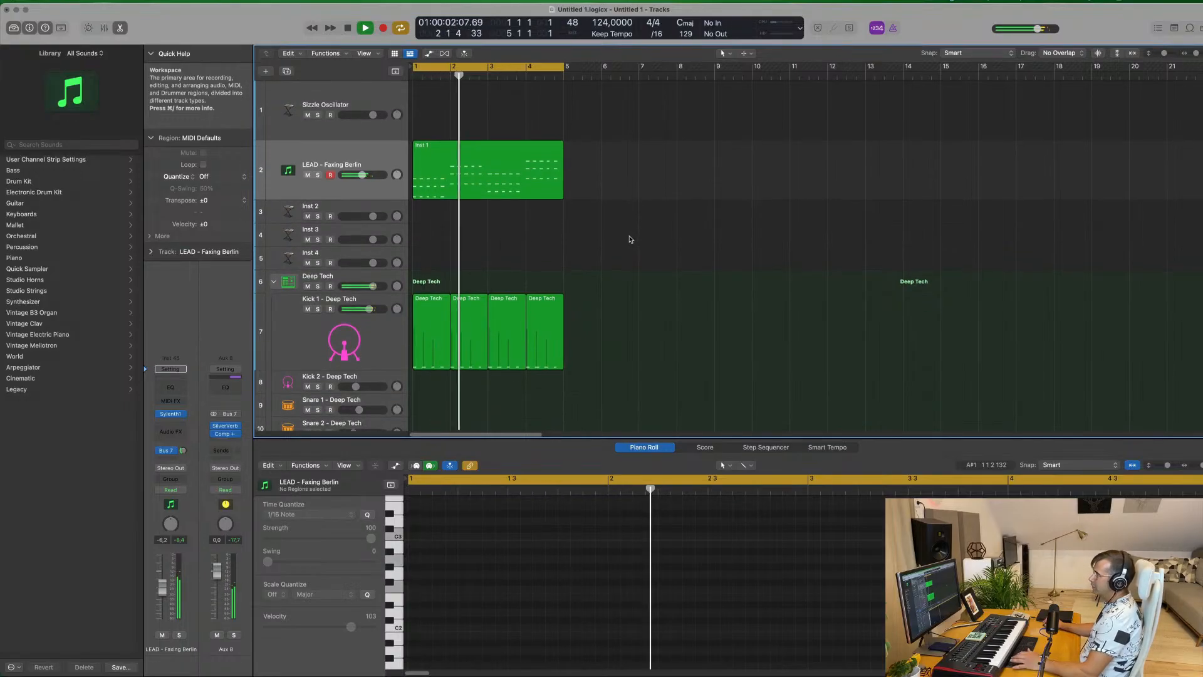
left_click(547, 186)
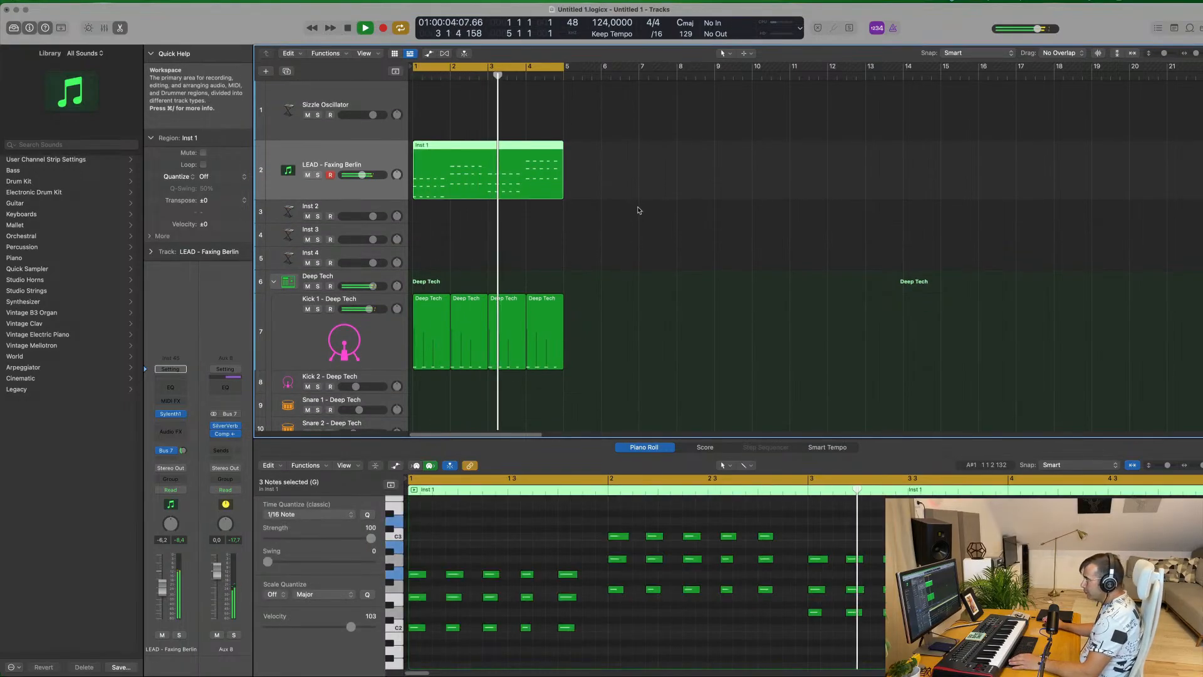
left_click(711, 228)
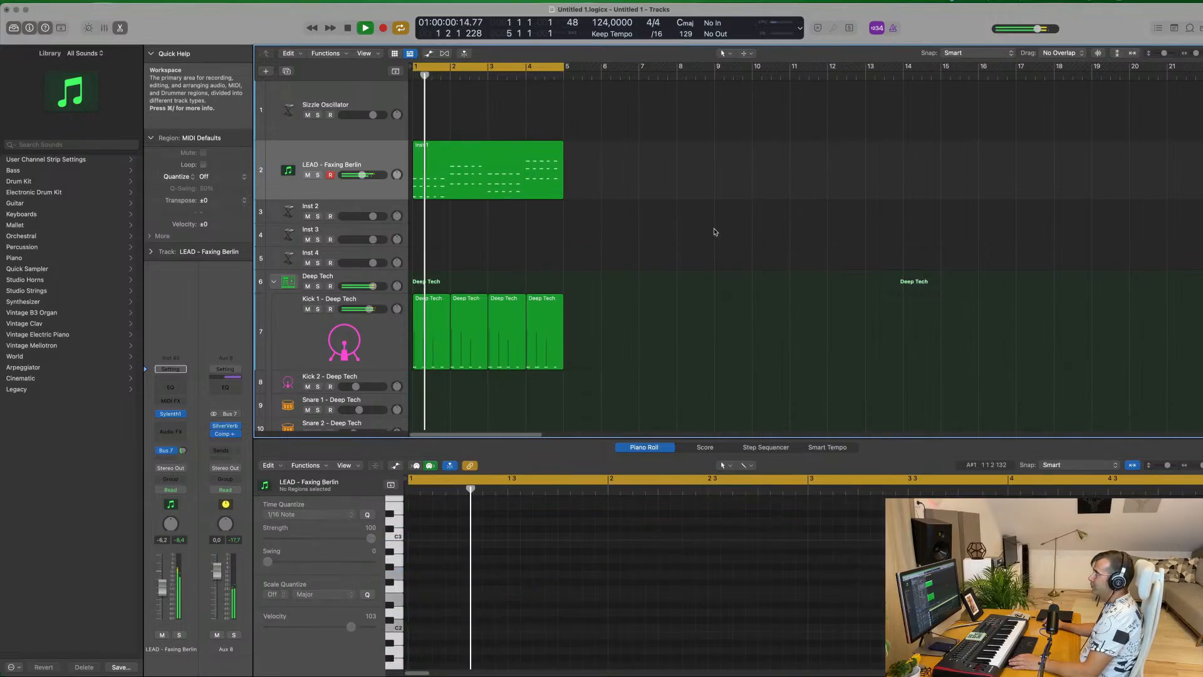
left_click(480, 159)
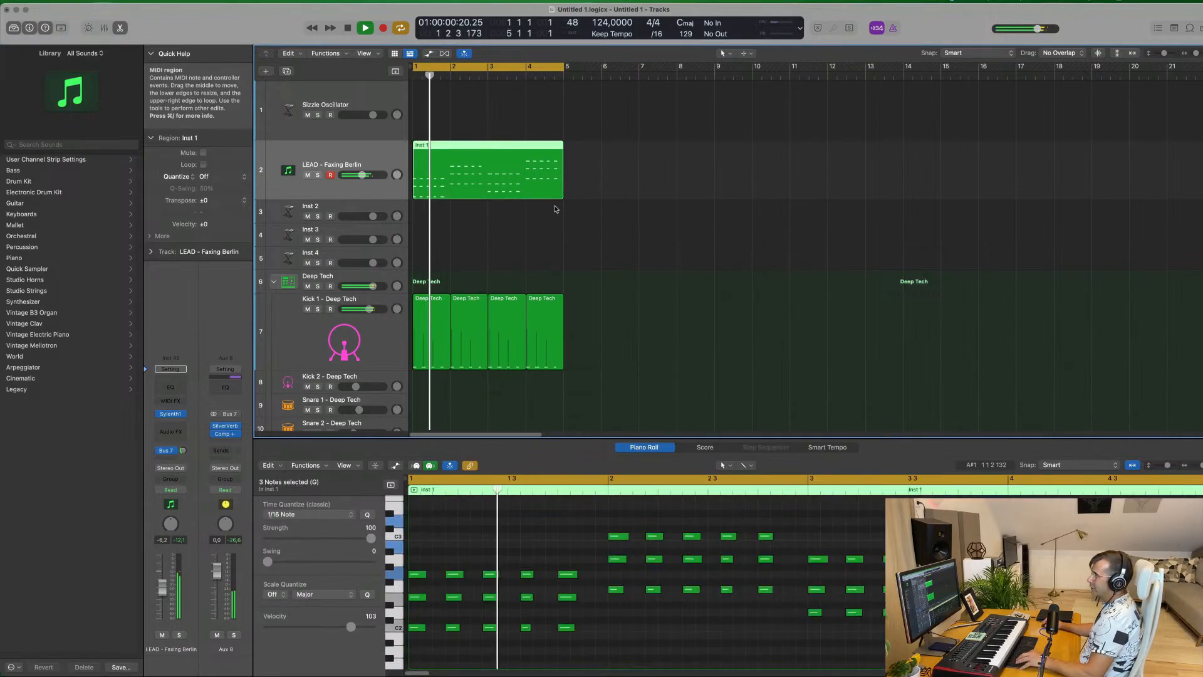
key("super+Right")
key("super+Right")
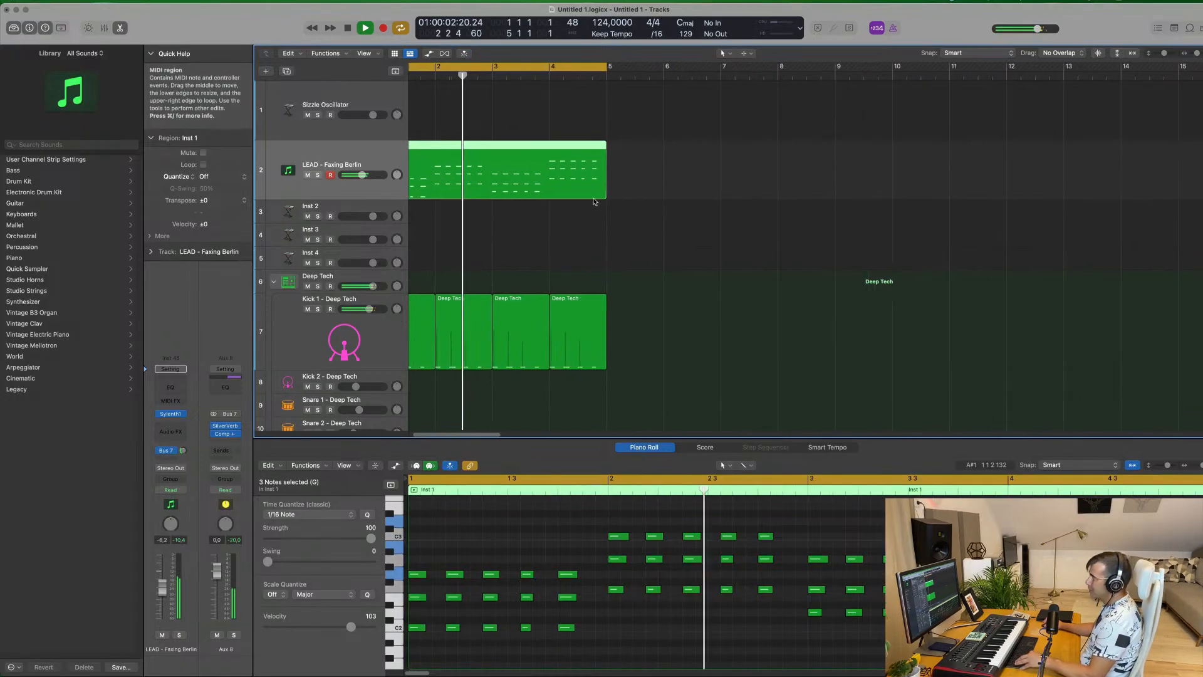
scroll(587, 219, "left", 3)
left_click(521, 239)
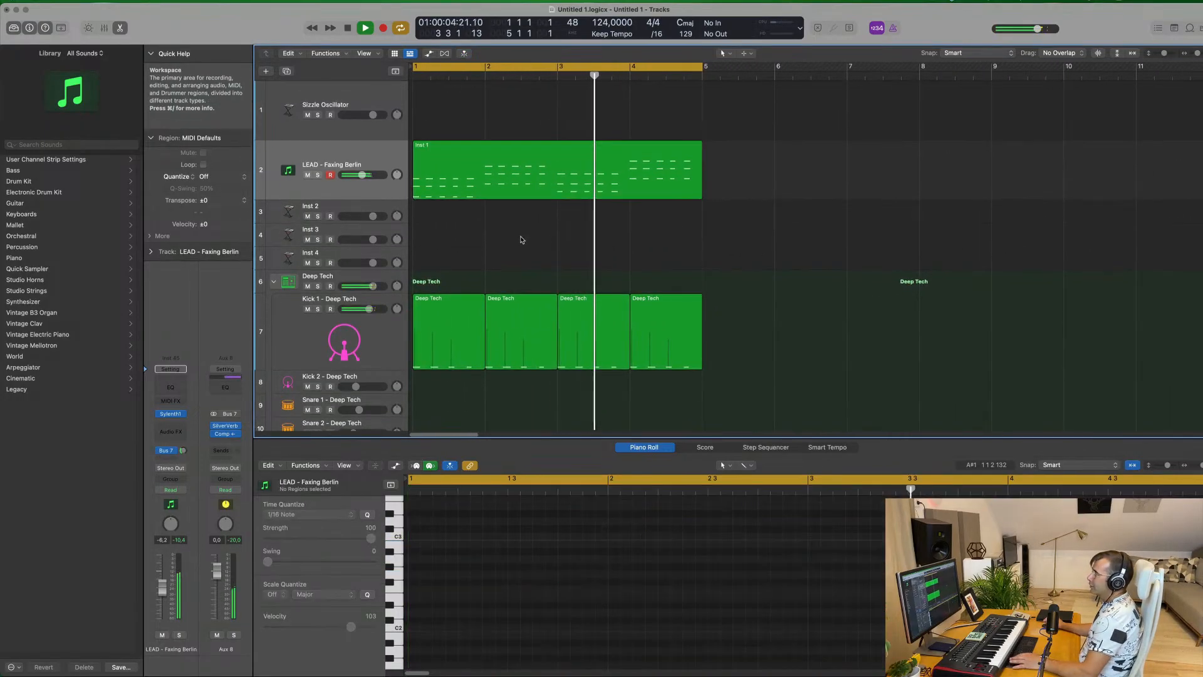
left_click(534, 188)
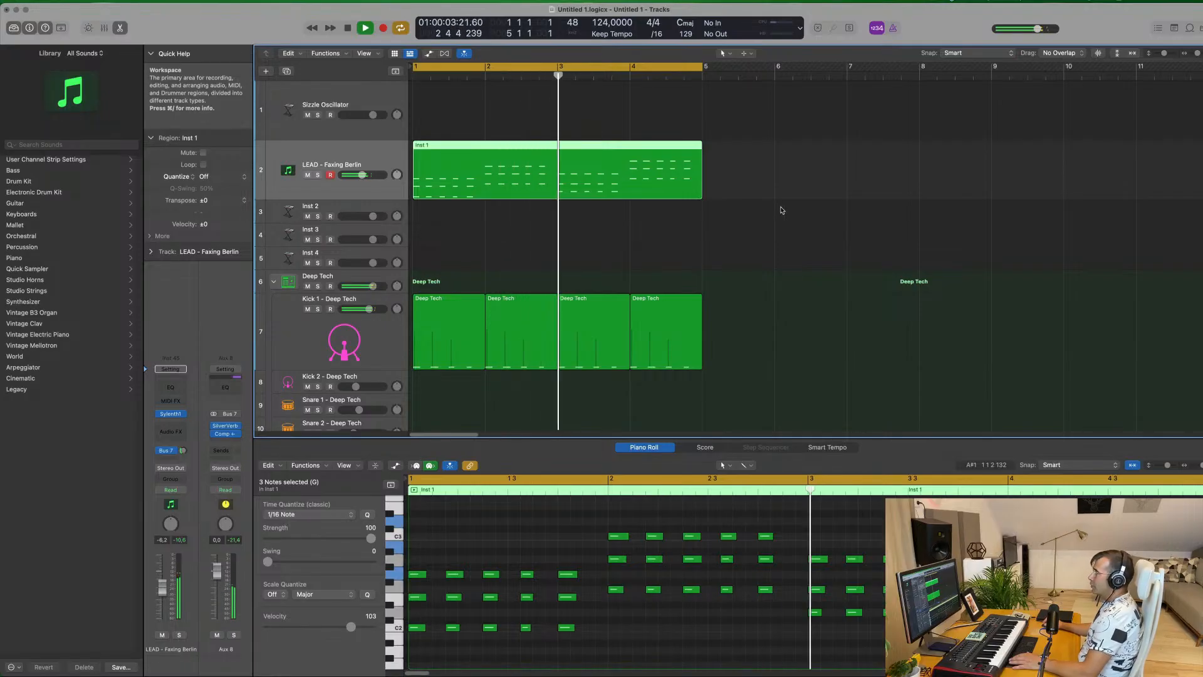
Move the bar 1 region from the Kick 1 - Deep Tech track to the Snare 1 - Deep Tech track.
scroll(694, 277, "down", 3)
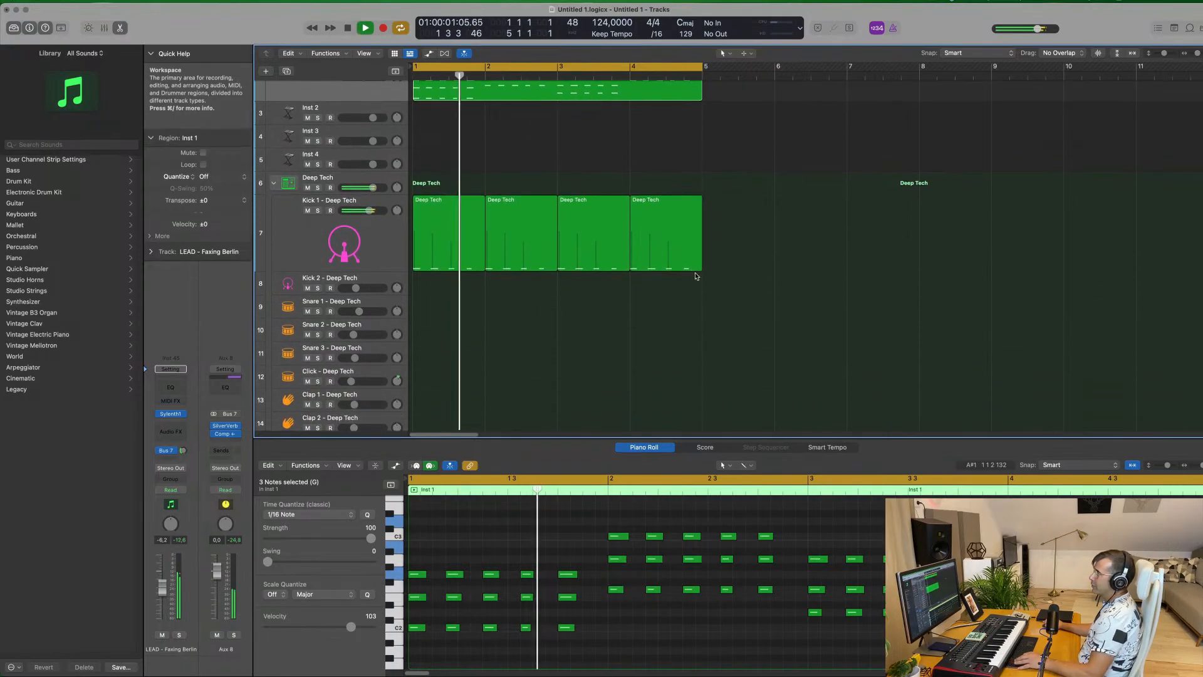
scroll(426, 216, "down", 1)
left_click(432, 181)
key("super+Left")
key("super+Left")
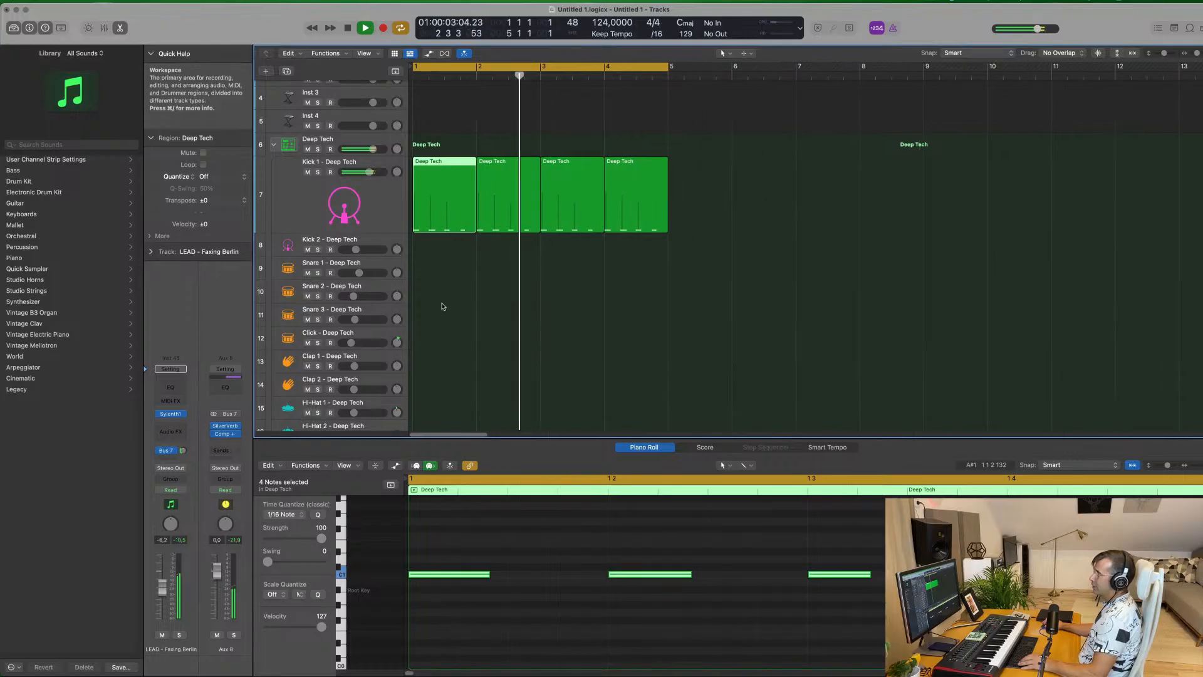
left_click_drag(433, 162, 434, 263)
Remove the snare region's notes on beats 1 and 3, keep those on beats 2 and 4, and play it back briefly.
key("space")
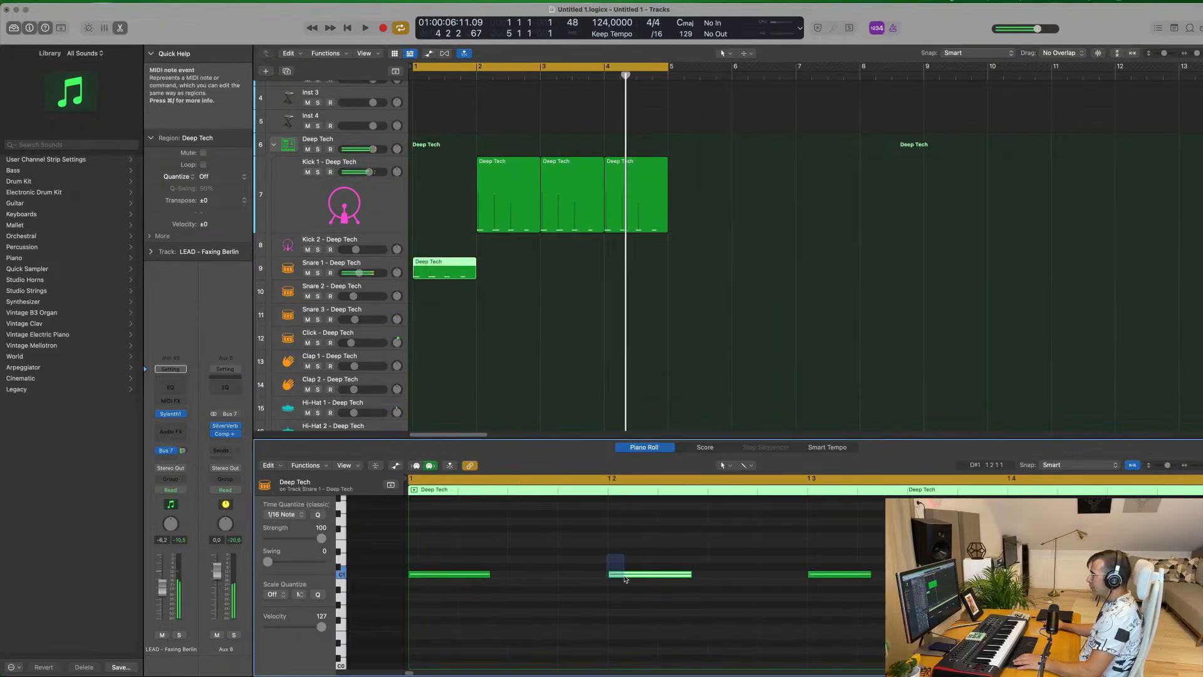
left_click_drag(662, 550, 1090, 624)
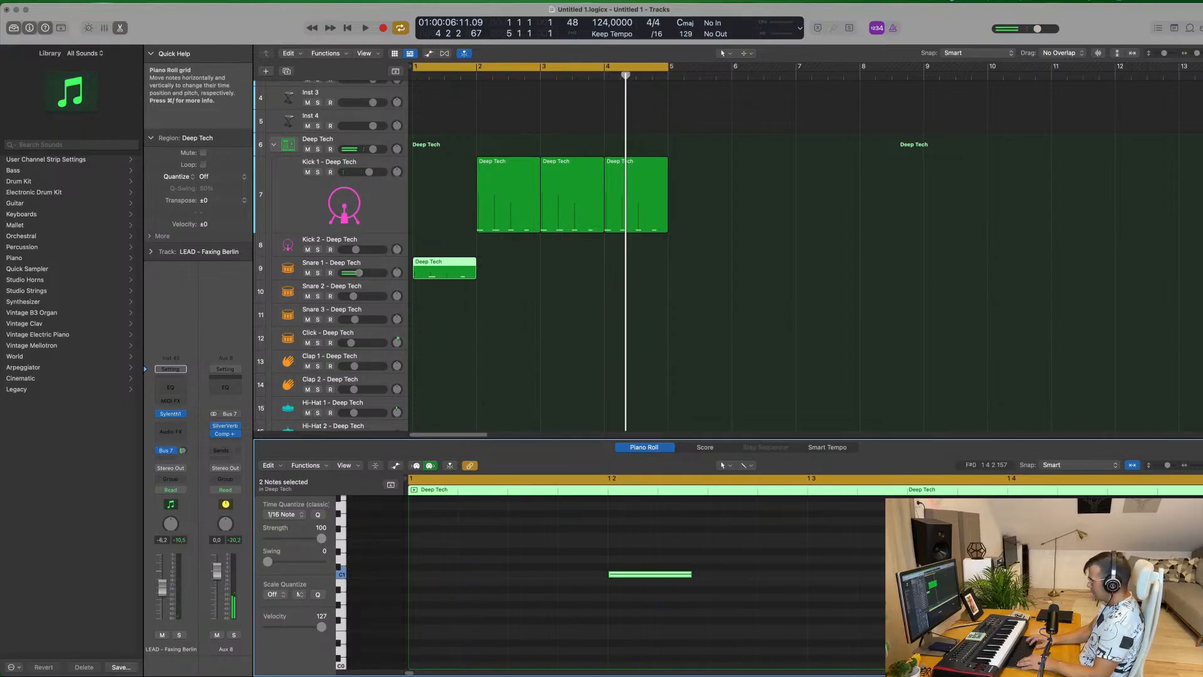
key("space")
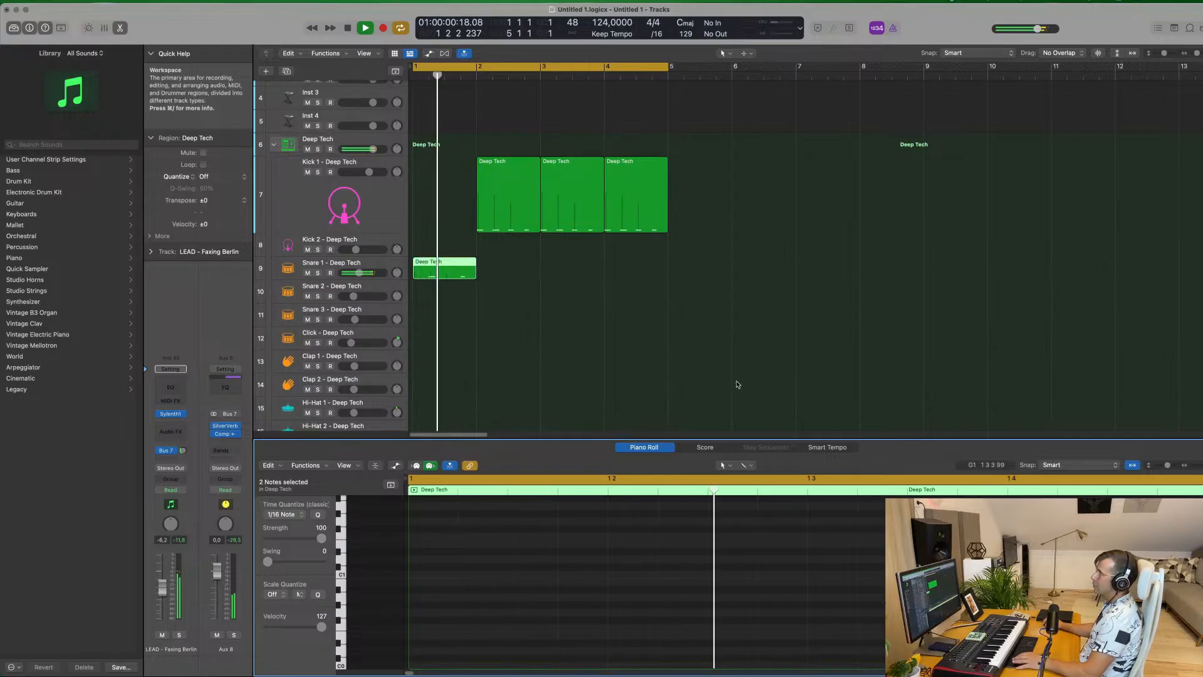
key("space")
Copy the bar 2 kick region back to bar 1 and repeat the snare region through bar 4.
left_click_drag(516, 173, 452, 173)
left_click(427, 276)
key("super+r")
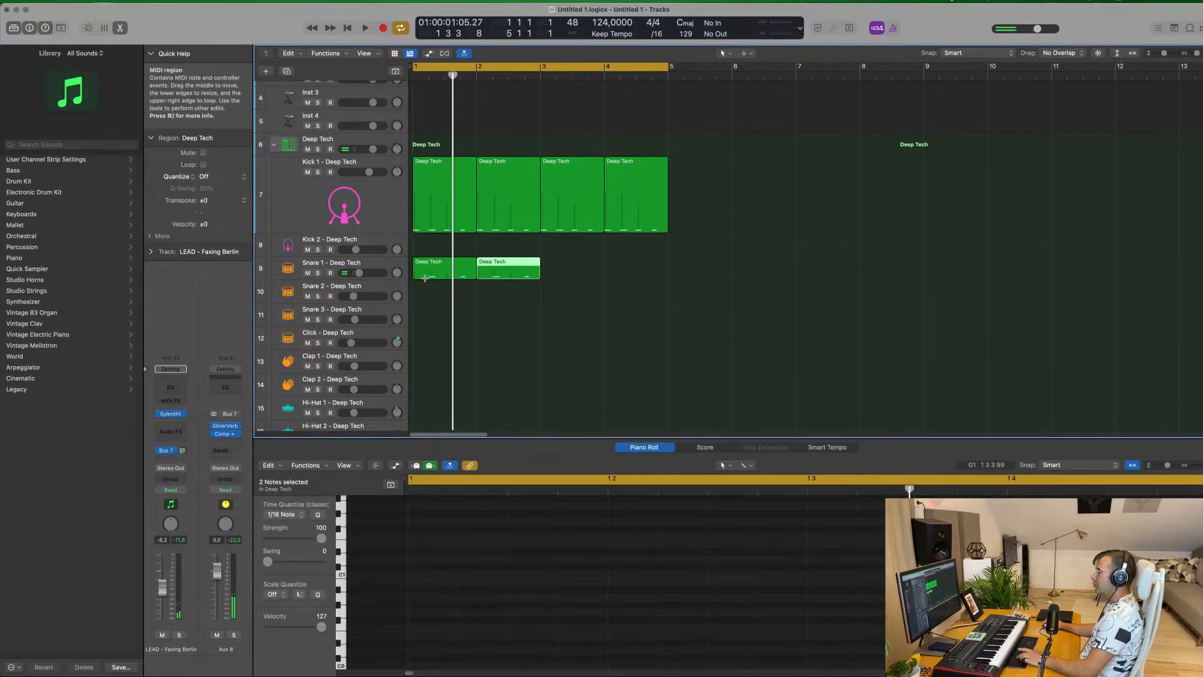
key("space")
Lower the Snare 1 - Deep Tech track's volume to -13.4 dB.
left_click(322, 263)
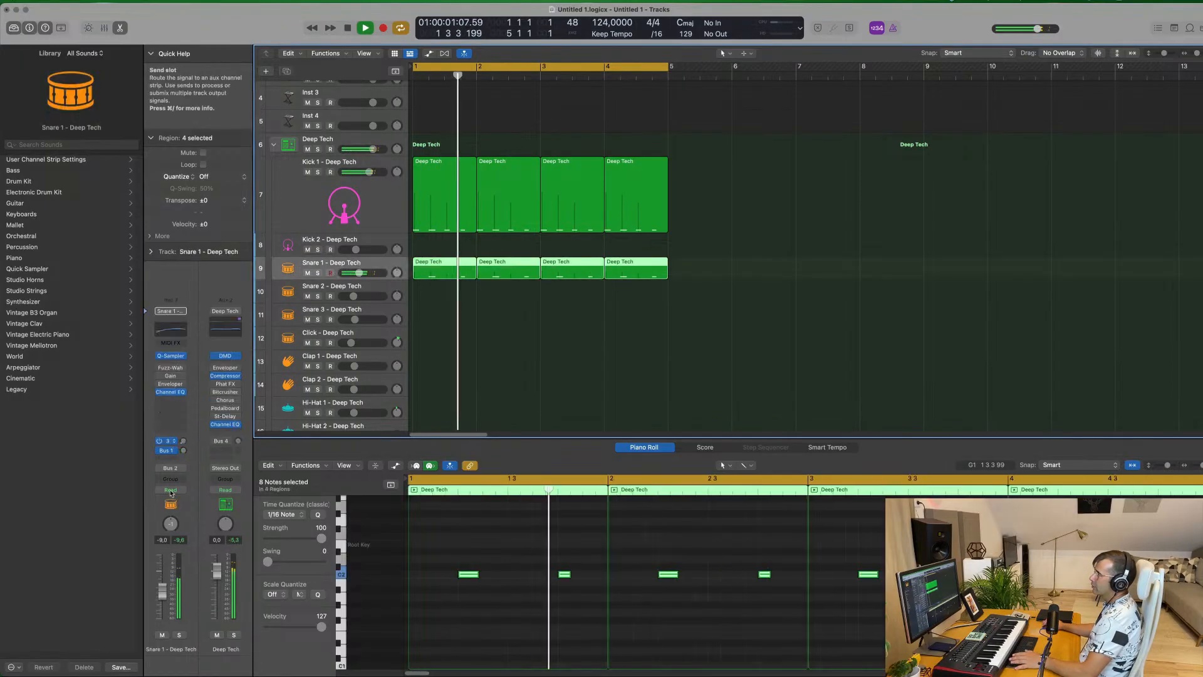
left_click_drag(162, 595, 163, 602)
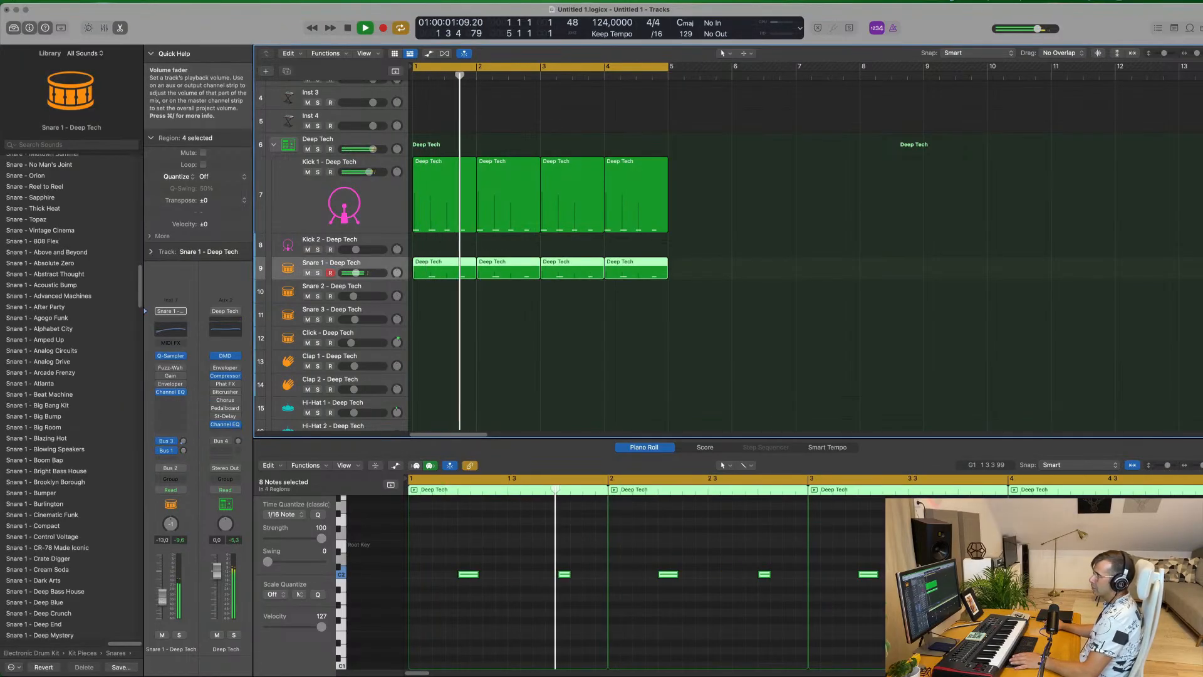
scroll(360, 148, "up", 5)
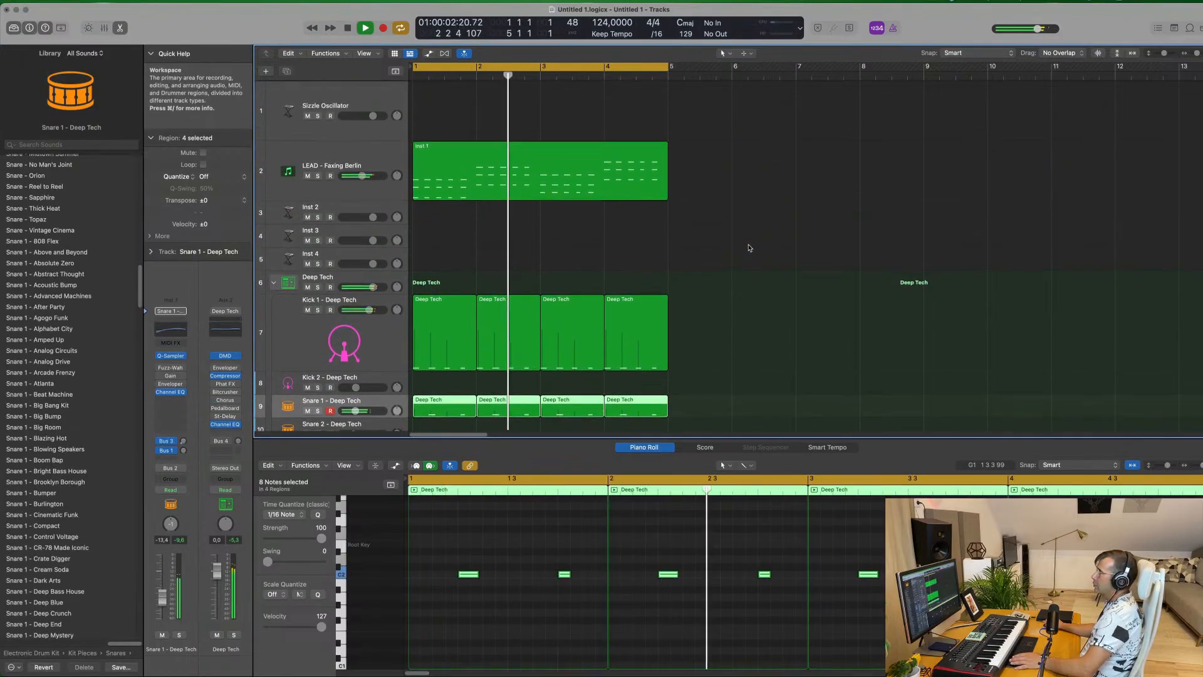
Duplicate the LEAD - Faxing Berlin track with its settings and copy the Inst 1 region onto the duplicate at bar 1.
left_click(367, 148)
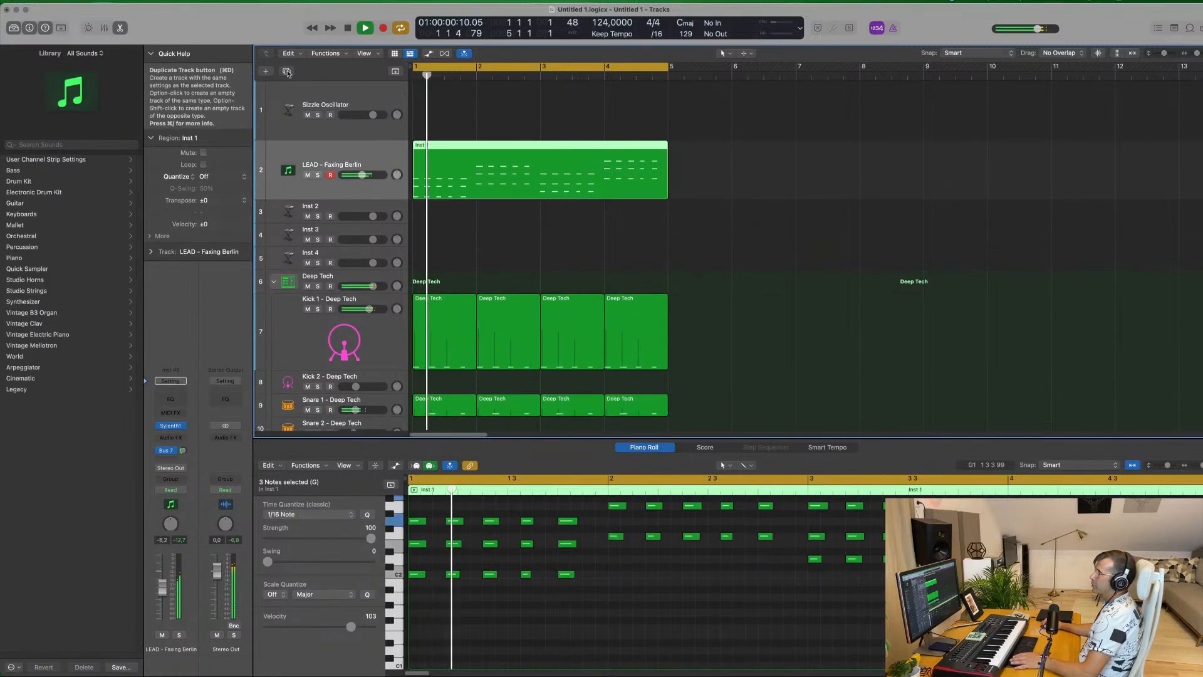
key("super+d")
left_click_drag(536, 161, 526, 227)
left_click_drag(460, 206, 465, 187)
key("space")
Mute the original LEAD - Faxing Berlin track and restart playback.
left_click(274, 214)
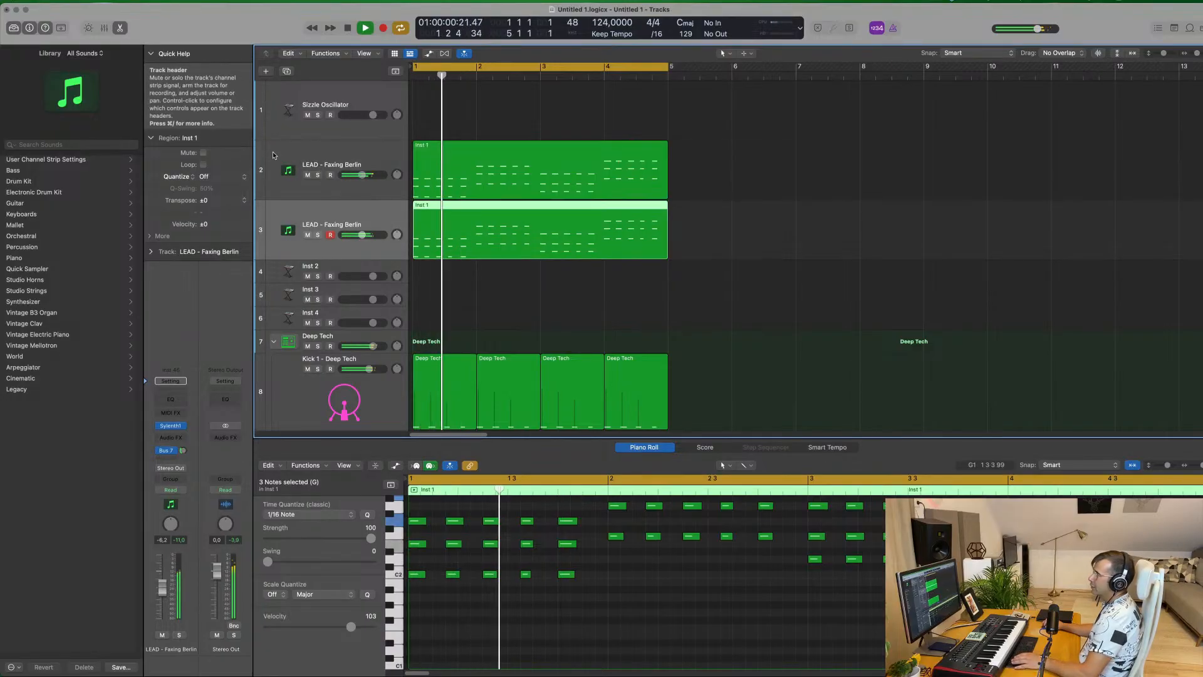
left_click(307, 175)
key("space")
key("space")
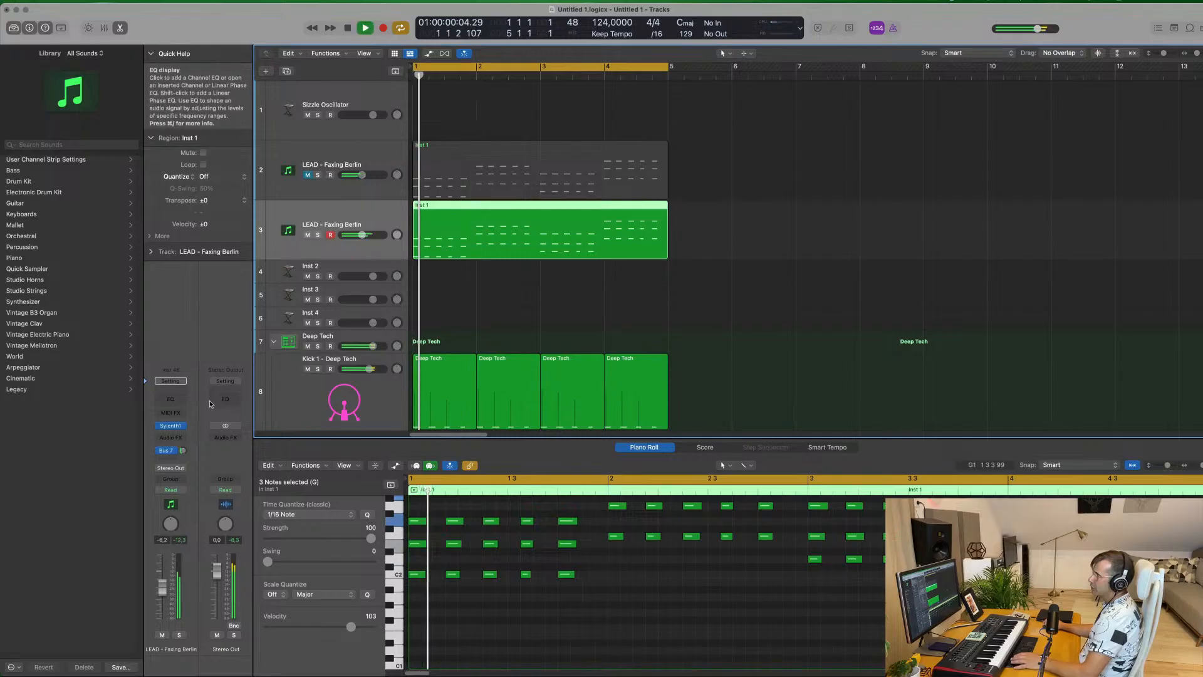
Load Sylenth1 preset 184: LEAD - Let Go on the duplicated lead track and move the plug-in window clear of its controls.
left_click(169, 425)
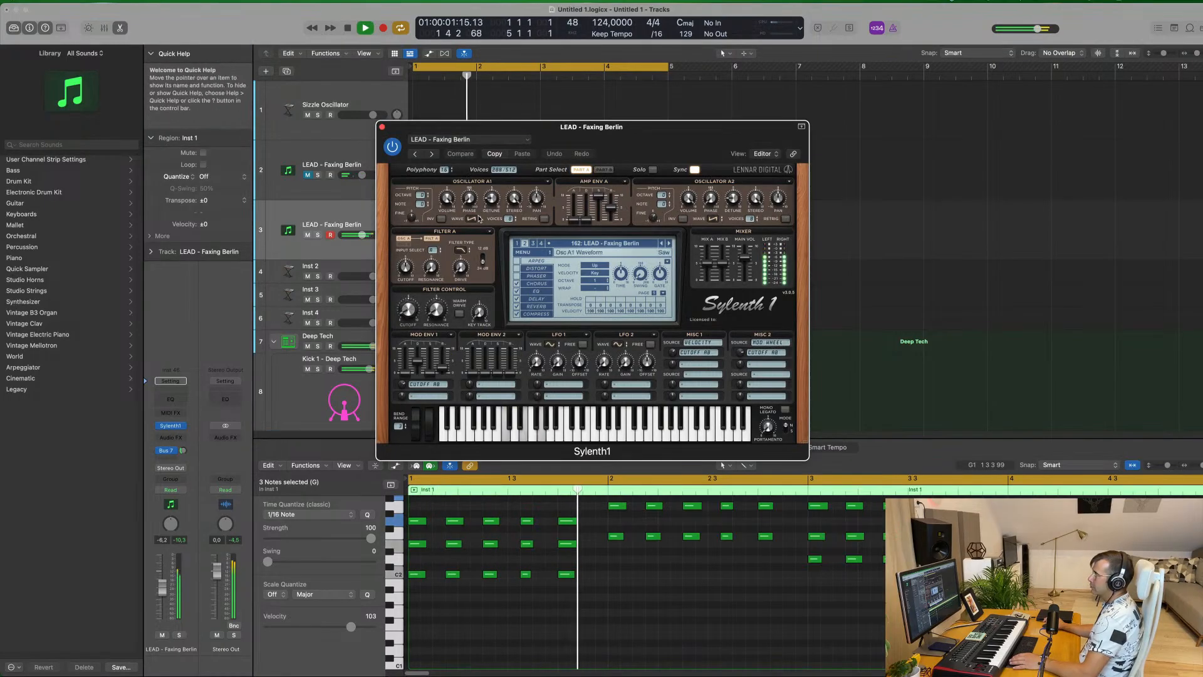
left_click(592, 243)
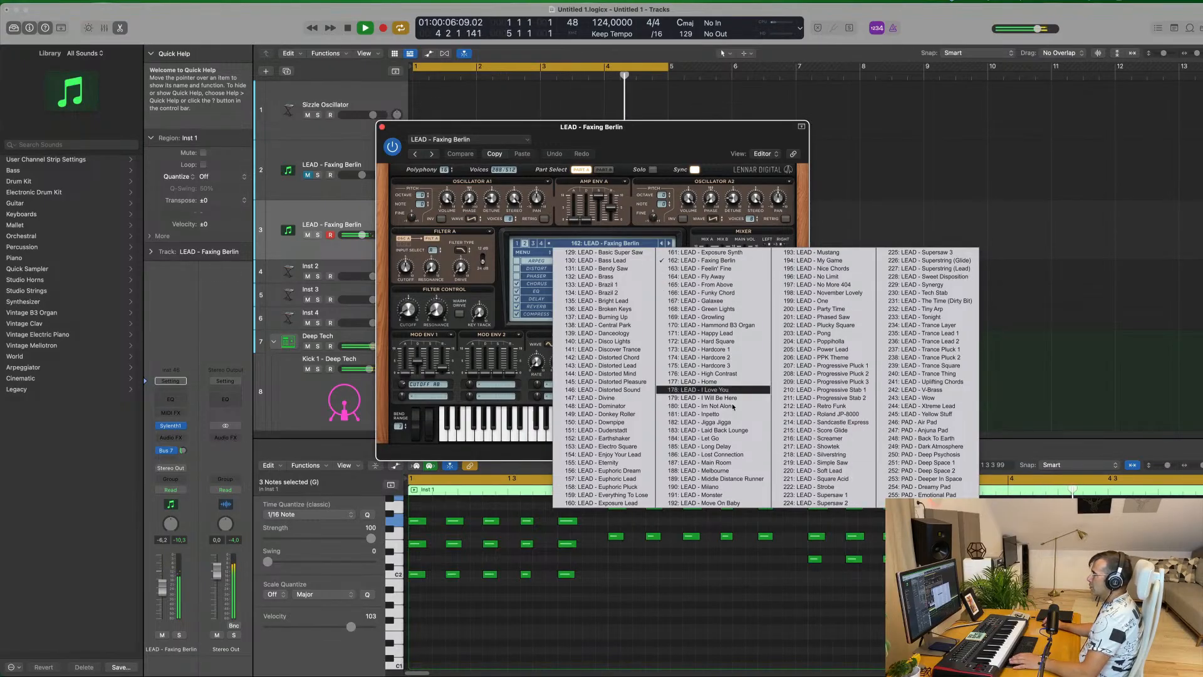
left_click(737, 438)
left_click_drag(533, 127, 655, 150)
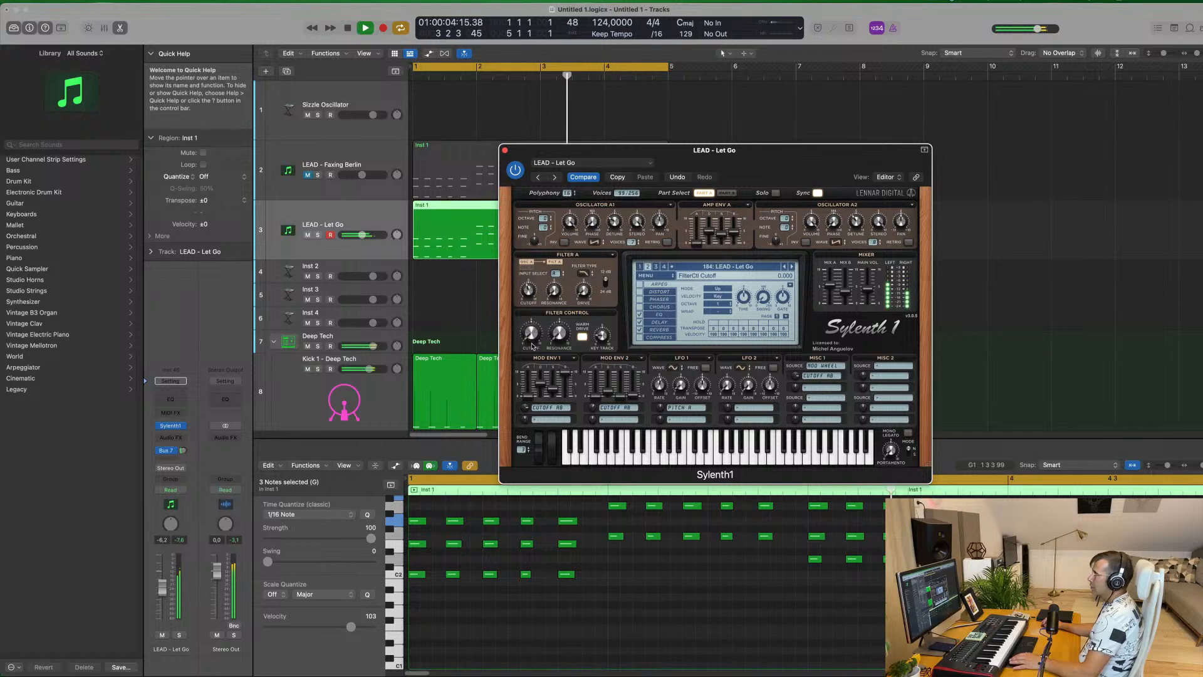
left_click_drag(798, 149, 799, 176)
Lower the LEAD - Let Go track's volume slightly and set Sylenth1's Filter A cutoff to 4.203 and filter control cutoff to 2.023.
left_click_drag(361, 235, 359, 235)
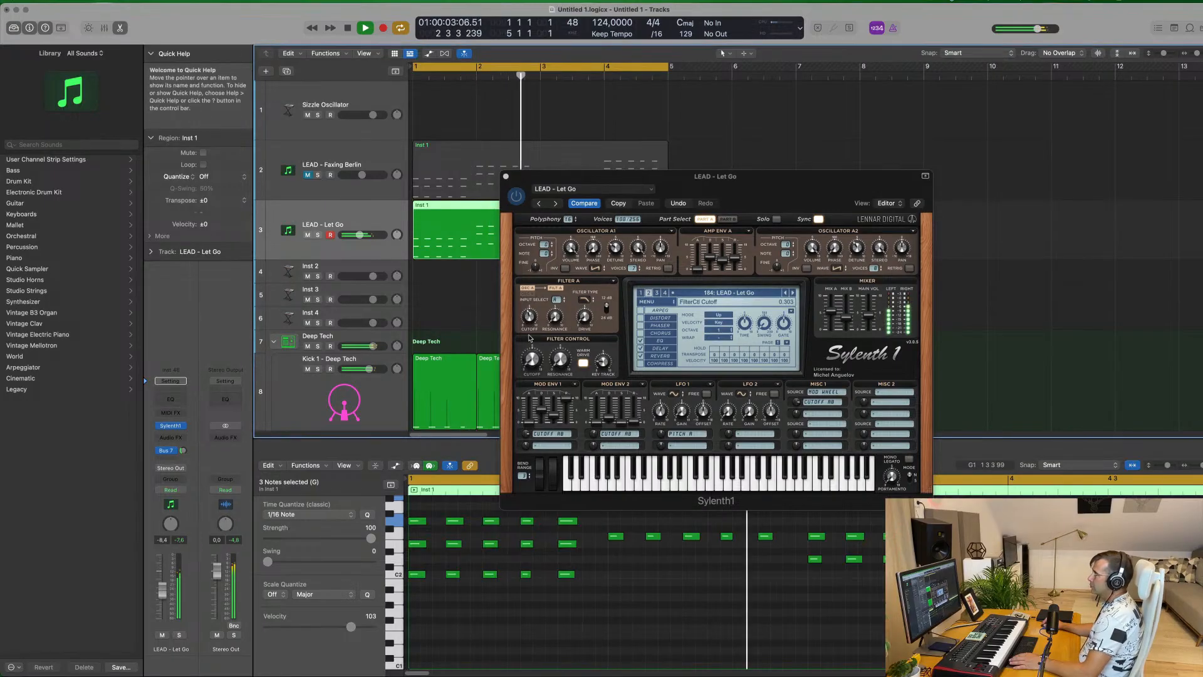
left_click_drag(529, 315, 529, 324)
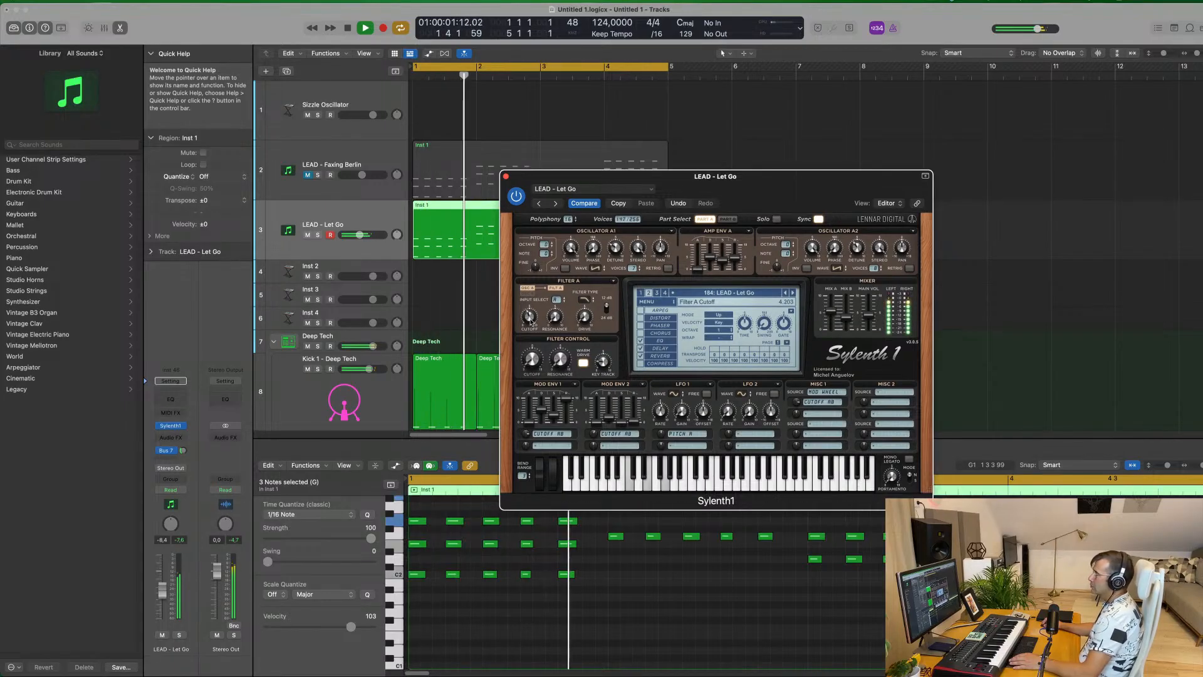
left_click_drag(531, 357, 531, 360)
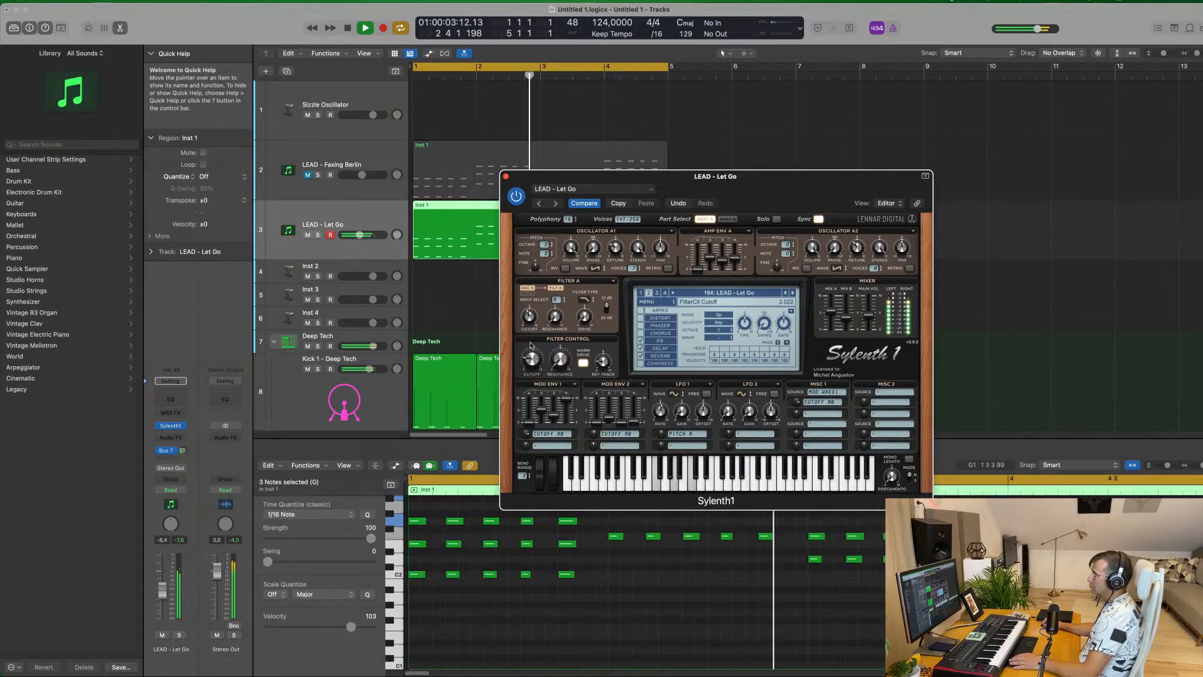
Close the Sylenth1 window and lower the LEAD - Let Go track's volume to -10.8 dB.
left_click_drag(753, 196, 645, 219)
left_click(397, 199)
key("Return")
left_click_drag(161, 594, 160, 597)
Adjust the volume of the Snare 1 - Deep Tech track.
scroll(430, 332, "down", 4)
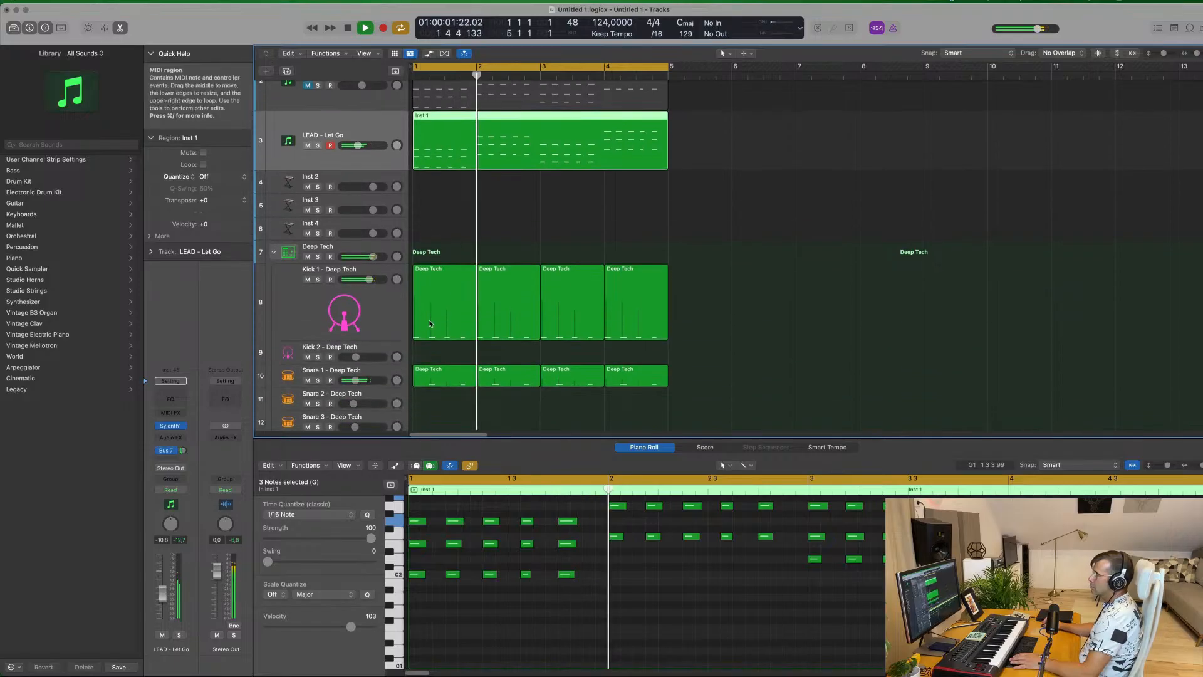
left_click(332, 343)
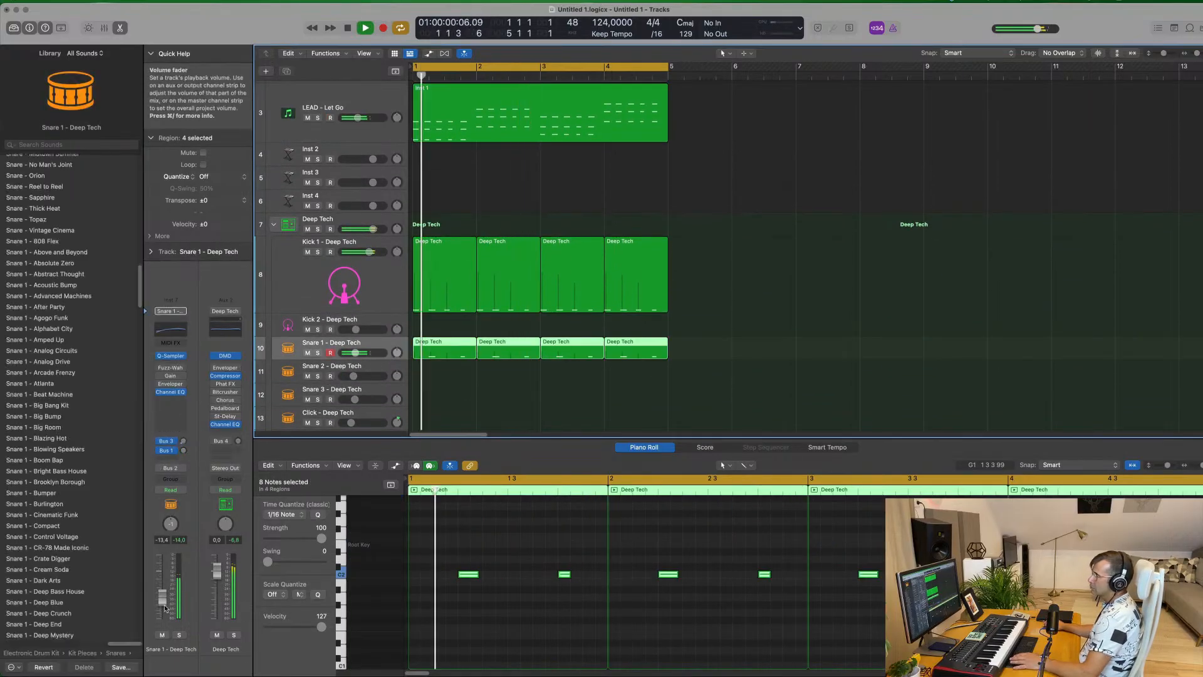
scroll(749, 236, "up", 3)
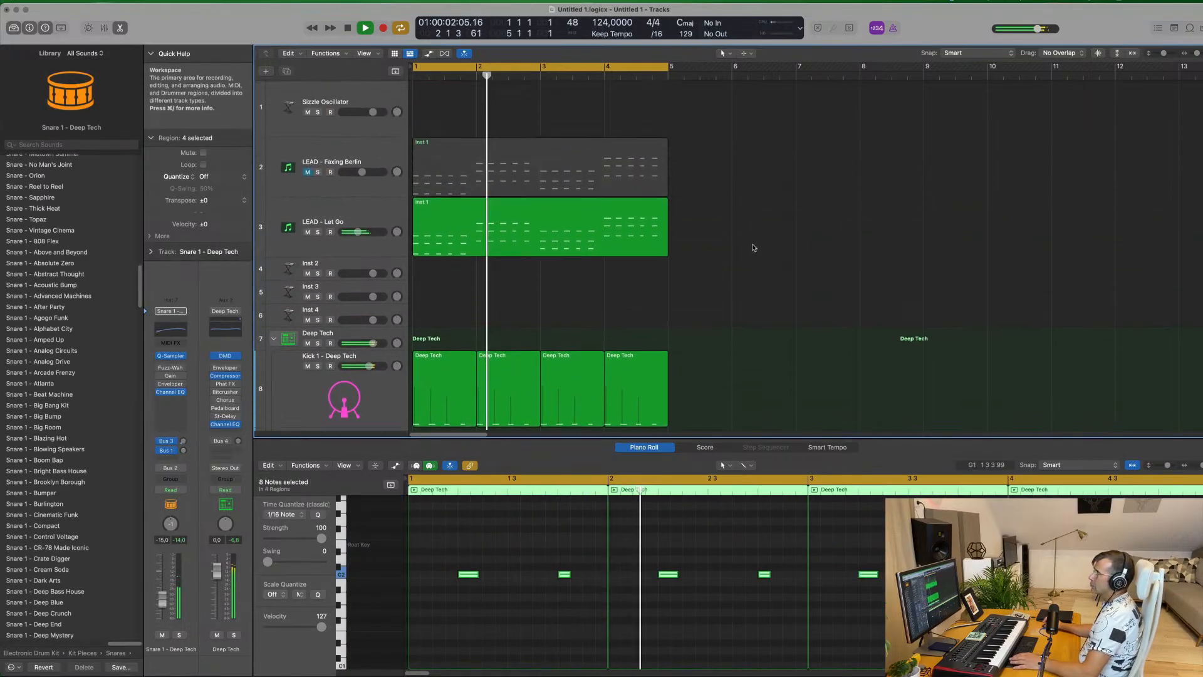
Duplicate the LEAD - Let Go track and remove the trial copy of its region from the new track.
left_click(426, 216)
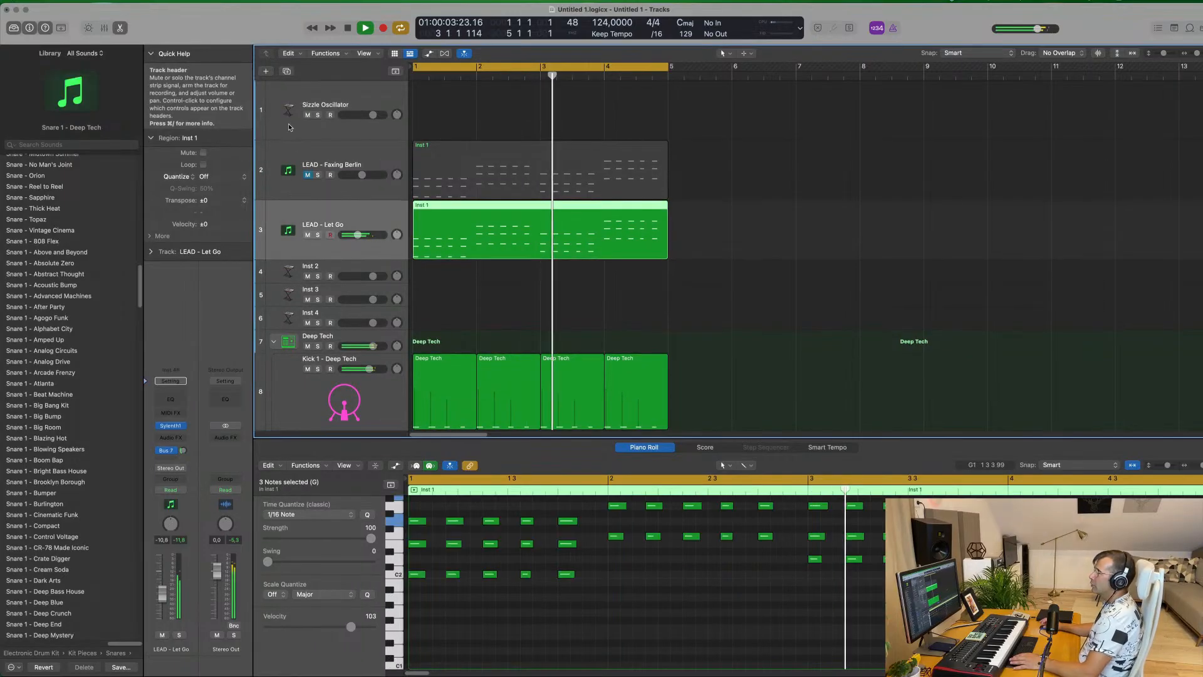
key("super+d")
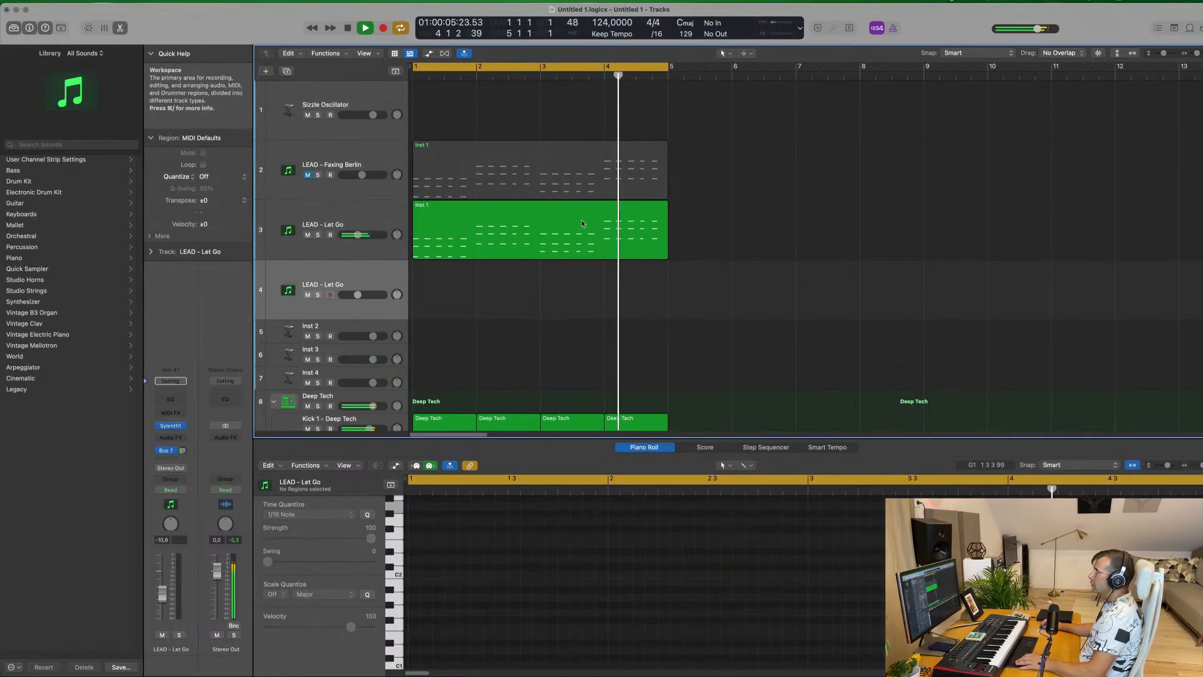
left_click_drag(497, 211, 491, 278)
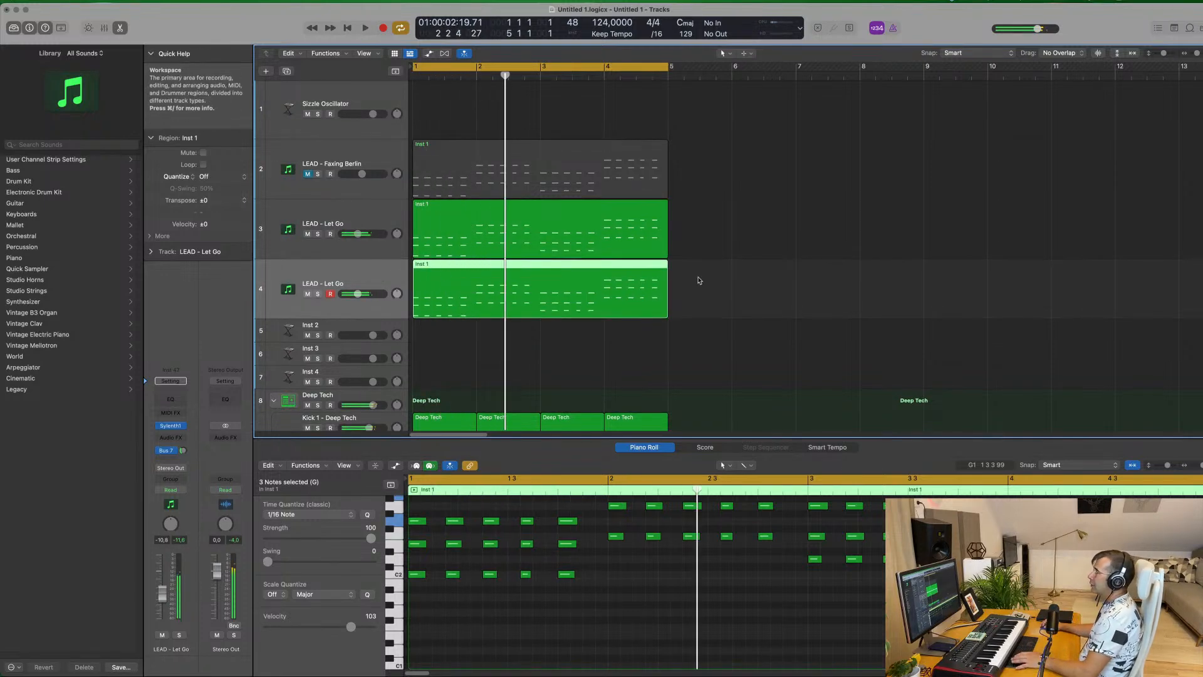
key("Delete")
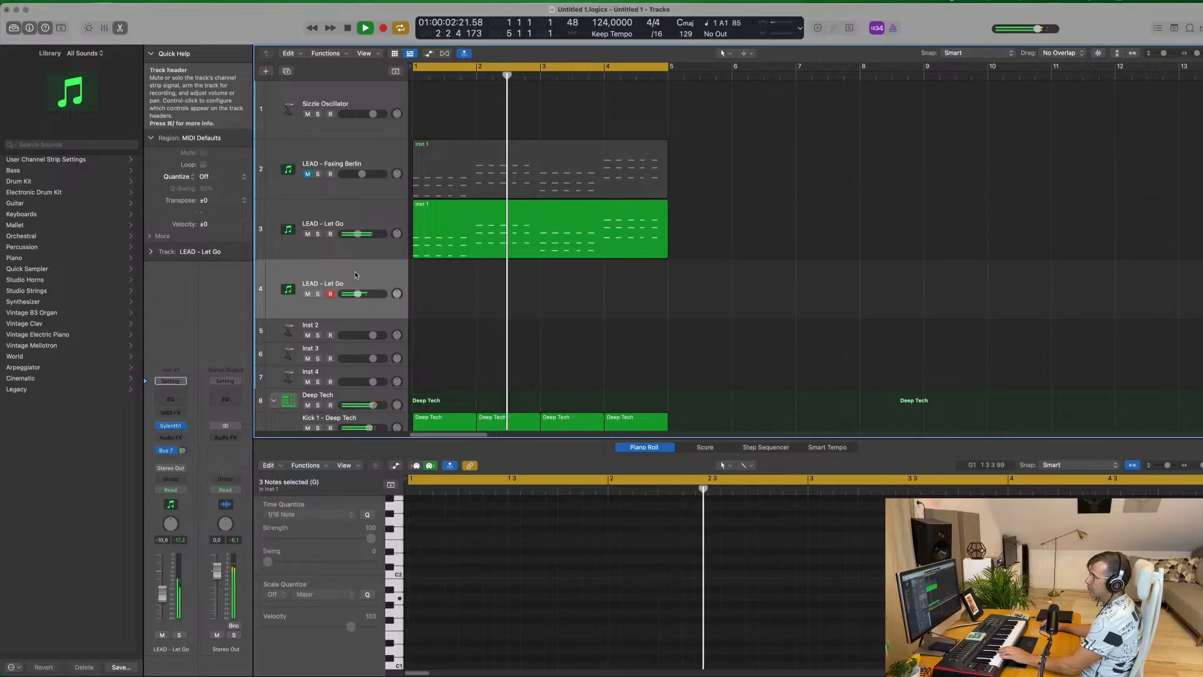
Load Sylenth1 preset 029: BASS - Bass Pad on the duplicated track.
left_click(169, 425)
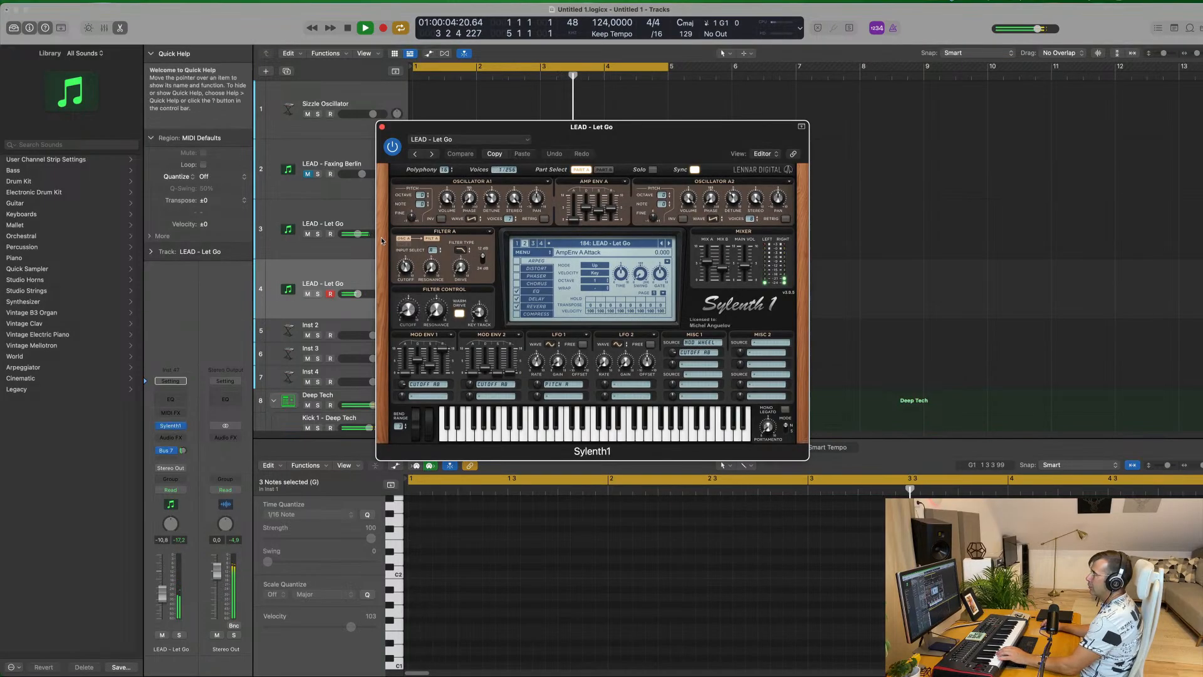
left_click(599, 244)
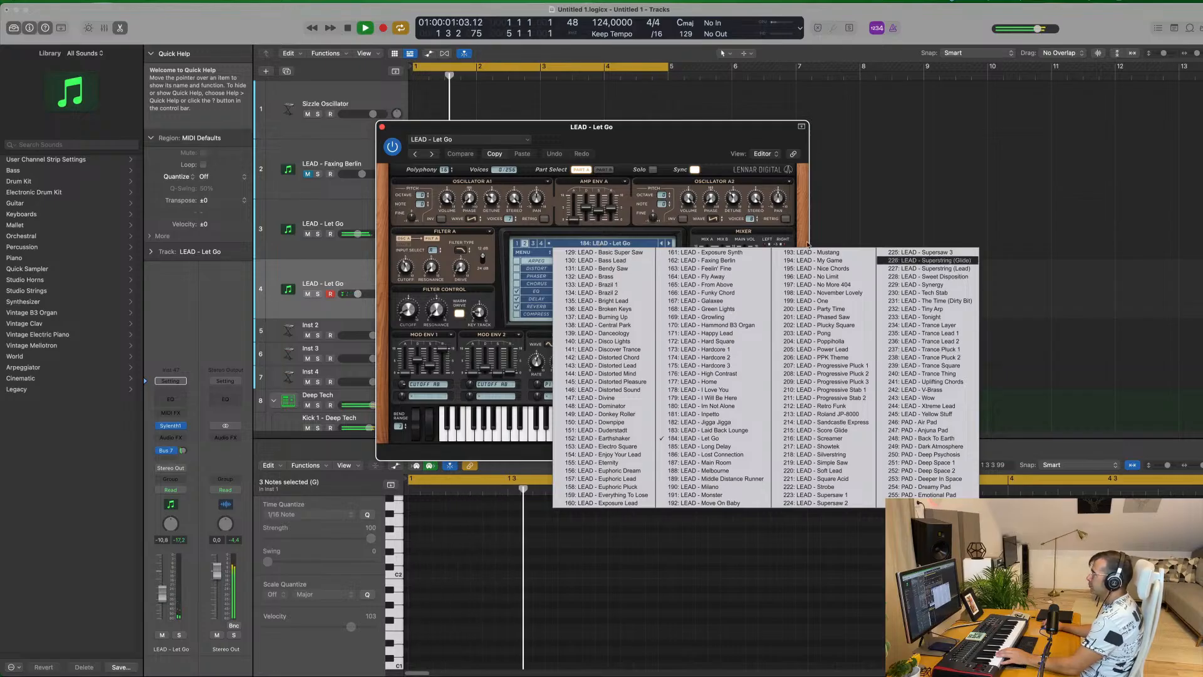
left_click(516, 244)
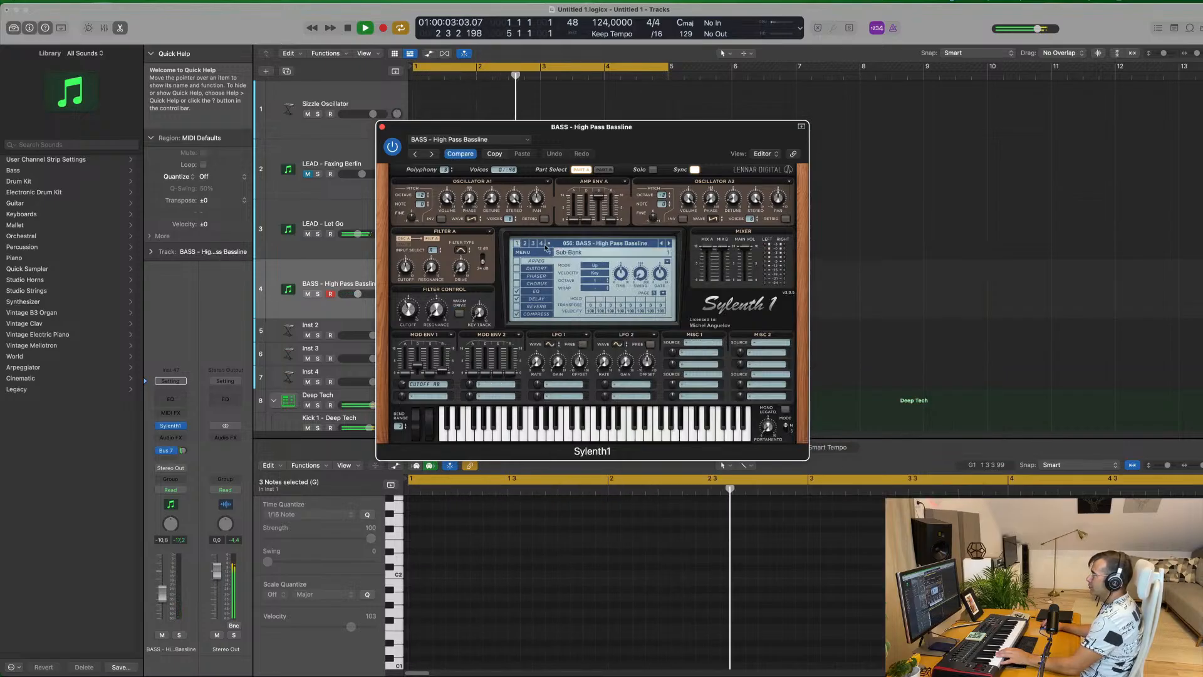
left_click(572, 245)
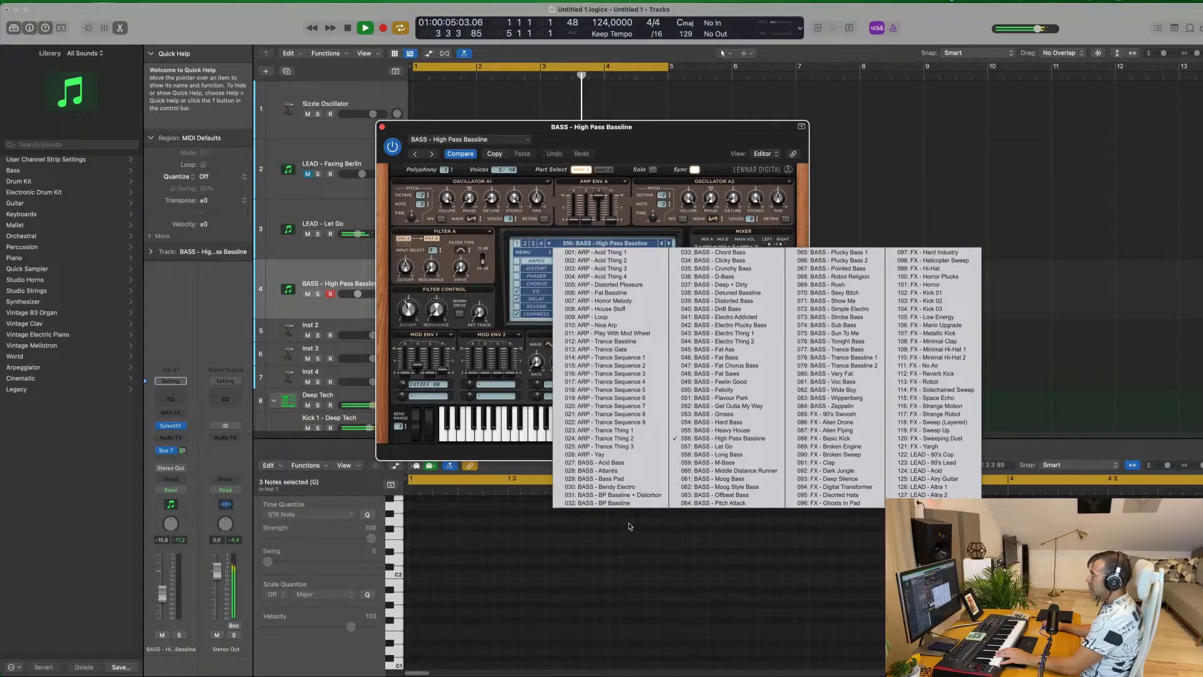
left_click(623, 479)
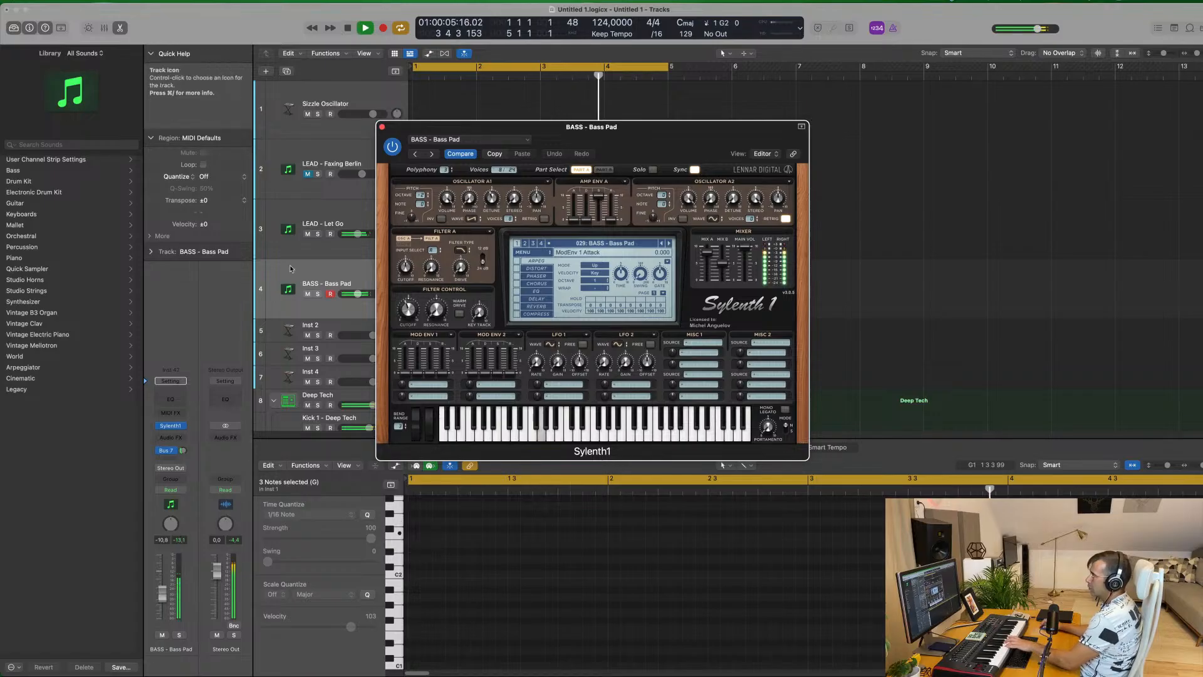
Move the Sylenth1 window clear of the regions and copy the LEAD - Let Go chord region onto the BASS - Bass Pad track.
left_click_drag(501, 127, 835, 127)
left_click_drag(478, 216, 477, 307)
key("space")
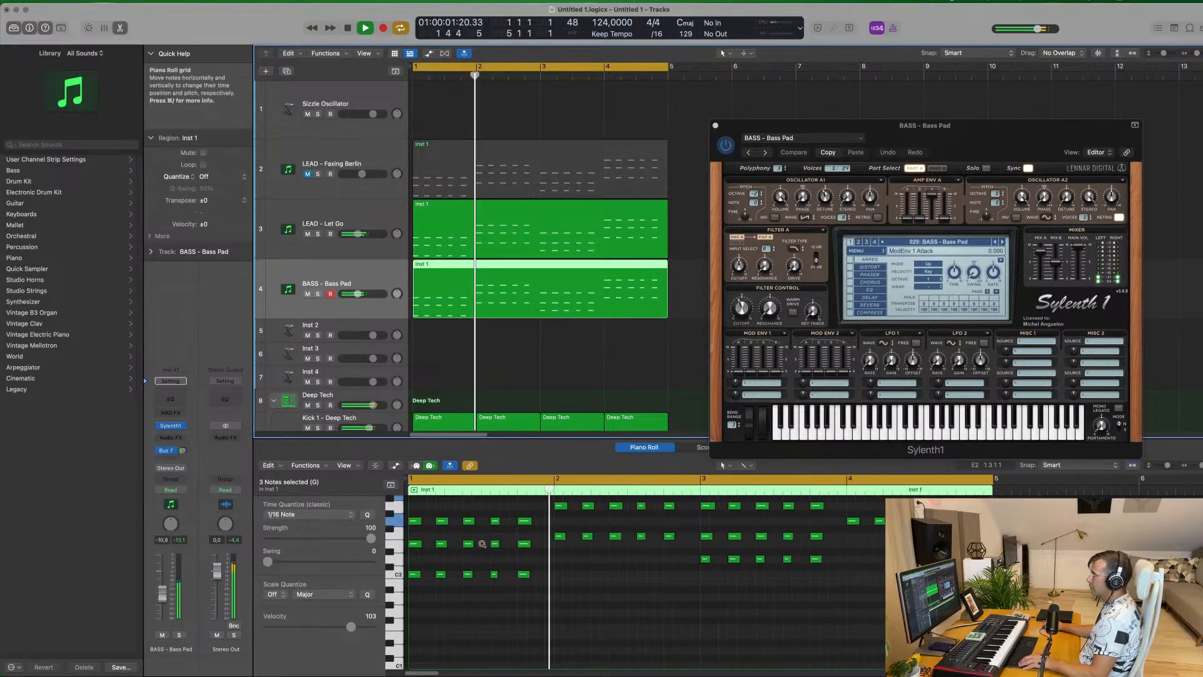
Try to delete the selected block of chord notes across the Bass Pad region, and undo the deletion.
scroll(661, 563, "up", 3)
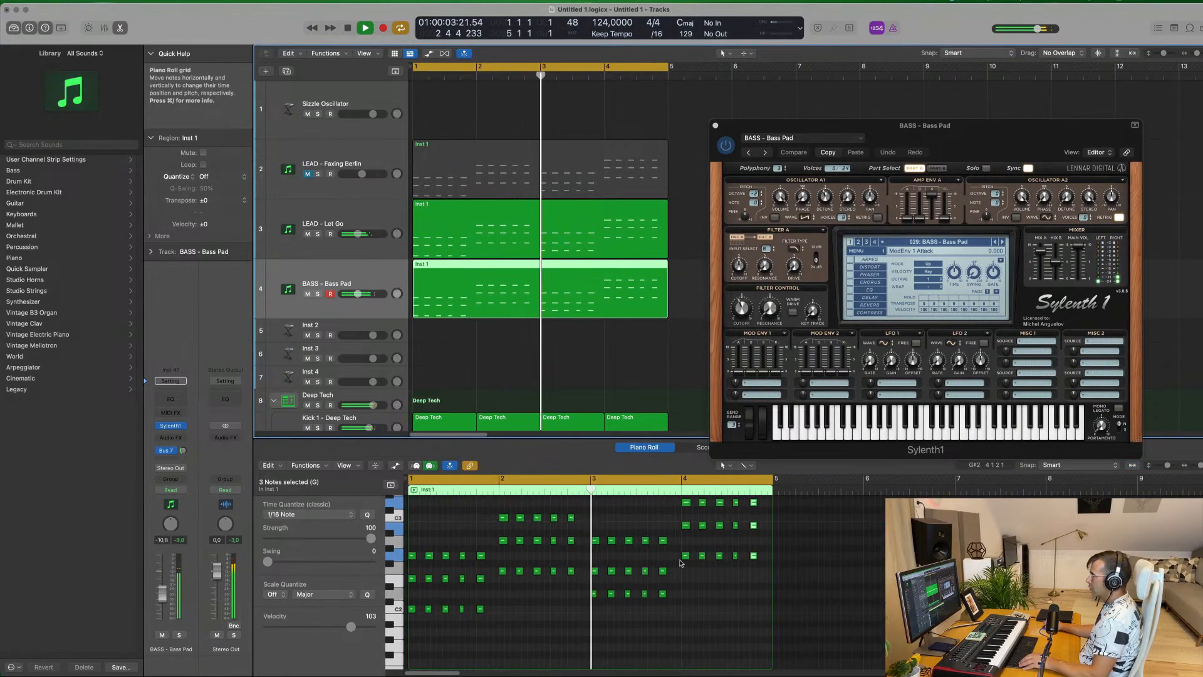
left_click_drag(740, 574, 376, 496)
key("Delete")
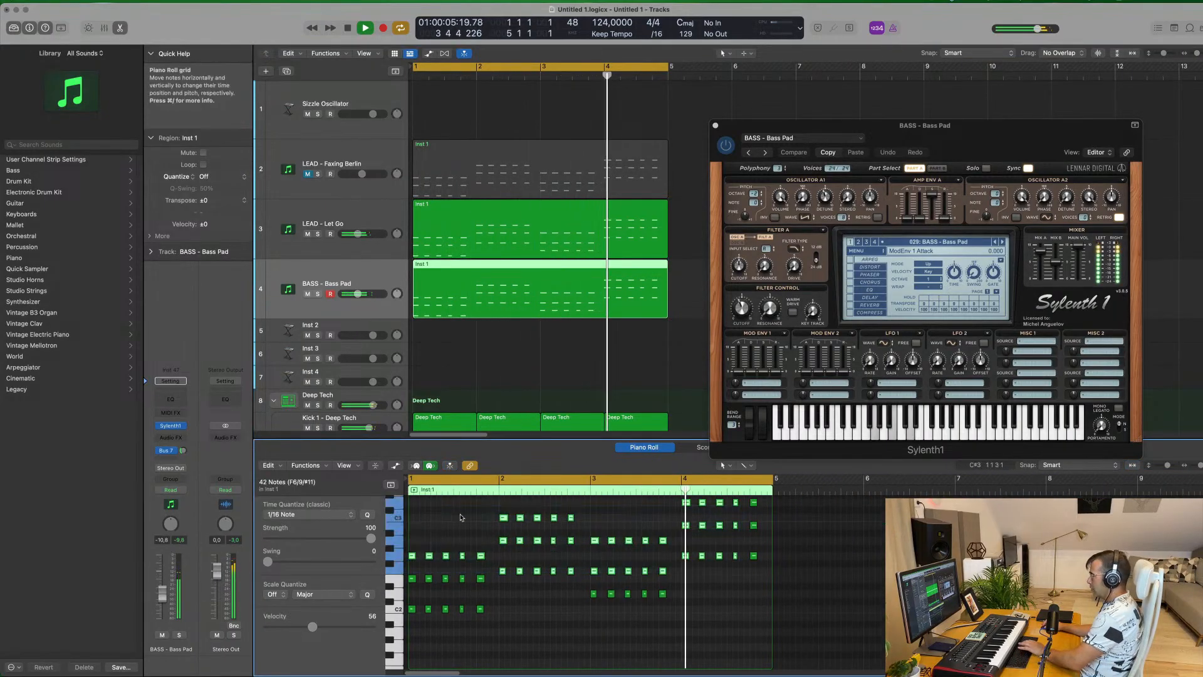
left_click_drag(734, 513, 763, 582)
scroll(688, 569, "down", 3)
scroll(687, 568, "up", 2)
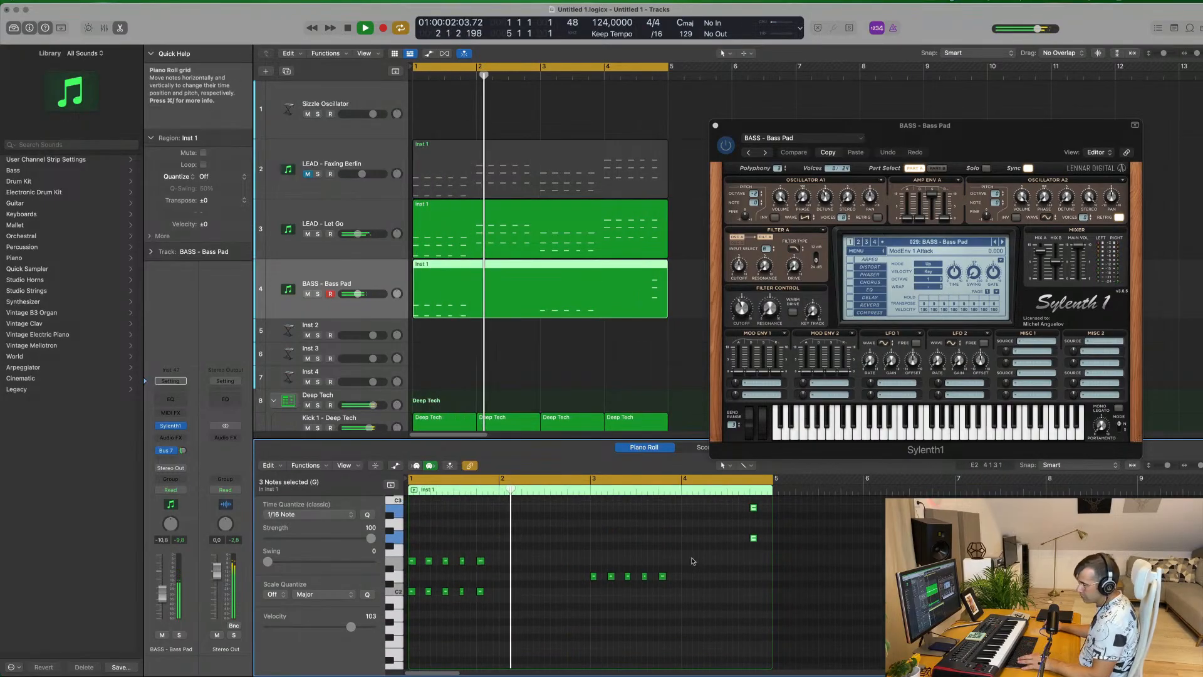
key("super+z")
Delete all of bar 4's notes and the upper chord notes of bars 3 and 2 in the Bass Pad region.
scroll(705, 550, "up", 3)
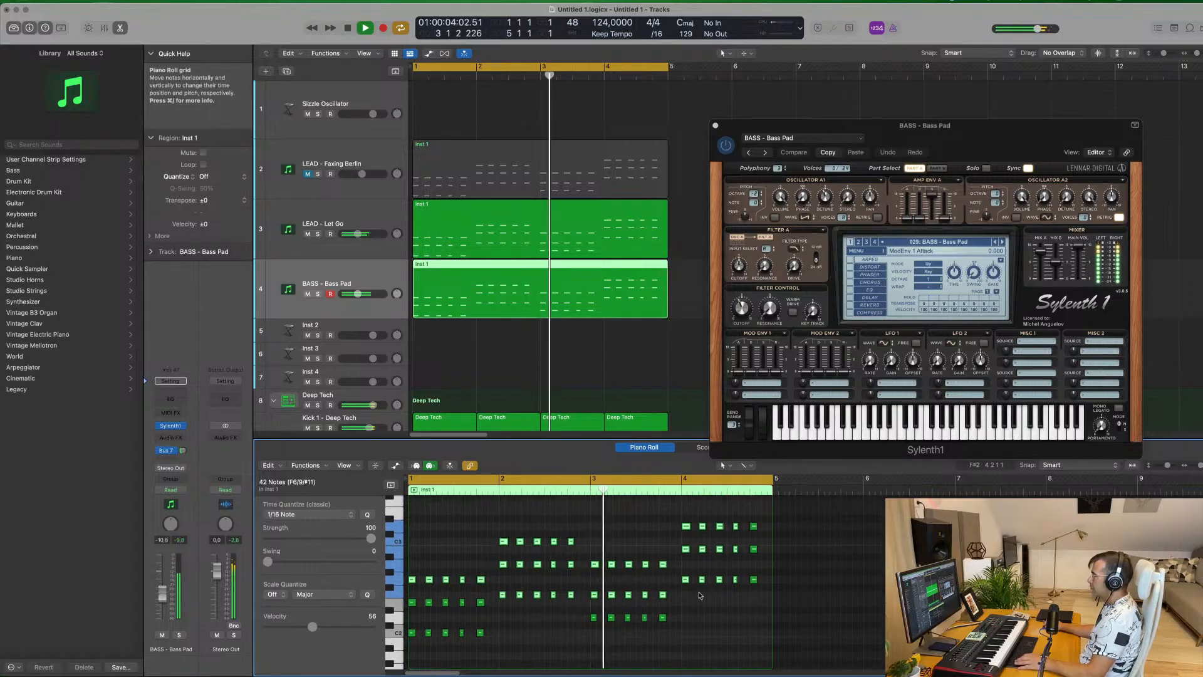
left_click_drag(763, 592, 592, 528)
key("Delete")
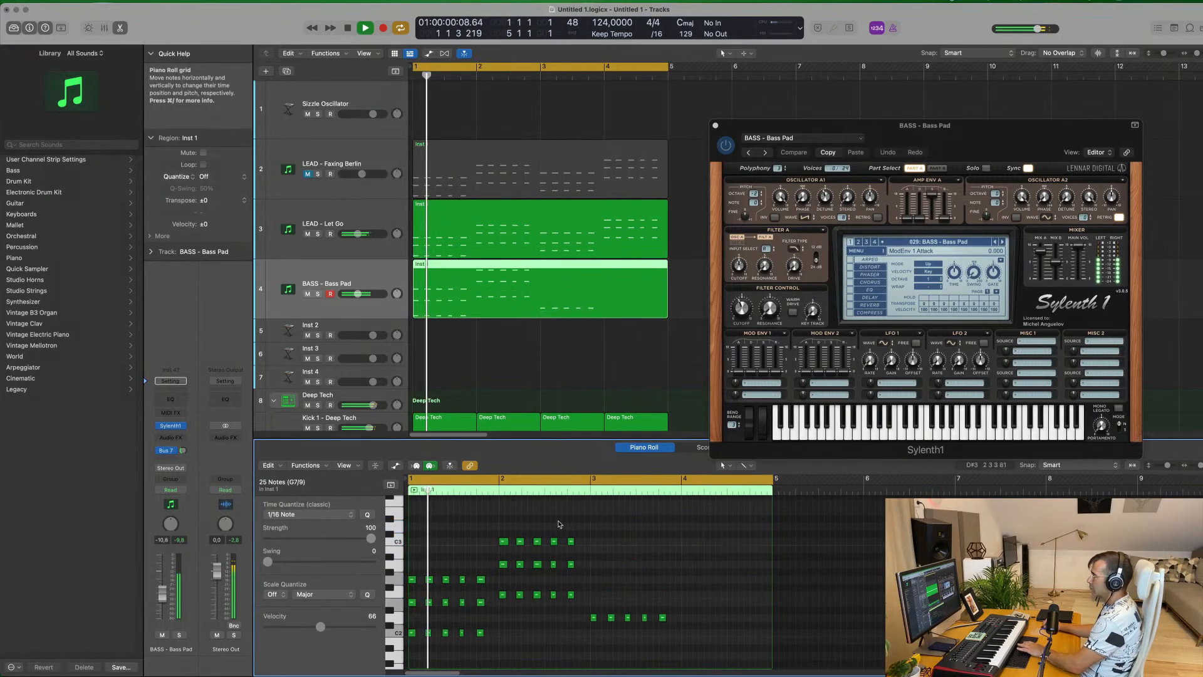
left_click_drag(481, 531, 579, 570)
key("Delete")
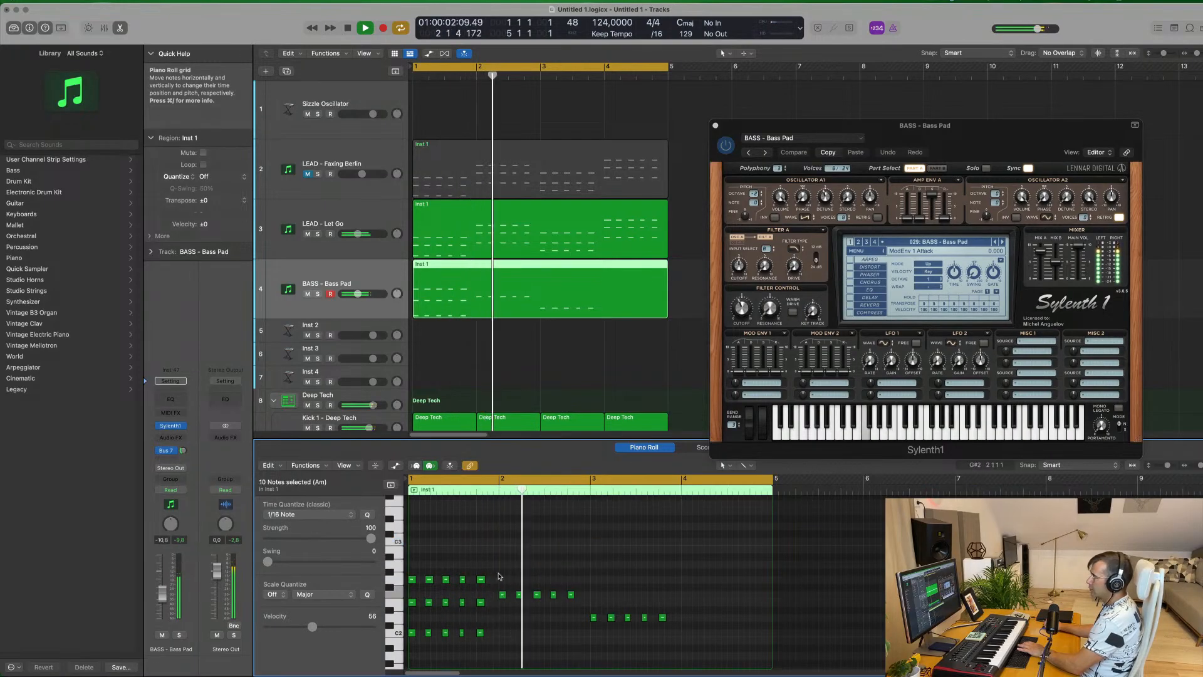
Delete bar 1's upper chord notes and the repeated low notes after the first in bars 1 and 2.
left_click_drag(459, 603, 518, 645)
key("Delete")
key("Delete")
left_click_drag(517, 586, 584, 608)
key("Delete")
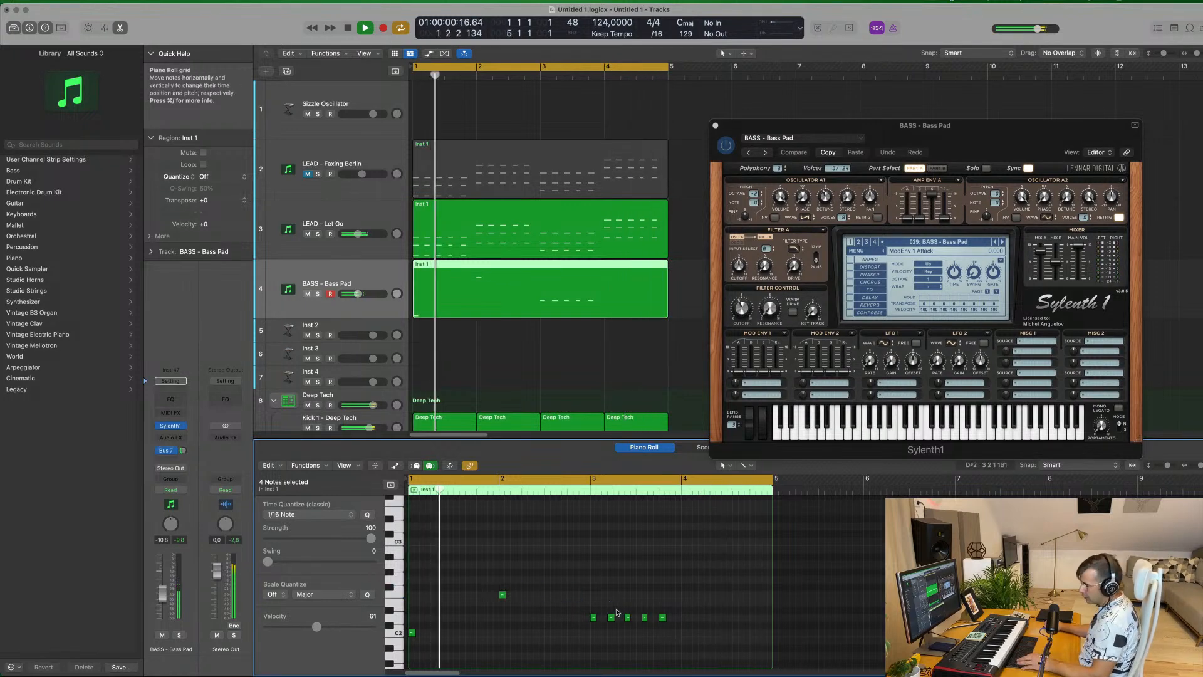
Undo the recent note deletions in the Bass Pad region back to the full chords.
key("super+z")
key("super+z")
key("super+z")
key("super+z")
key("super+z")
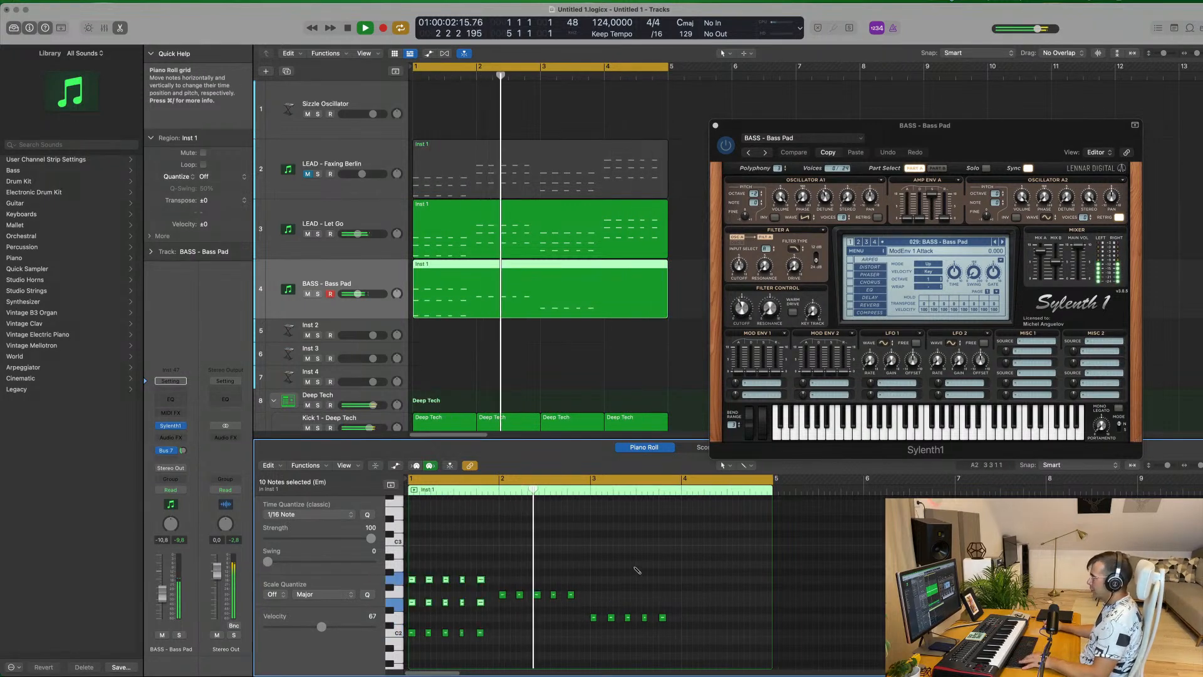
Delete the upper chord notes in bars 4 and 3 of the Bass Pad region, keeping only each chord's lowest note.
left_click_drag(666, 516, 771, 565)
key("Delete")
left_click_drag(587, 551, 677, 605)
key("Delete")
Reduce bar 1 of the Bass Pad region to its first C2 note and lengthen that note across the whole bar.
left_click_drag(531, 577, 511, 639)
key("Delete")
key("Delete")
key("space")
key("Delete")
left_click_drag(415, 632, 499, 638)
Delete bar 2's repeated low notes after the first and stretch the remaining note to fill the bar.
left_click_drag(592, 590, 513, 598)
key("Delete")
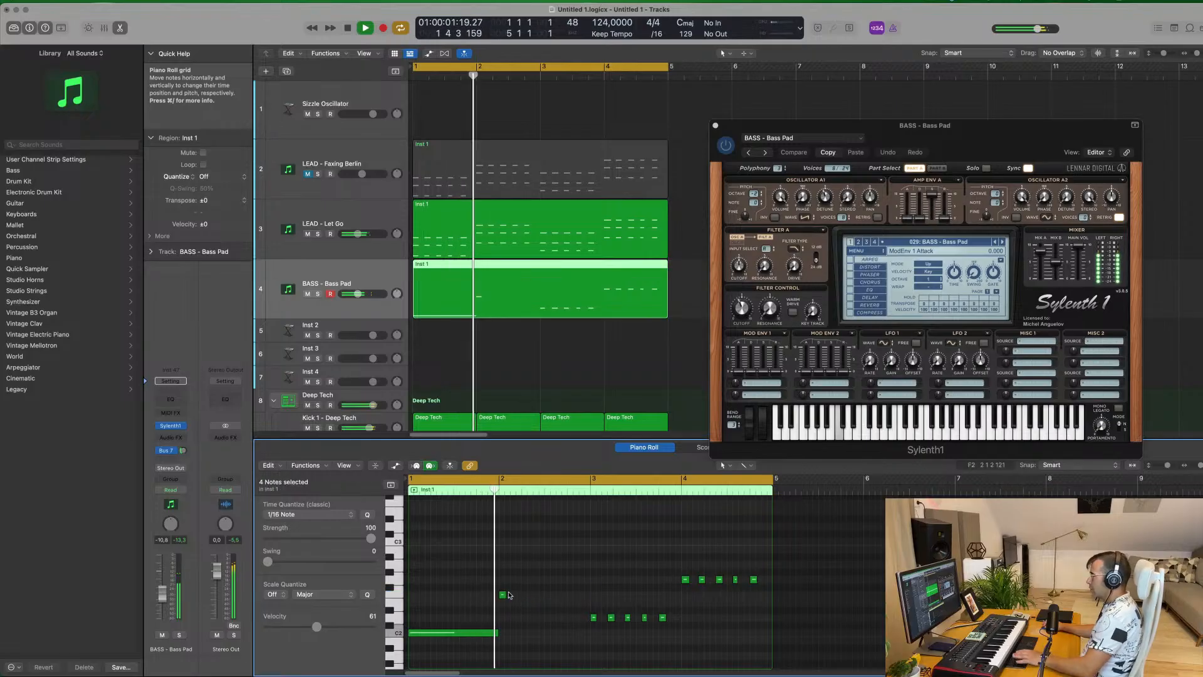
left_click(503, 595)
left_click_drag(505, 594, 589, 594)
Turn the low notes in bars 3 and 4 into one sustained note per bar and delete the repeats.
mouse_move(682, 613)
left_mouse_down()
mouse_move(606, 620)
mouse_move(680, 619)
left_mouse_up()
key("Delete")
mouse_move(765, 582)
left_mouse_down()
mouse_move(693, 592)
mouse_move(771, 584)
left_mouse_up()
key("Delete")
Shift the Sylenth1 window aside, raise the BASS - Bass Pad track's volume to -9.4 dB and restart playback.
left_click_drag(970, 138, 1044, 149)
key("space")
left_click_drag(163, 593, 162, 591)
key("space")
key("space")
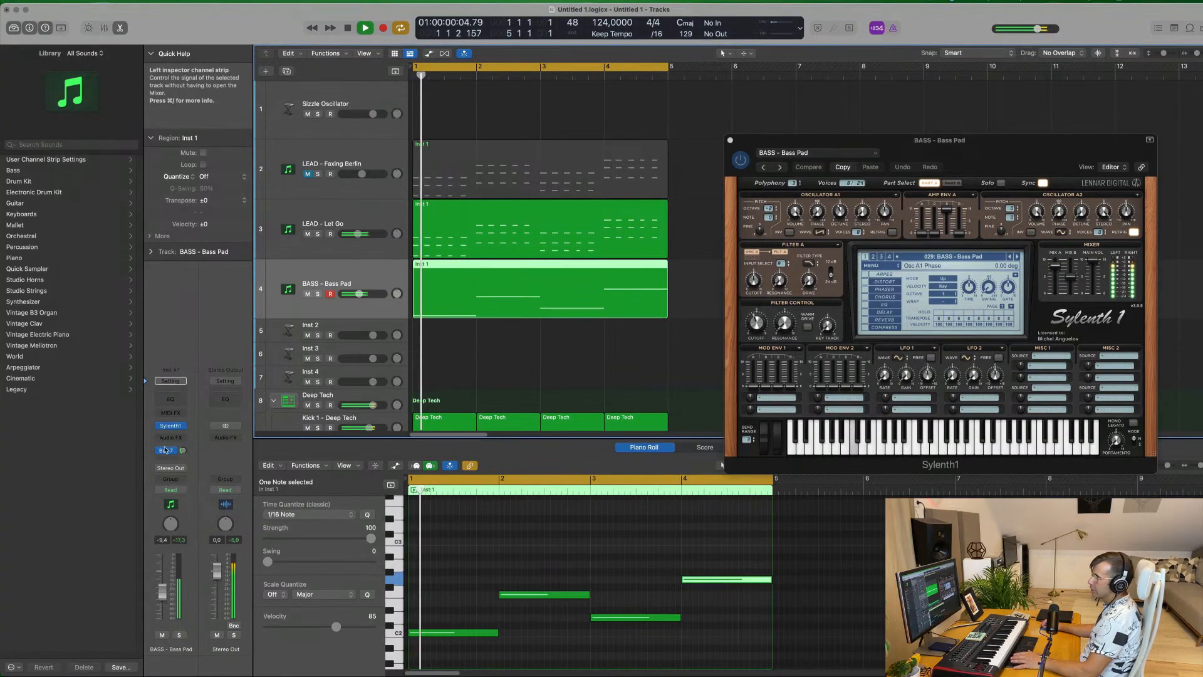
Insert a stereo Compressor on the BASS - Bass Pad track.
left_click(171, 438)
mouse_move(188, 463)
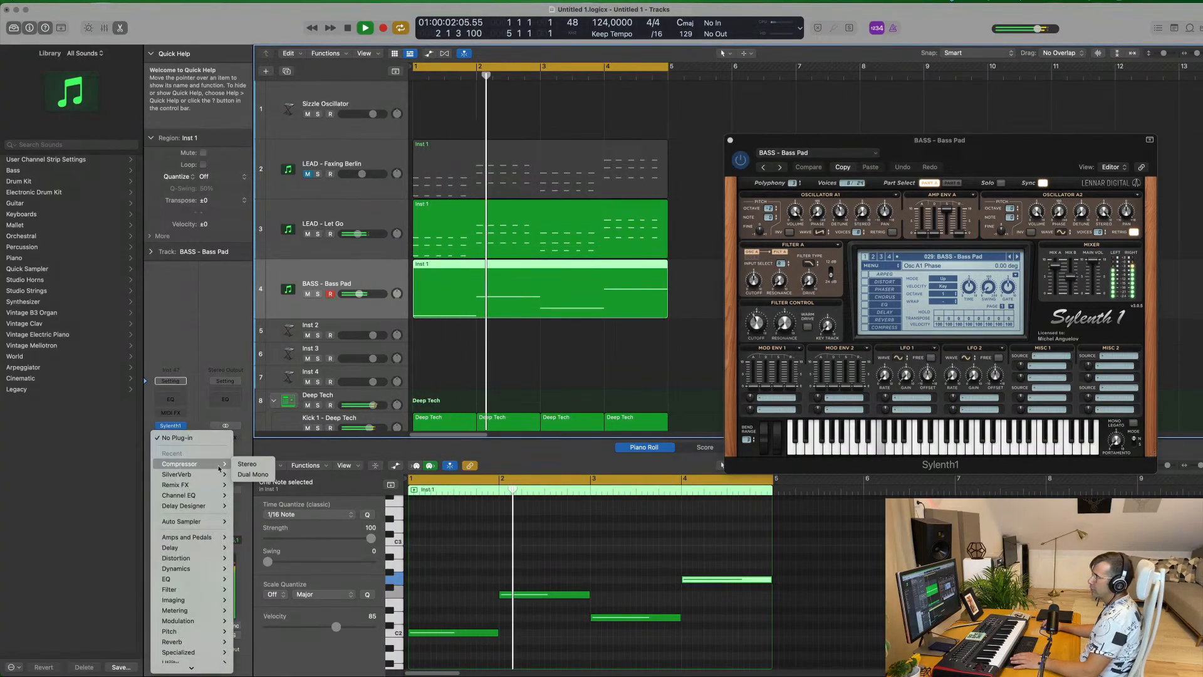
left_click(248, 470)
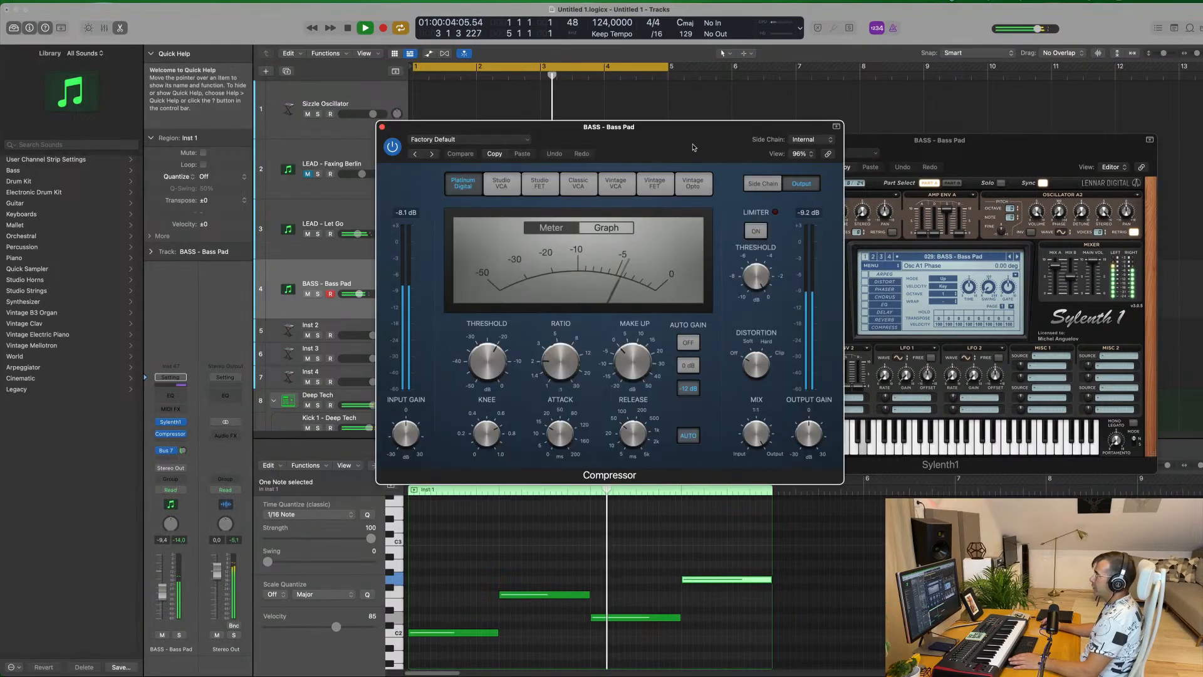
Side-chain the compressor to Kick 1 - Deep Tech (Inst 5), set its threshold to -18.0 dB and close it.
left_click(808, 139)
mouse_move(812, 167)
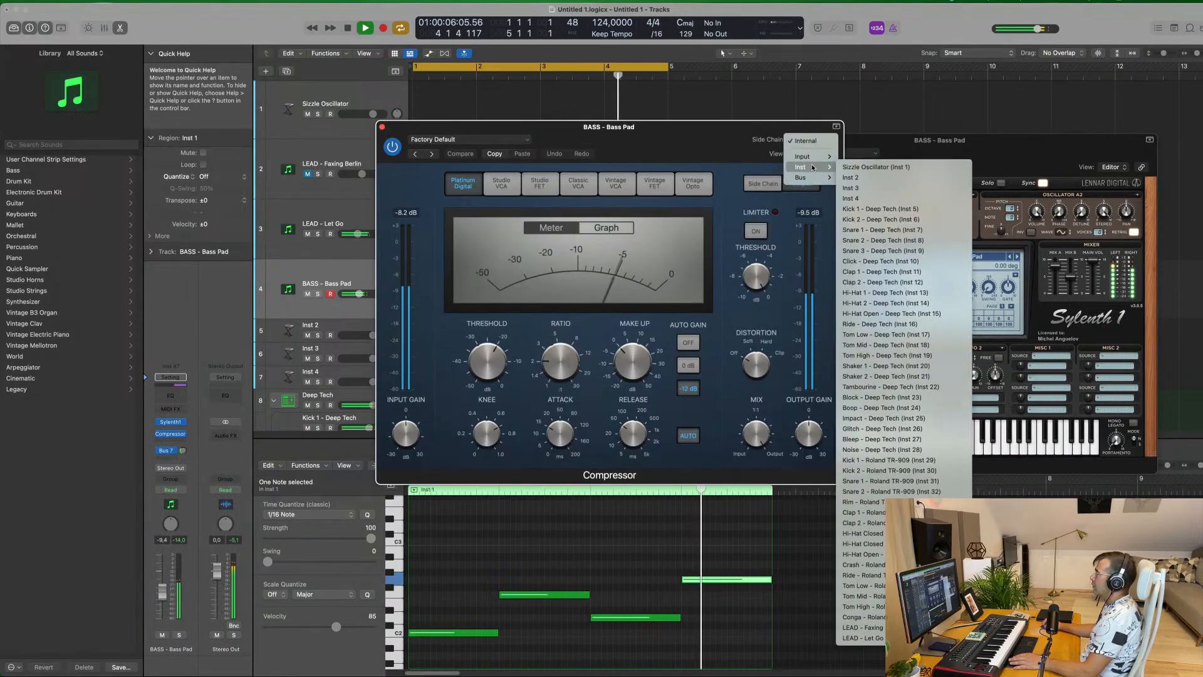
left_click(877, 208)
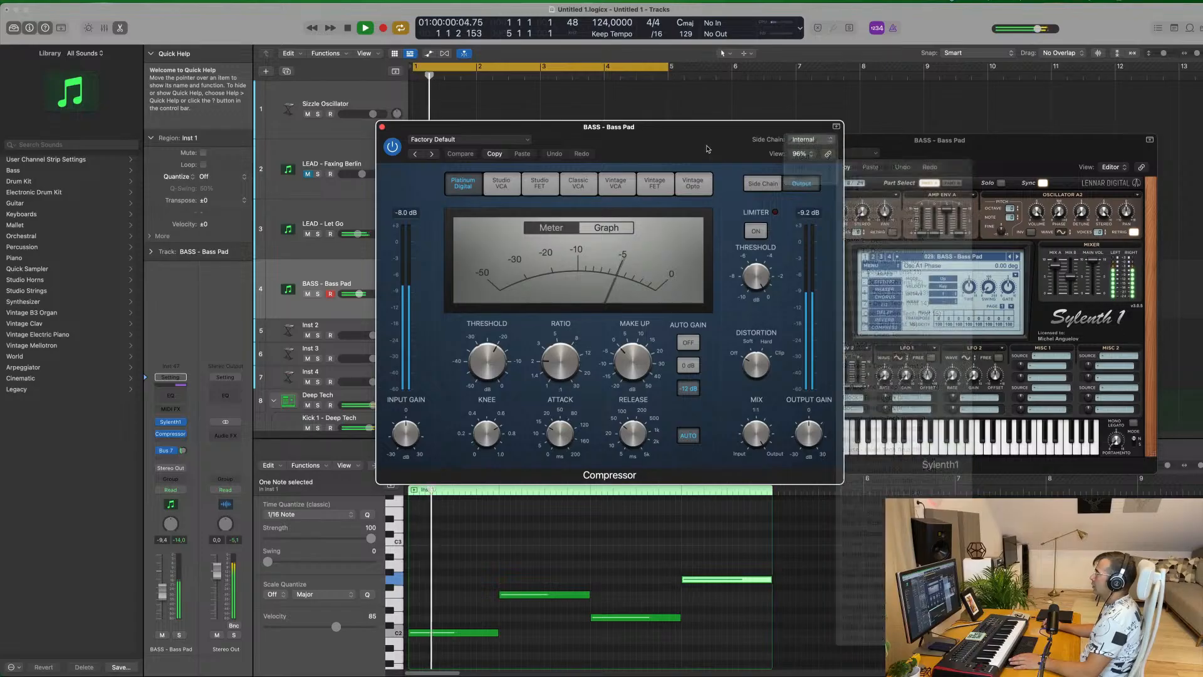
left_click_drag(684, 139, 739, 137)
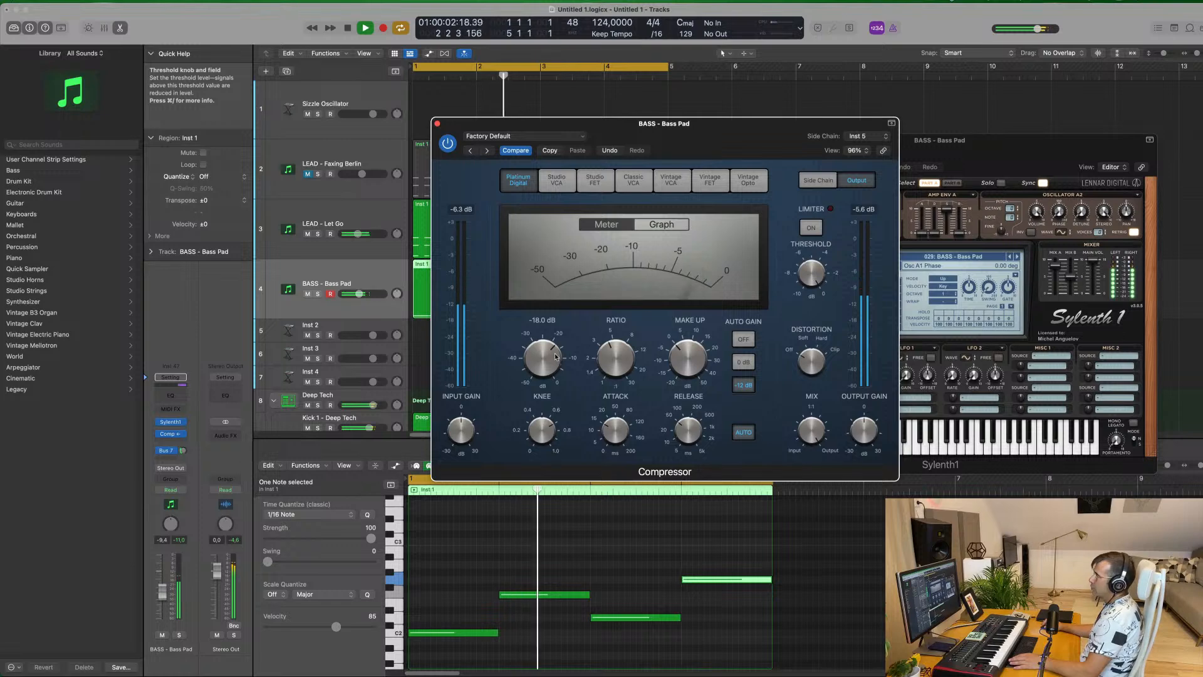
left_click(438, 123)
Lower the Snare 1 - Deep Tech track's volume to -16.6 dB and close the Sylenth1 window.
scroll(401, 268, "down", 8)
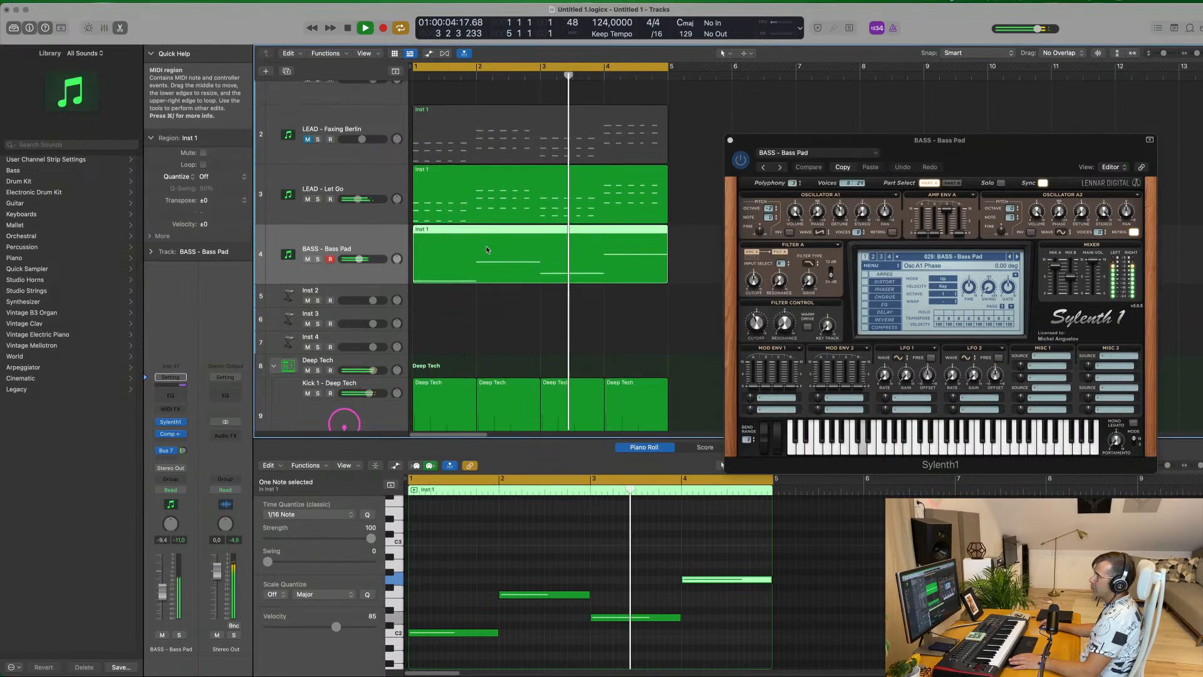
left_click(400, 270)
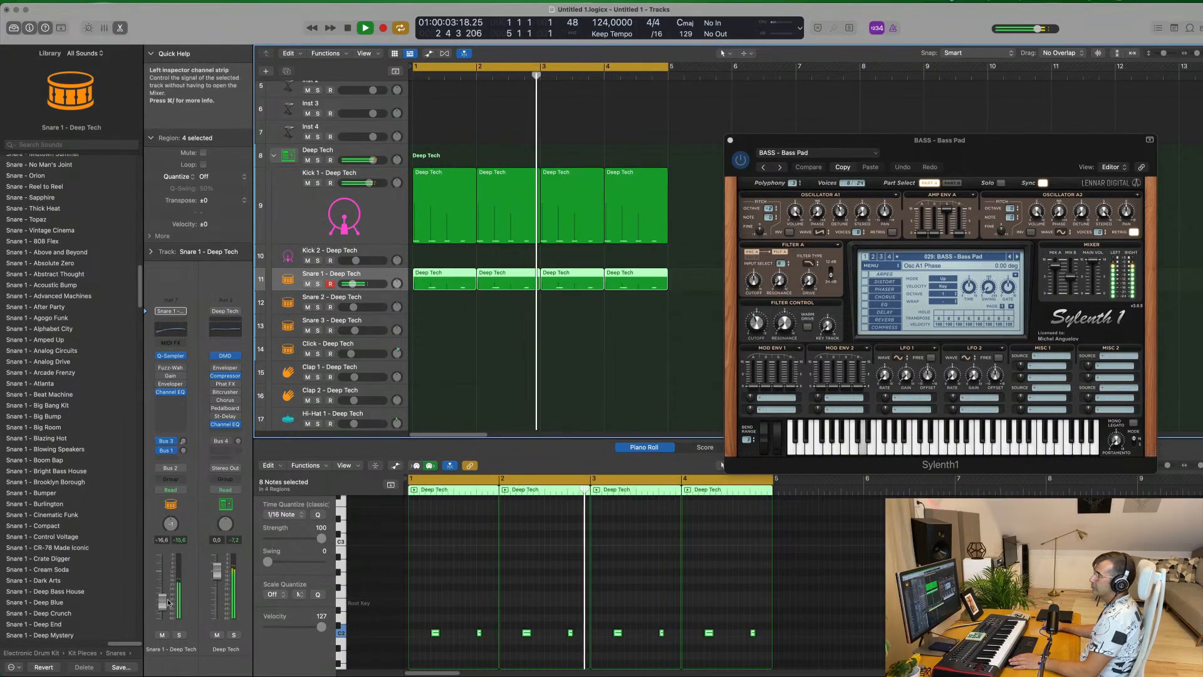
left_click(730, 141)
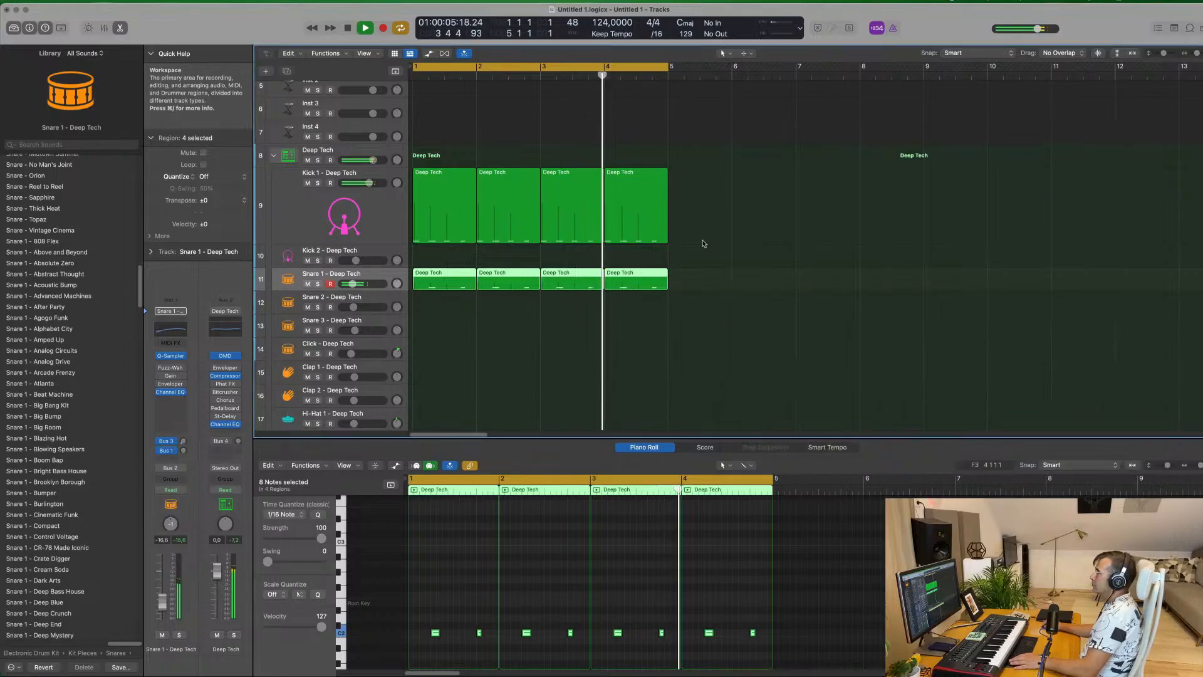
Repeat all lead, bass and drum regions of bars 1 to 4 three times, filling the arrangement up to bar 17, and stop playback.
scroll(704, 244, "up", 6)
scroll(712, 249, "down", 1)
scroll(712, 250, "up", 4)
scroll(644, 227, "down", 5)
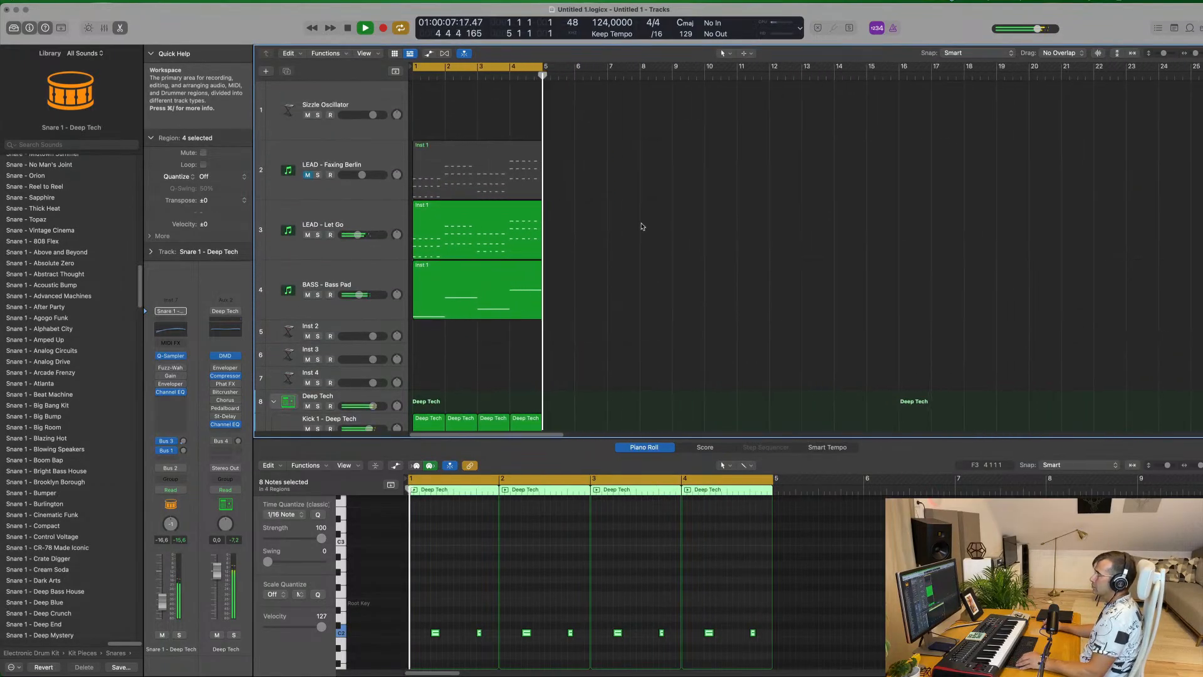
key("super+r")
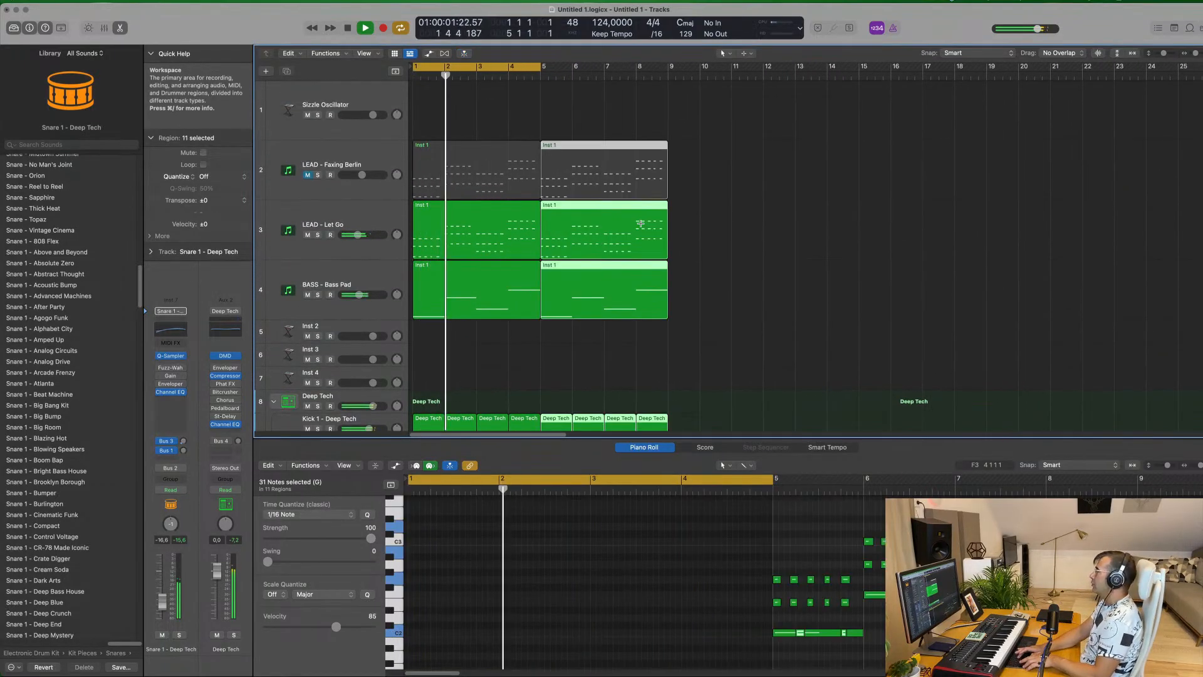
key("super+r")
key("super+r")
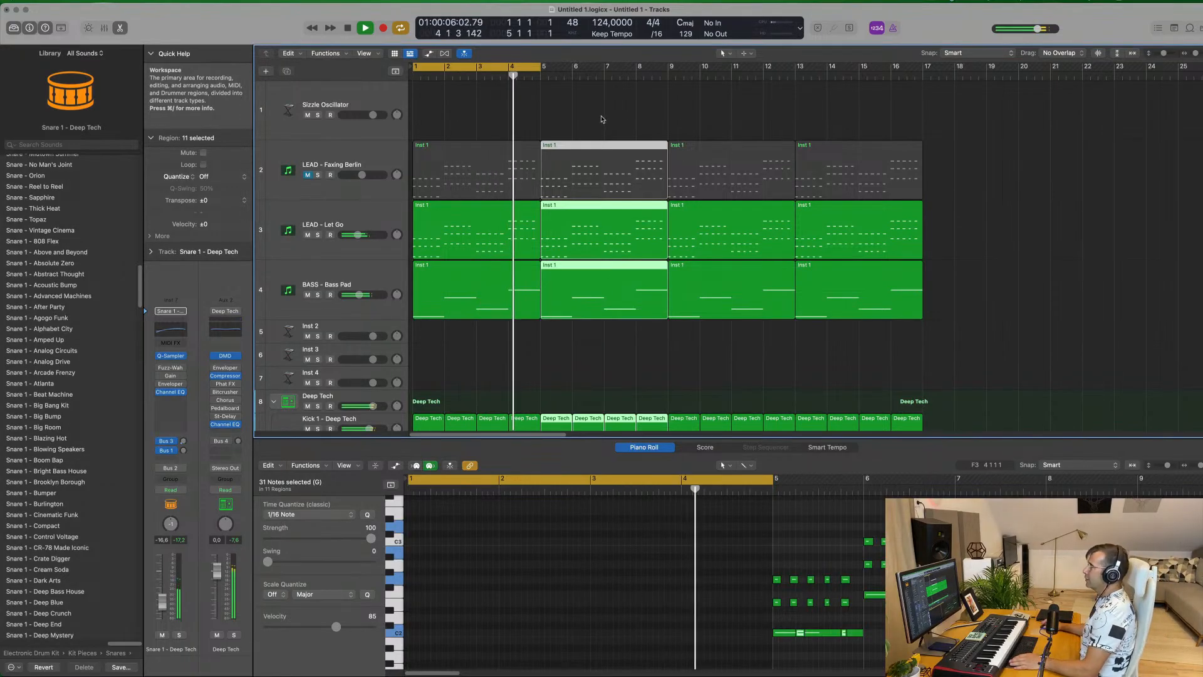
key("space")
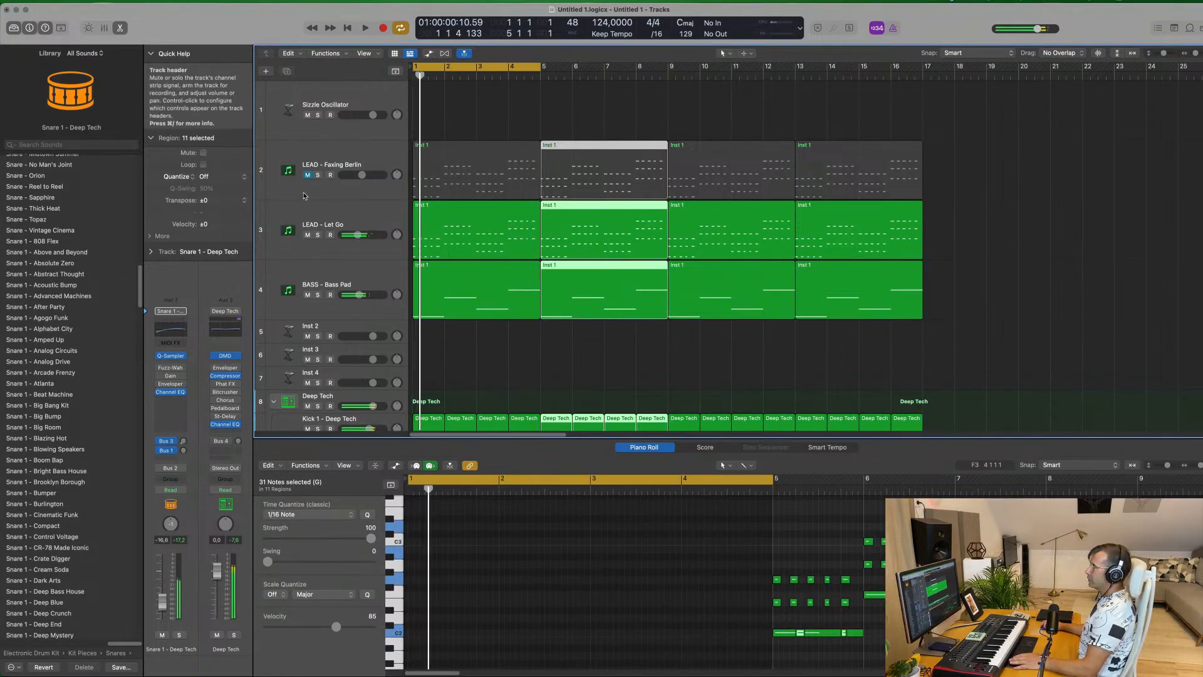
Unmute the LEAD - Faxing Berlin track during playback, lower its volume to -11.6 dB and mute it again.
left_click(302, 186)
left_click(307, 176)
key("space")
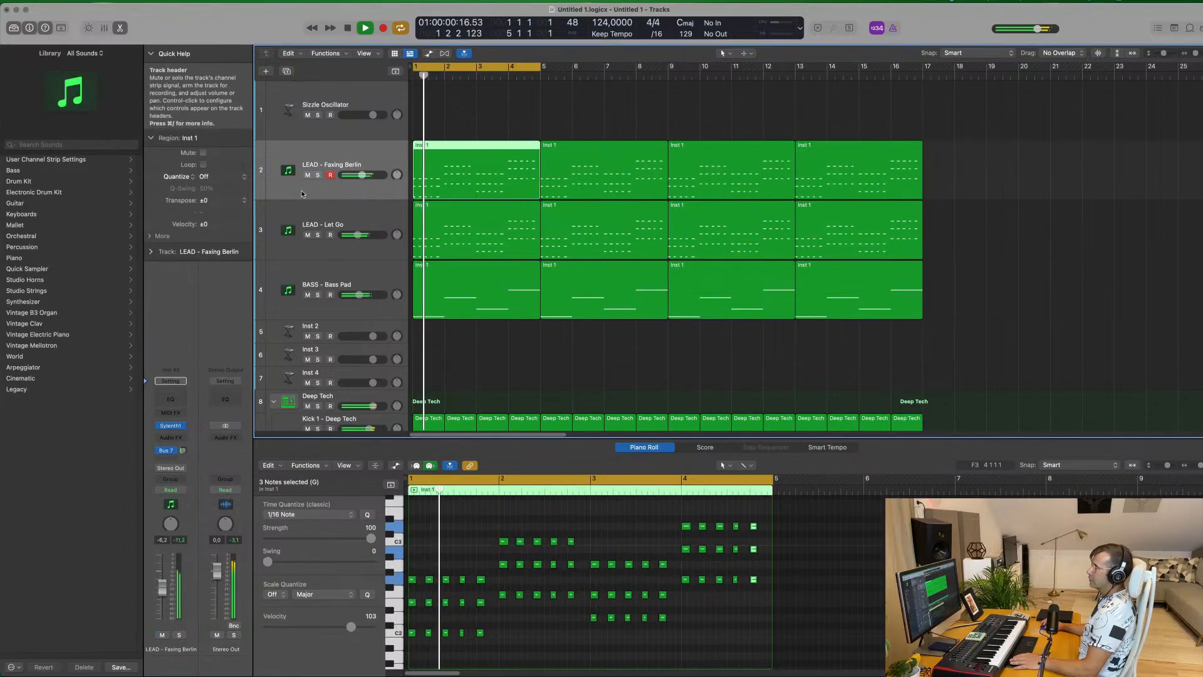
mouse_move(162, 588)
left_mouse_down()
mouse_move(162, 615)
mouse_move(162, 594)
left_mouse_up()
key("Return")
left_click(162, 635)
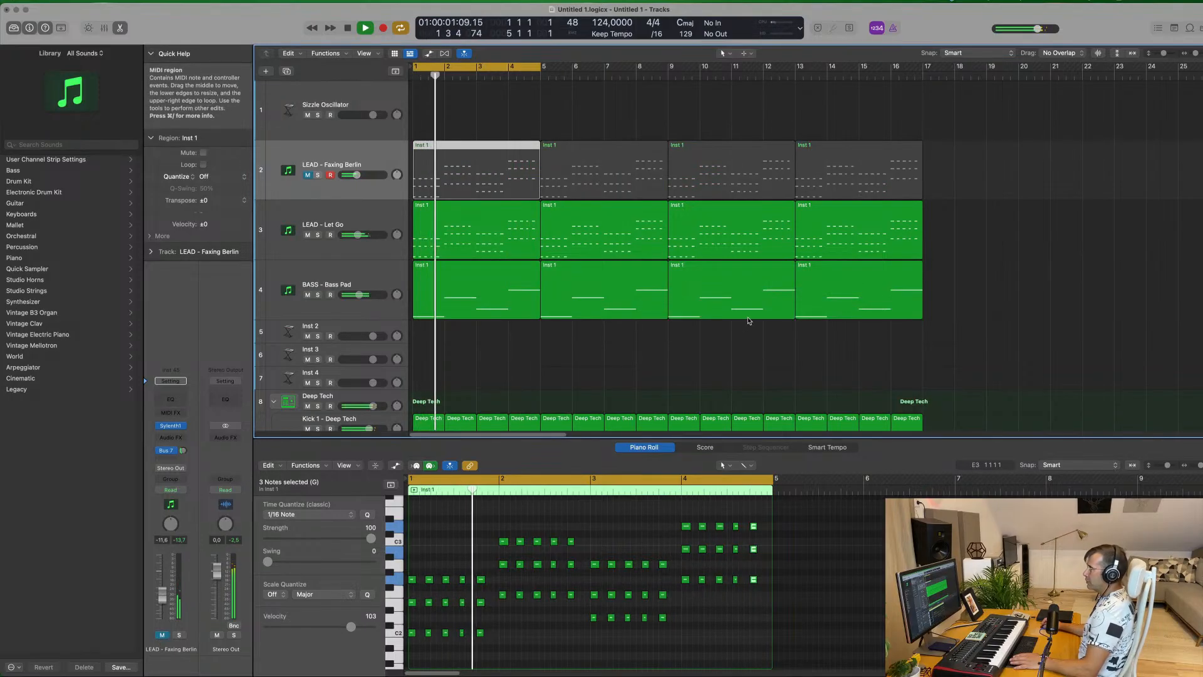
Check the BASS - Bass Pad track, and lower the Snare 1 - Deep Tech track's volume to -20.5 dB.
left_click(365, 279)
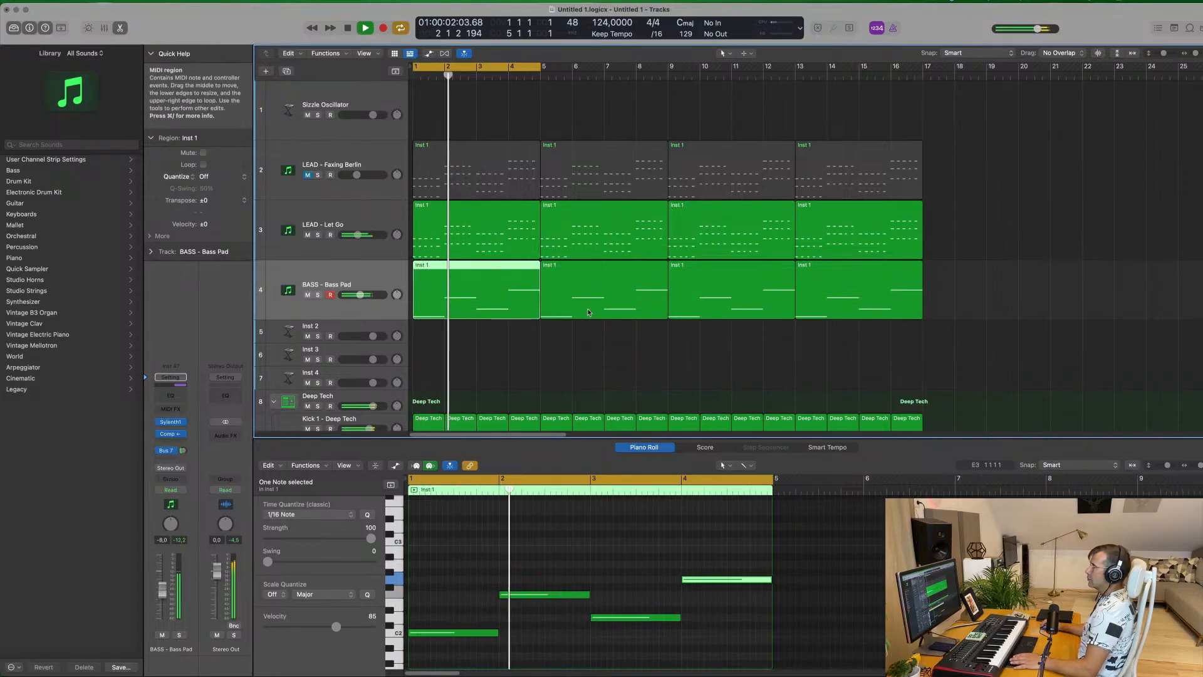
scroll(512, 346, "down", 5)
scroll(513, 346, "down", 3)
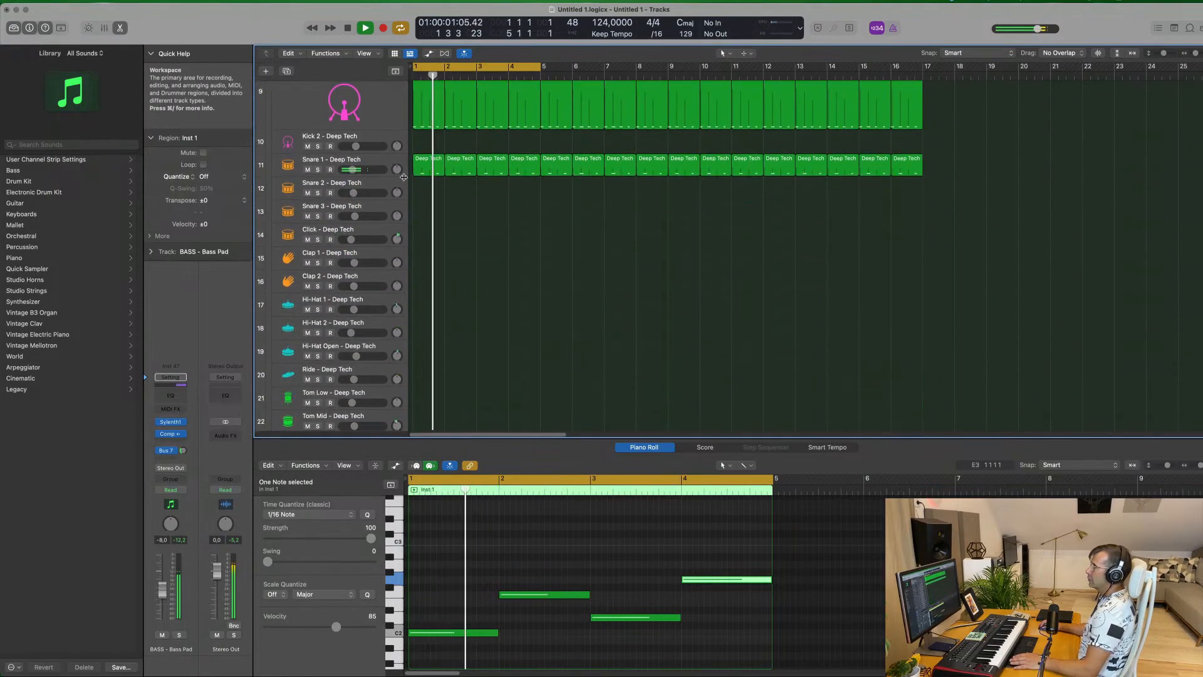
left_click(378, 161)
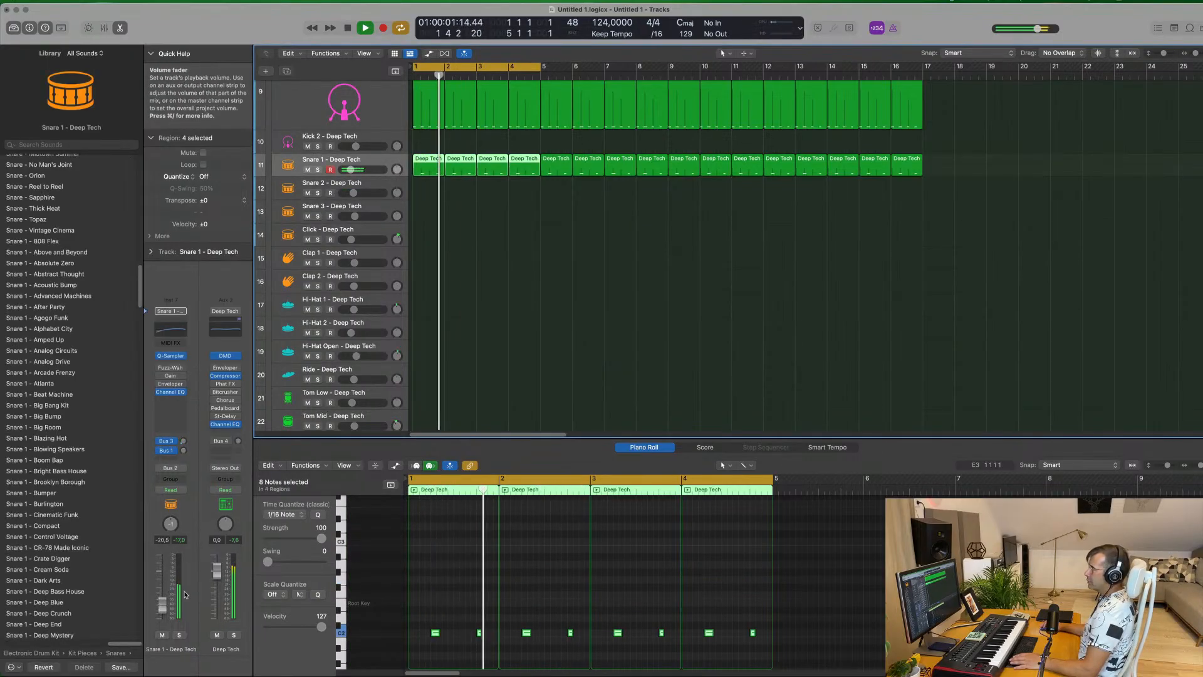
Copy the bar 1 Kick 1 region to bar 1 of the Hi-Hat Open - Deep Tech track and stop playback.
left_click(429, 168)
left_click_drag(431, 138, 423, 339)
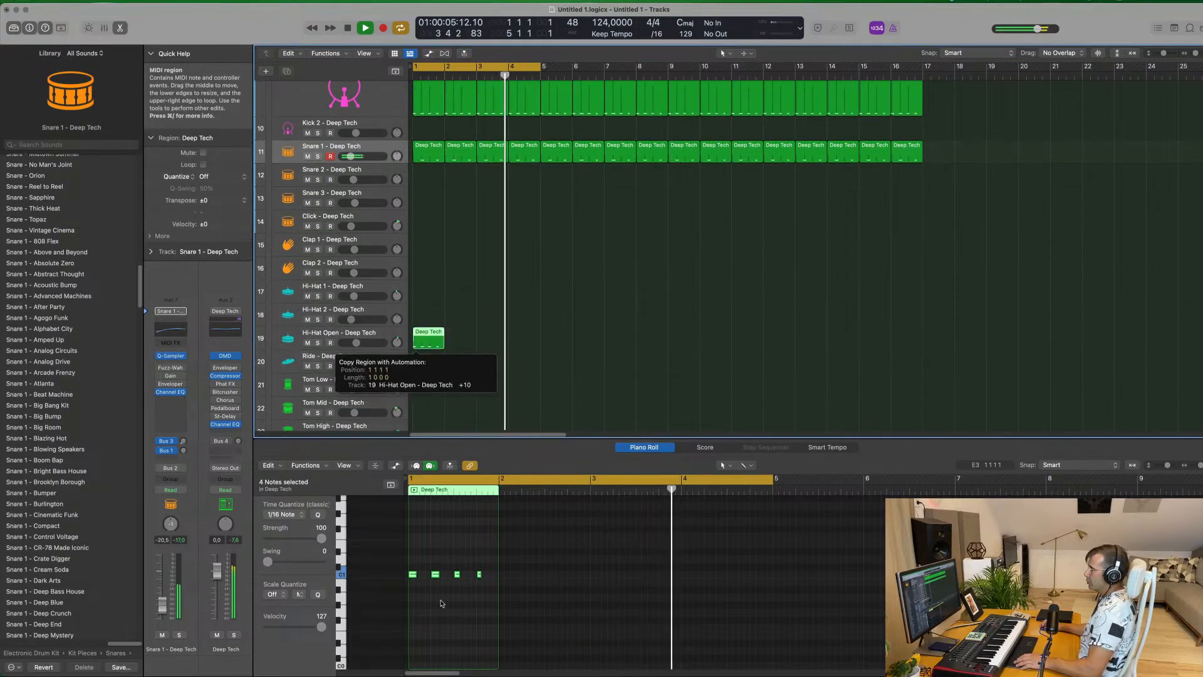
key("space")
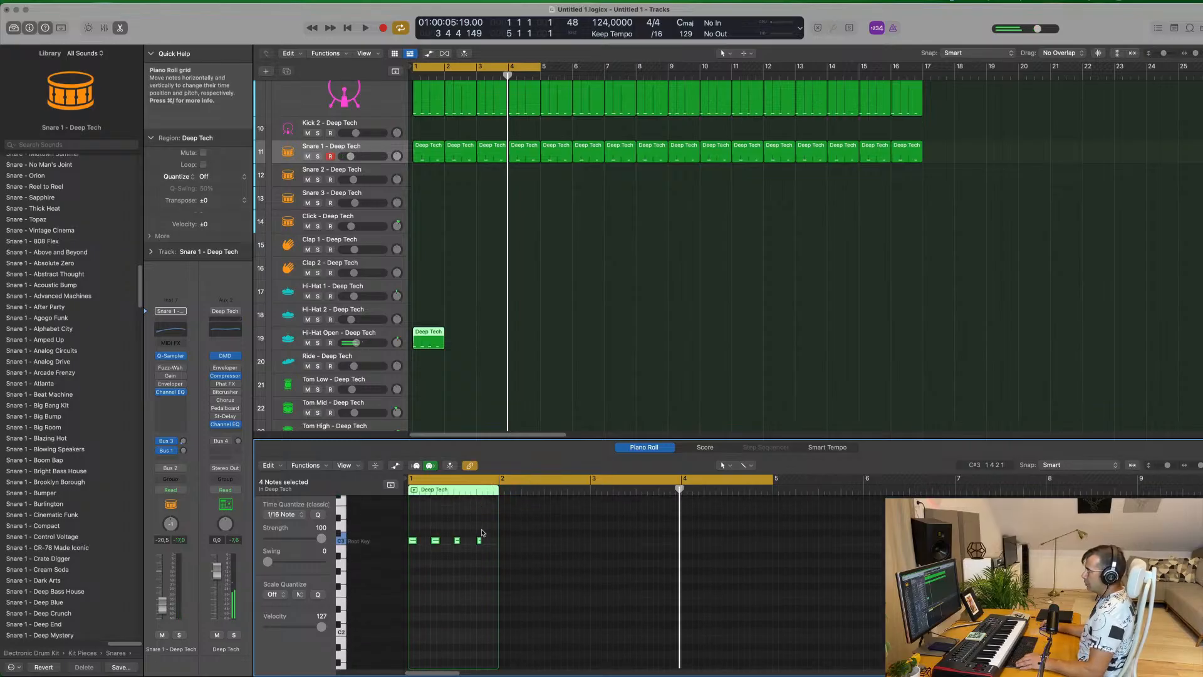
Shift the four copied Hi-Hat Open notes onto the off-beats at C3 and set the track's volume to -16.4 dB.
scroll(479, 533, "up", 5)
scroll(460, 540, "right", 2)
scroll(442, 540, "left", 2)
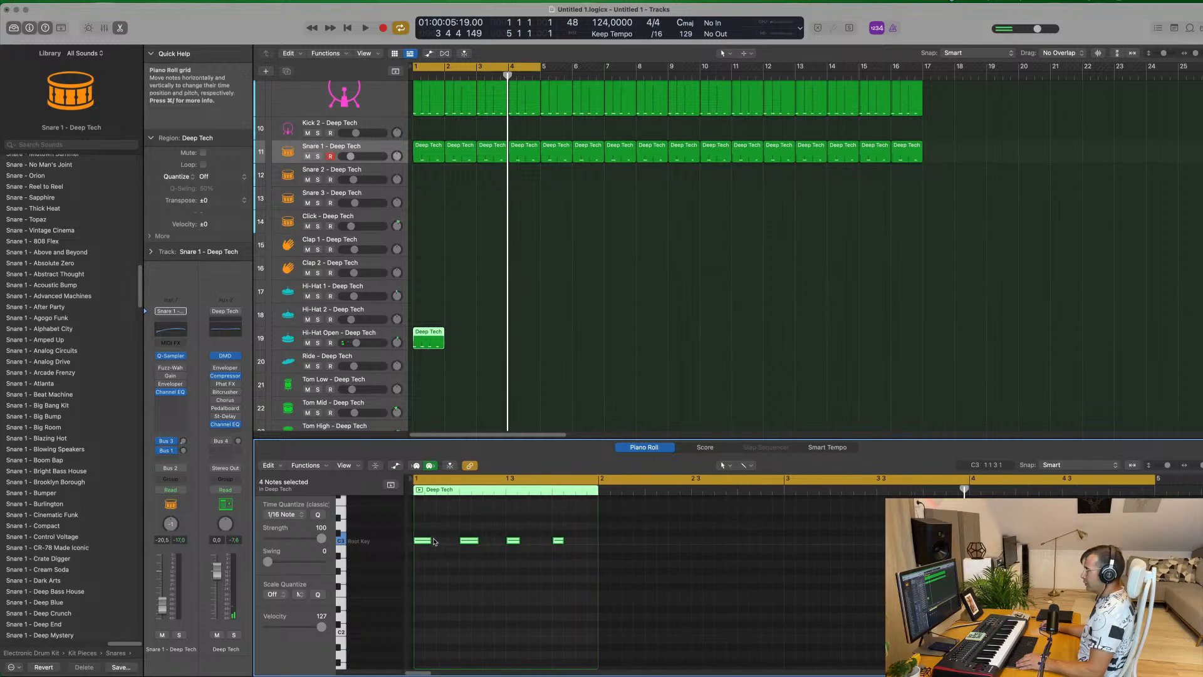
left_click_drag(419, 542, 445, 544)
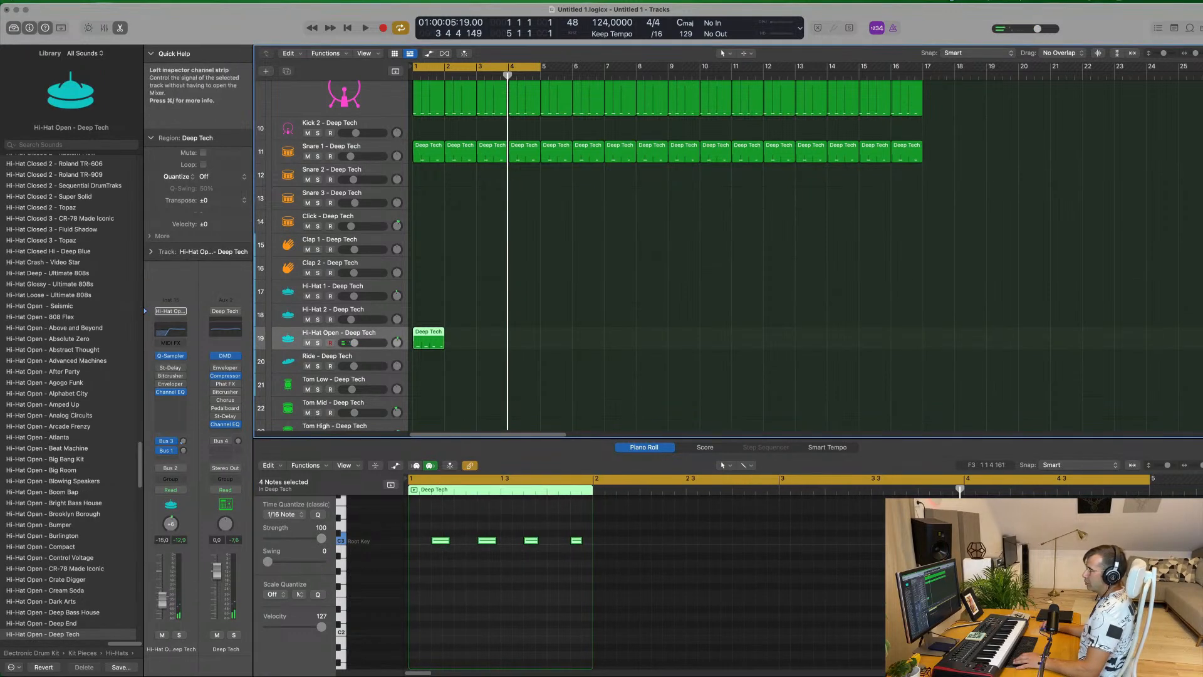
key("space")
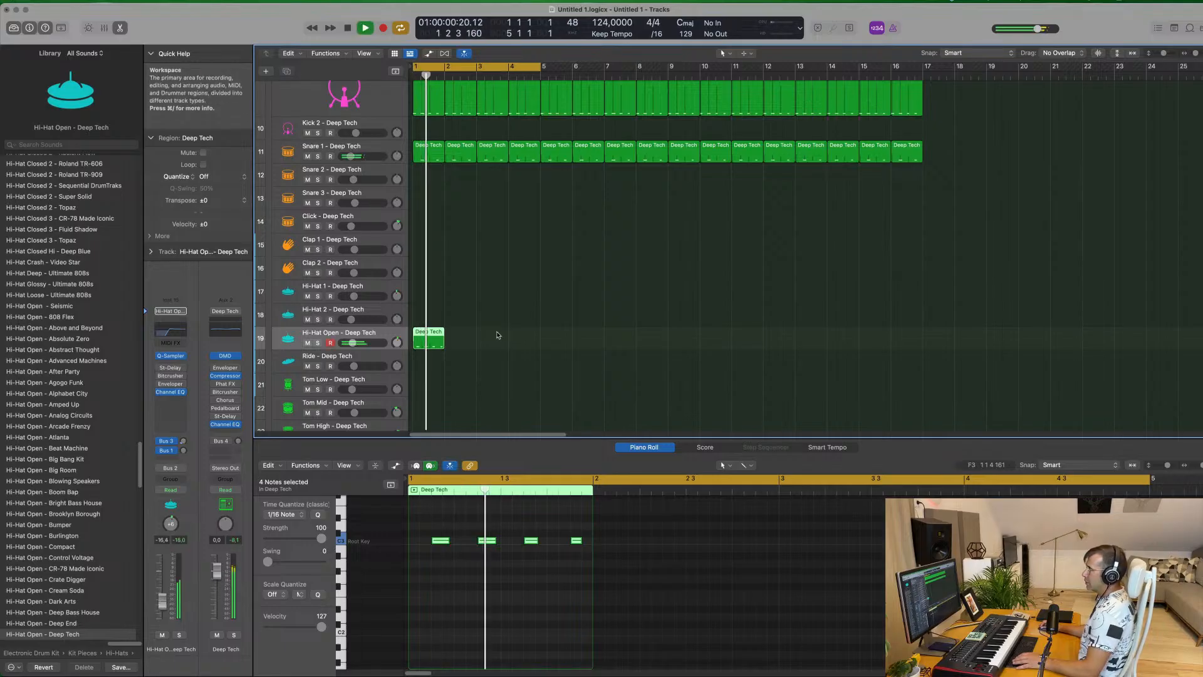
Repeat the one-bar Hi-Hat Open region until it fills the arrangement up to bar 17, deleting the surplus copies.
key("Return")
key("super+r")
key("super+r")
key("super+r")
key("super+r")
key("super+r")
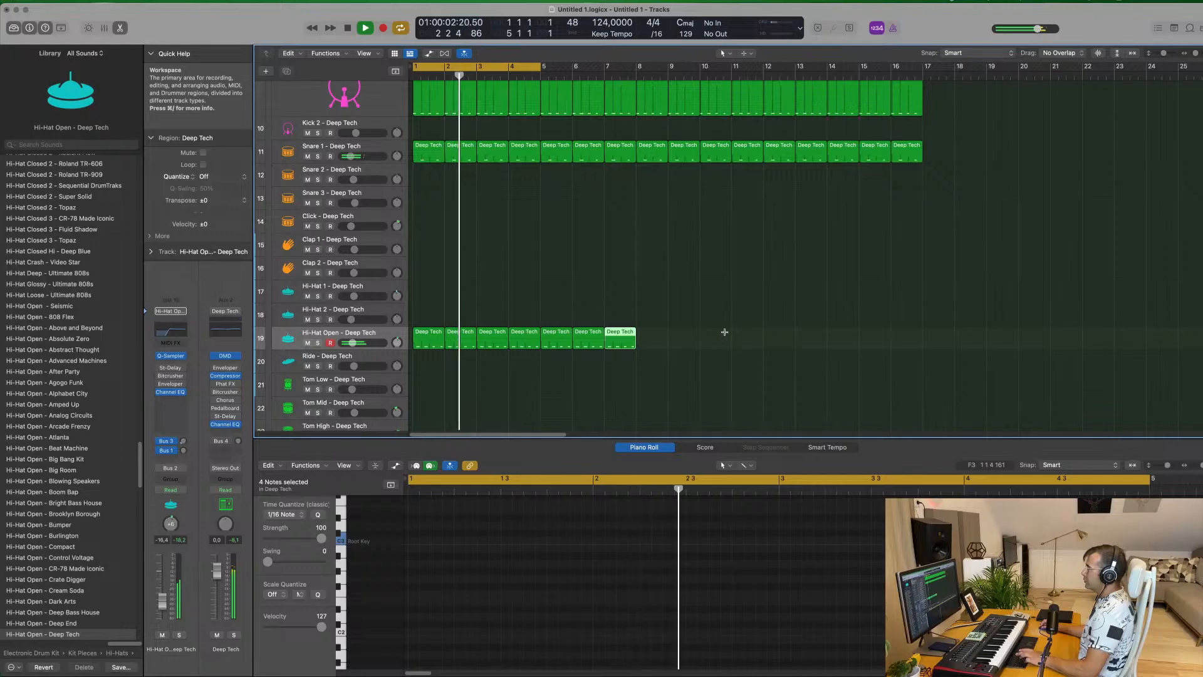
left_click_drag(680, 338, 430, 340)
key("super+r")
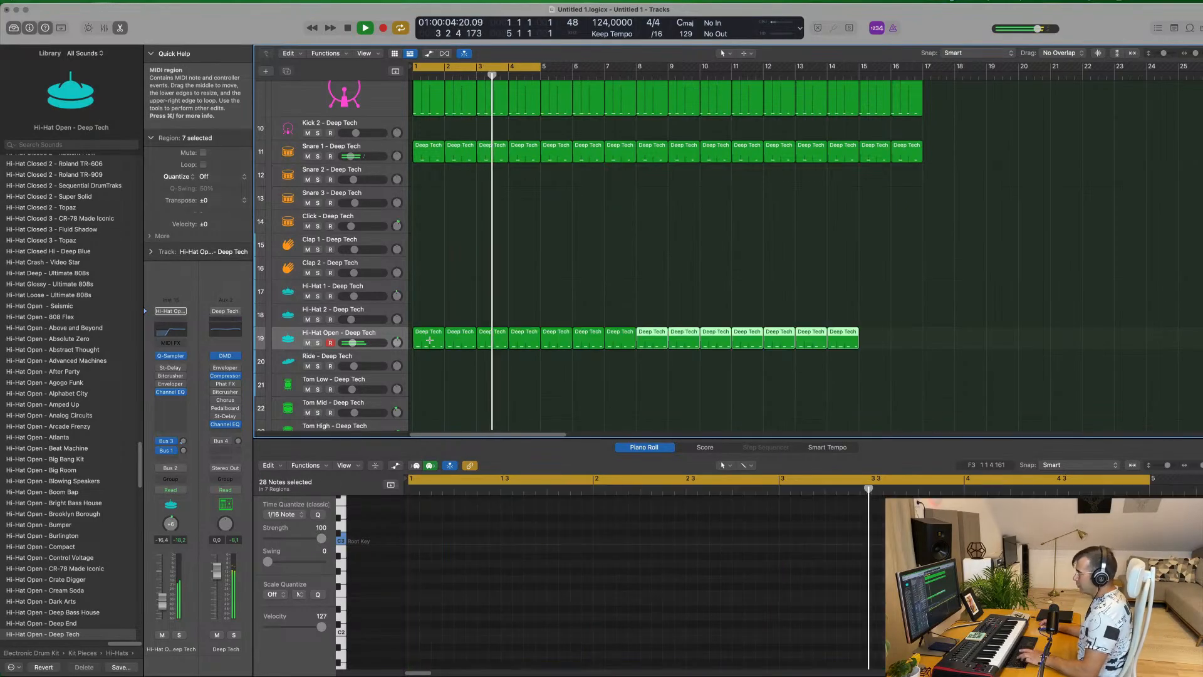
key("super+r")
left_click(1008, 352)
left_click_drag(1008, 352, 938, 352)
key("Delete")
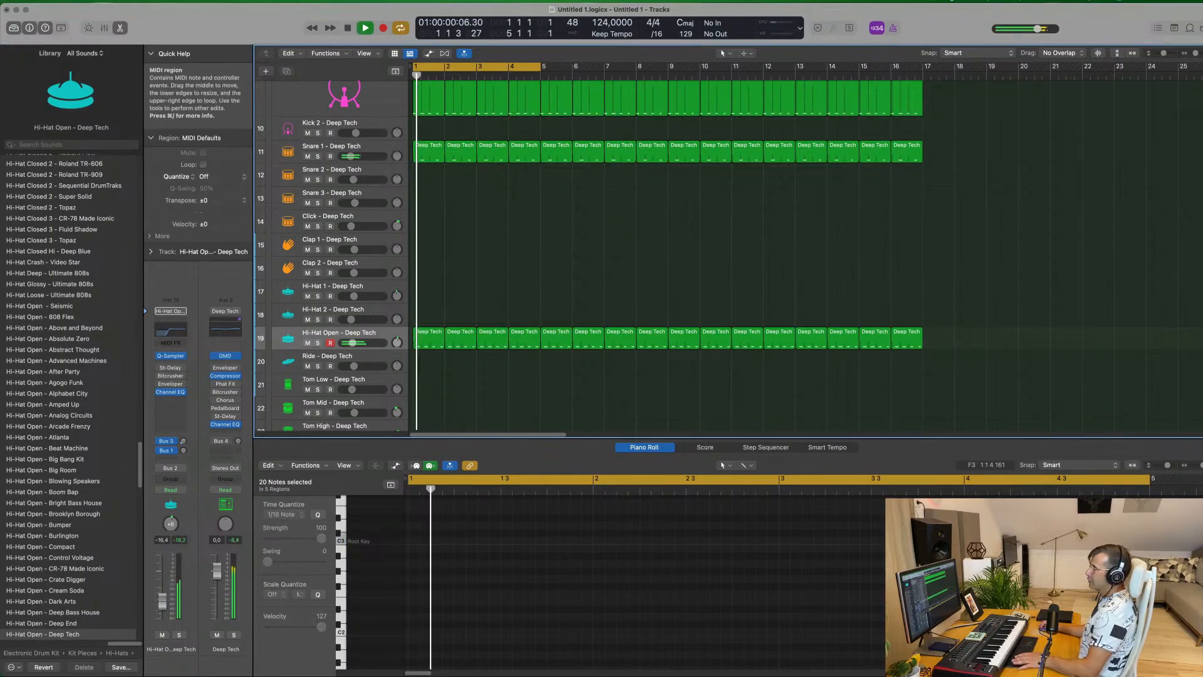
Replay the loop and lower the Hi-Hat Open - Deep Tech track's volume to -23.0 dB.
scroll(470, 518, "up", 5)
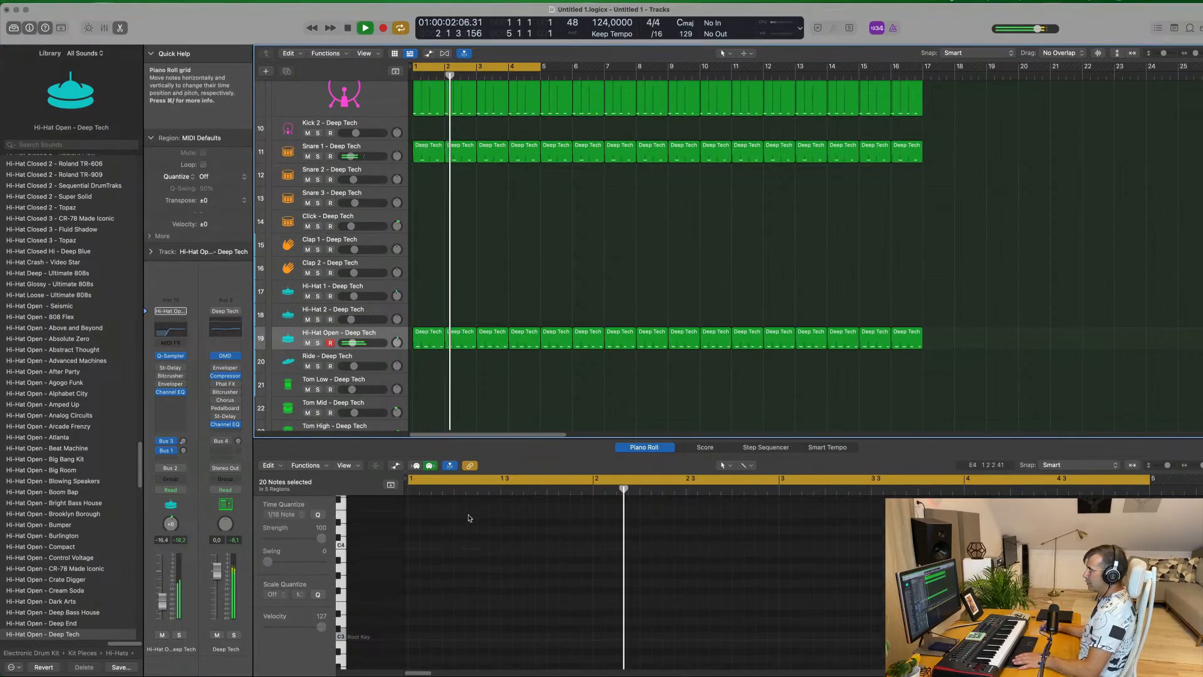
left_click(428, 338)
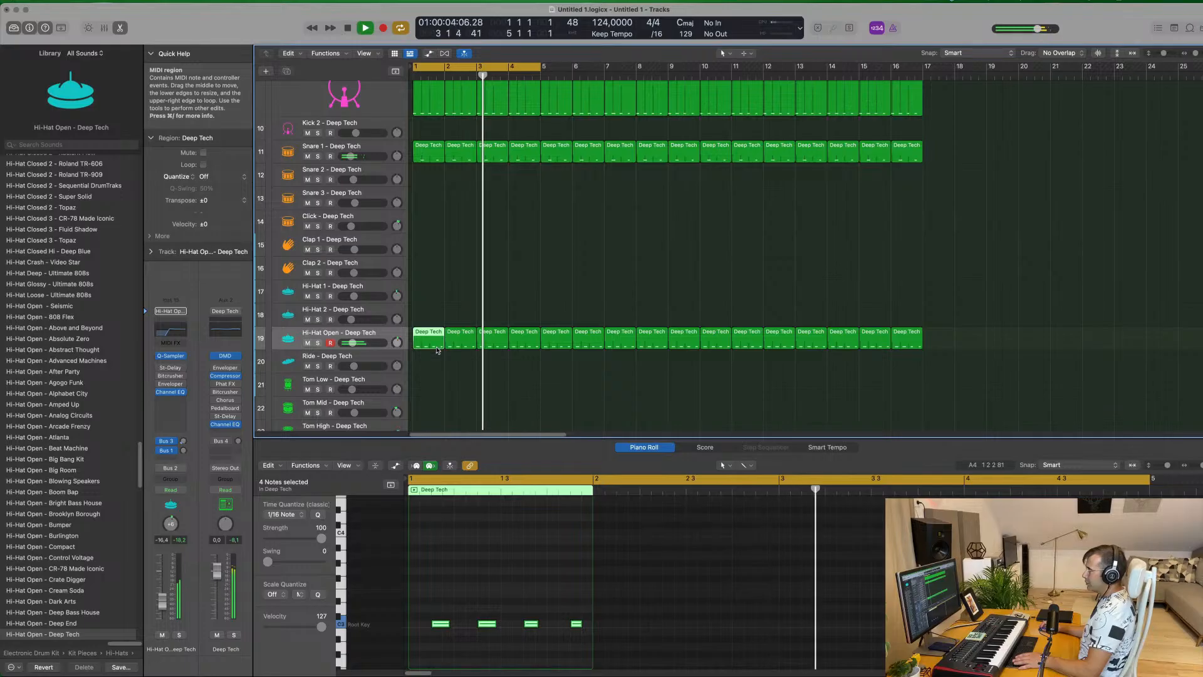
key("space")
key("space")
left_click(355, 333)
left_click_drag(164, 603, 164, 609)
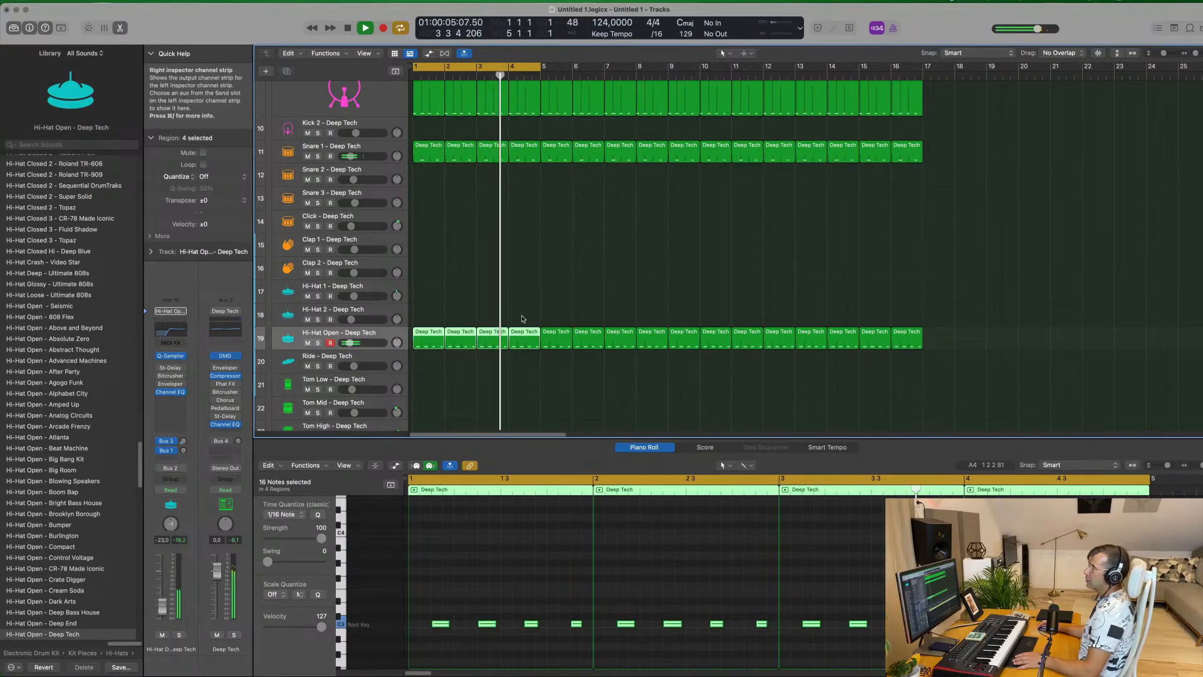
scroll(531, 319, "up", 8)
scroll(531, 319, "down", 4)
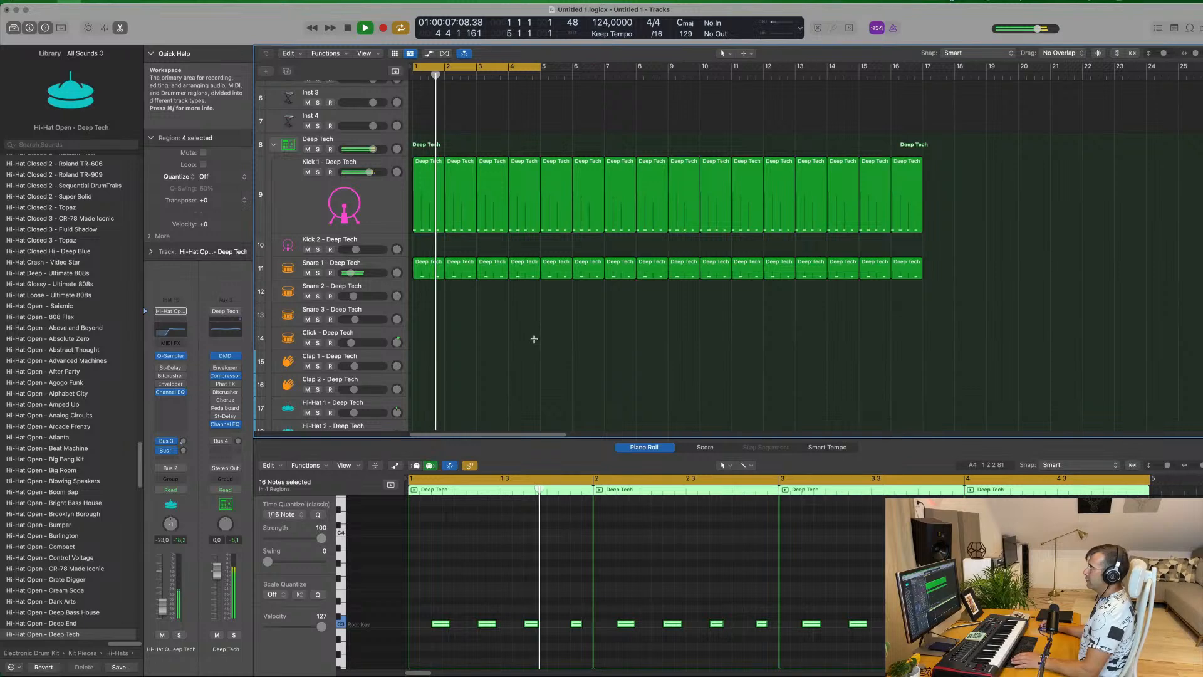
key("super+s")
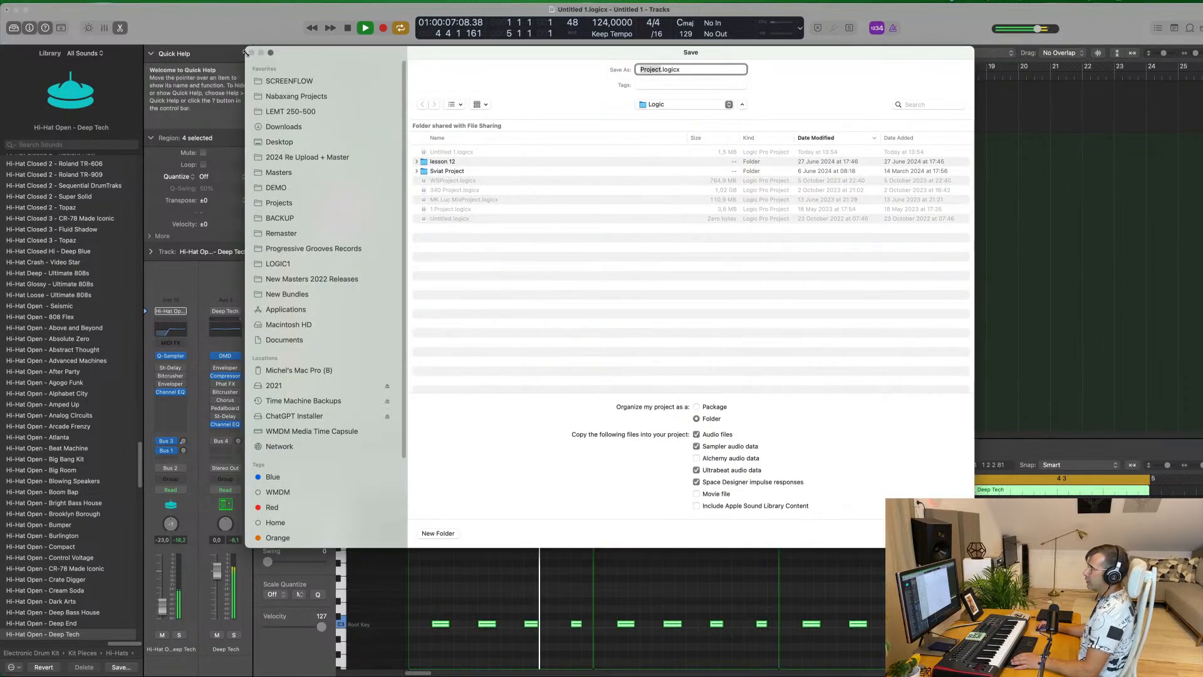
key("Escape")
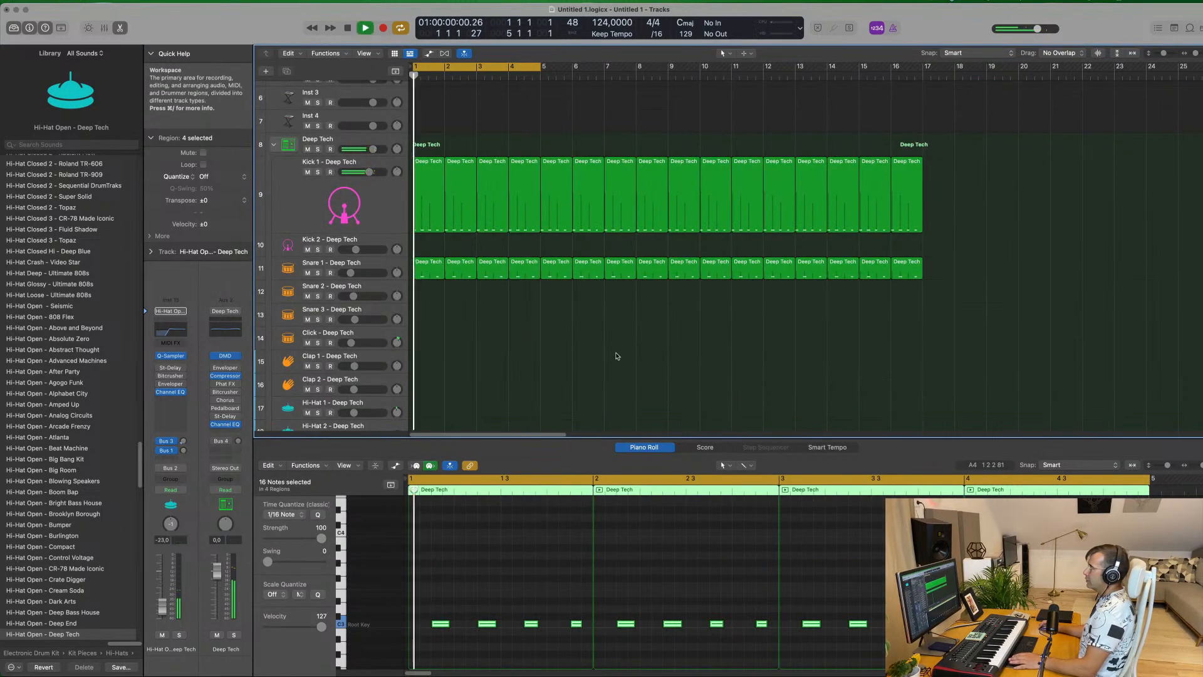
Check the Kick 1 and Snare 1 tracks during playback, and lower the Hi-Hat Open track's volume to -24.0 dB.
key("space")
scroll(632, 333, "up", 3)
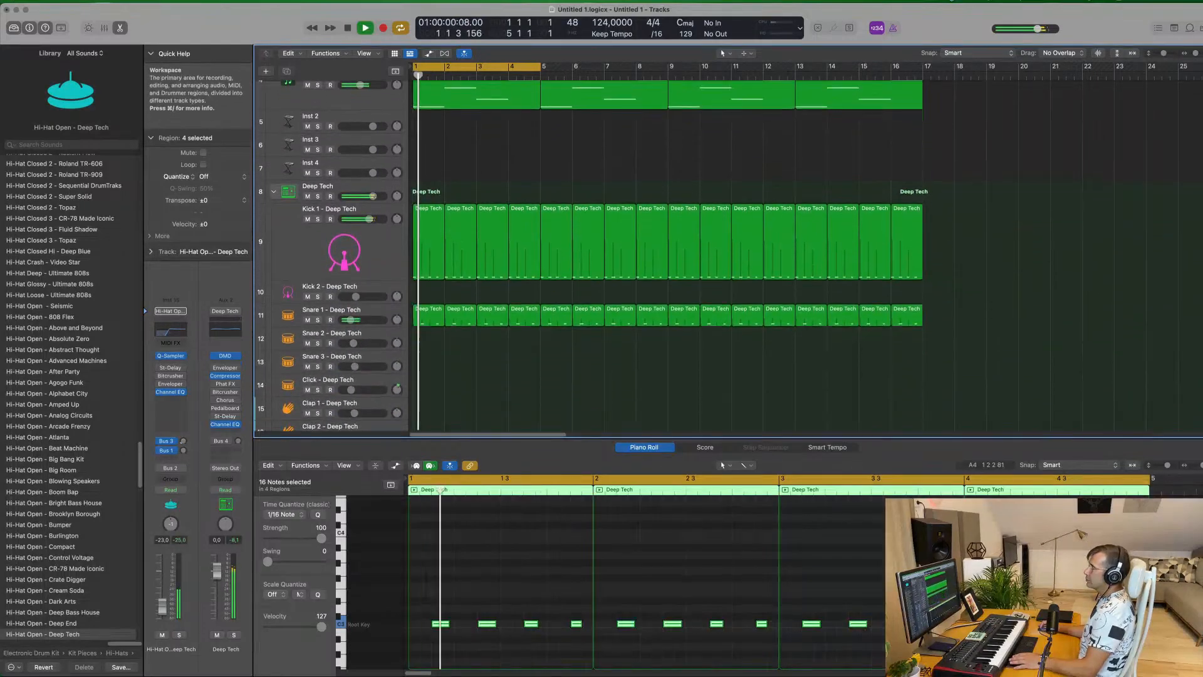
left_click(385, 266)
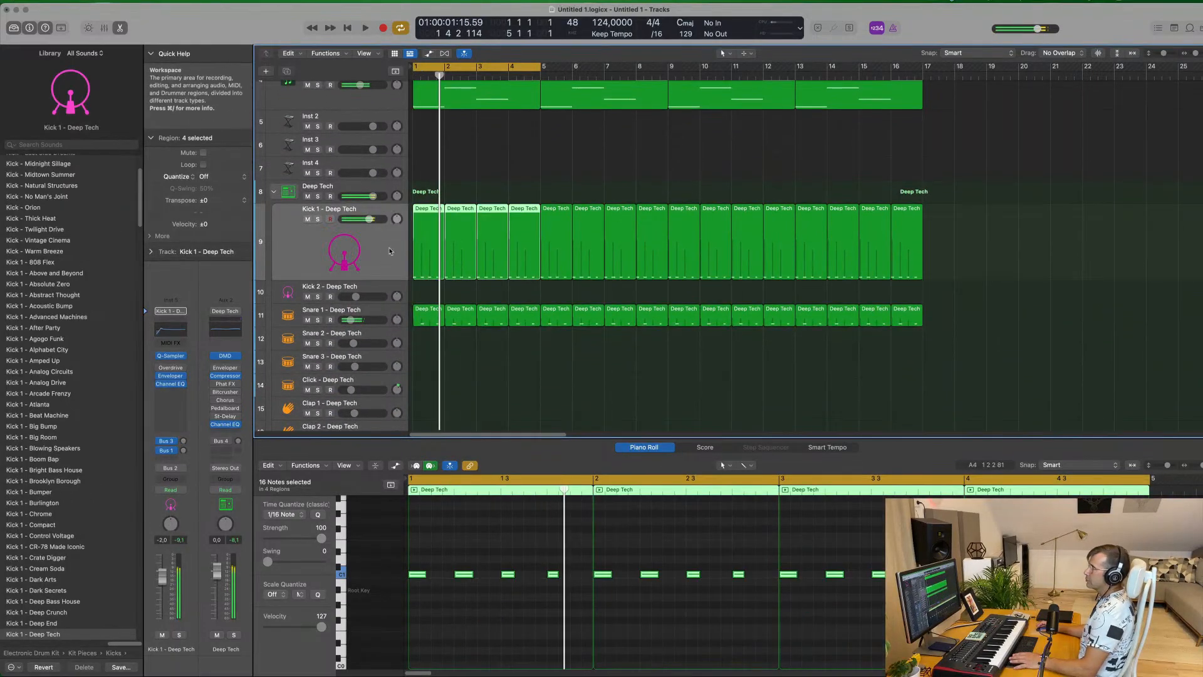
left_click(392, 308)
scroll(386, 325, "down", 5)
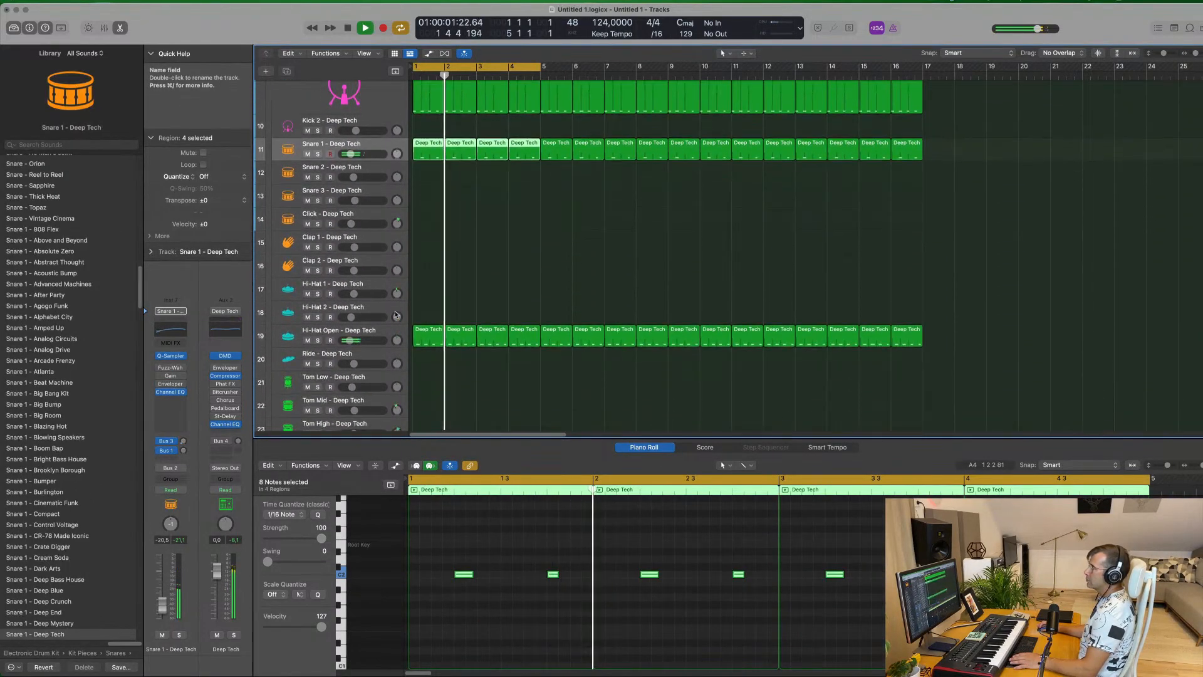
left_click(383, 337)
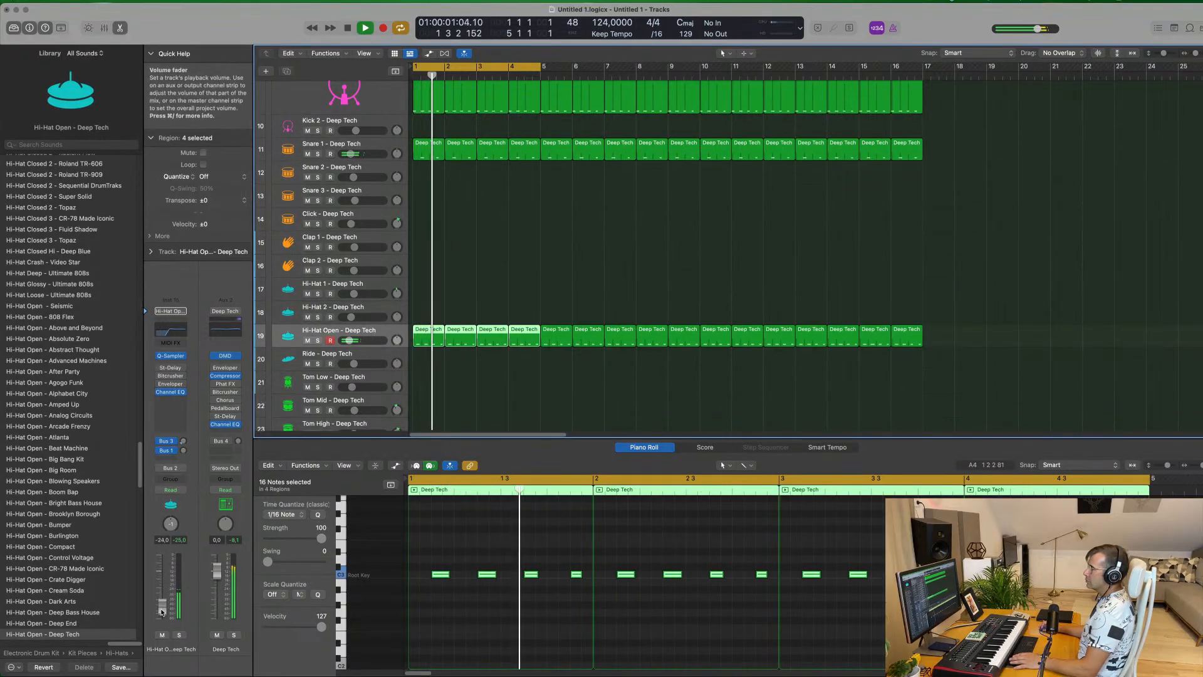
Open Alchemy on the Sizzle Oscillator track and load the Titanic Anthem preset from the Keys category.
scroll(551, 115, "up", 10)
left_click(551, 115)
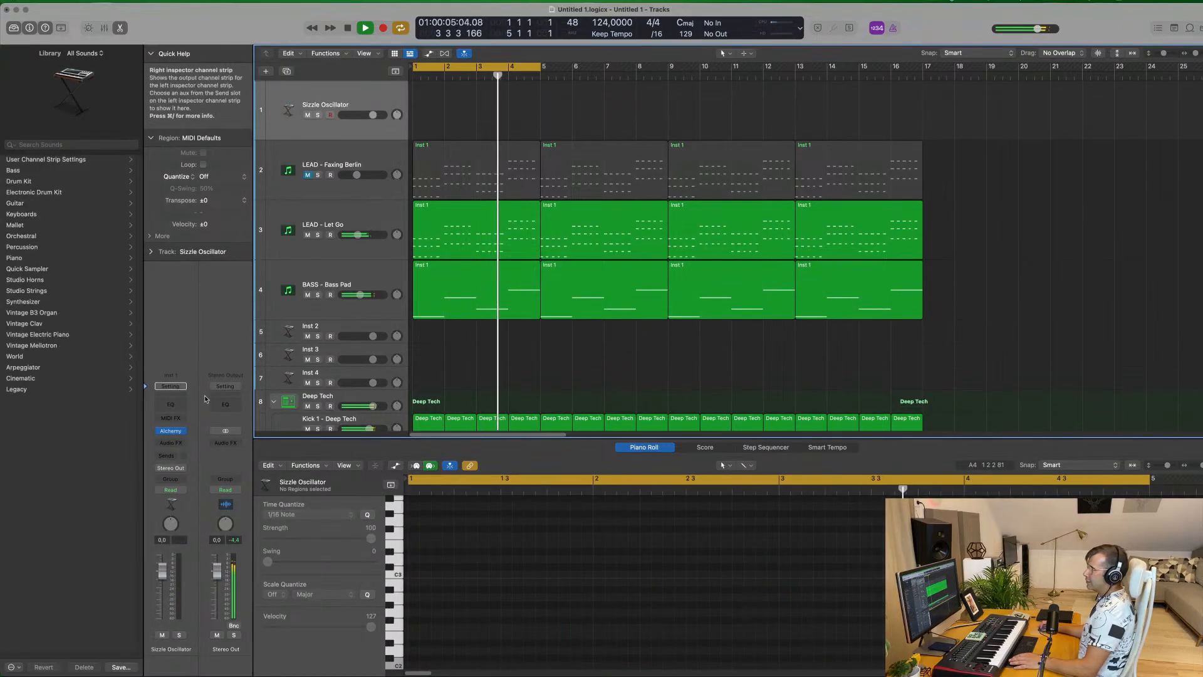
left_click(574, 208)
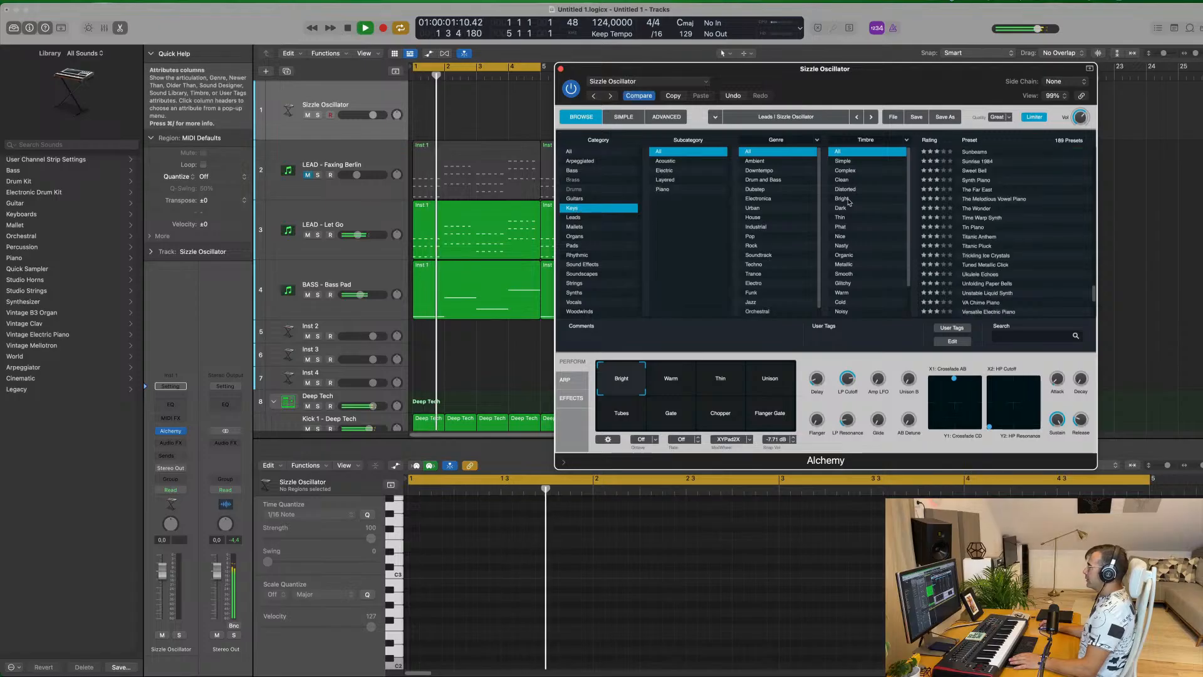
left_click(978, 237)
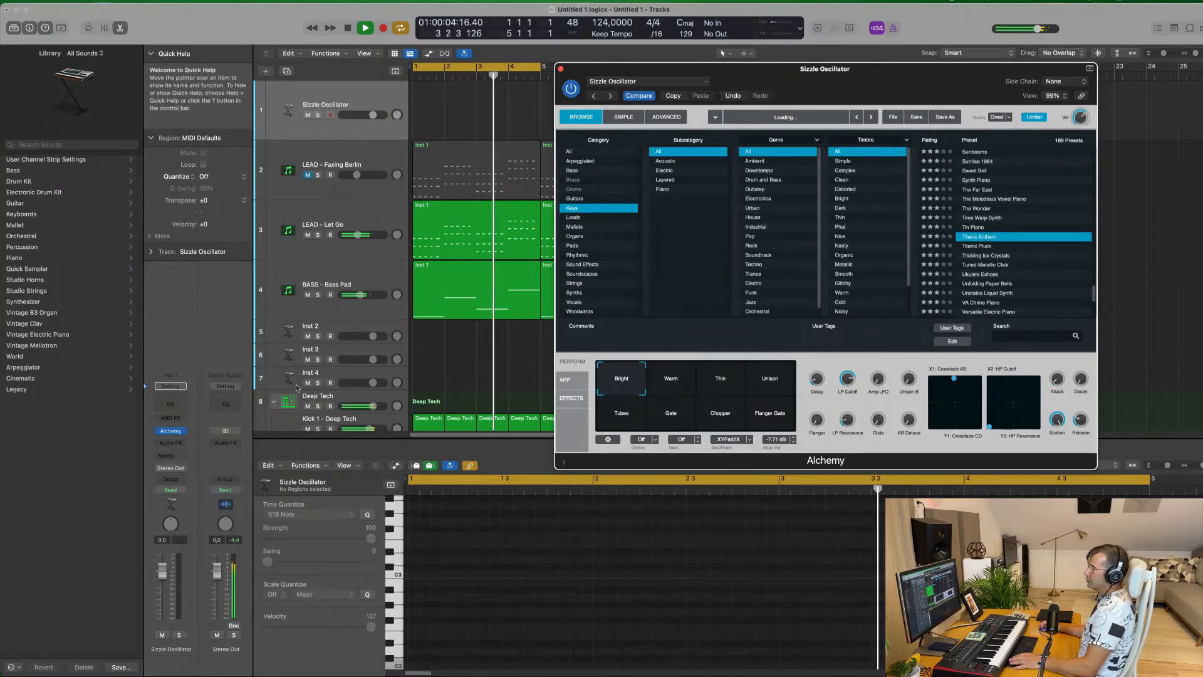
Send the Titanic Anthem track to Bus 4 (Large Room), raise the send level and lower the track's volume to -1.9 dB.
left_click(168, 456)
mouse_move(181, 471)
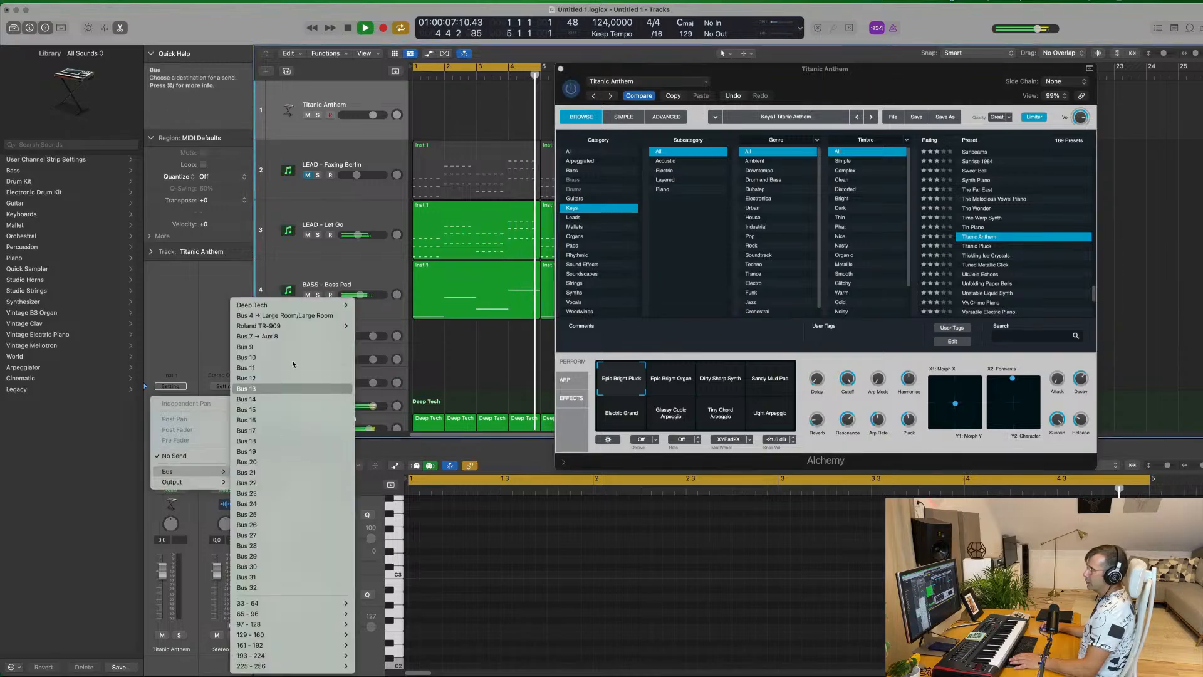
left_click(310, 317)
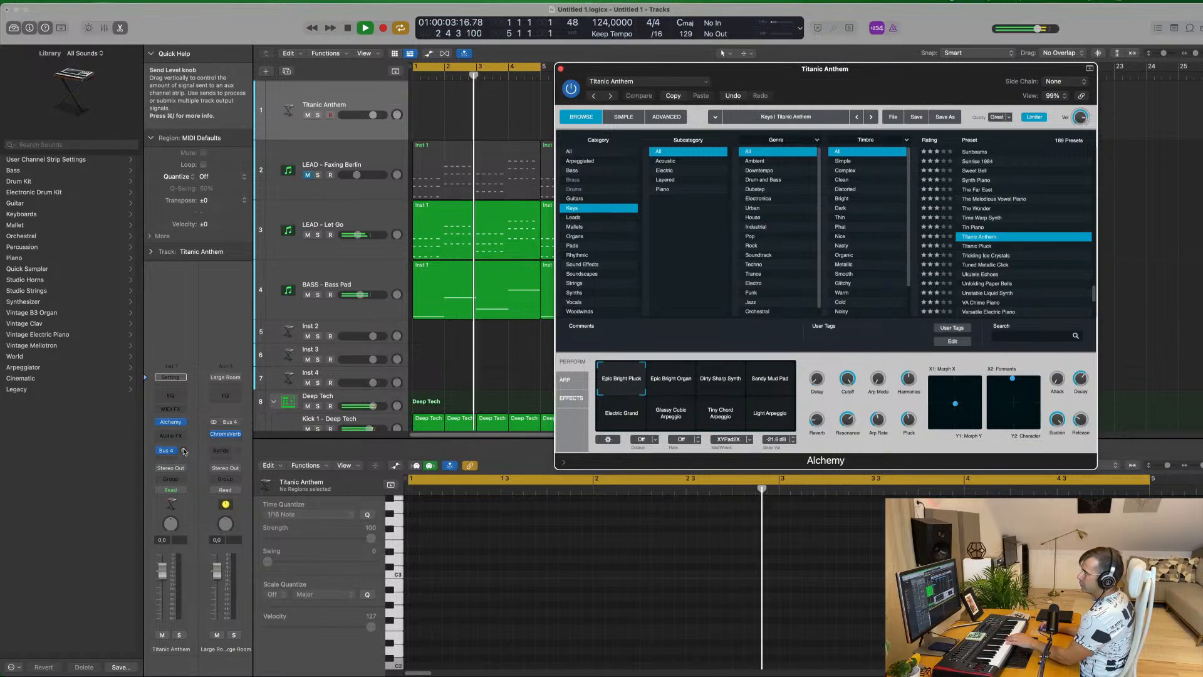
left_click_drag(196, 416, 205, 399)
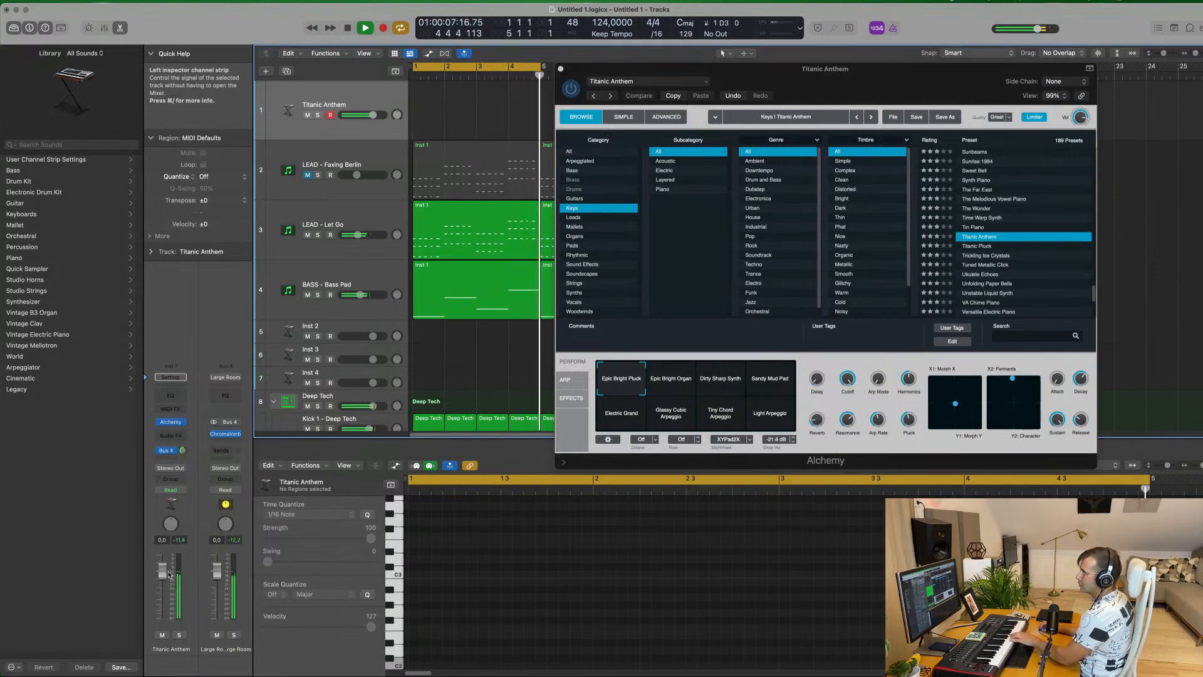
left_click_drag(161, 575, 161, 582)
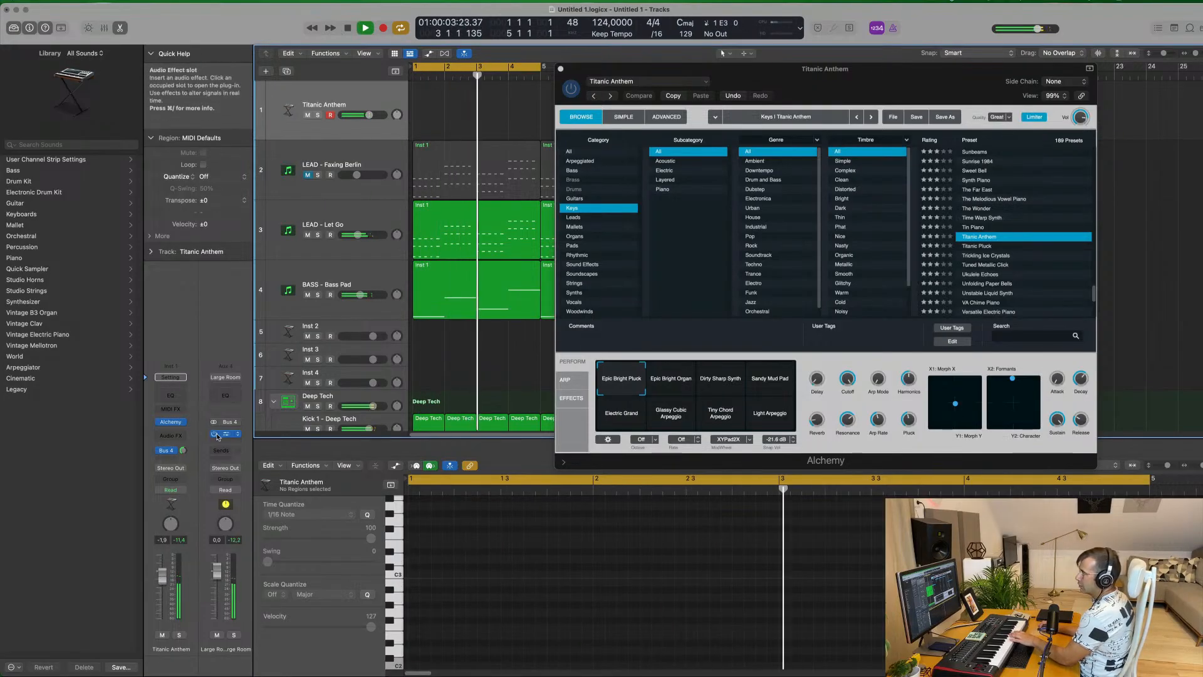
Reroute the Titanic Anthem track's send to Bus 7 (Aux 8) and load the Titanic Pluck preset in Alchemy.
left_click(174, 451)
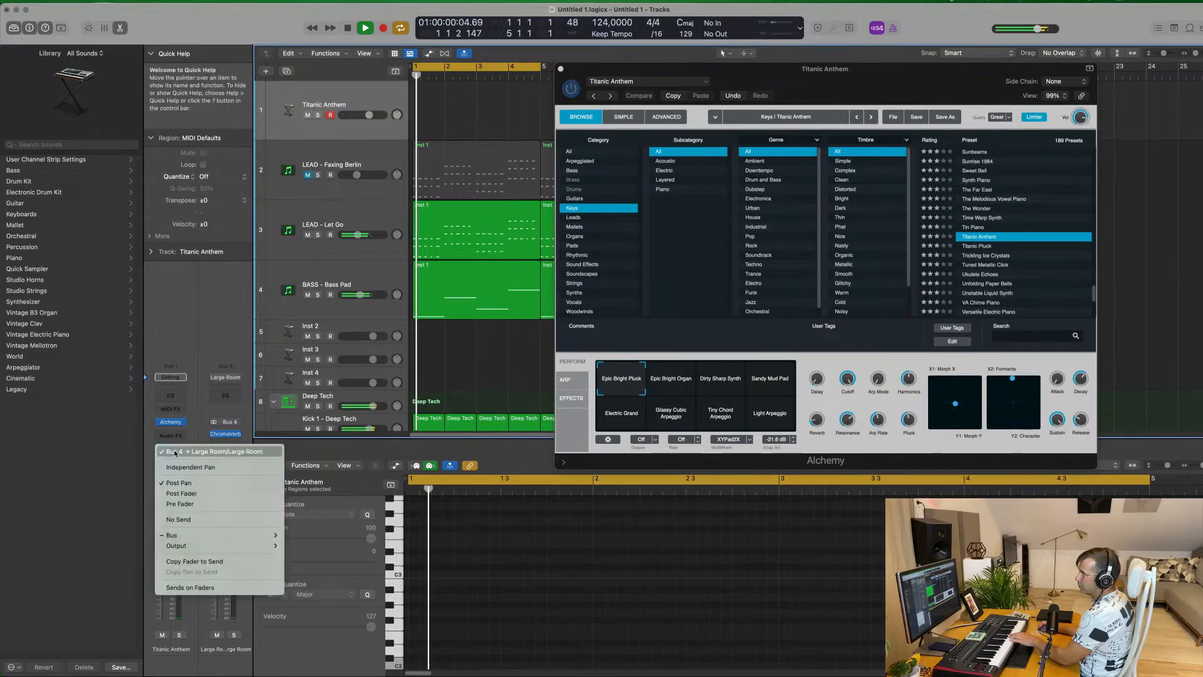
left_click(190, 345)
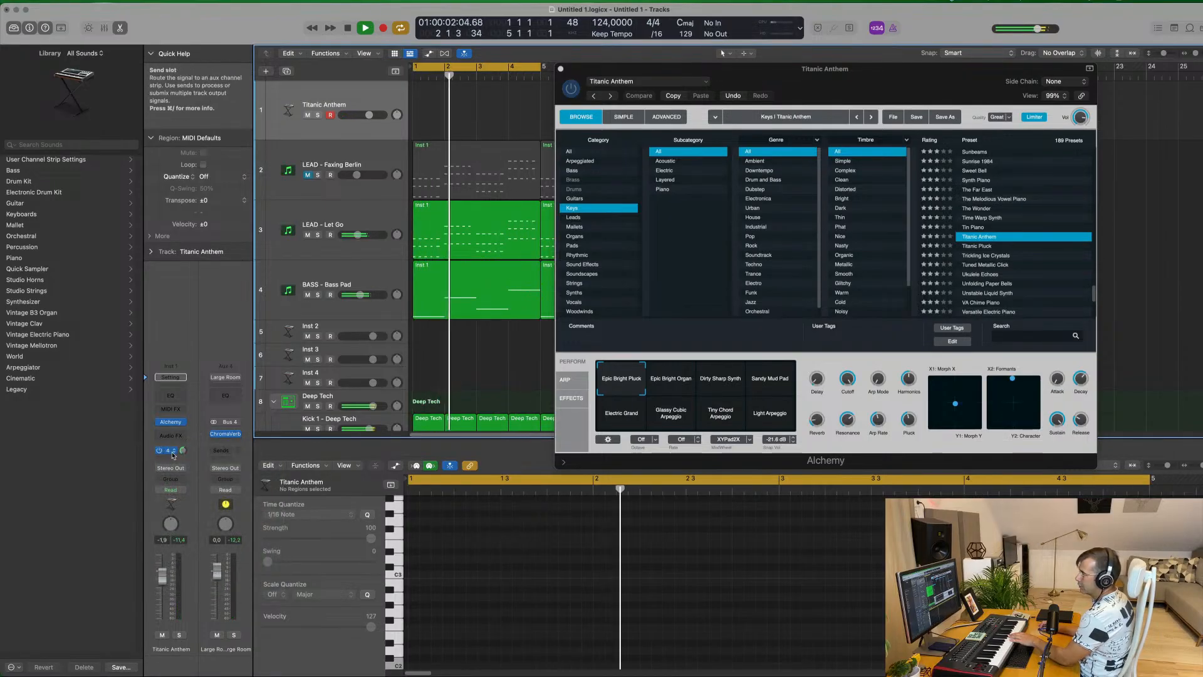
left_click(169, 449)
mouse_move(181, 534)
mouse_move(367, 307)
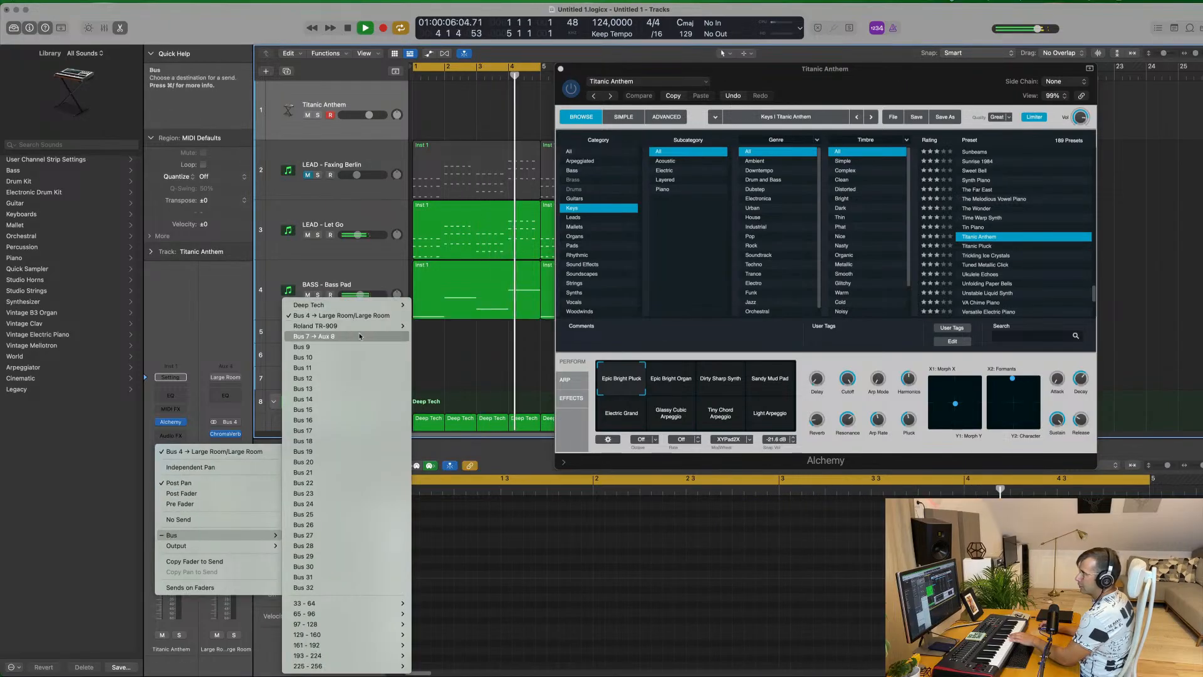
left_click(316, 337)
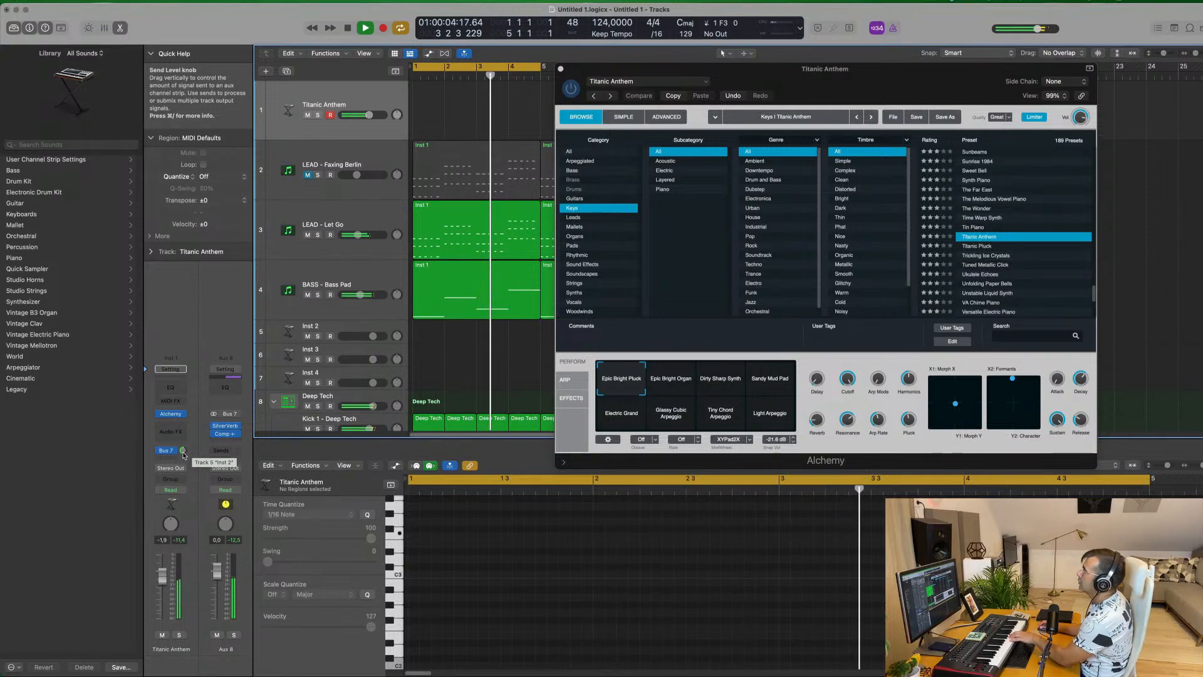
left_click(975, 246)
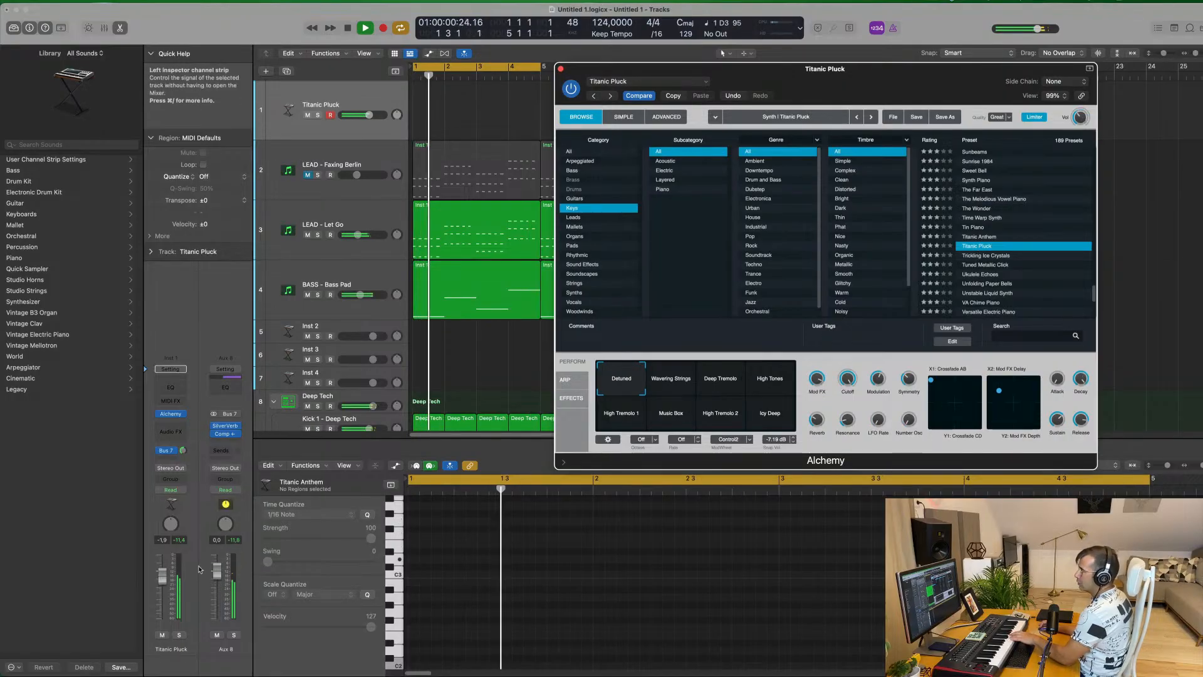
Try the Ukulele Echoes and VA Chime Piano presets from Alchemy's Keys category during playback.
scroll(965, 263, "down", 3)
left_click(978, 245)
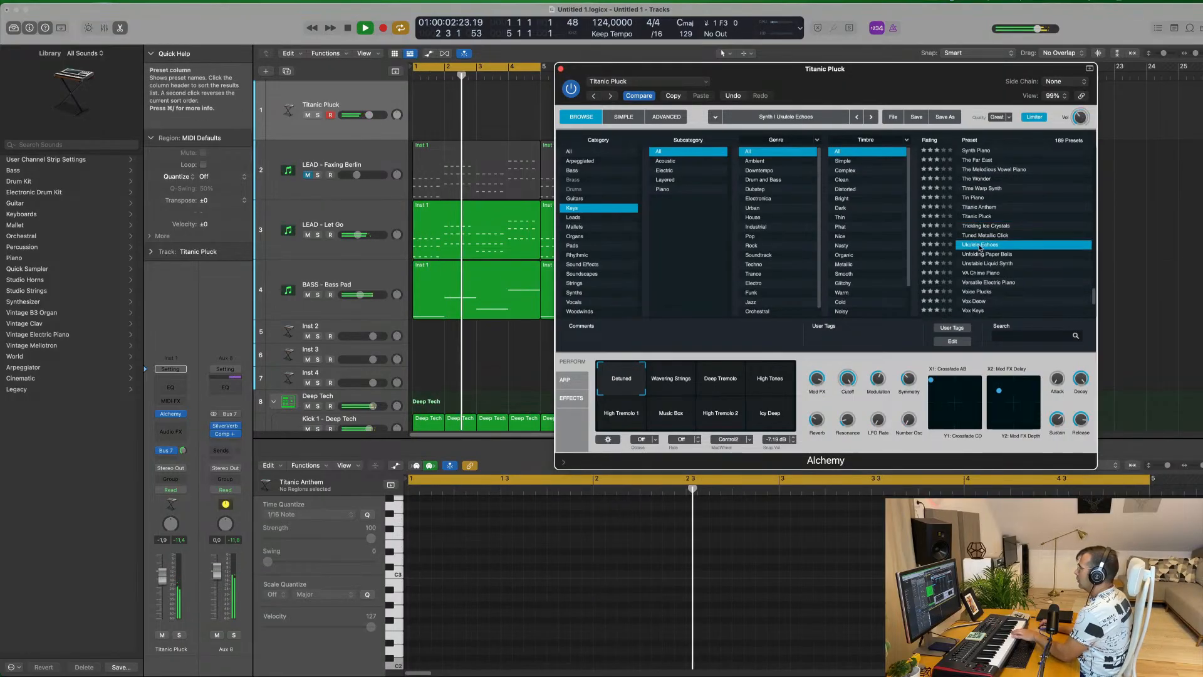
scroll(980, 245, "down", 3)
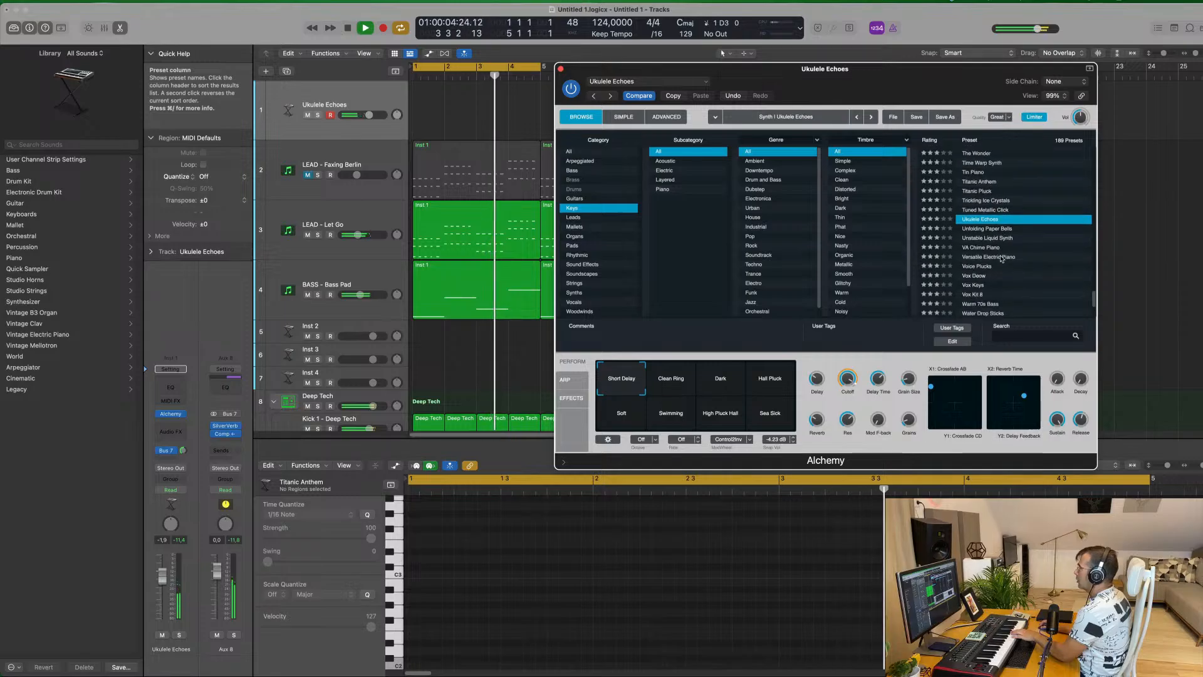
left_click(985, 242)
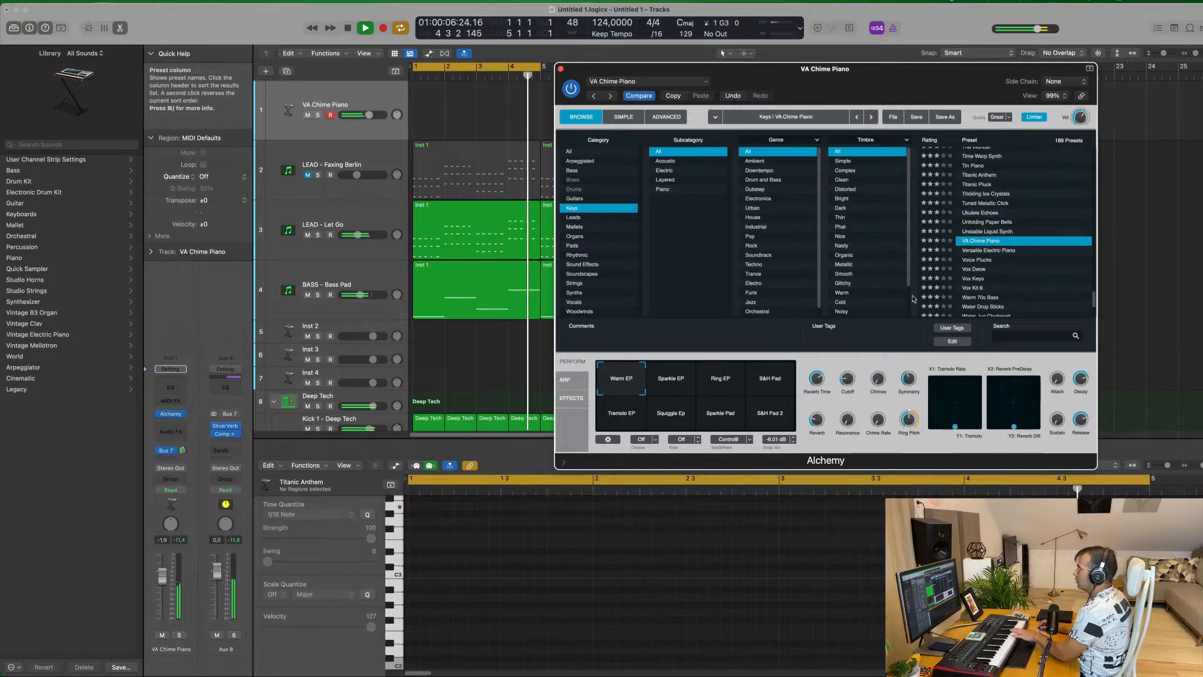
Audition the VA Chime Piano performance snapshots Ring EP, Sparkle EP, S&H Pad and Tremolo EP.
left_click(727, 386)
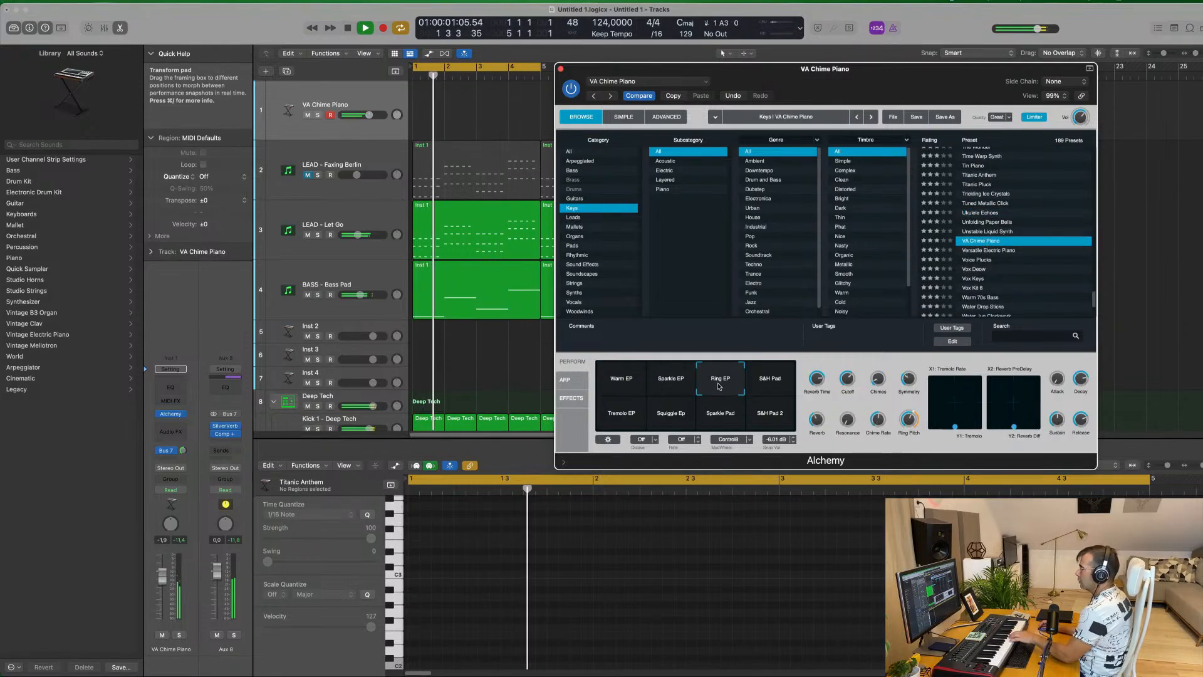
left_click(669, 384)
left_click(779, 382)
left_click(621, 418)
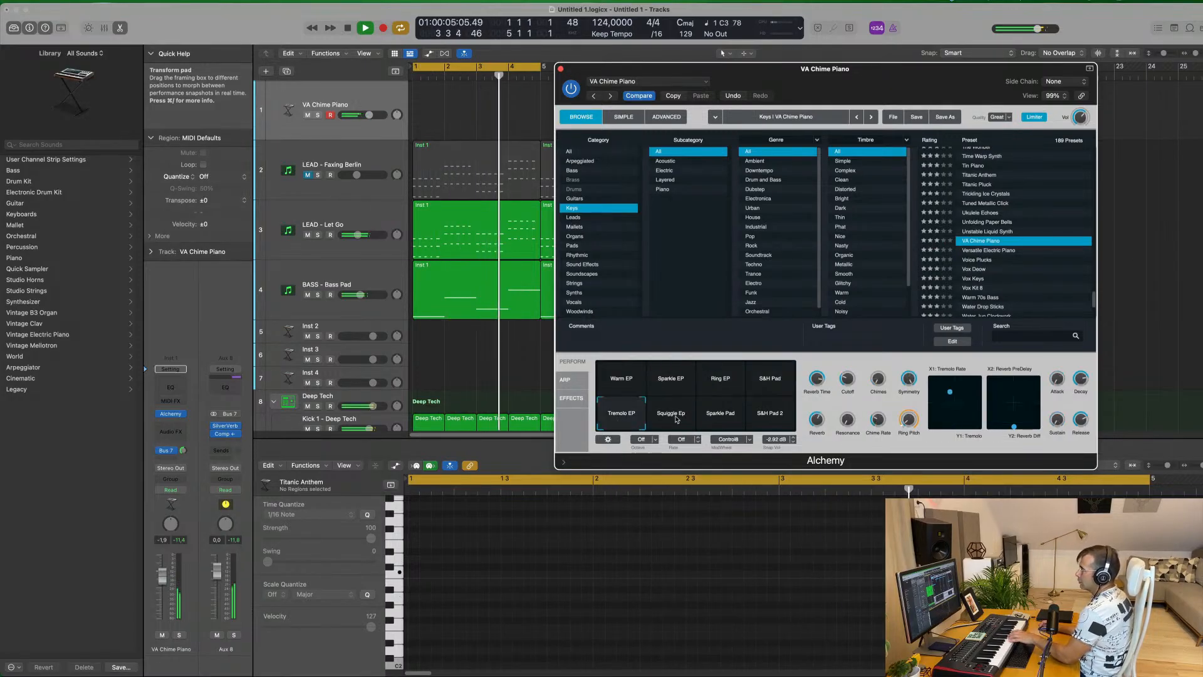
Try the Voice Plucks and Vox Kit 8 presets in Alchemy, and raise the track's volume to -0.2 dB.
left_click(983, 261)
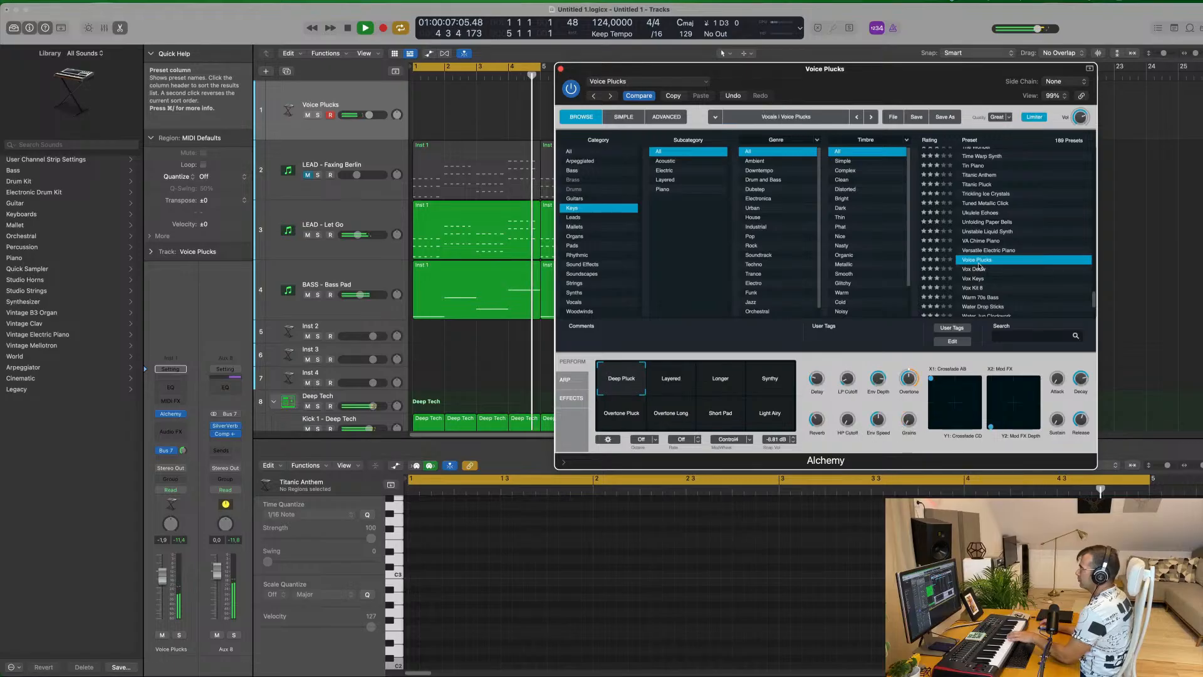
scroll(1013, 253, "down", 3)
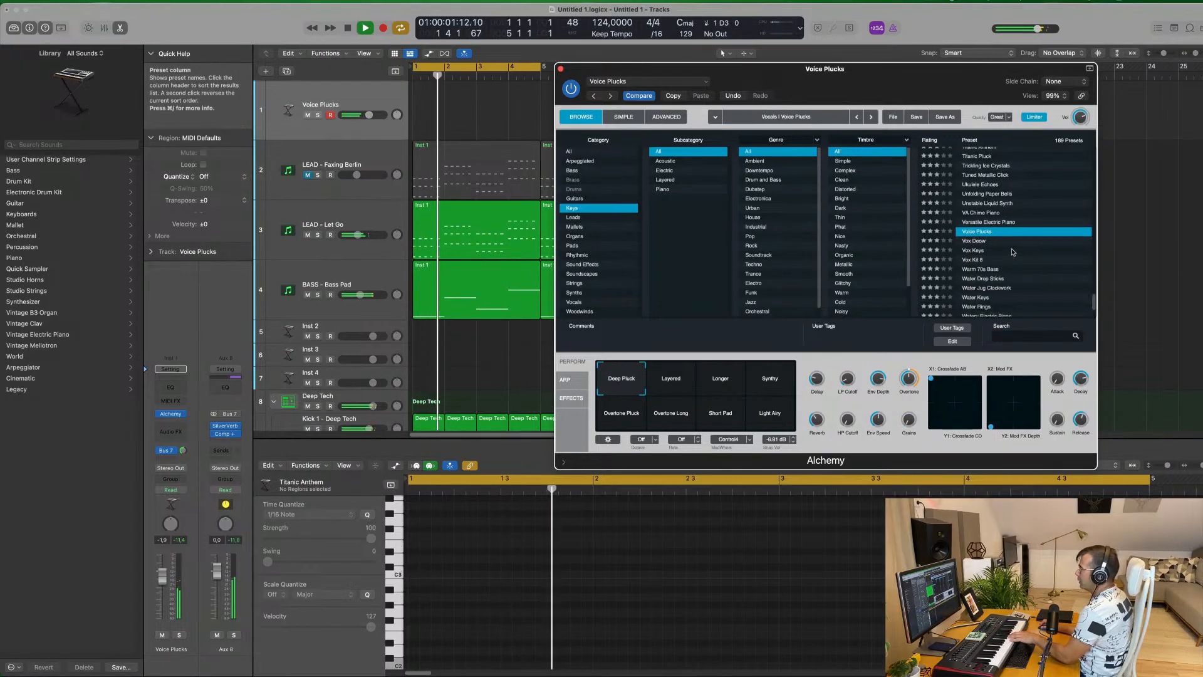
left_click(976, 260)
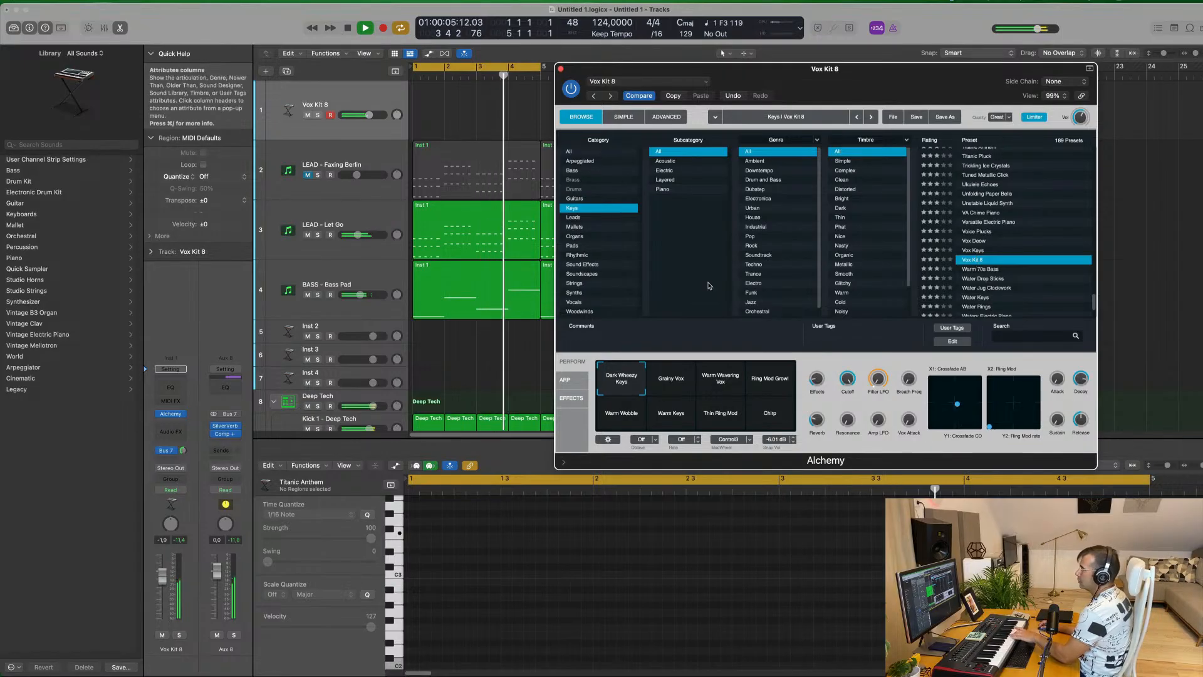
left_click_drag(163, 576, 162, 570)
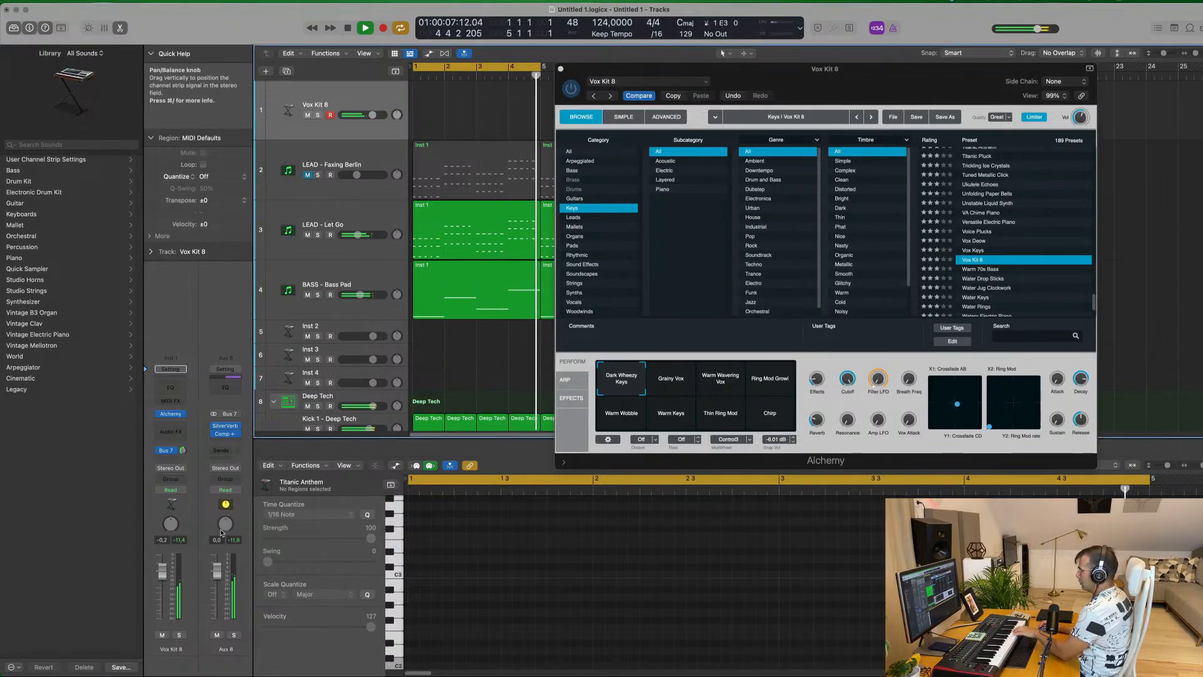
Audition Vox Kit 8's snapshots, including Warm Wavering Vox, Ring Mod Growl, Warm Keys, Thin Ring Mod and Chirp, and return to Grainy Vox.
left_click(683, 381)
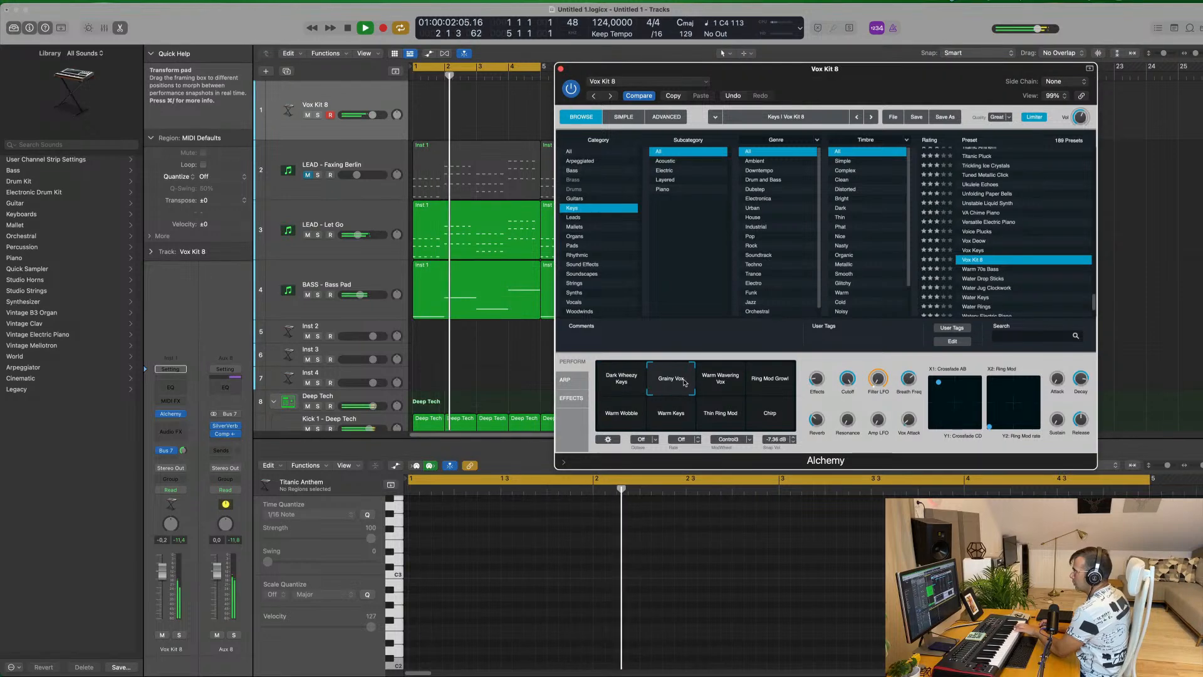
left_click(720, 382)
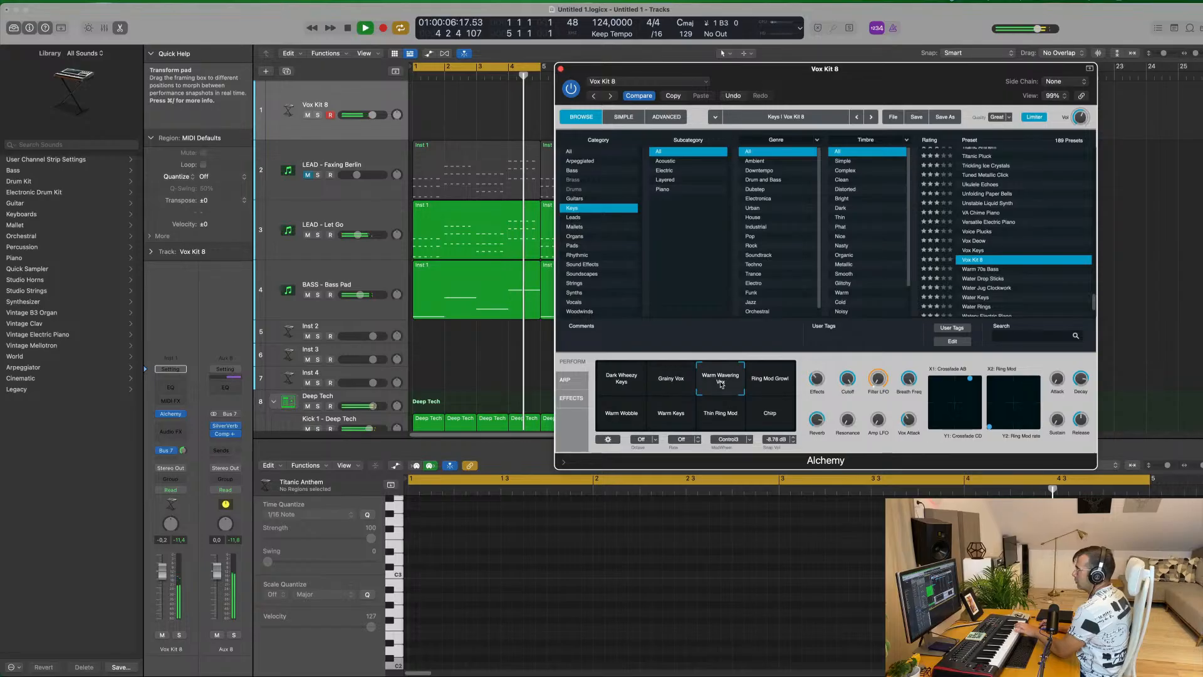
left_click(768, 383)
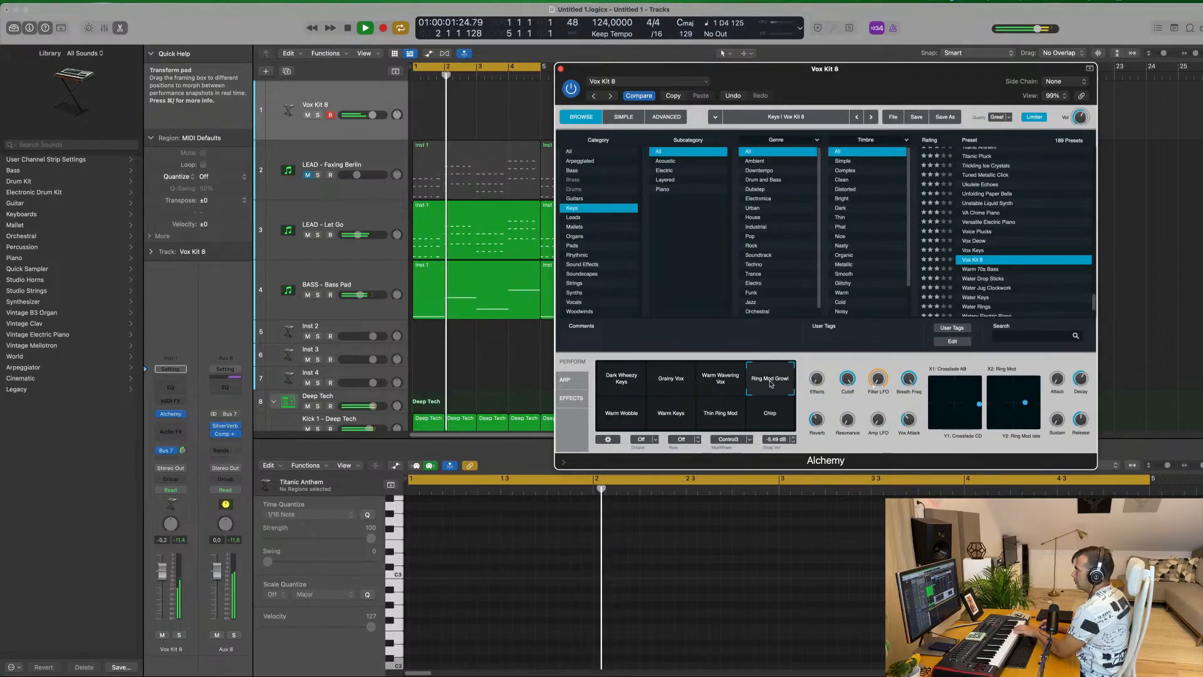
left_click(671, 413)
left_click(727, 419)
left_click(766, 418)
left_click(665, 383)
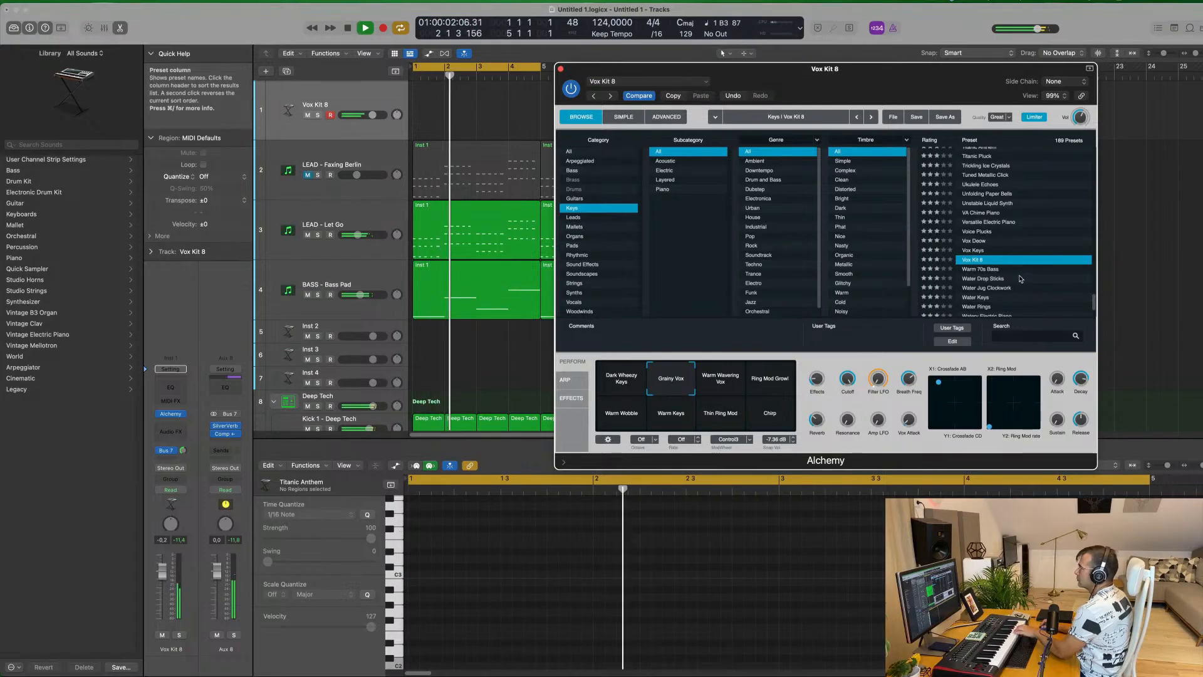
Try the Water Jug Clockwork and Water Keys presets, auditioning Water Keys' Synth Drops and Drips Arp snapshots.
scroll(1020, 275, "down", 2)
left_click(992, 259)
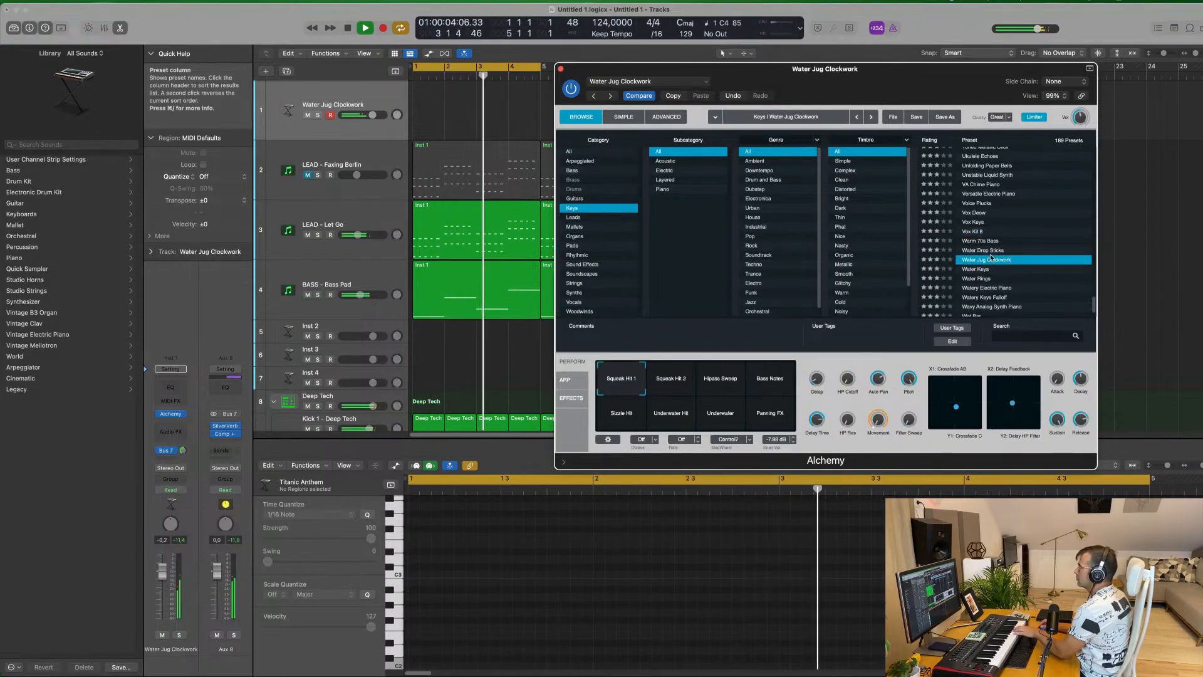
scroll(1025, 283, "down", 2)
left_click(977, 248)
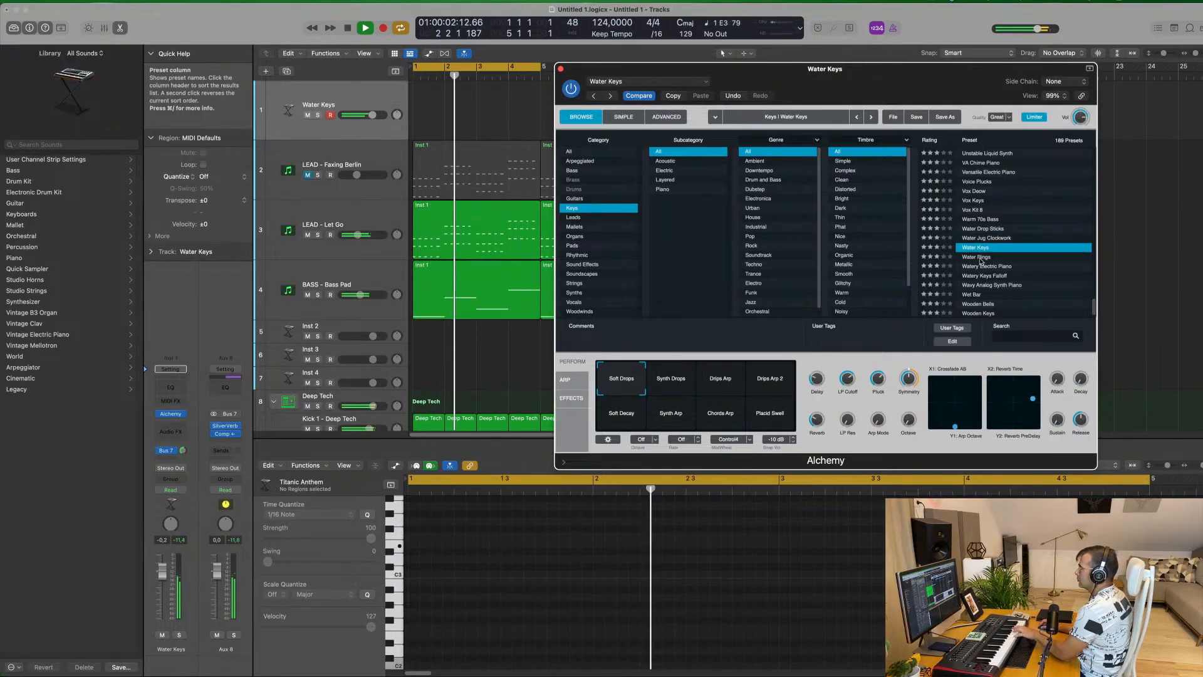
left_click(663, 394)
left_click(714, 384)
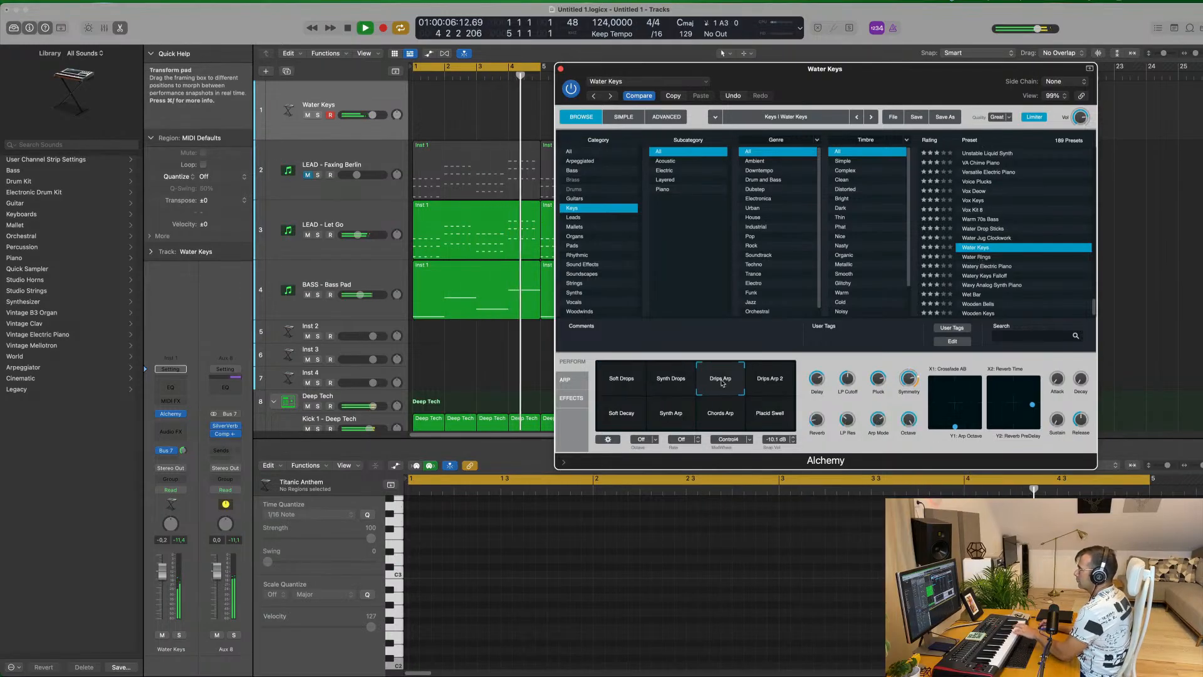
Load the Water Rings preset in Alchemy and audition its performance snapshots, settling on Guitar Pad.
left_click(979, 257)
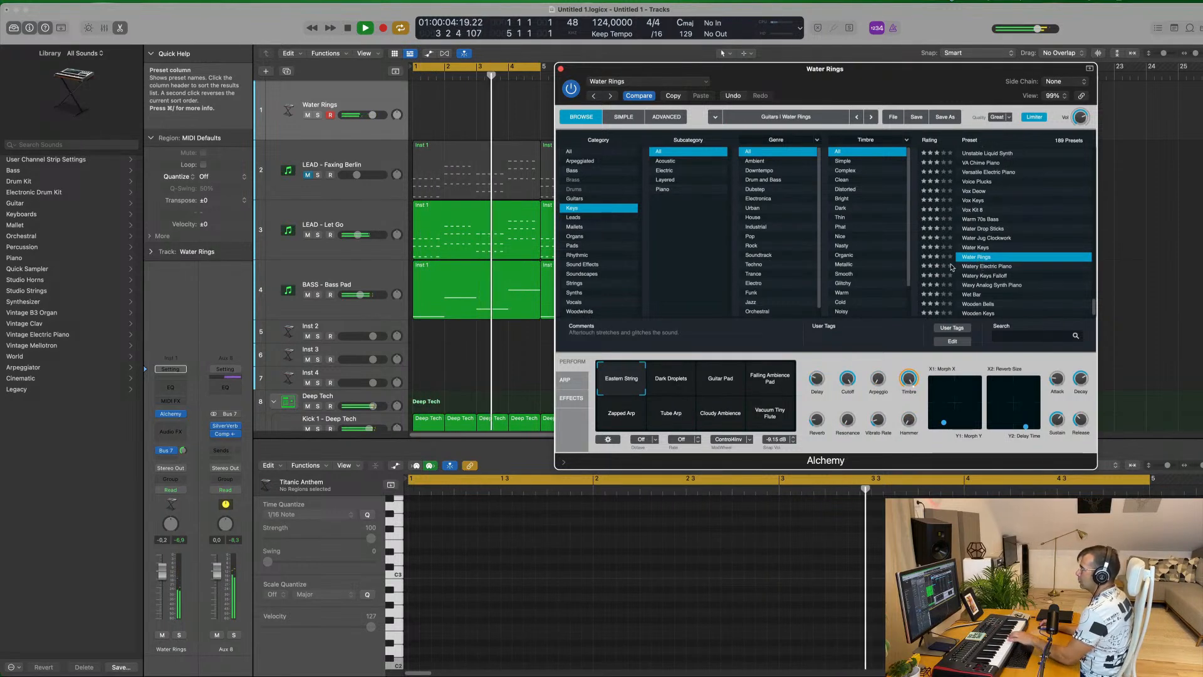
left_click(671, 387)
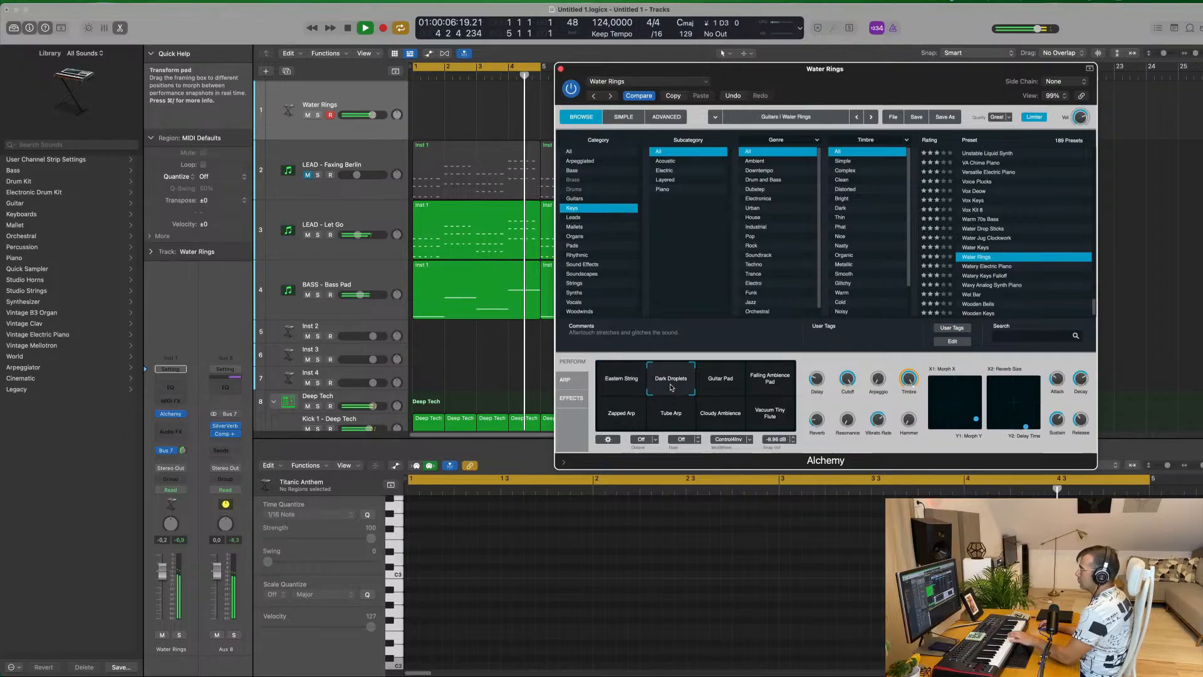
left_click(724, 384)
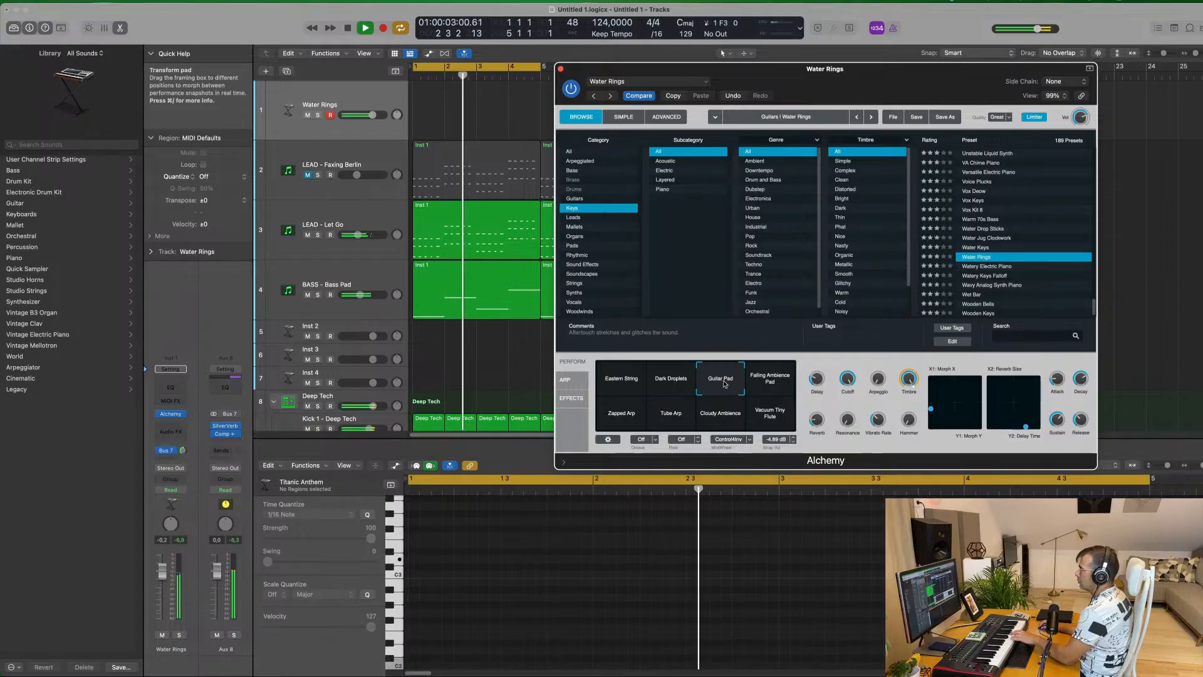
left_click(769, 382)
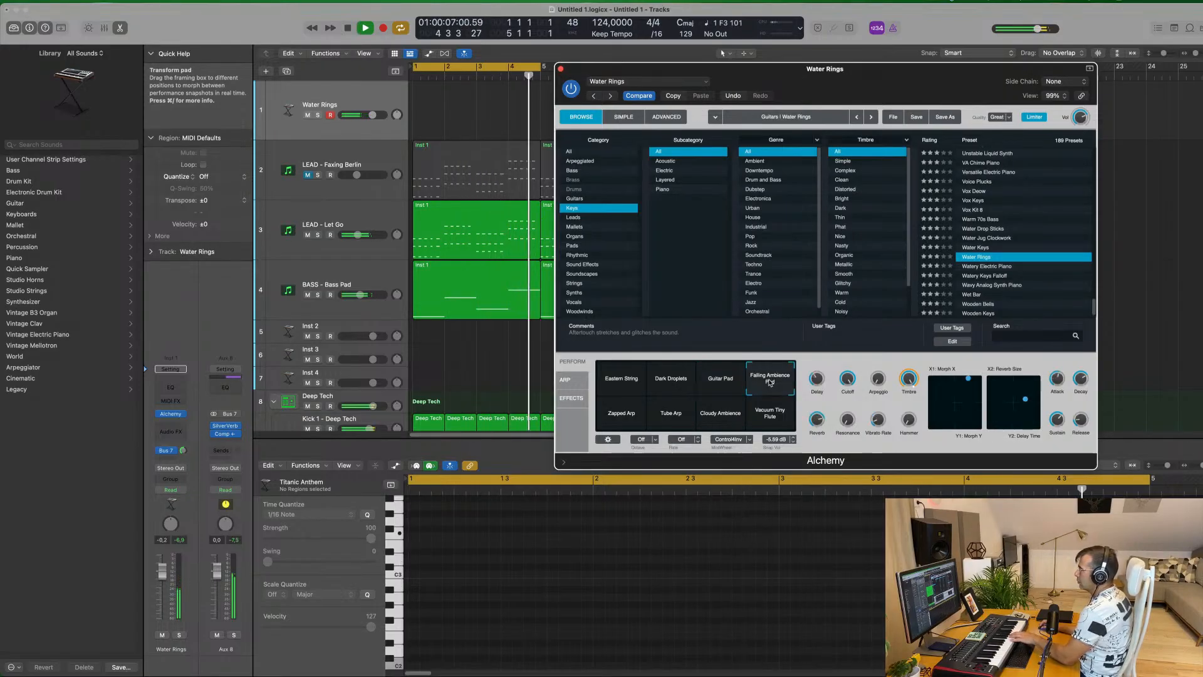
left_click(635, 418)
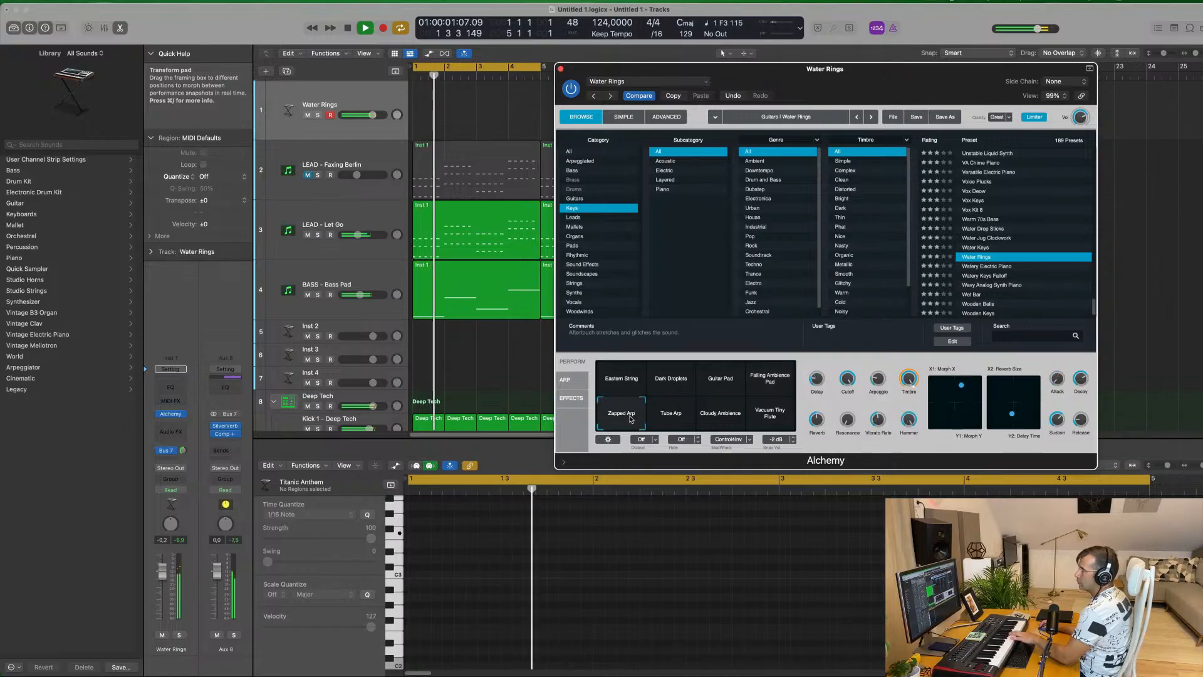
left_click(682, 417)
left_click(731, 416)
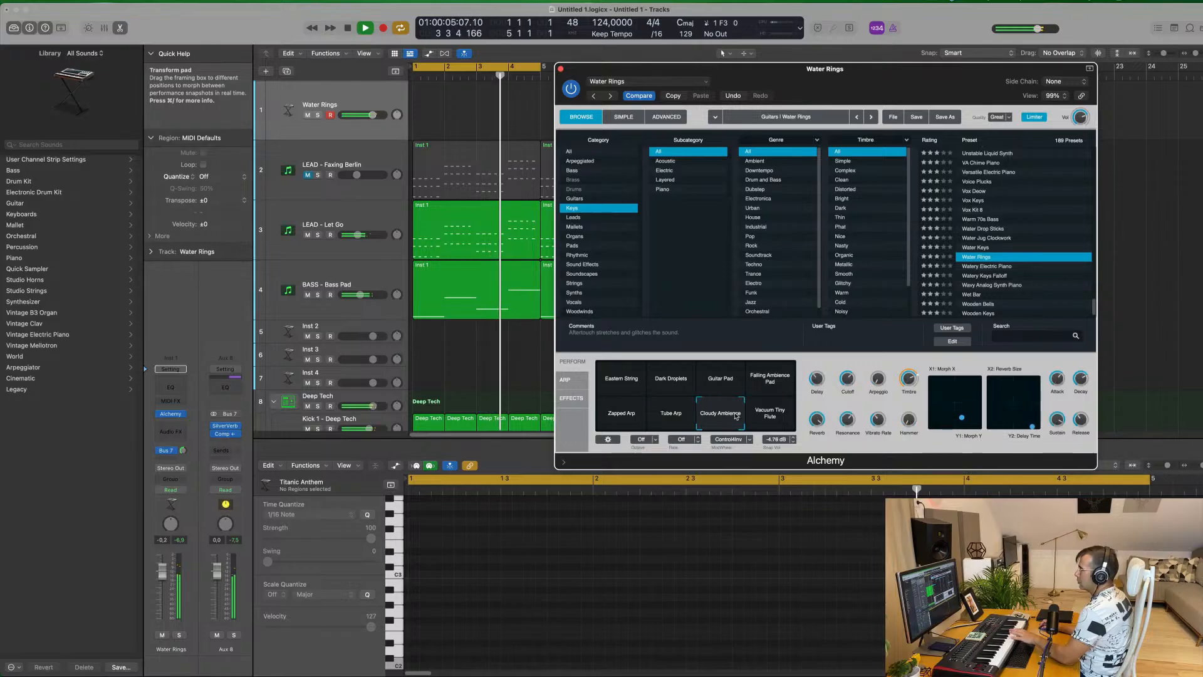
left_click(773, 414)
left_click(661, 386)
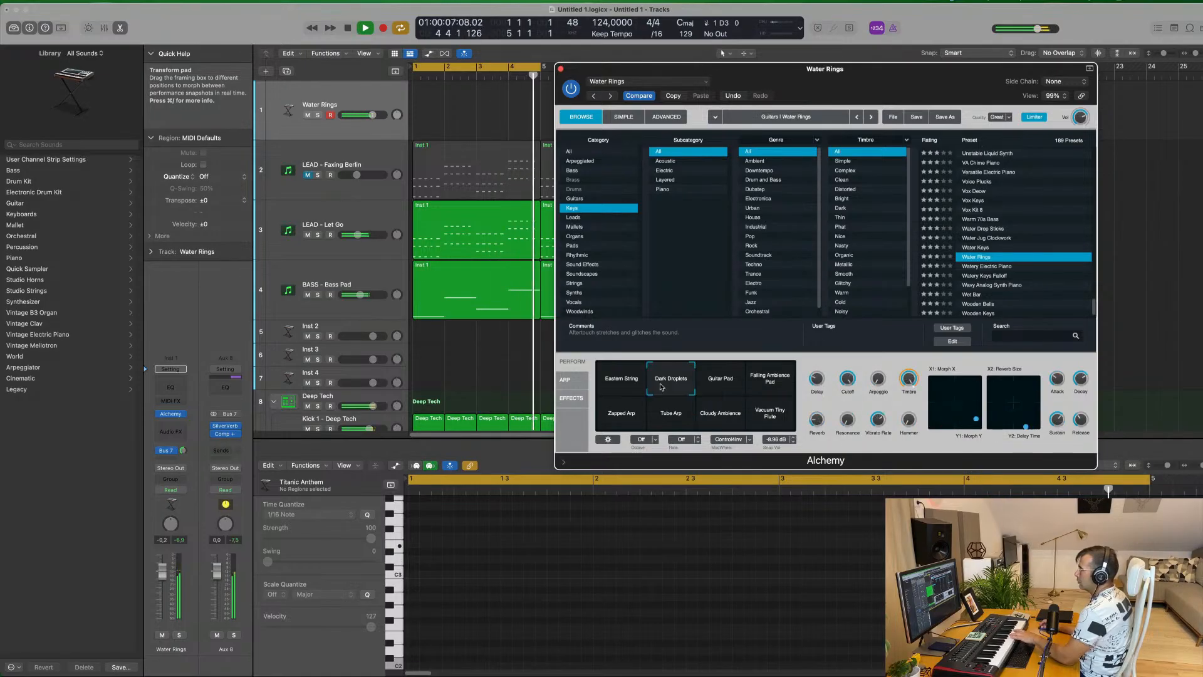
left_click(706, 389)
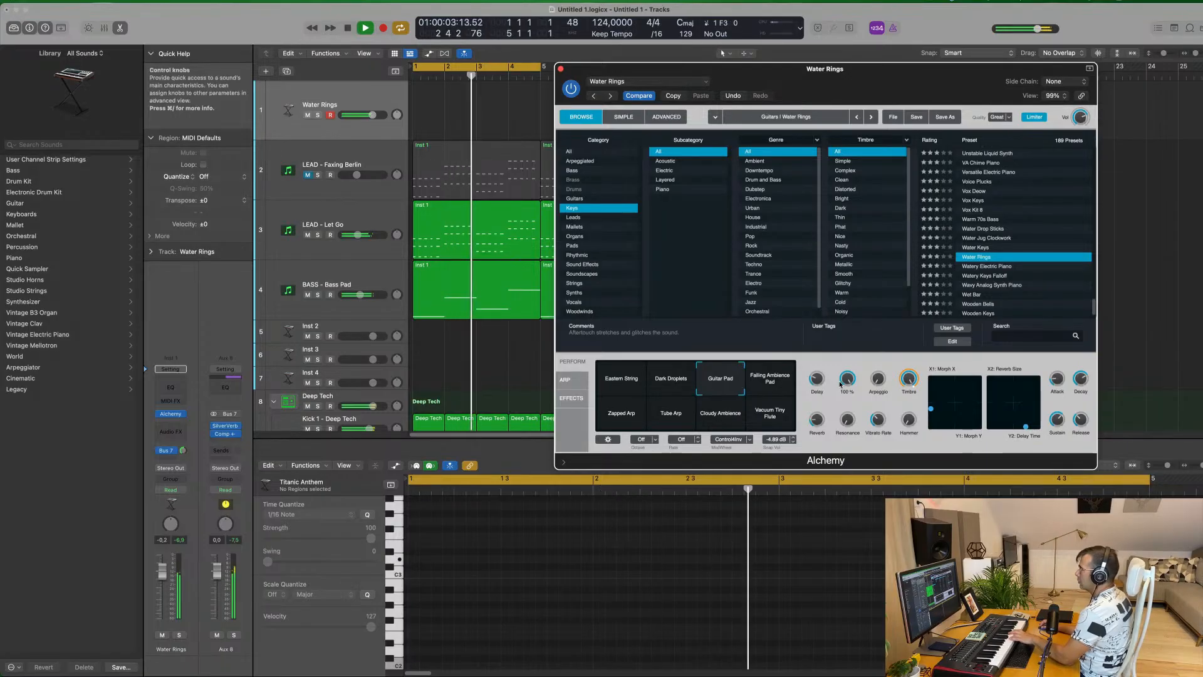
Lower the Cutoff of the Guitar Pad snapshot in Alchemy and adjust the track's Bus 7 send level.
left_click_drag(847, 378, 847, 389)
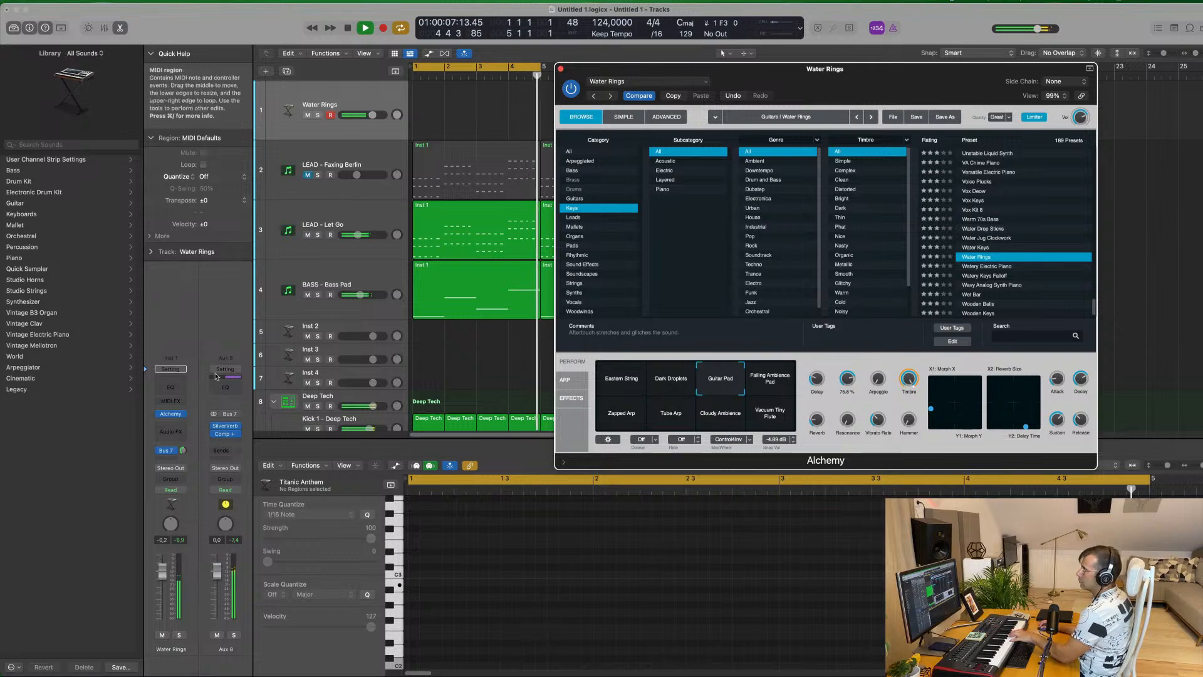
left_click_drag(183, 450, 186, 464)
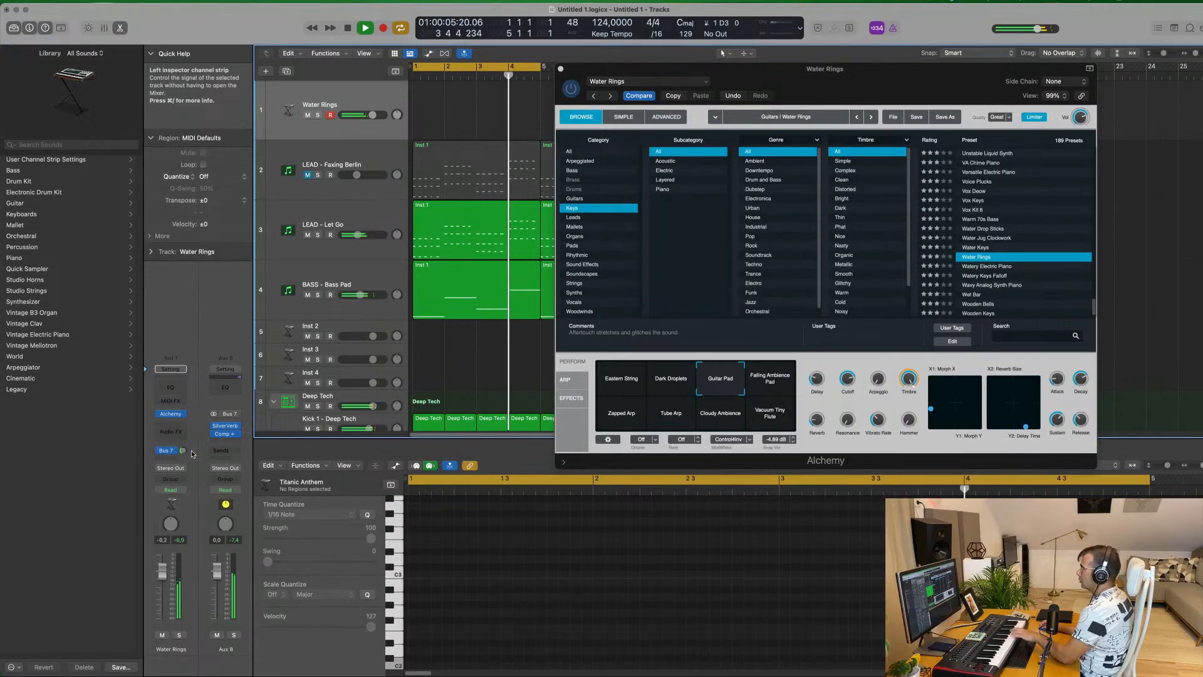
left_click(850, 377)
Try the Arpeggio, Hammer, Resonance and Reverb controls on the Guitar Pad sound and move the point on the Morph XY pad.
left_click_drag(878, 380, 880, 365)
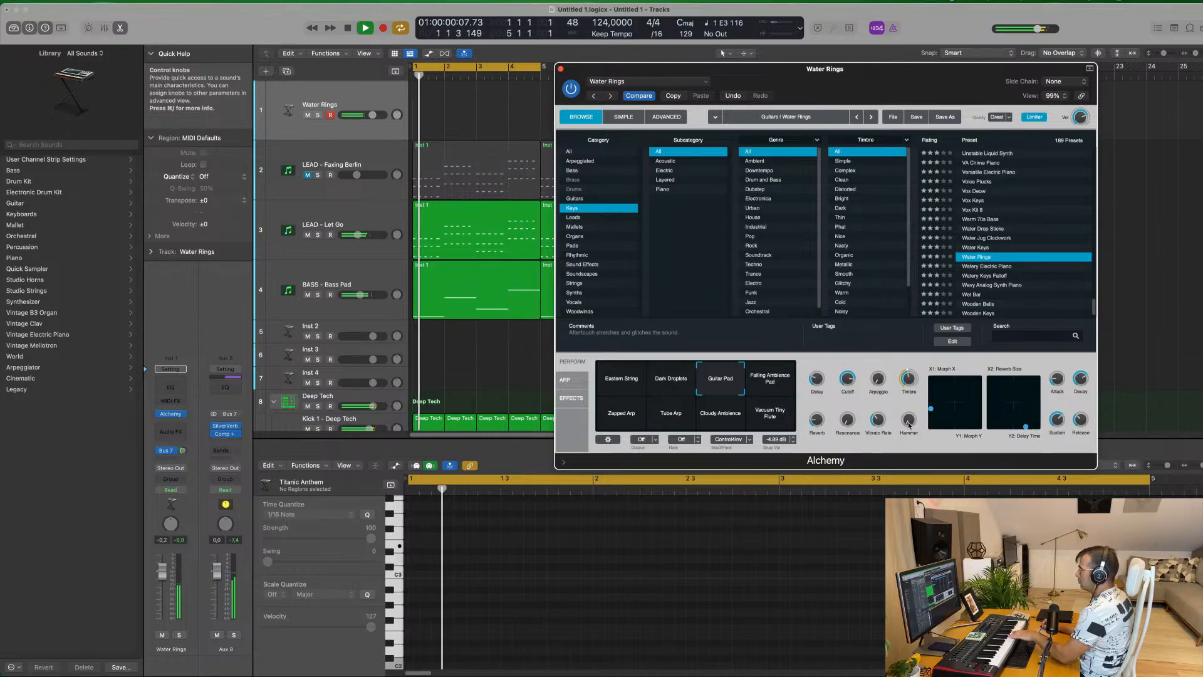
left_click_drag(910, 420, 911, 383)
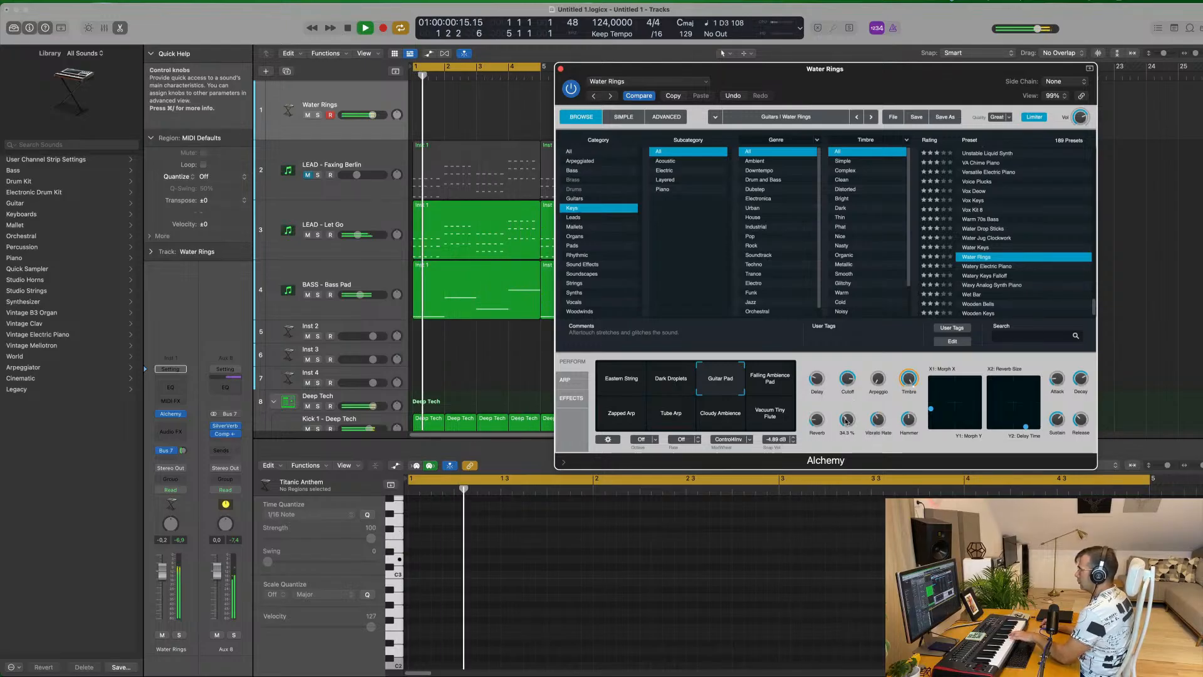
left_click_drag(849, 460, 848, 466)
left_click_drag(824, 420, 818, 355)
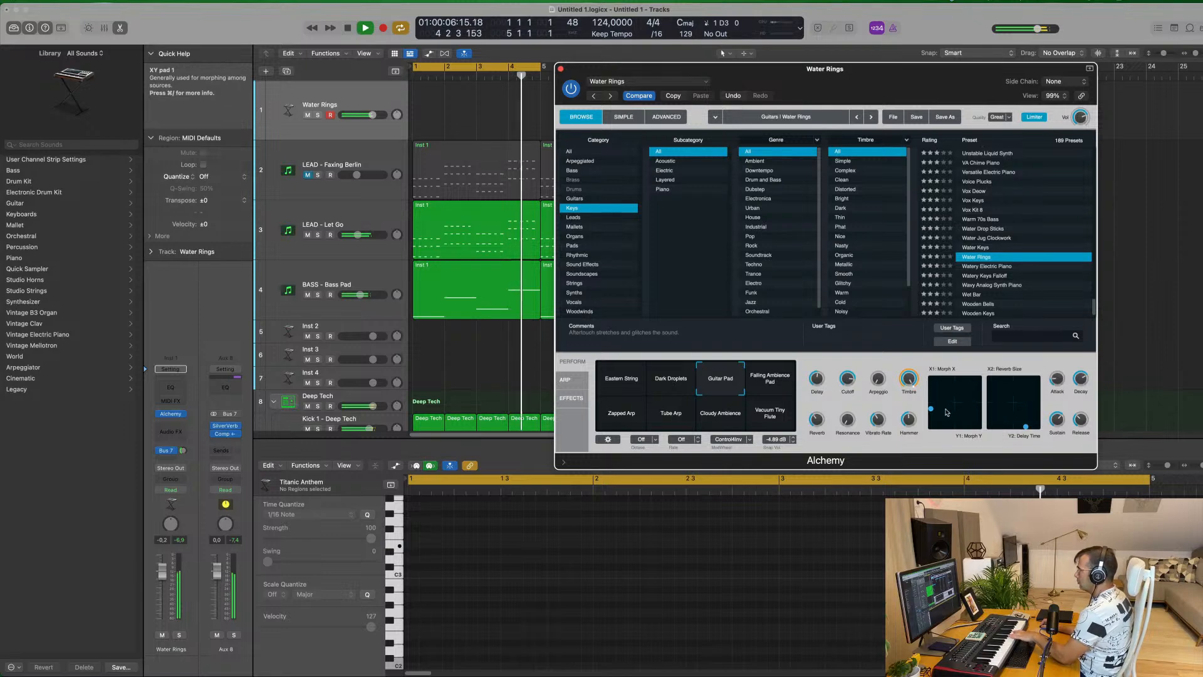
left_click_drag(965, 398, 931, 413)
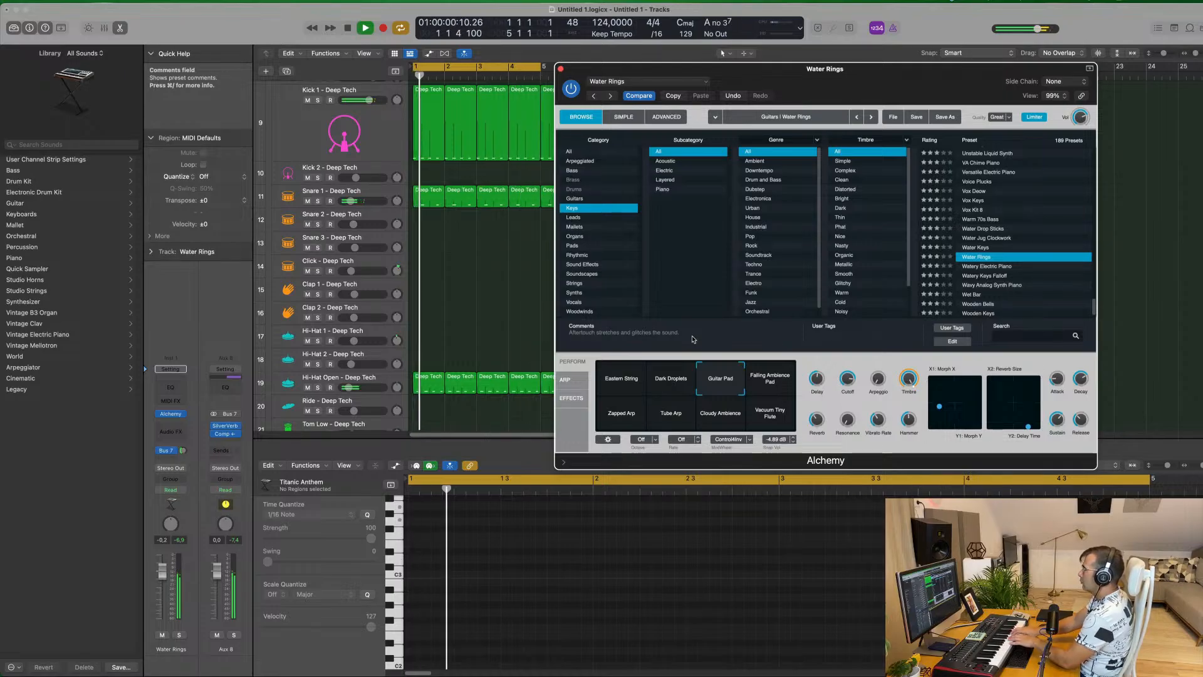
Audition the Watery Electric Piano, Wavy Analog Synth Piano and Wooden Keys presets, and load 80s Digital Piano.
scroll(1006, 269, "down", 1)
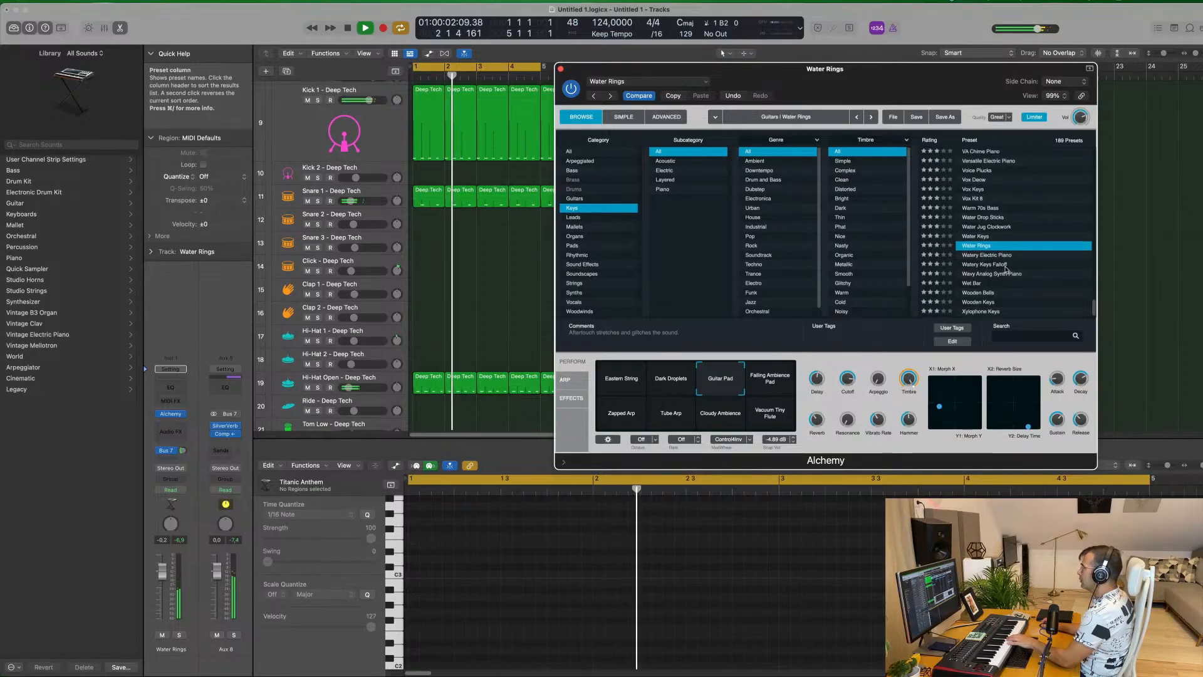
left_click(988, 255)
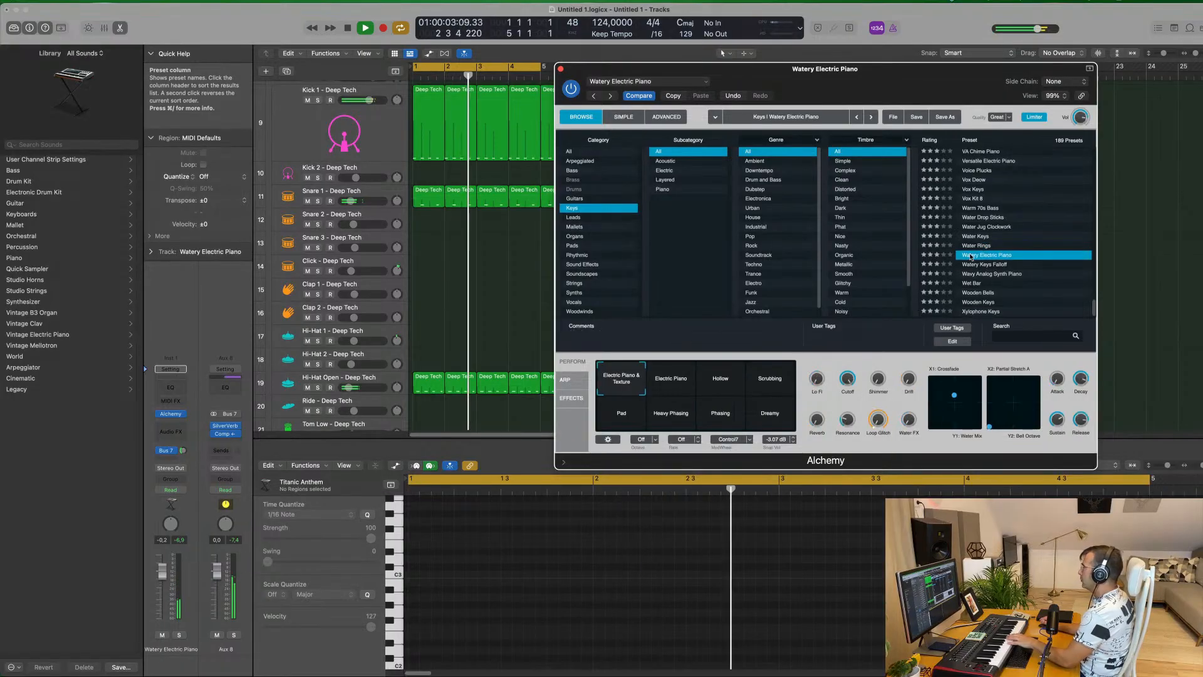
left_click(999, 274)
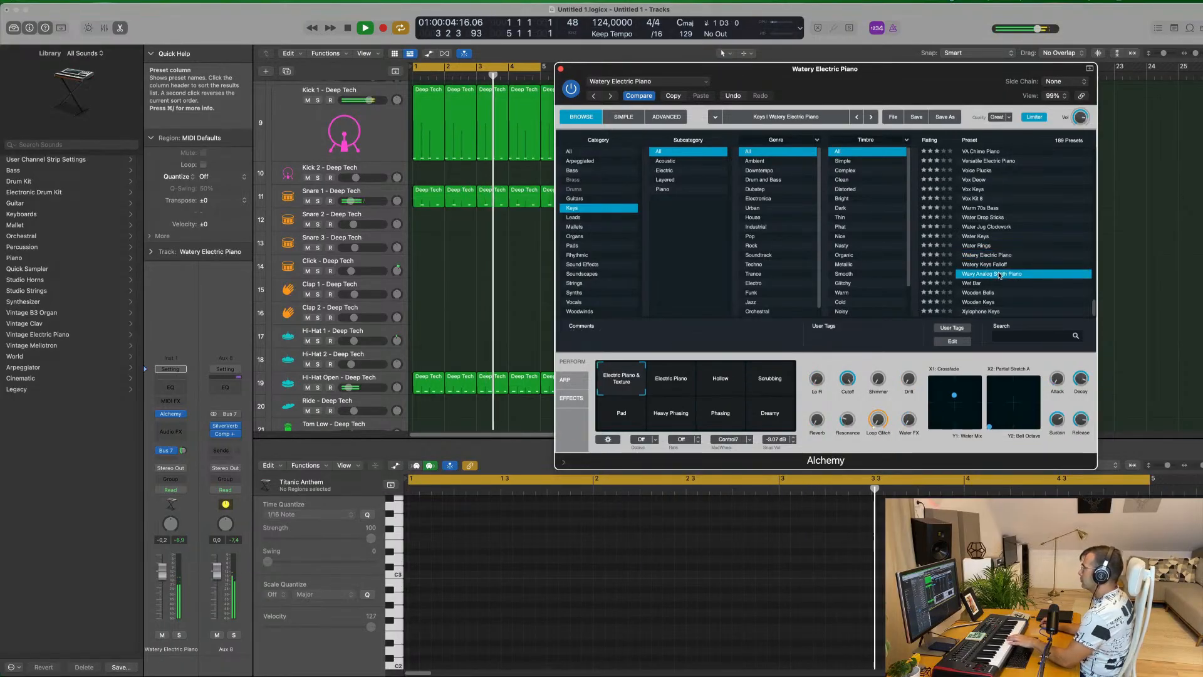
left_click(981, 303)
scroll(1025, 268, "up", 20)
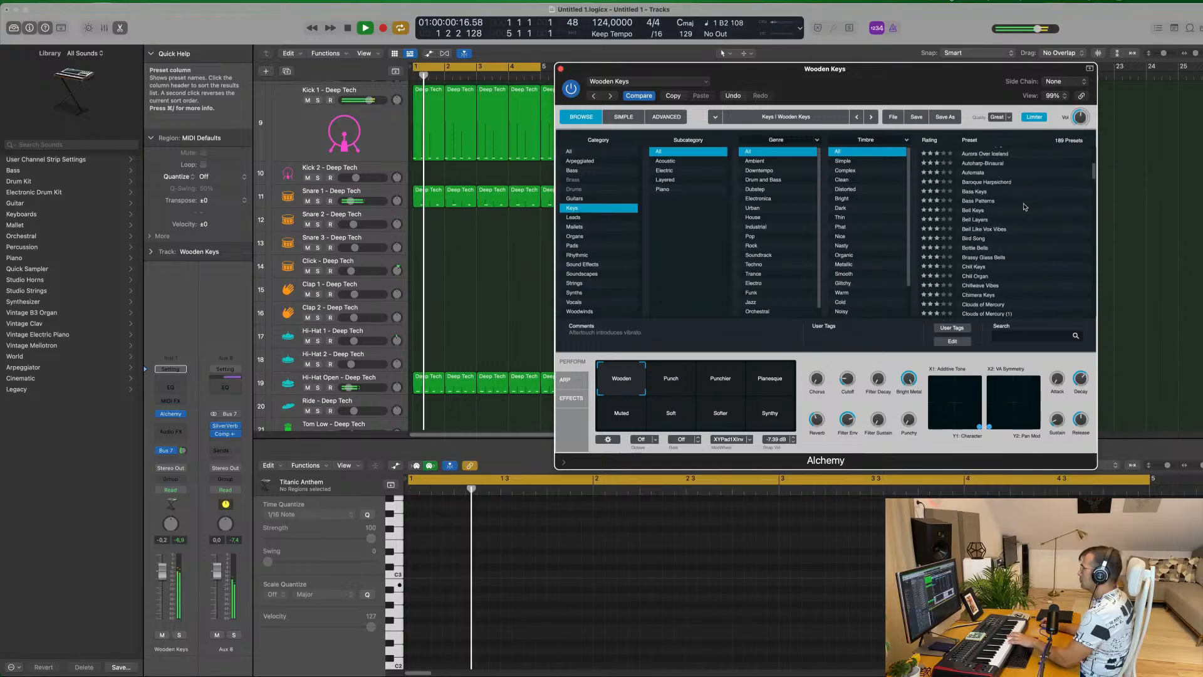
left_click(981, 161)
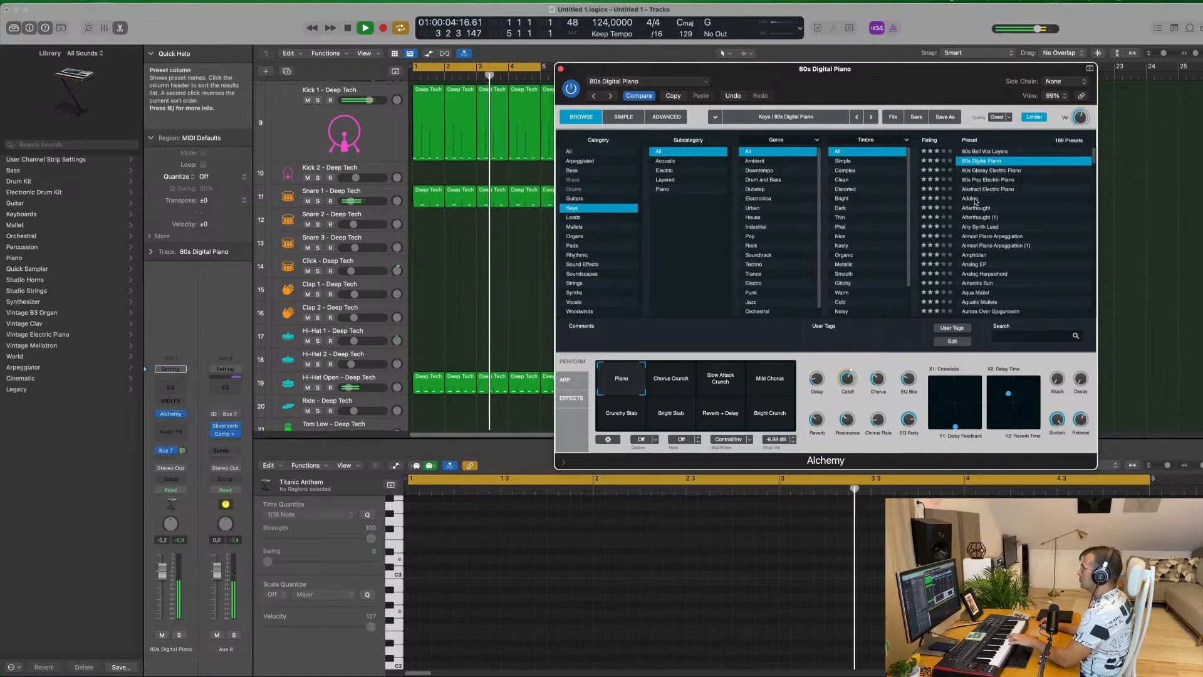
Audition Alchemy's Adding and Airy Synth Lead presets, trying the Dark & Swirly Pad, Simple 80s and Rich Decay snapshots of the latter.
left_click(976, 199)
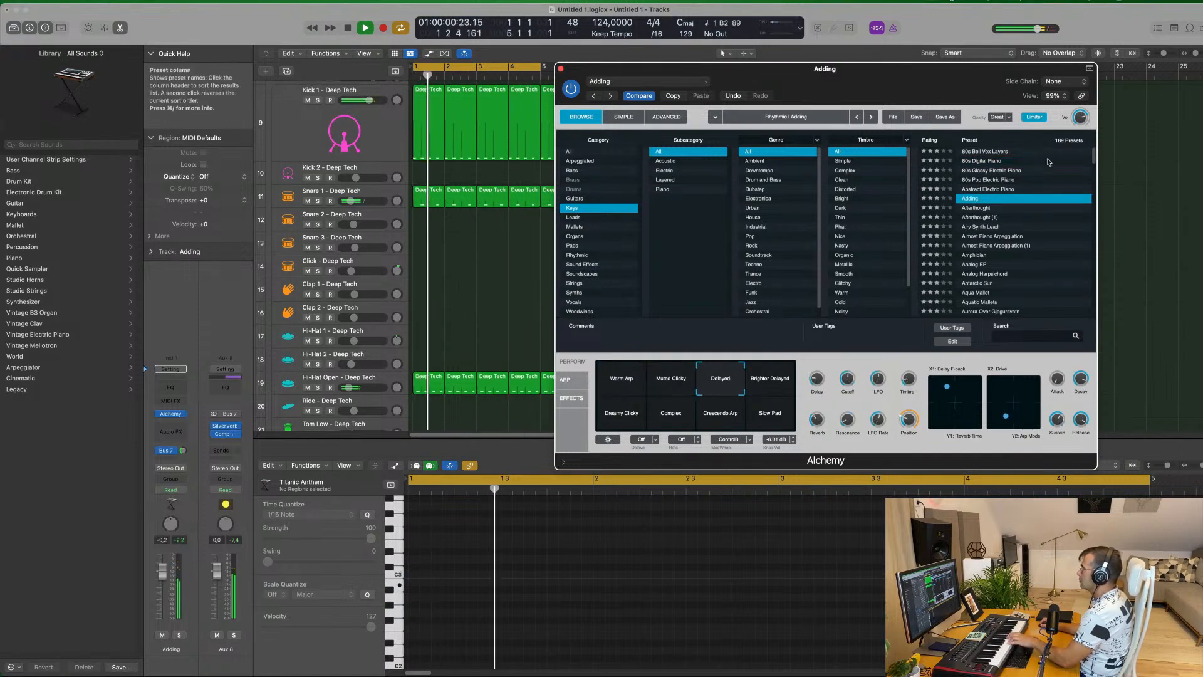
left_click(982, 226)
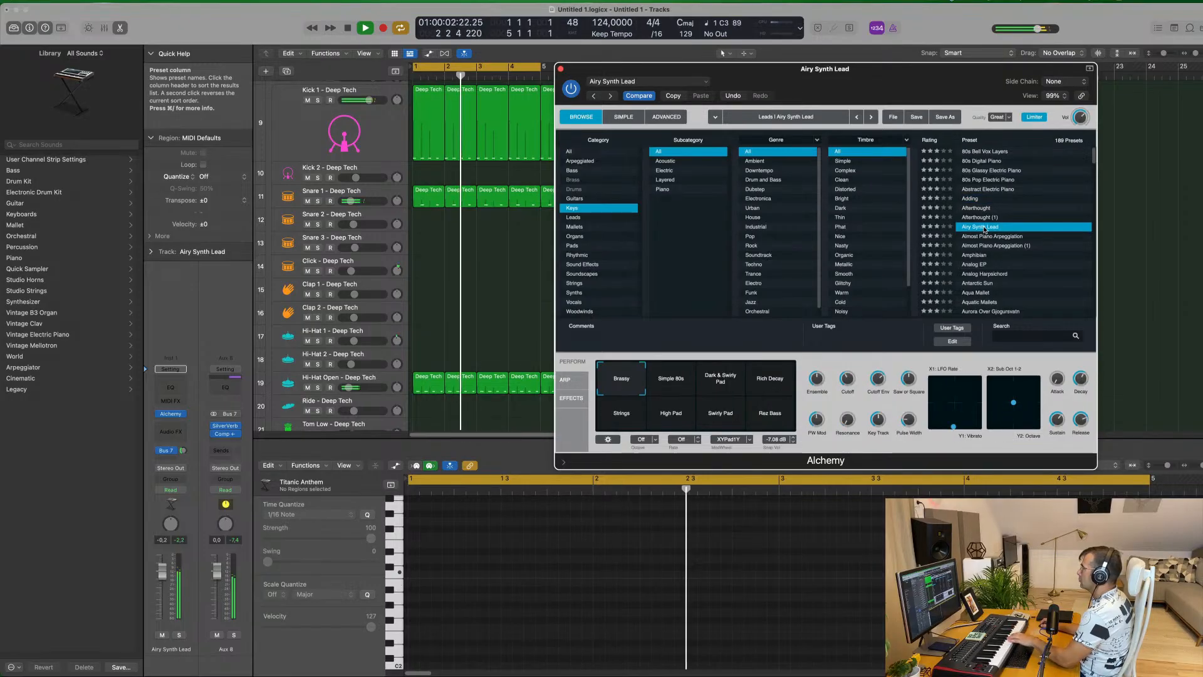
left_click(716, 383)
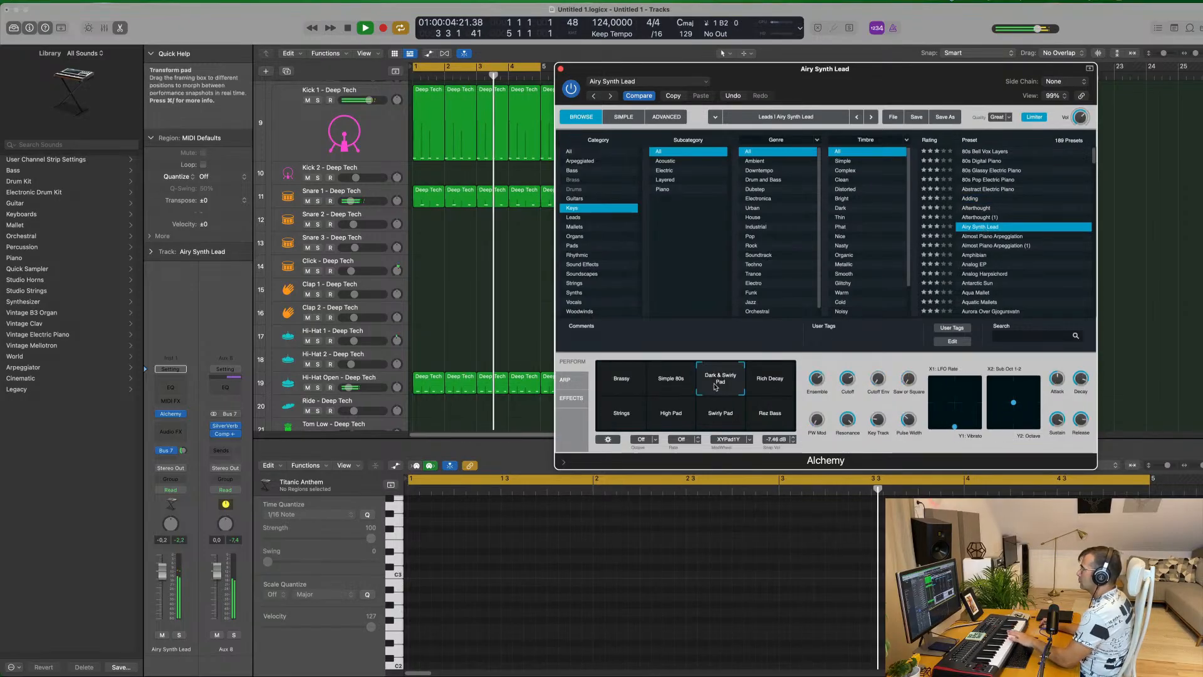
left_click(674, 388)
left_click(768, 385)
Audition the Almost Piano Arpeggiation, Amphibian and Aqua Mallet presets in Alchemy, and load Automata.
left_click(1007, 236)
left_click(1010, 256)
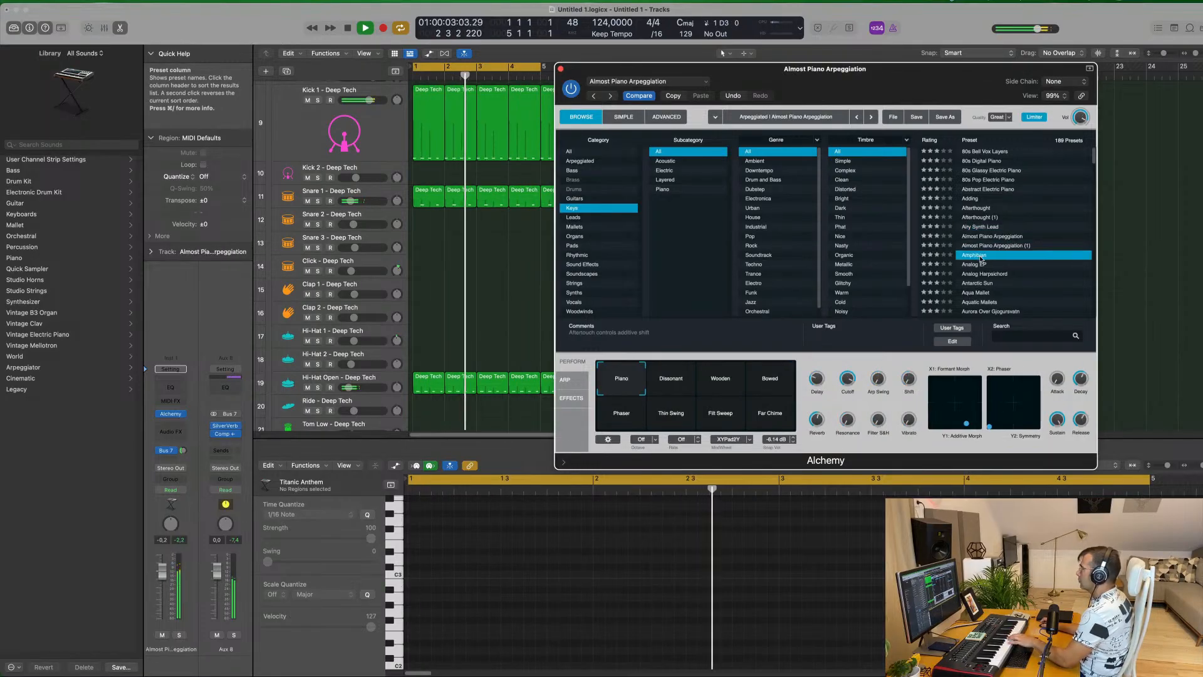
scroll(1038, 267, "down", 1)
scroll(1038, 268, "down", 2)
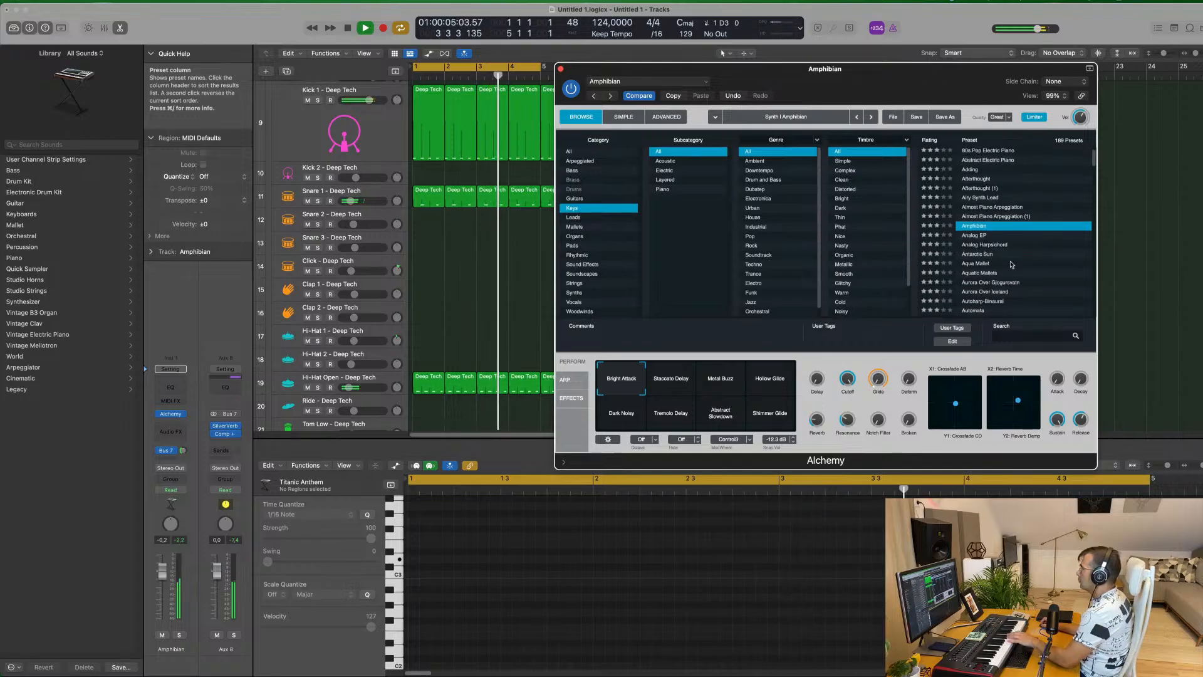
left_click(1028, 264)
scroll(1035, 264, "down", 7)
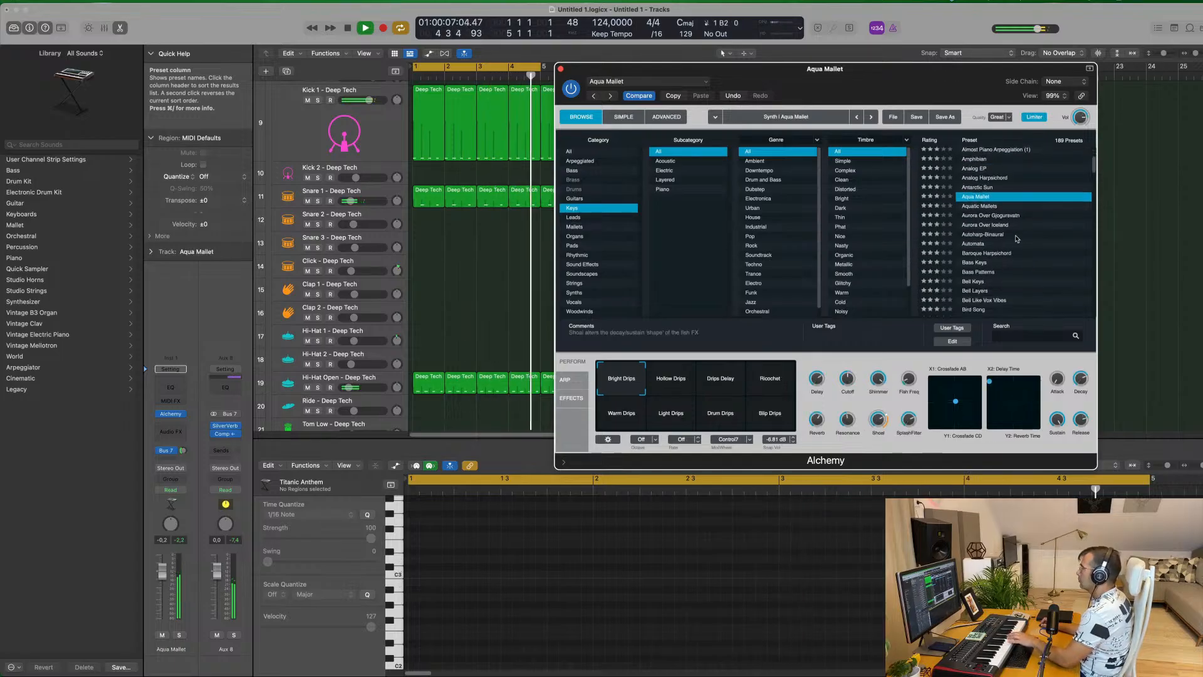
left_click(970, 244)
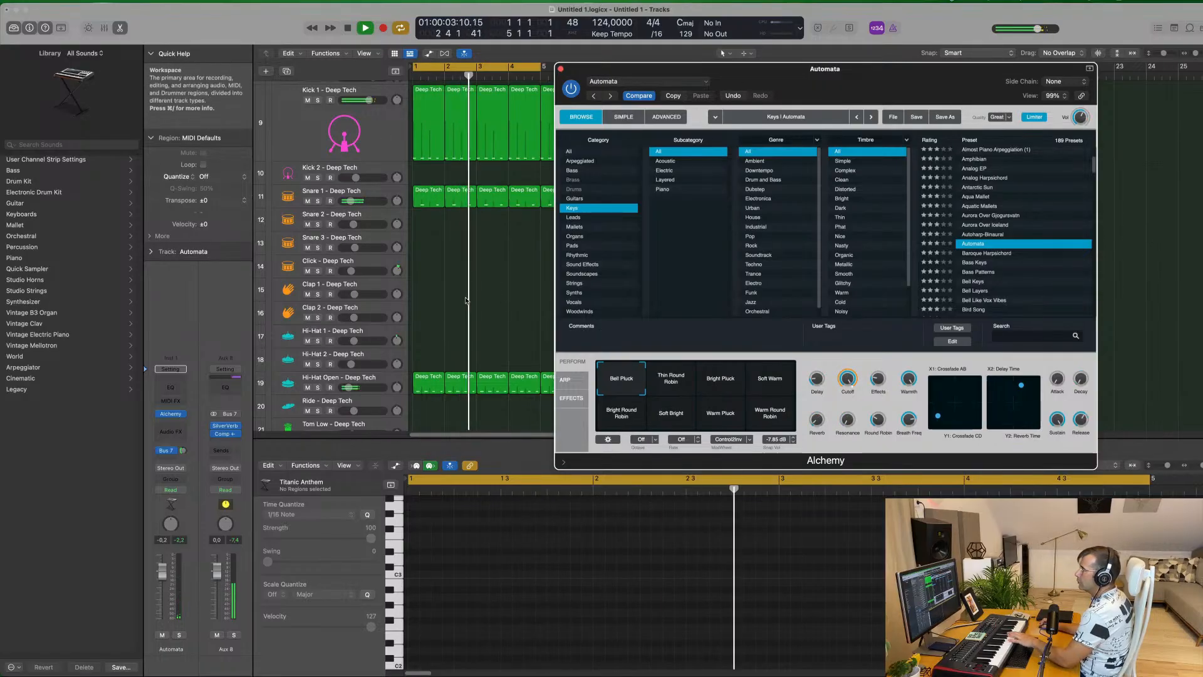
Duplicate the LEAD - Faxing Berlin track with its settings.
scroll(461, 293, "down", 2)
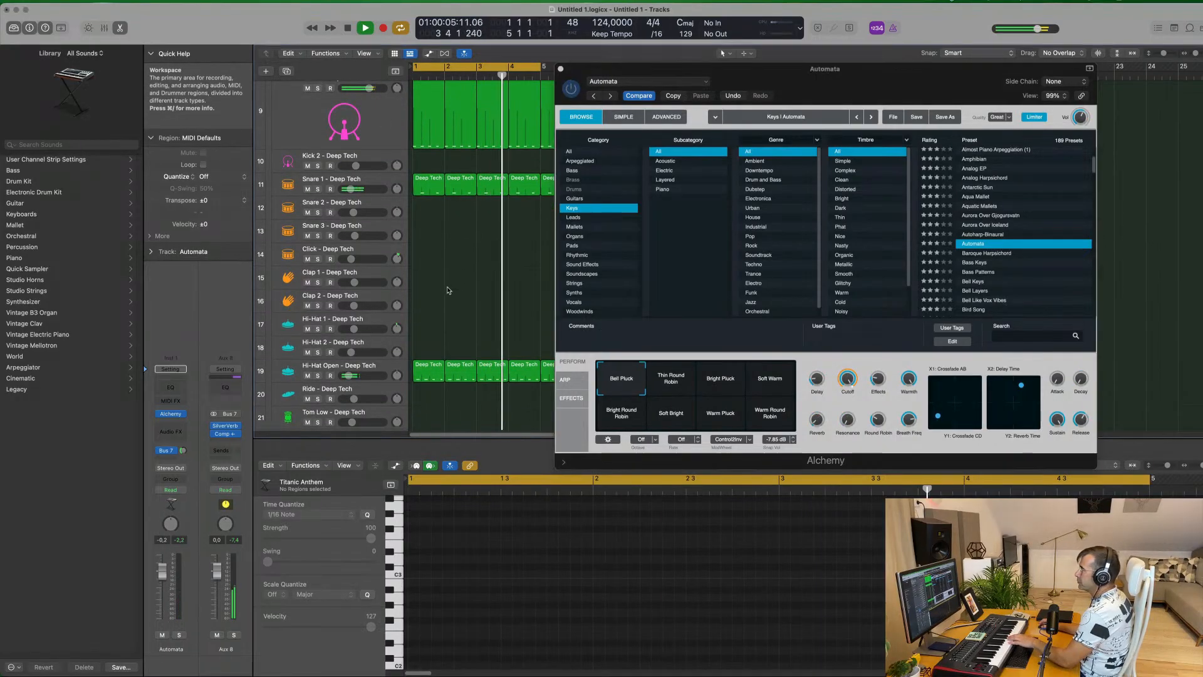
scroll(449, 288, "up", 15)
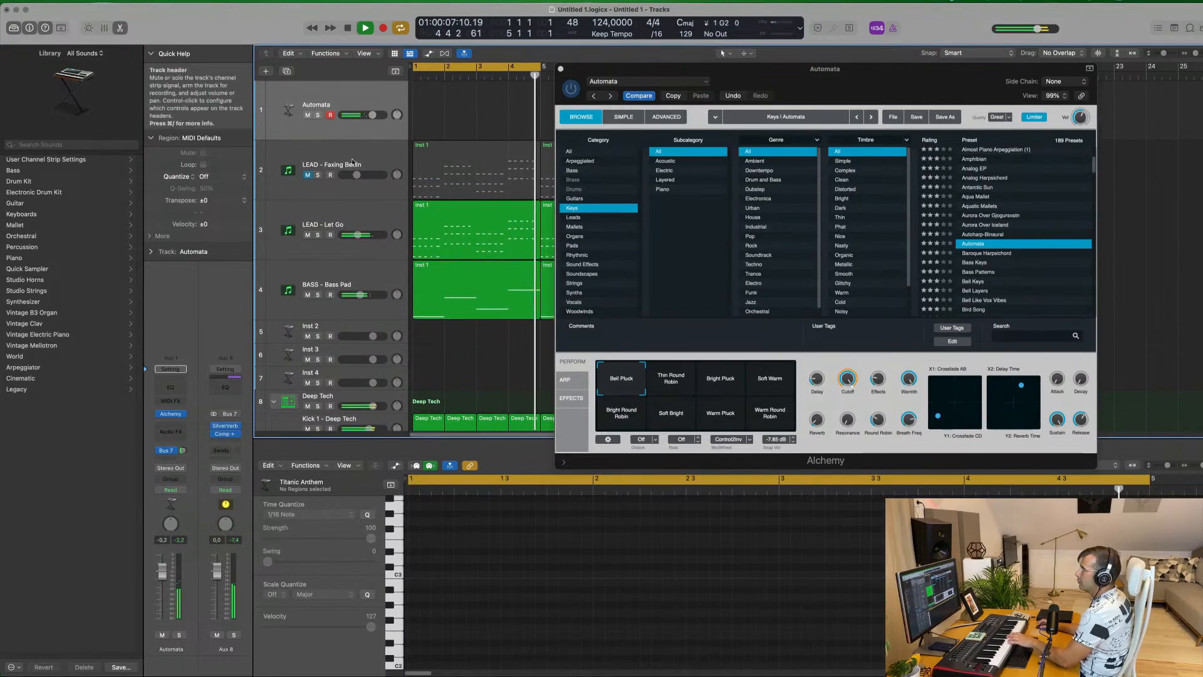
left_click(356, 154)
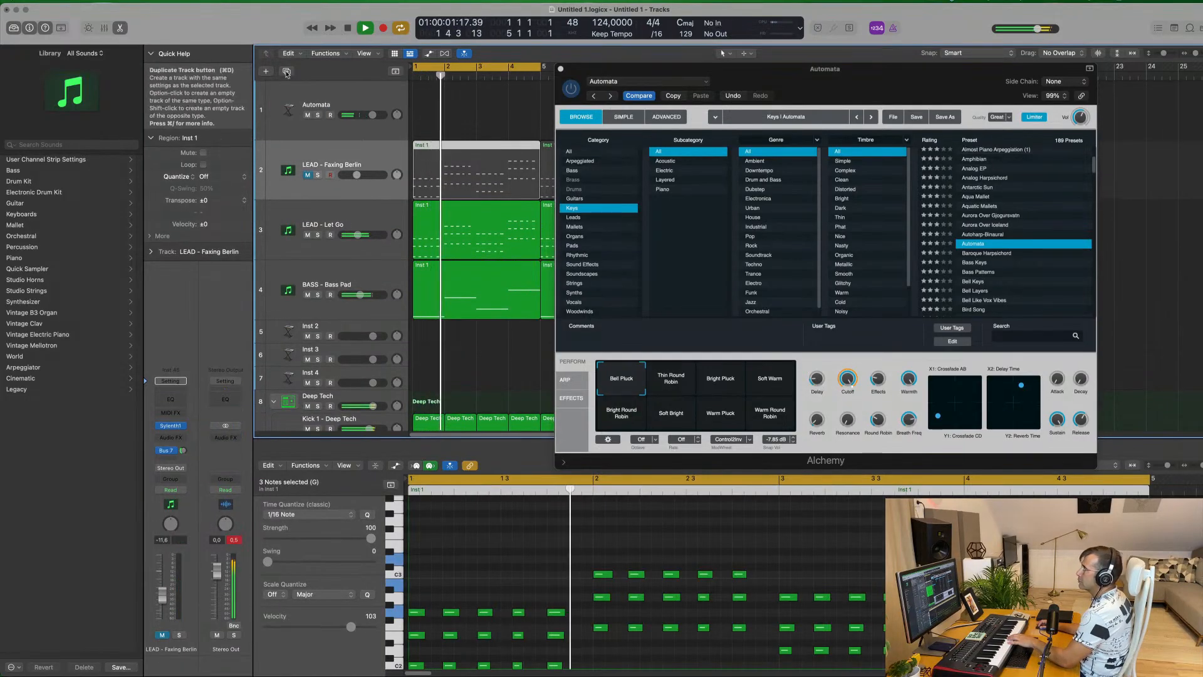
key("super+d")
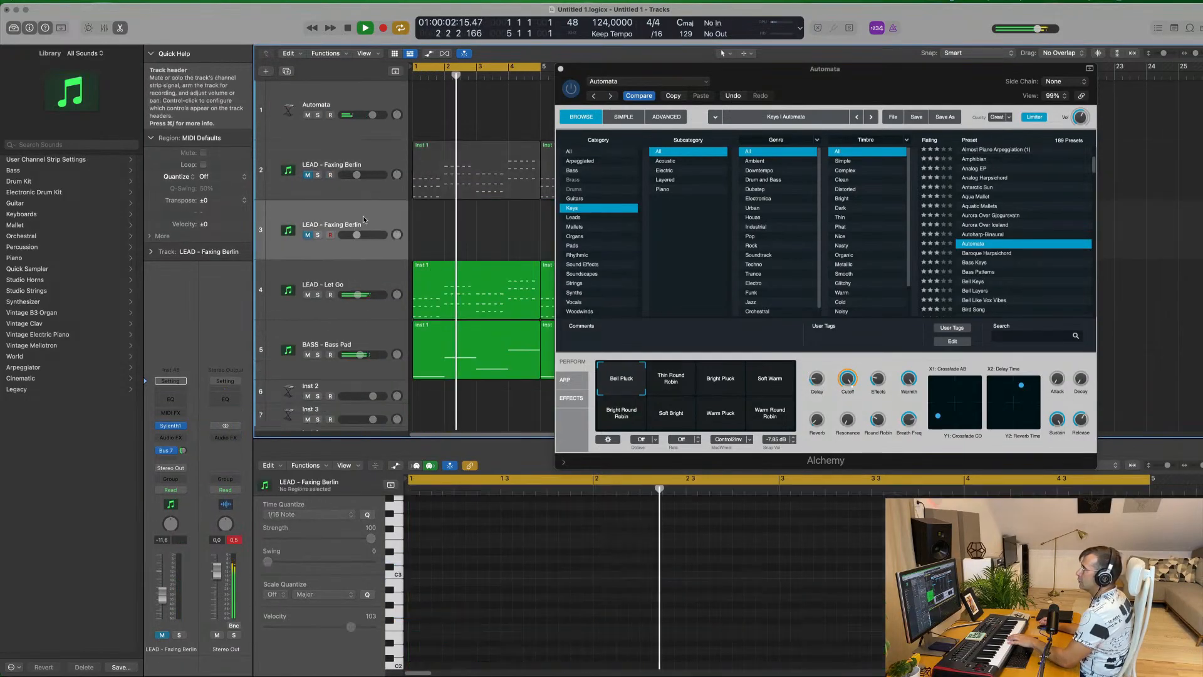
Load the PAD - Anjuna Pad preset in Sylenth1 on the duplicated track and move the plug-in window clear of the regions.
left_click(172, 426)
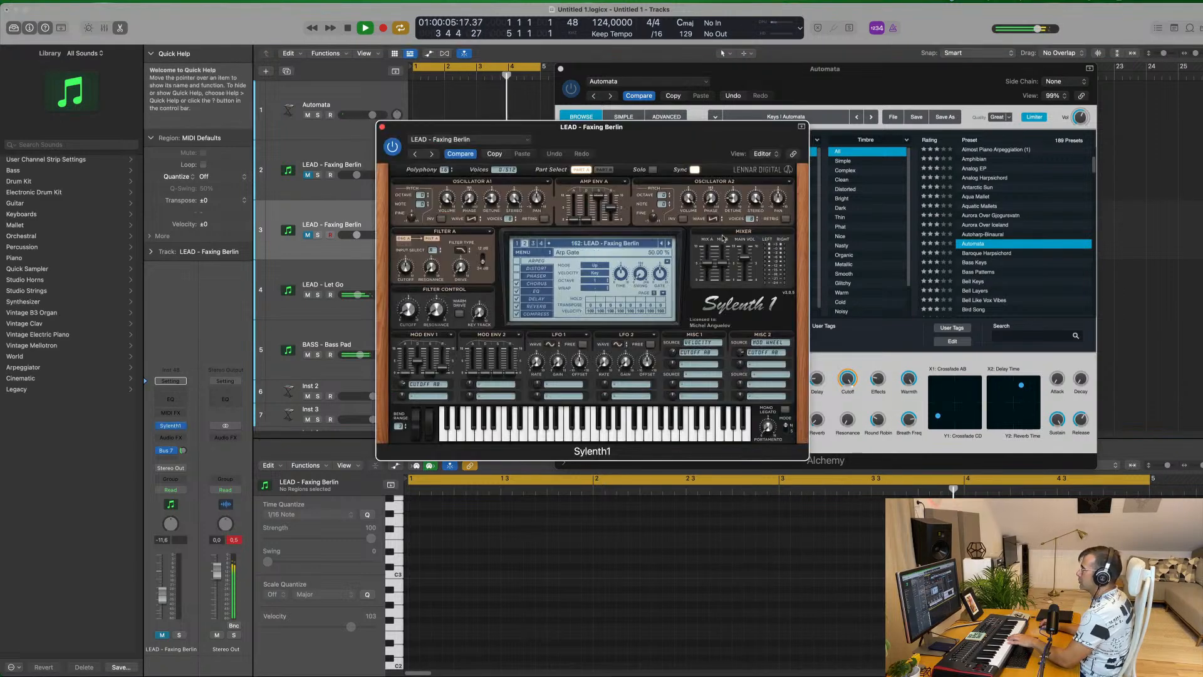
left_click(586, 243)
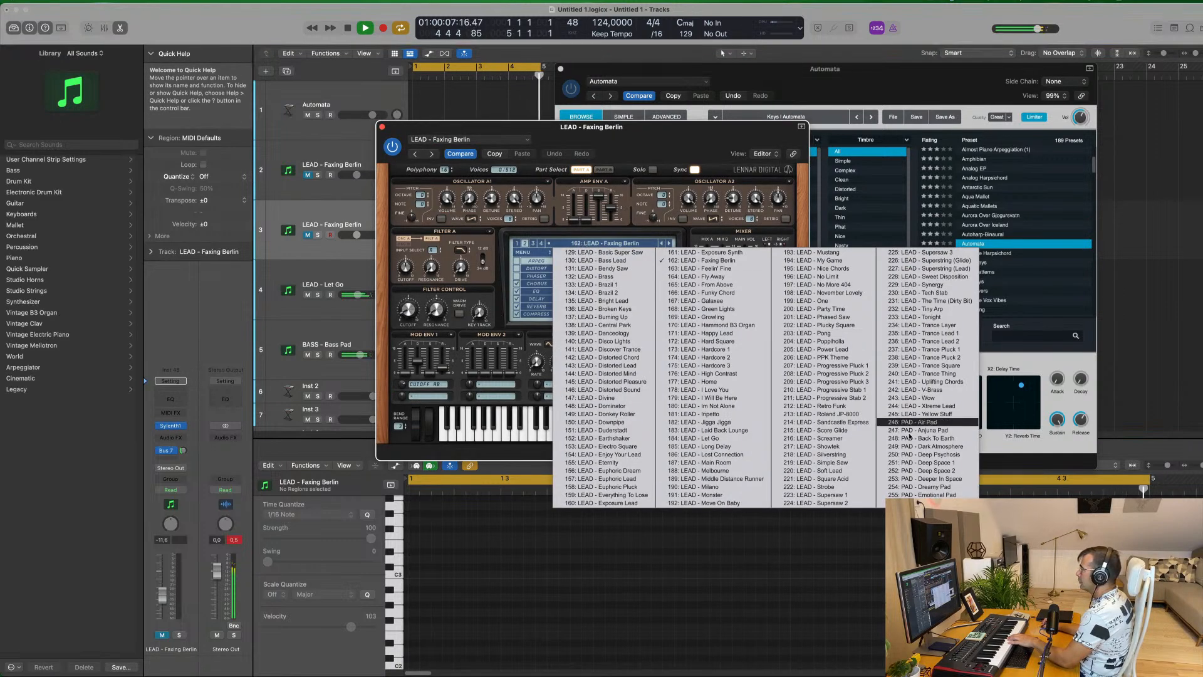
left_click(919, 431)
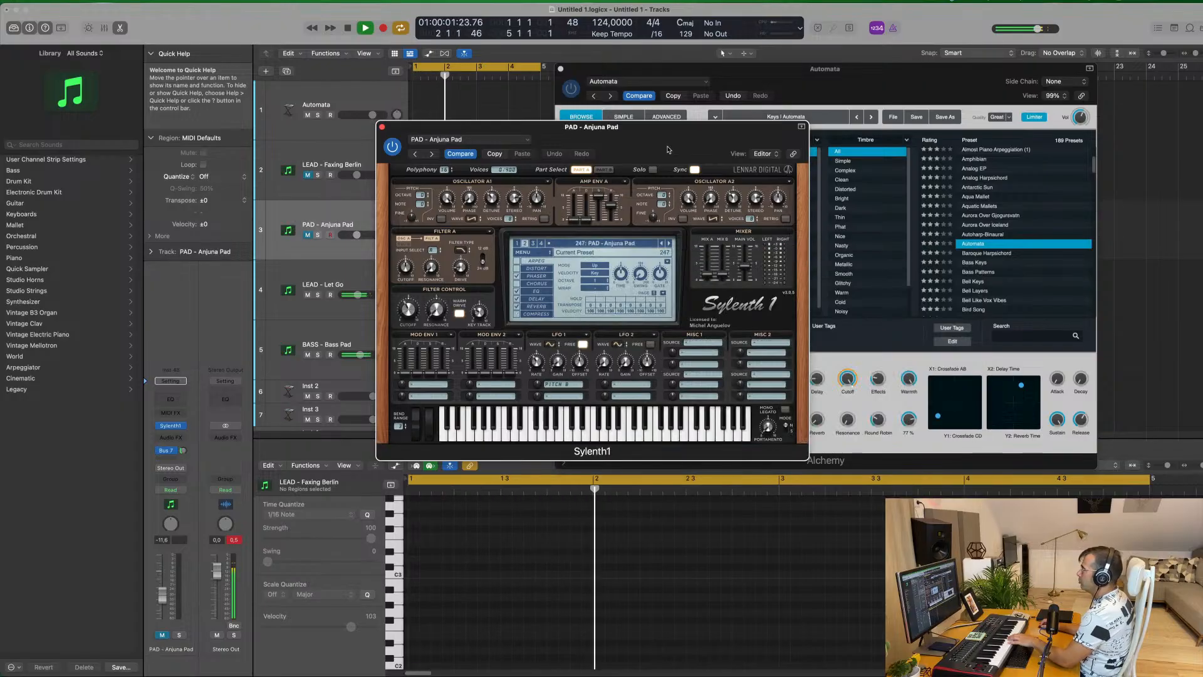
left_click_drag(665, 135, 878, 132)
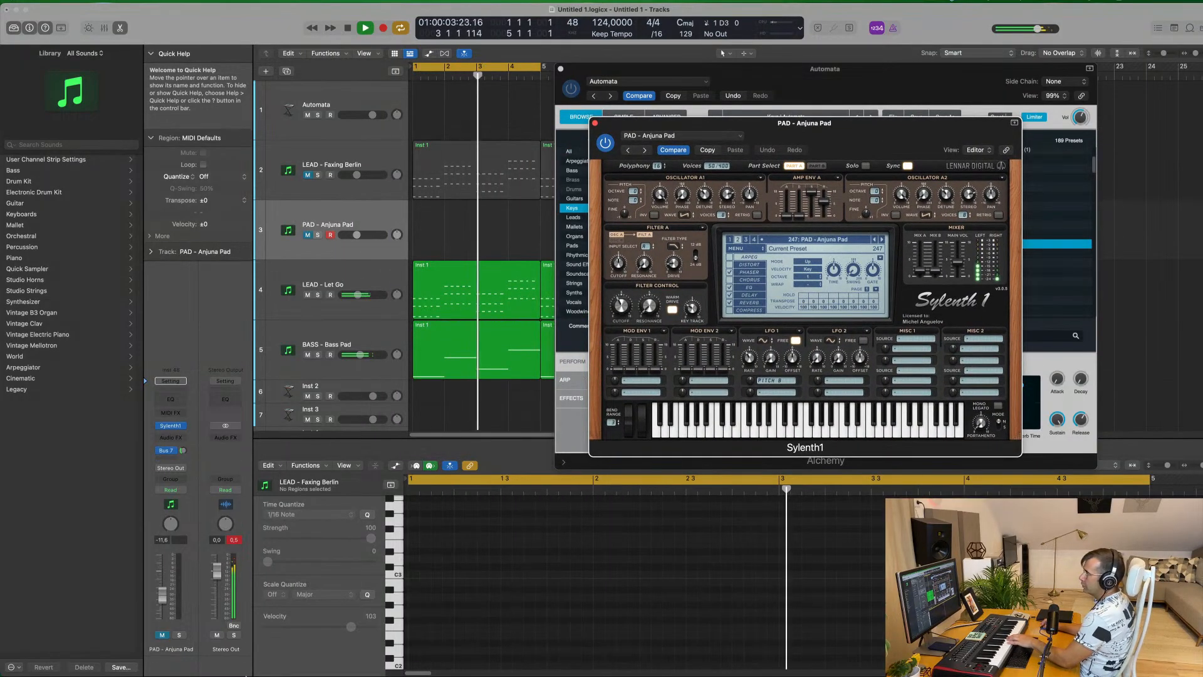
Unmute the Anjuna Pad track, adjust its Sylenth1 filter cutoff and Bus 7 send, and raise its volume.
left_click(162, 634)
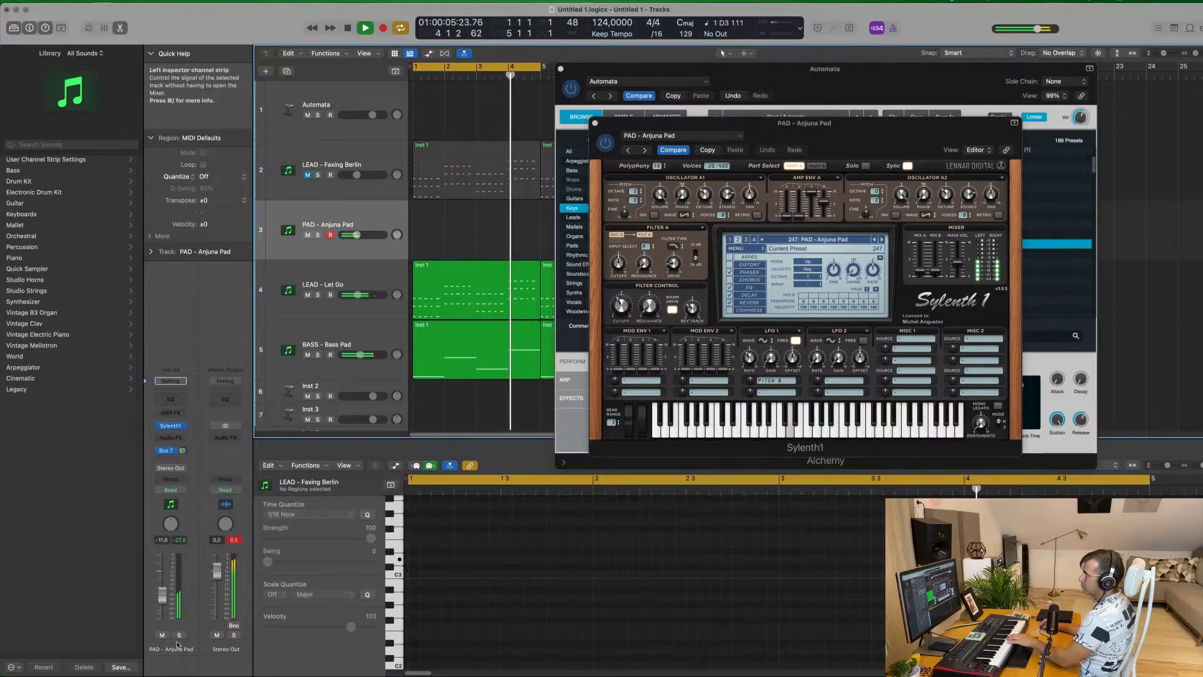
left_click_drag(620, 305, 620, 299)
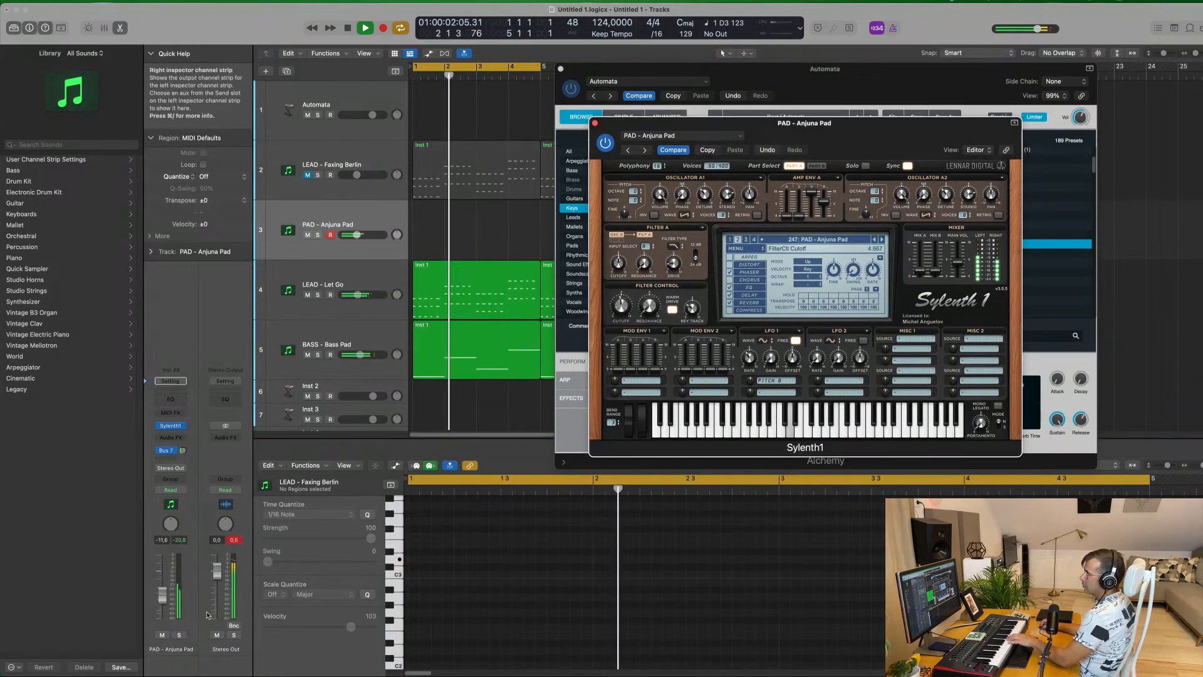
left_click_drag(163, 595, 166, 588)
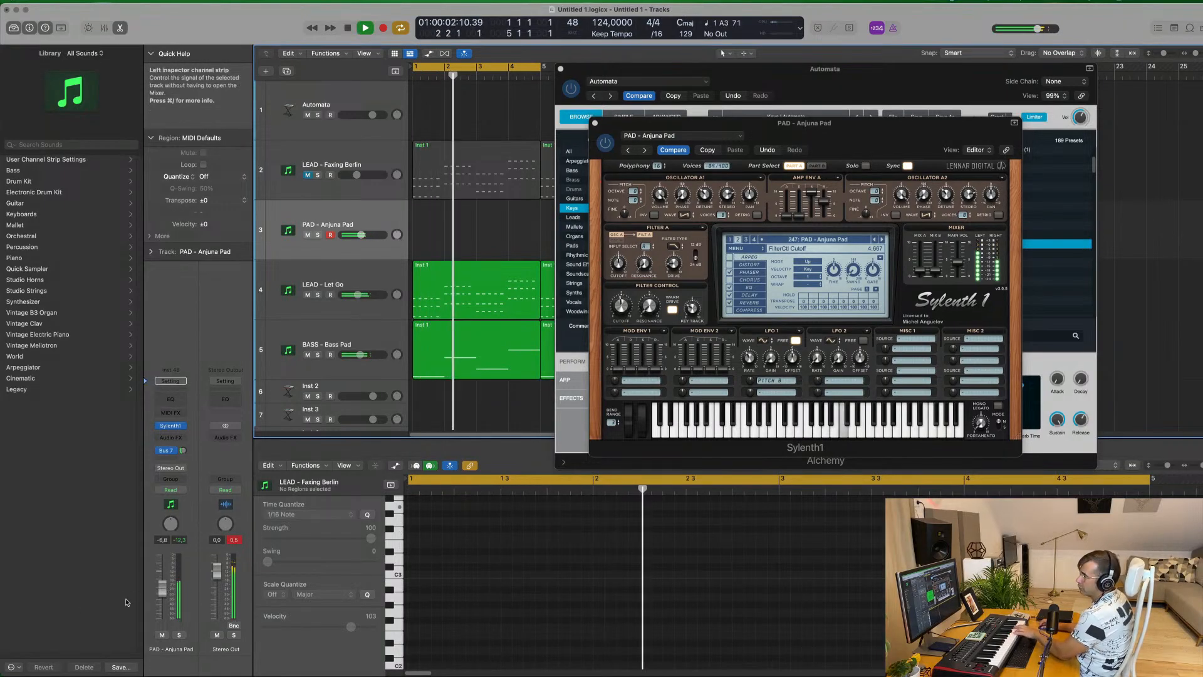
left_click_drag(183, 453, 186, 444)
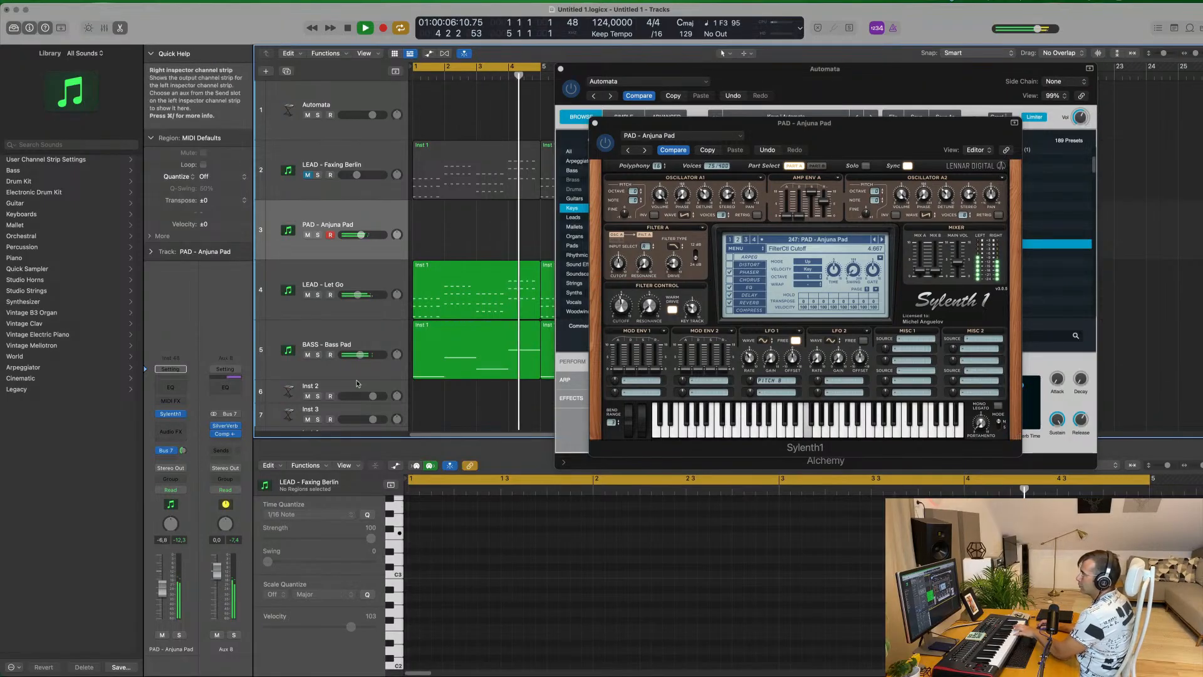
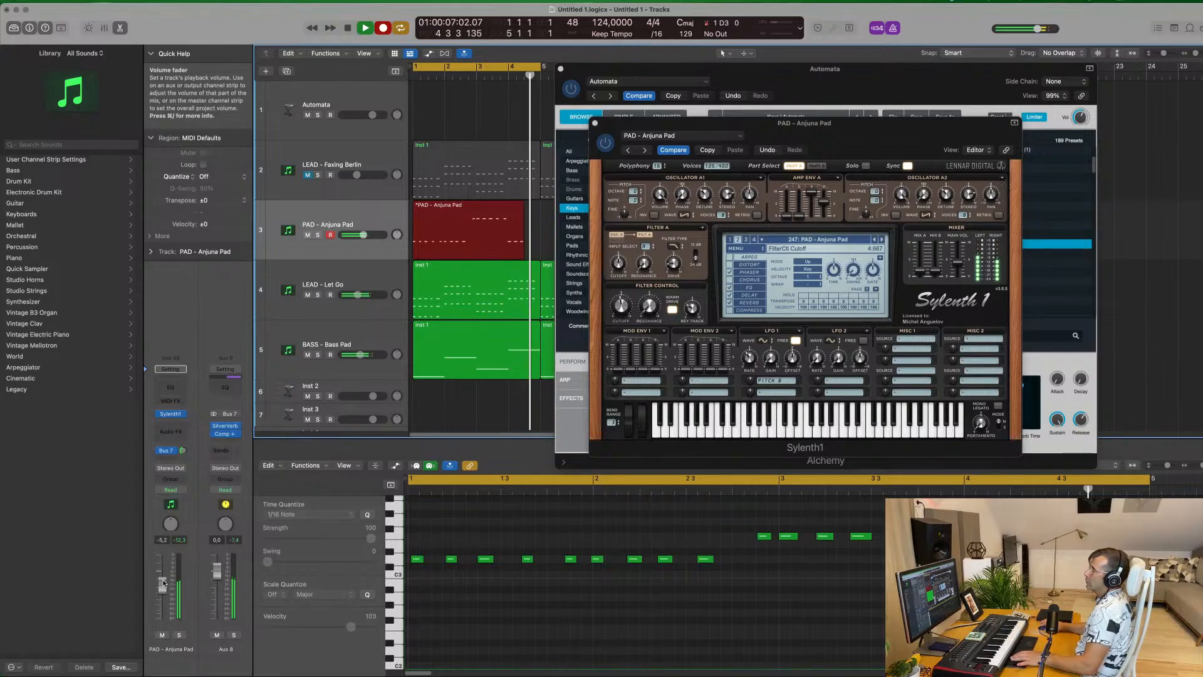
Stop recording the Anjuna Pad part, delete the notes after the first bar and play back the remaining five.
key("space")
left_click_drag(744, 523, 885, 580)
key("space")
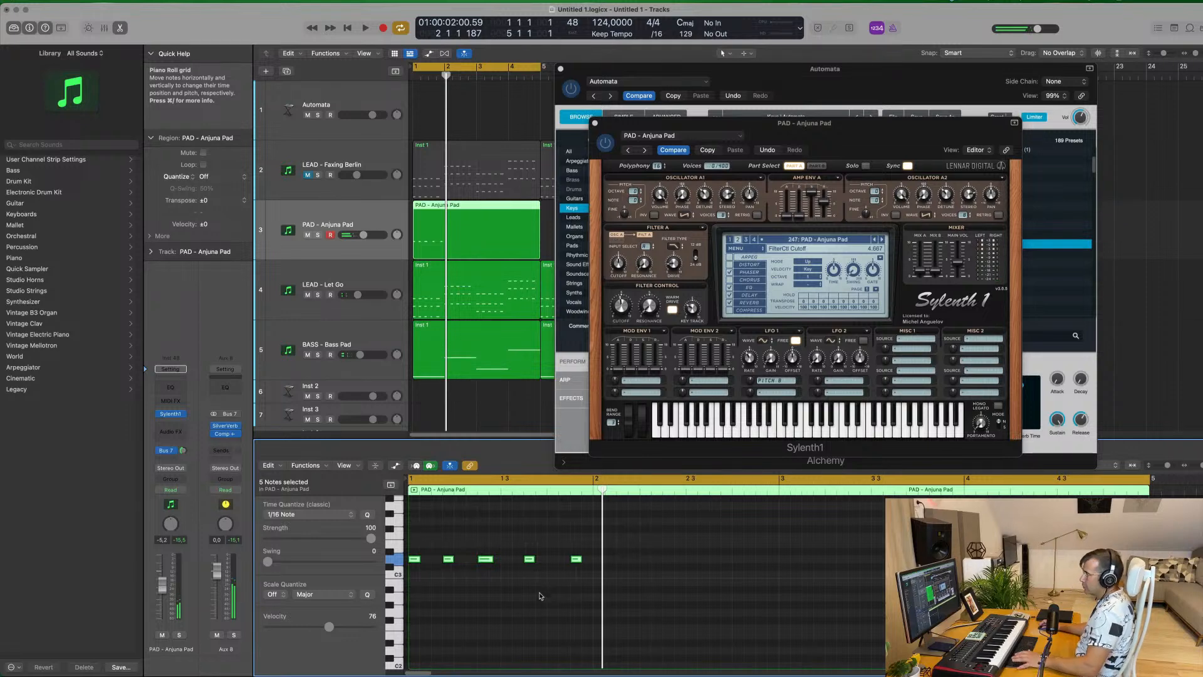
left_click(526, 606)
key("space")
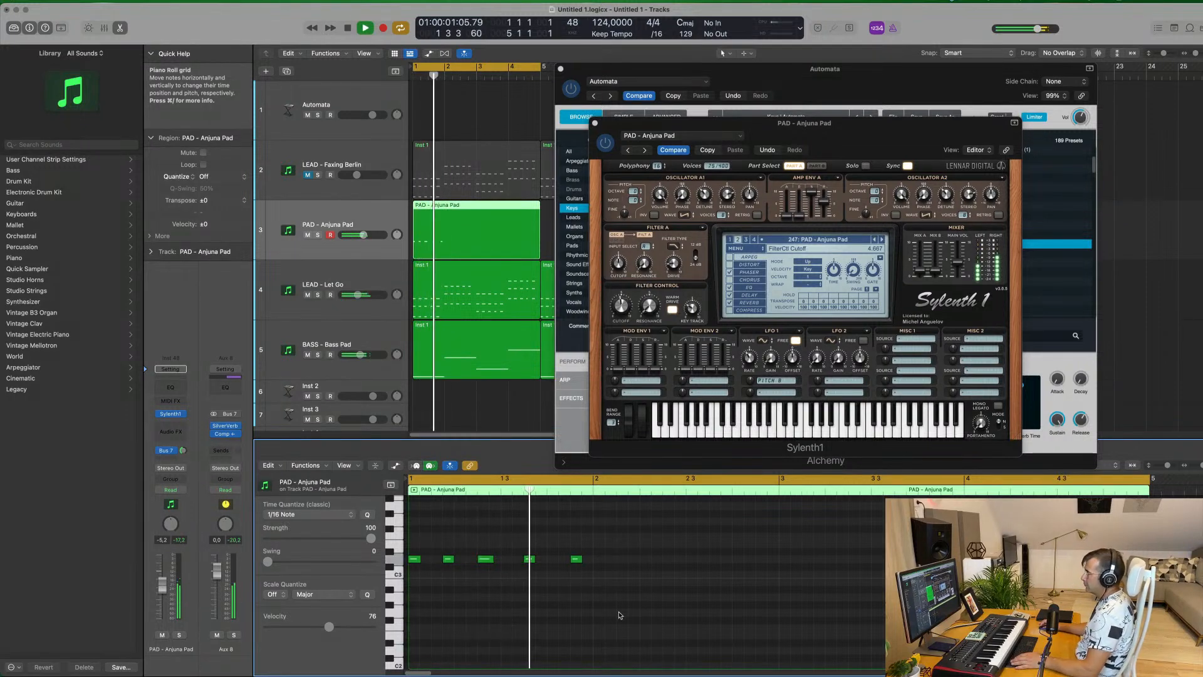
Copy the one-bar note pattern of the Anjuna Pad region across the remaining bars to fill all four bars.
mouse_move(614, 554)
left_mouse_down()
mouse_move(410, 563)
mouse_move(612, 561)
left_mouse_up()
key("super+a")
left_click_drag(416, 561, 783, 565)
key("space")
scroll(684, 612, "down", 2)
left_click(671, 616)
scroll(657, 618, "down", 2)
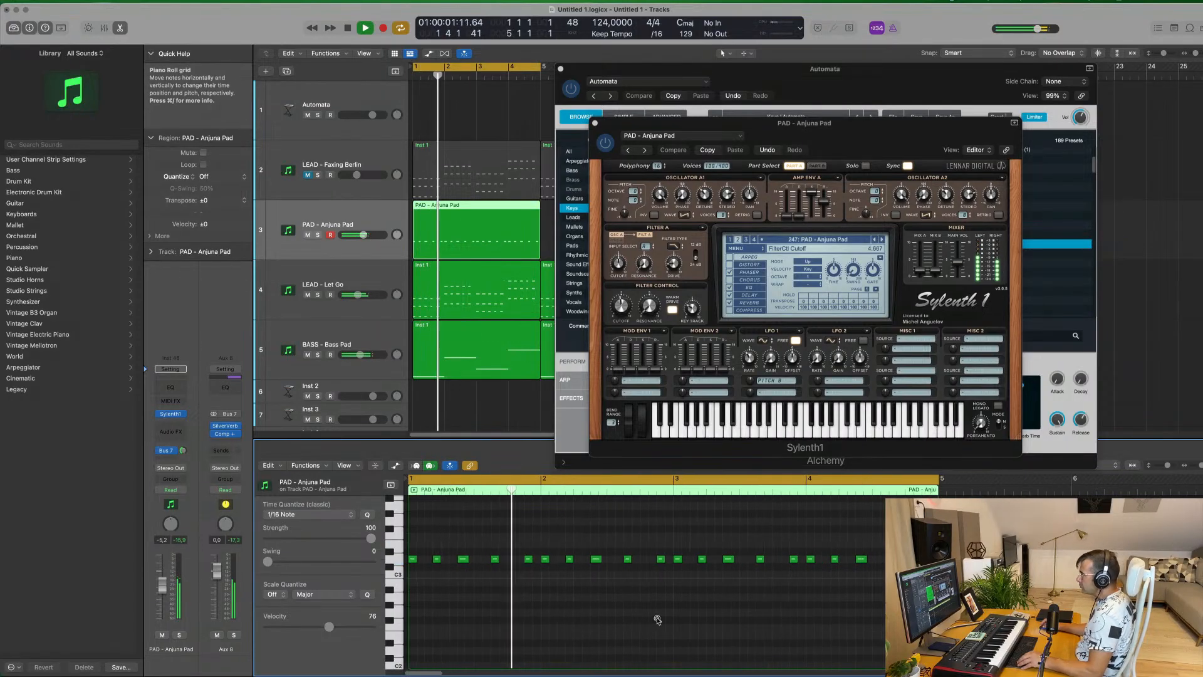
Play the pad part, lower the Release of Amp Env A in Sylenth1 and adjust the Filter A Cutoff.
key("space")
key("space")
key("space")
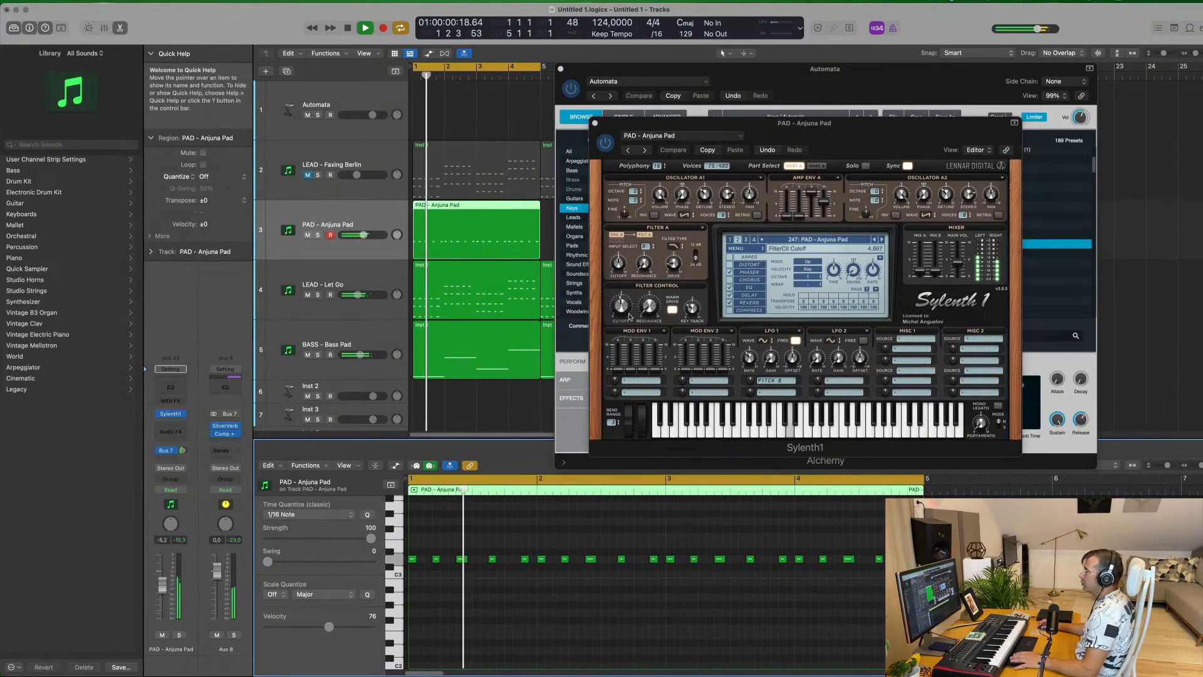
mouse_move(826, 201)
left_mouse_down()
mouse_move(812, 215)
mouse_move(824, 217)
mouse_move(814, 199)
mouse_move(830, 181)
mouse_move(827, 223)
left_mouse_up()
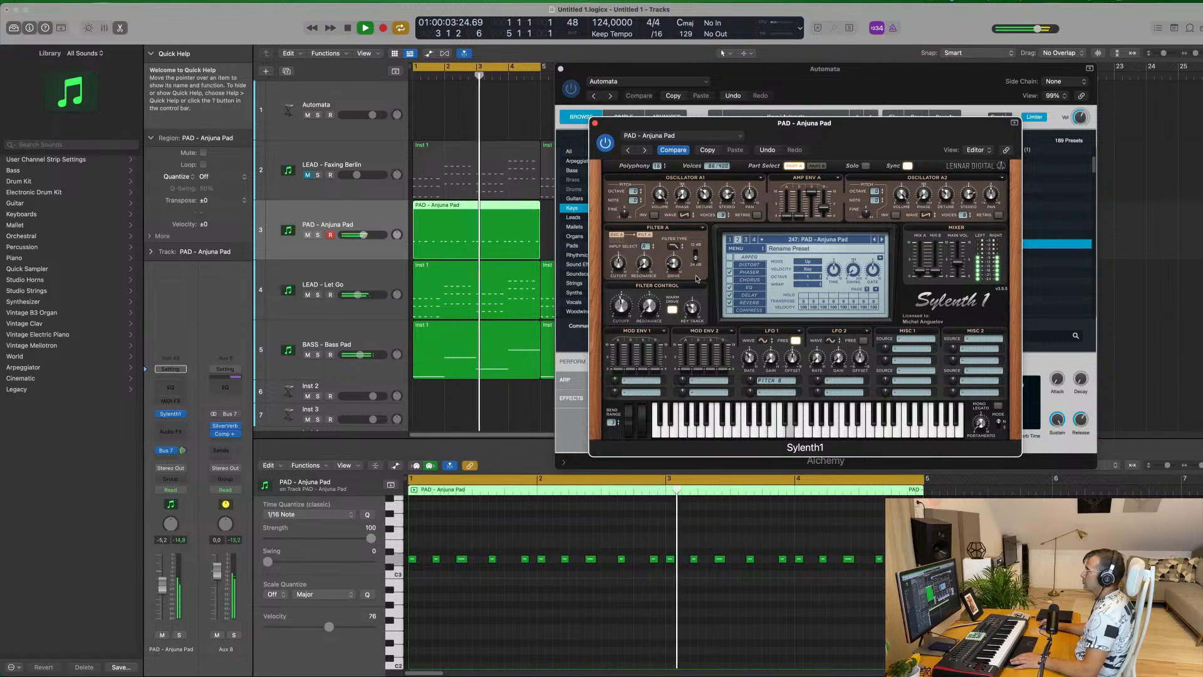
left_click_drag(619, 275, 624, 291)
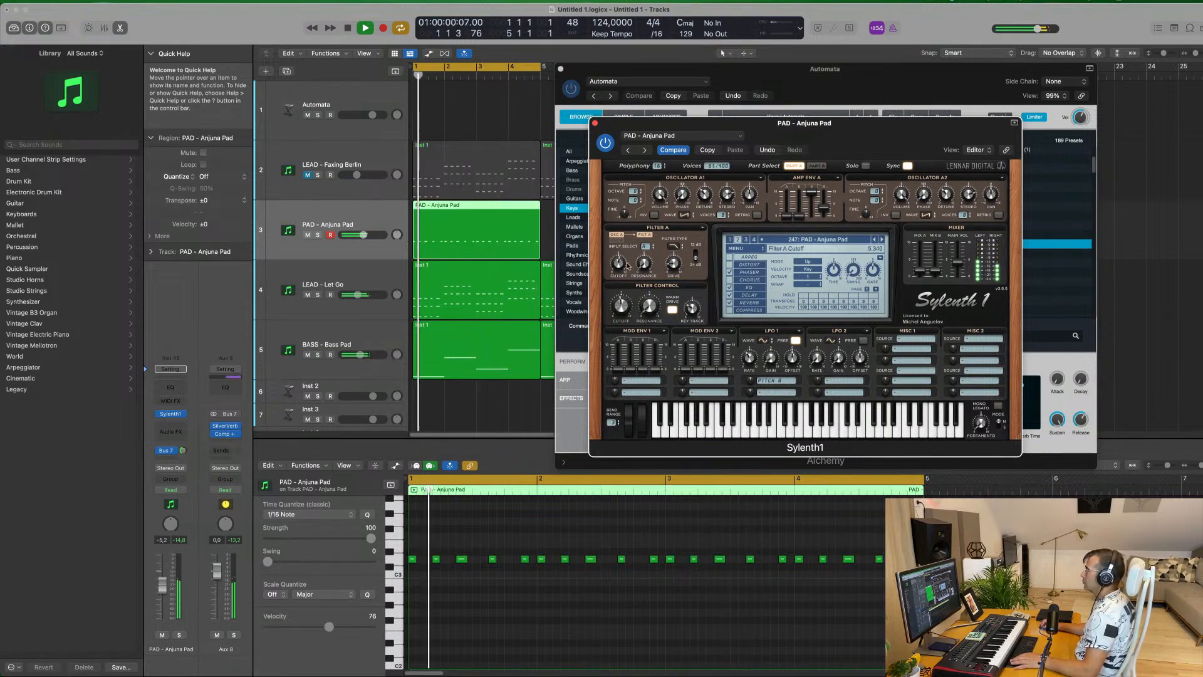
Adjust the Release of Amp Env B on Part B, and fine-tune the Release of Amp Env A on Part A.
left_click(816, 166)
mouse_move(823, 205)
left_mouse_down()
mouse_move(824, 240)
mouse_move(813, 194)
left_mouse_up()
left_click(794, 166)
left_click(816, 166)
left_click(823, 214)
left_click(793, 166)
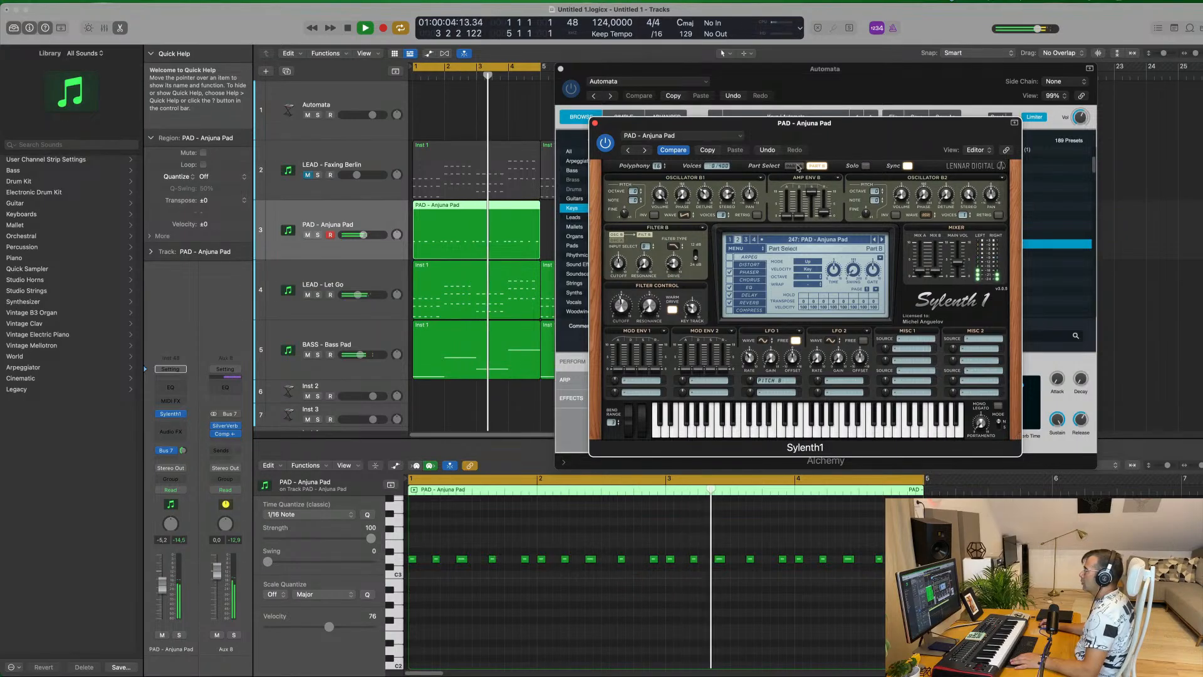
left_click_drag(826, 210, 827, 213)
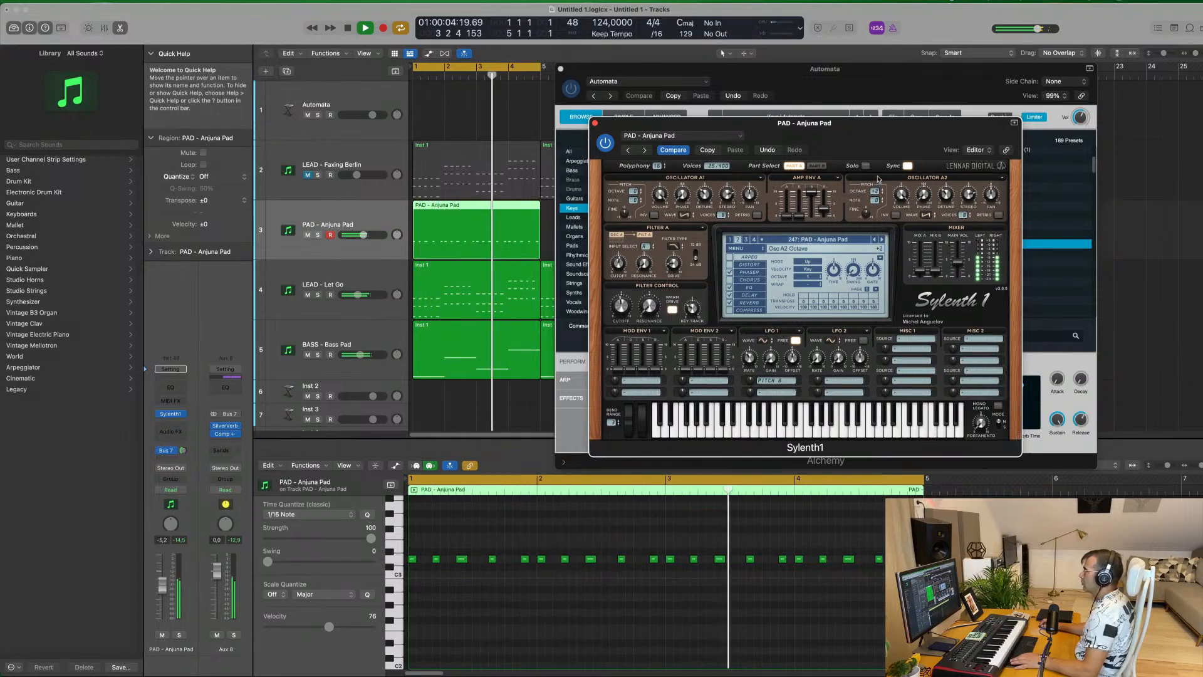
Try different octave settings on Oscillator A2 and adjust the Filter Control Cutoff of the Anjuna Pad sound.
left_click_drag(878, 183, 878, 199)
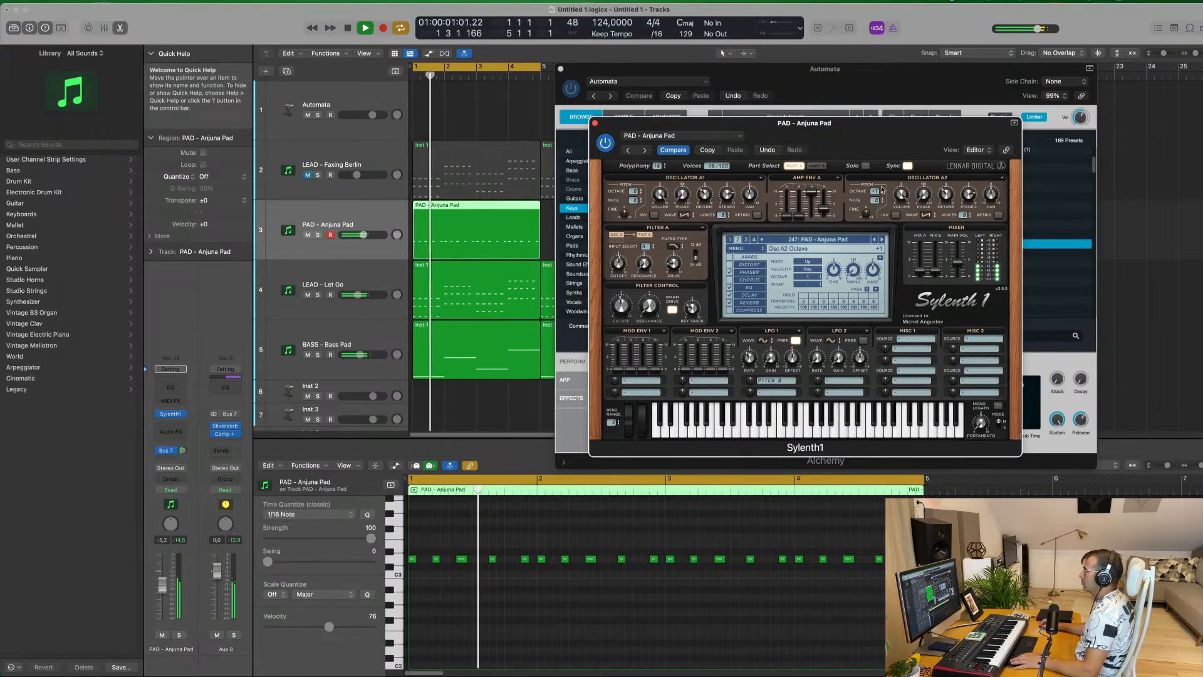
left_click_drag(882, 189, 882, 193)
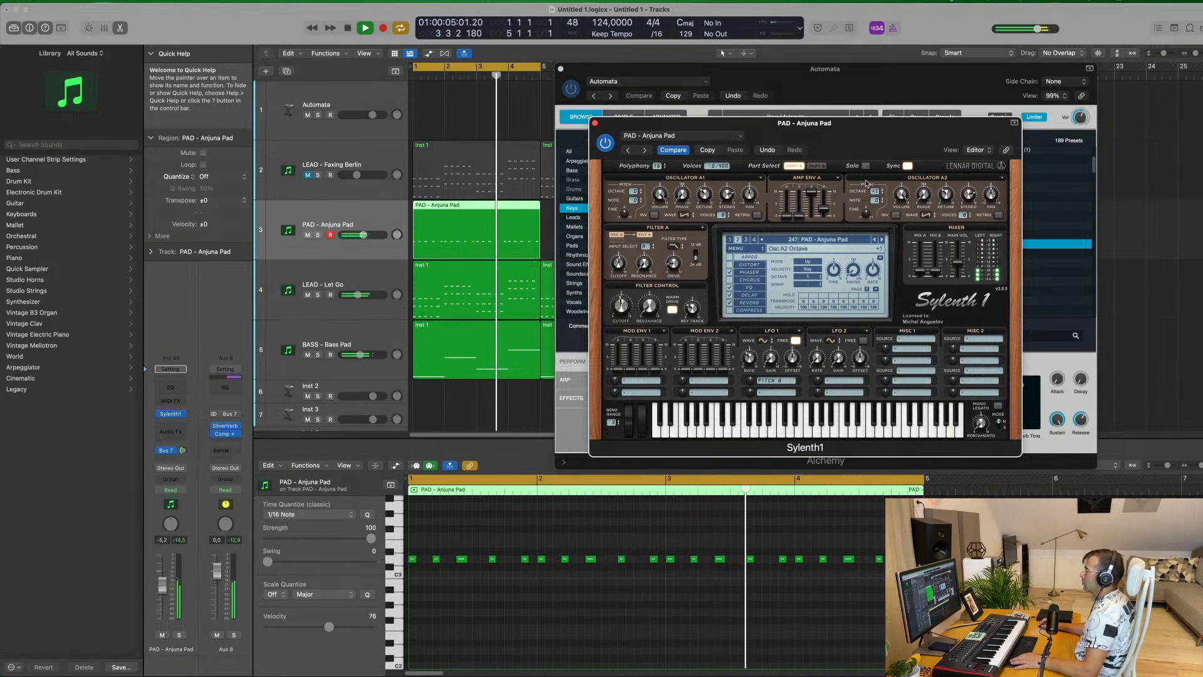
left_click(624, 304)
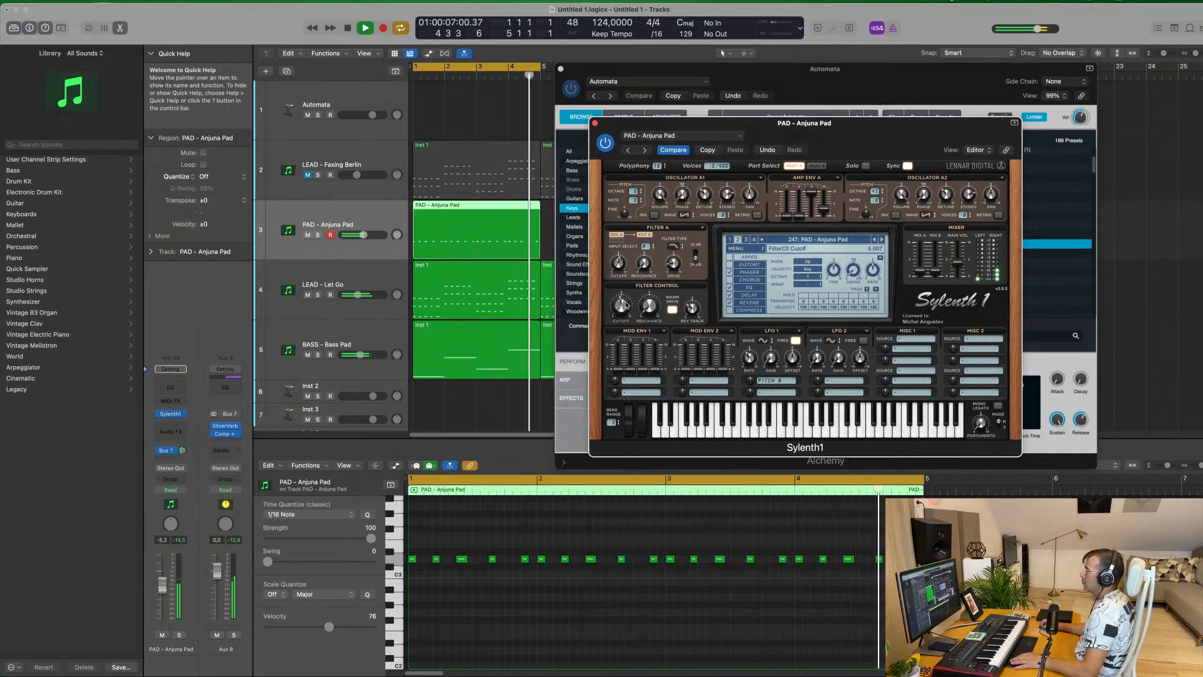
left_click_drag(626, 316, 630, 307)
left_click_drag(875, 190, 876, 197)
Switch on Retrigger for Oscillator A2 and adjust the Anjuna Pad track's Bus 7 send level.
left_click_drag(873, 130, 828, 135)
left_click(953, 219)
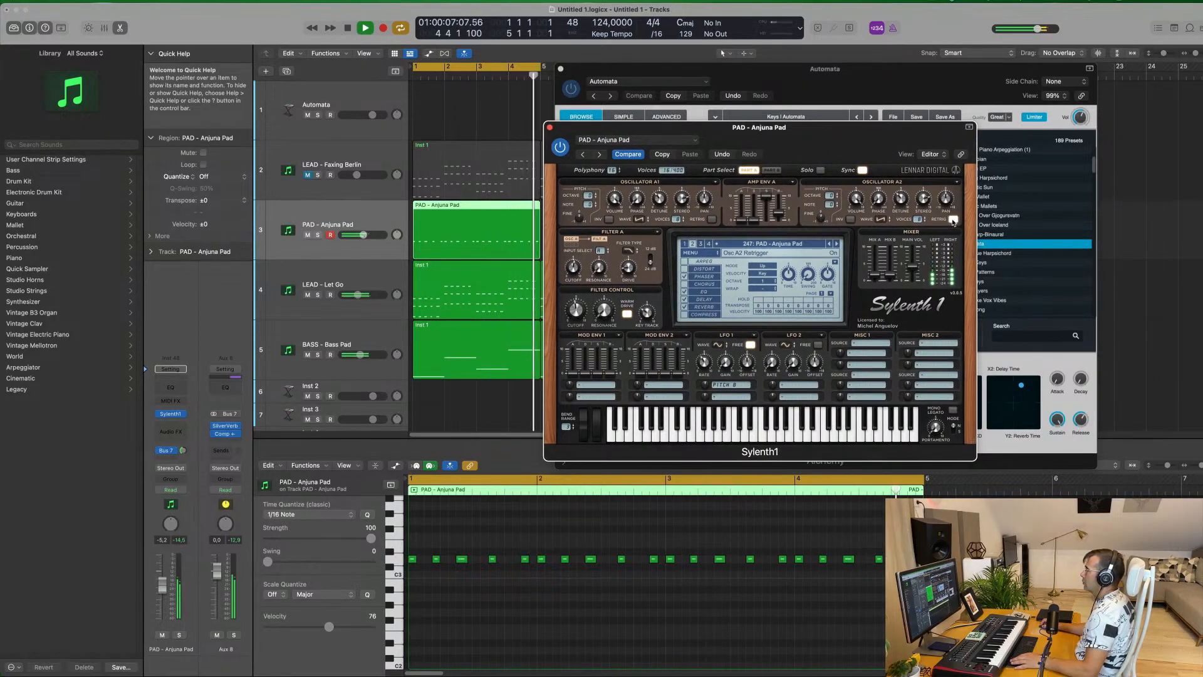
left_click_drag(808, 128, 865, 116)
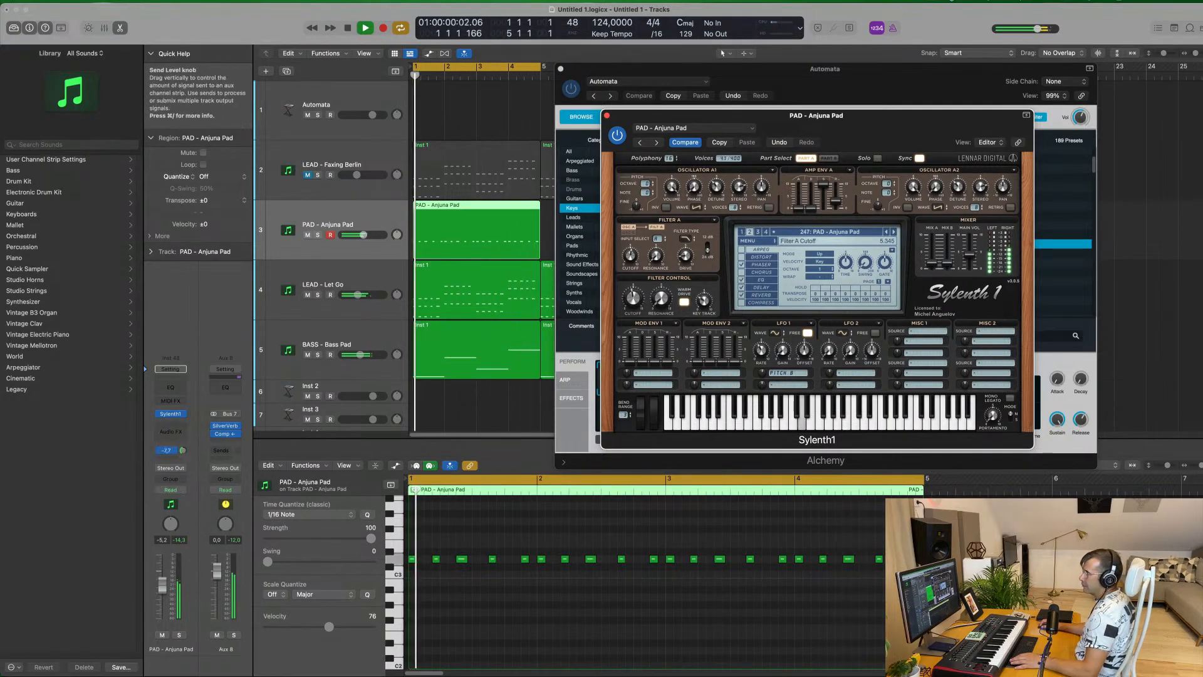
mouse_move(183, 451)
left_mouse_down()
mouse_move(183, 439)
mouse_move(183, 451)
left_mouse_up()
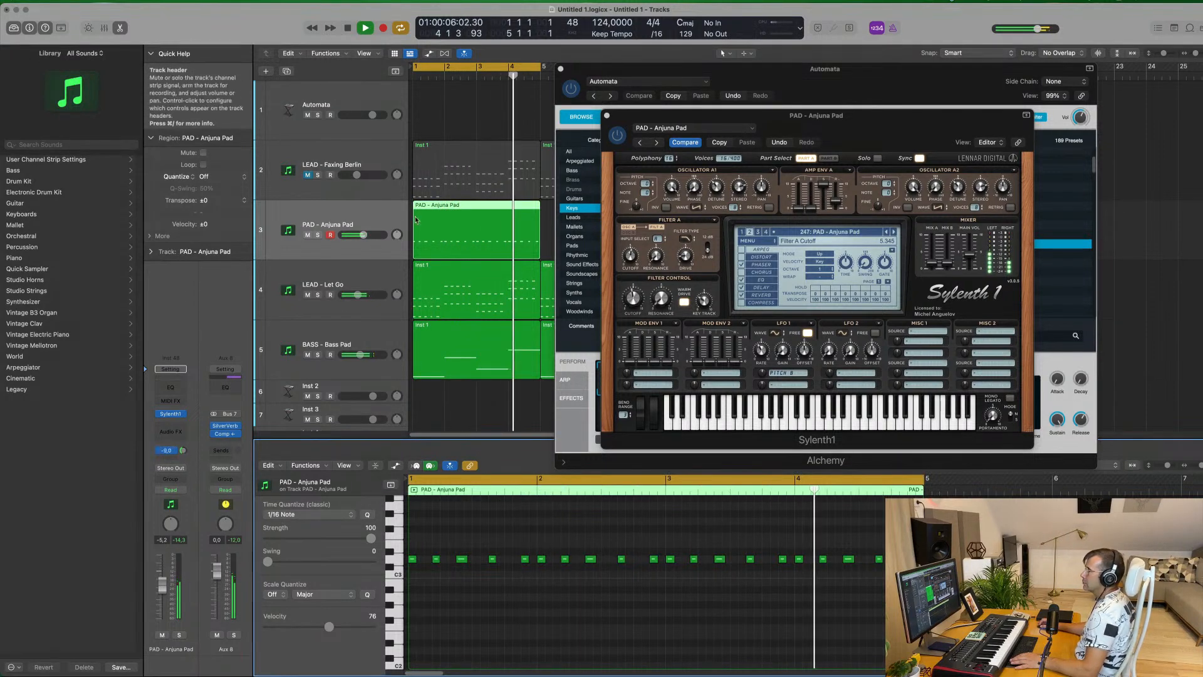
Close the plug-in windows to uncover the arrangement and restart playback.
left_click(842, 63)
mouse_move(842, 63)
left_mouse_down()
mouse_move(821, 79)
mouse_move(831, 76)
left_mouse_up()
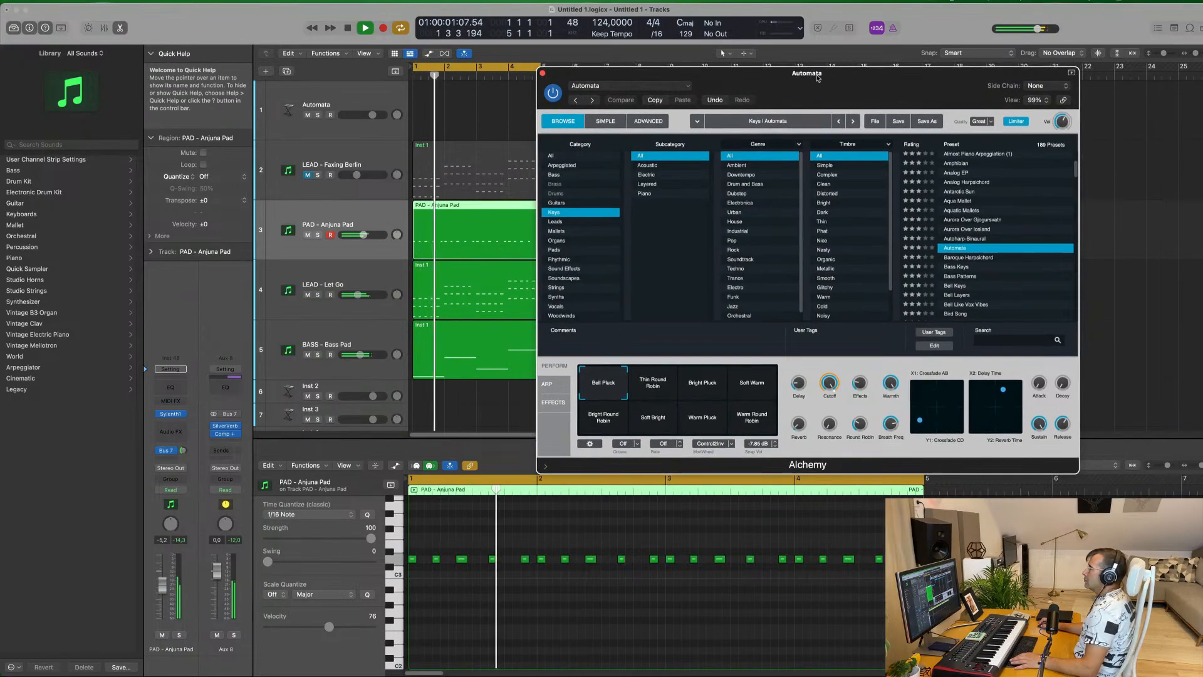
left_click(542, 73)
key("space")
key("space")
Repeat the four-bar Anjuna Pad region three times to fill 16 bars, and reduce the track heights.
left_click(368, 226)
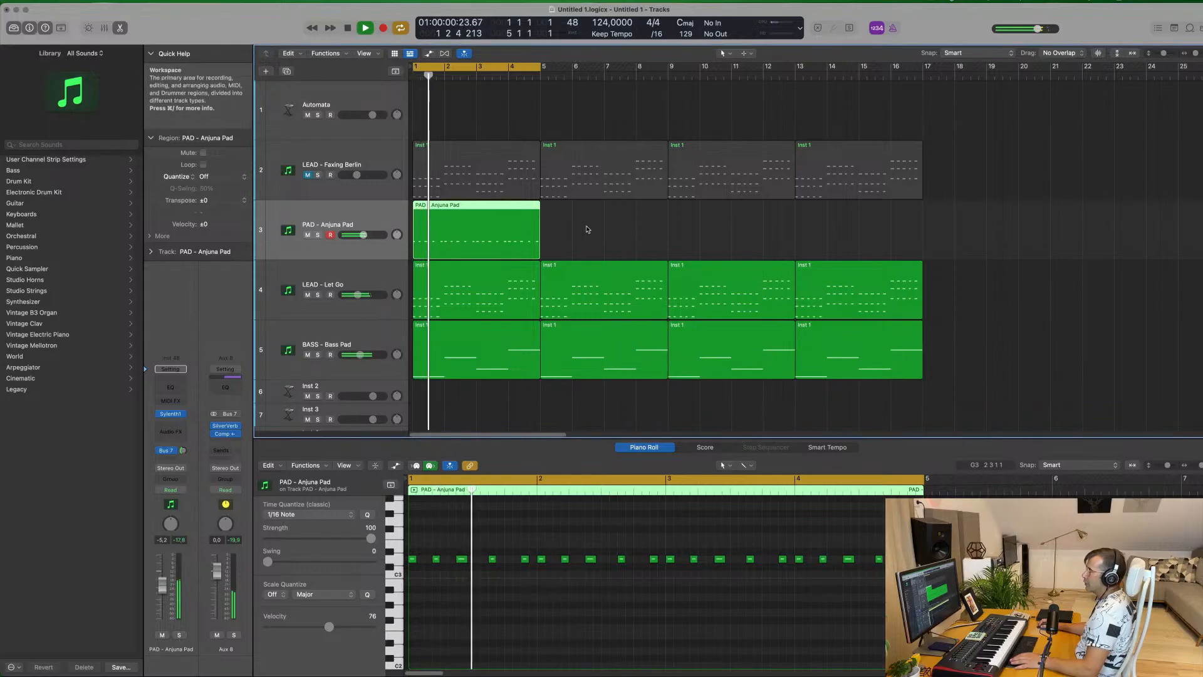
key("super+r")
key("super+r")
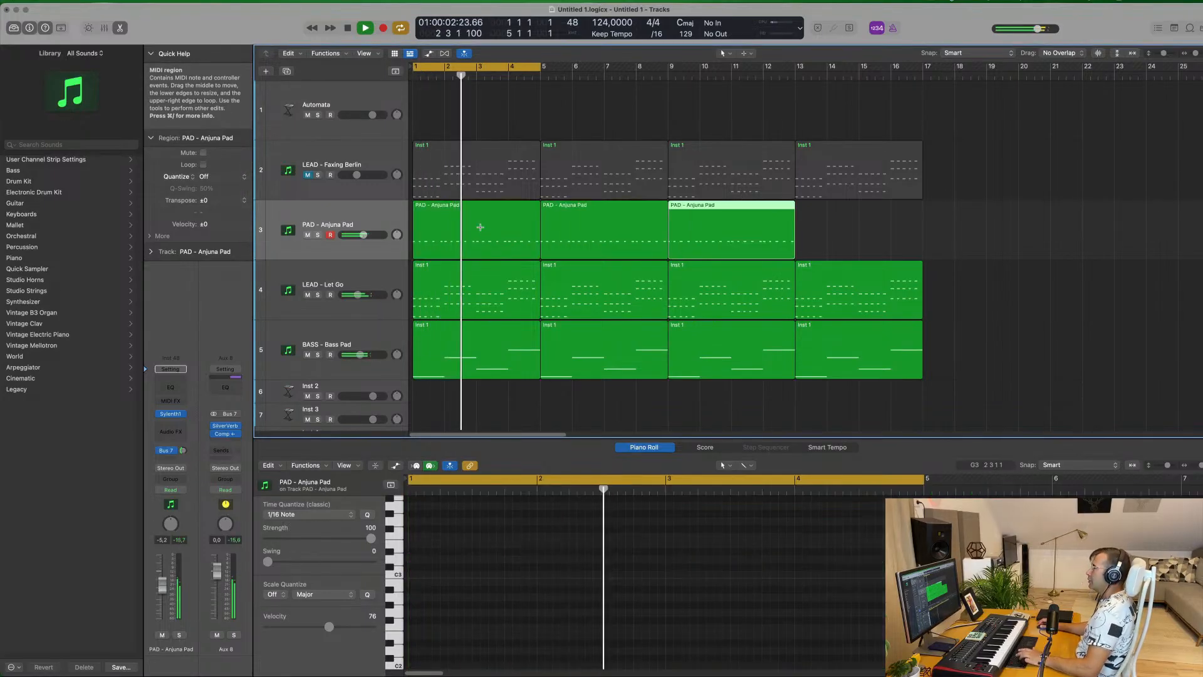
key("super+r")
left_click(967, 126)
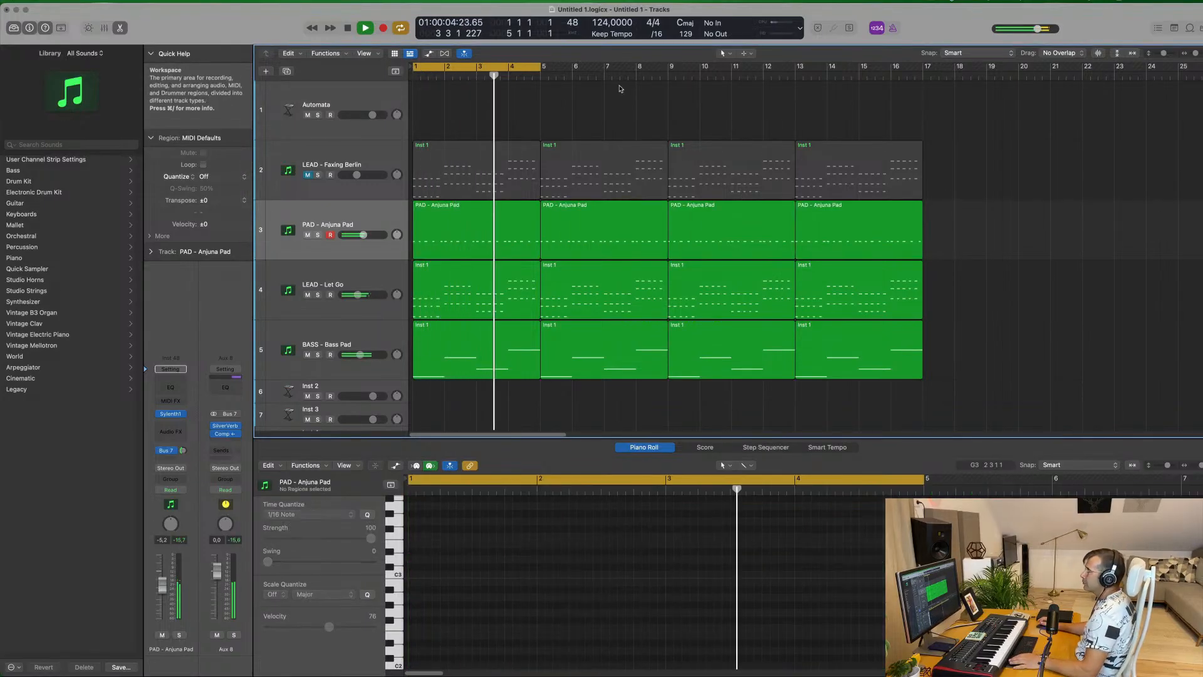
key("super+Up")
key("super+Up")
key("super+Up")
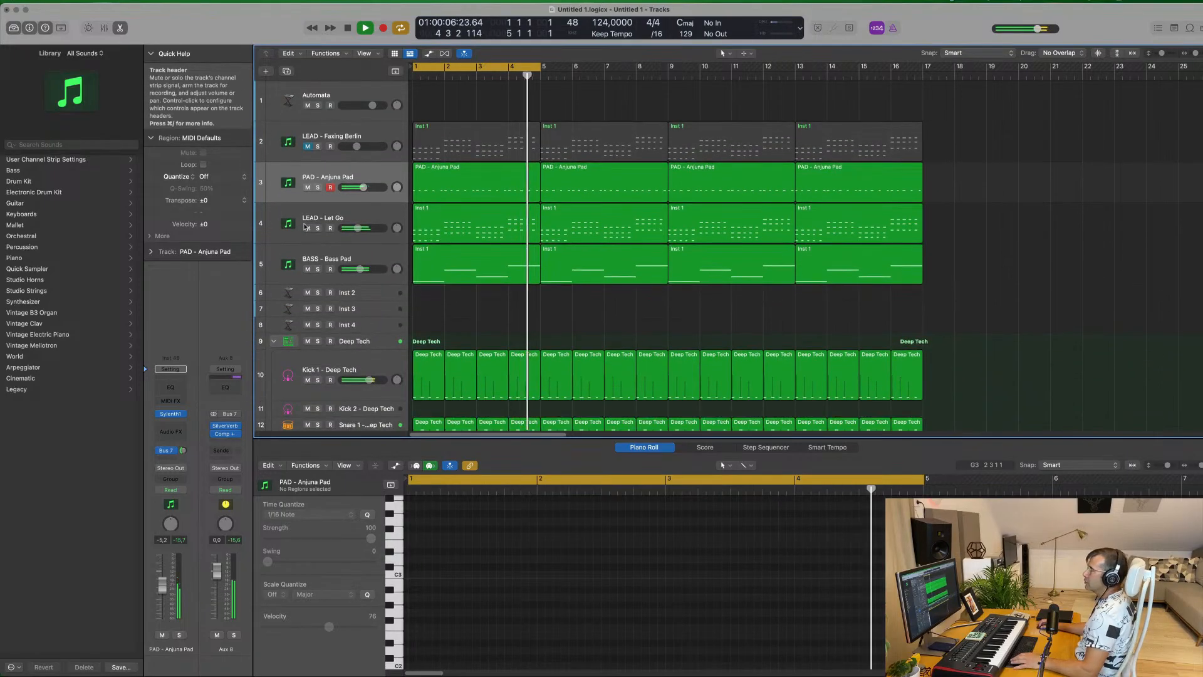
Mute the LEAD - Let Go track and adjust the Bus 7 send level on the PAD - Anjuna Pad track.
left_click(308, 228)
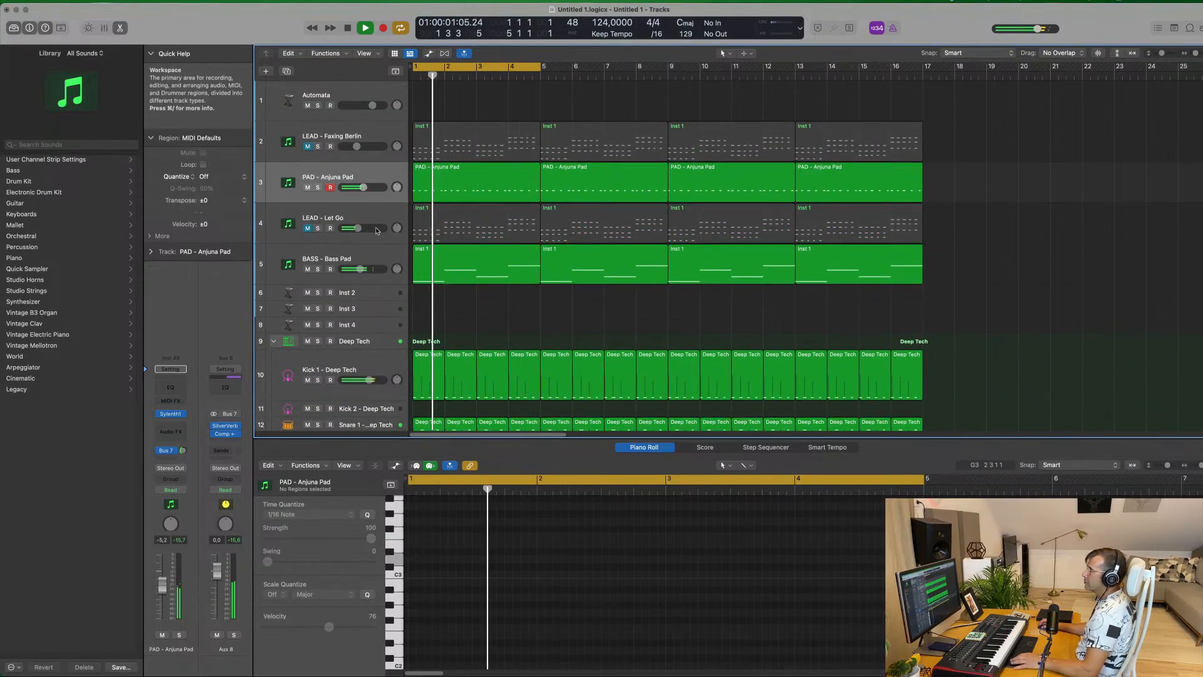
left_click(389, 172)
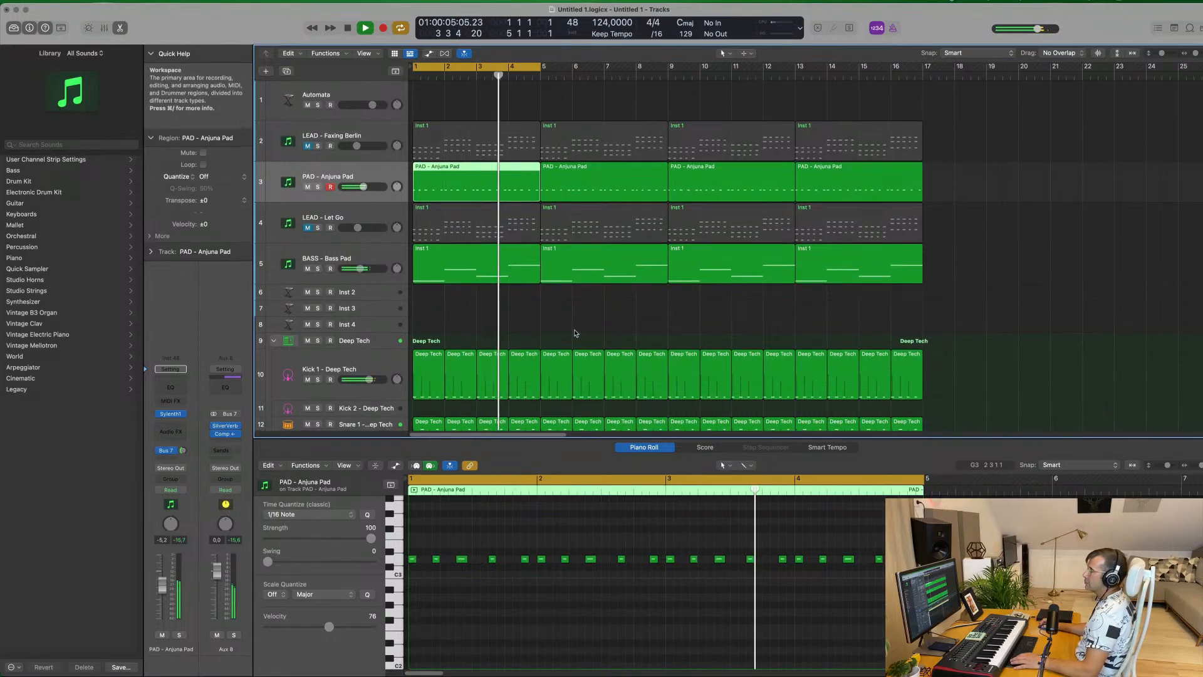
scroll(507, 285, "down", 2)
scroll(457, 103, "up", 2)
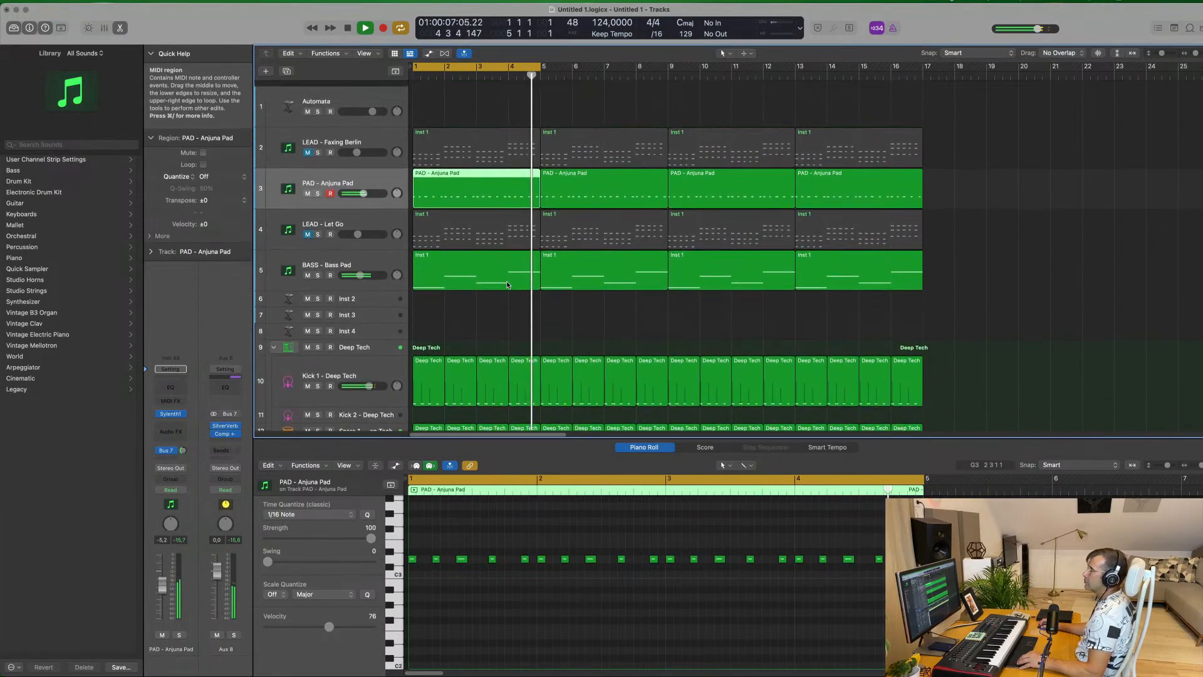
left_click(457, 103)
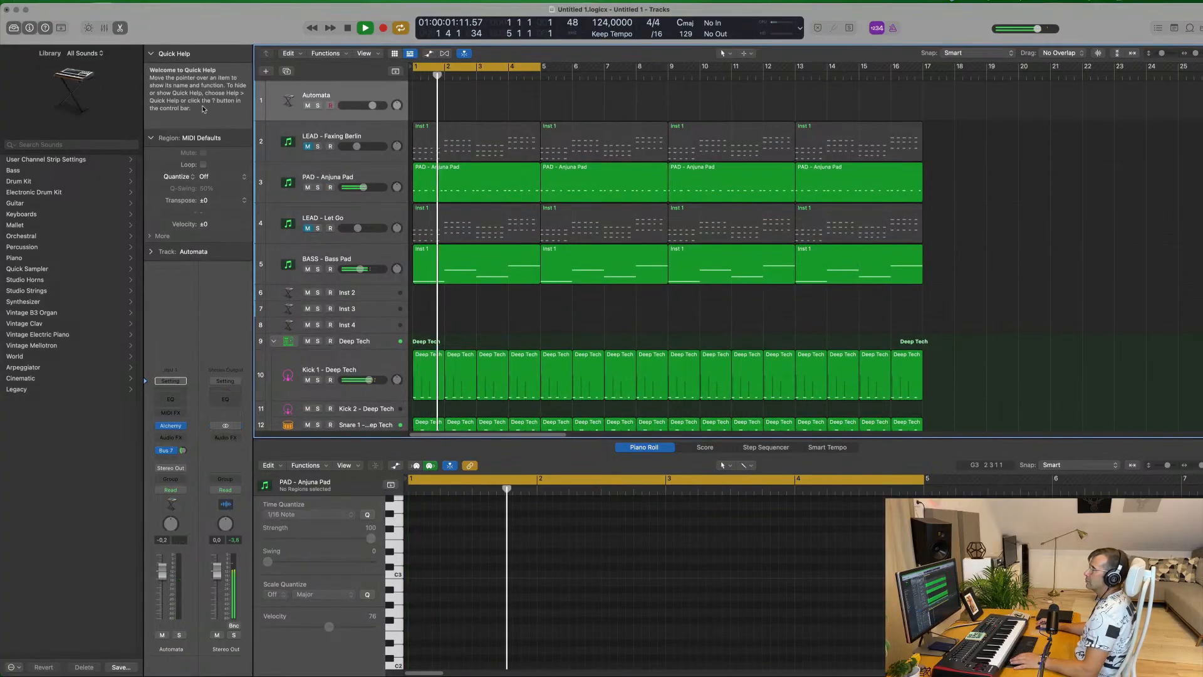
left_click(387, 179)
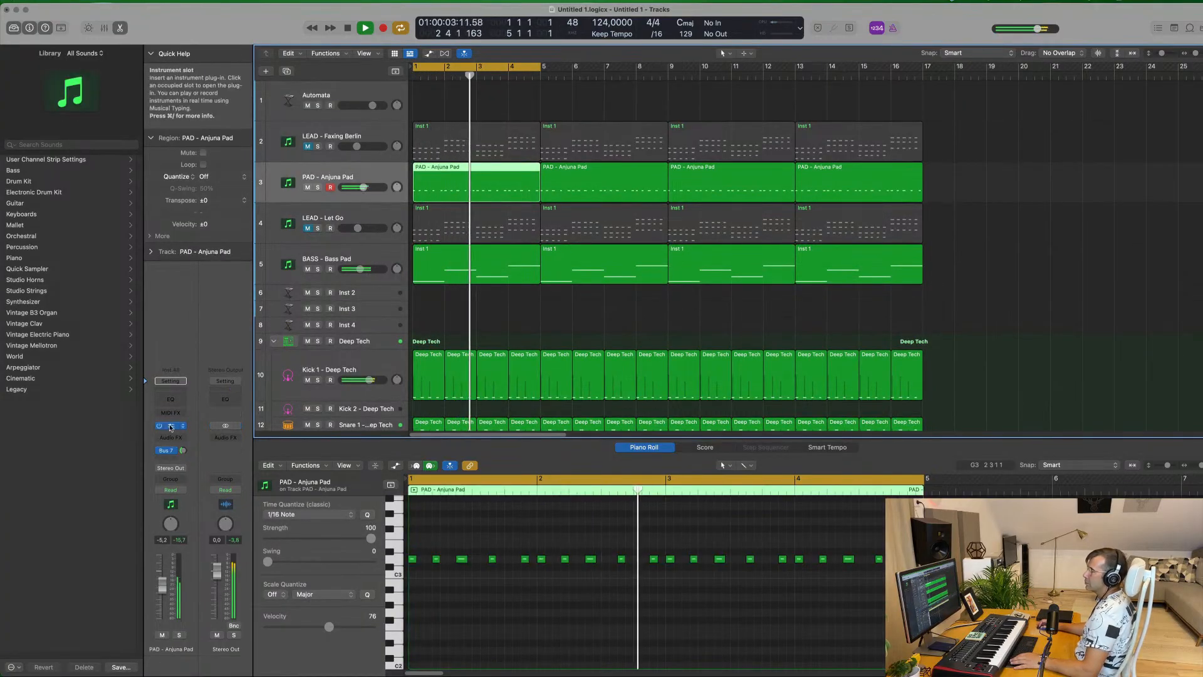
left_click(182, 449)
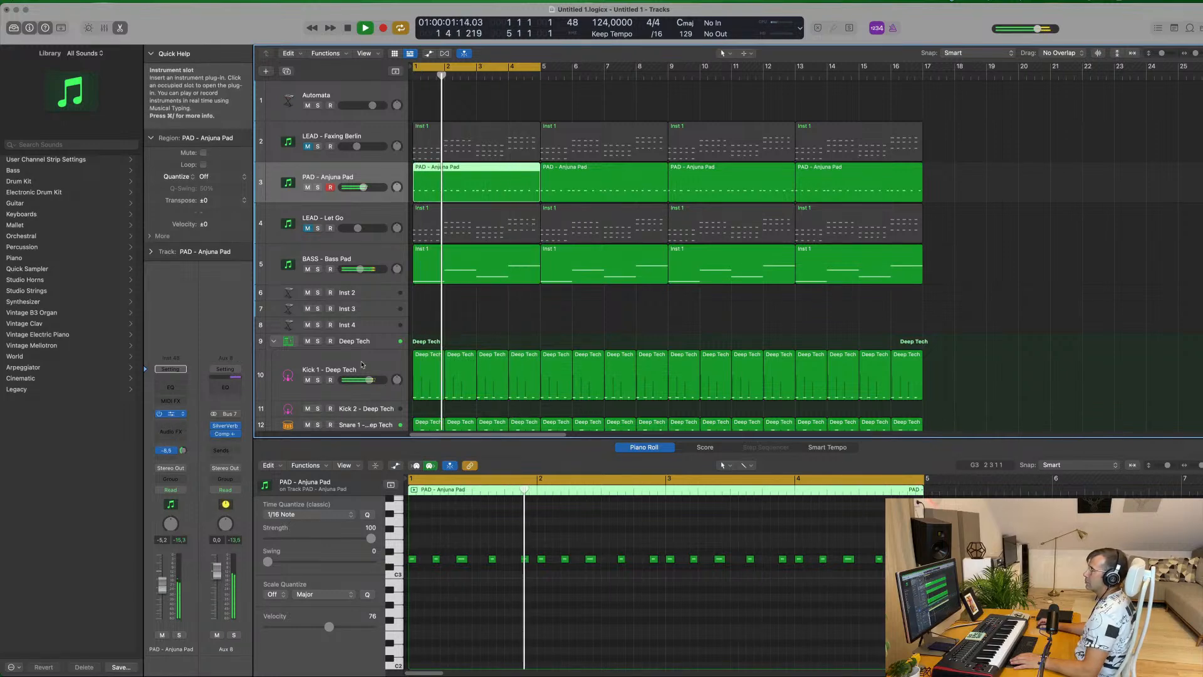
Raise the filter control cutoff slightly in the PAD - Anjuna Pad track's Sylenth1 instrument and close the plug-in.
left_click(169, 414)
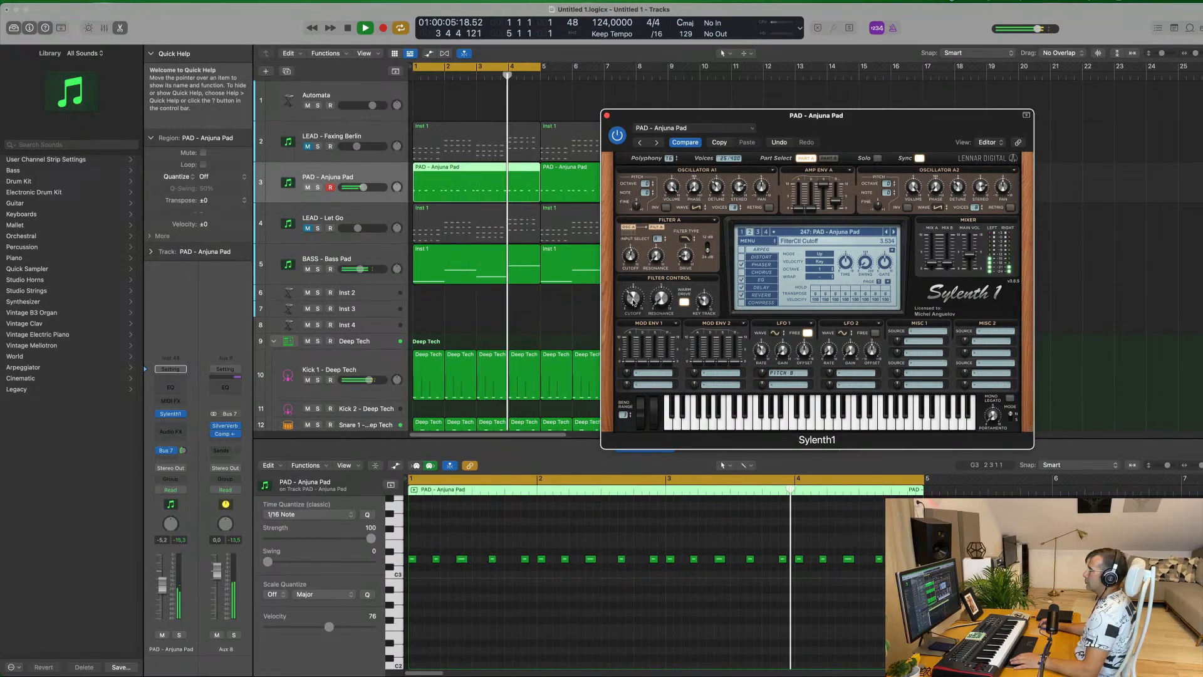
left_click_drag(632, 302, 634, 299)
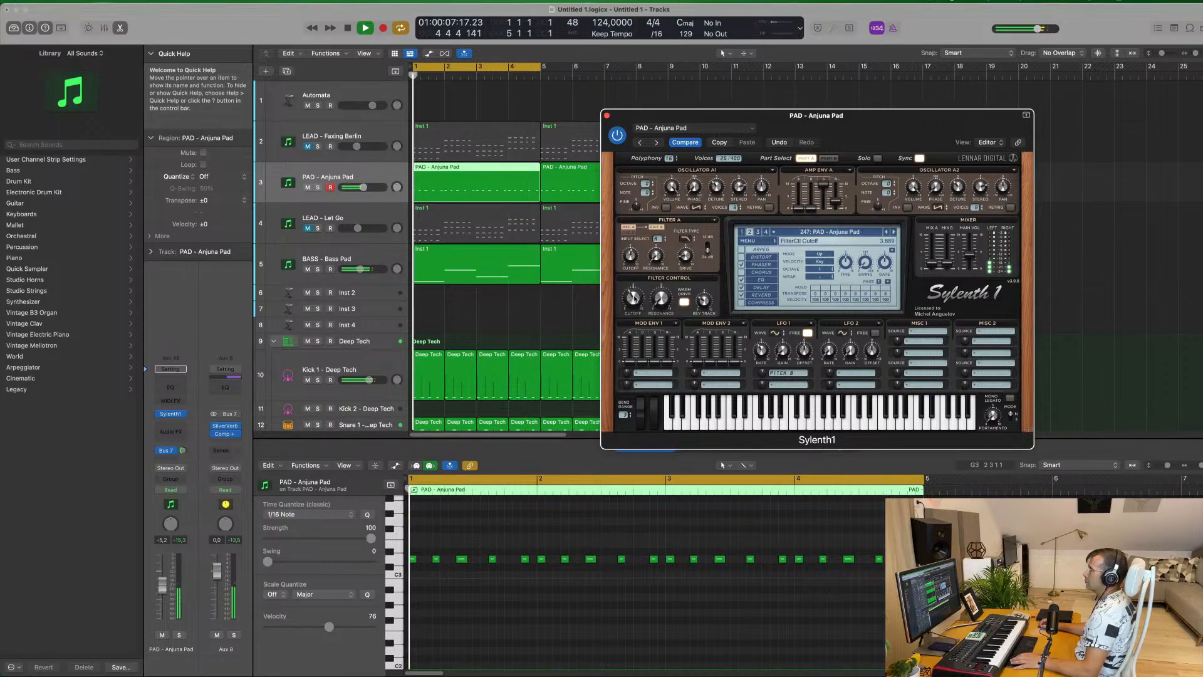
left_click(606, 116)
left_click(522, 107)
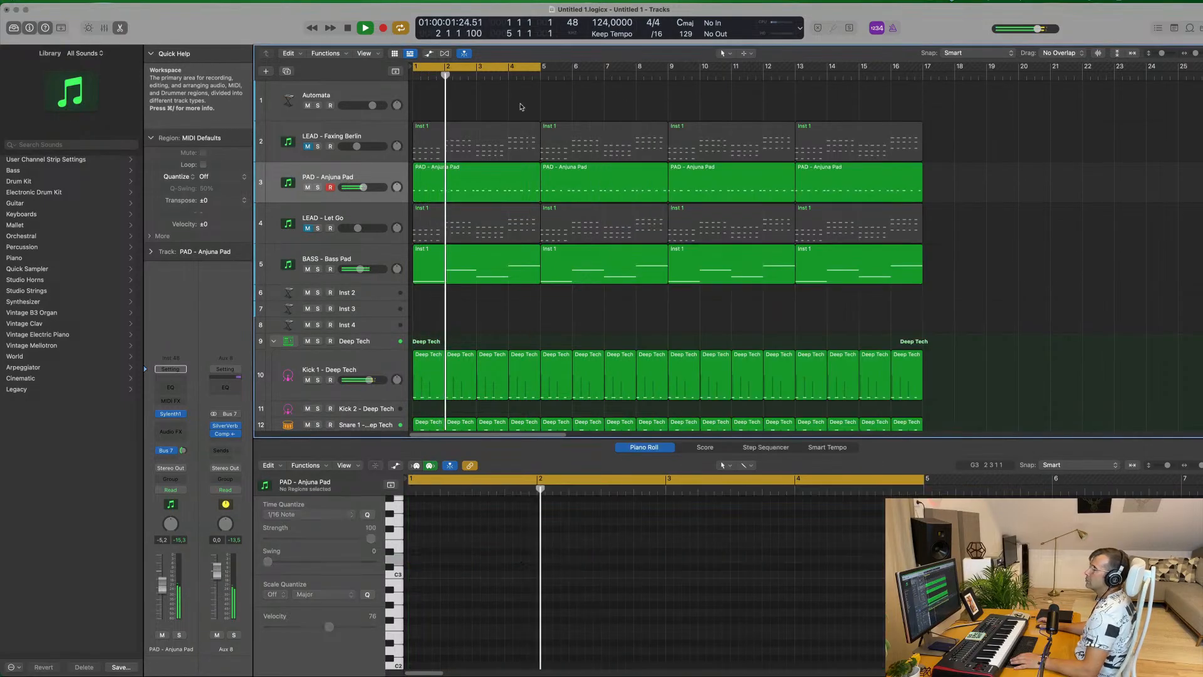
Audition PAD - Anjuna Pad in solo, and hear the mix with LEAD - Faxing Berlin temporarily unmuted.
left_click(317, 188)
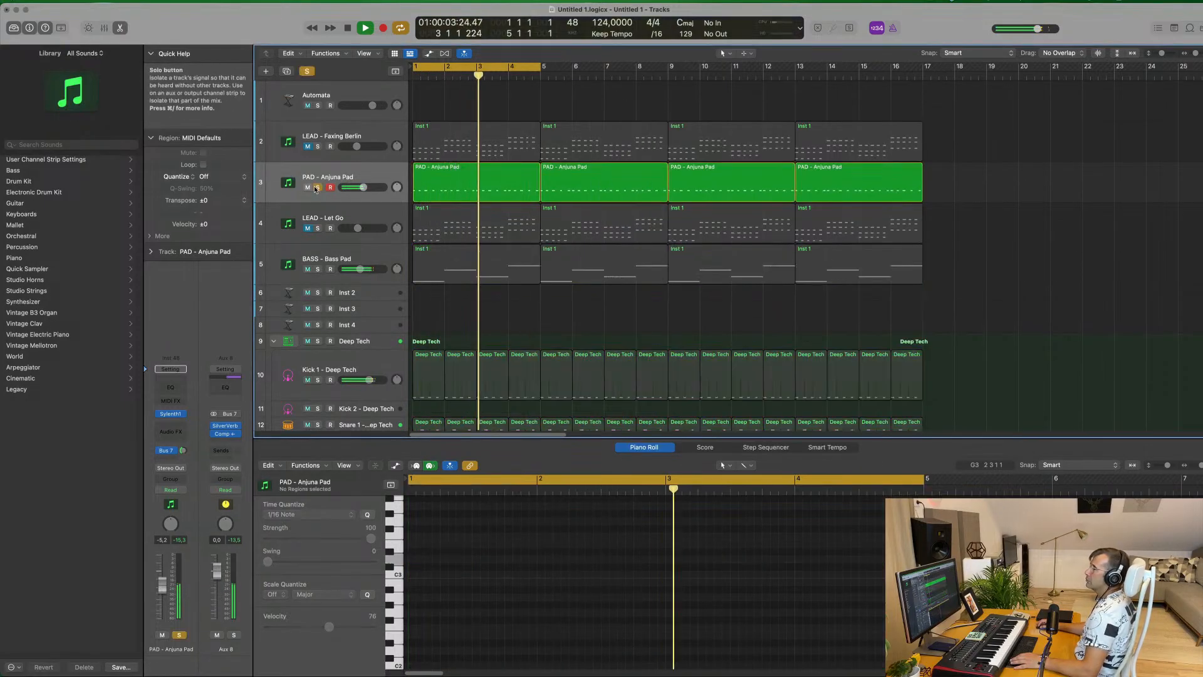
left_click(317, 188)
left_click(307, 146)
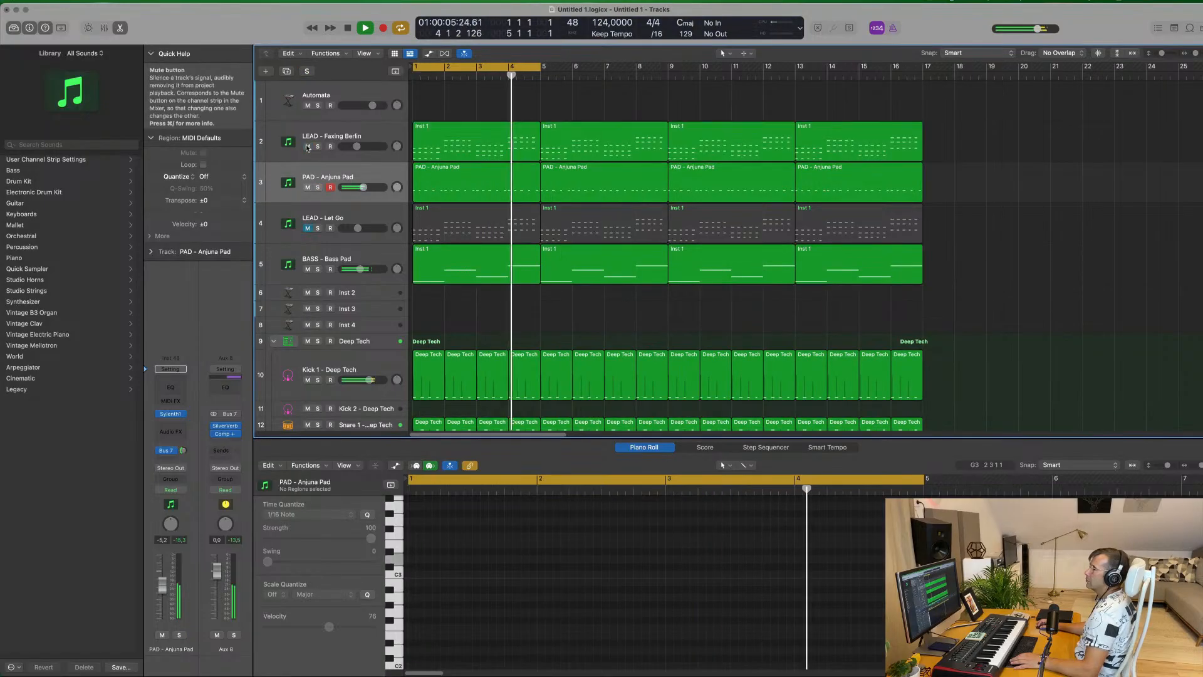
left_click(307, 146)
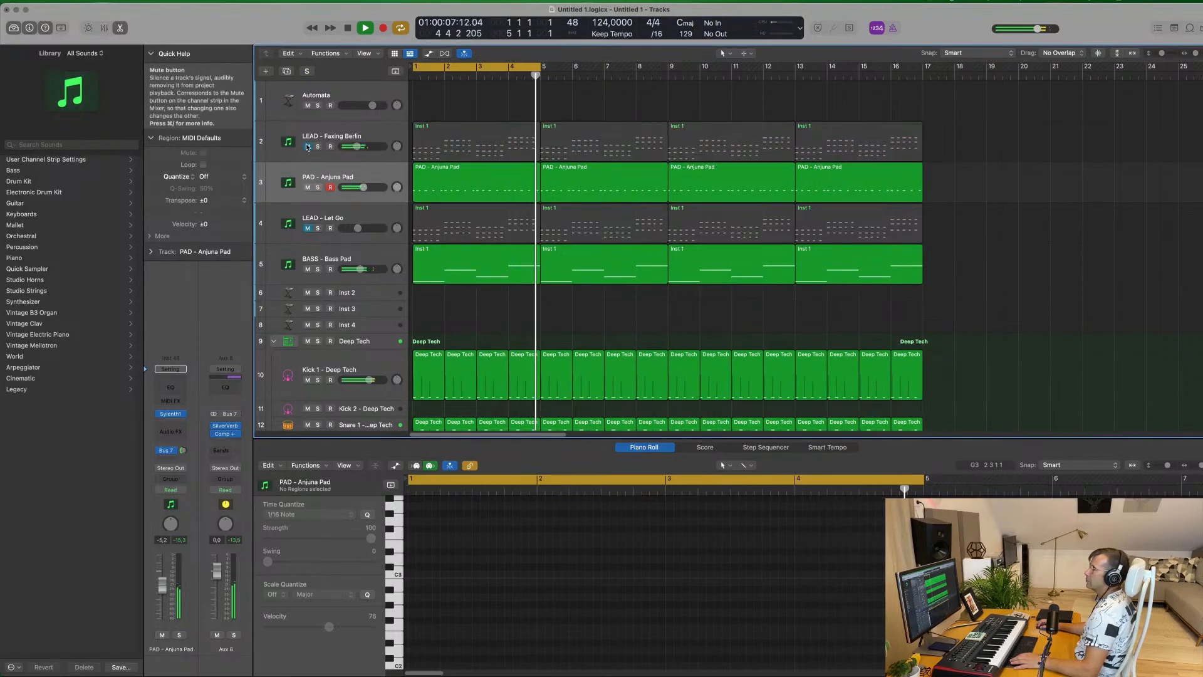
Unmute the LEAD - Let Go track, set its volume to -8.4 dB, and view its Sylenth1 instrument.
left_click(307, 228)
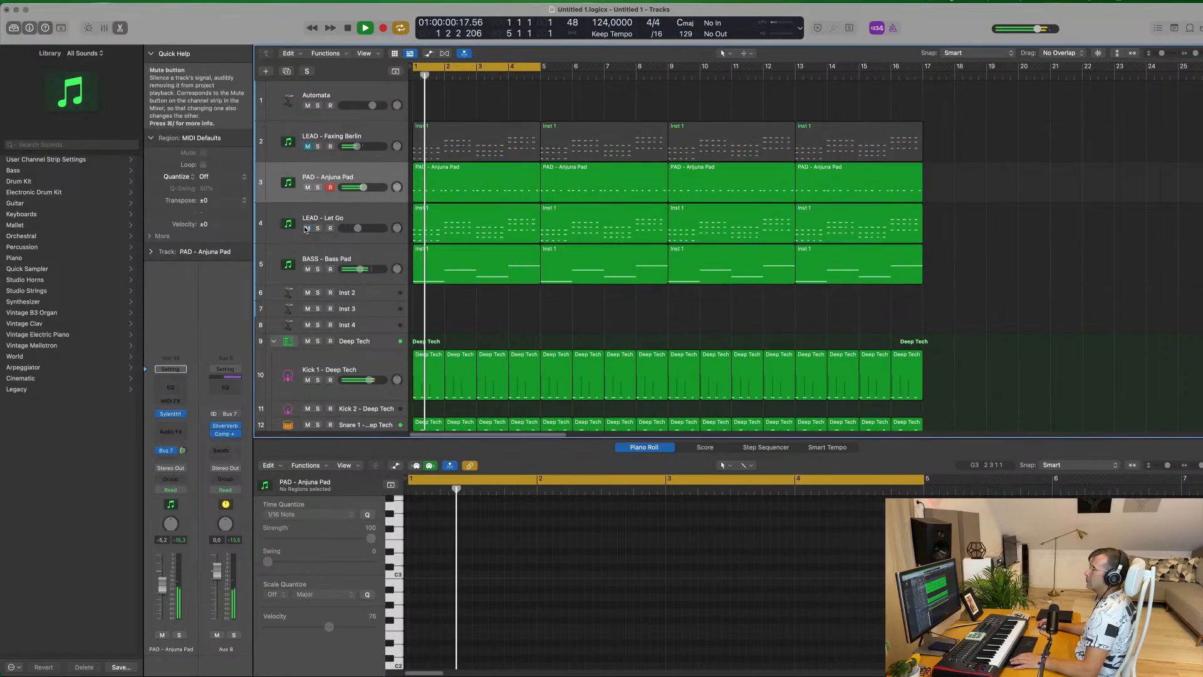
left_click(393, 218)
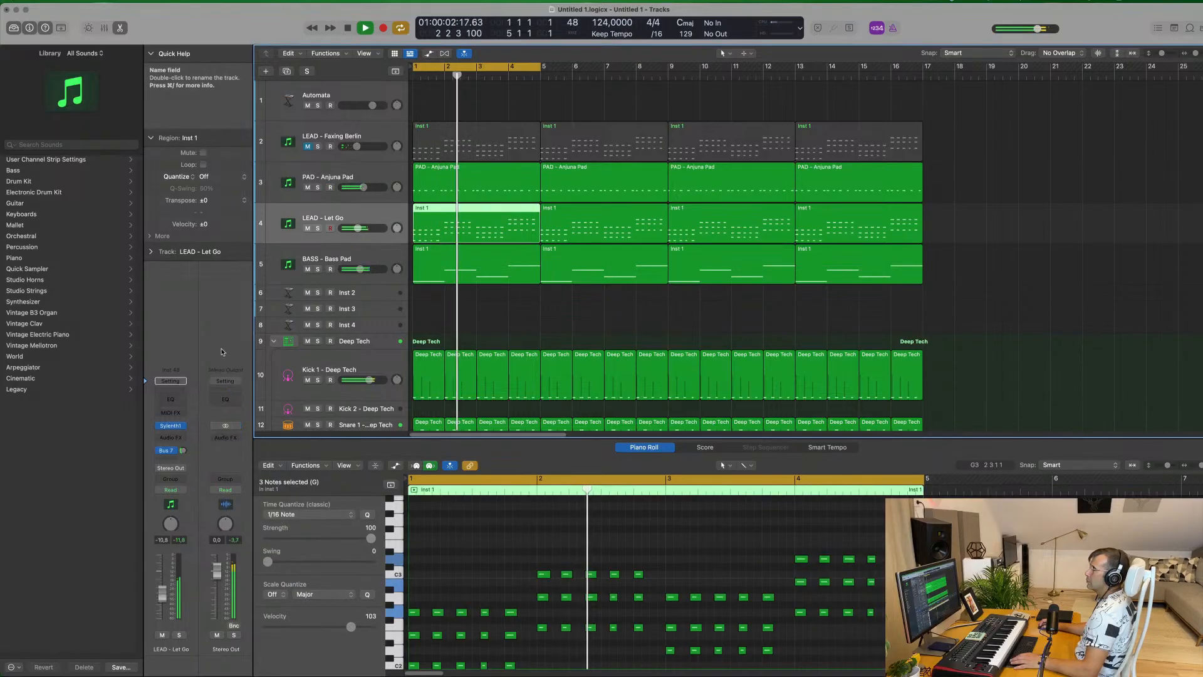
left_click(169, 428)
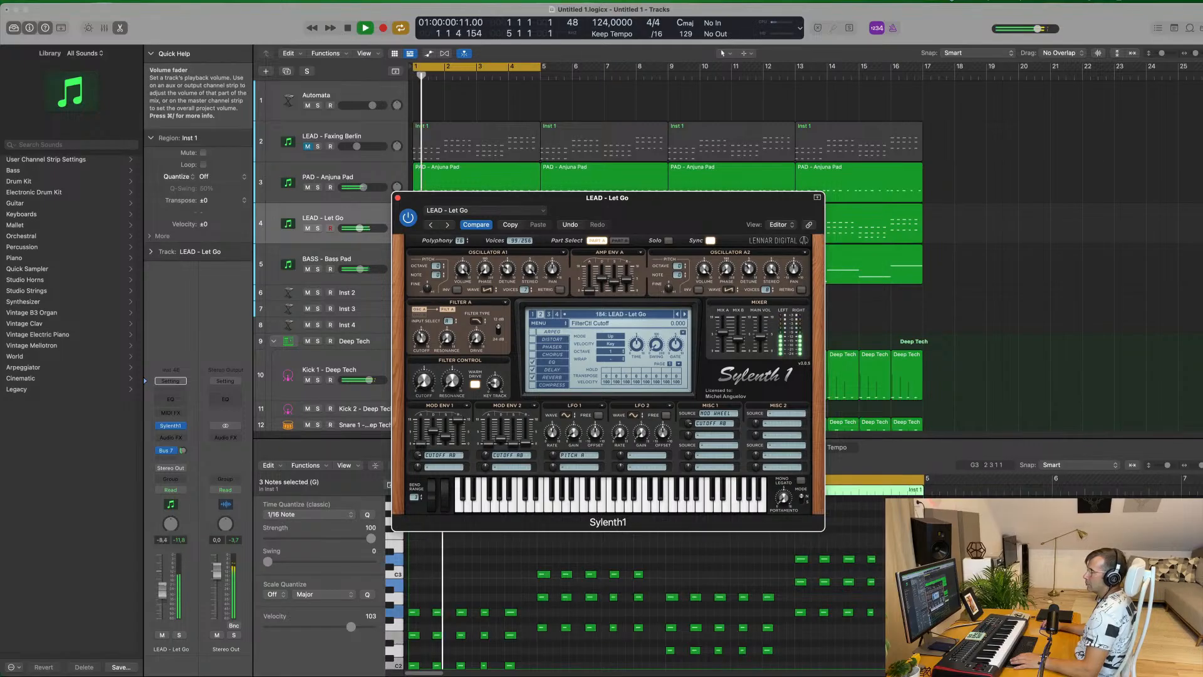
left_click(397, 198)
key("super+Left")
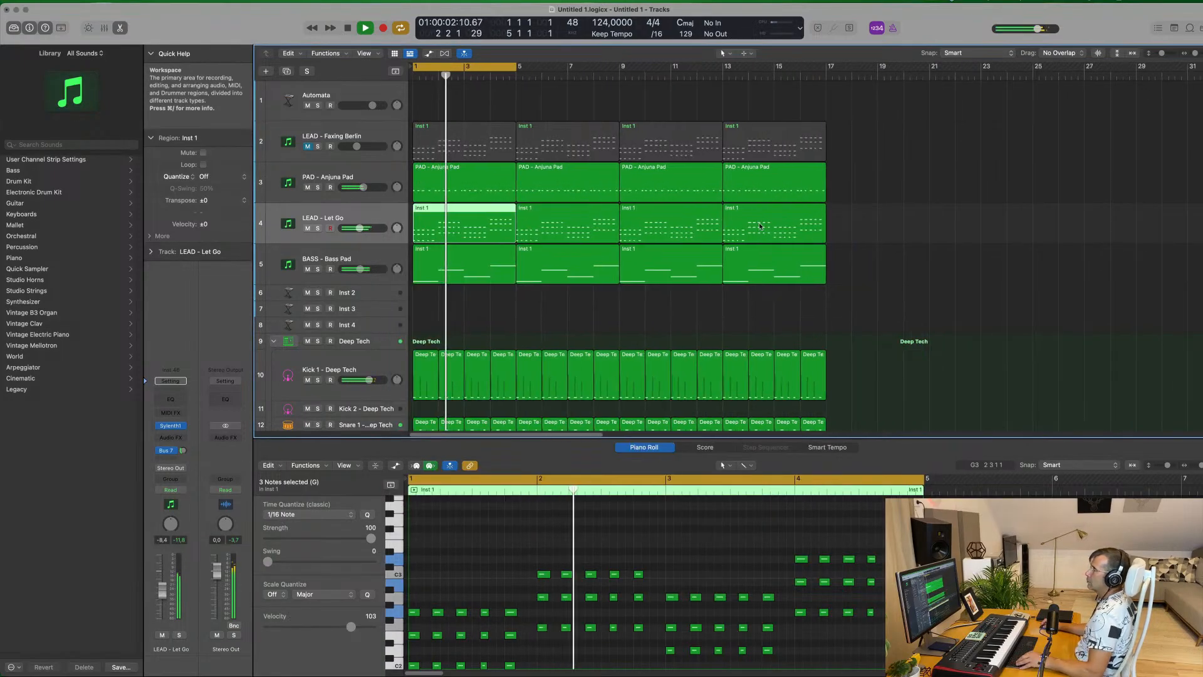
key("super+Left")
left_click(803, 166)
key("super+Right")
key("super+Right")
key("super+Right")
key("super+Left")
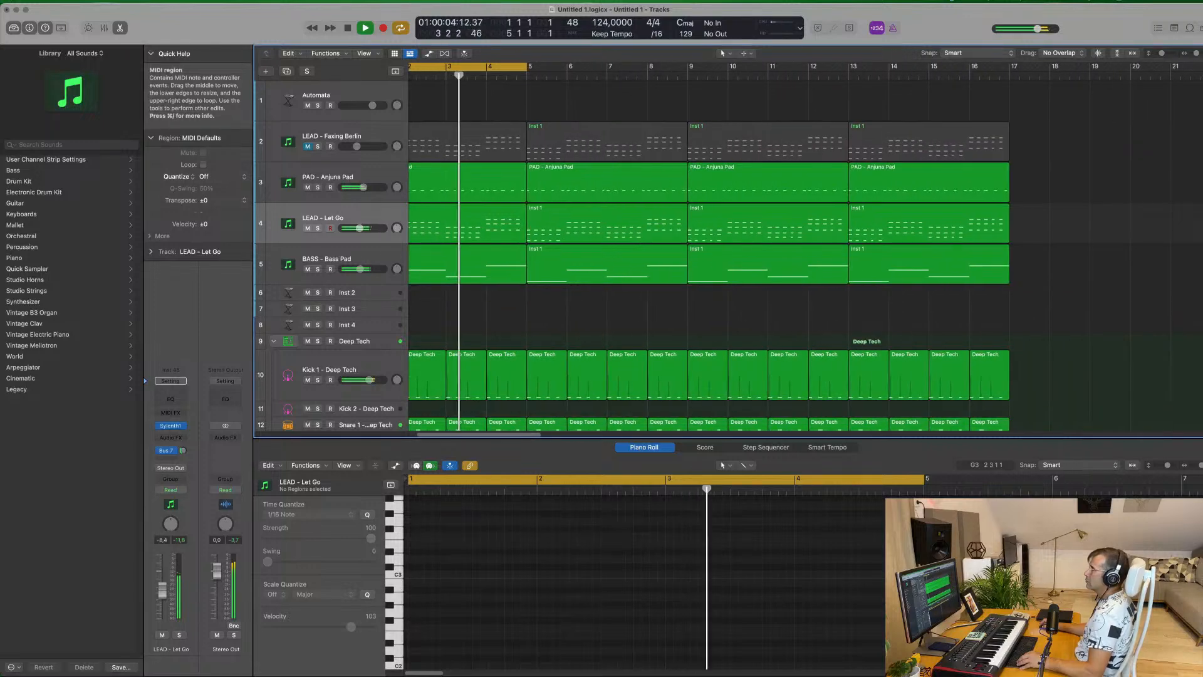
scroll(542, 107, "down", 1)
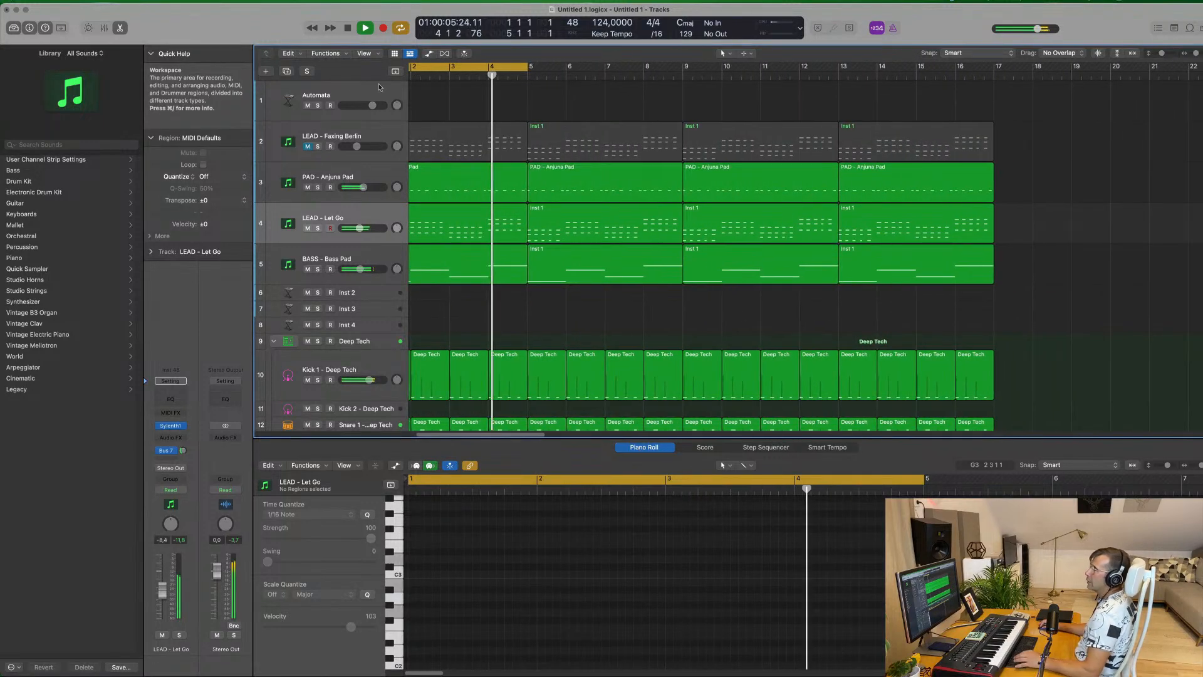
Duplicate the LEAD - Let Go track without its regions and load the Yamaha Grand Piano patch on the new track.
left_click(287, 70)
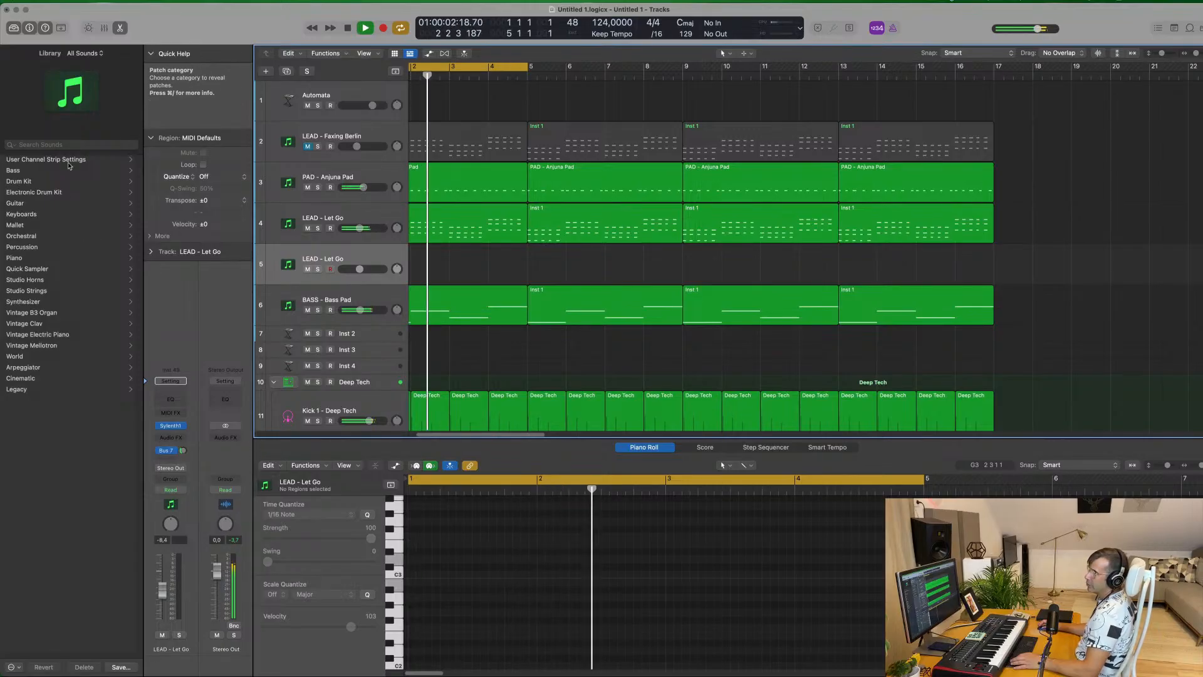
left_click(28, 257)
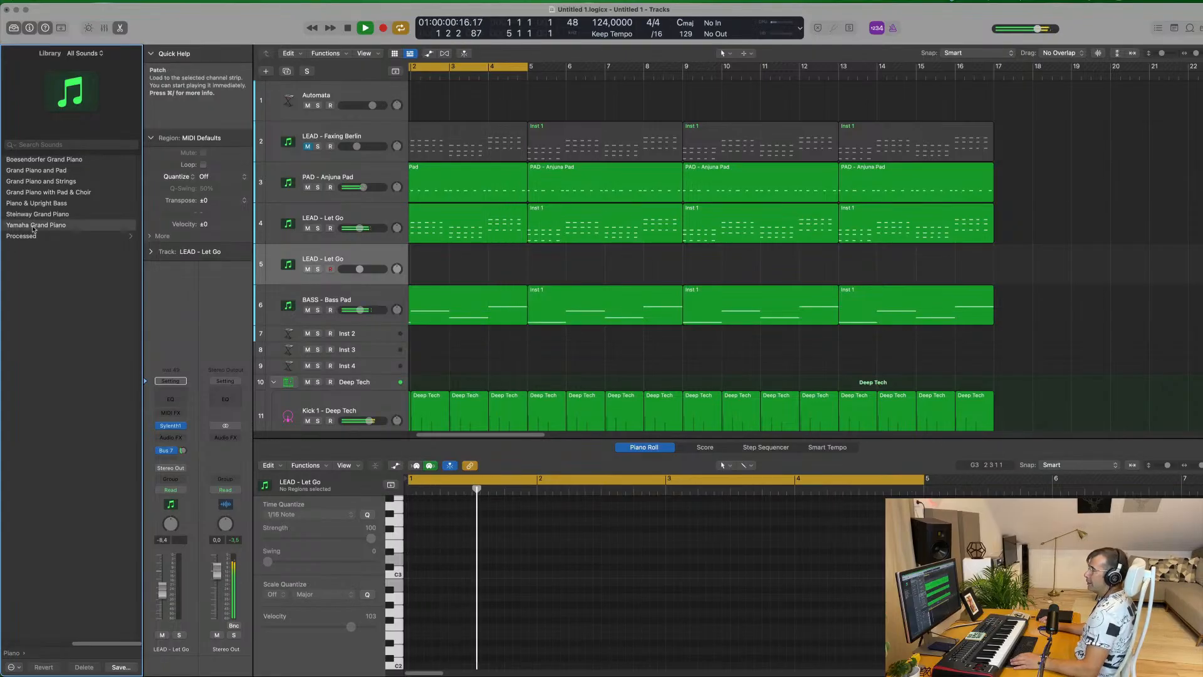
left_click(33, 225)
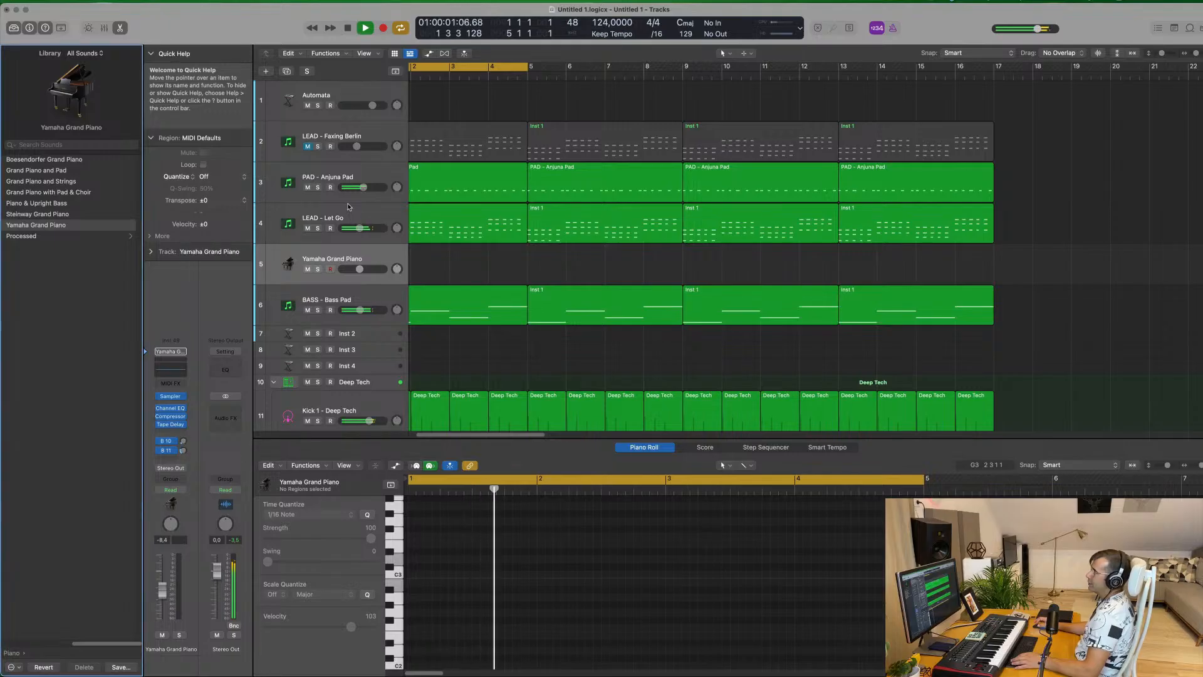
Route the Yamaha Grand Piano track's first send to Bus 7, raise the send level, and set the track volume to -0.1 dB.
left_click(174, 441)
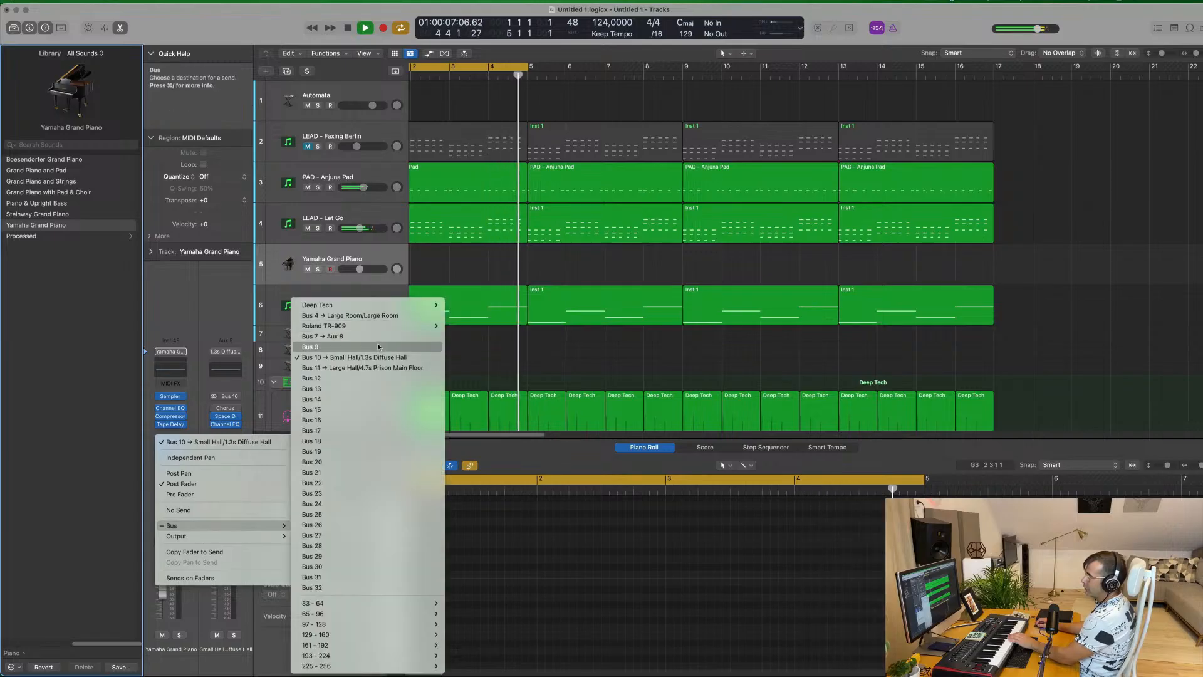
left_click(358, 337)
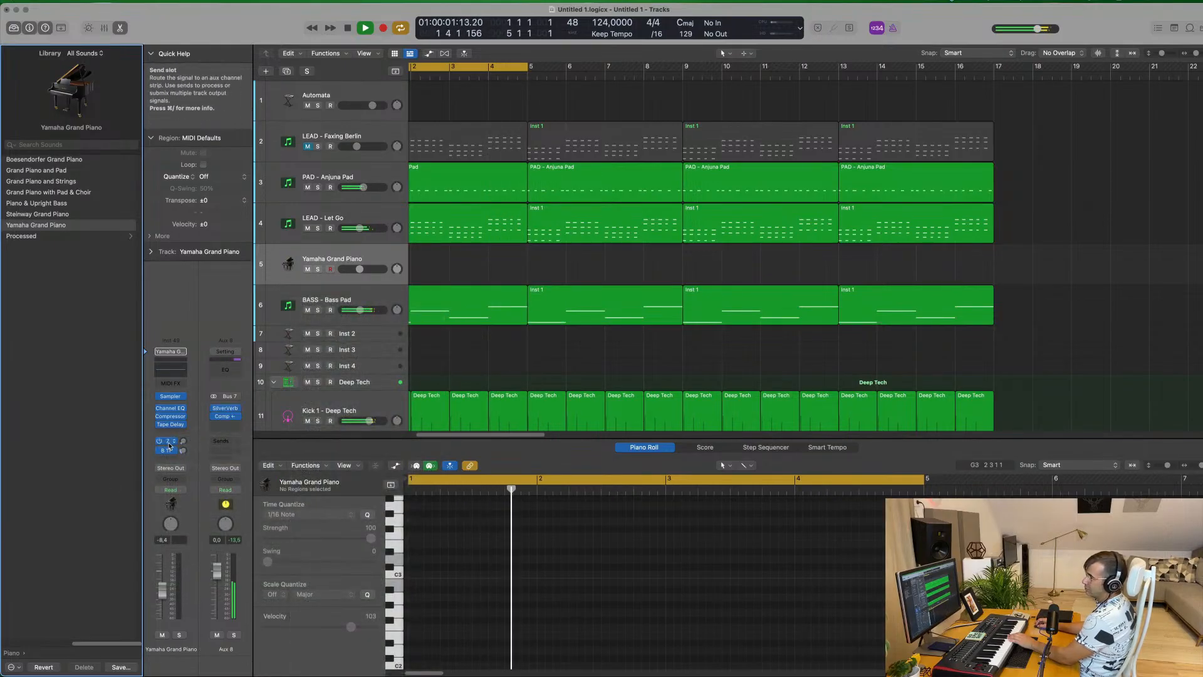
left_click_drag(183, 444, 191, 415)
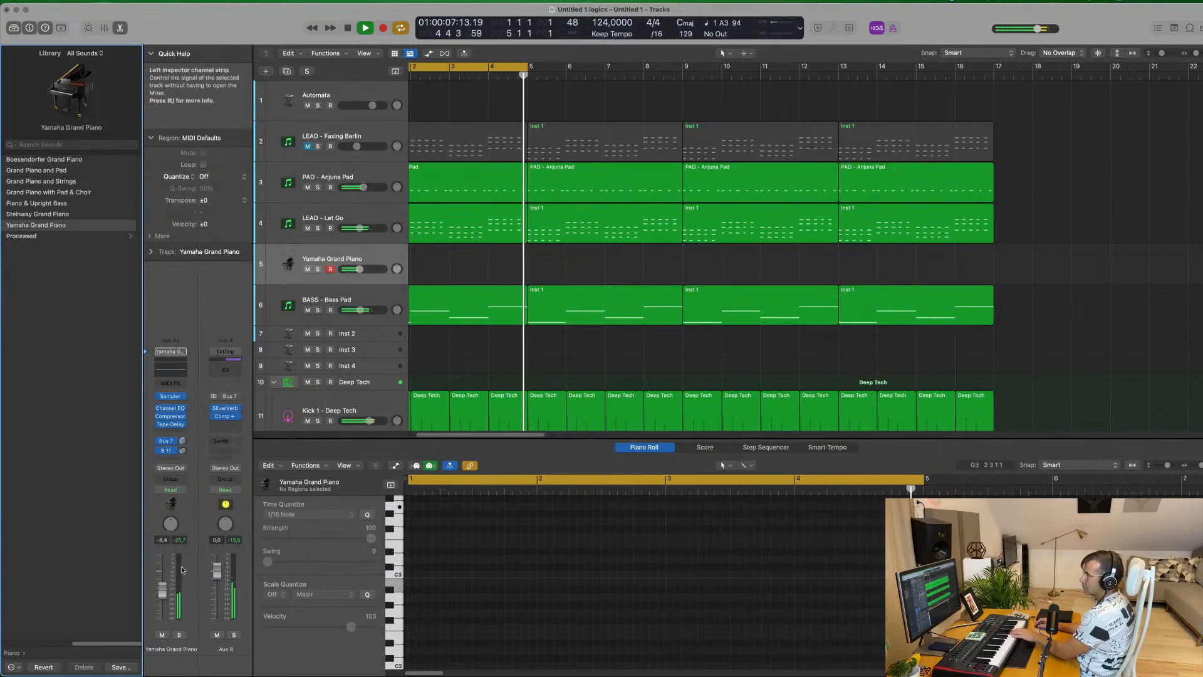
left_click_drag(159, 592, 161, 571)
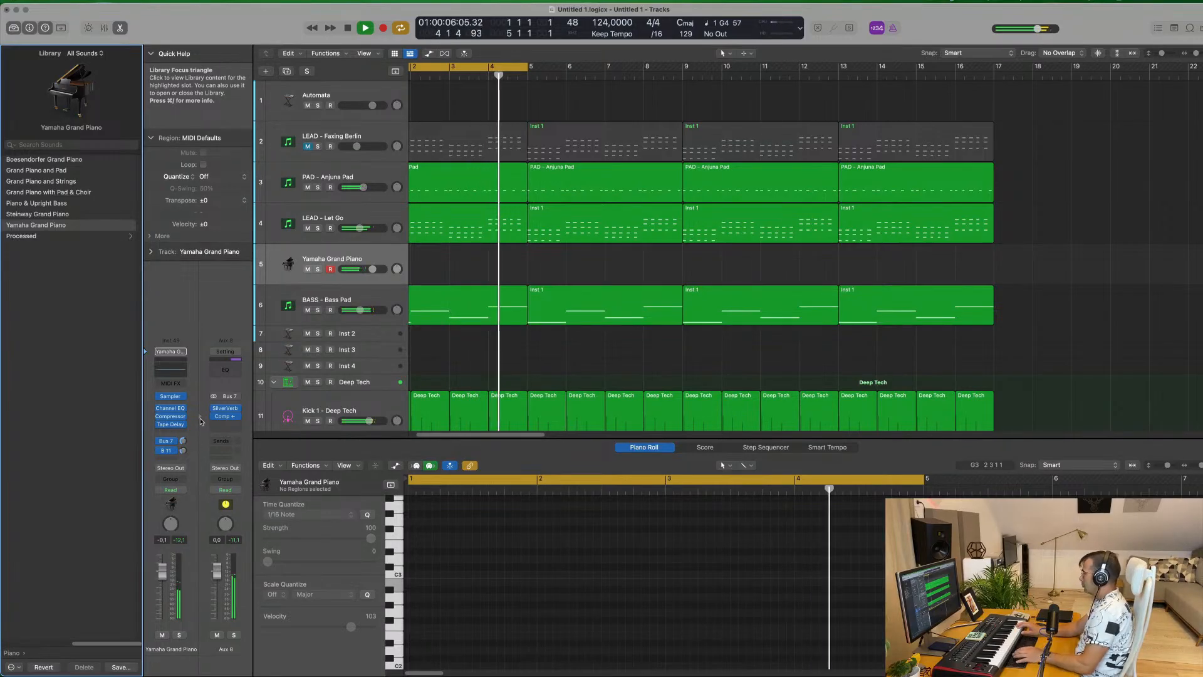
Show track automation and extend the cycle area to end at bar 17.
key("a")
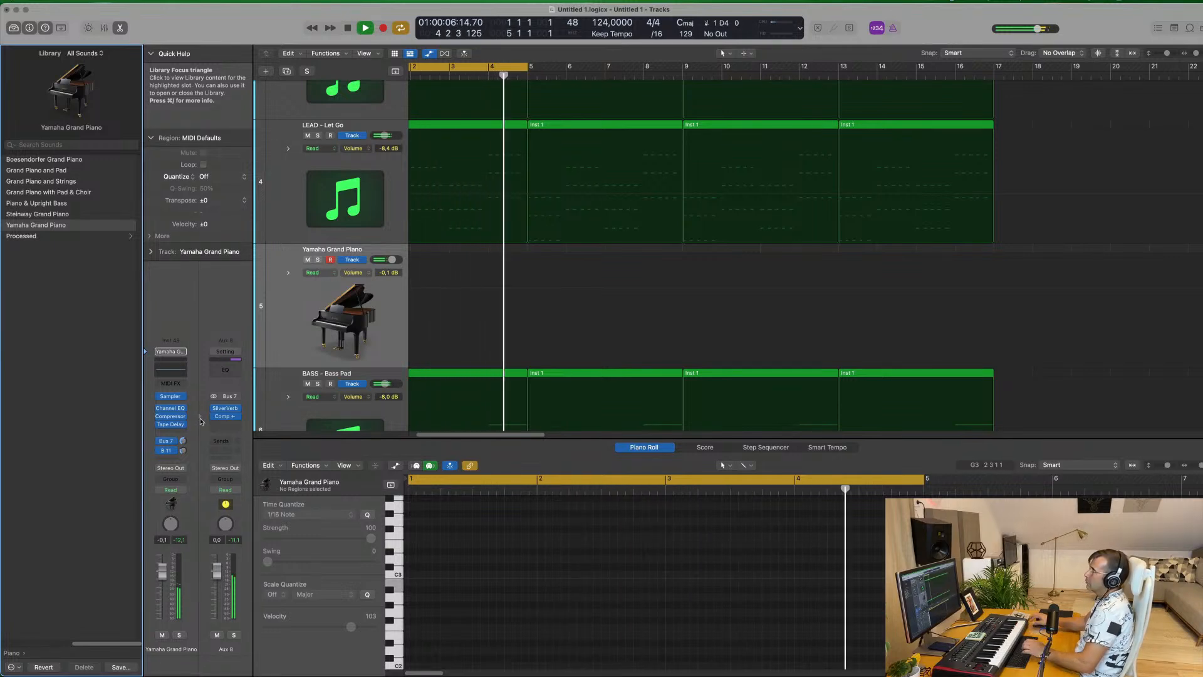
scroll(639, 257, "up", 5)
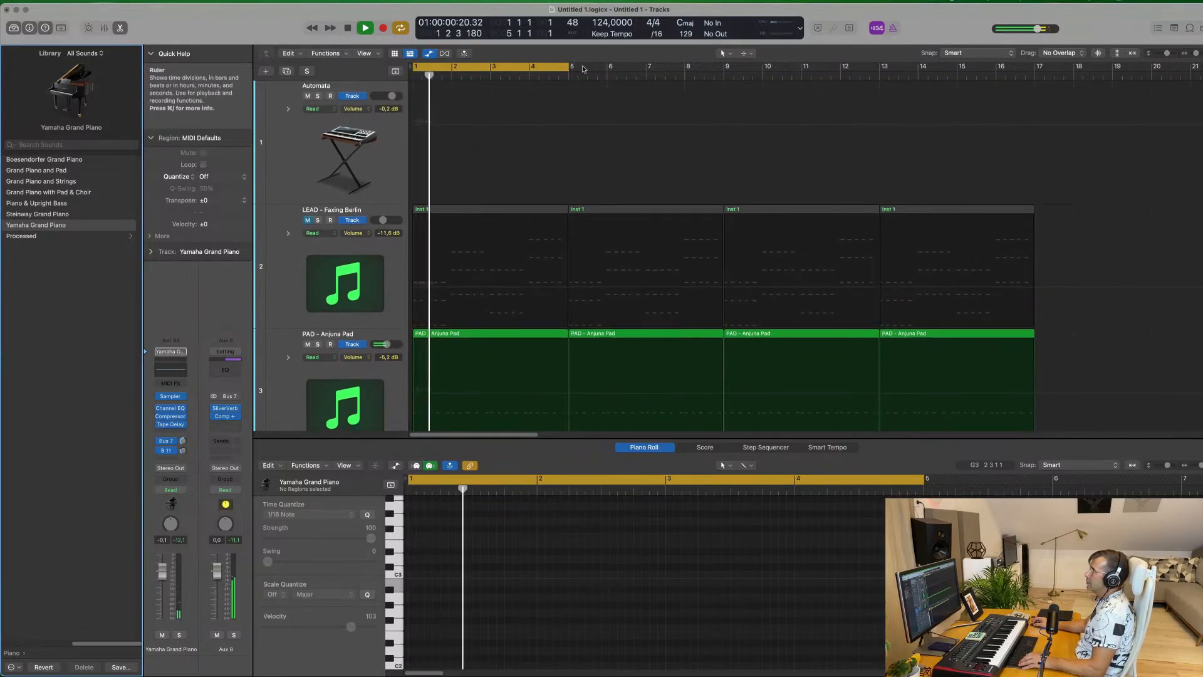
left_click_drag(585, 73, 1036, 87)
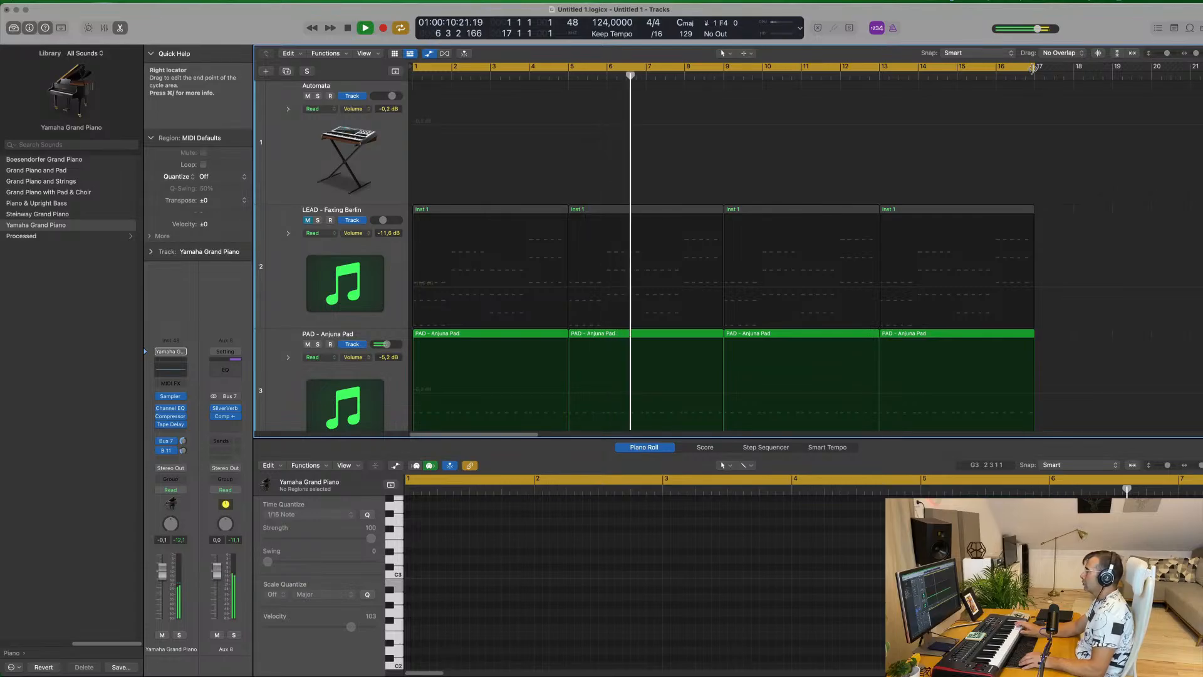
Record a melody on the Yamaha Grand Piano track and move the recorded region to start at bar 1.
key("r")
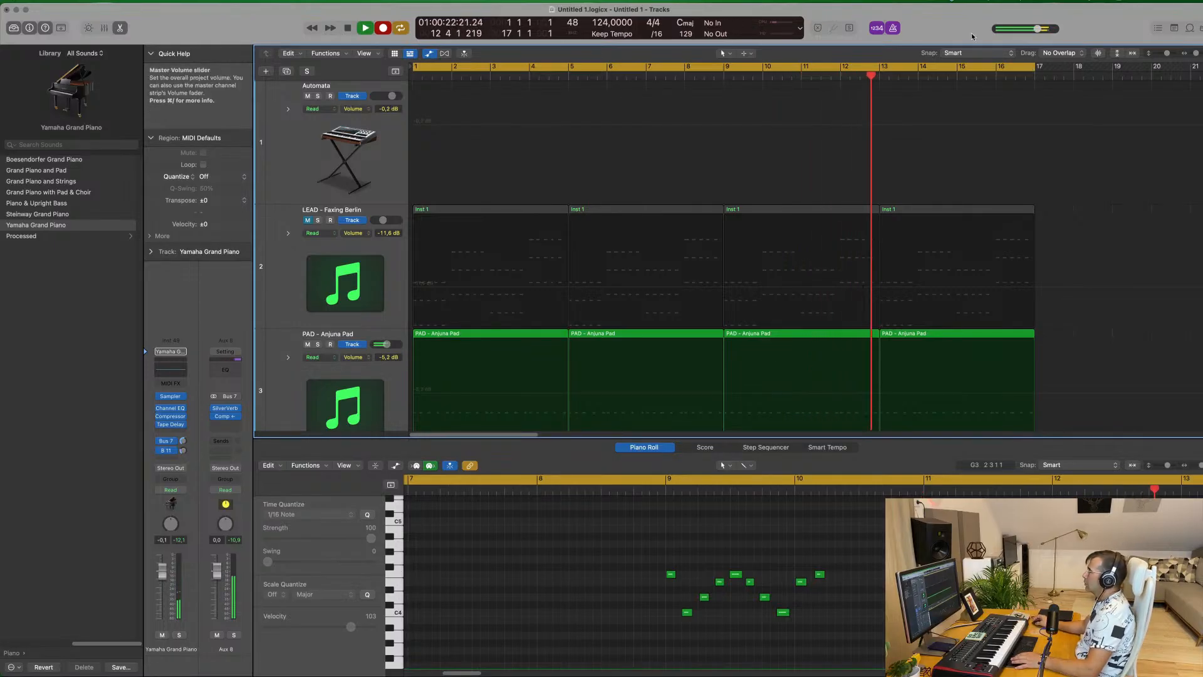
key("space")
scroll(910, 213, "down", 3)
scroll(910, 213, "down", 2)
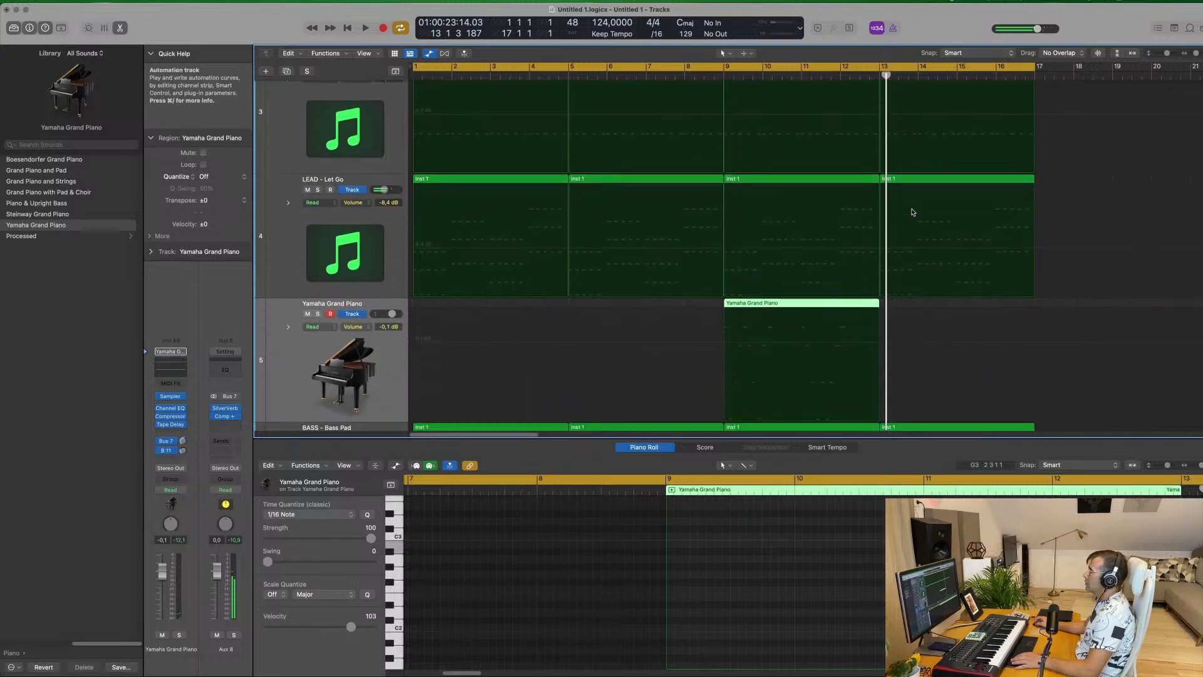
left_click_drag(806, 282, 488, 281)
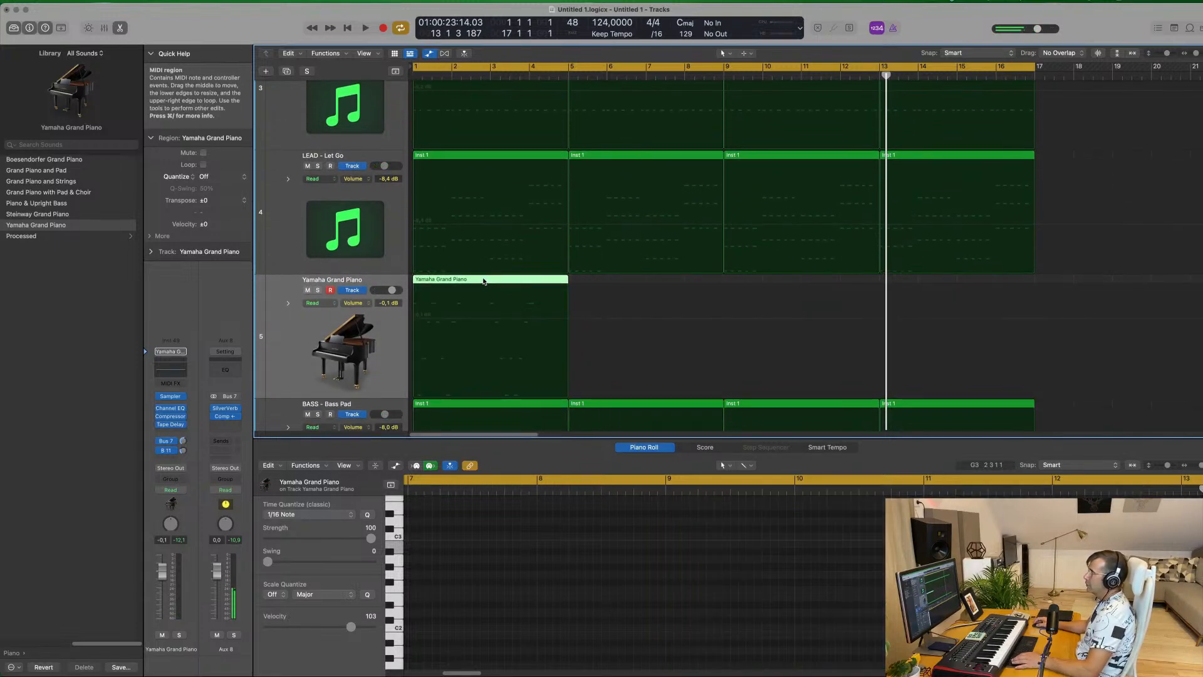
In the piano region, delete the two notes at the start of bar 2 and move the phrase from bar 3 to bar 2.
key("e")
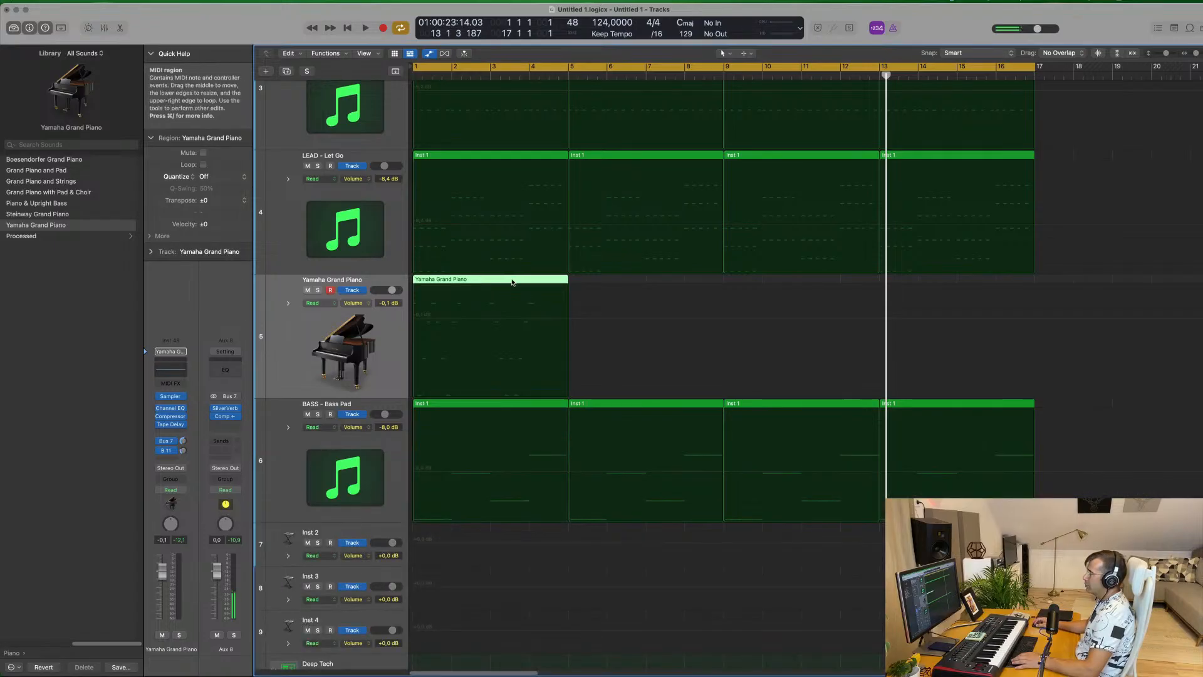
key("e")
key("space")
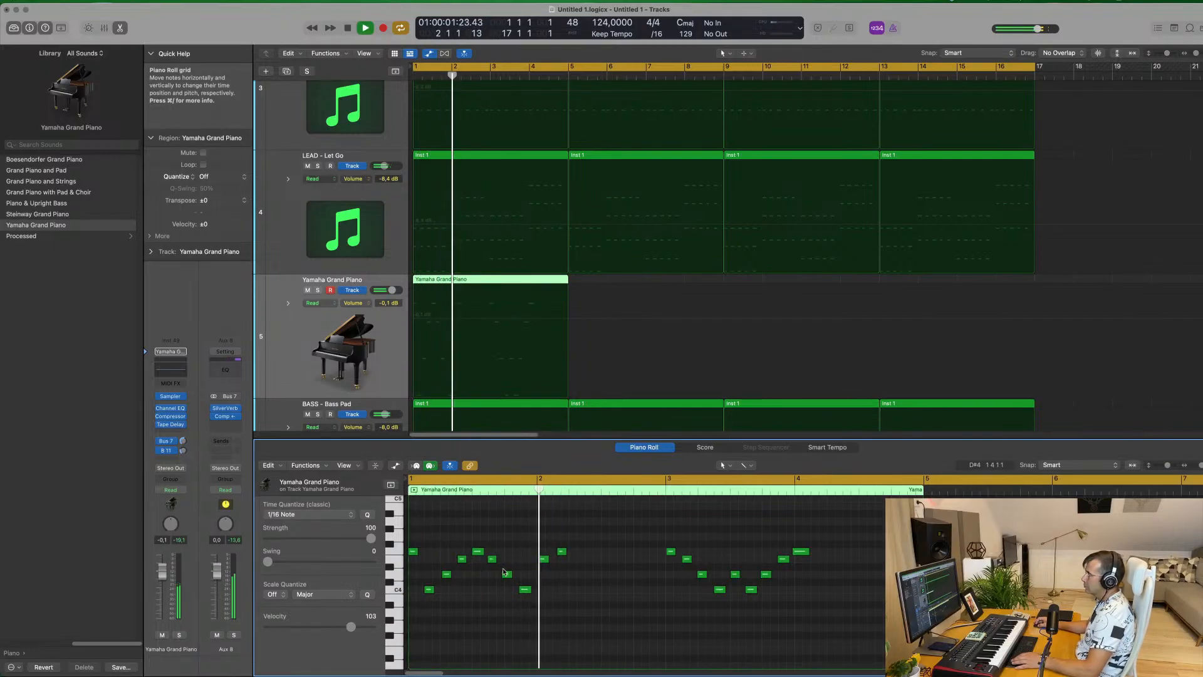
left_click_drag(535, 547, 574, 564)
left_click_drag(644, 537, 854, 606)
key("space")
left_click_drag(670, 554, 543, 554)
Quantize all notes in the piano region to 1/16 notes and play the edited melody.
left_click(631, 534)
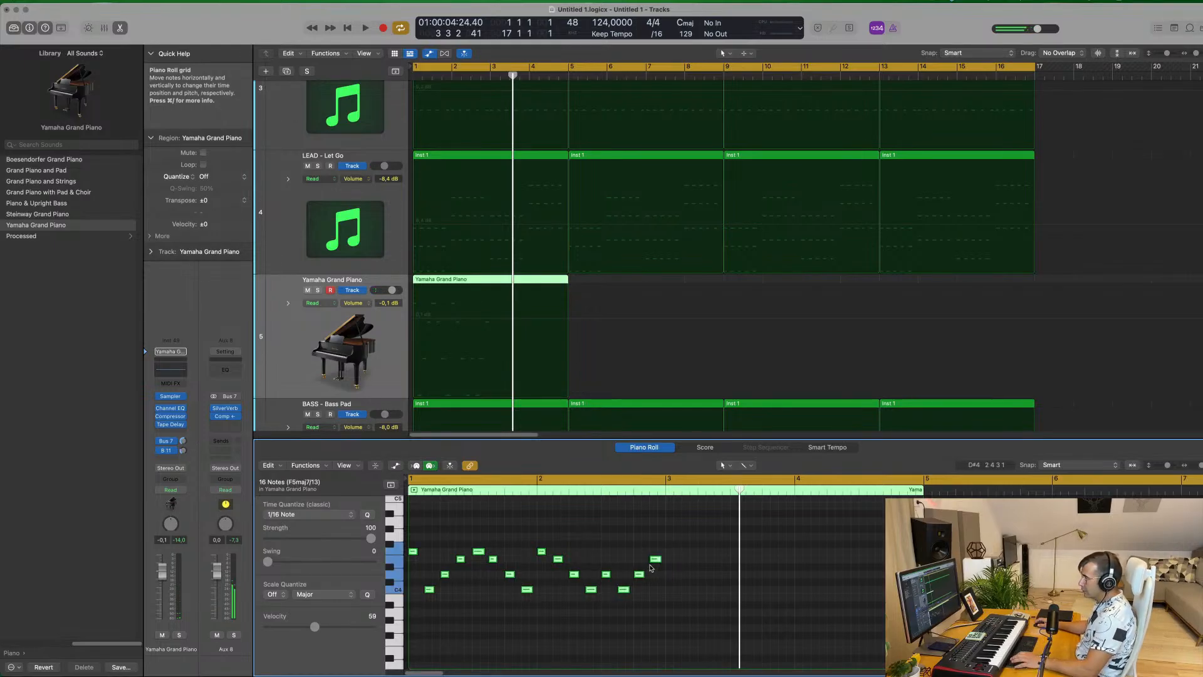
left_click(554, 650)
key("space")
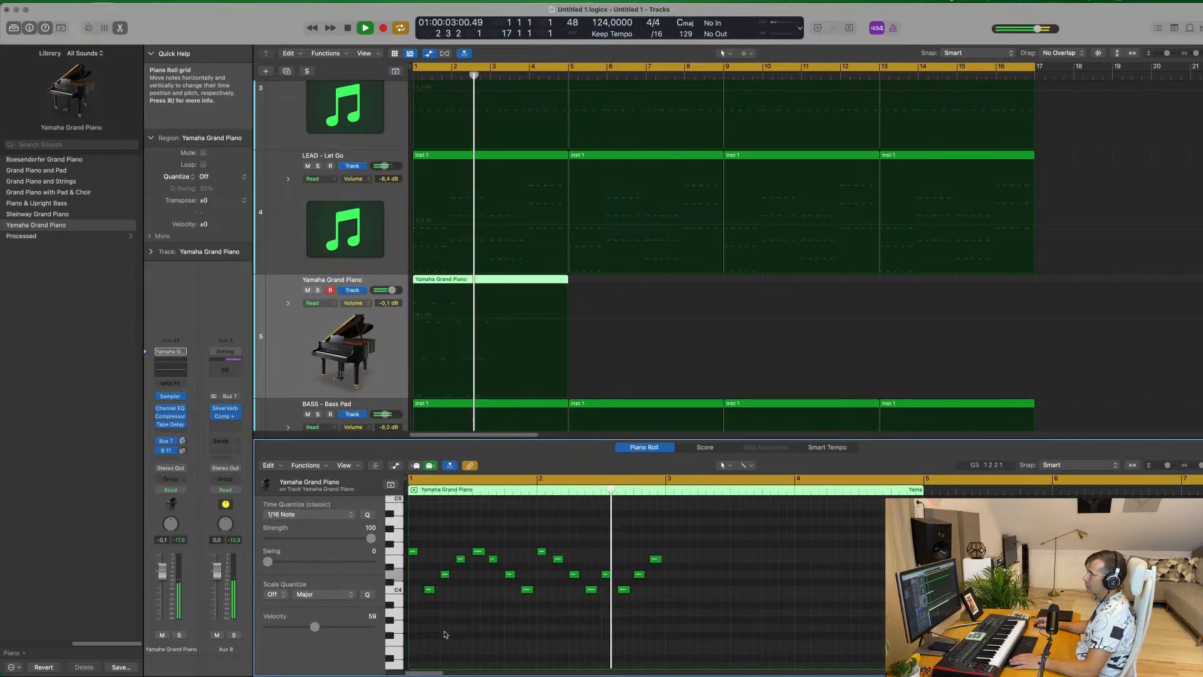
Replay the piano melody, split its region at bar 2, and move the second part to around bar 11.
key("Return")
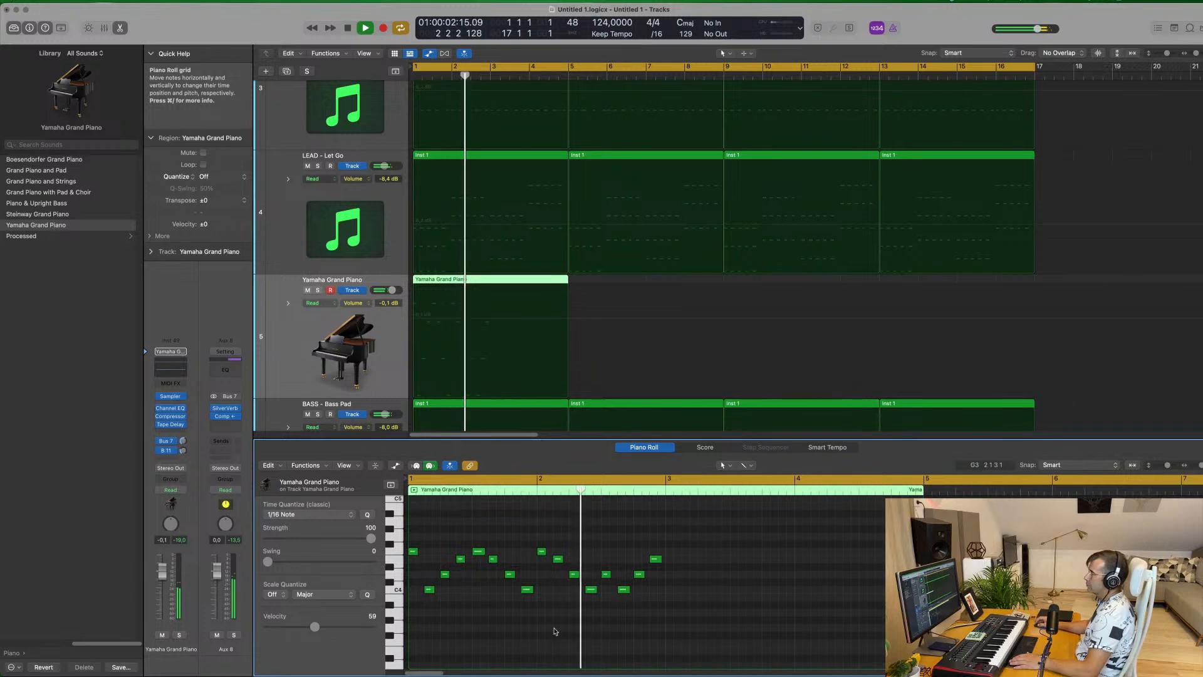
key("Return")
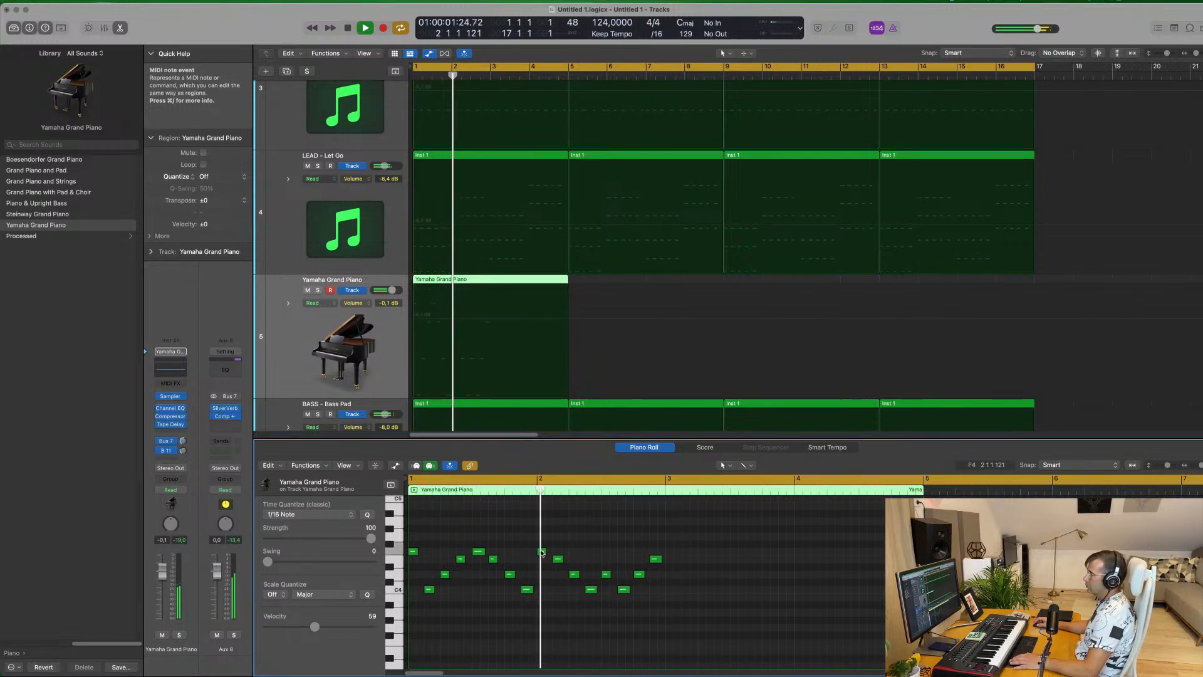
key("space")
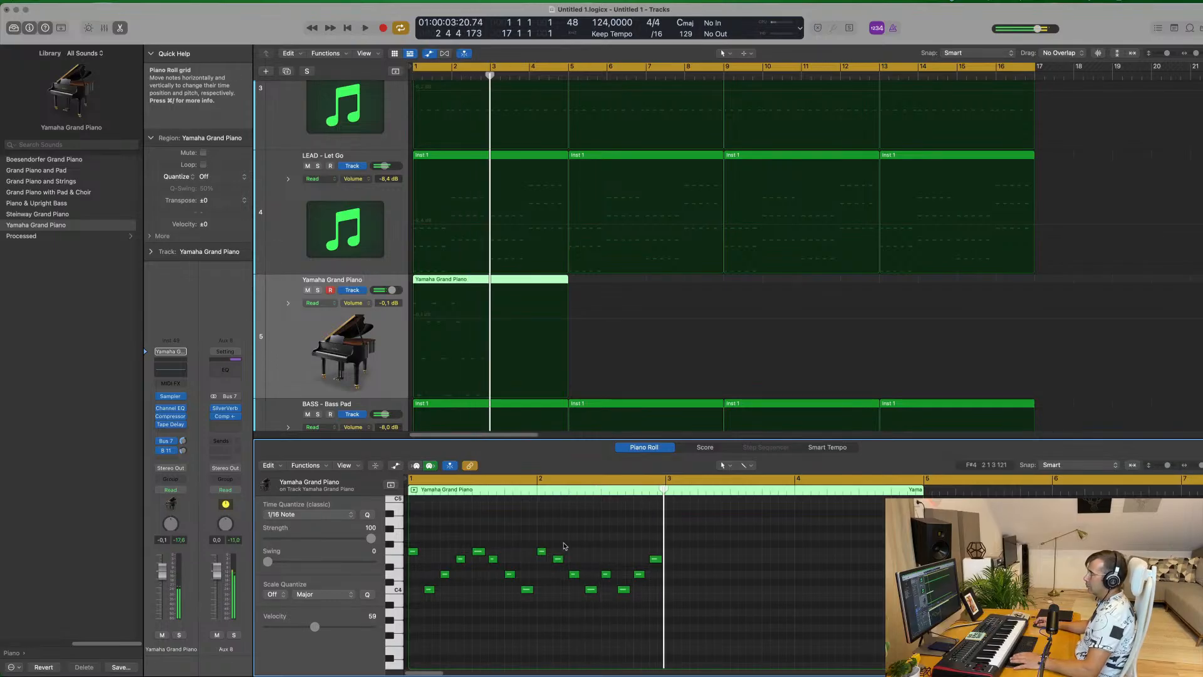
left_click_drag(542, 545, 741, 617)
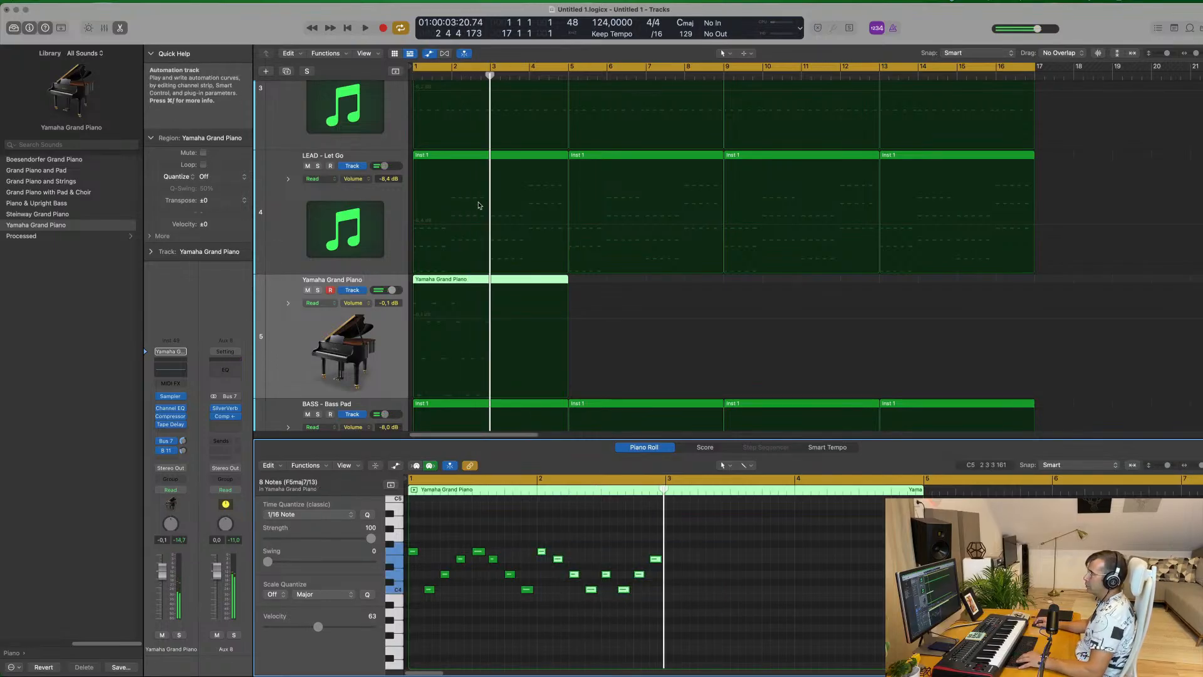
left_click(453, 281)
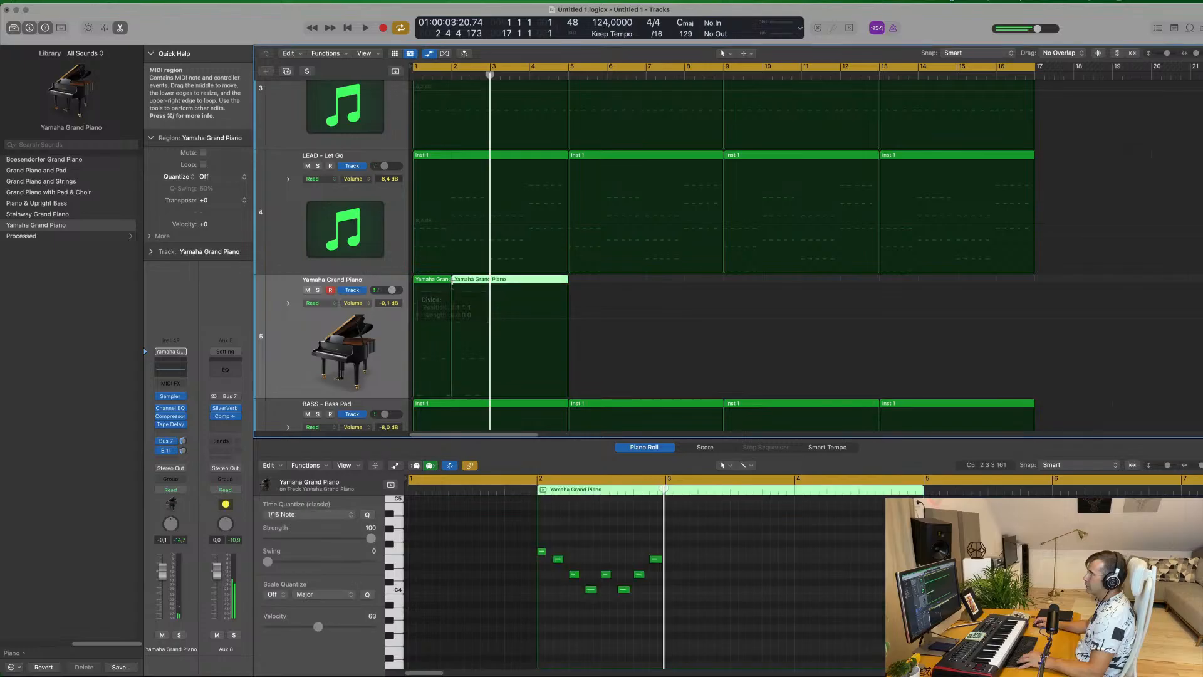
left_click_drag(481, 281, 836, 282)
Repeat the bar 1 piano region three times to fill bars 1 to 4 and set the piano track's volume to -3.0 dB.
left_click(427, 280)
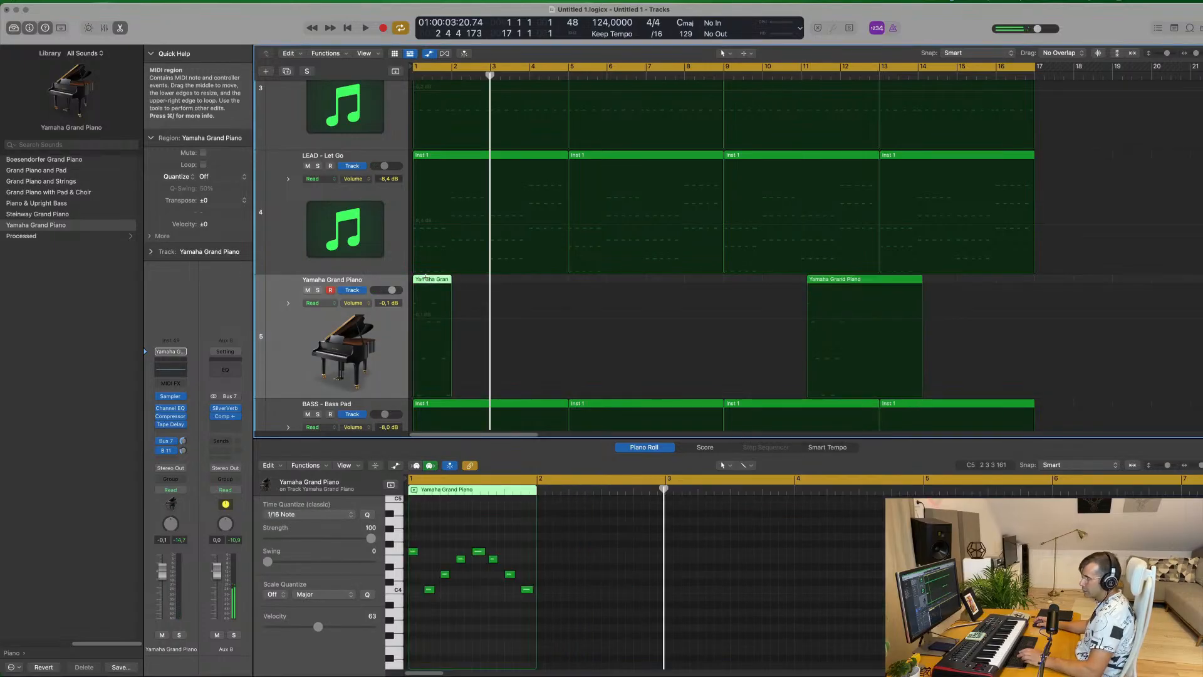
key("super+r")
key("super+r")
key("super+r")
key("space")
left_click(399, 337)
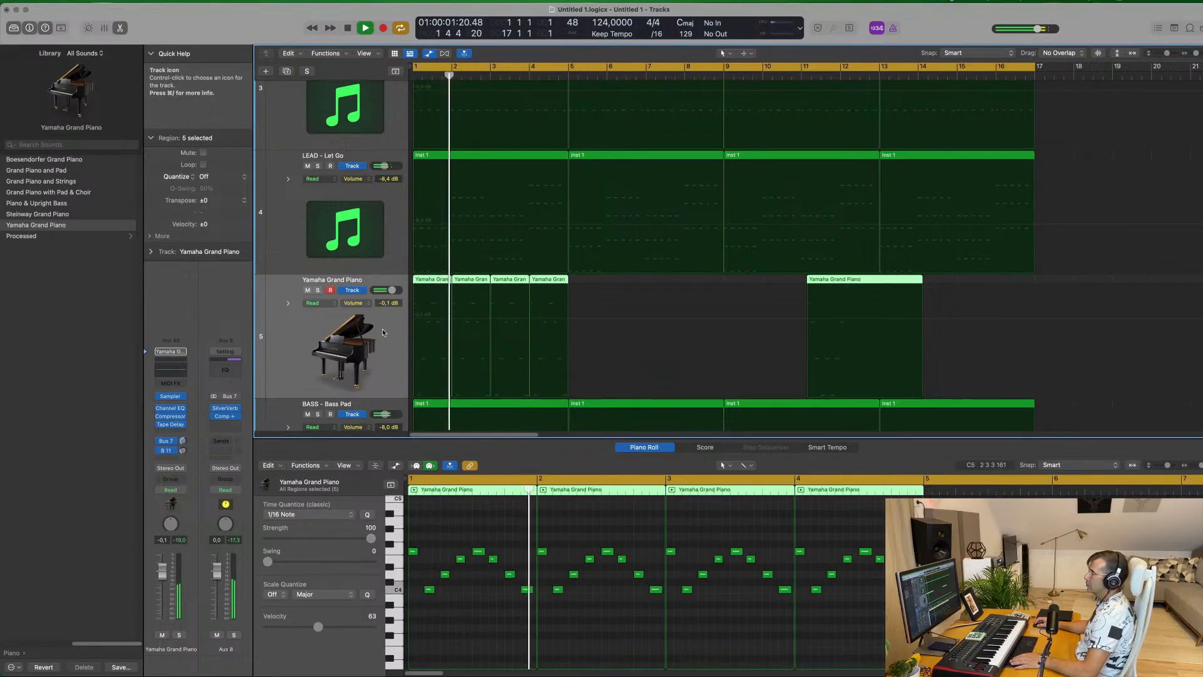
left_click_drag(391, 290, 389, 289)
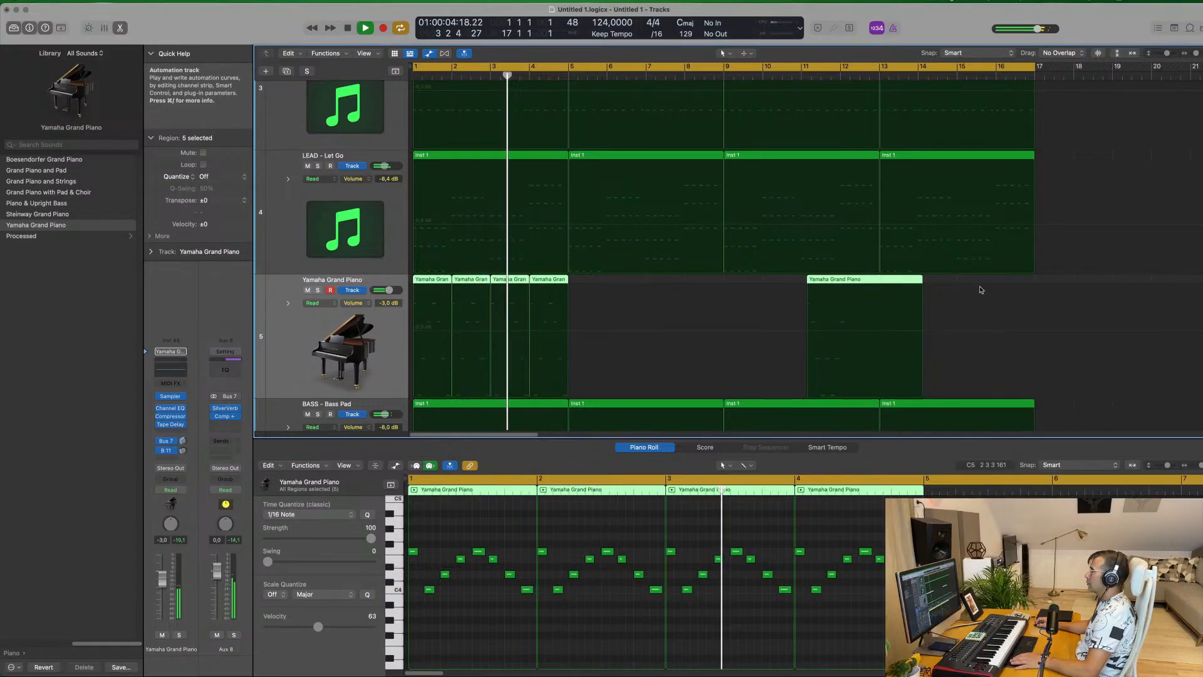
Move the separated piano region to bar 9, split it at bar 10, and delete the remainder.
left_click_drag(820, 279, 763, 281)
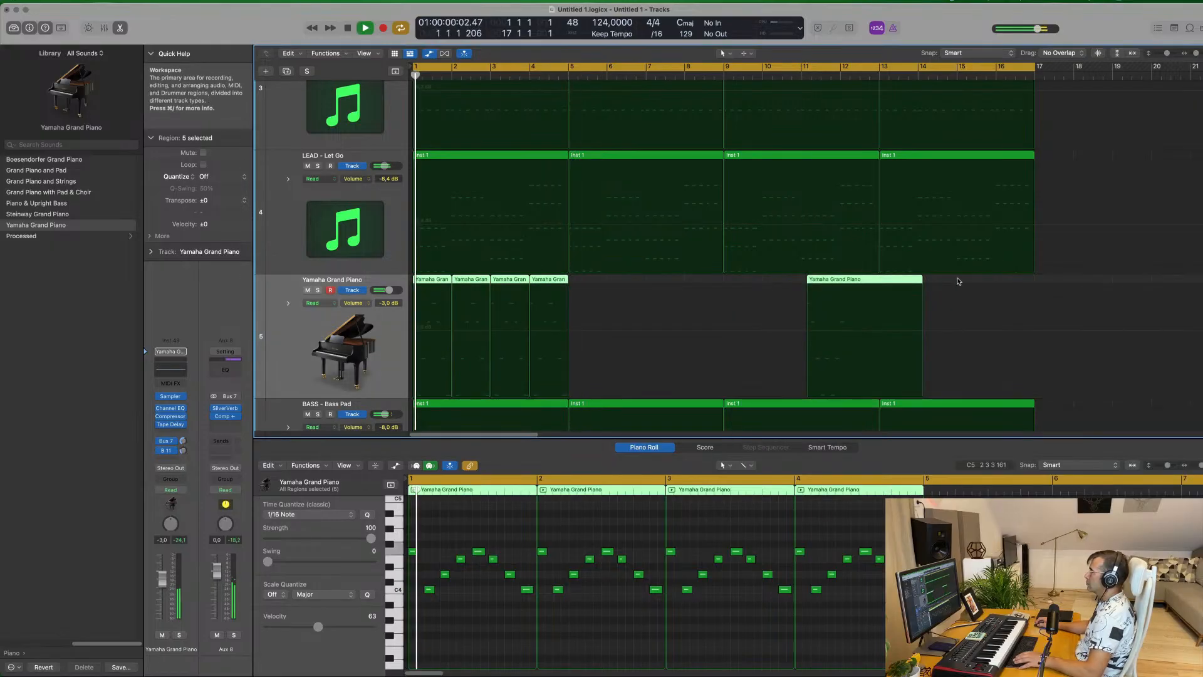
left_click_drag(820, 282, 761, 280)
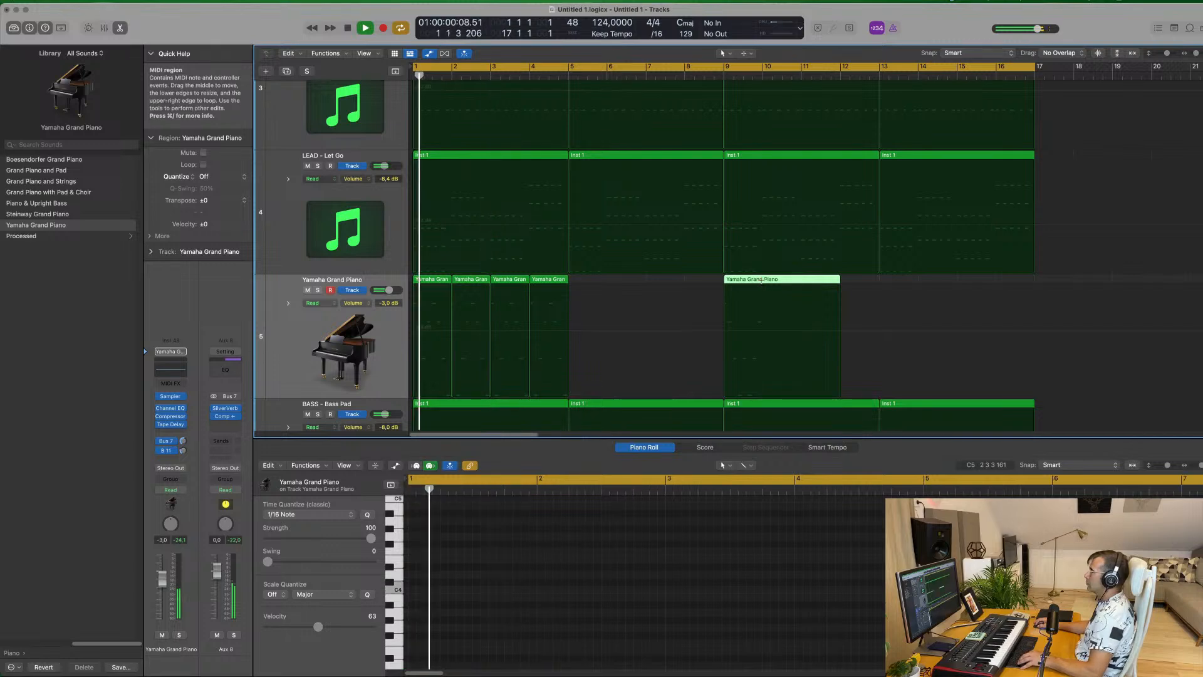
left_click(762, 280)
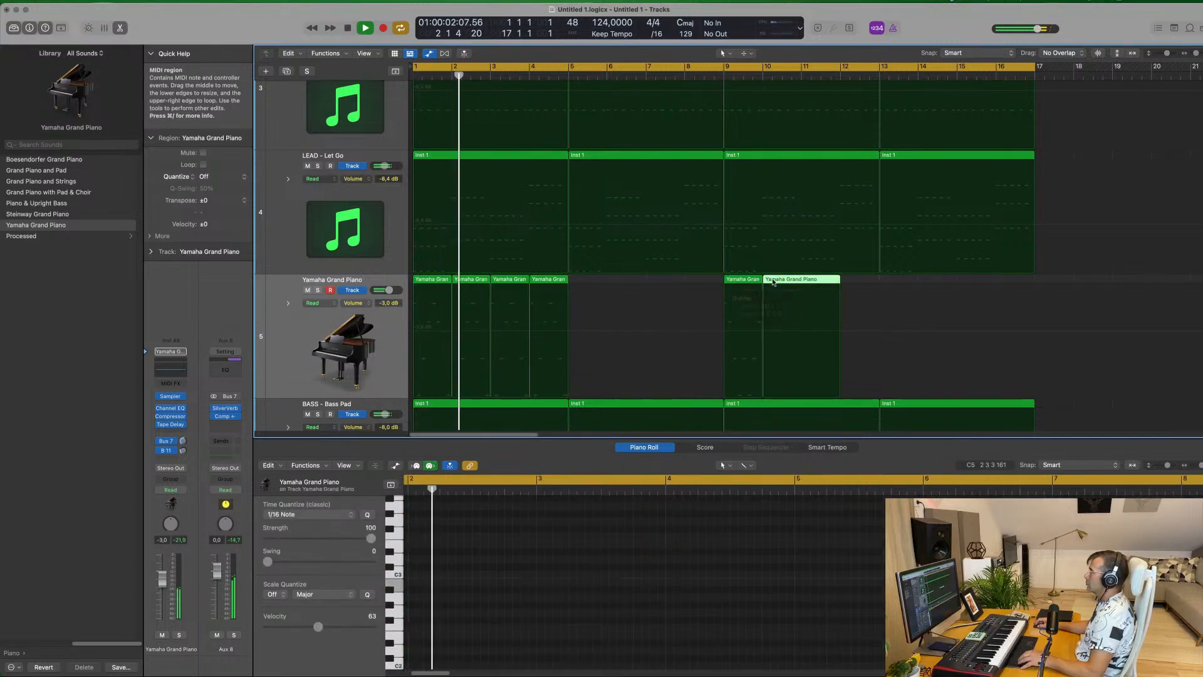
key("Delete")
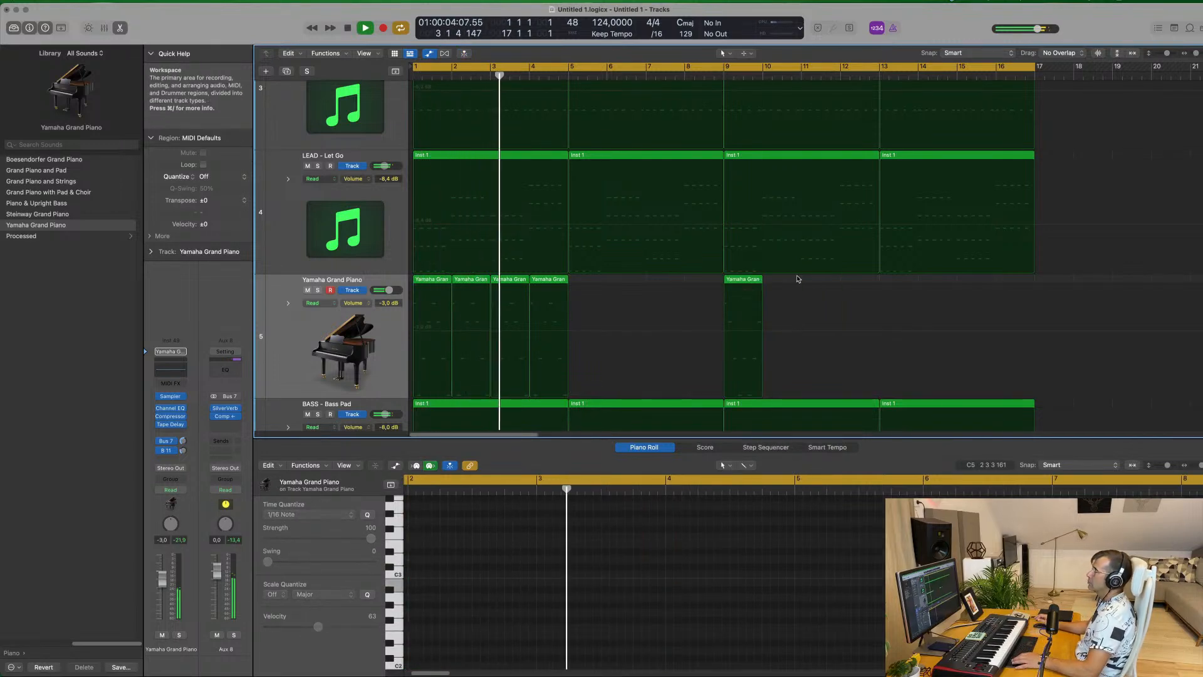
Move the one-bar piano region from bar 9 to bar 5 and repeat it three times to fill bars 5 to 8.
left_click(745, 281)
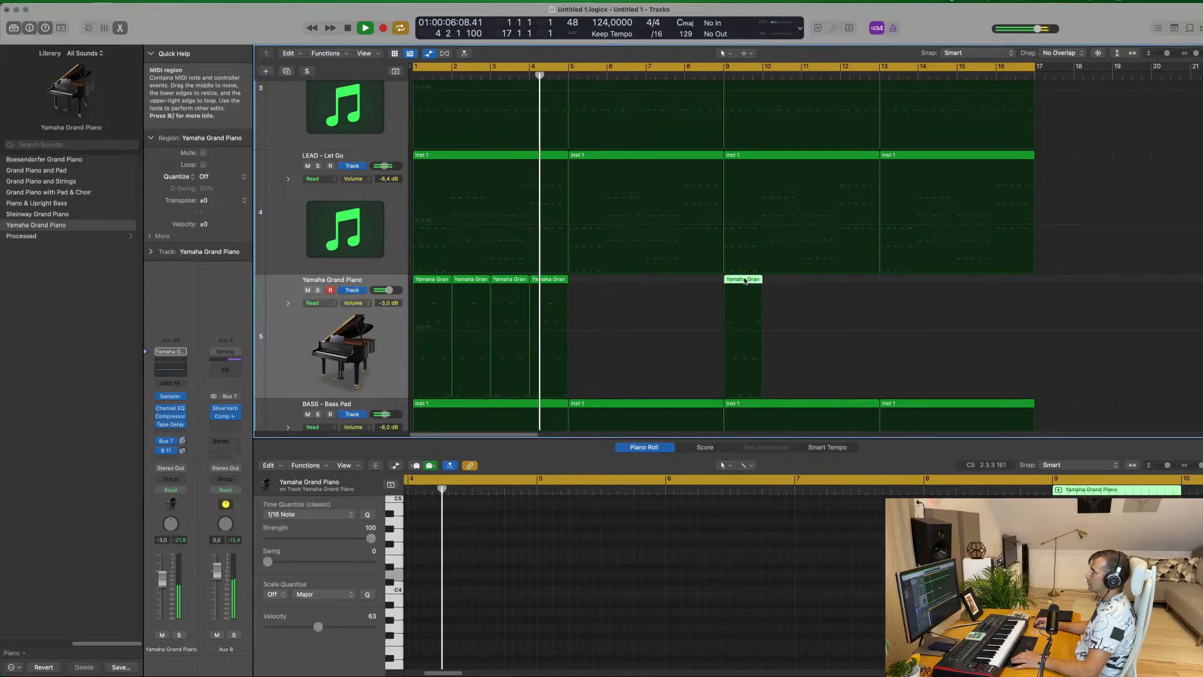
left_click_drag(745, 281, 598, 289)
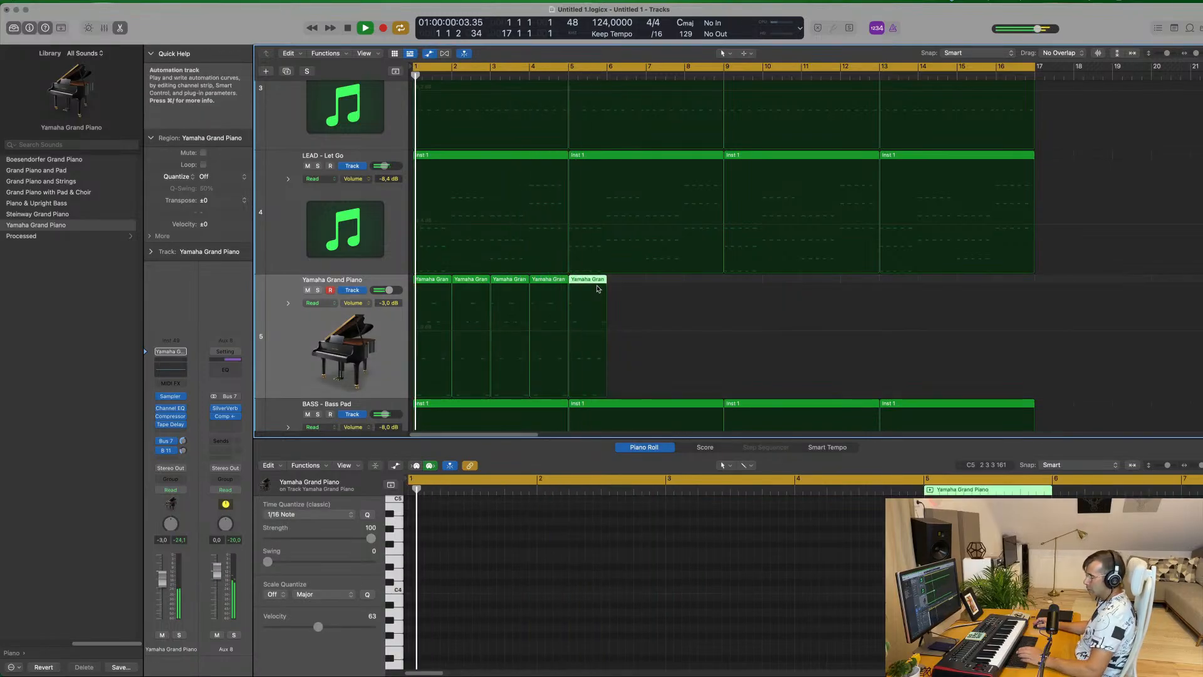
key("super+r")
key("super+r")
key("super+r")
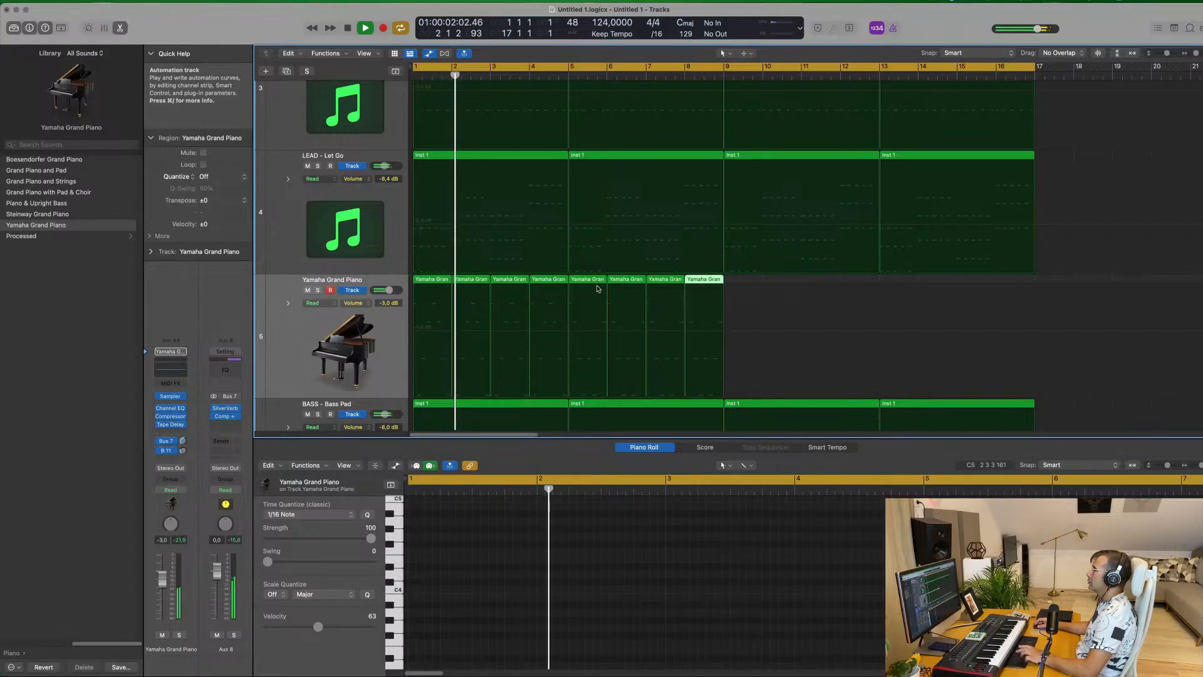
Delete the piano regions in bars 1 to 4, move the four regions from bar 5 to bar 1, and play from the start.
scroll(383, 339, "up", 3)
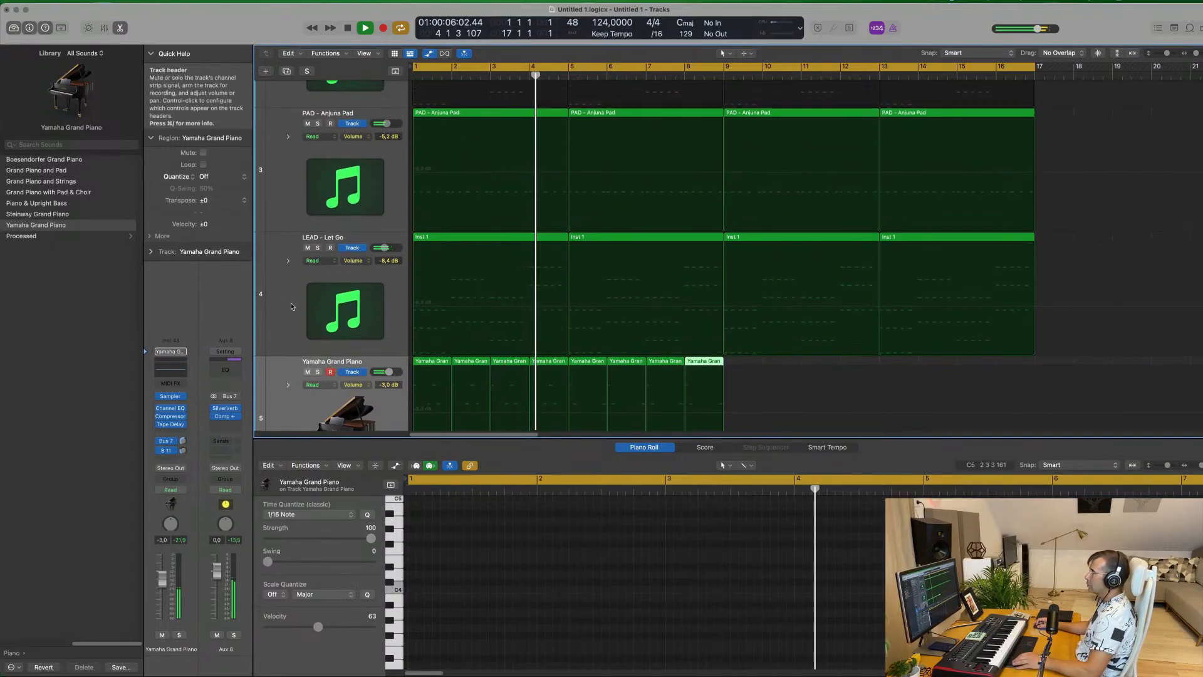
scroll(291, 307, "down", 3)
scroll(293, 306, "down", 3)
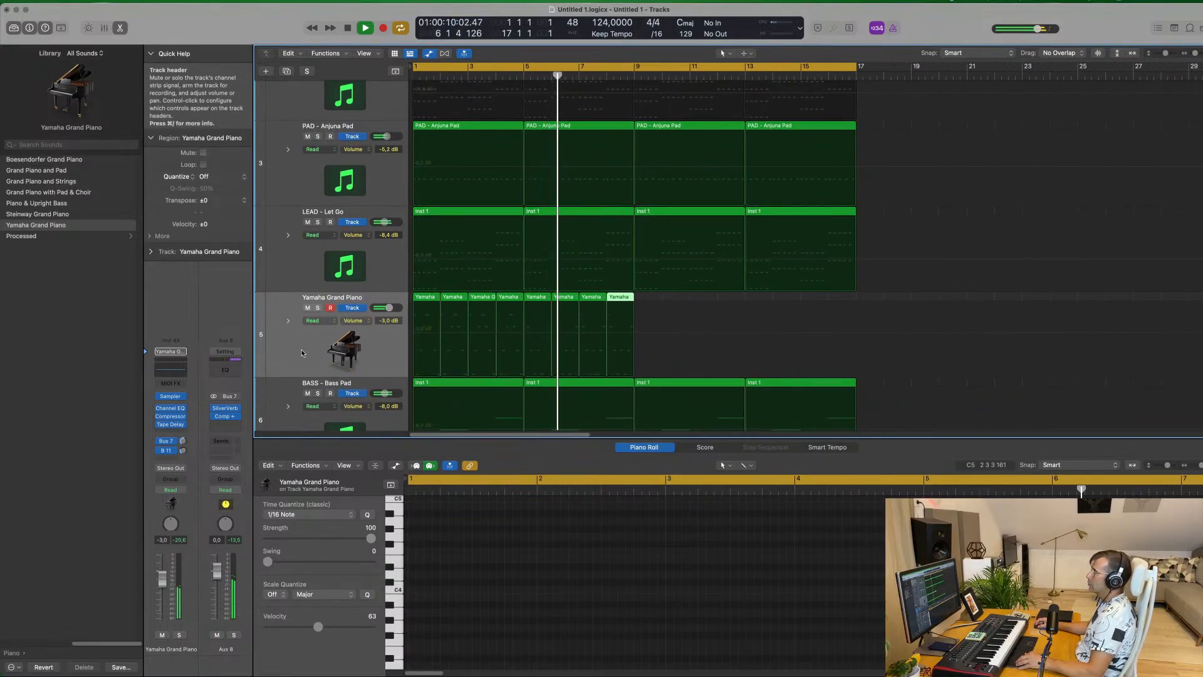
scroll(305, 353, "up", 2)
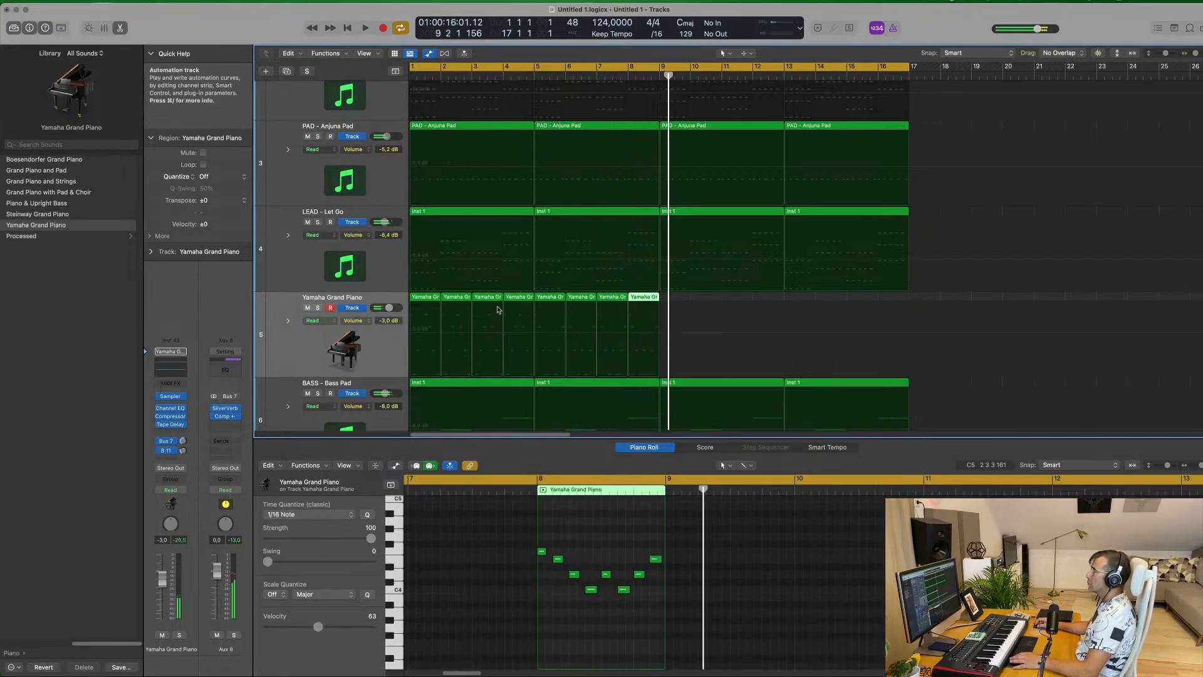
key("Return")
left_click(521, 303)
key("BackSpace")
left_click_drag(519, 303, 425, 301)
key("BackSpace")
left_click_drag(690, 301, 378, 340)
key("space")
key("Return")
key("space")
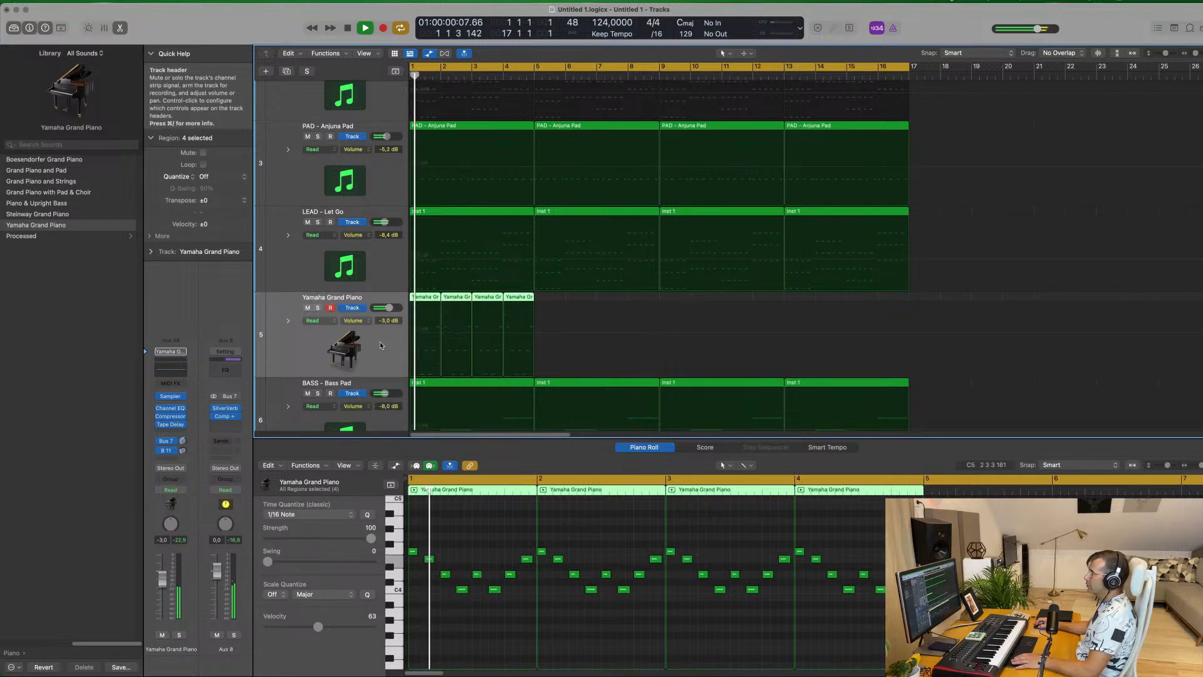
Enlarge the Piano Roll and show the note velocity lane for the piano regions.
left_click_drag(500, 438, 388, 334)
left_click(374, 361)
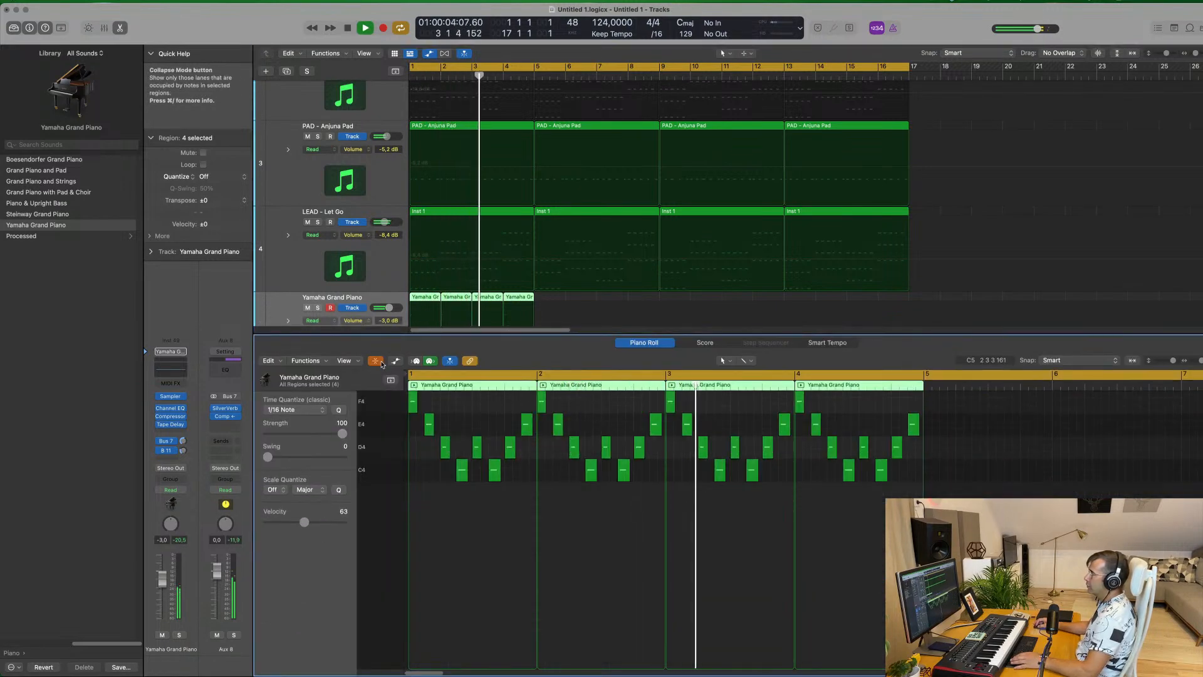
left_click(379, 362)
left_click(396, 360)
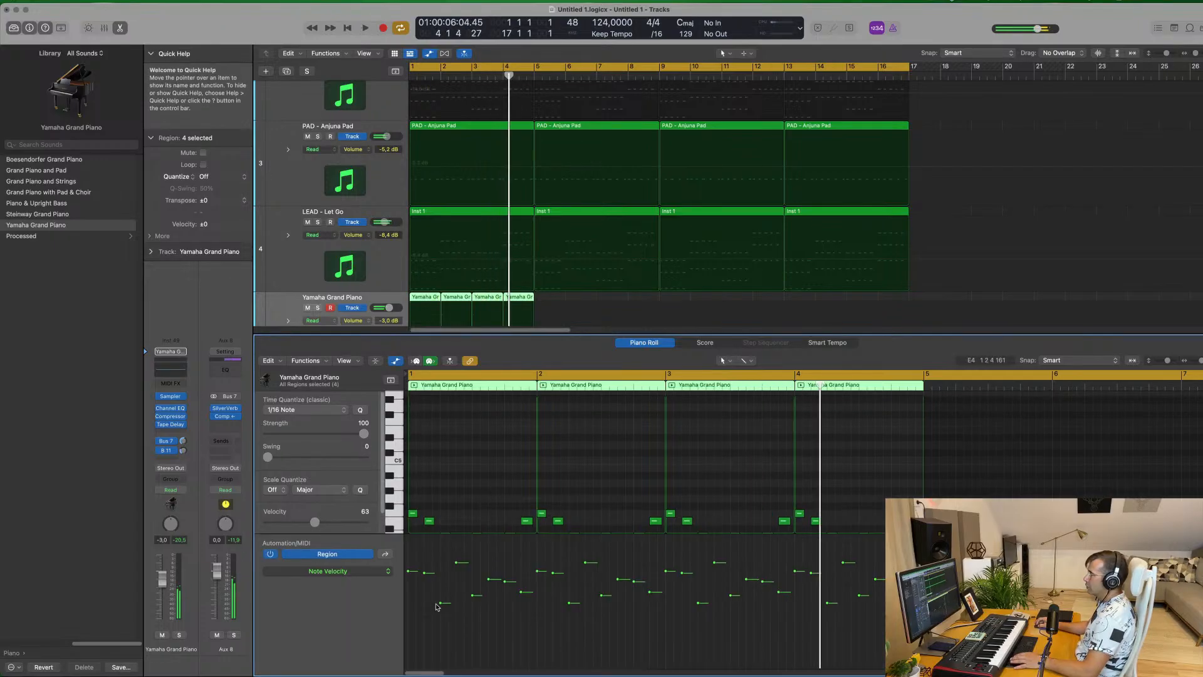
Raise the velocities of the softer notes in the bar 1 piano region, setting the last note to 106.
left_click_drag(441, 605, 473, 567)
key("space")
left_click_drag(498, 569, 498, 570)
left_click(521, 591)
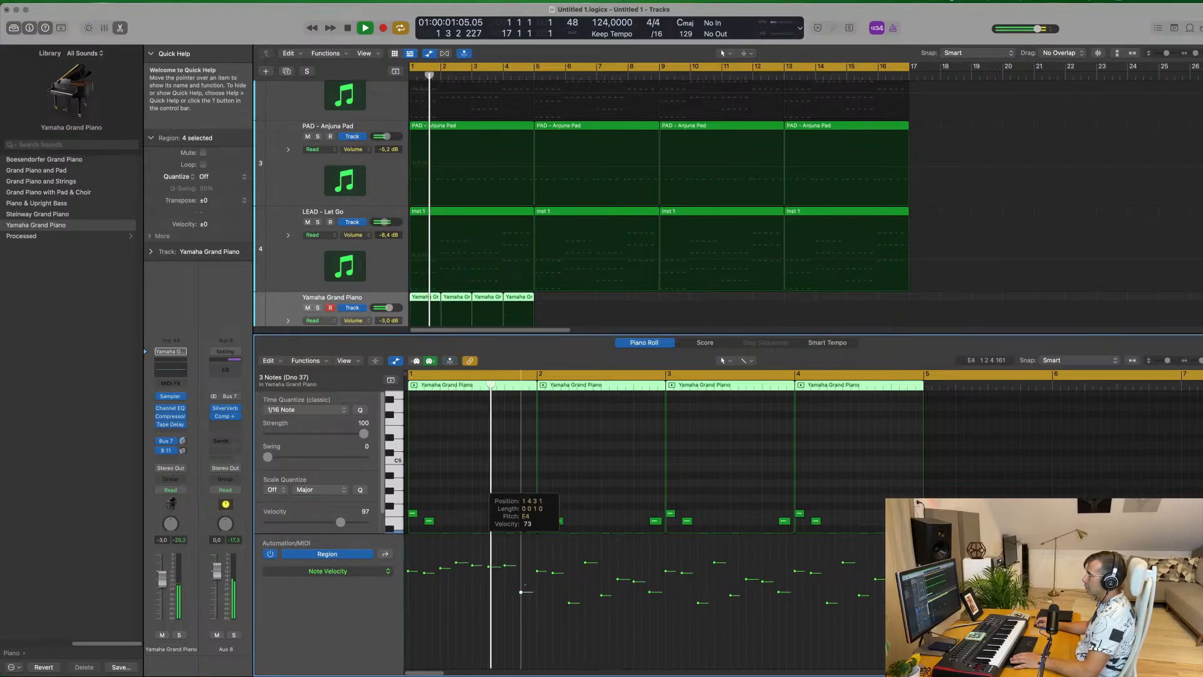
key("space")
left_click_drag(526, 566, 528, 557)
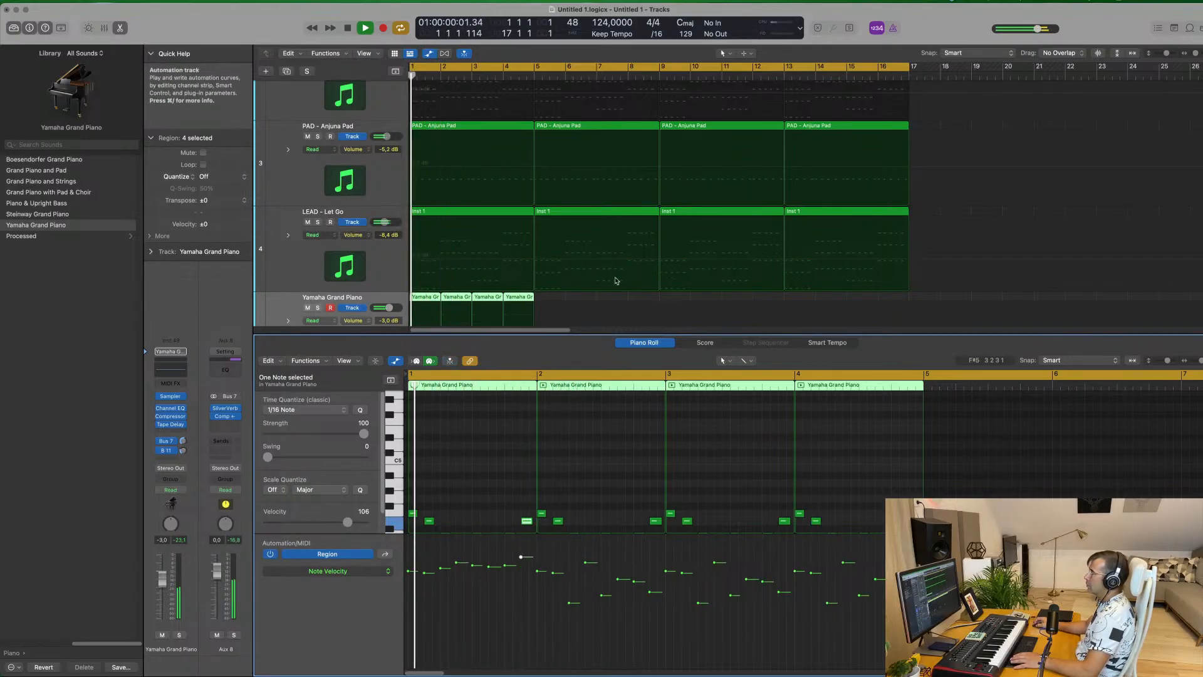
Delete the piano regions in bars 2 to 4 and repeat the edited bar 1 region three times in their place.
scroll(580, 253, "down", 3)
left_click(580, 253)
left_click_drag(580, 253, 454, 259)
key("Delete")
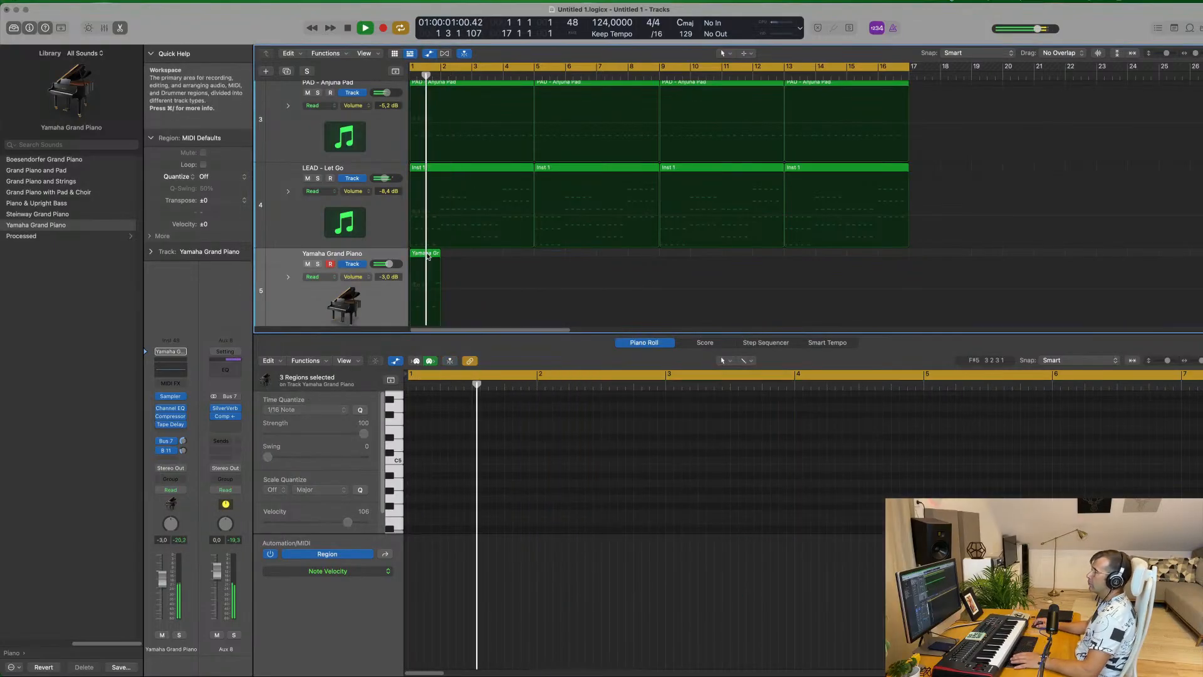
left_click(424, 256)
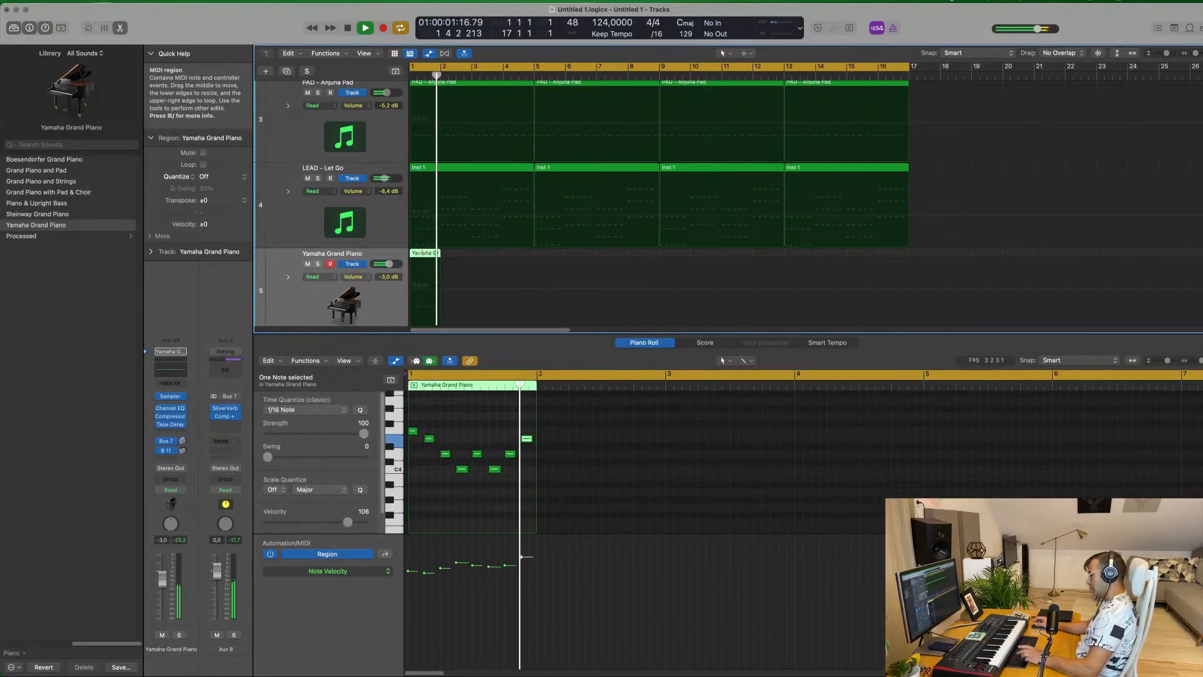
key("super+r")
key("super+r")
key("super+r")
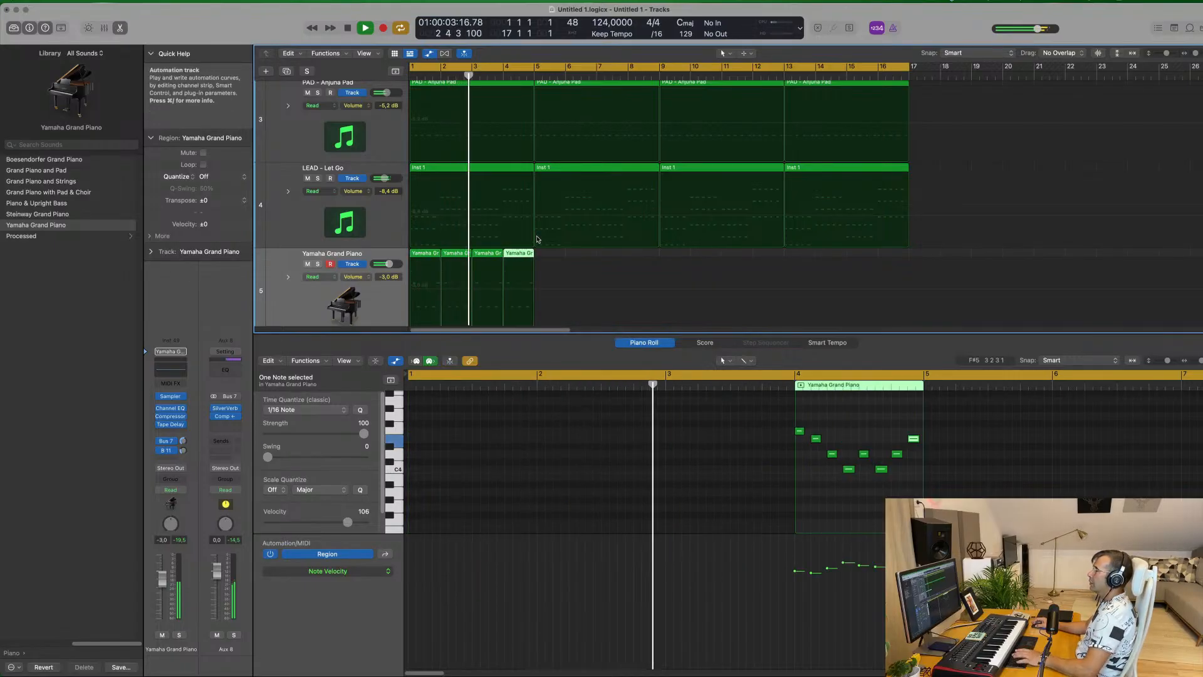
Repeat the four piano regions three times to reach bar 17 and set the piano track's volume to -4.9 dB.
left_click(347, 261)
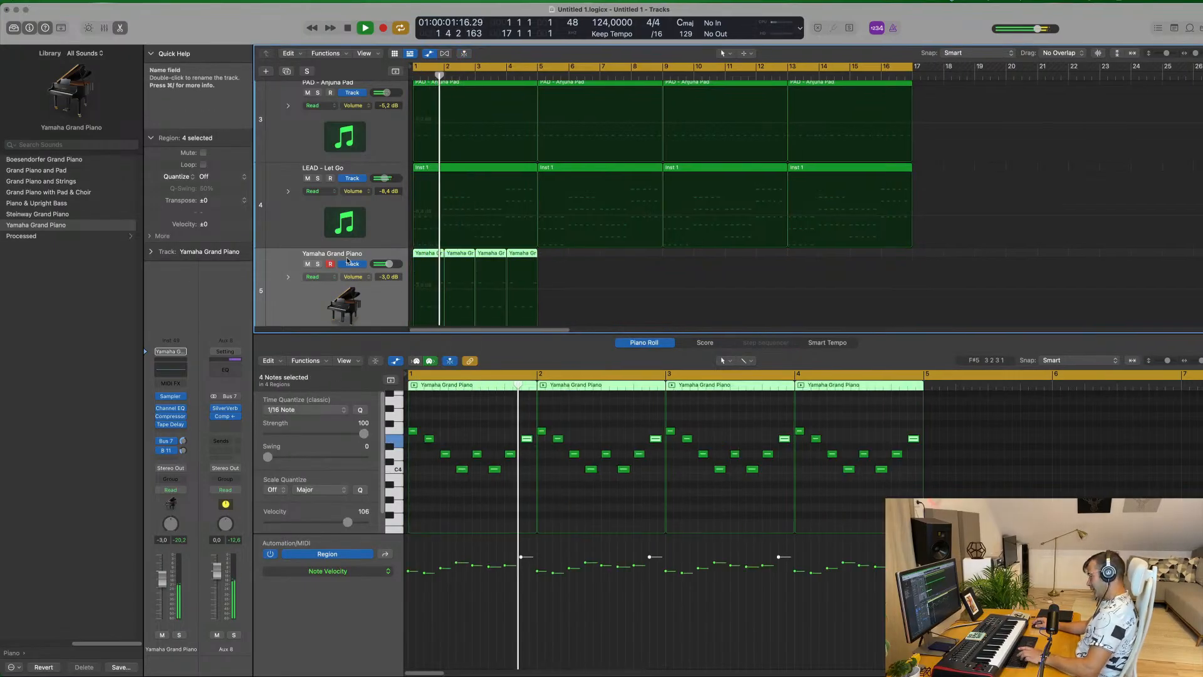
key("super+r")
key("super+r")
key("super+r")
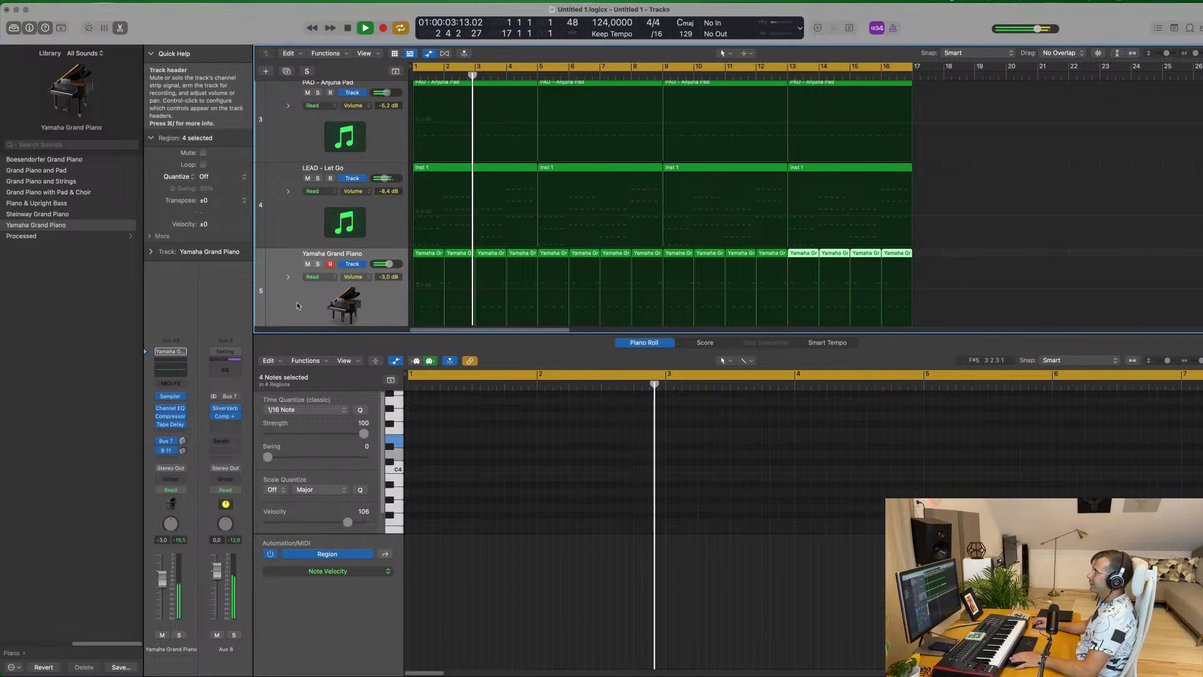
left_click(313, 296)
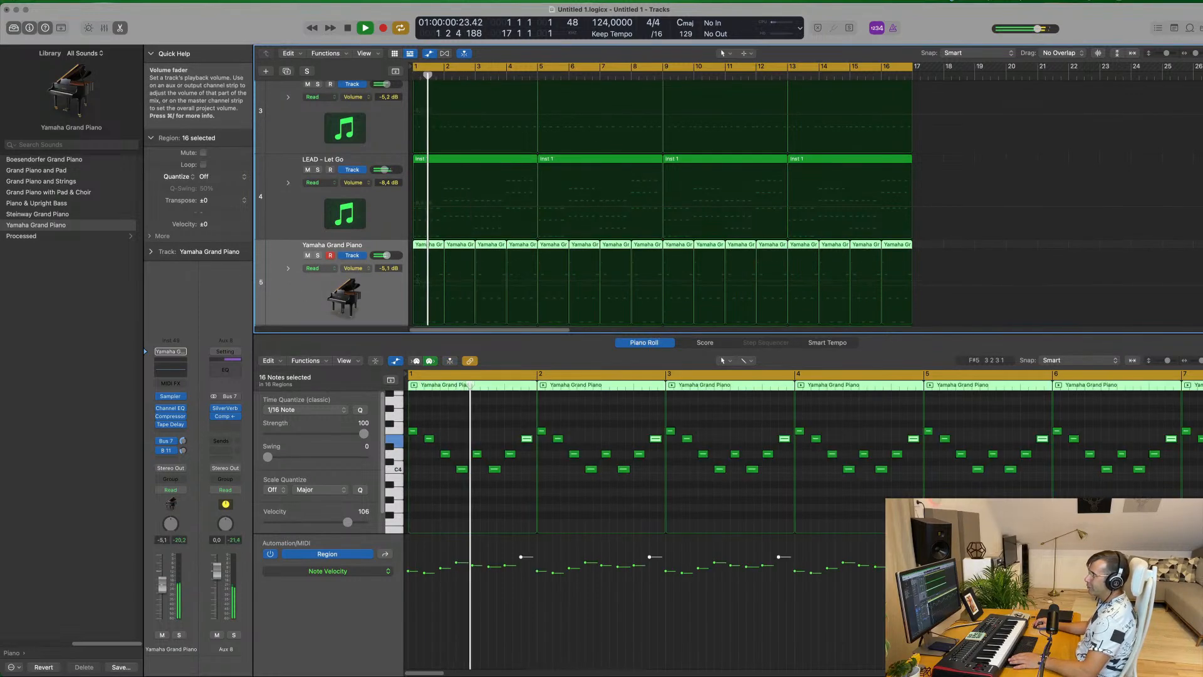
left_click_drag(387, 255, 387, 255)
Mute the BASS - Bass Pad track and play the arrangement from the start.
scroll(456, 253, "down", 8)
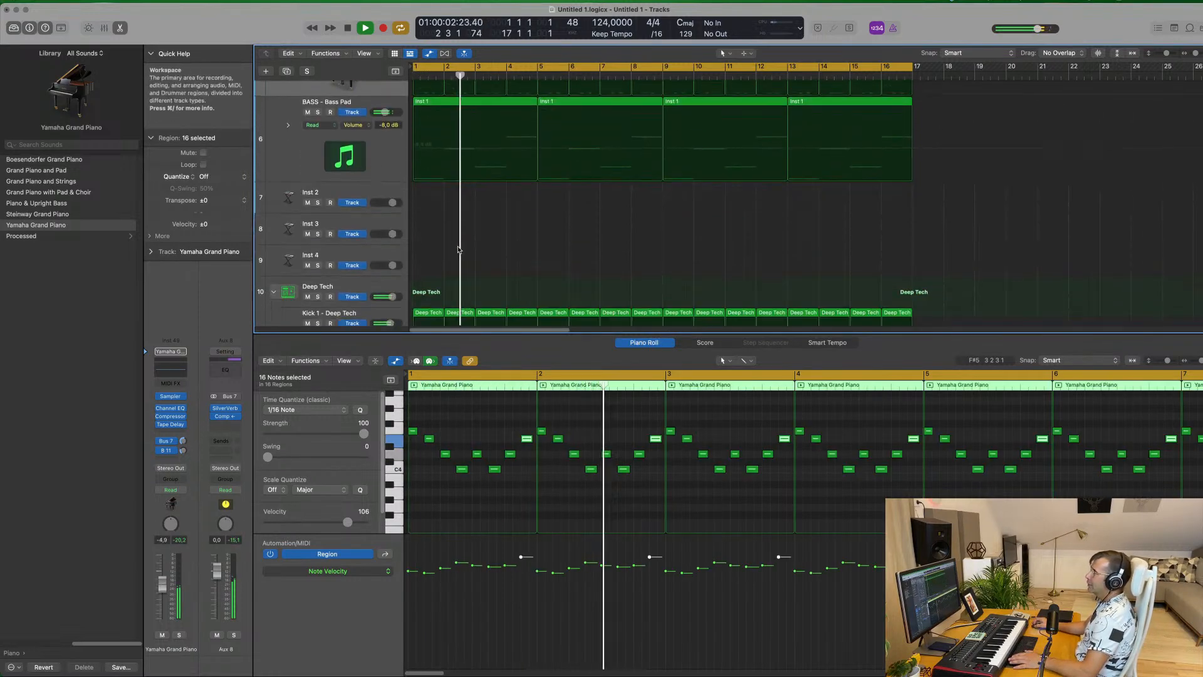
scroll(451, 213, "up", 2)
key("Return")
left_click(307, 151)
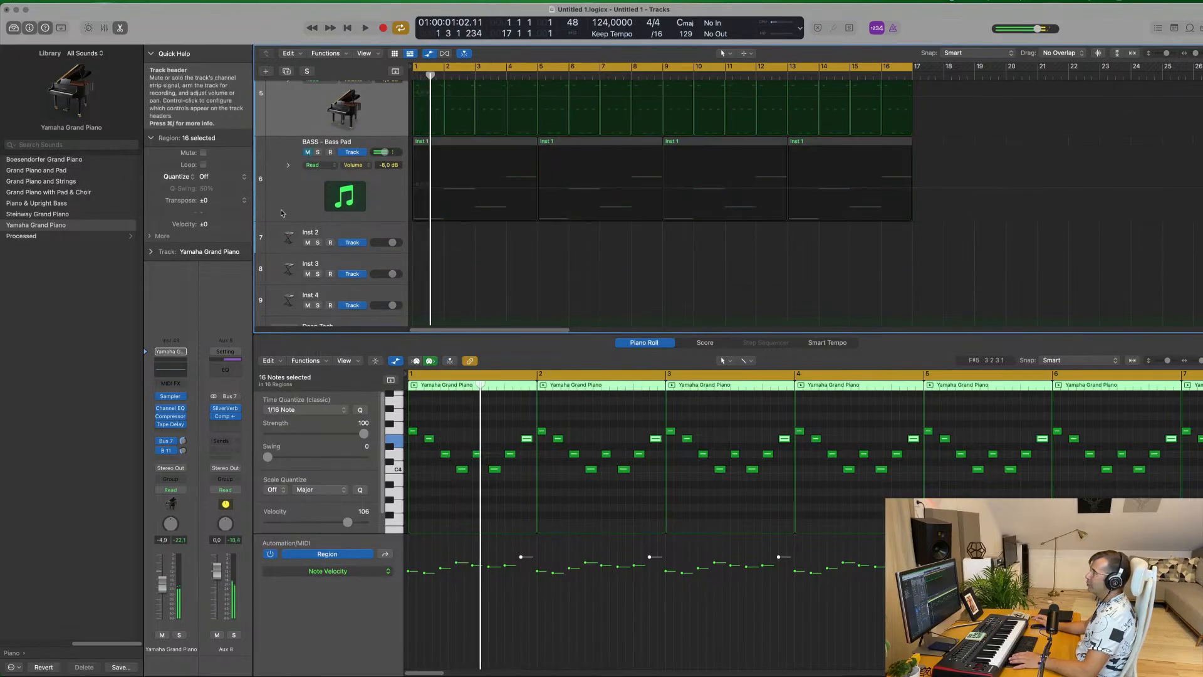
scroll(302, 212, "up", 5)
key("space")
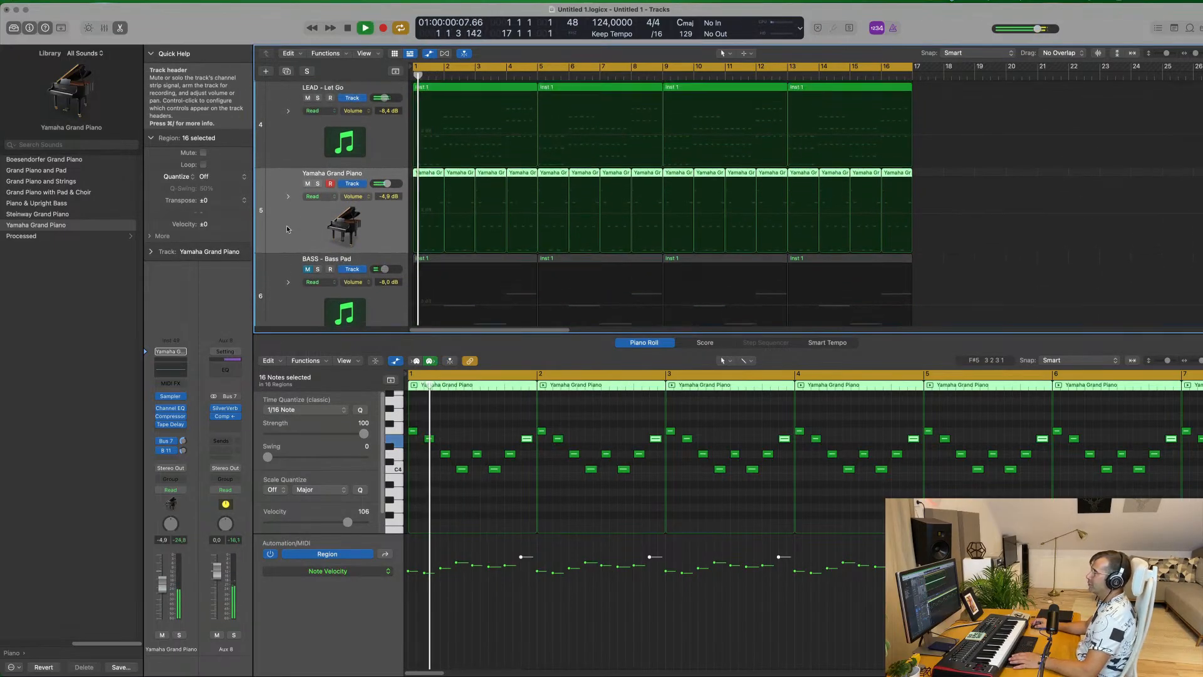
Mute the LEAD - Let Go track and play the piano with the pad, reducing the track height for overview.
scroll(291, 193, "up", 1)
key("Return")
left_click(308, 143)
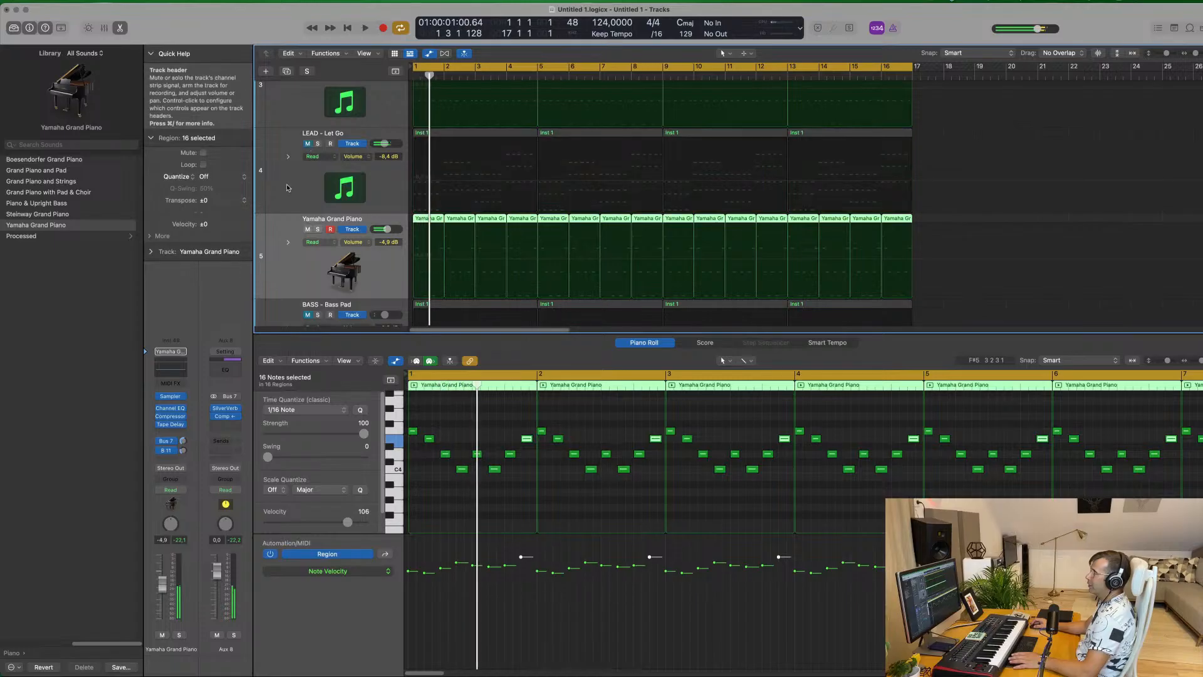
scroll(288, 191, "up", 5)
scroll(288, 192, "down", 3)
scroll(288, 192, "down", 7)
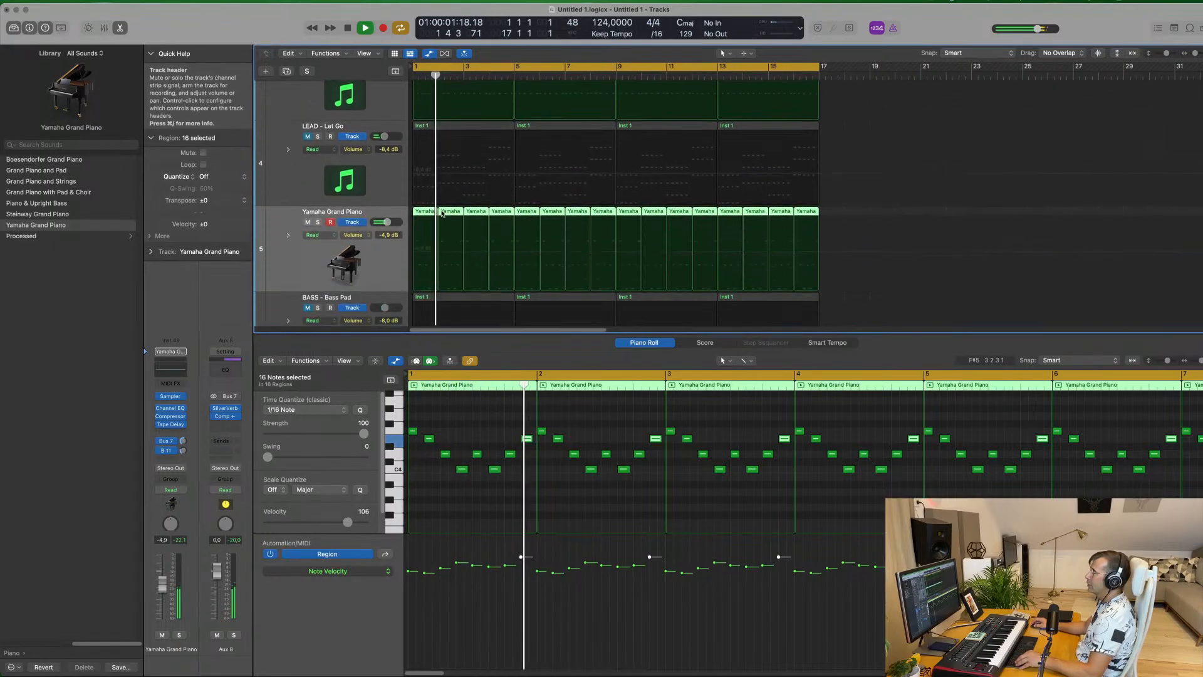
scroll(485, 226, "up", 4)
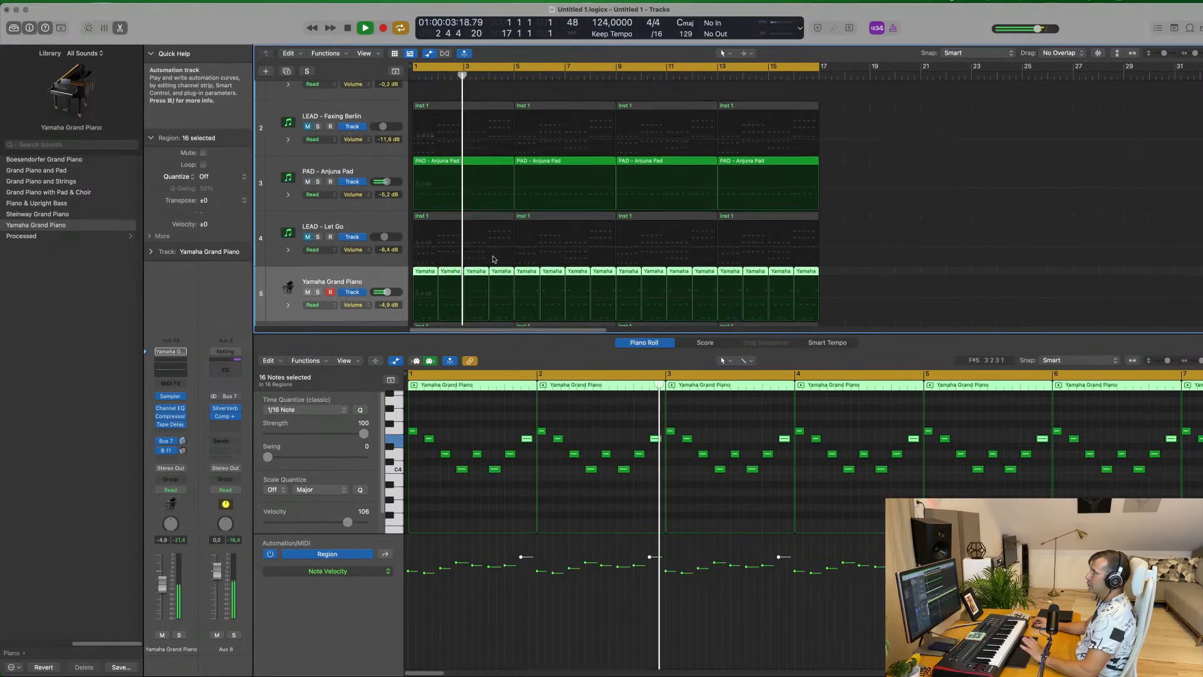
Duplicate the BASS - Bass Pad track with the same settings and unmute the new copy.
scroll(503, 256, "down", 8)
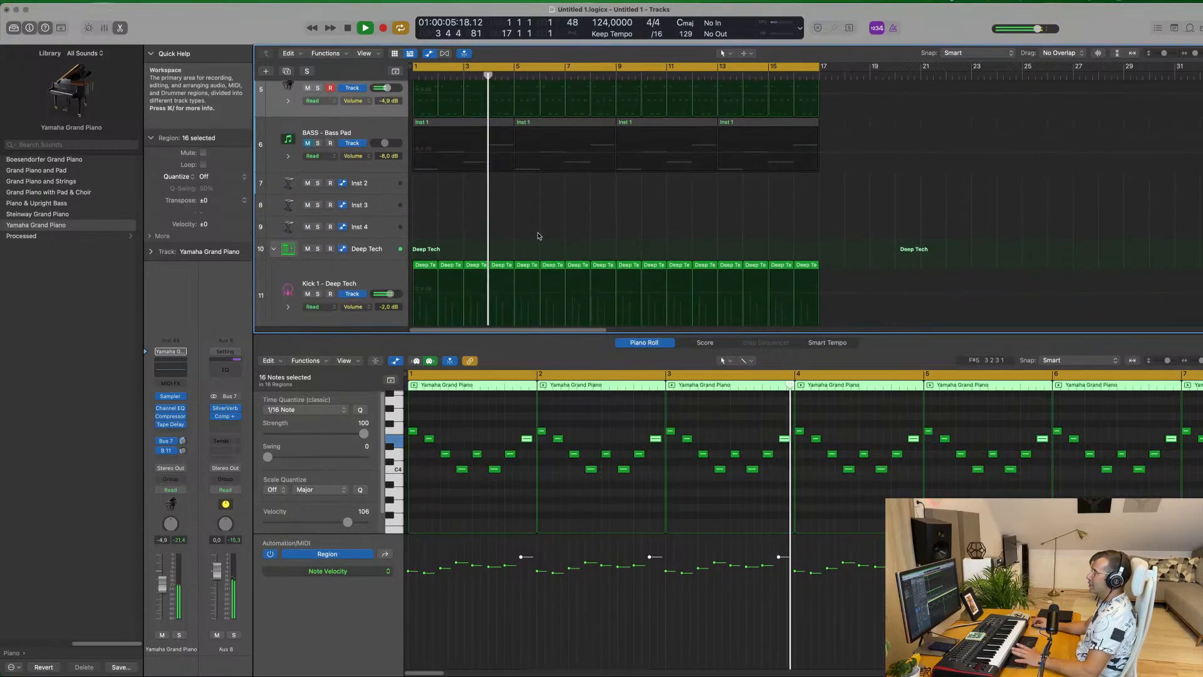
scroll(543, 236, "up", 3)
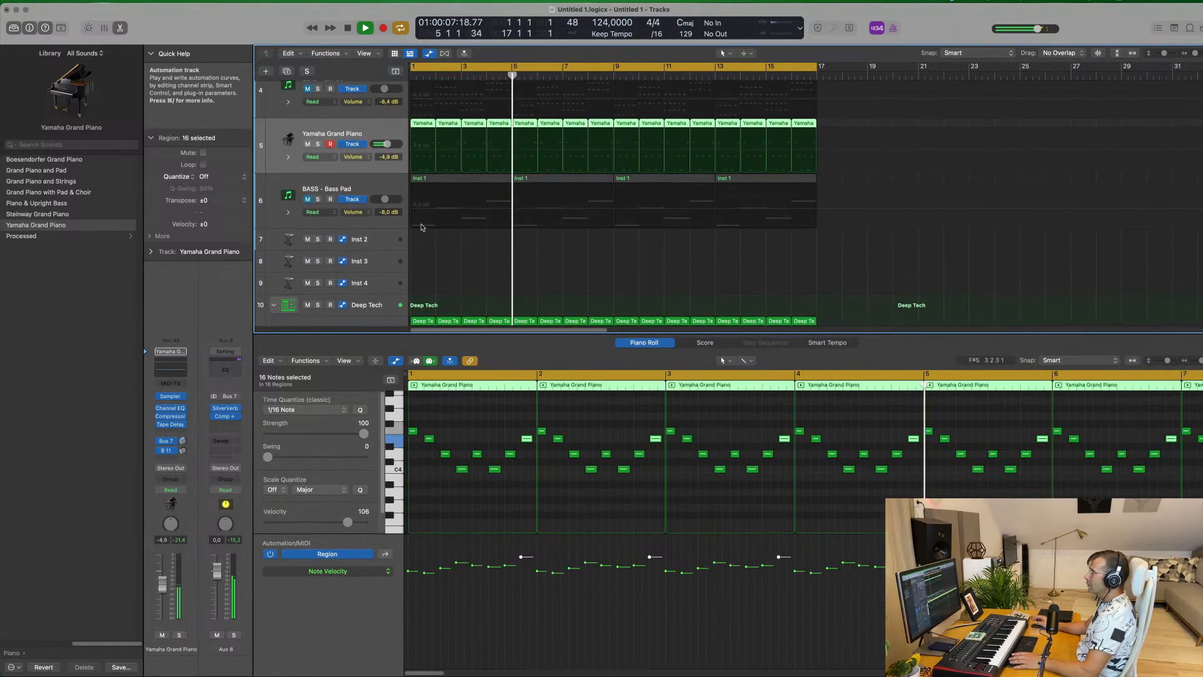
left_click(380, 193)
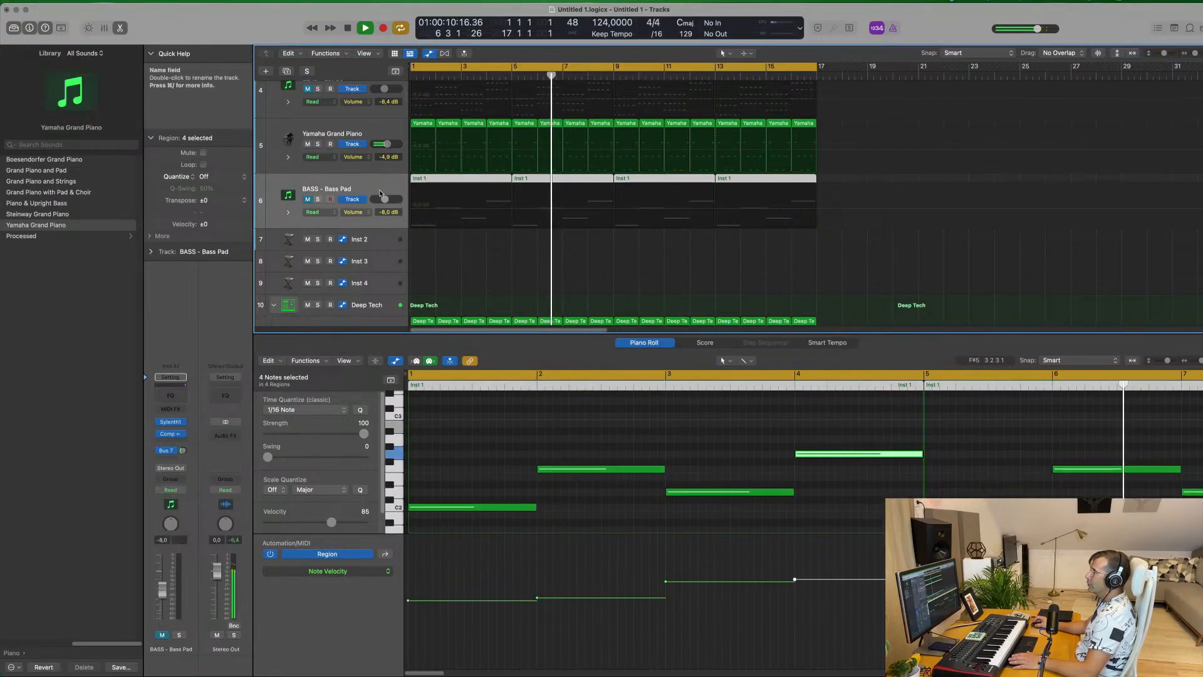
left_click(287, 73)
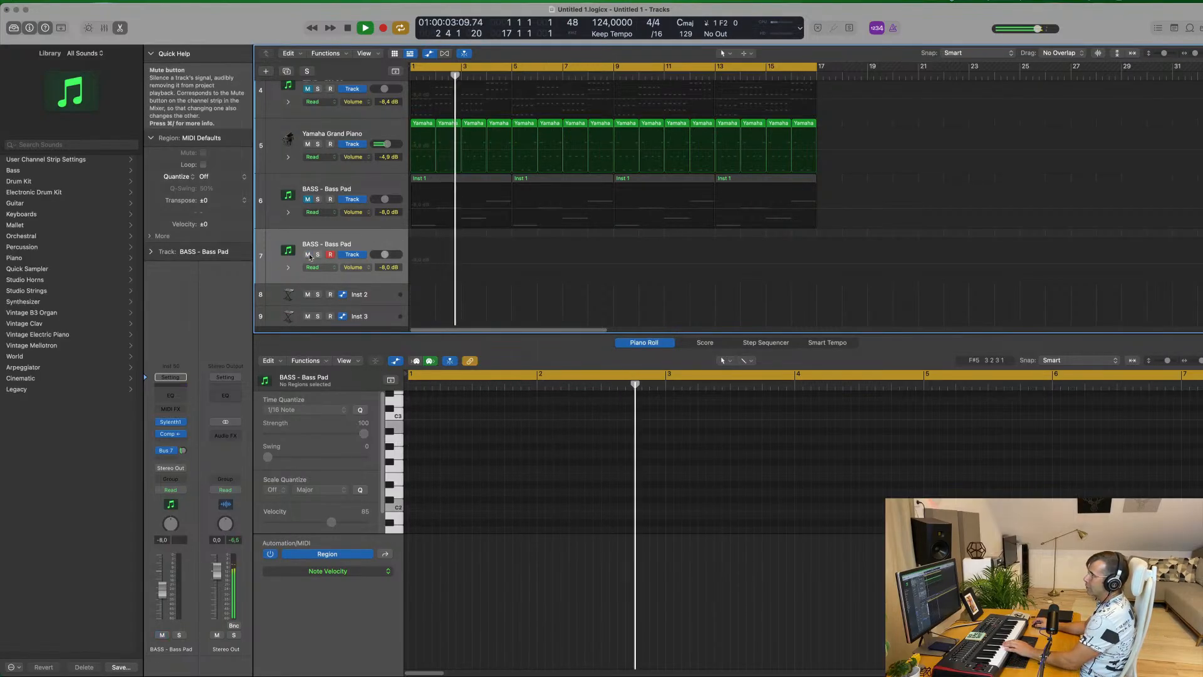
left_click(330, 254)
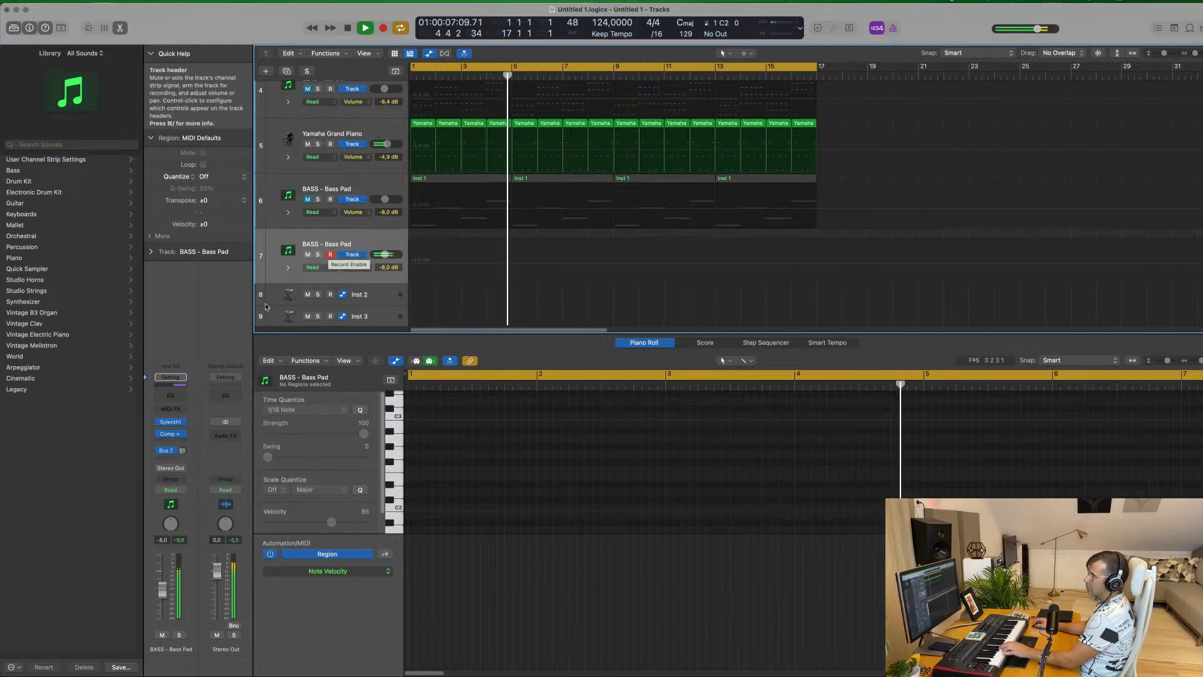
Open Sylenth1 on the duplicated bass track and browse forward through the bass presets to BASS - Fat Bass.
left_click(173, 423)
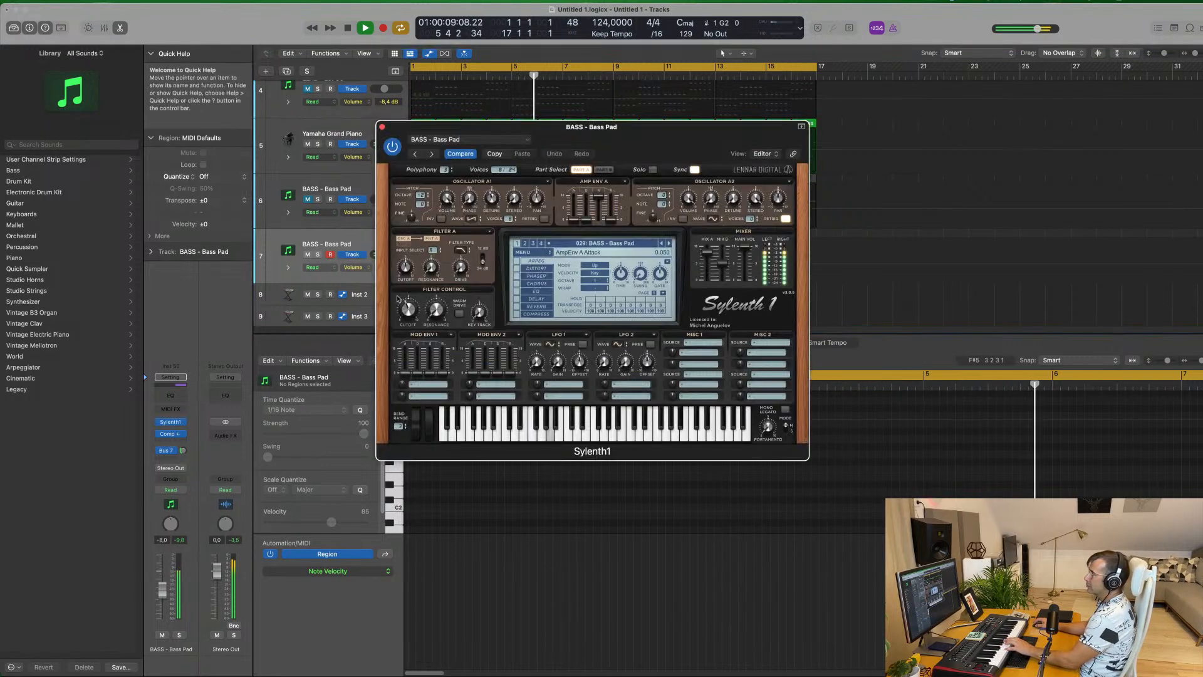
left_click(668, 243)
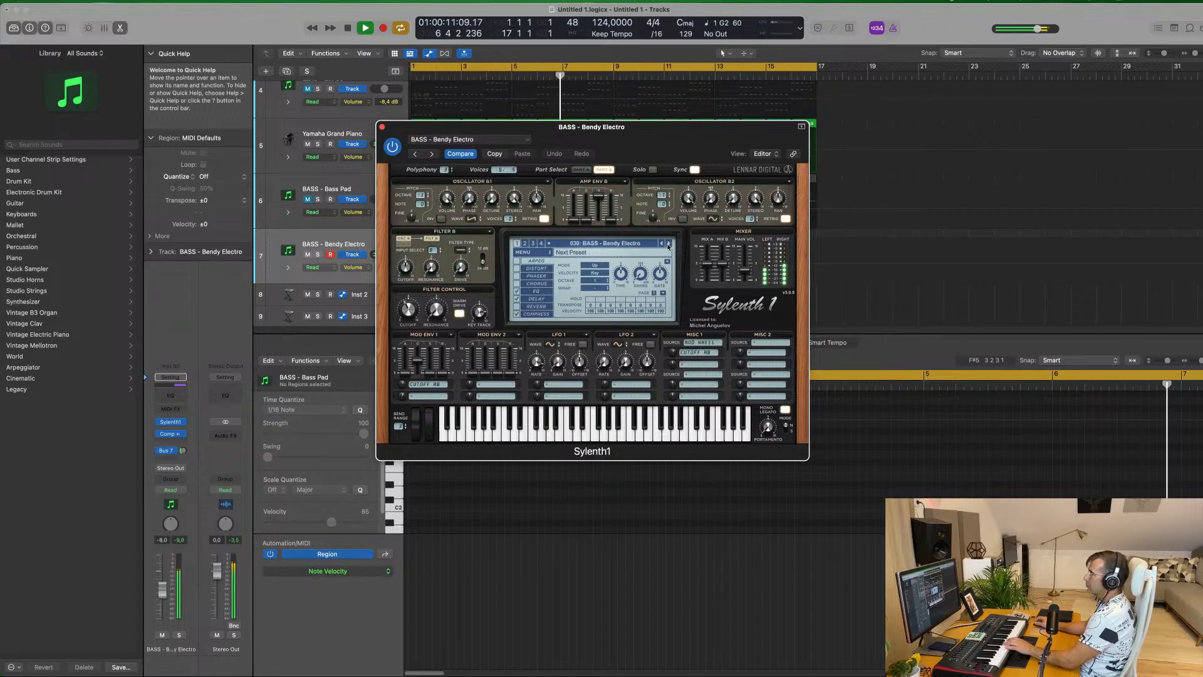
left_click(669, 245)
left_click(668, 246)
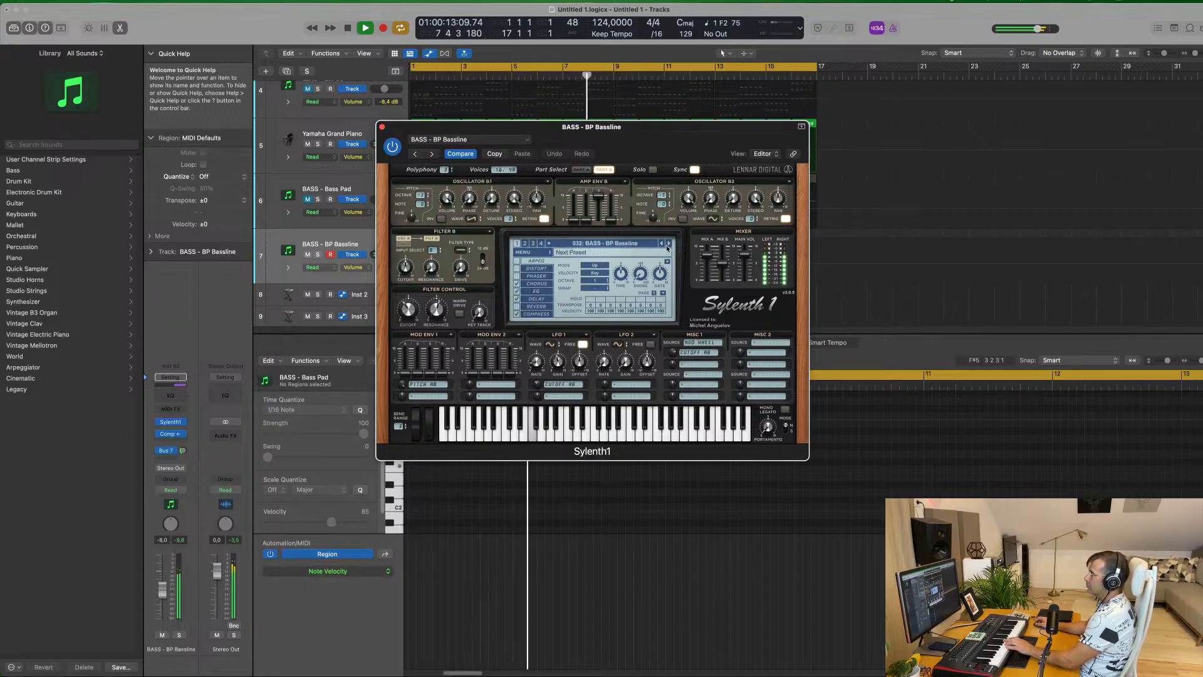
left_click(667, 245)
left_click(668, 244)
left_click(668, 244)
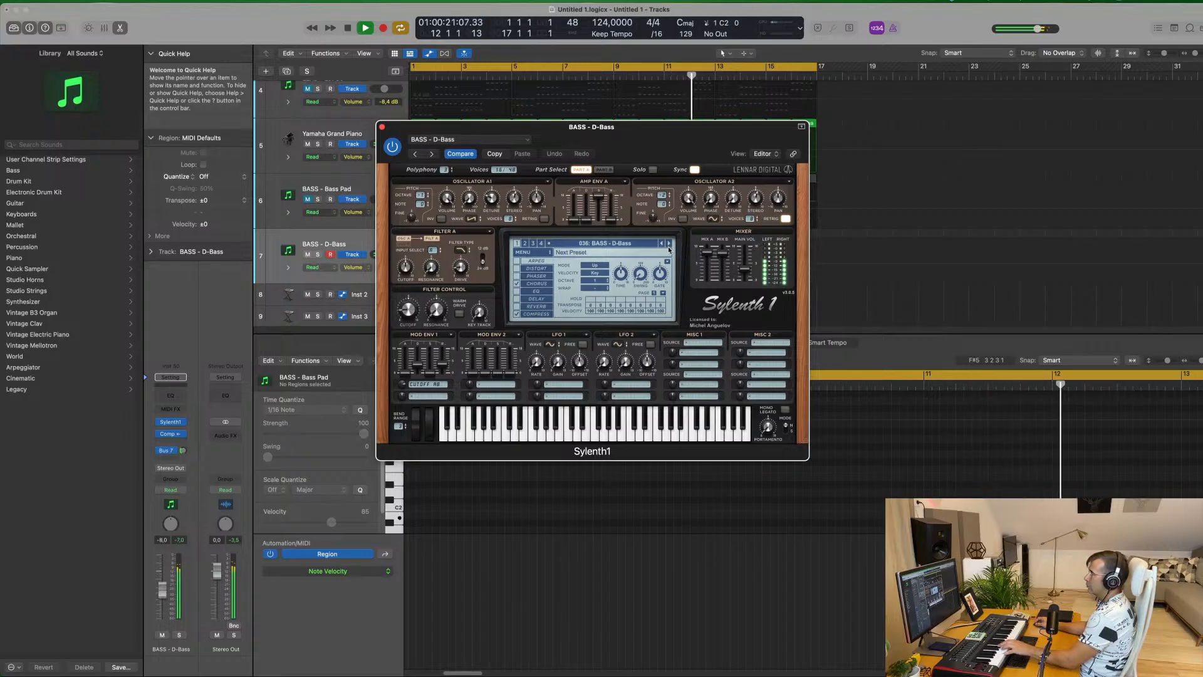
left_click(669, 245)
left_click(669, 245)
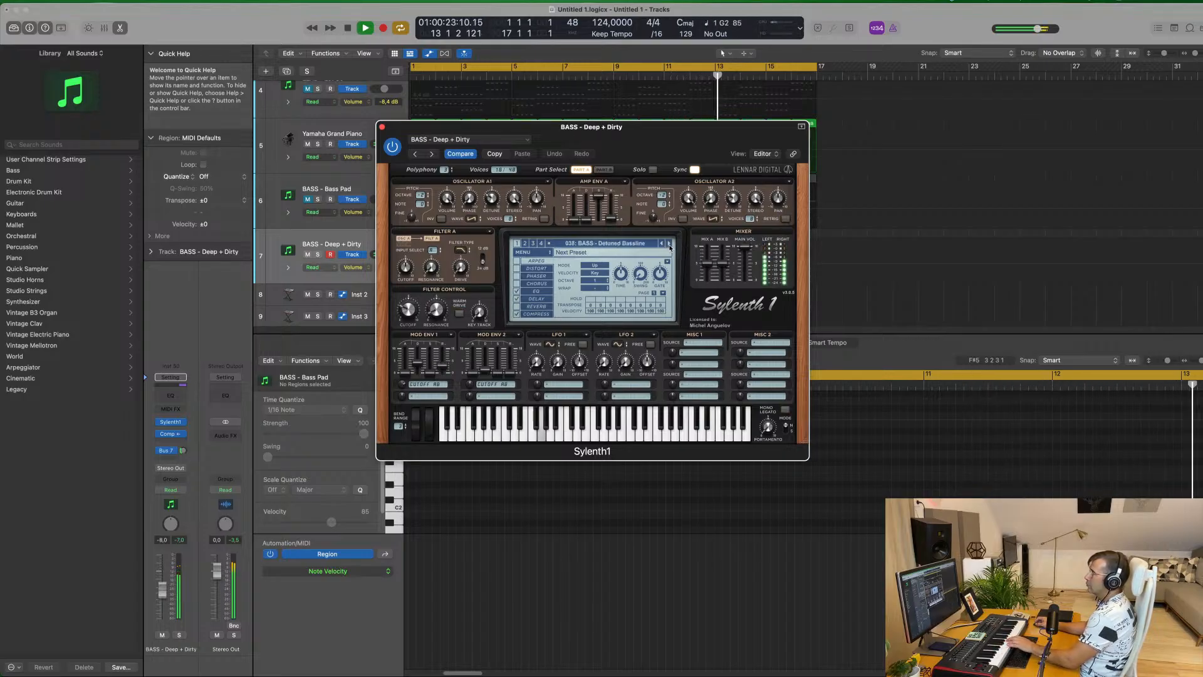
left_click(670, 244)
left_click(670, 244)
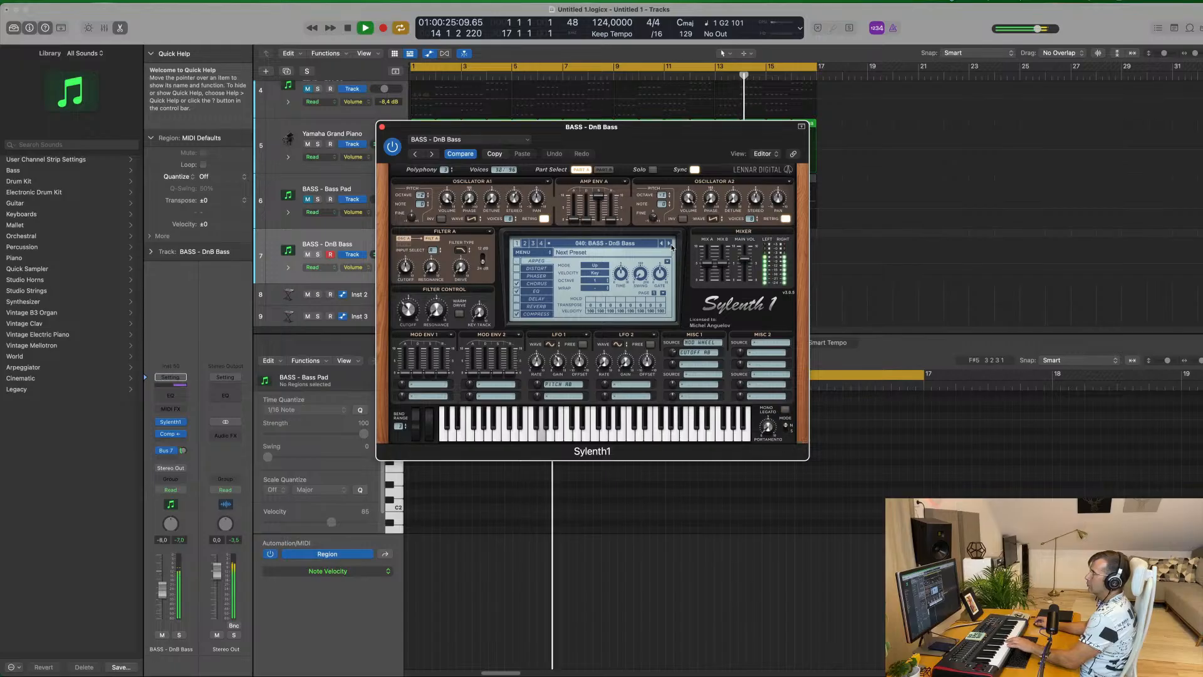
left_click(670, 244)
left_click(670, 245)
left_click(670, 245)
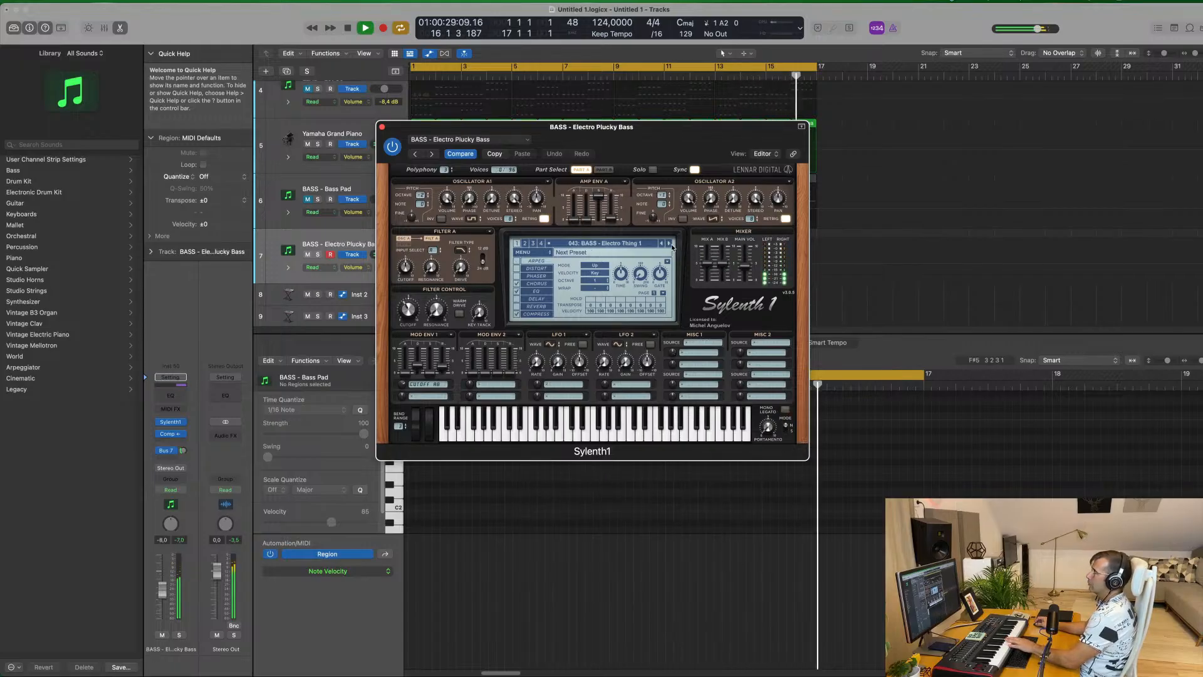
left_click(670, 244)
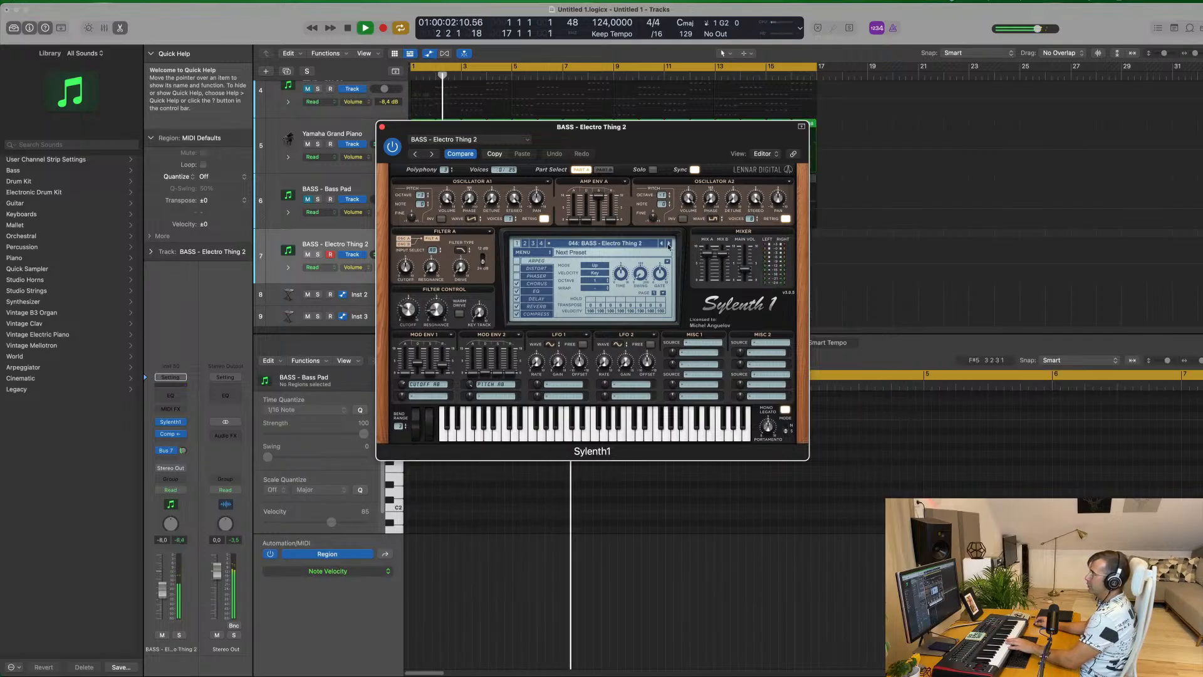
left_click(669, 244)
left_click(669, 244)
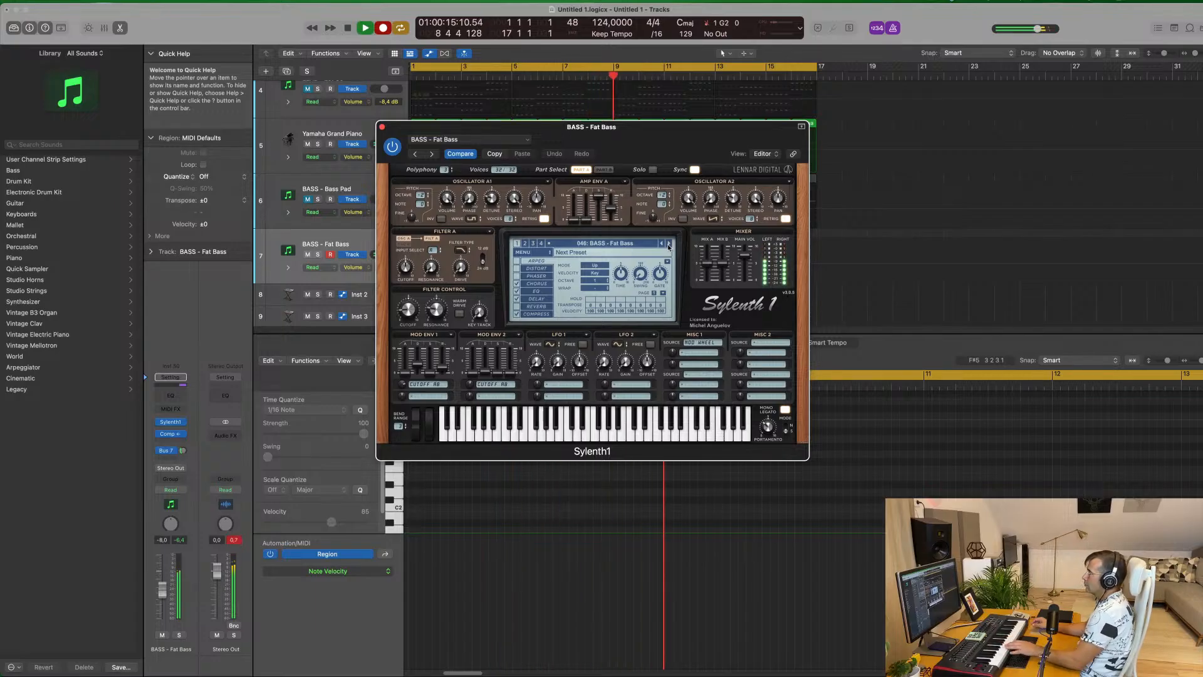
Stop recording the bassline and move the recorded Fat Bass region from bar 5 to bar 1.
key("space")
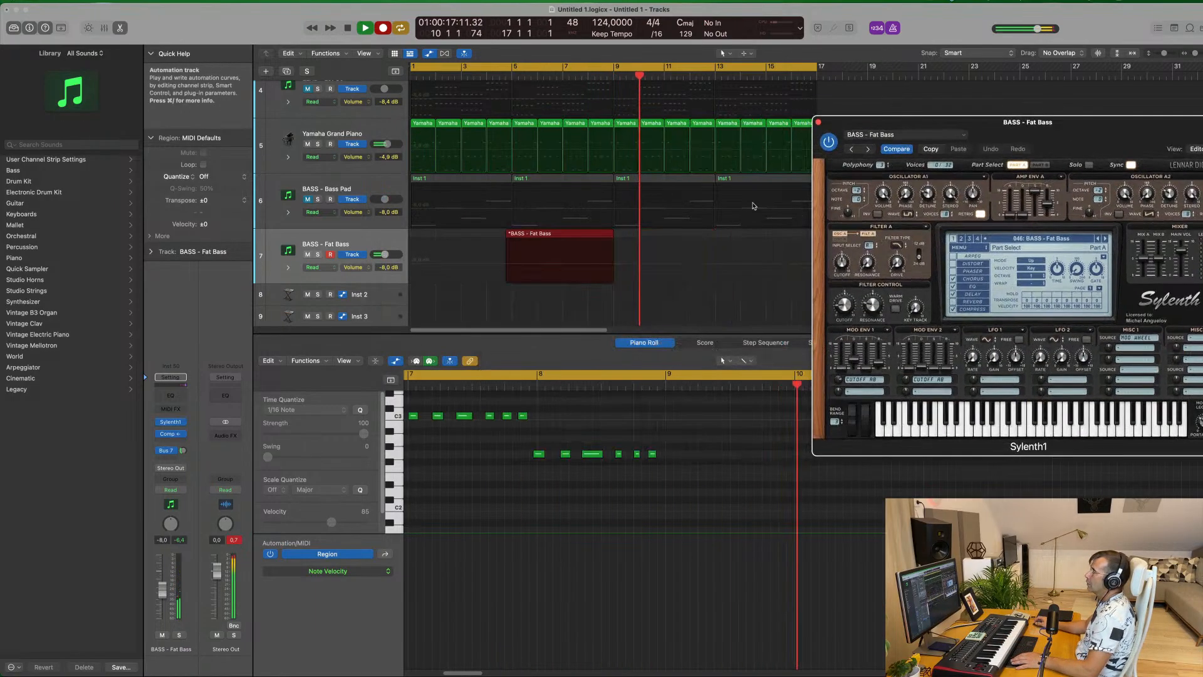
left_click_drag(547, 235, 445, 236)
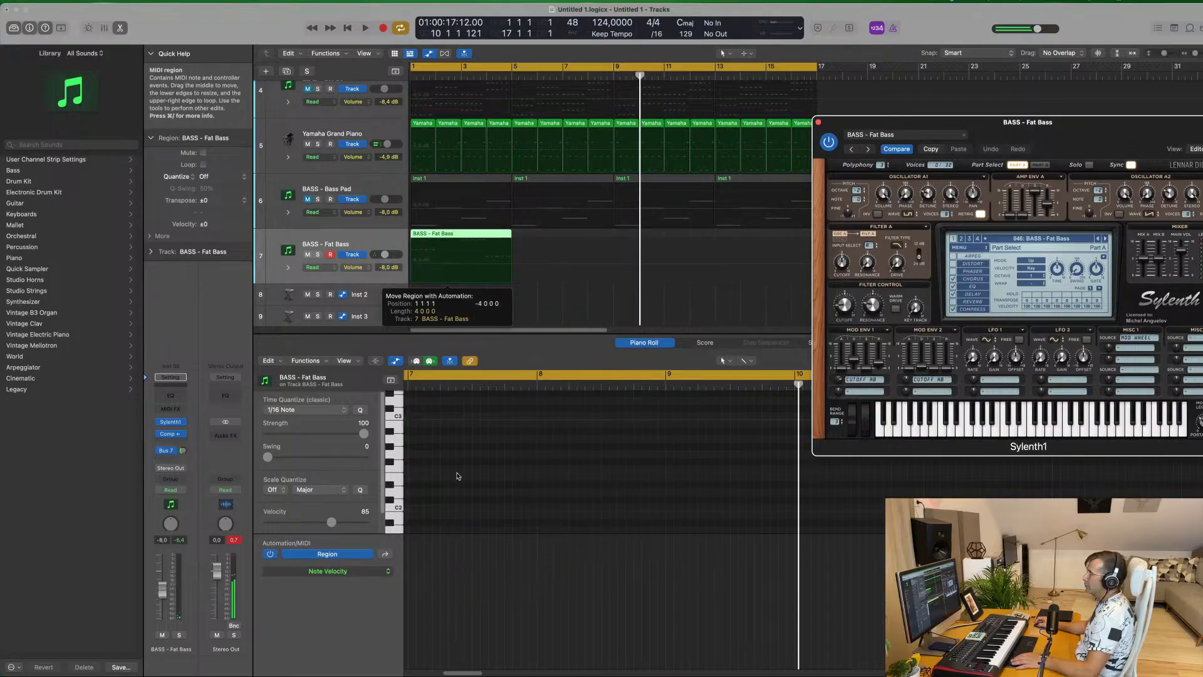
scroll(481, 256, "left", 1)
key("space")
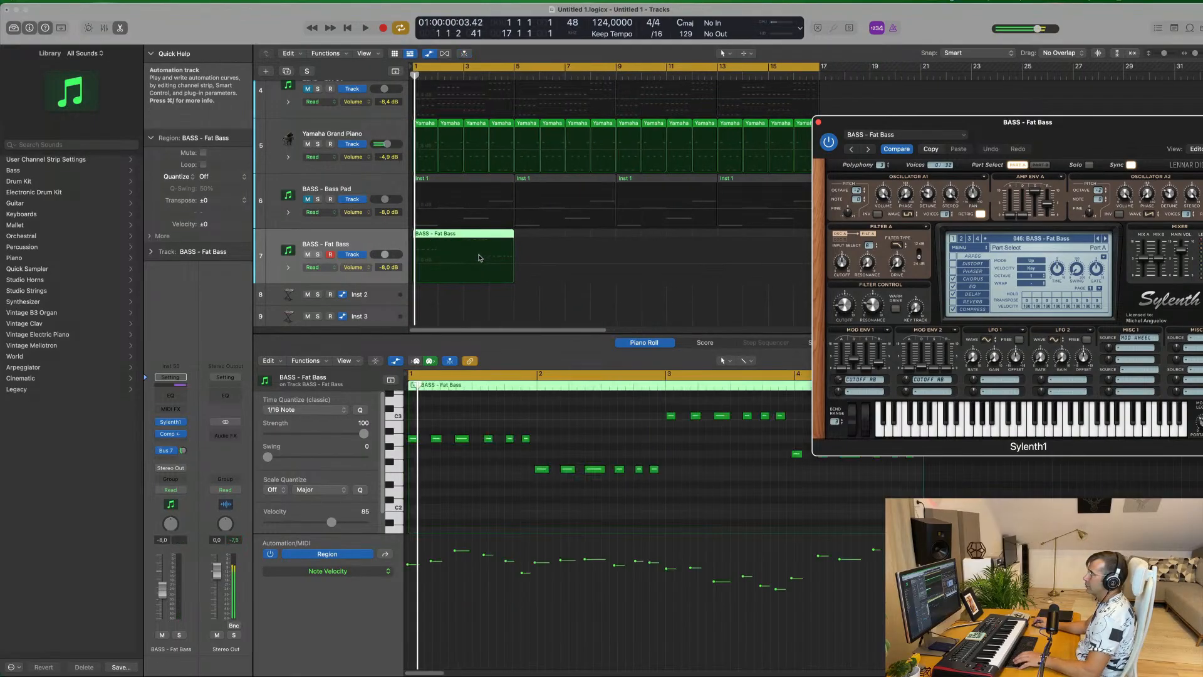
key("space")
Select all notes of the Fat Bass region in the Piano Roll and play the four bars back.
left_click(592, 421)
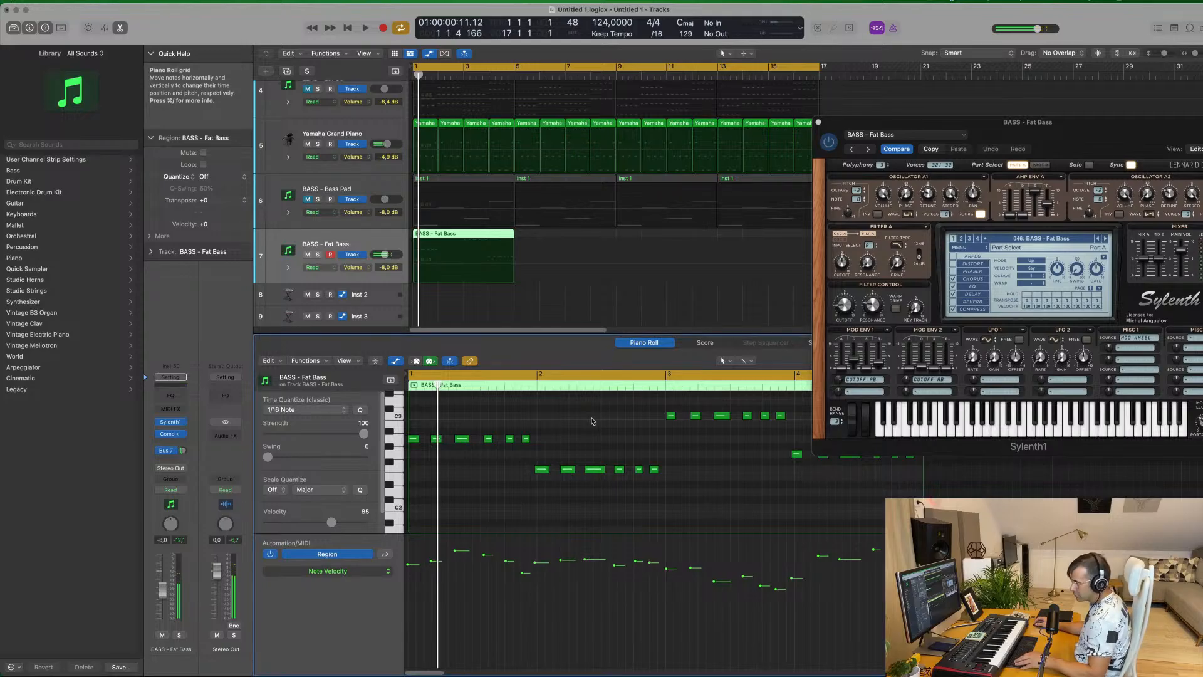
key("space")
scroll(583, 432, "left", 4)
scroll(567, 432, "right", 4)
scroll(573, 431, "left", 3)
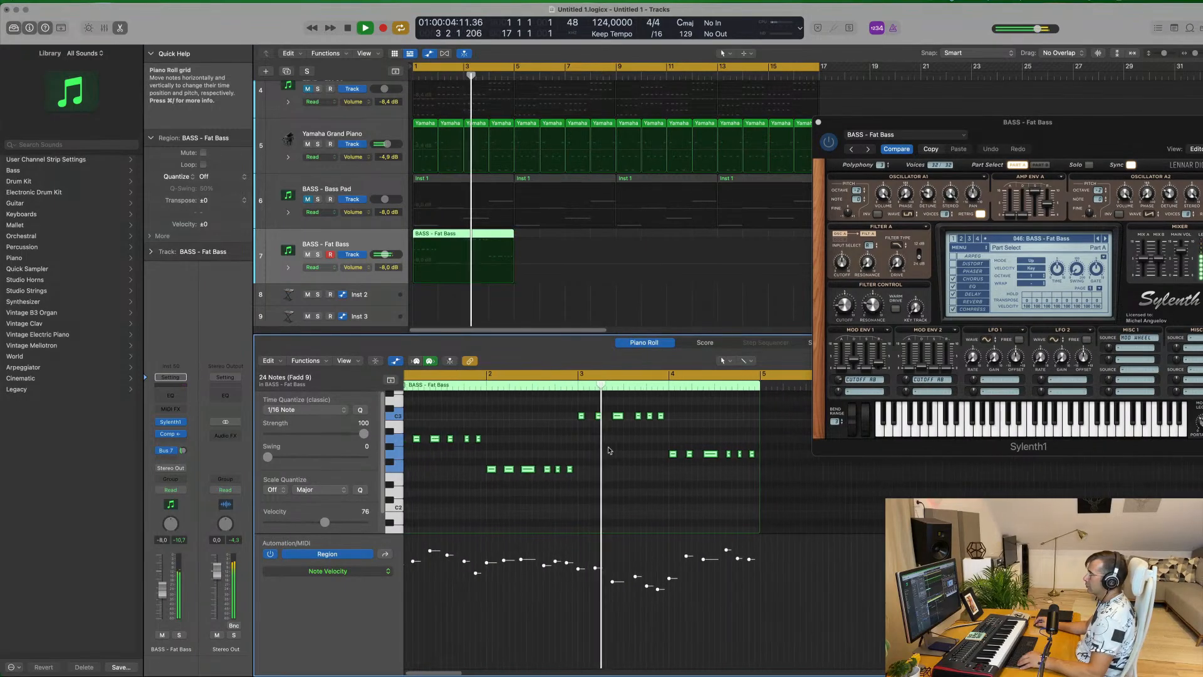
scroll(611, 449, "right", 2)
scroll(617, 449, "left", 1)
key("space")
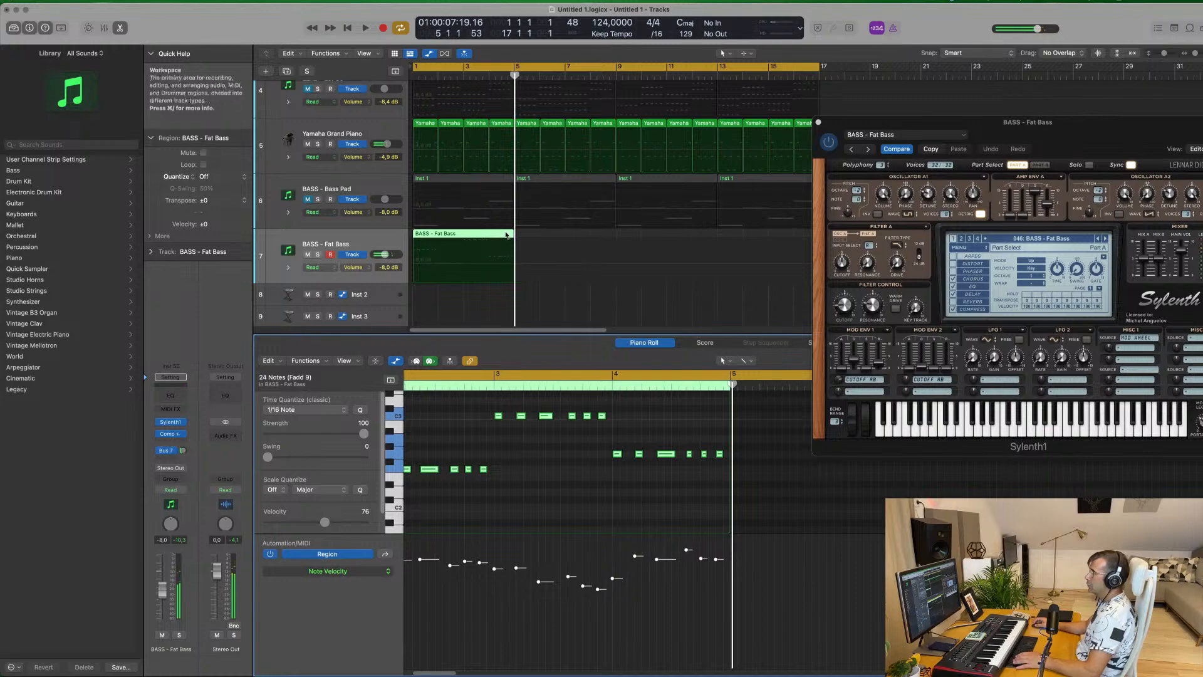
Mute the Yamaha Grand Piano and PAD - Anjuna Pad tracks and play the Fat Bass from the start.
key("space")
left_click_drag(1076, 140, 955, 151)
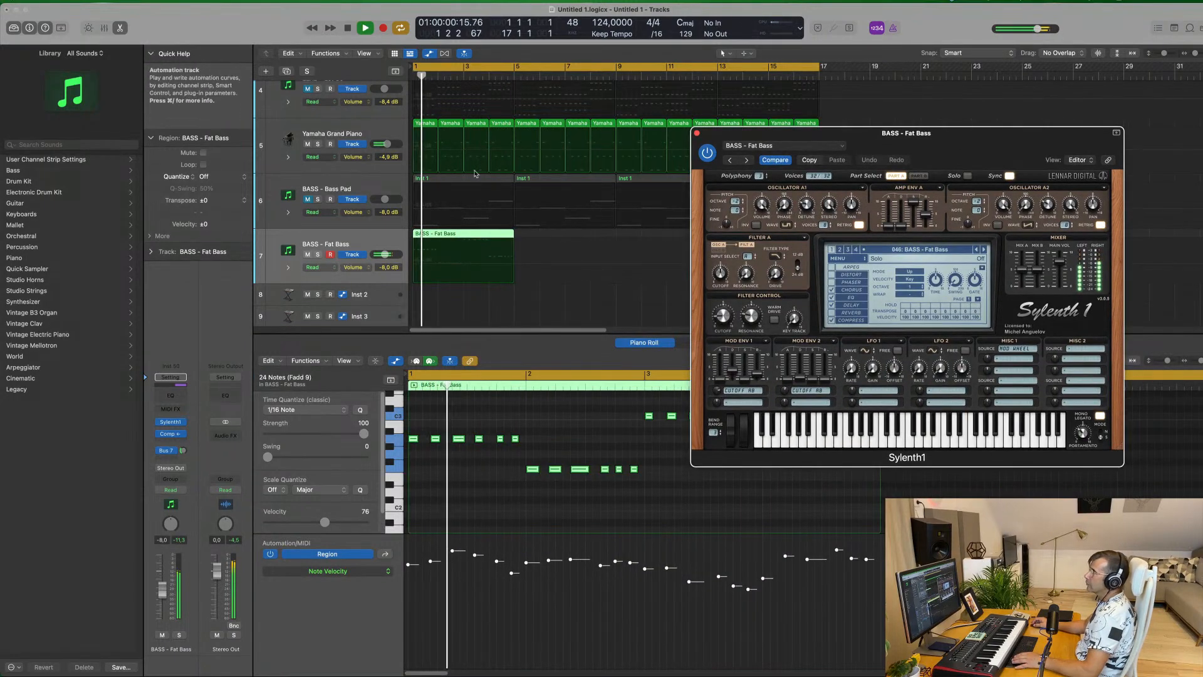
scroll(306, 154, "up", 5)
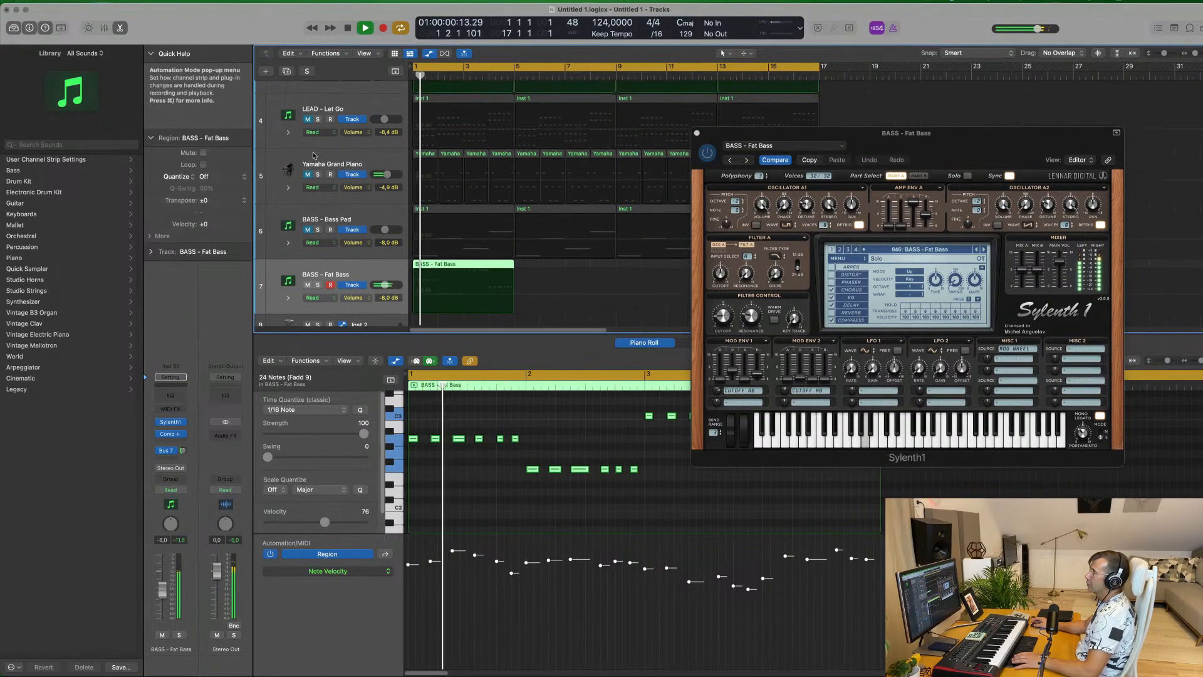
scroll(303, 163, "up", 2)
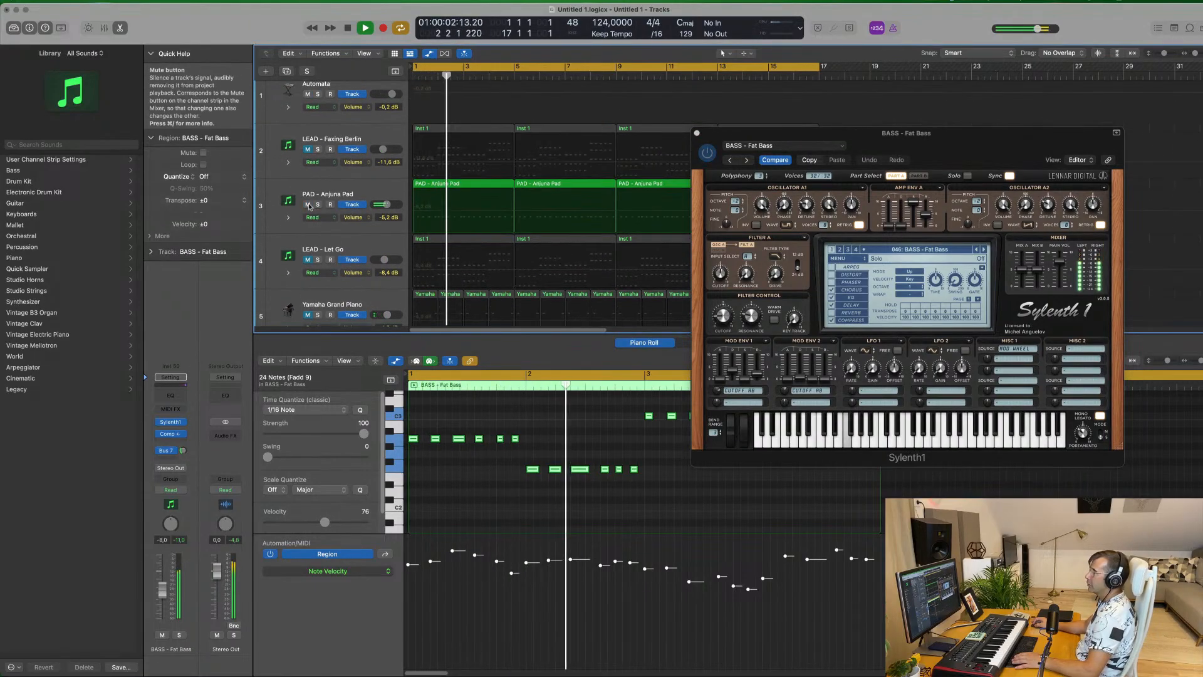
left_click(307, 205)
scroll(449, 194, "down", 5)
key("Return")
scroll(449, 194, "down", 3)
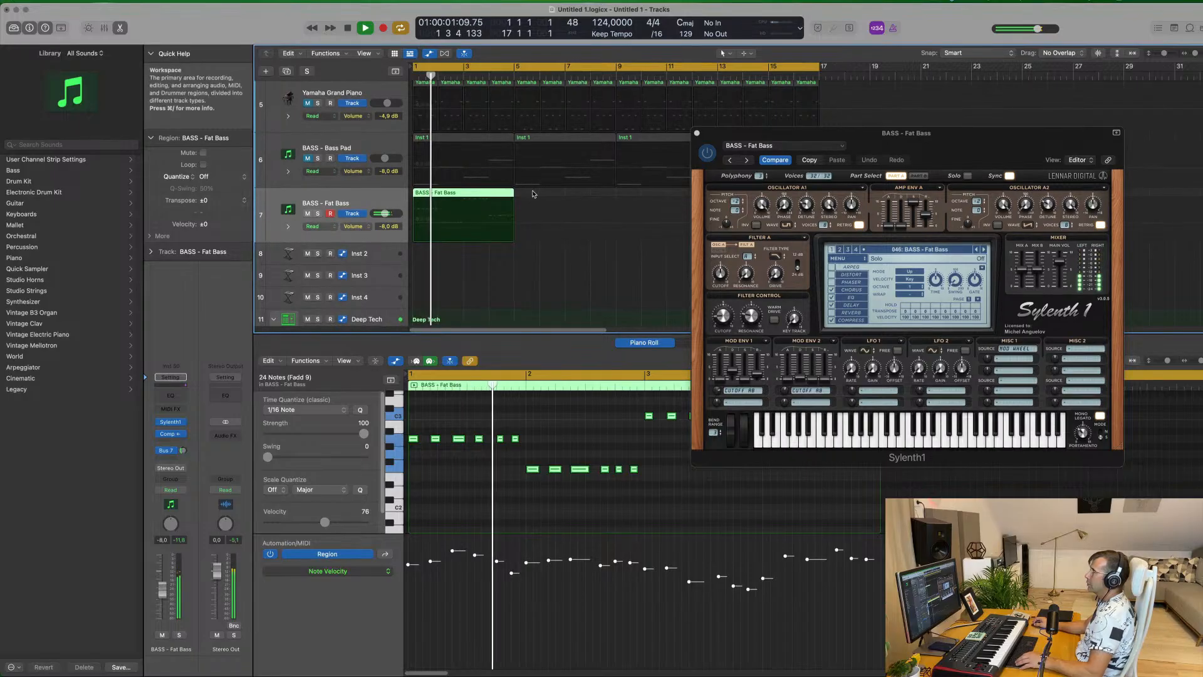
Repeat the Fat Bass region three times to reach bar 17 and replay the bassline from the start.
key("super+r")
key("super+r")
key("super+r")
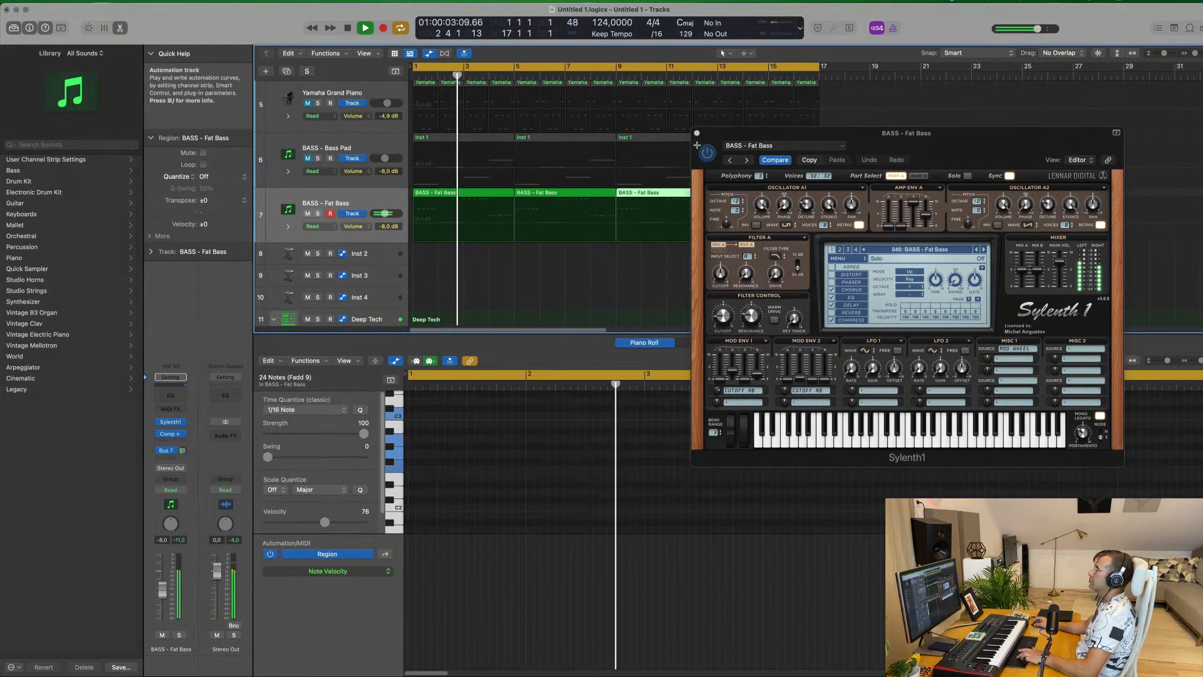
left_click_drag(855, 155, 878, 166)
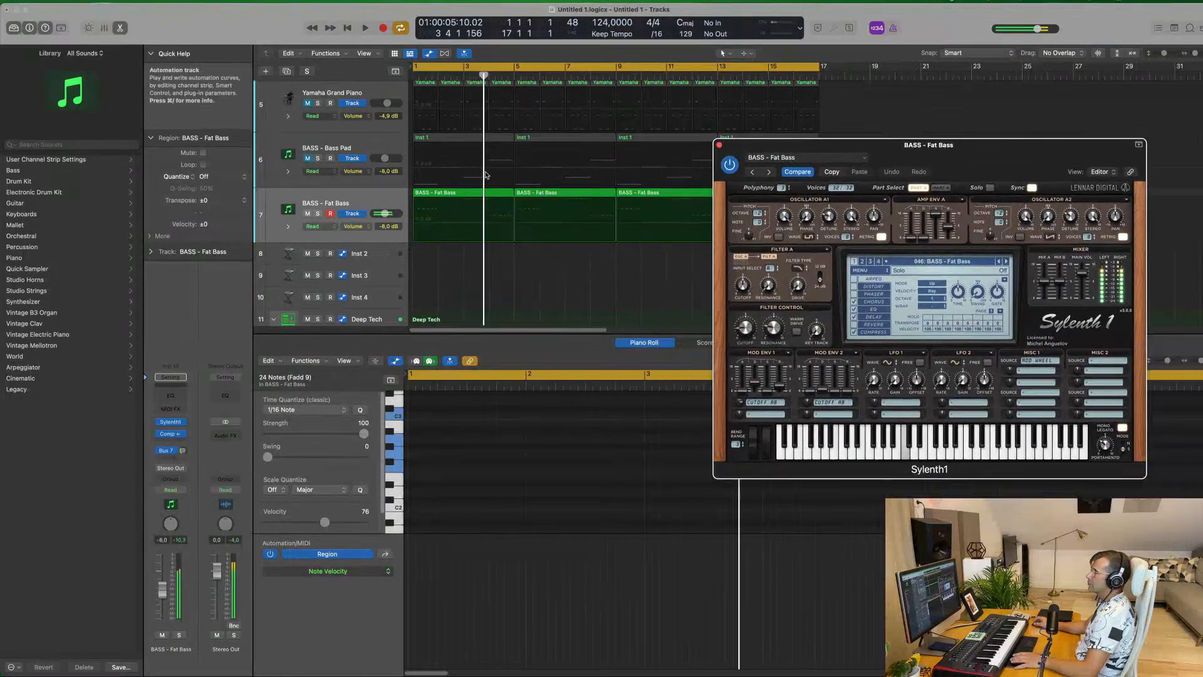
scroll(490, 174, "up", 2)
key("space")
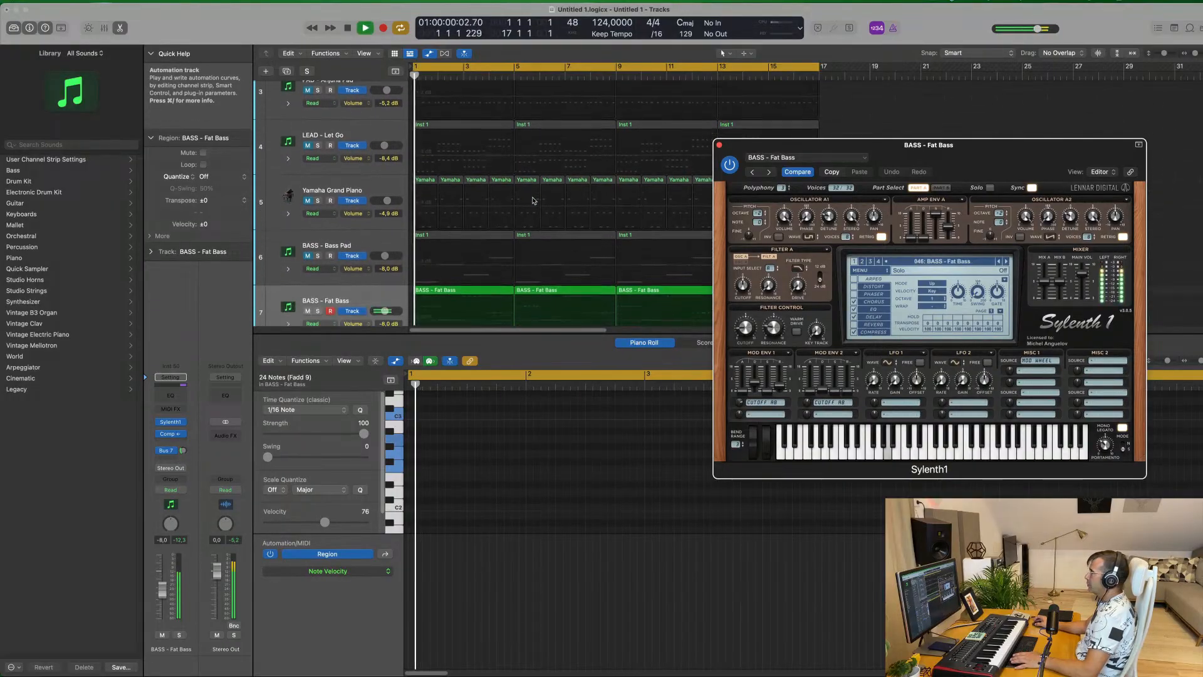
left_click_drag(996, 142, 870, 139)
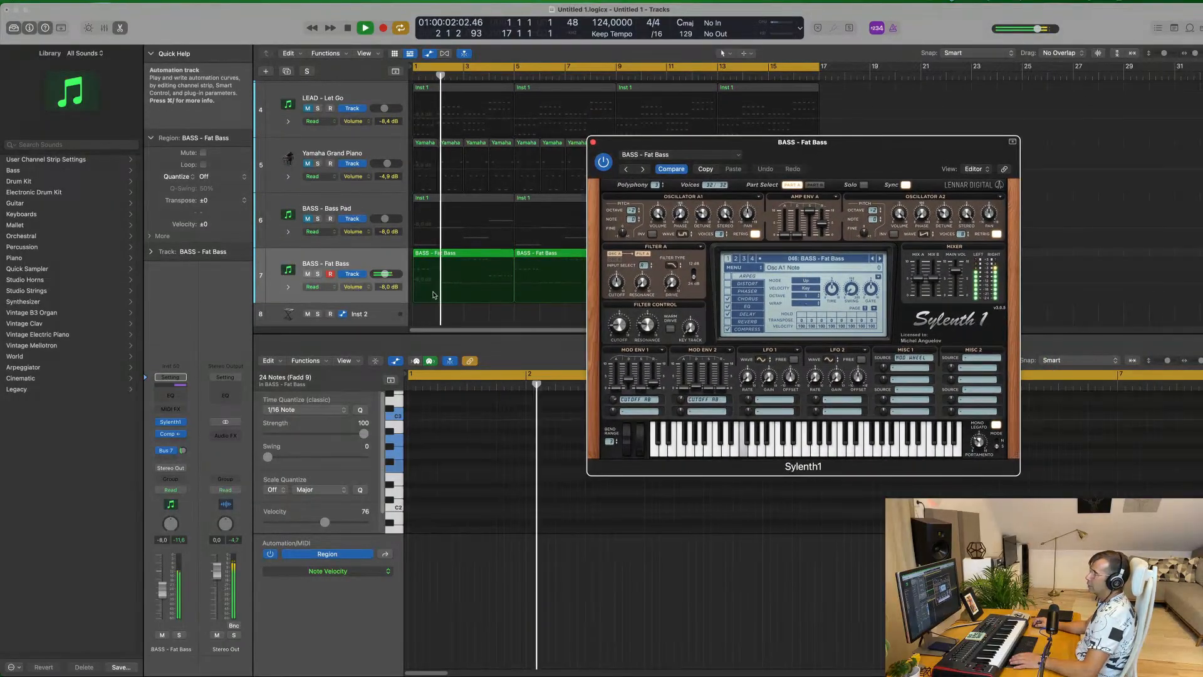
Turn down the Fat Bass track's Bus 7 send and replay the track with all four of its regions selected.
left_click_drag(183, 450, 198, 494)
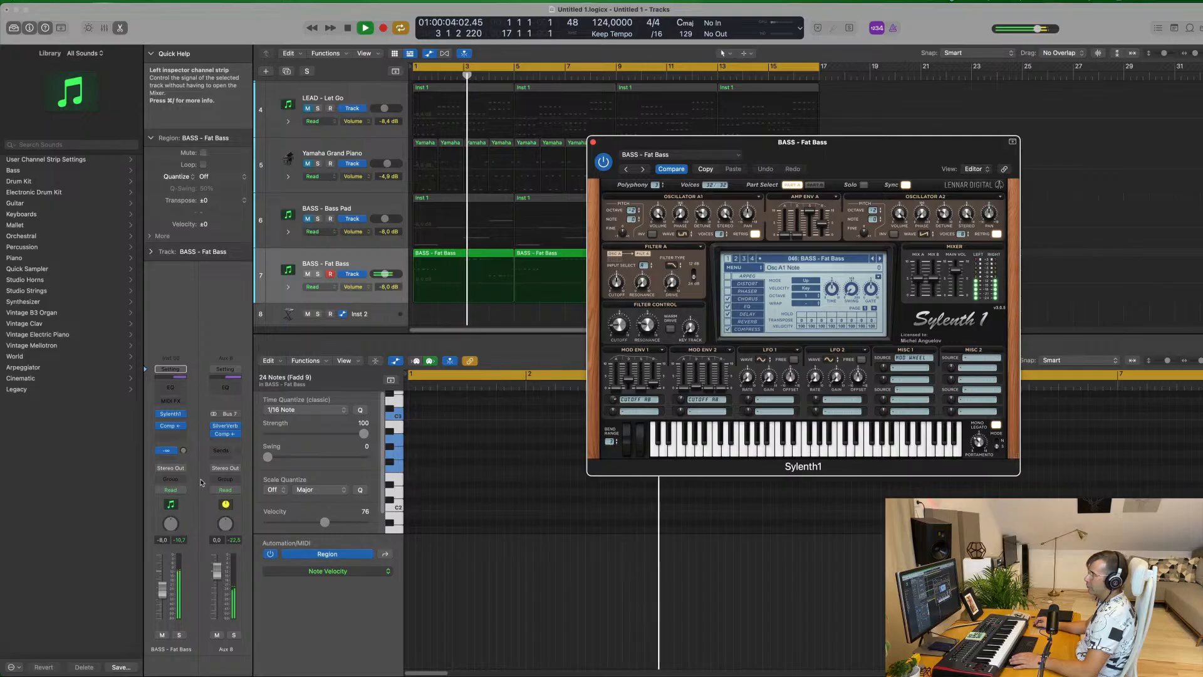
left_click(278, 273)
key("space")
left_click(377, 261)
key("space")
Adjust the amp envelope release on parts A and B in Sylenth1 and set the filter control cutoff to 2.391.
left_click_drag(874, 146, 768, 150)
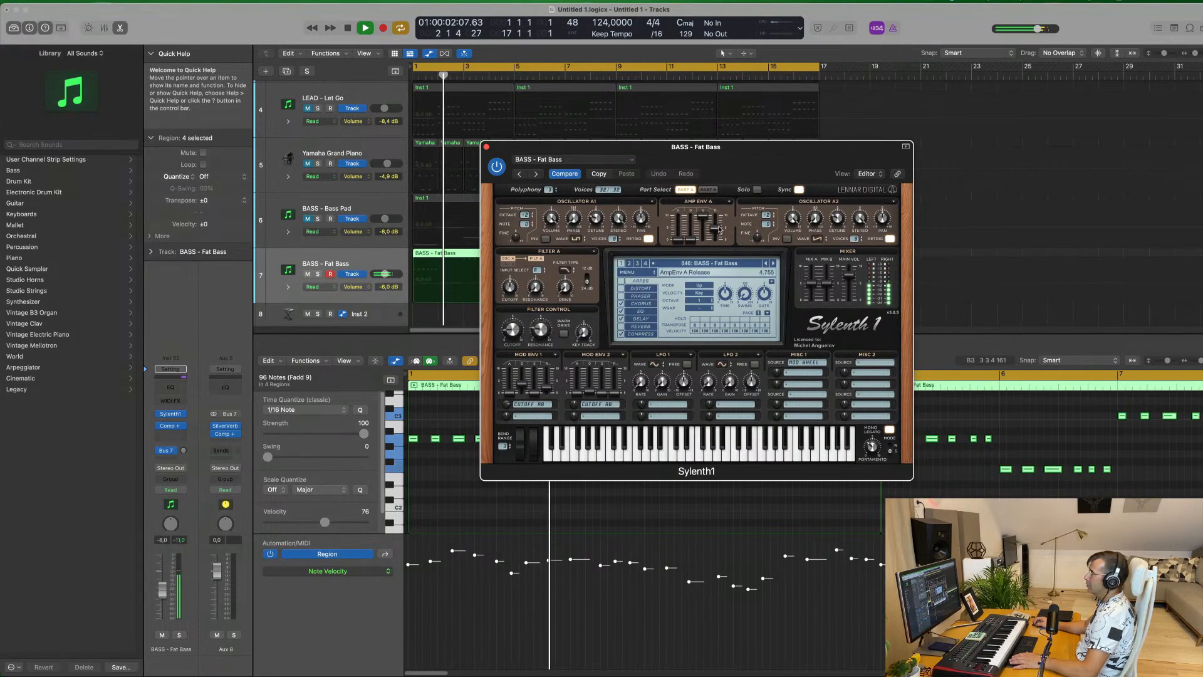
left_click(708, 189)
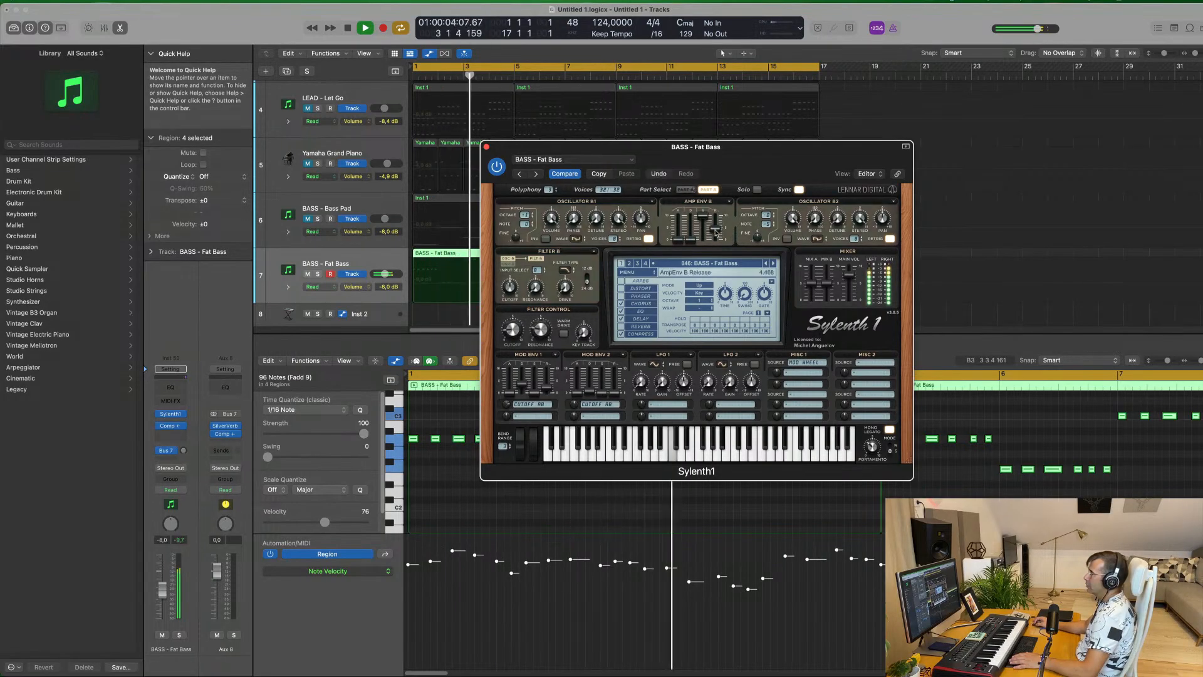
left_click_drag(716, 226, 717, 227)
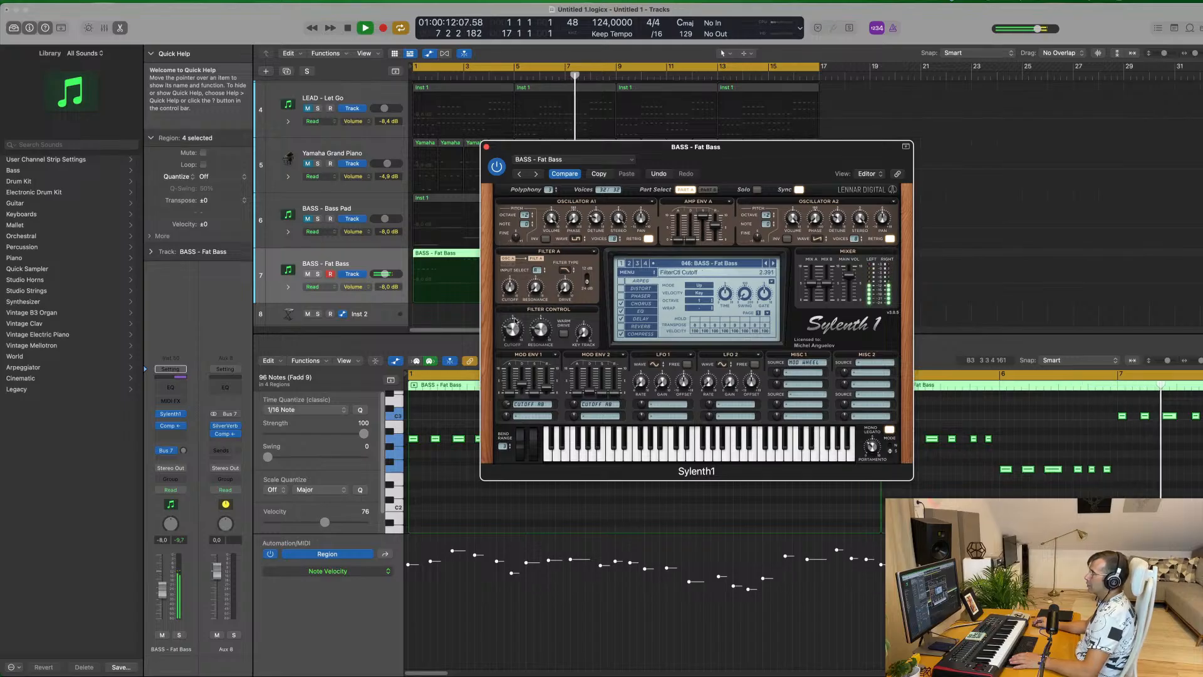
left_click_drag(783, 175, 1008, 164)
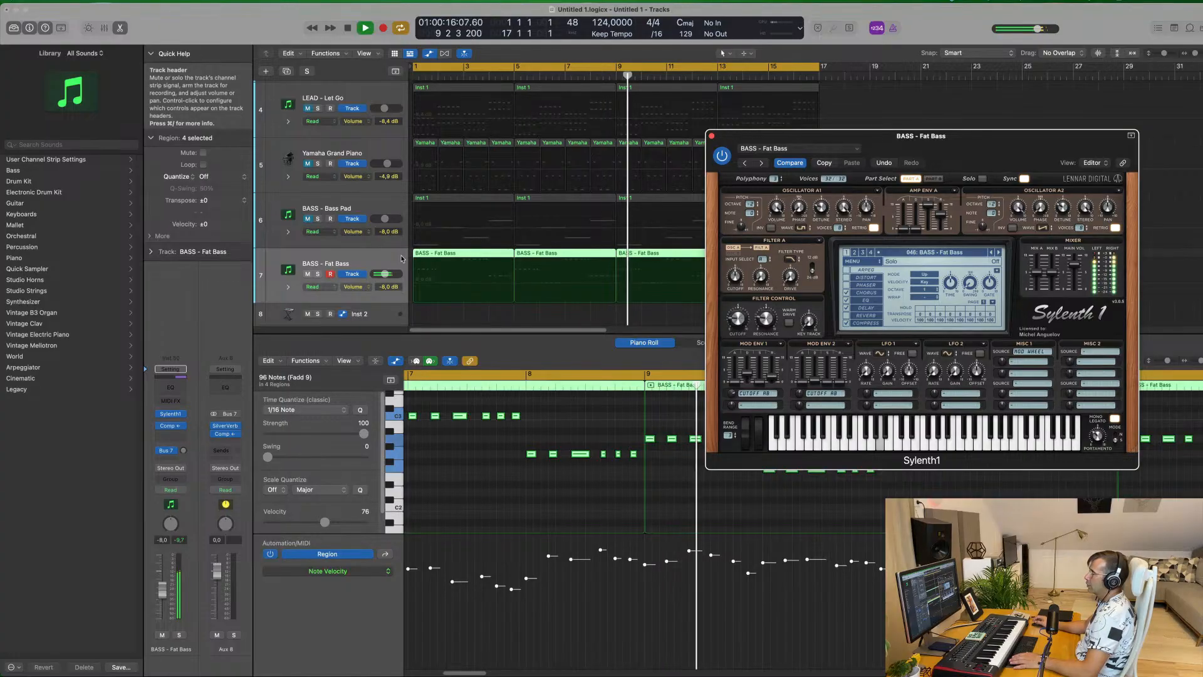
key("Return")
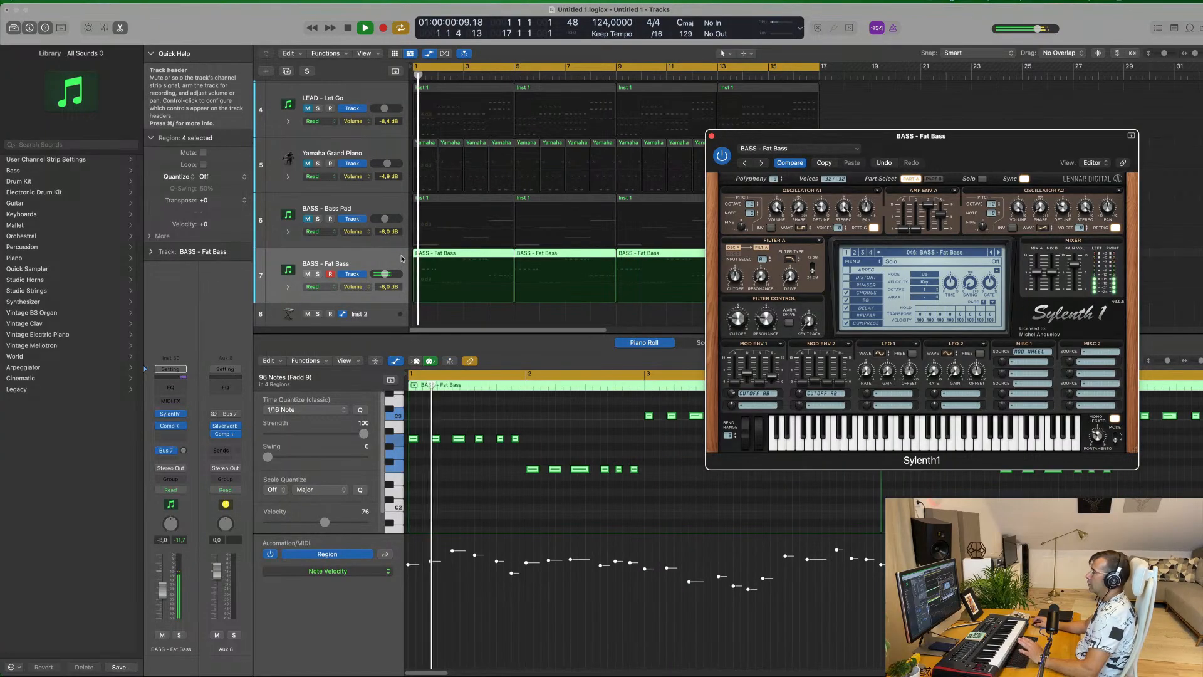
Set Mod Env 1's decay to 3.676, deselect the bass notes and replay from the start.
left_click_drag(961, 146, 863, 114)
left_click(488, 472)
key("Return")
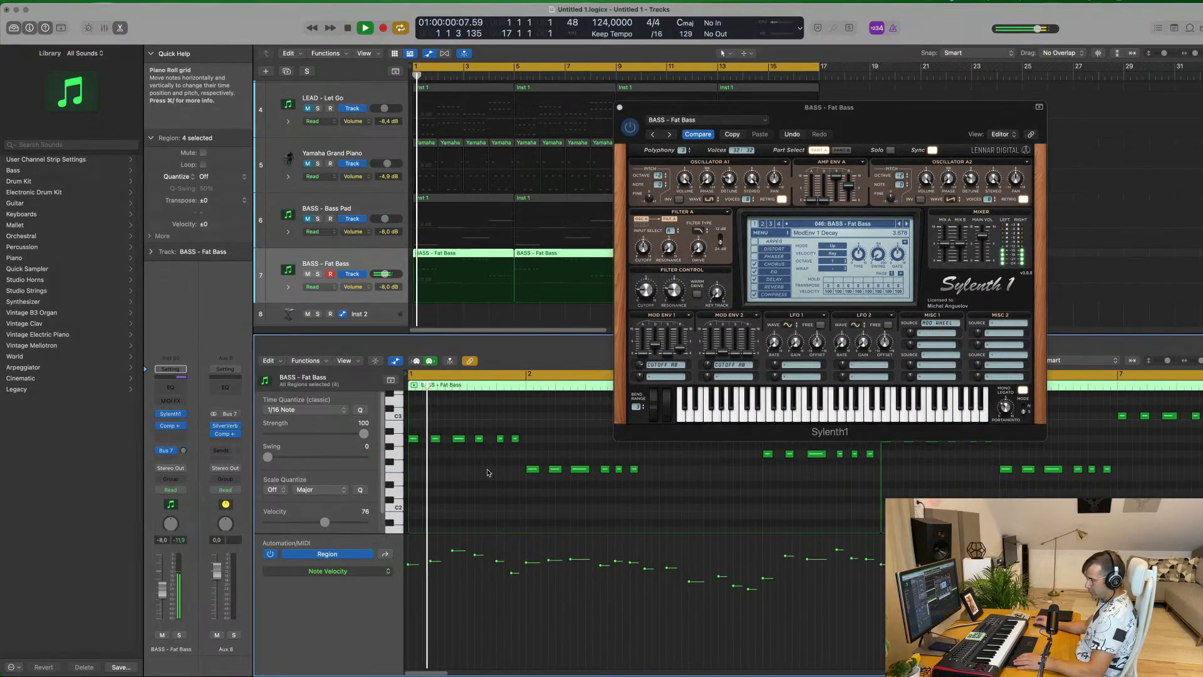
Select all the Fat Bass notes, try transposing them down an octave and replay from the start.
key("super+a")
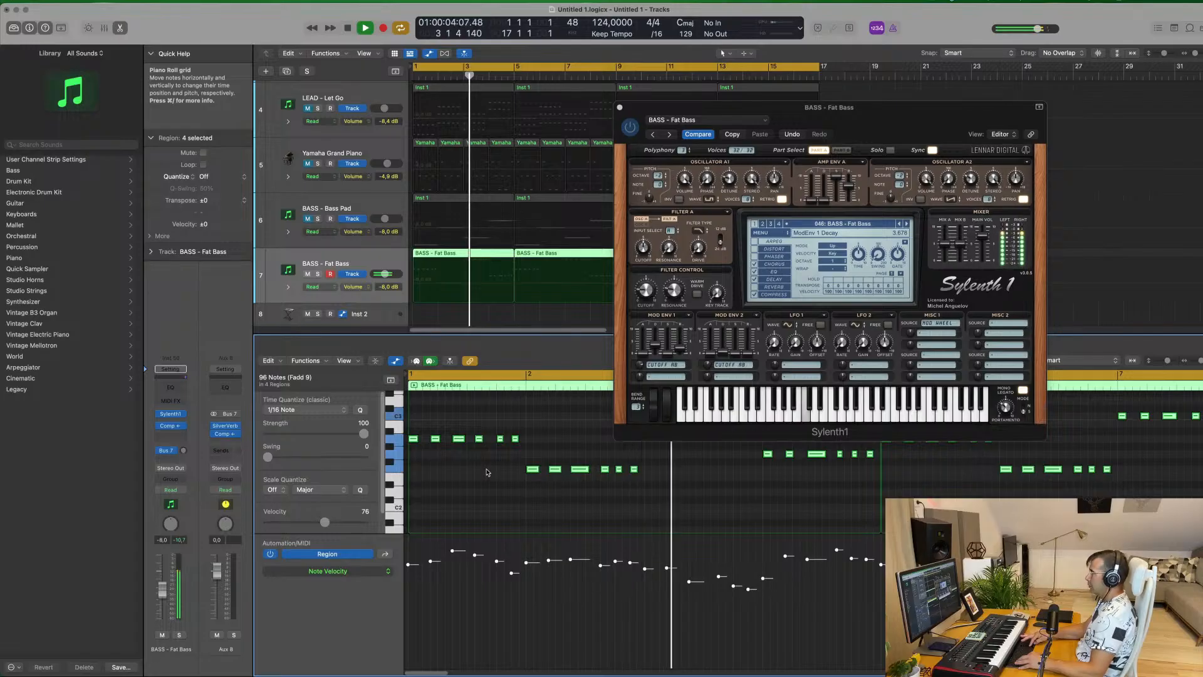
key("shift+alt+Down")
key("Return")
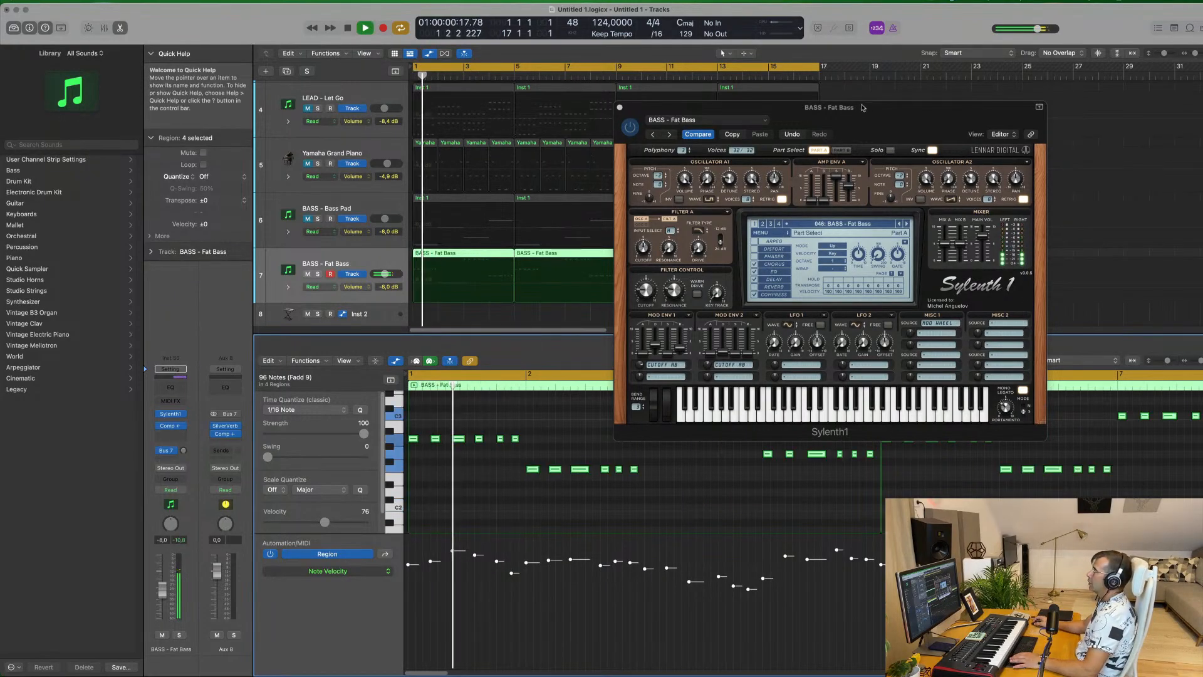
left_click_drag(869, 106, 647, 142)
key("Return")
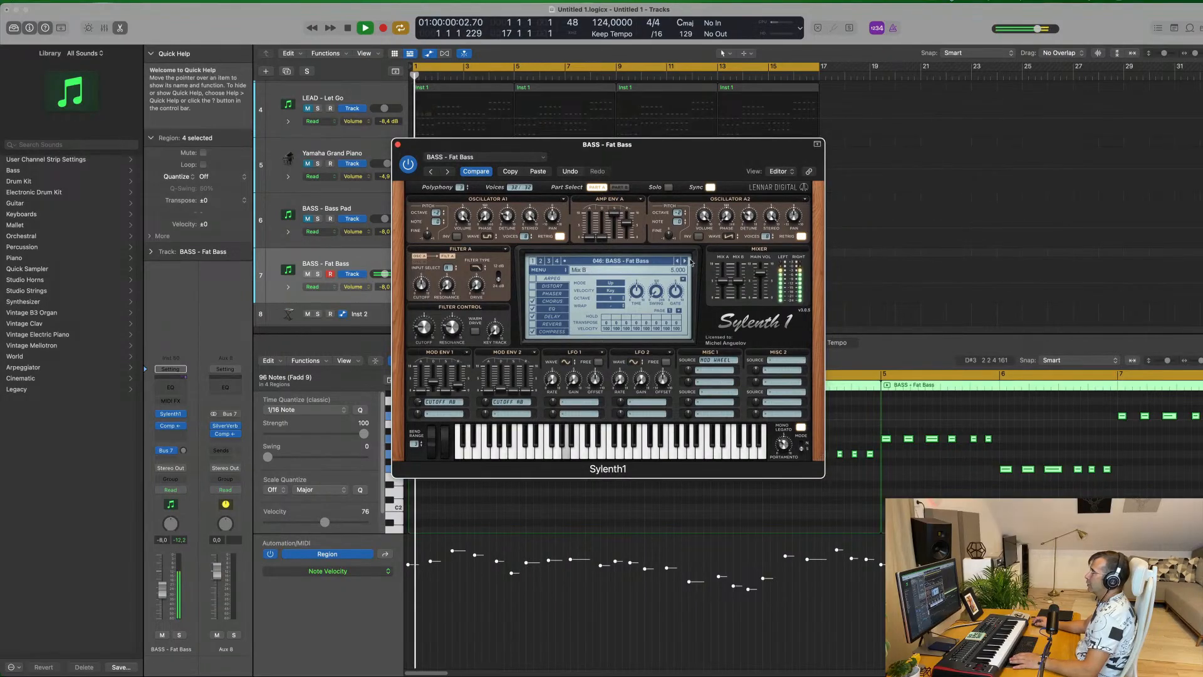
Audition the Sylenth1 bass presets from Fat Bass up to Plucky Bass 2 and return to Fat Bass.
left_click_drag(680, 169, 872, 162)
left_click(876, 255)
left_click(877, 255)
left_click(876, 256)
left_click(877, 256)
left_click(876, 255)
left_click(876, 256)
left_click(877, 255)
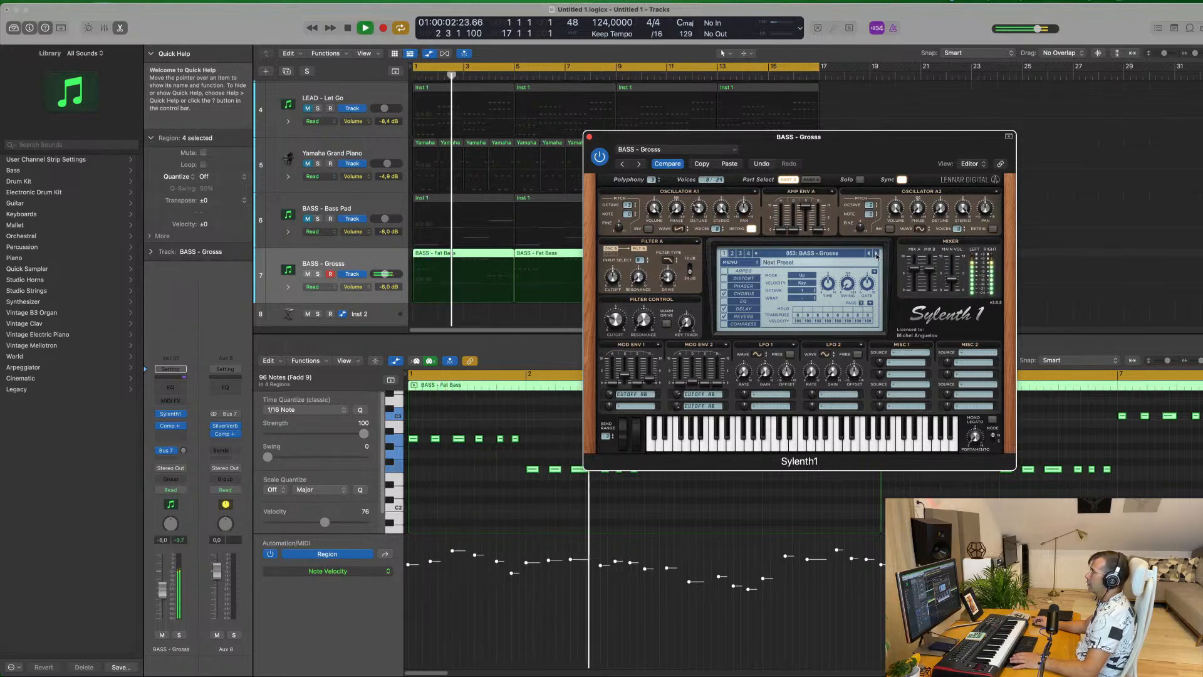
left_click(876, 255)
left_click(876, 256)
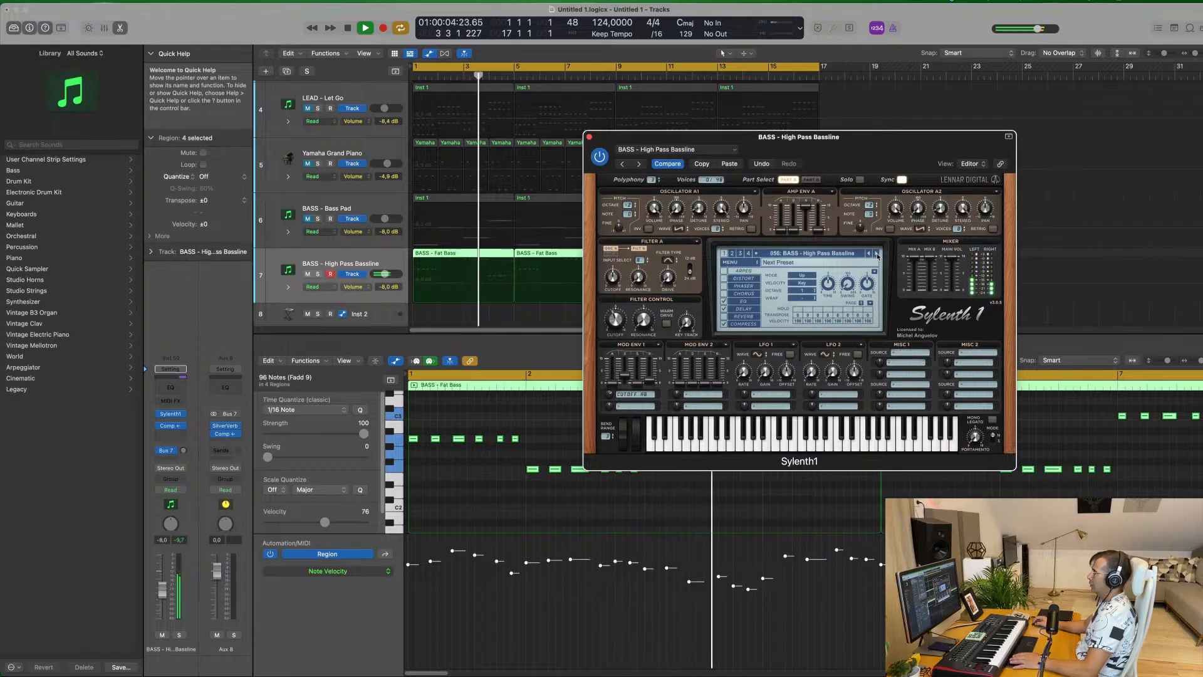
left_click(877, 256)
left_click(876, 255)
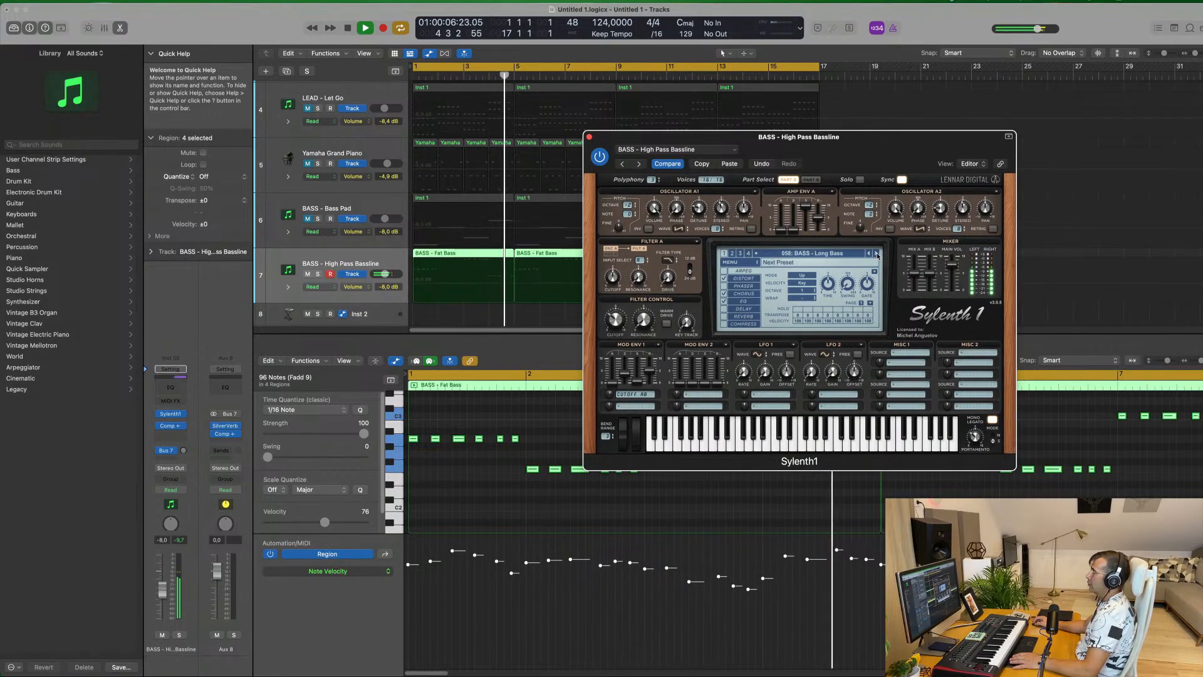
left_click(878, 256)
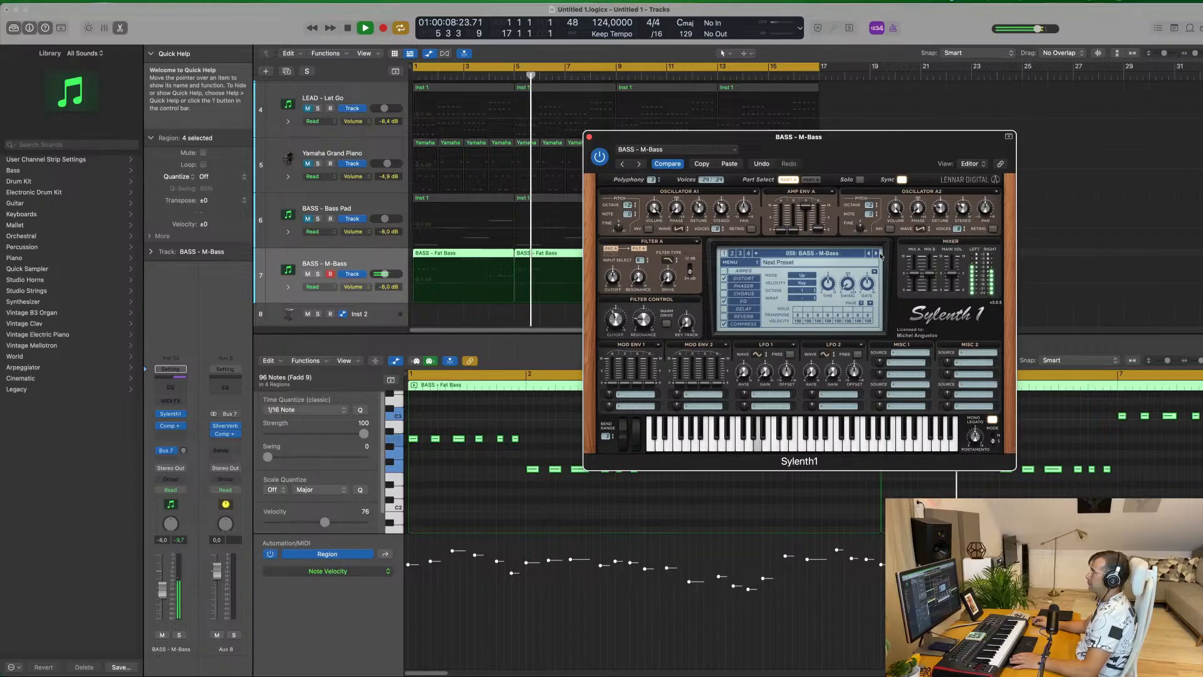
left_click(876, 256)
left_click(876, 256)
left_click(876, 256)
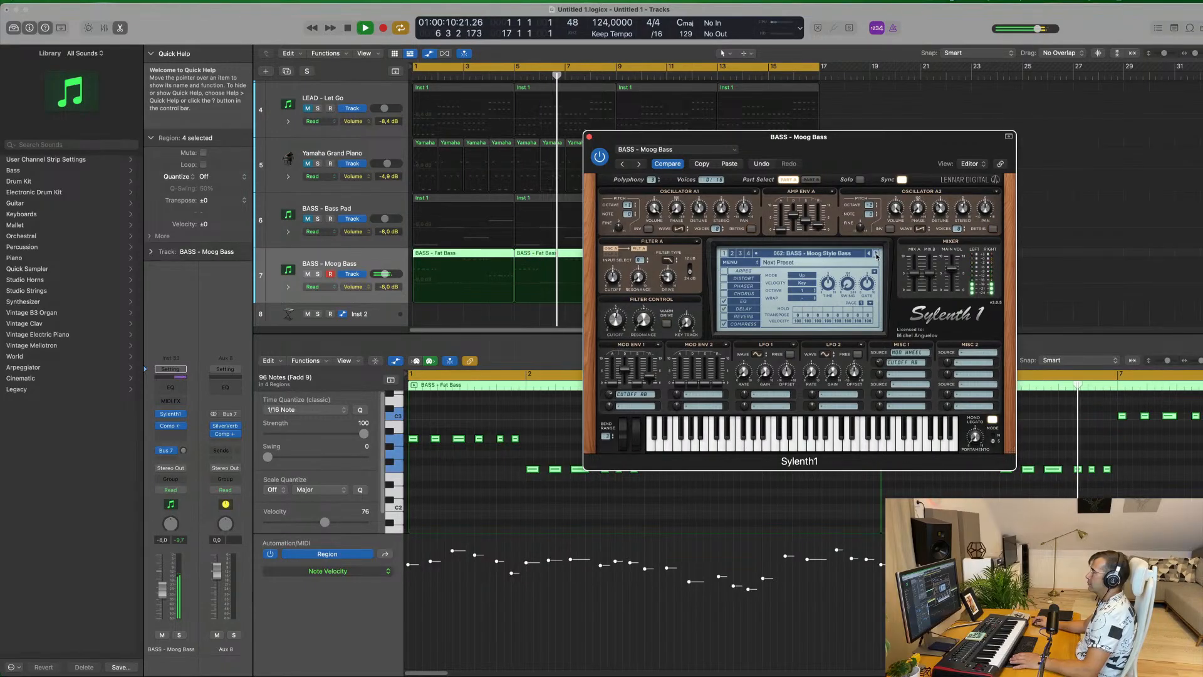
left_click(876, 256)
left_click(877, 256)
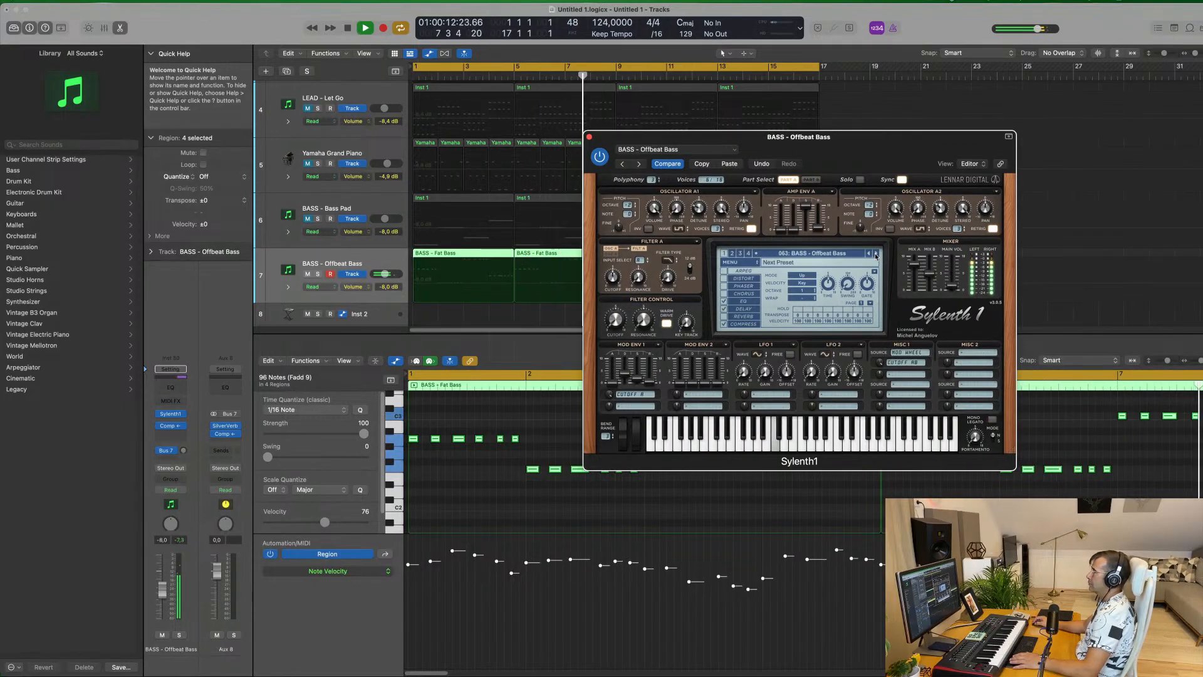
left_click(876, 256)
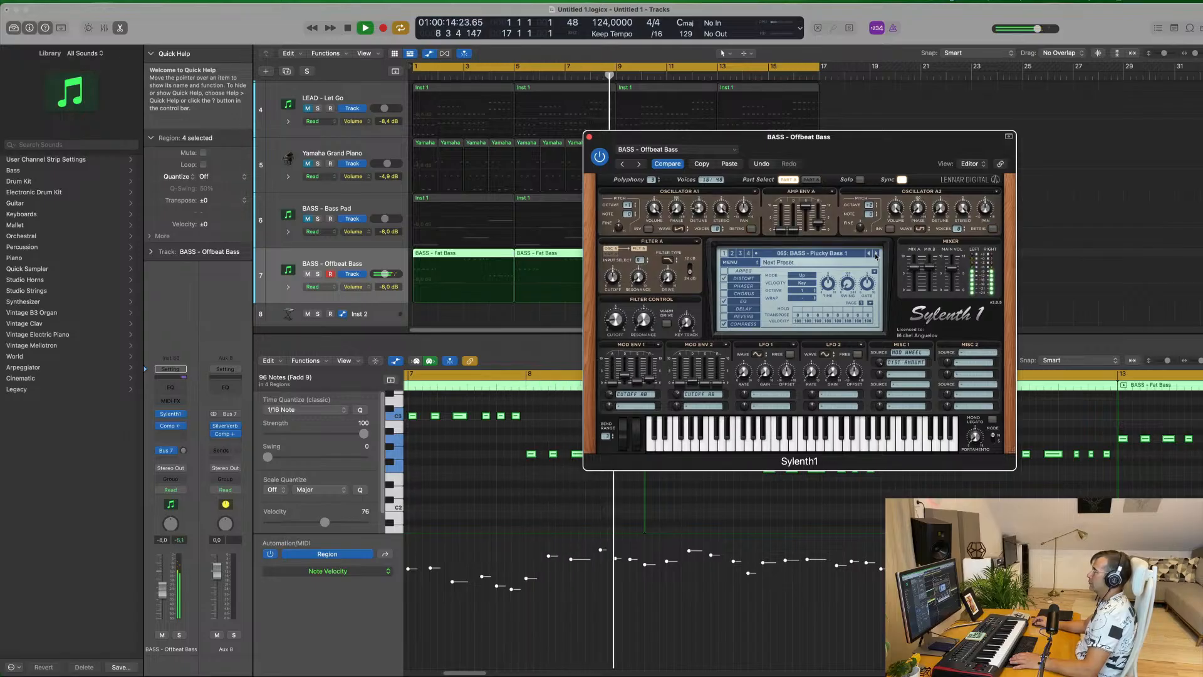
left_click(877, 256)
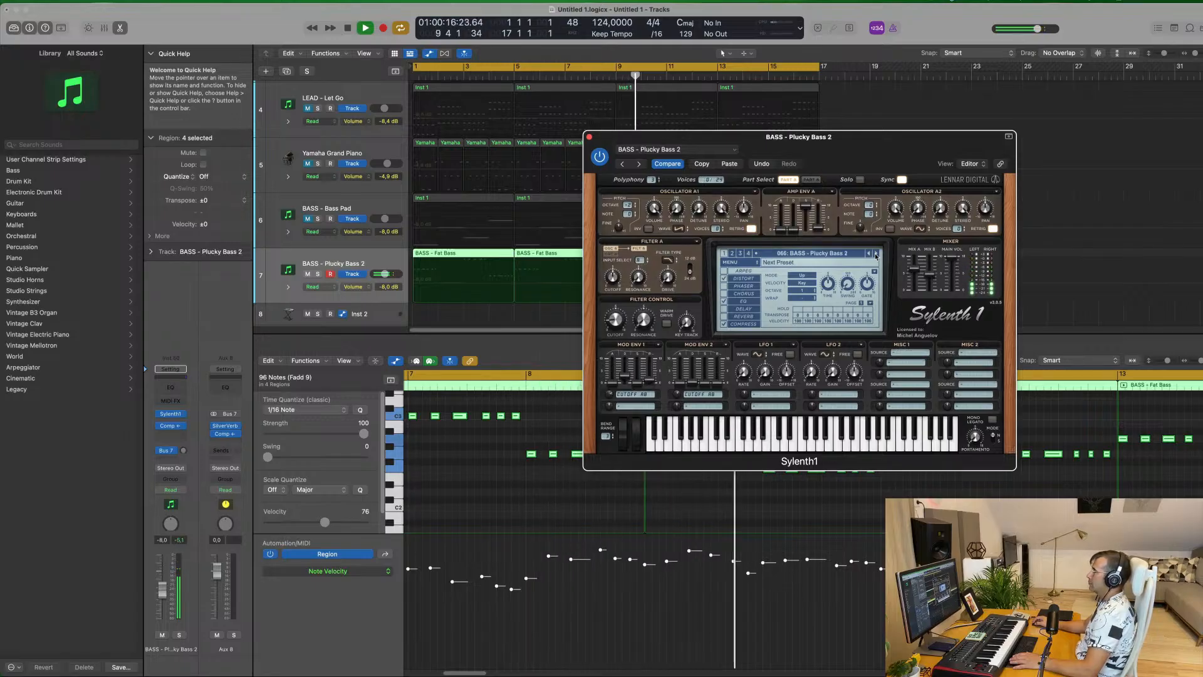
left_click_drag(774, 137, 691, 194)
key("space")
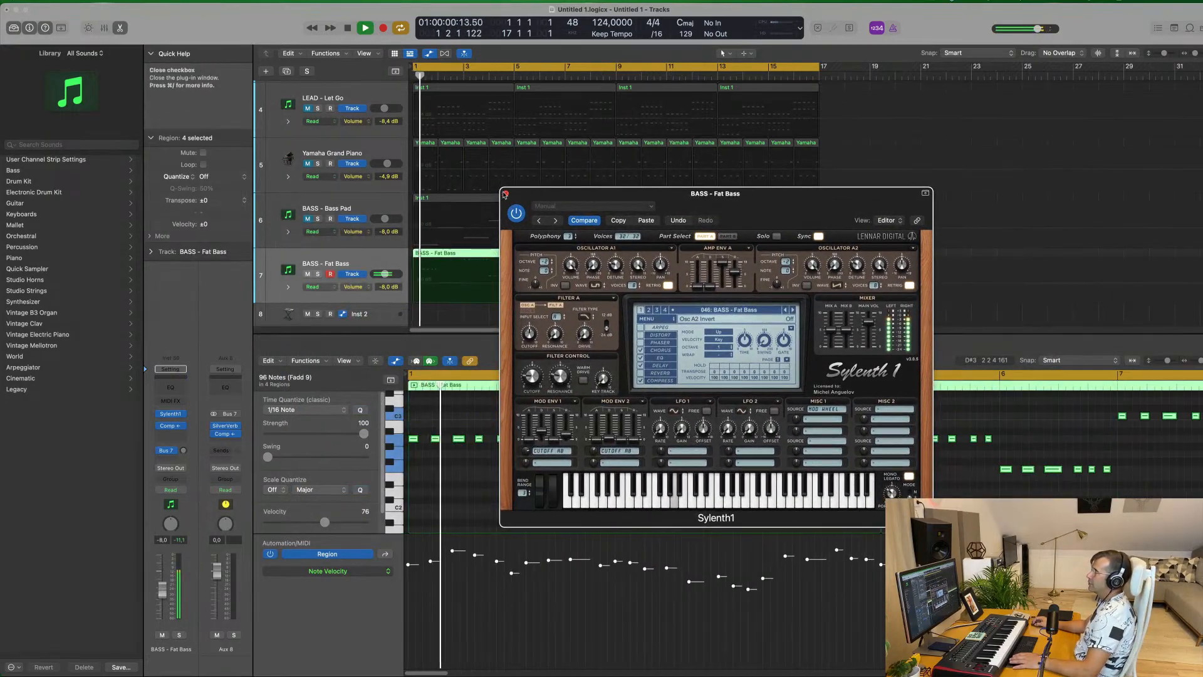
Close the Sylenth1 window and the Piano Roll and replay the arrangement from the start.
left_click(505, 192)
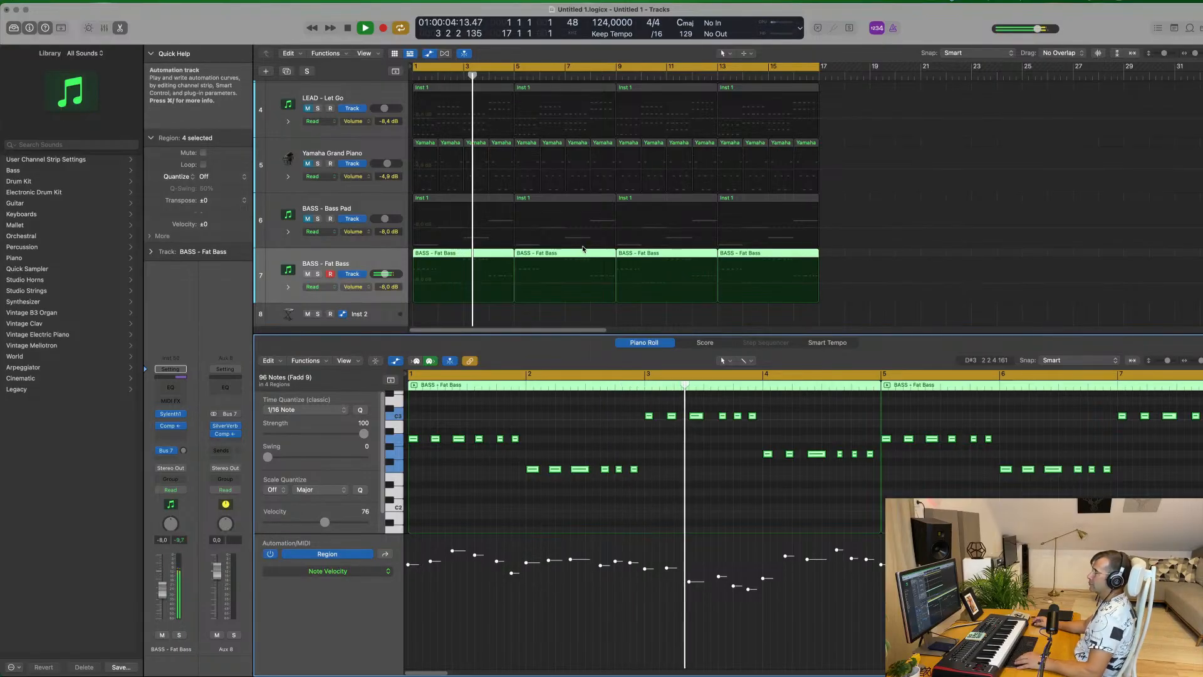
key("e")
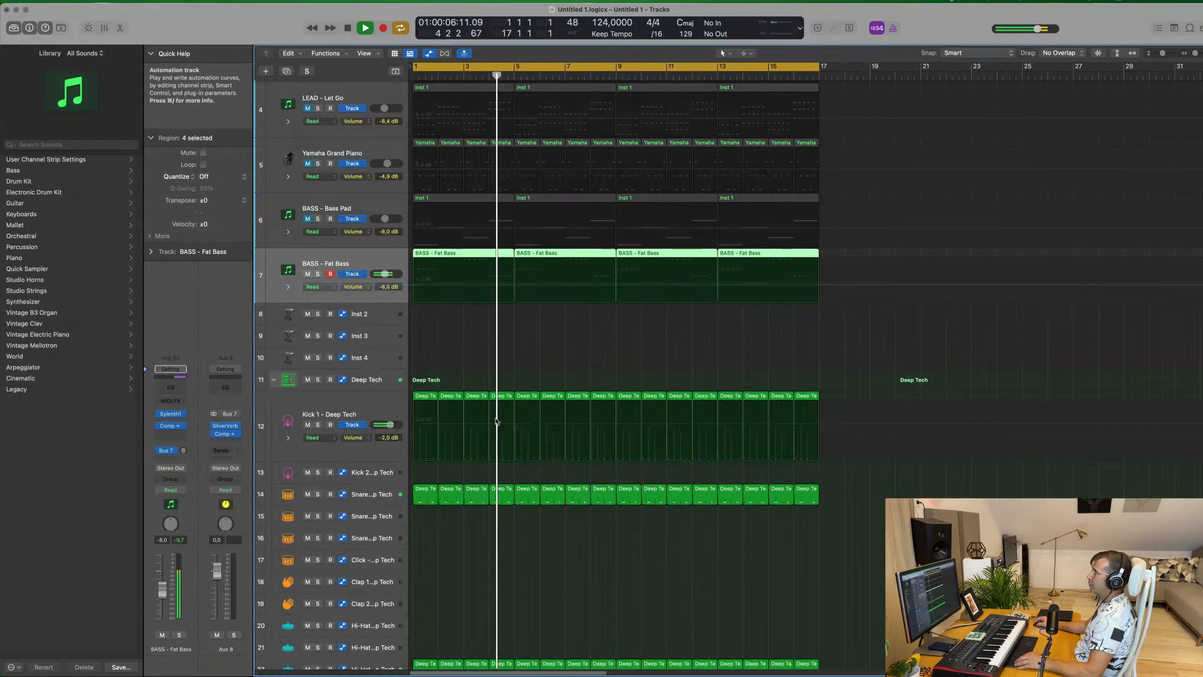
scroll(401, 268, "up", 3)
key("Return")
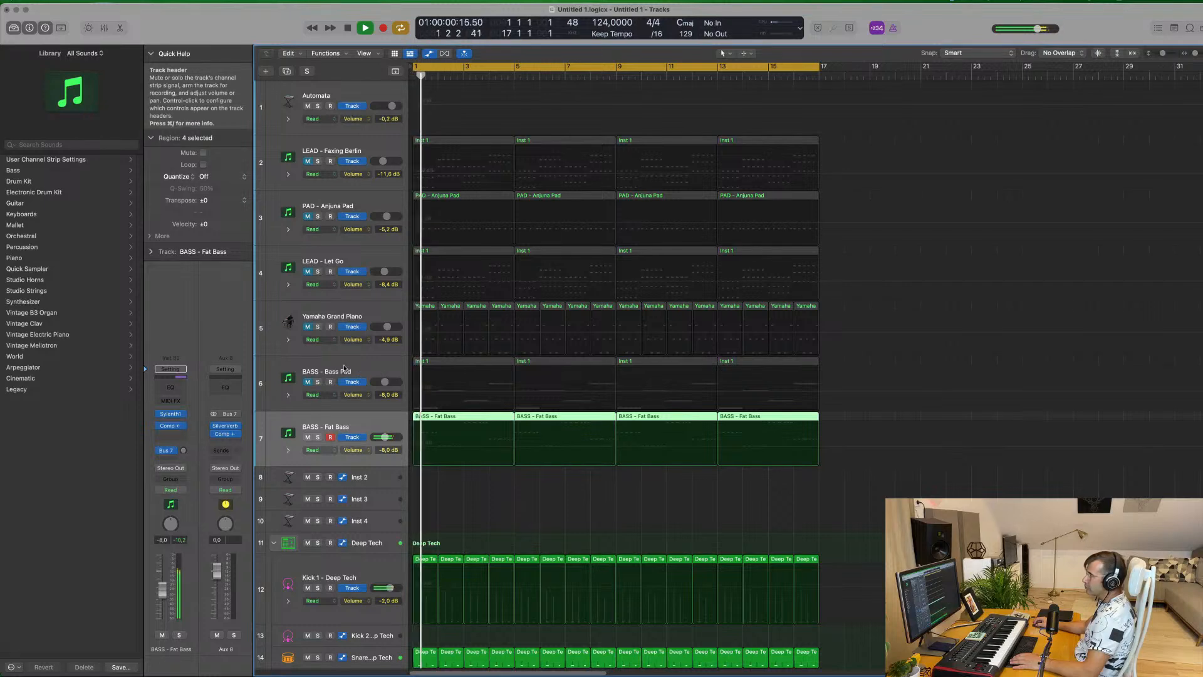
Unmute the Bass Pad track to hear it with the Fat Bass and mute it again.
left_click(300, 379)
key("space")
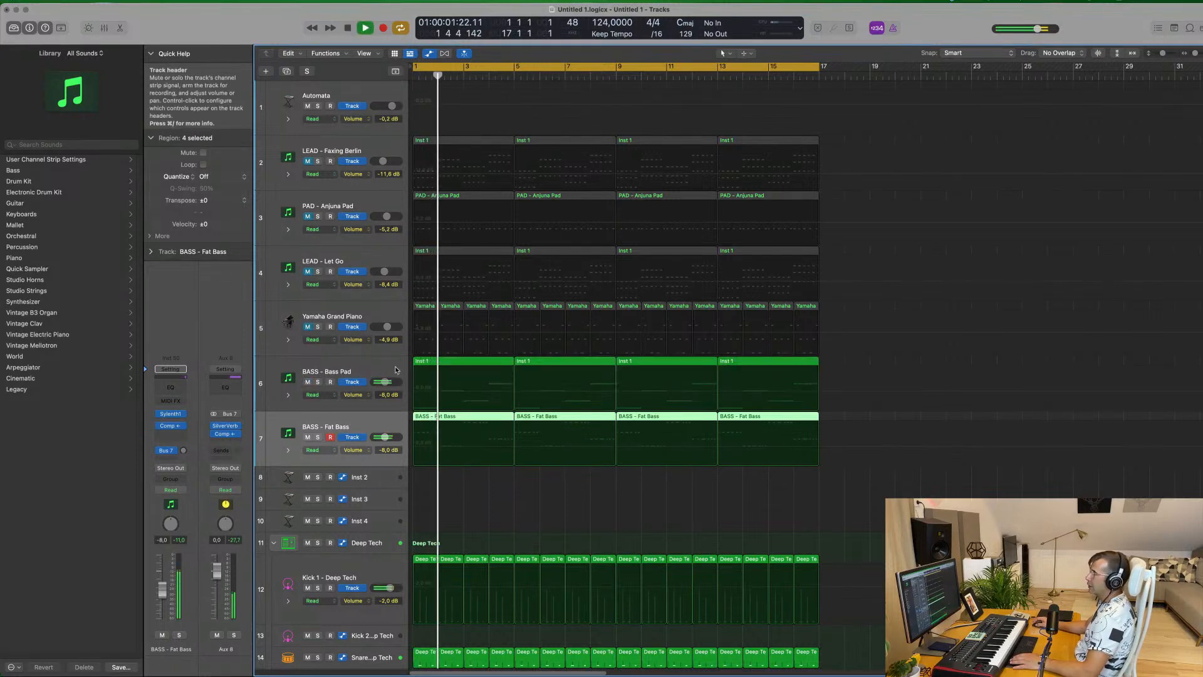
left_click(308, 382)
key("space")
key("space")
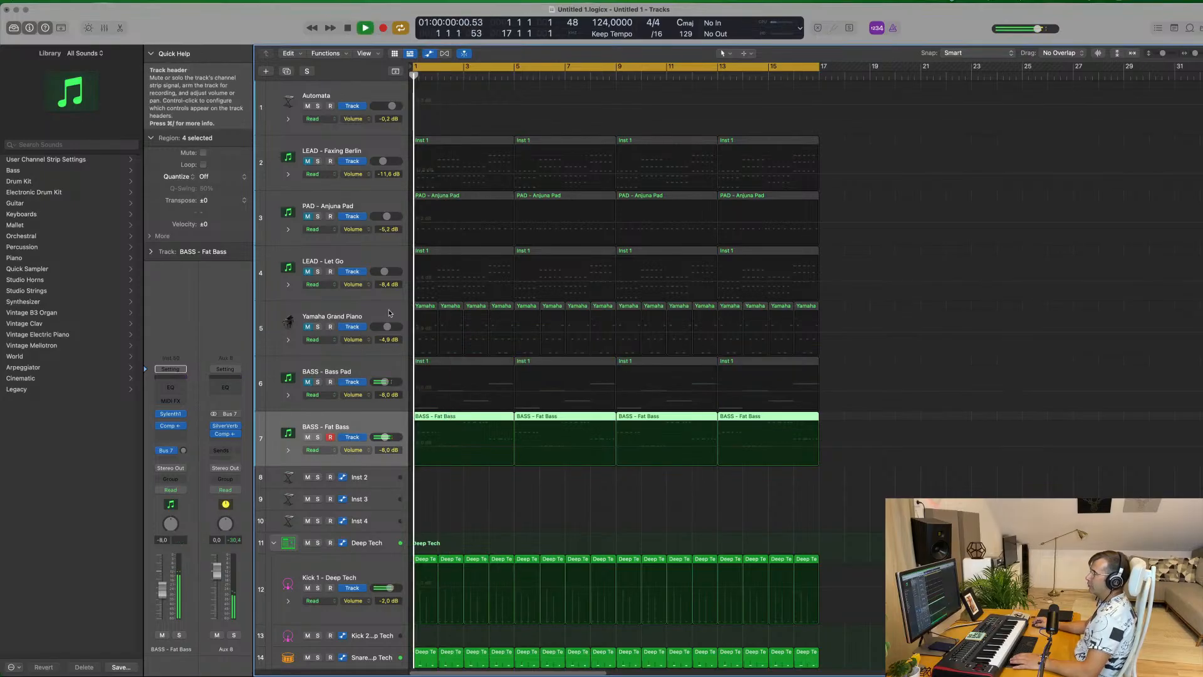
Unmute the Yamaha Grand Piano track and set its volume to -7.8 dB and its Bus 7 send to -10.4 dB.
left_click(309, 315)
left_click(307, 327)
key("space")
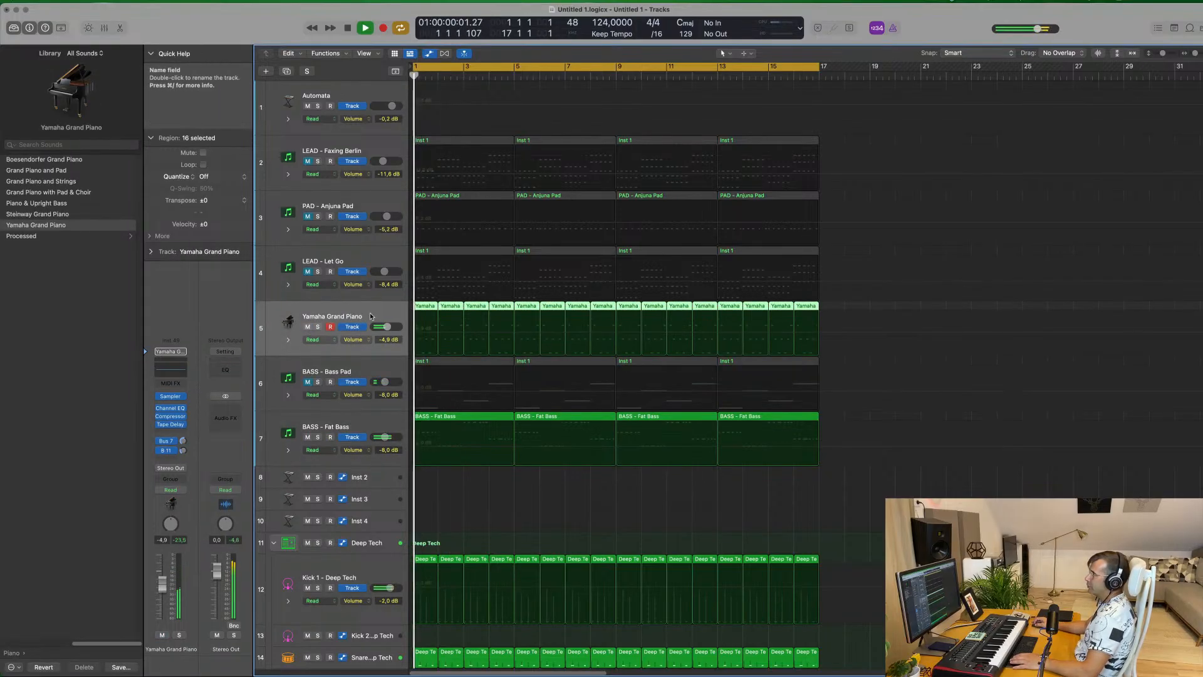
left_click_drag(161, 582, 161, 589)
left_click_drag(182, 441, 183, 442)
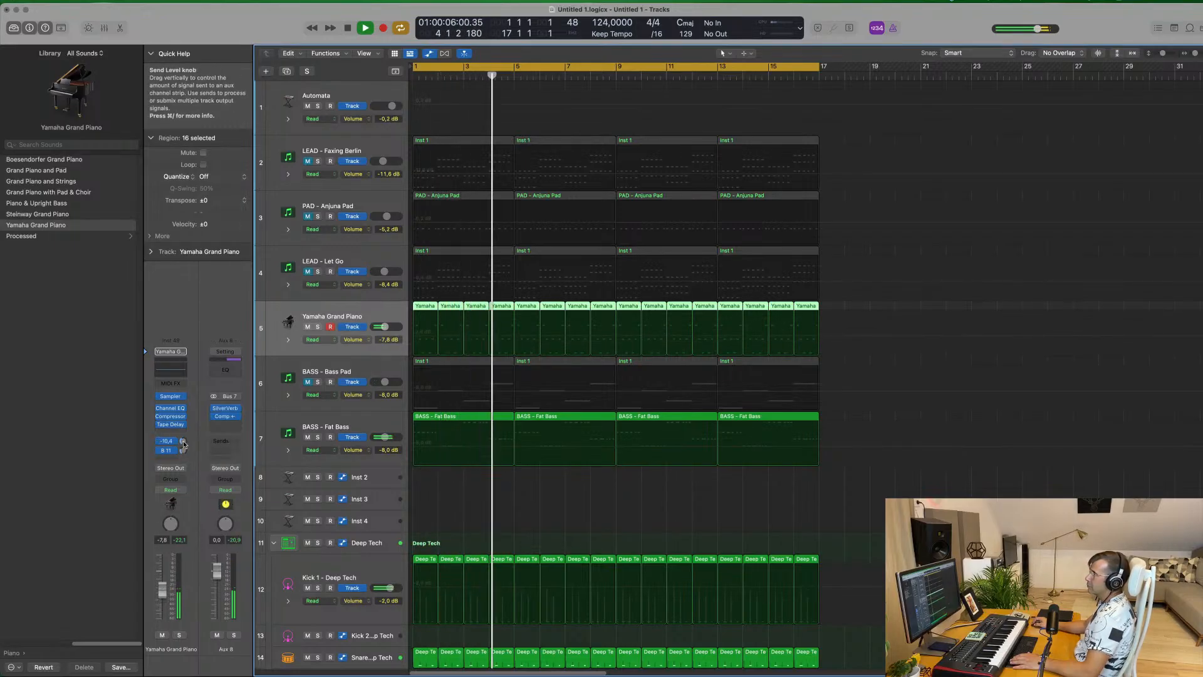
Unmute the Anjuna Pad track and set its volume to -11.8 dB while replaying from the start.
key("Return")
left_click(307, 216)
left_click(360, 206)
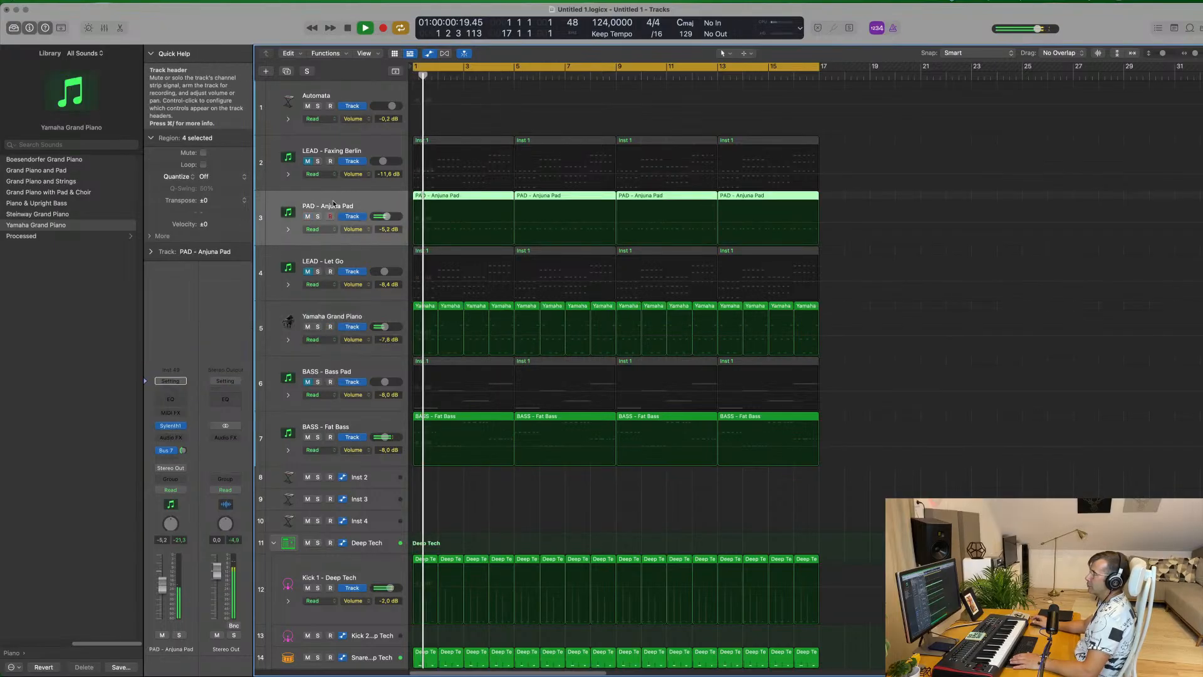
left_click_drag(164, 587, 165, 594)
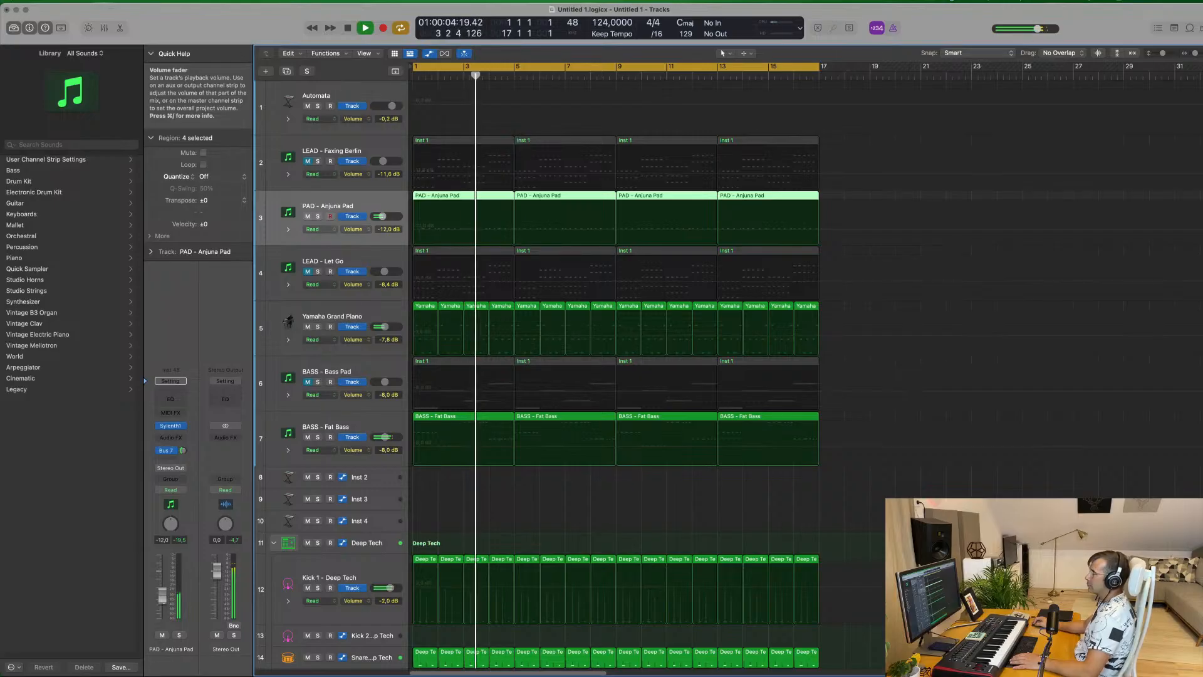
scroll(689, 394, "down", 15)
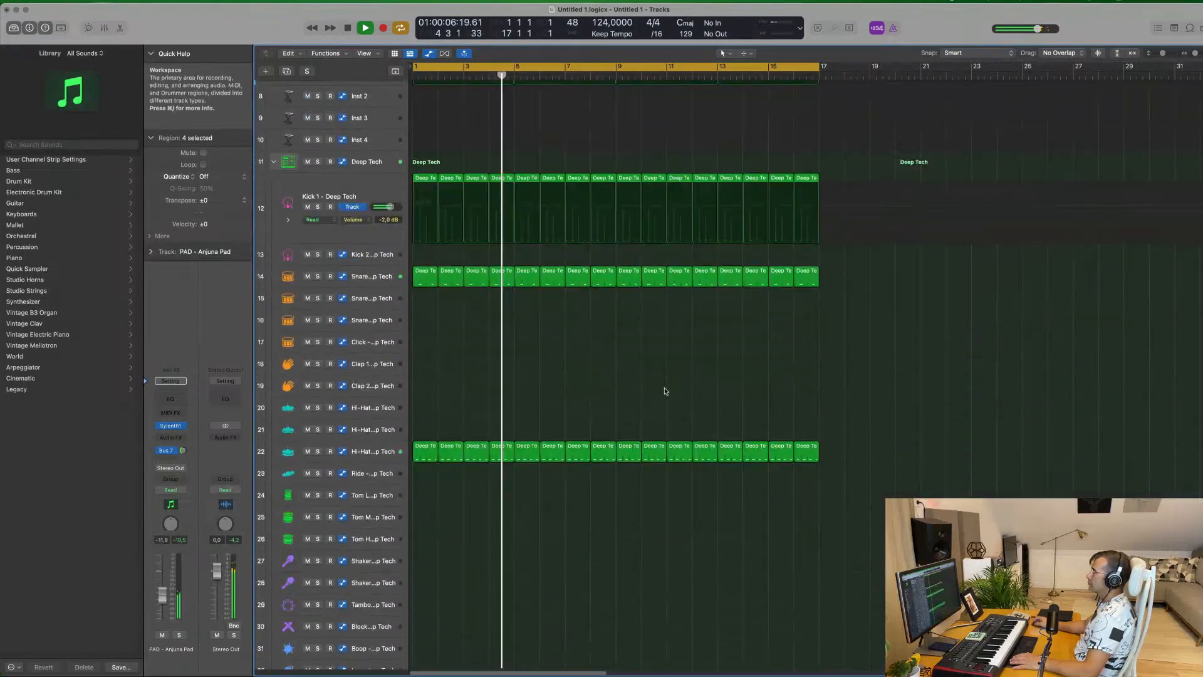
scroll(666, 390, "up", 15)
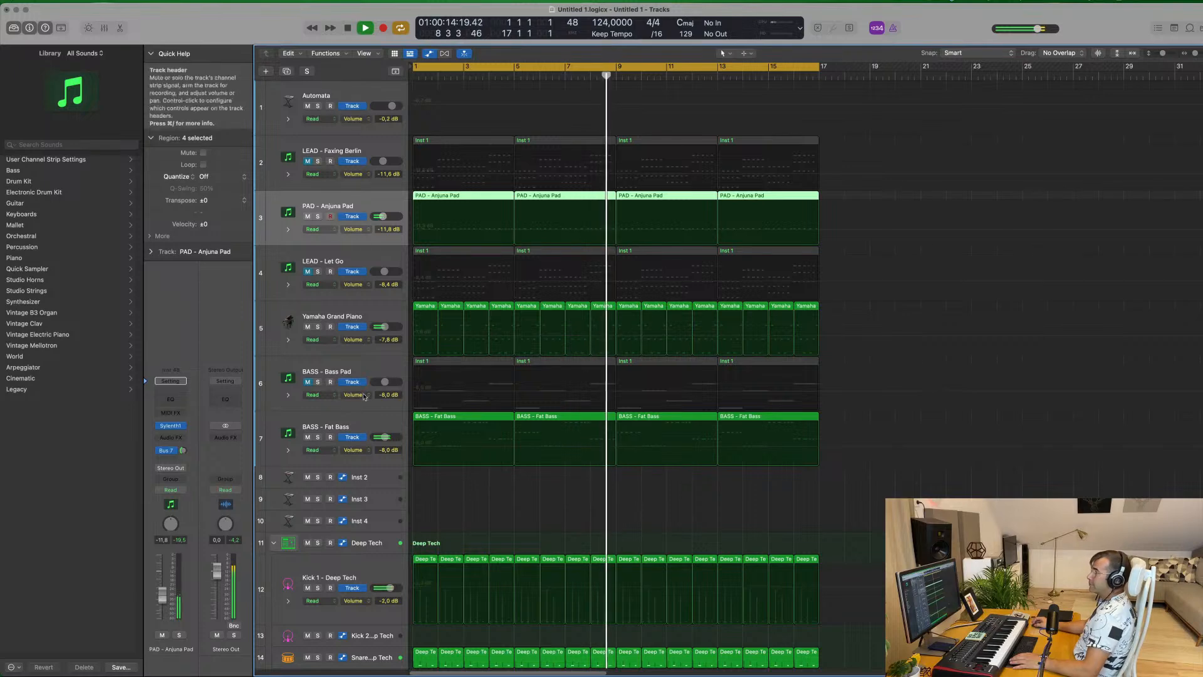
Mute the Fat Bass and Yamaha Grand Piano tracks and unmute the Bass Pad.
left_click(306, 436)
left_click(307, 381)
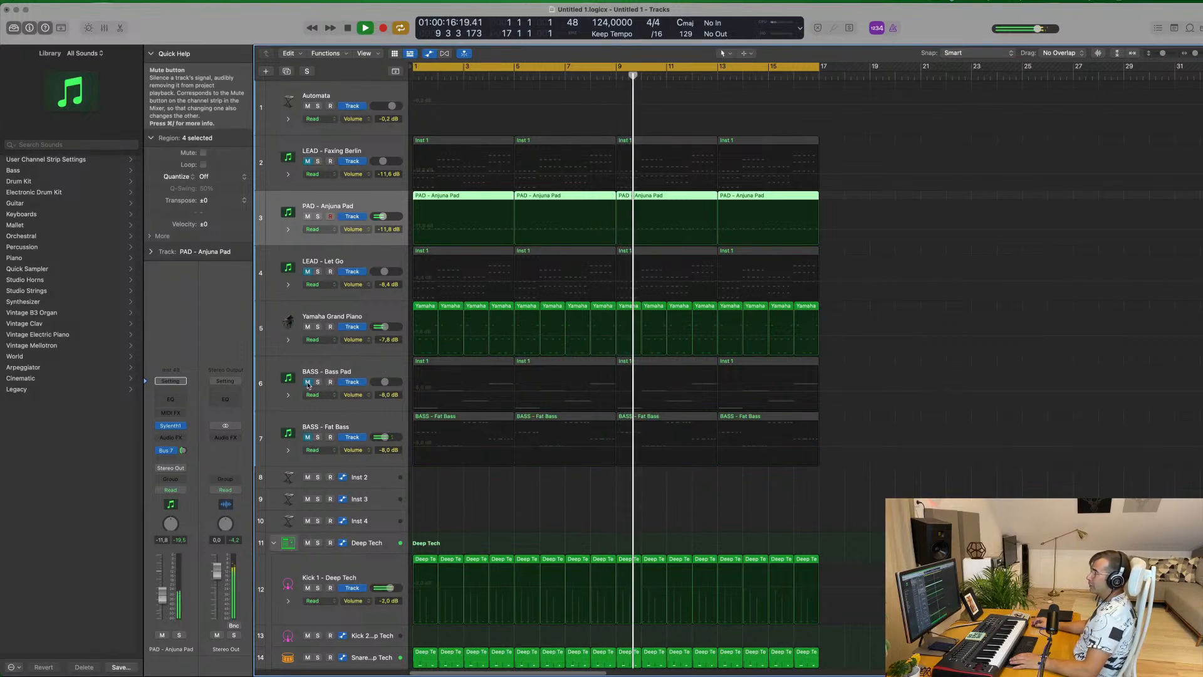
key("Return")
left_click(307, 326)
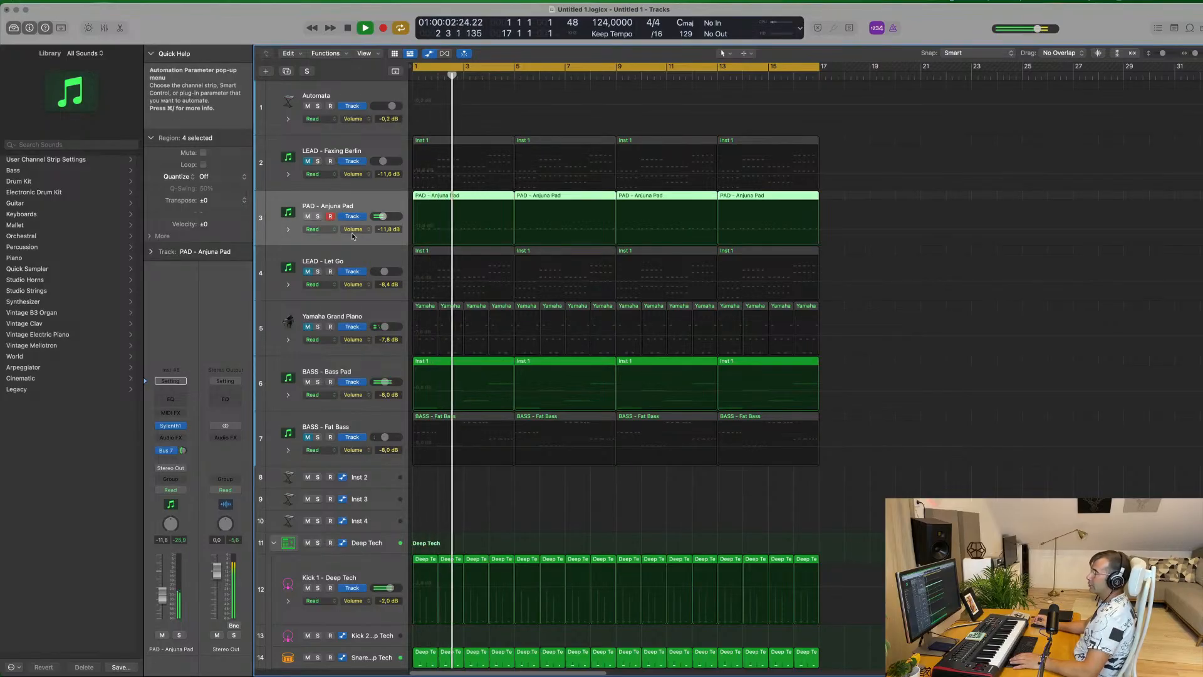
Unmute the LEAD - Let Go track, replay from the start and select that track.
left_click(307, 272)
key("Return")
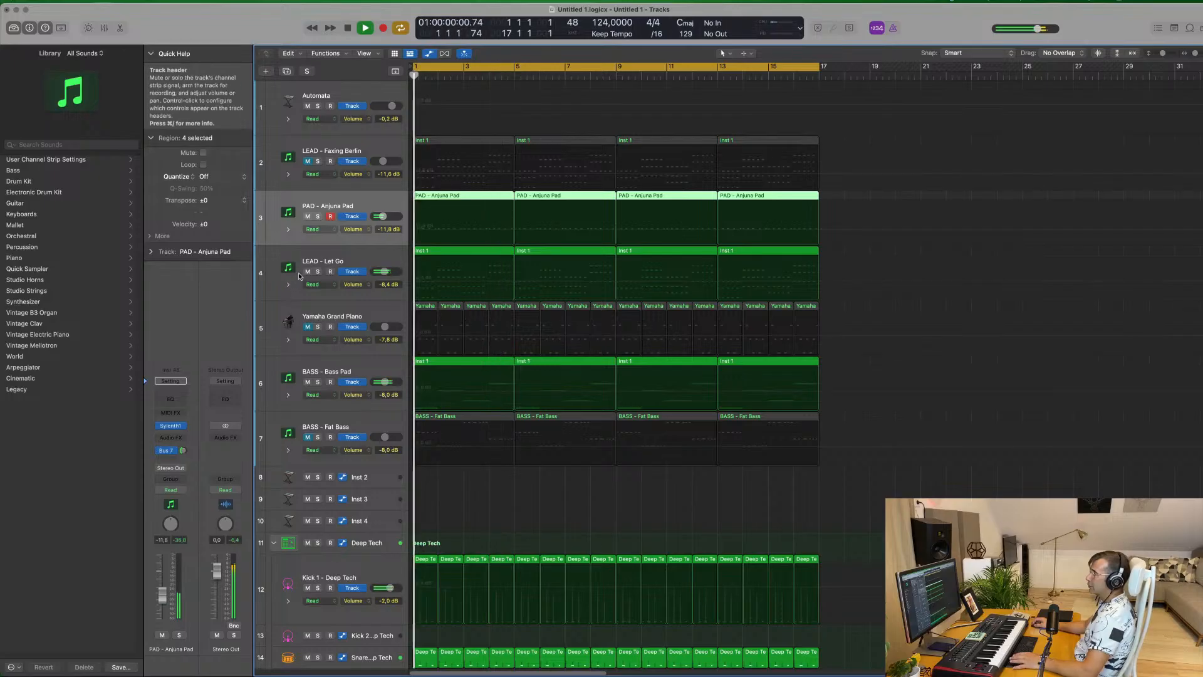
left_click(383, 259)
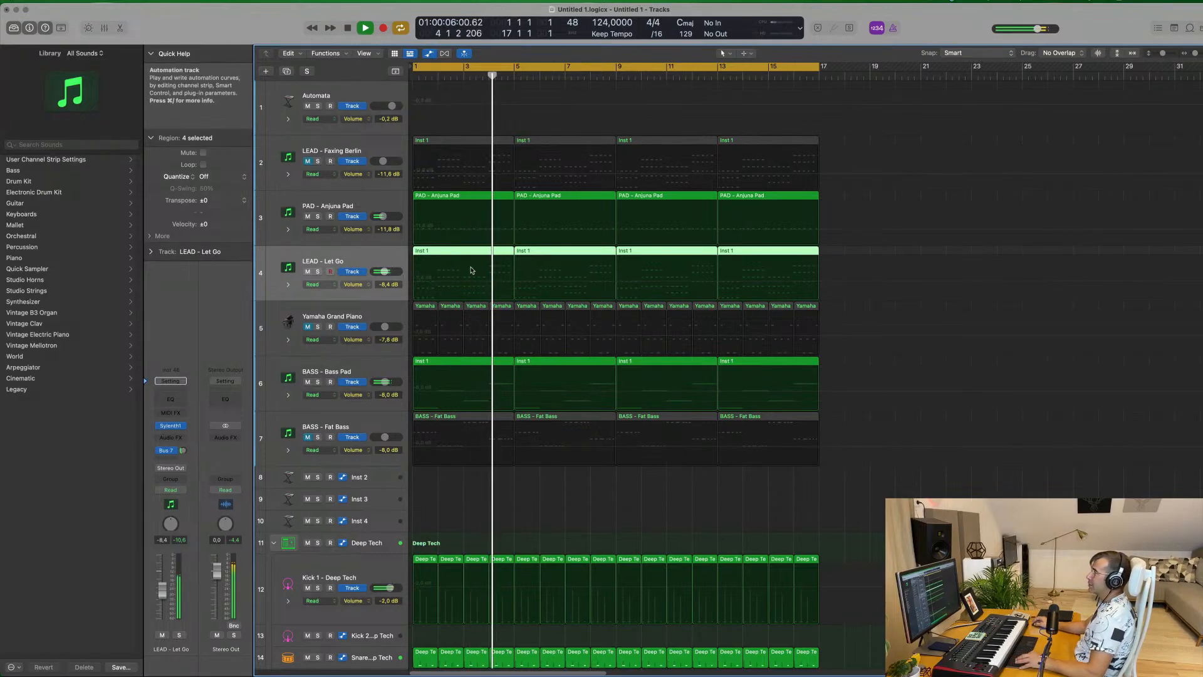
Reduce the track heights, toggle solo on LEAD - Let Go on and off, and replay the arrangement from the start.
key("super+Up")
key("super+Up")
scroll(455, 209, "down", 3)
scroll(464, 188, "up", 3)
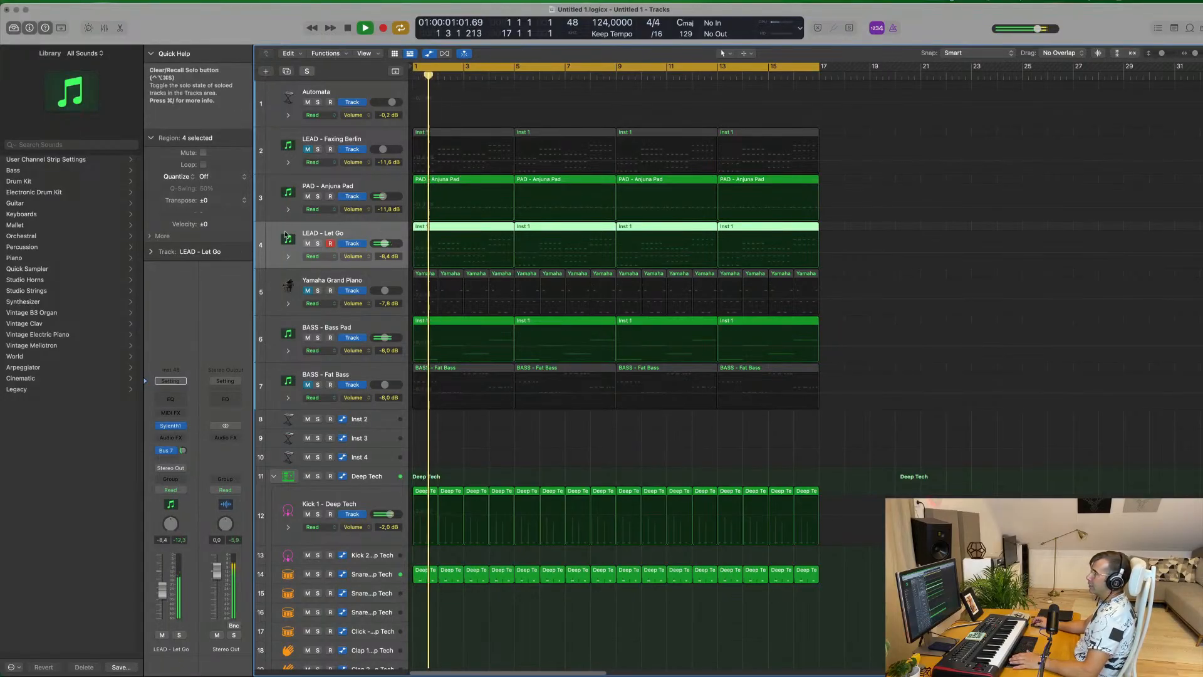
key("s")
key("s")
key("space")
key("Return")
key("space")
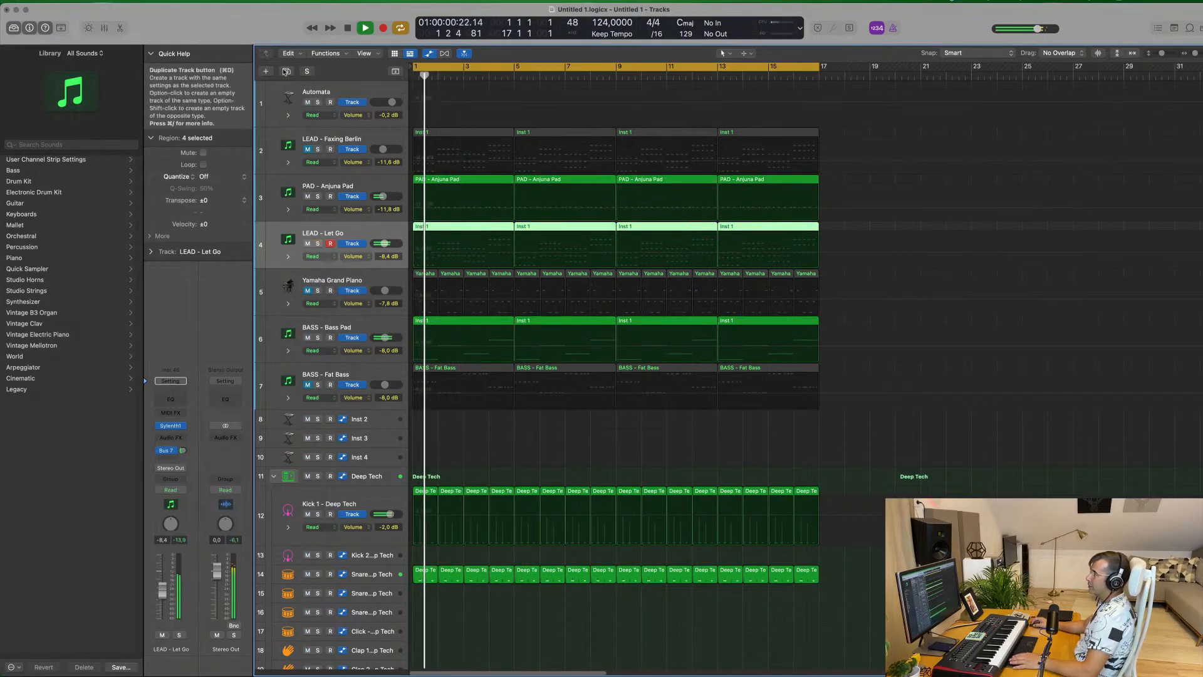
Duplicate the LEAD - Let Go track, copy its first region onto the duplicate and open the copy in the Piano Roll.
key("super+d")
left_click_drag(472, 227, 467, 276)
double_click(467, 277)
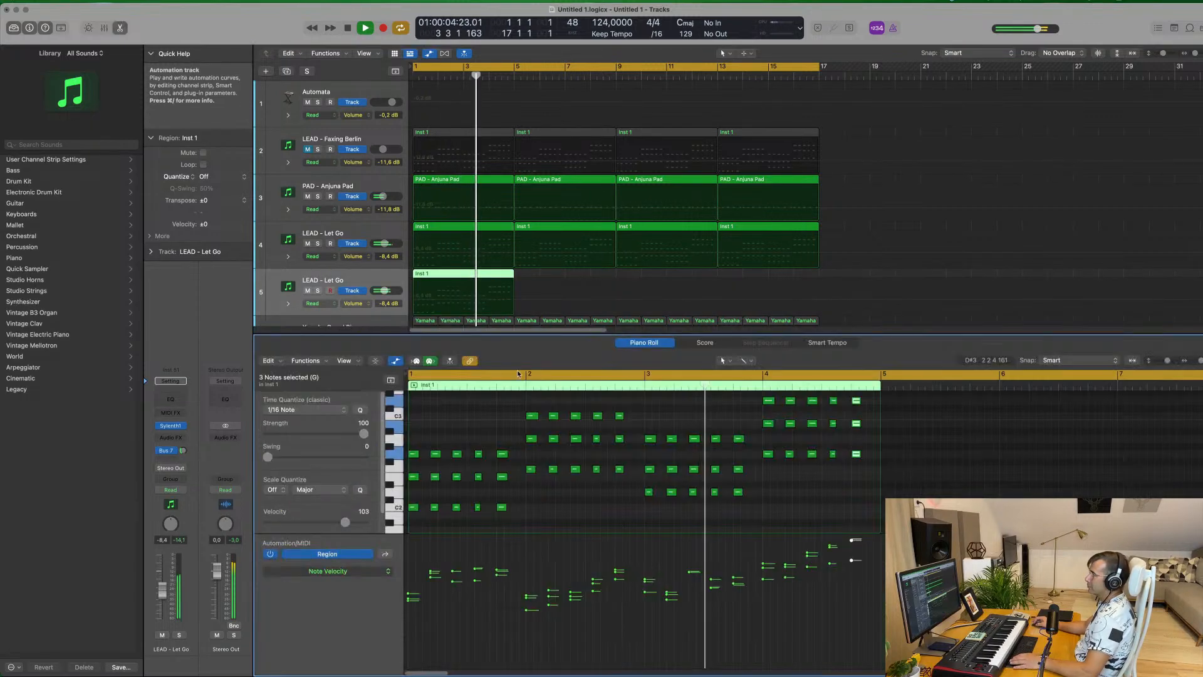
Delete the repeated chords in the copied region, keeping only the first chord in each of bars 1 to 4.
left_click_drag(436, 444, 514, 516)
key("Delete")
left_click_drag(589, 476, 750, 517)
key("Delete")
key("Delete")
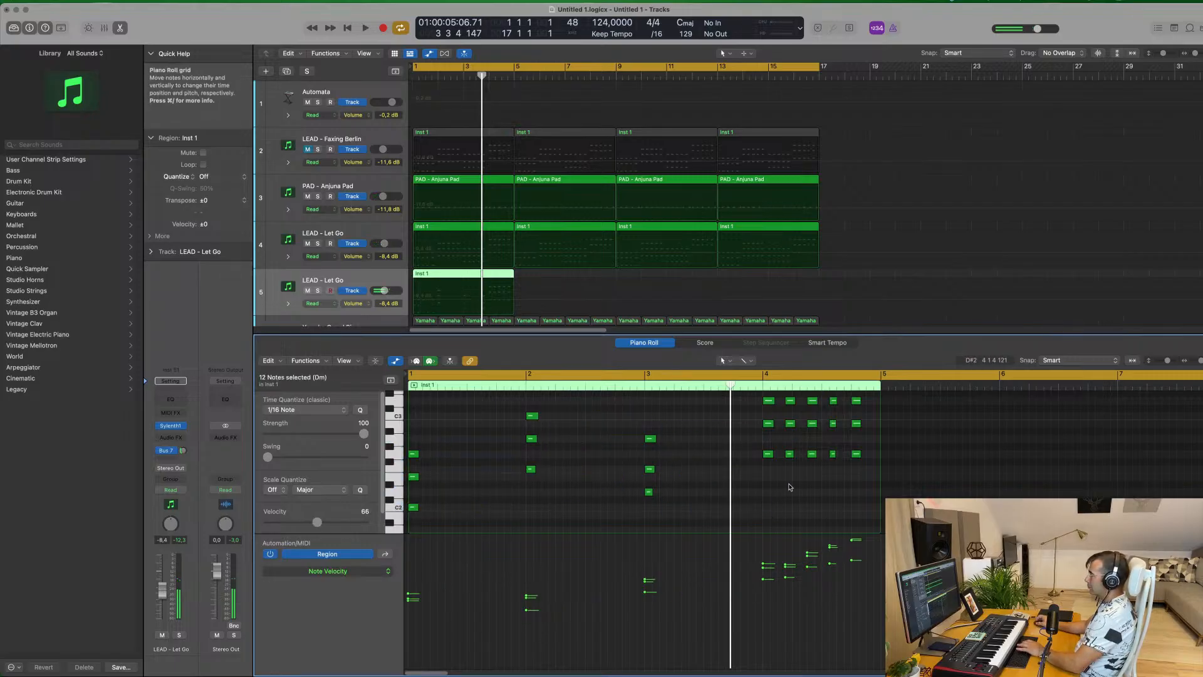
left_click_drag(789, 481, 907, 389)
key("Delete")
Lengthen the remaining chords to about one bar each and replay, checking the duplicate track's Sylenth1 sound.
scroll(590, 451, "up", 2)
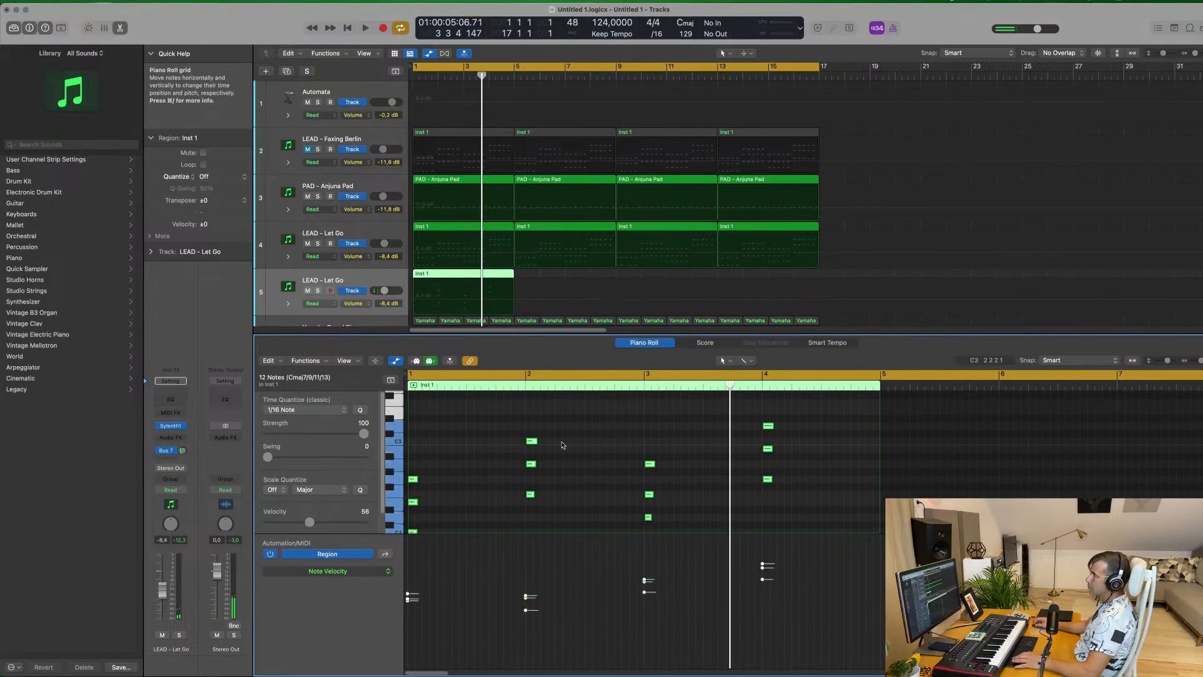
left_click_drag(540, 440, 644, 440)
left_click(389, 275)
key("space")
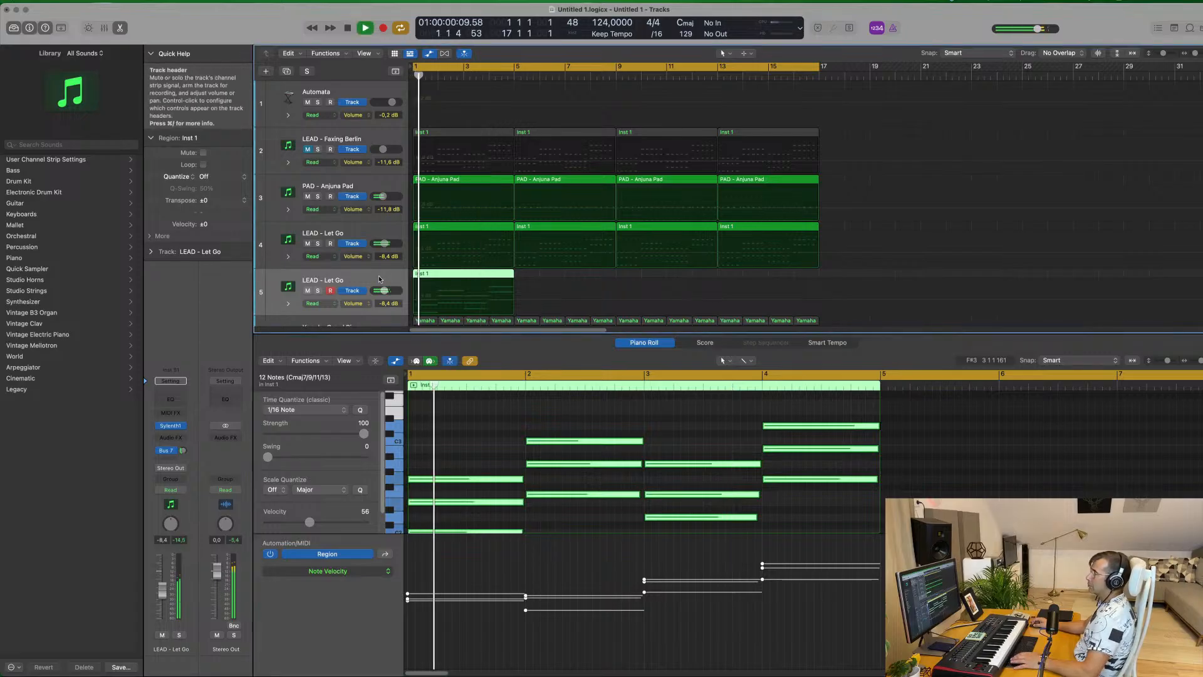
left_click(175, 425)
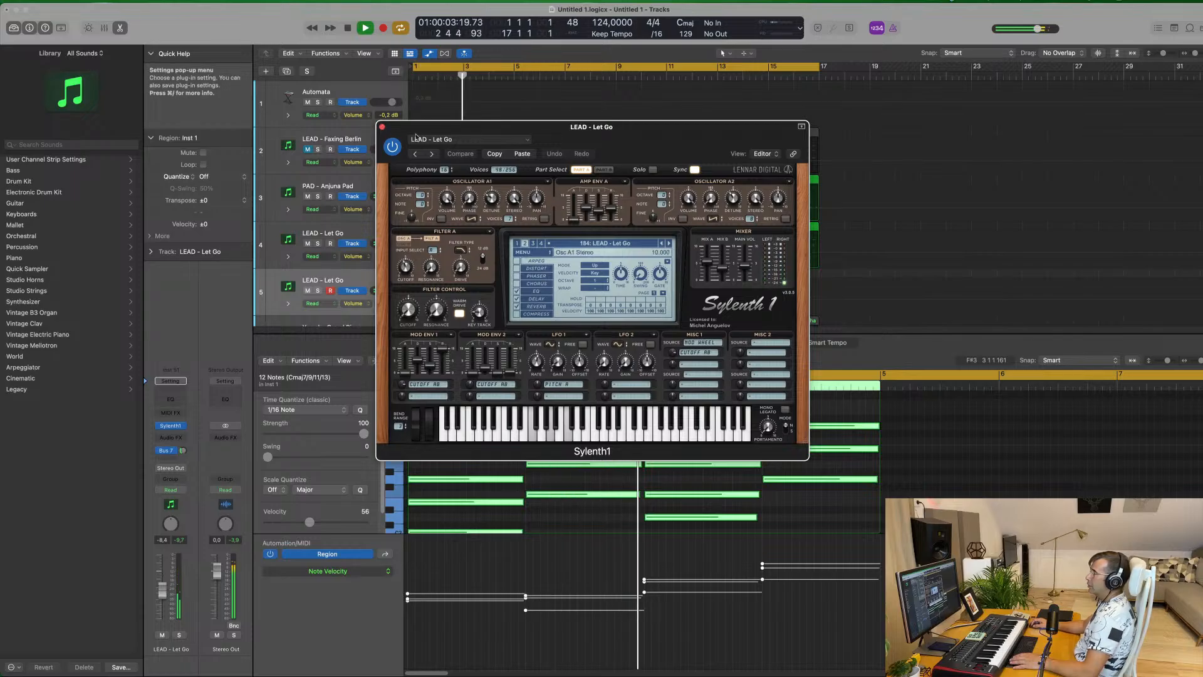
left_click(382, 127)
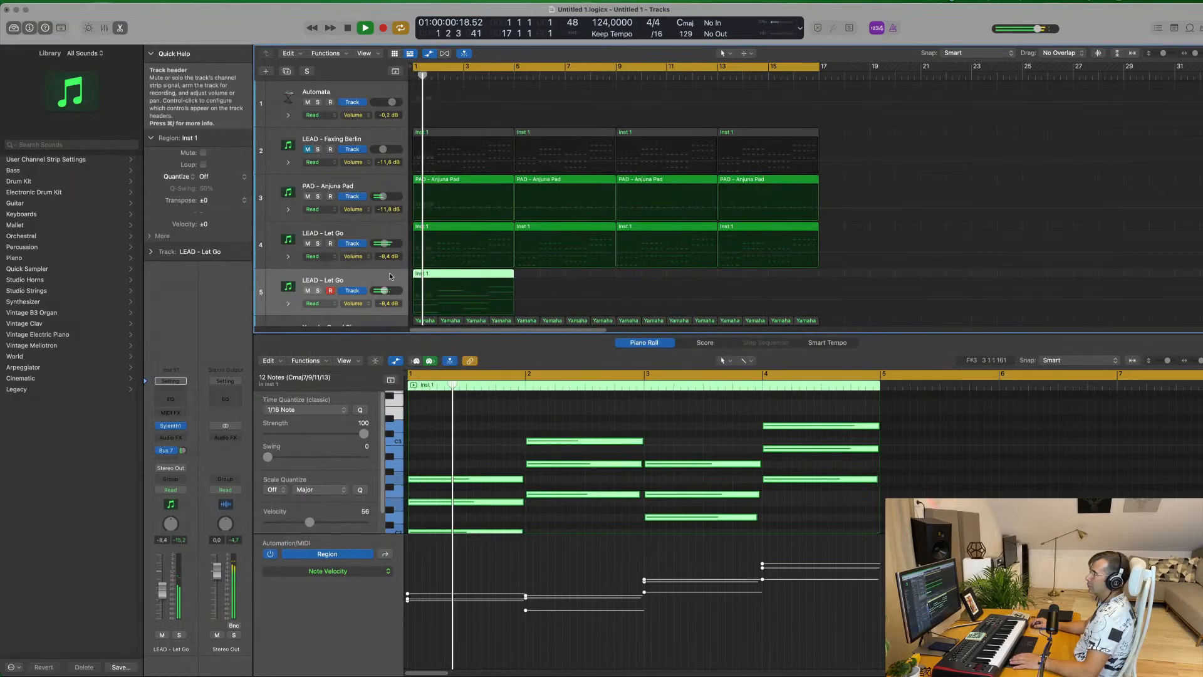
Move the sustained chord region from the duplicate LEAD - Let Go track to the Automata track and open that track's Alchemy instrument.
left_click_drag(473, 282, 472, 82)
left_click(360, 92)
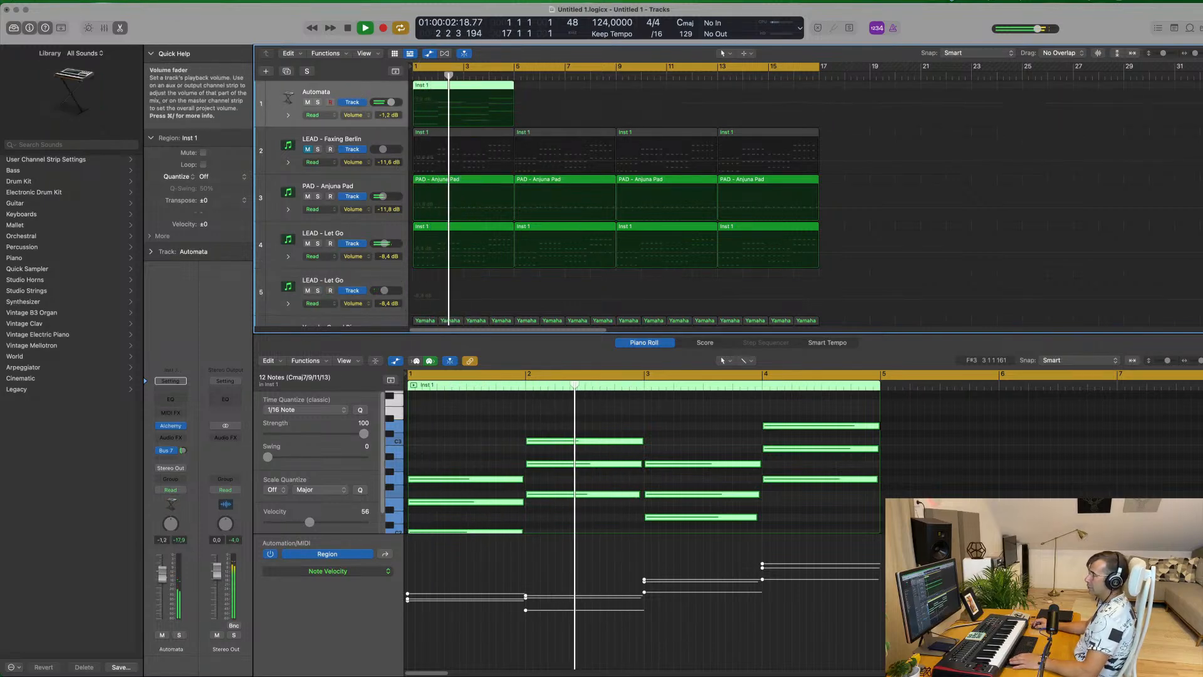
left_click(172, 425)
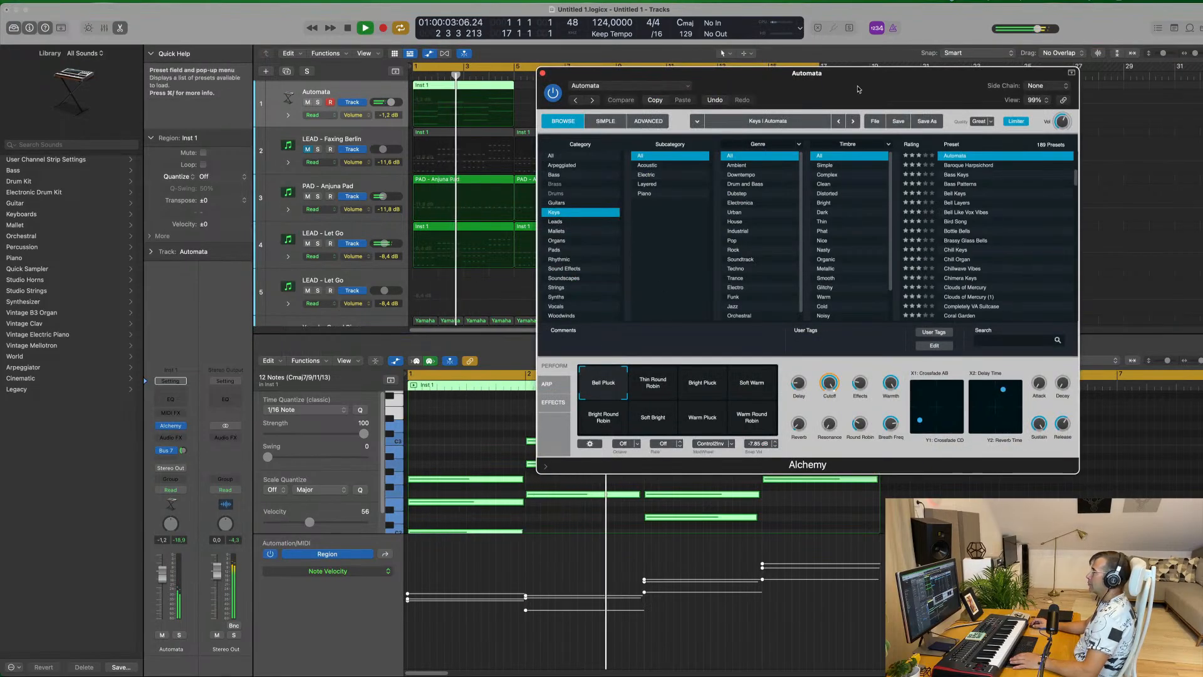
left_click_drag(874, 87, 771, 125)
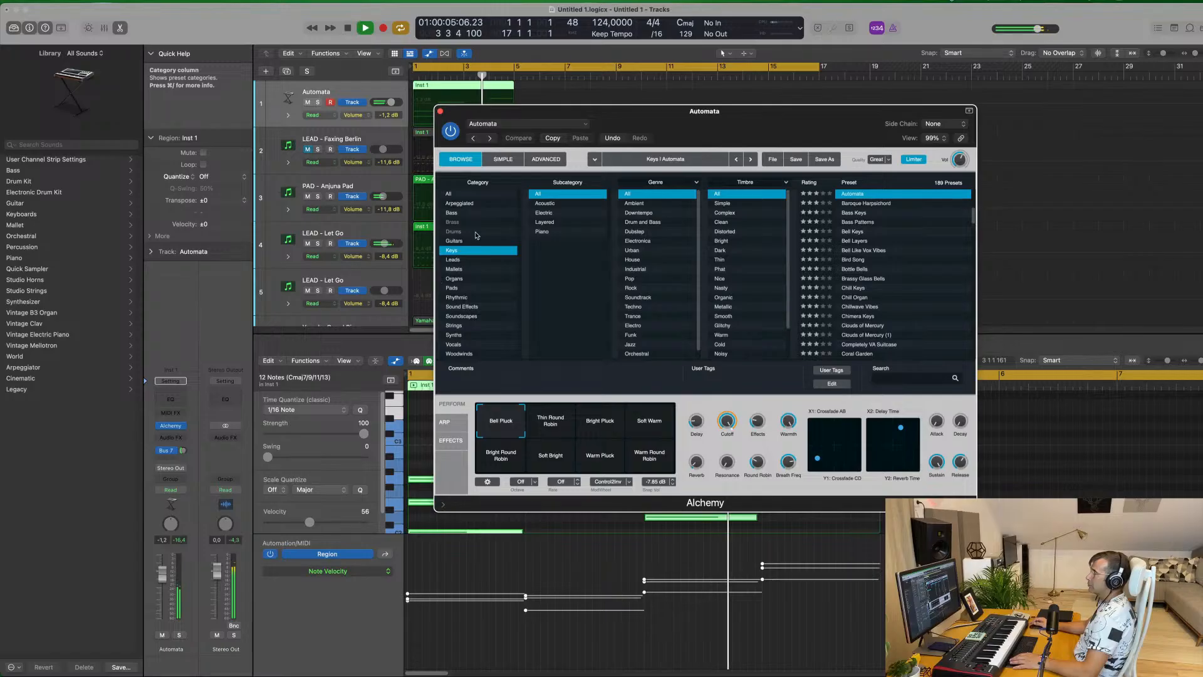
Restart playback and load the Analog Poly Ensemble preset from Alchemy's Pads category.
key("space")
left_click(483, 287)
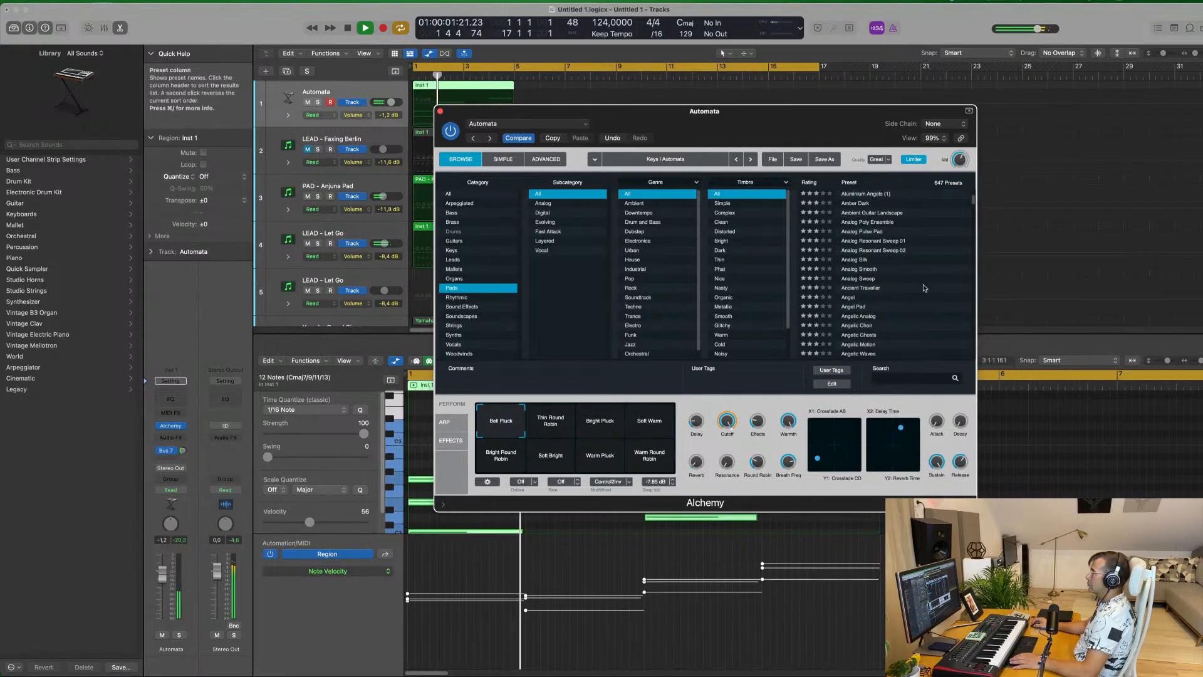
left_click(871, 223)
left_click_drag(780, 123, 1019, 97)
left_click(545, 86)
left_click(479, 86)
left_click_drag(782, 85, 544, 237)
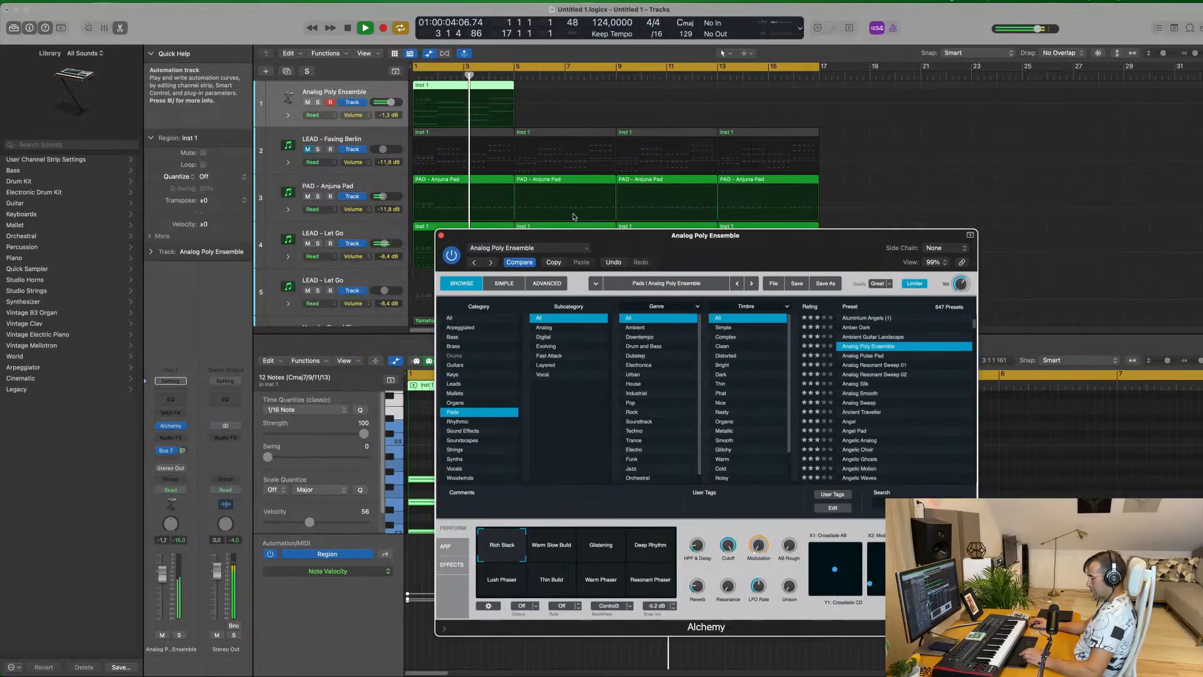
Repeat the chord region three times so it fills bars 1 to 16, and replay from the start.
key("super+r")
key("super+r")
key("super+r")
left_click_drag(813, 238, 963, 195)
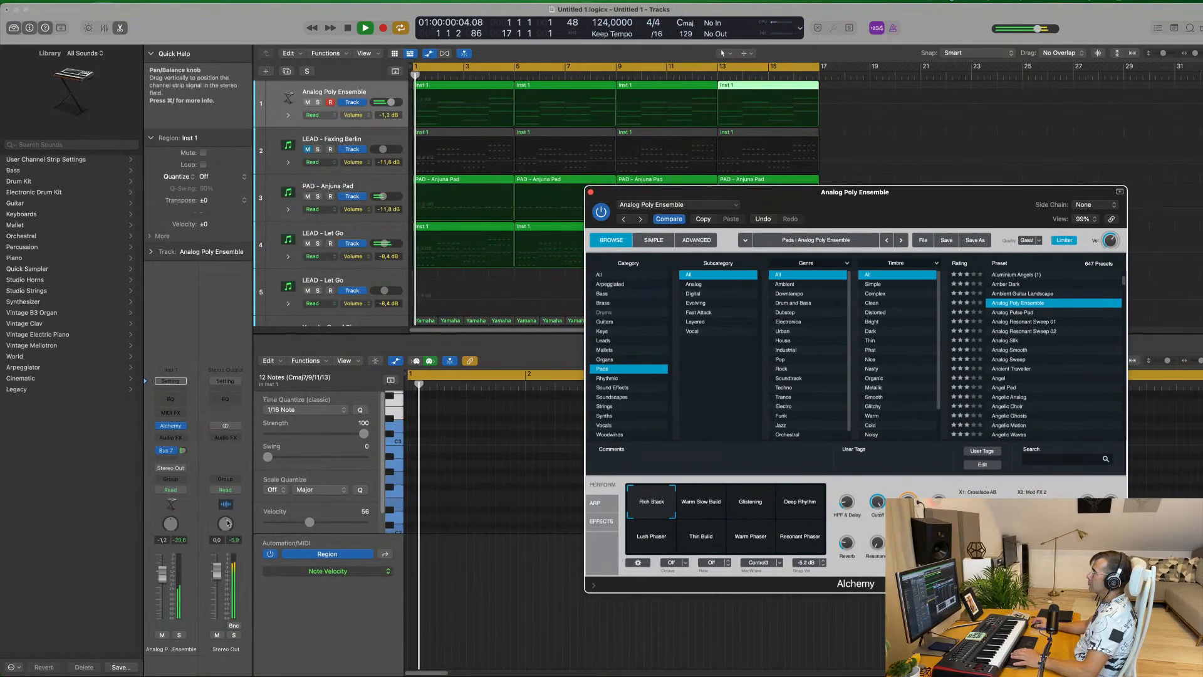
key("space")
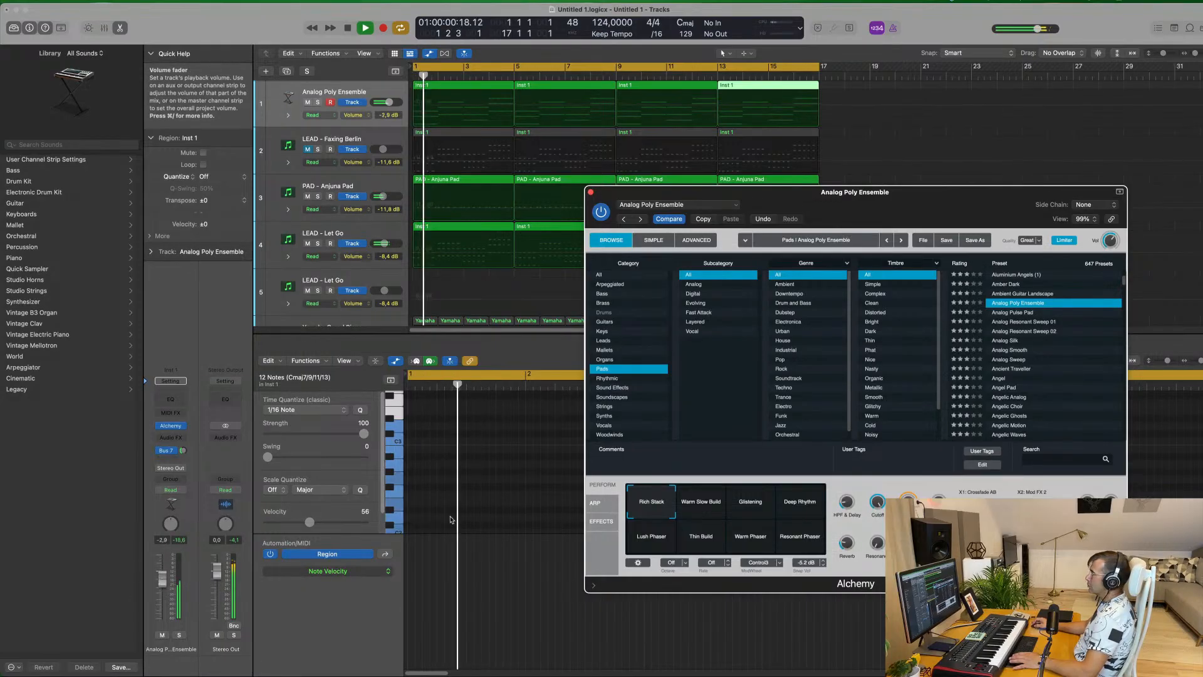
Audition the Analog Pulse Pad and Analog Smooth presets on the chord track, briefly soloing Analog Smooth.
left_click(237, 567)
key("space")
key("space")
left_click(1022, 313)
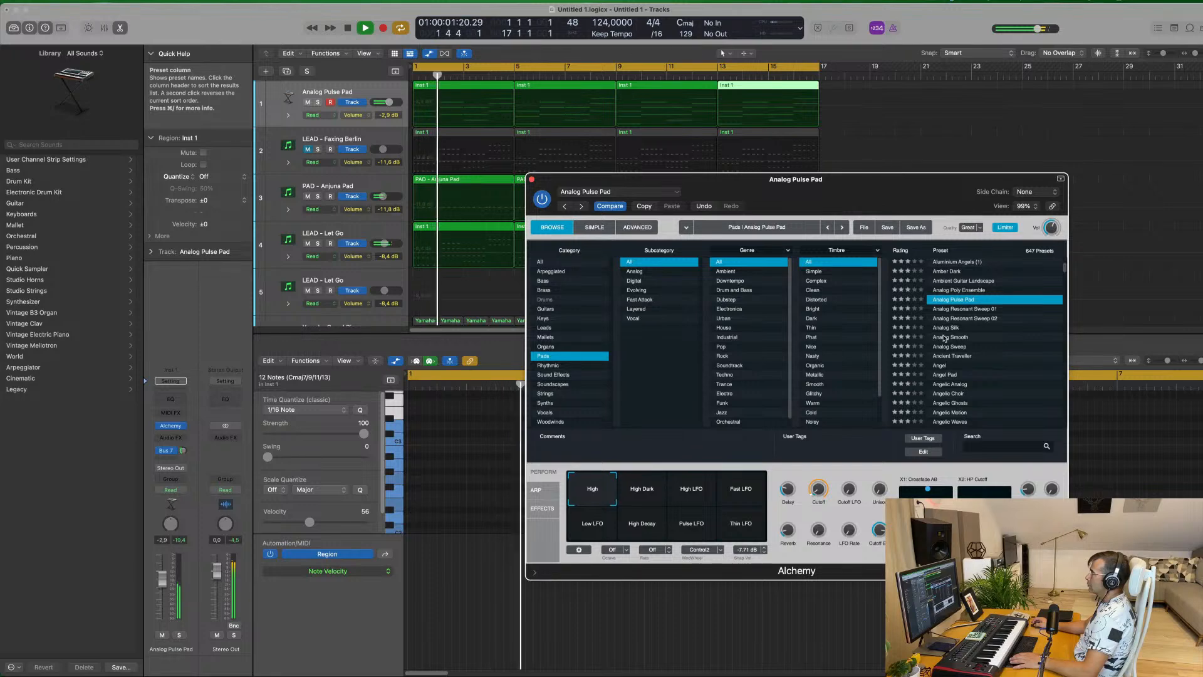
left_click(935, 337)
key("space")
key("space")
left_click(179, 634)
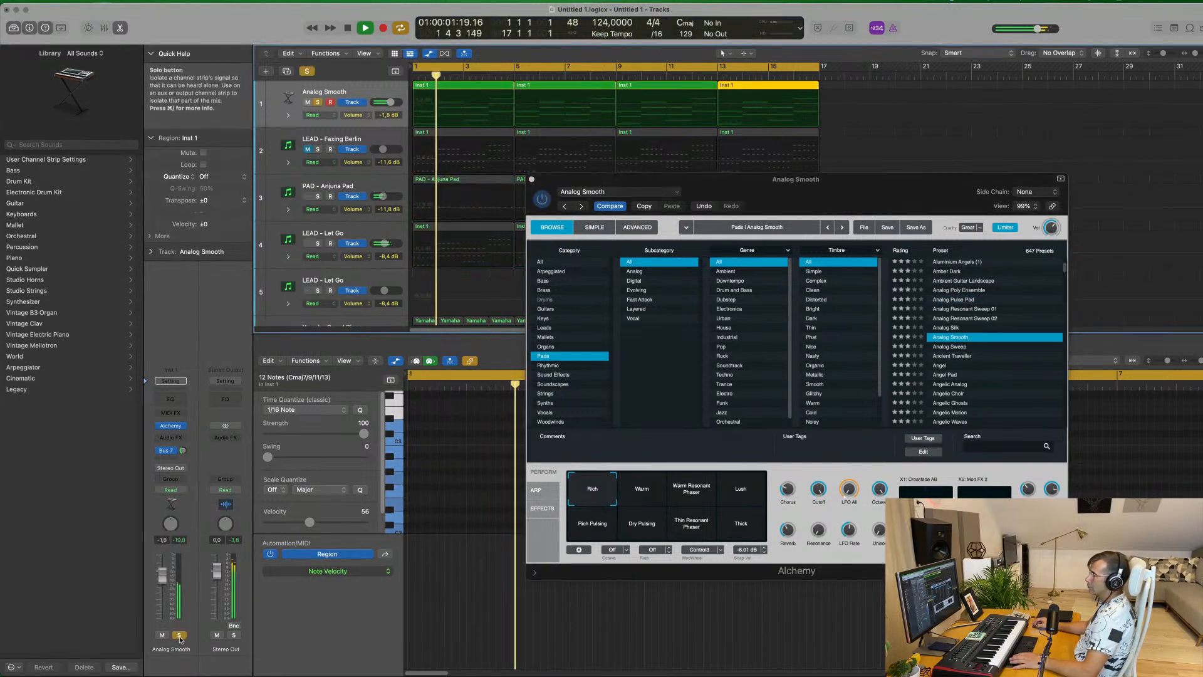
left_click(180, 634)
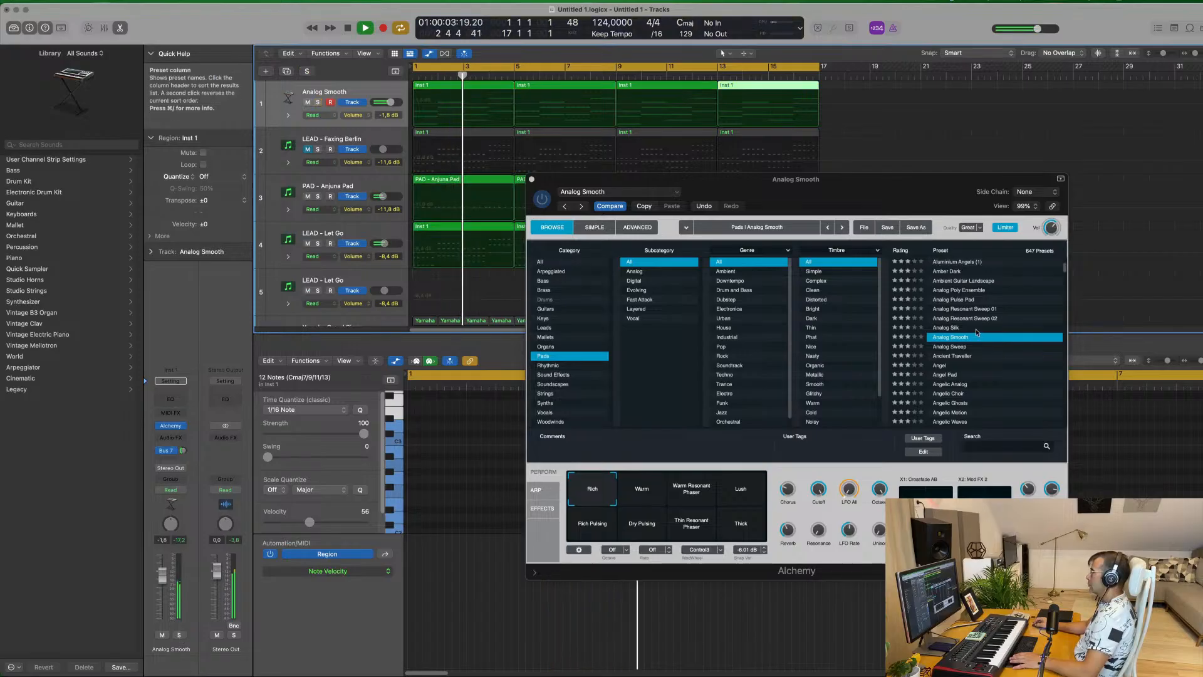
Load the Ancient Traveller pad preset and lower the chord track's volume to -5.1 dB.
left_click(962, 343)
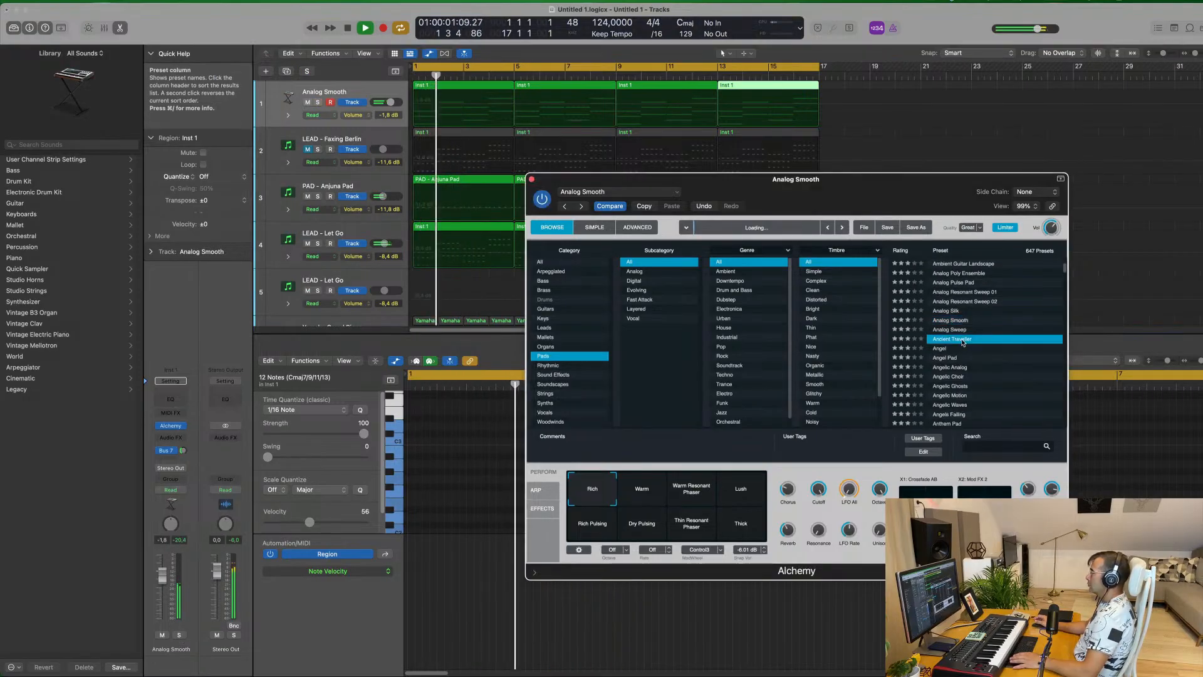
left_click_drag(718, 280, 741, 227)
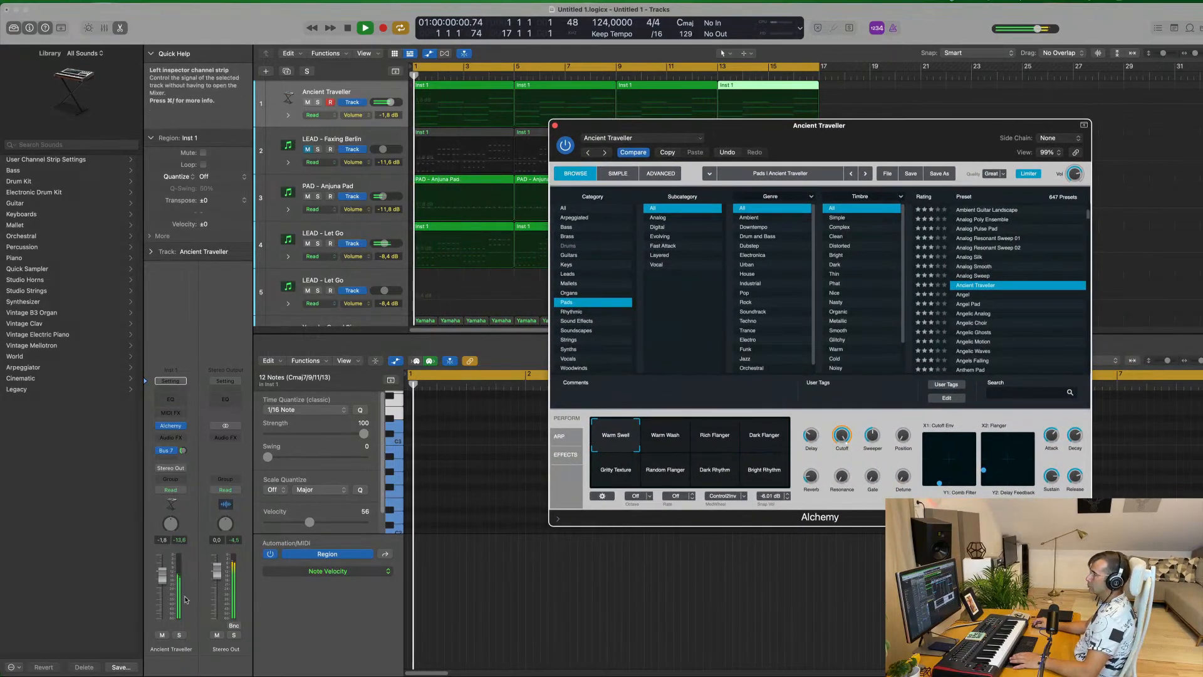
left_click_drag(162, 586, 163, 585)
Try the Warm Wash, Rich Flanger and Gritty Texture snapshots on Alchemy's Transform pad, settling between Warm Swell and Warm Wash.
left_click(657, 439)
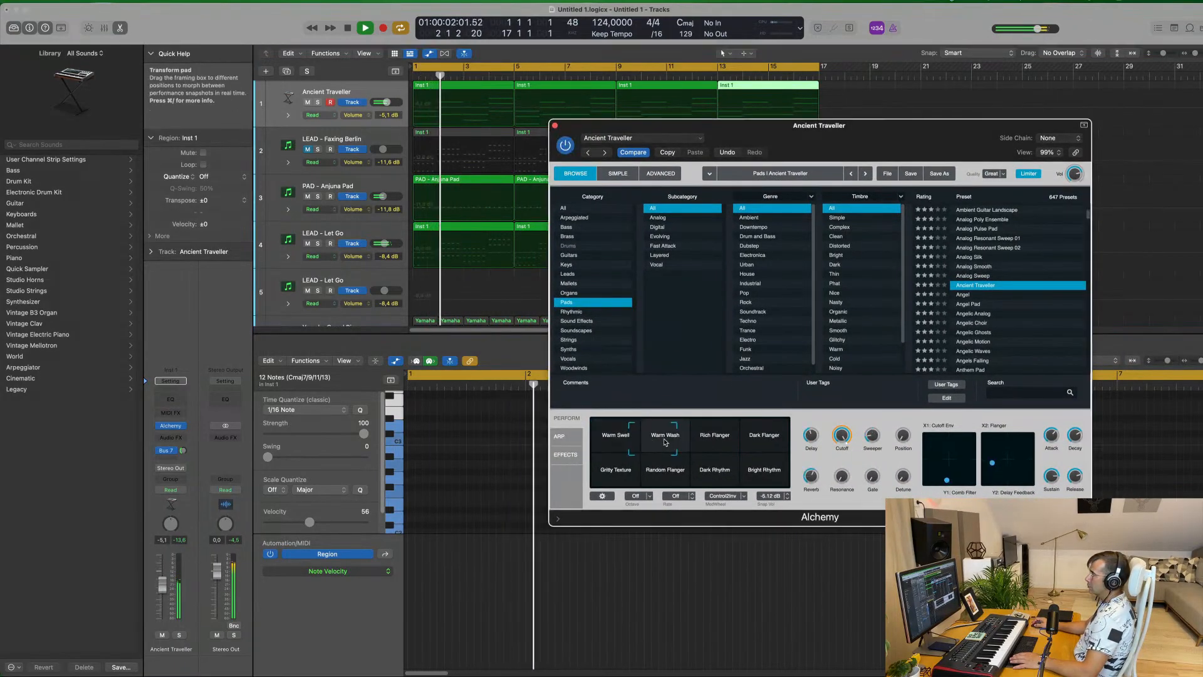
left_click_drag(692, 435, 726, 434)
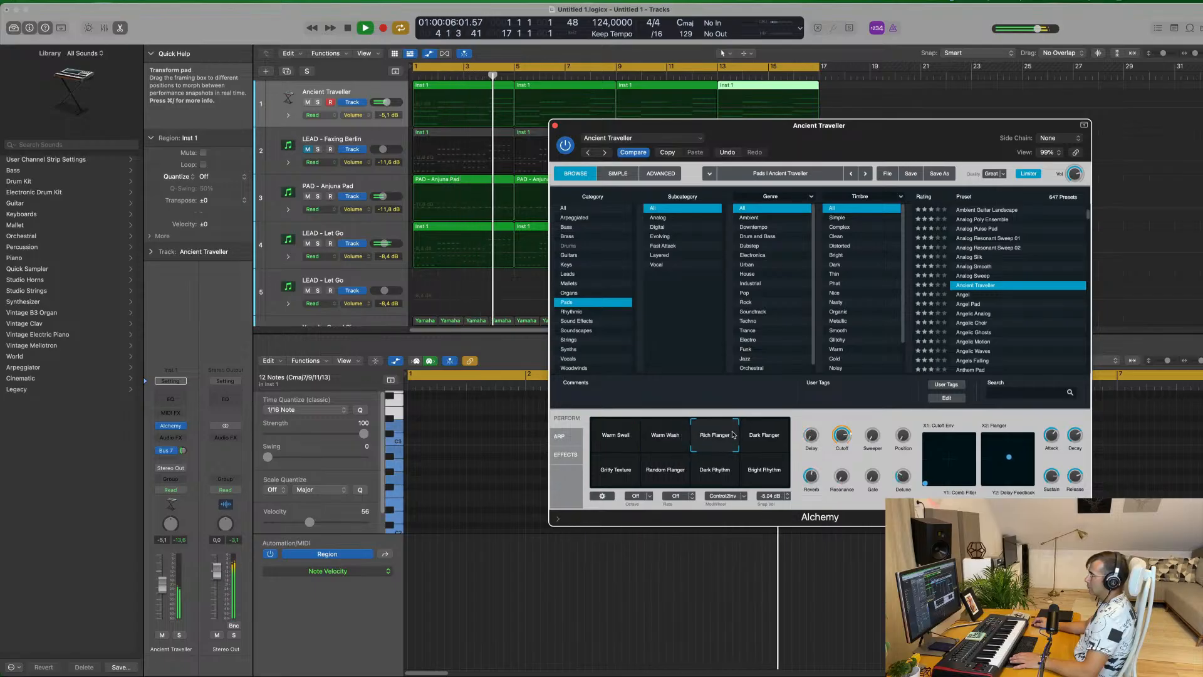
key("Return")
left_click_drag(162, 584, 162, 587)
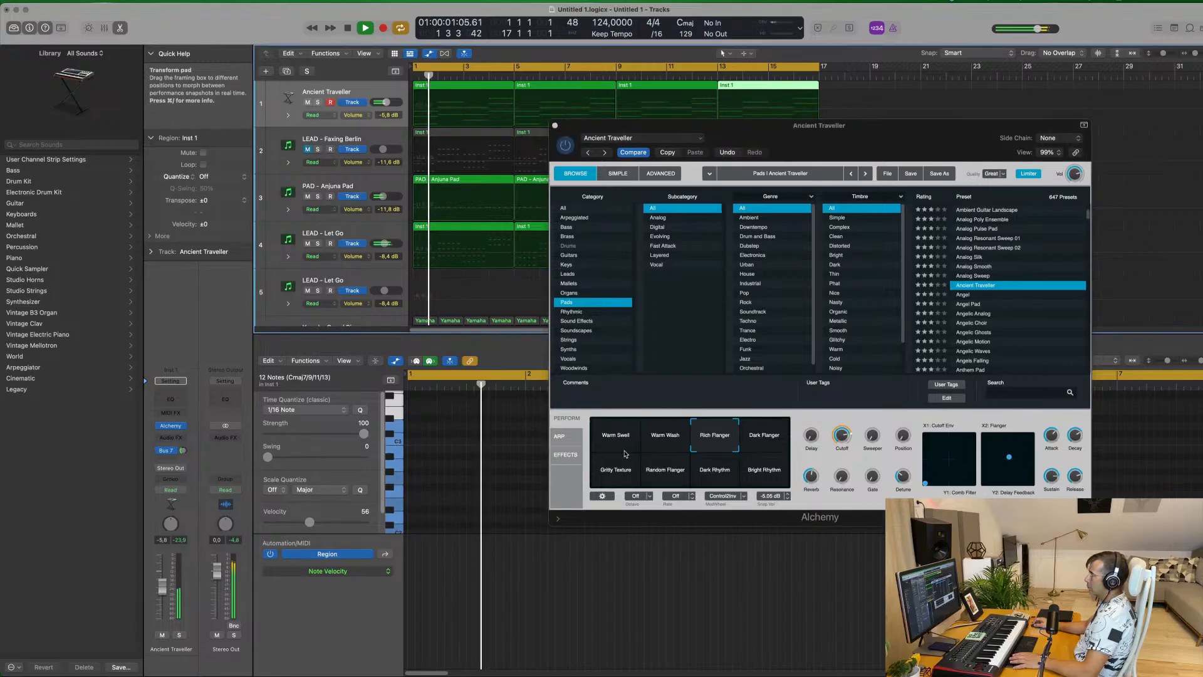
left_click_drag(724, 434, 578, 497)
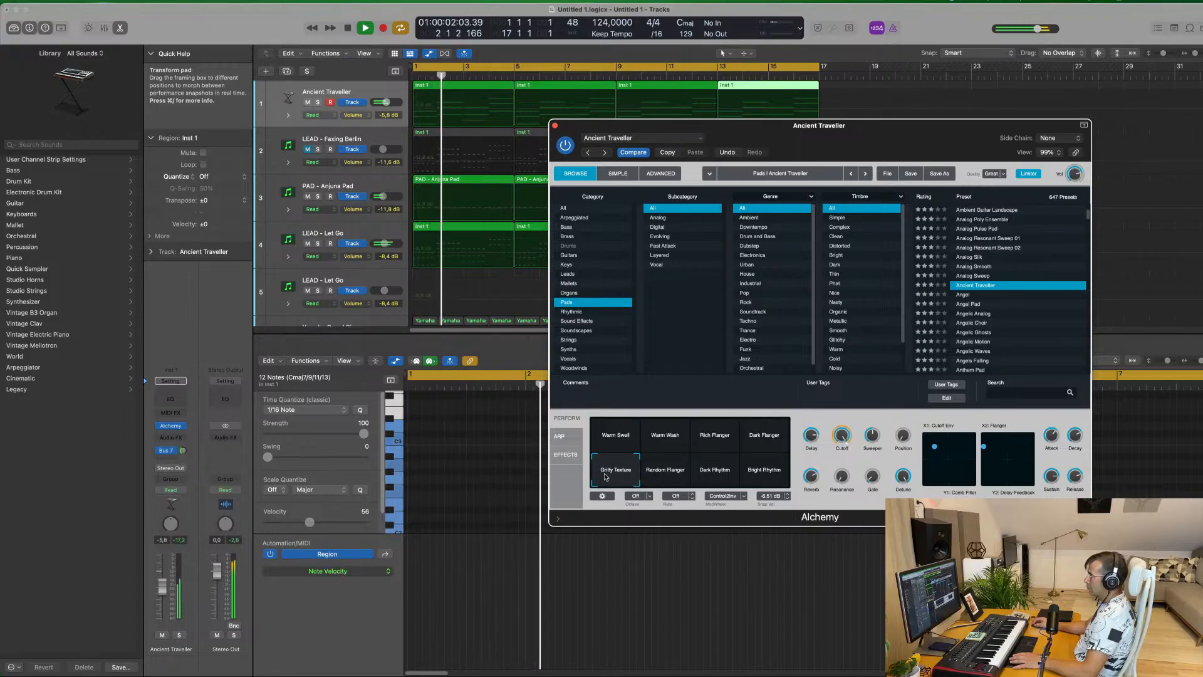
left_click_drag(635, 477, 639, 440)
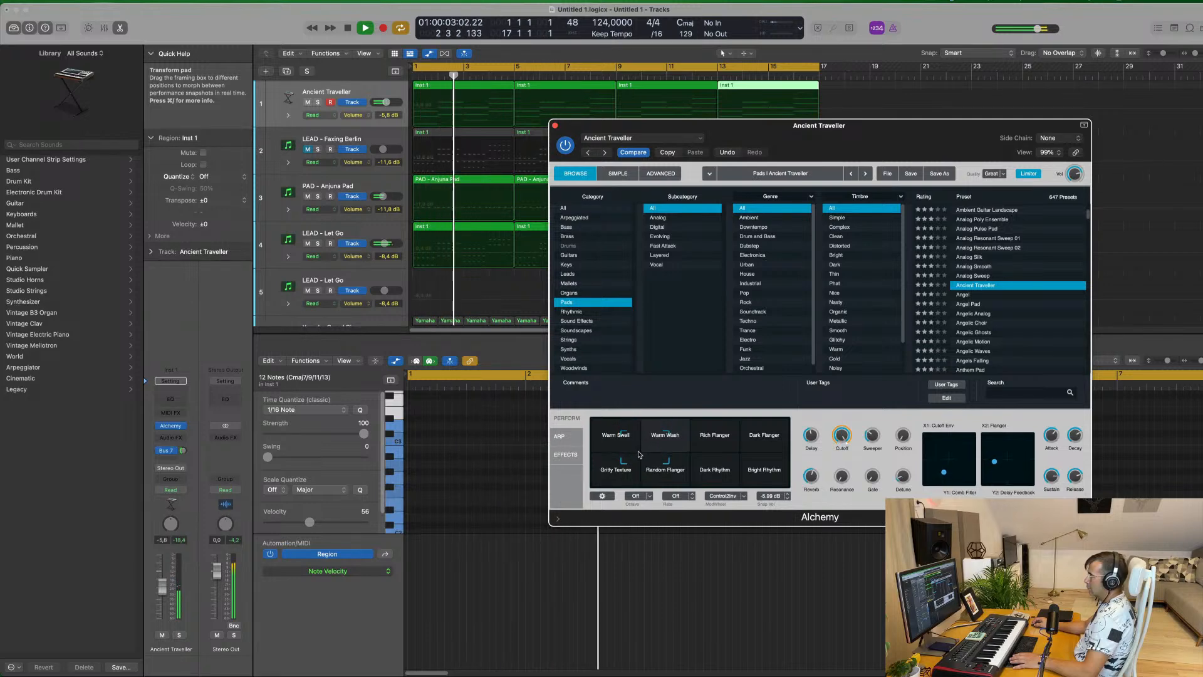
left_click_drag(639, 432, 638, 432)
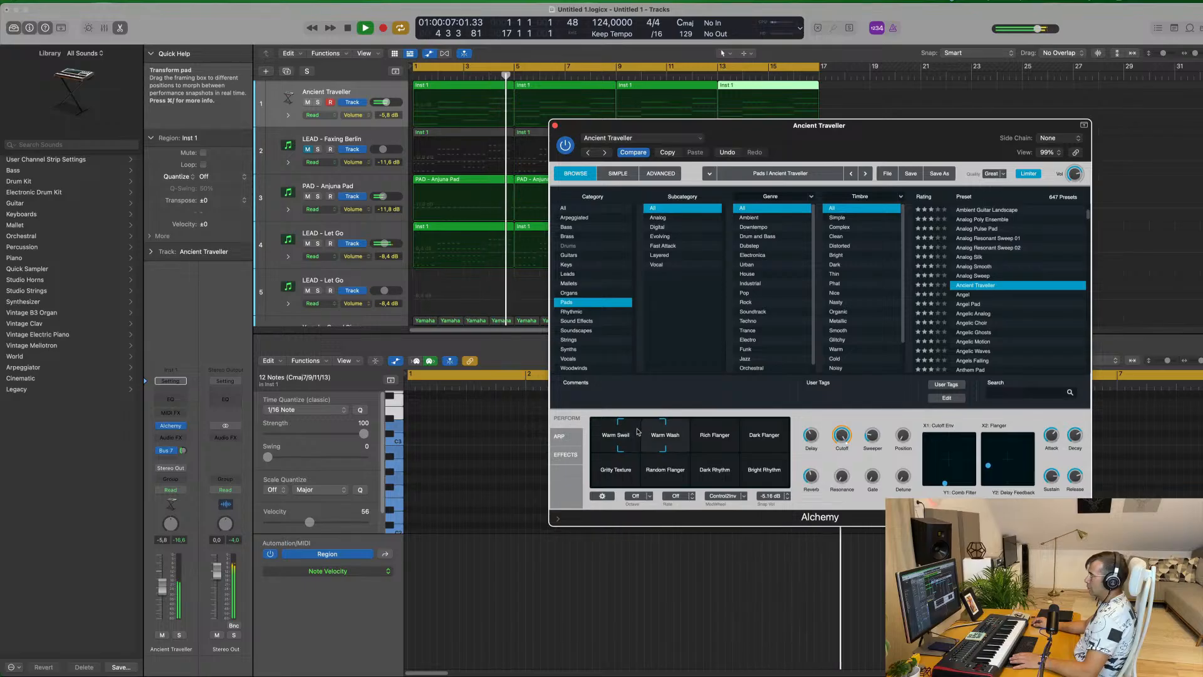
Replay the chord track soloed and in the mix, lower its volume to -8.8 dB and close Alchemy.
key("Return")
left_click(179, 635)
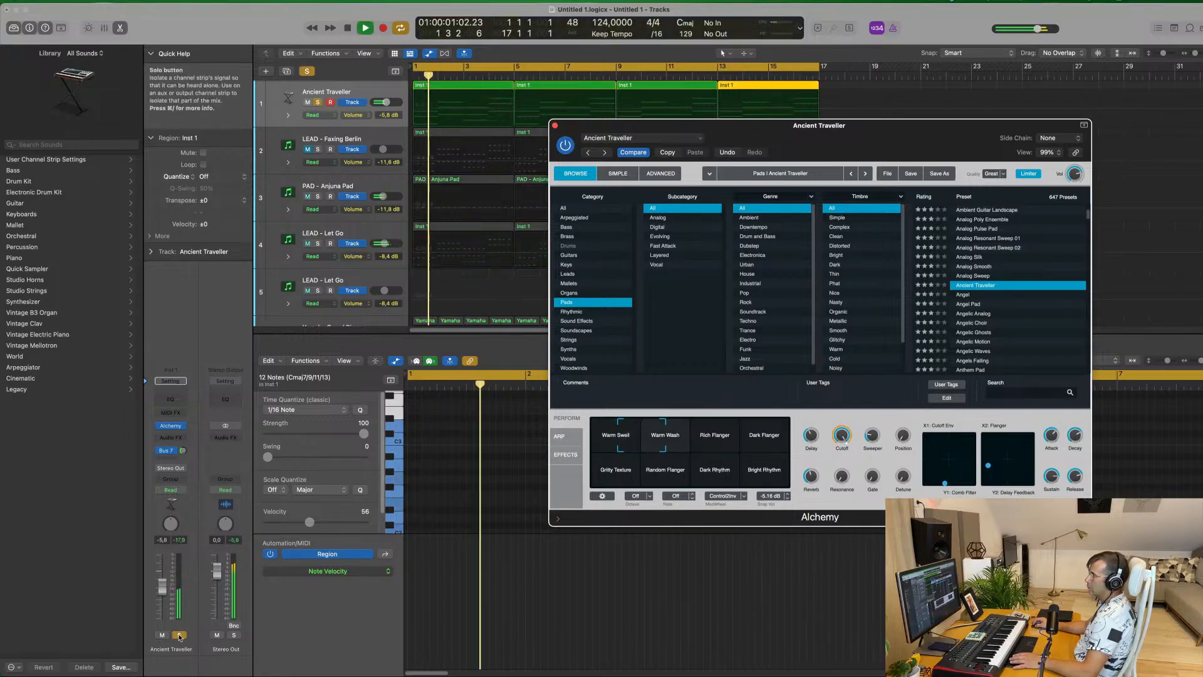
left_click(179, 635)
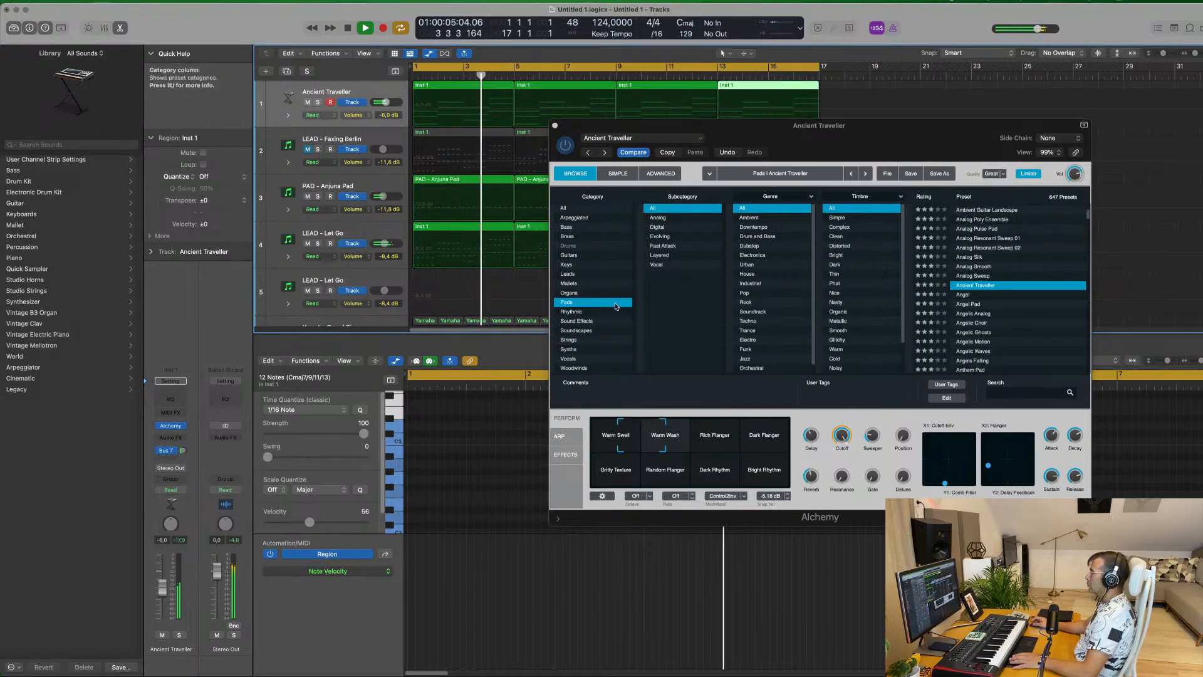
left_click_drag(162, 587, 162, 589)
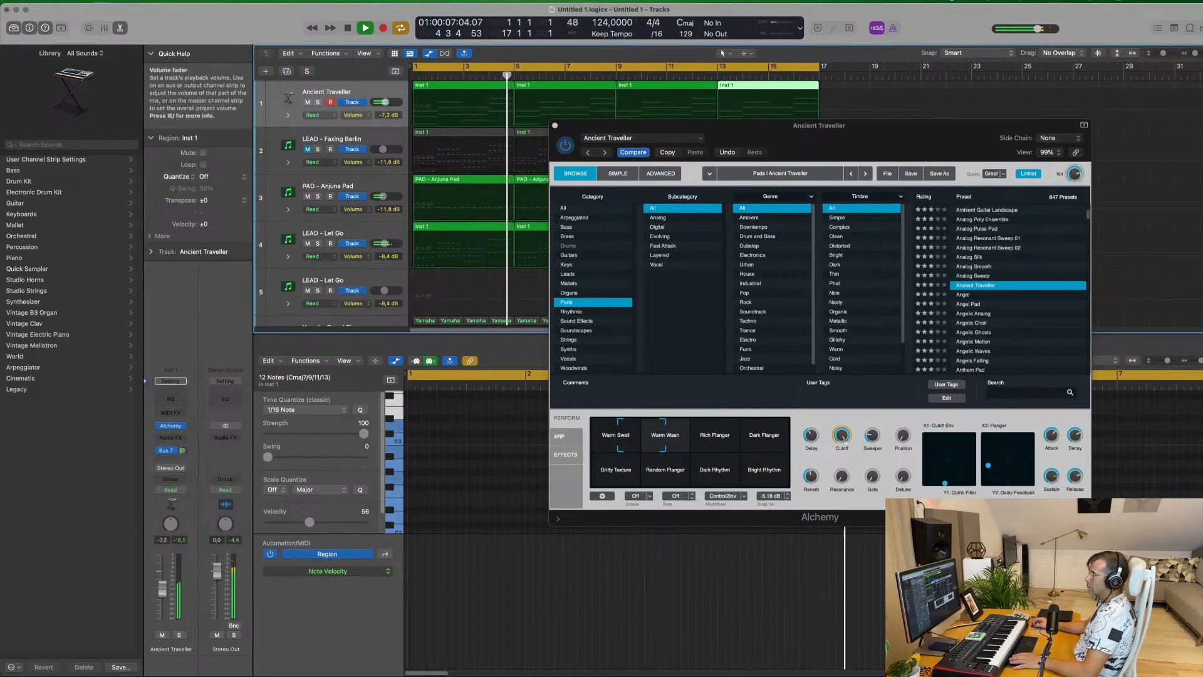
left_click_drag(638, 126, 587, 133)
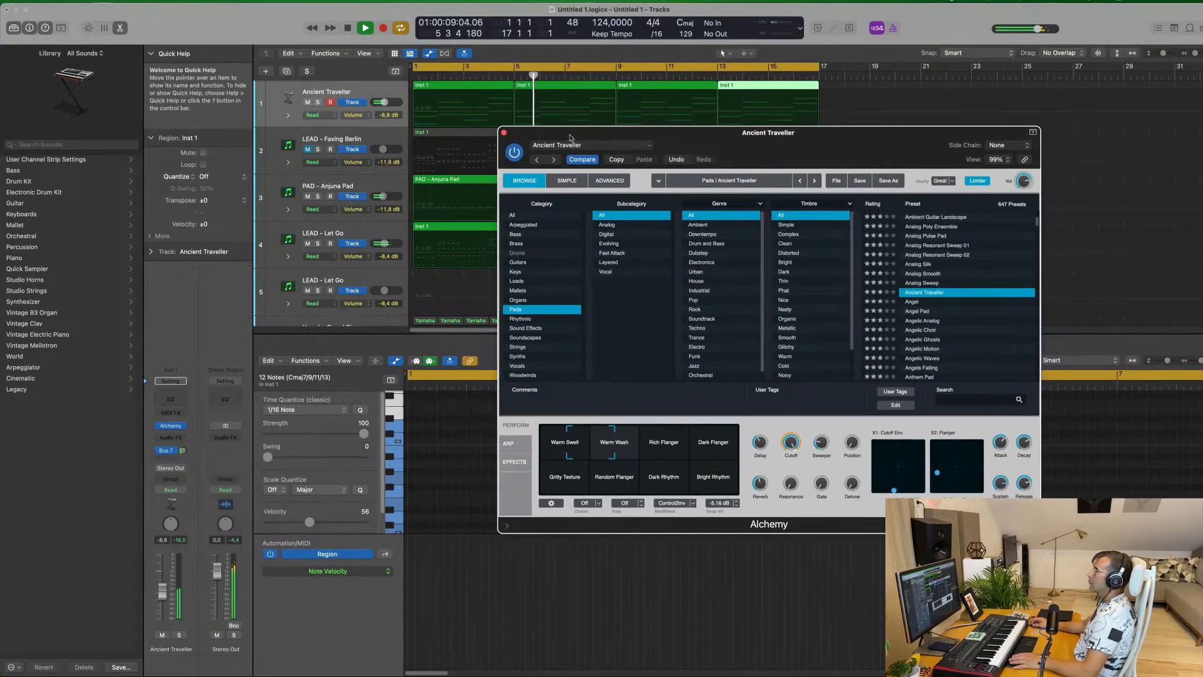
left_click(503, 133)
Unmute the Yamaha Grand Piano track and raise its volume to -6.0 dB while replaying the arrangement.
scroll(497, 171, "down", 5)
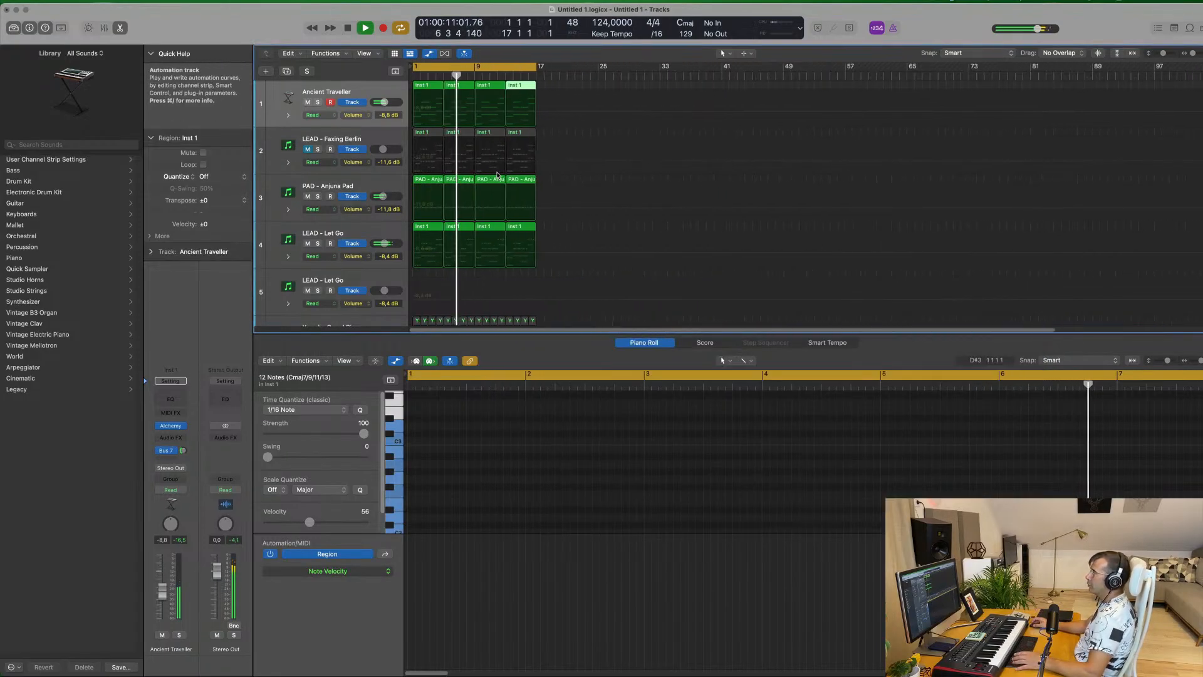
scroll(540, 183, "up", 3)
scroll(557, 188, "down", 3)
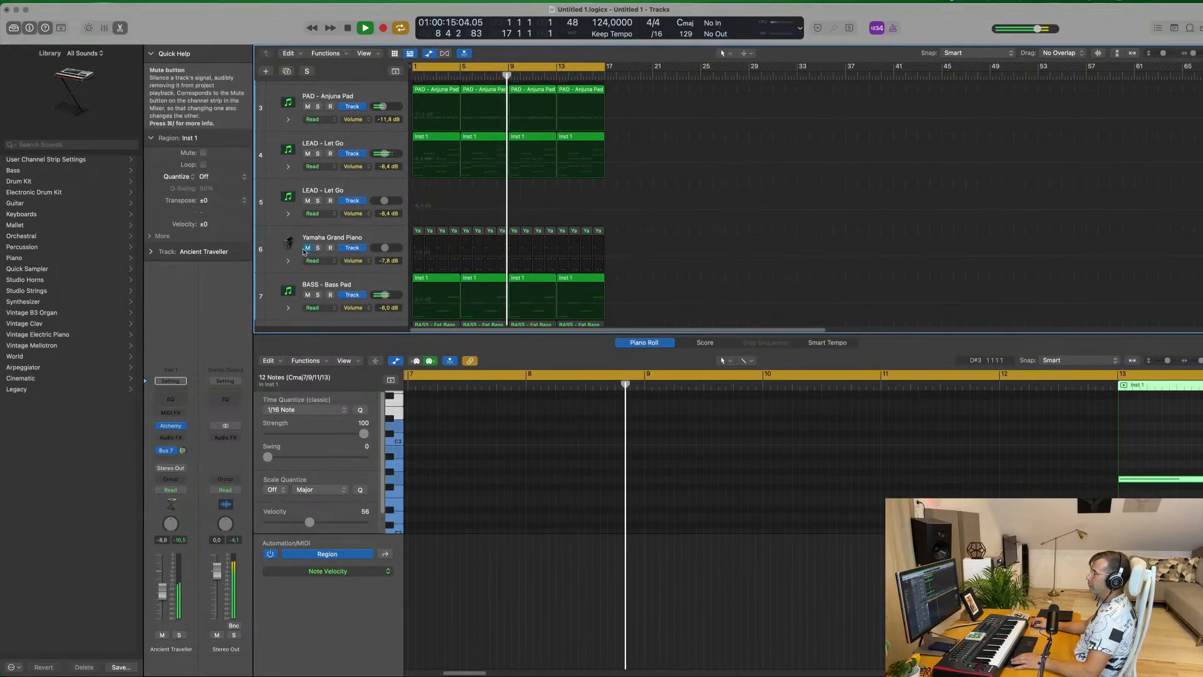
left_click(359, 240)
left_click(359, 240)
key("space")
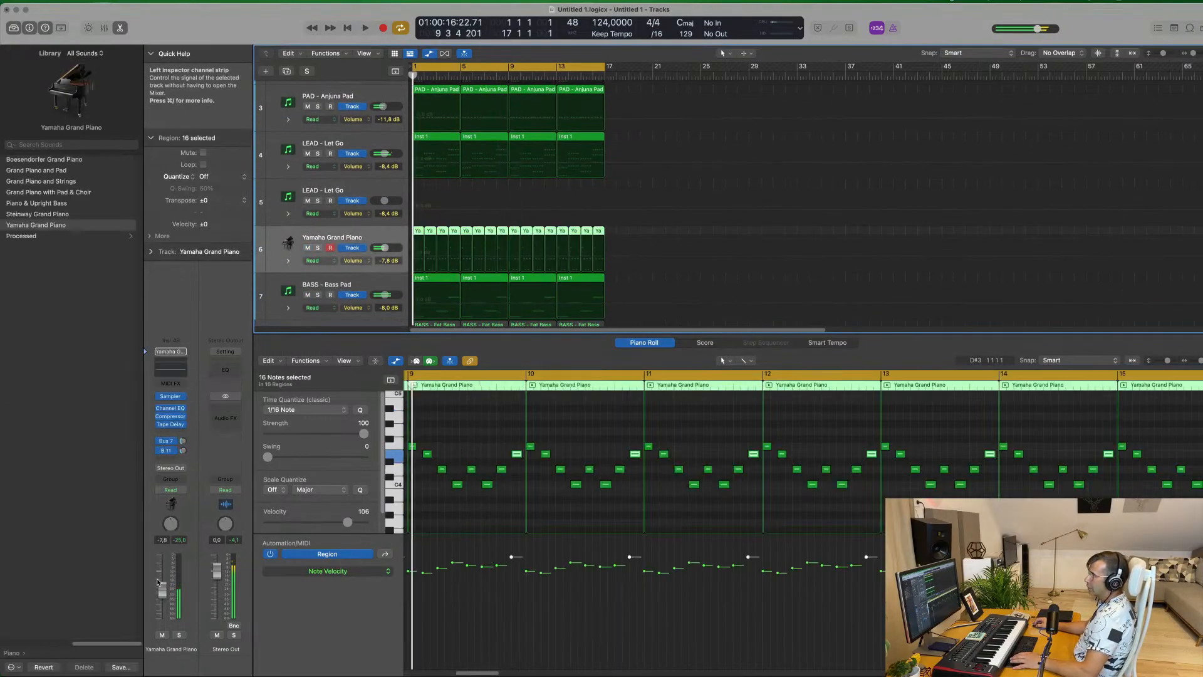
key("space")
left_click_drag(162, 587, 161, 585)
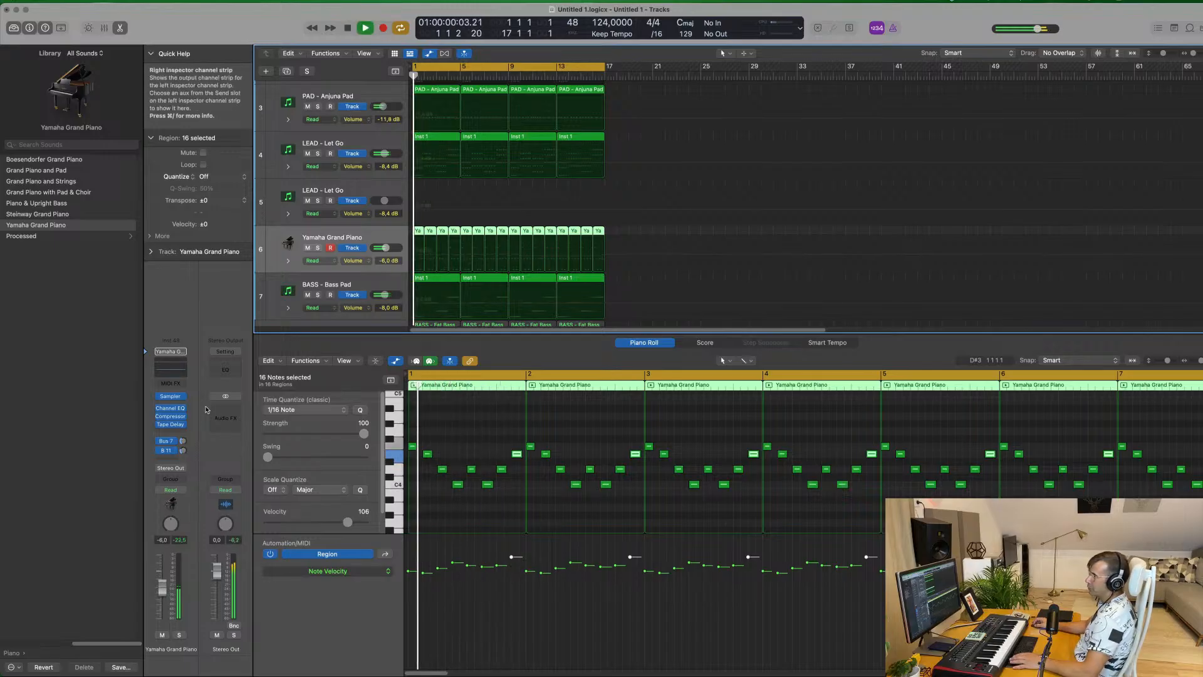
Add a stereo Step FX multi-effect after Tape Delay on the Yamaha Grand Piano track.
left_click(179, 433)
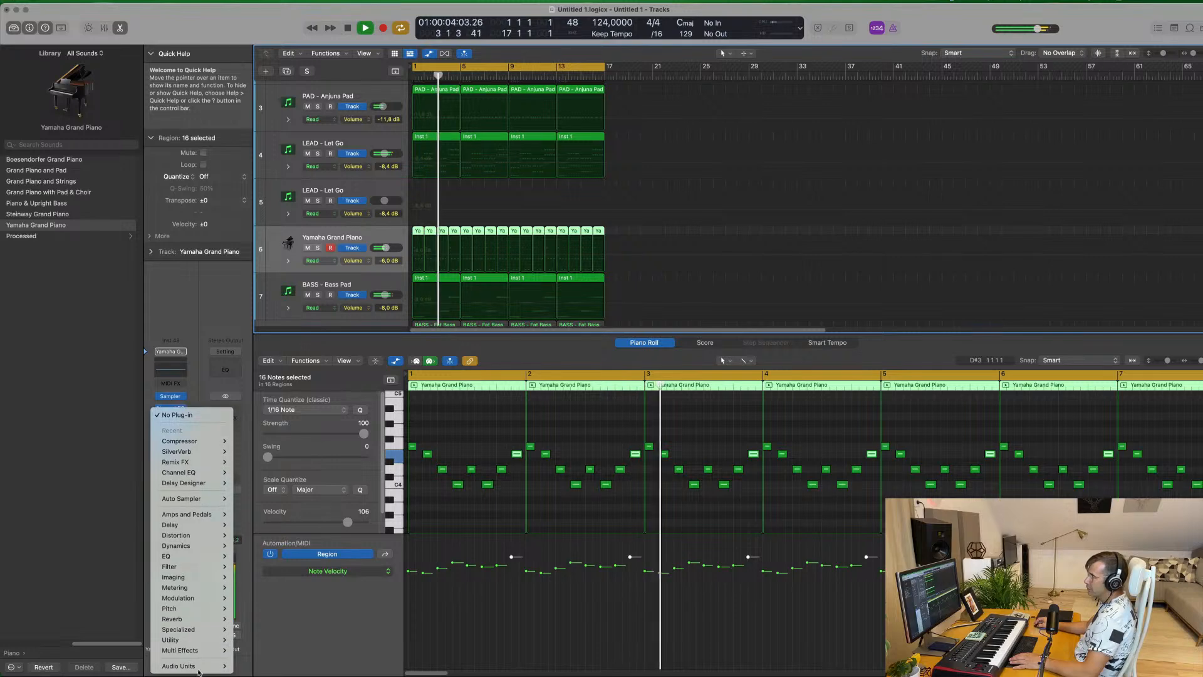
mouse_move(201, 649)
mouse_move(259, 649)
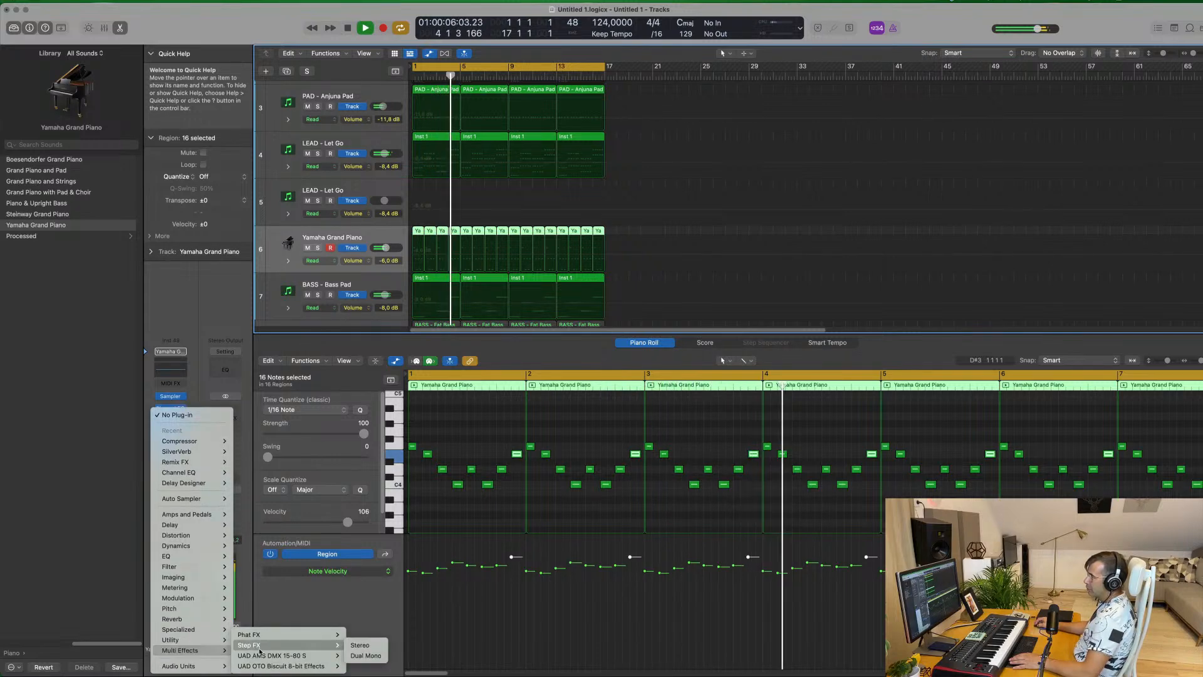
left_click(367, 646)
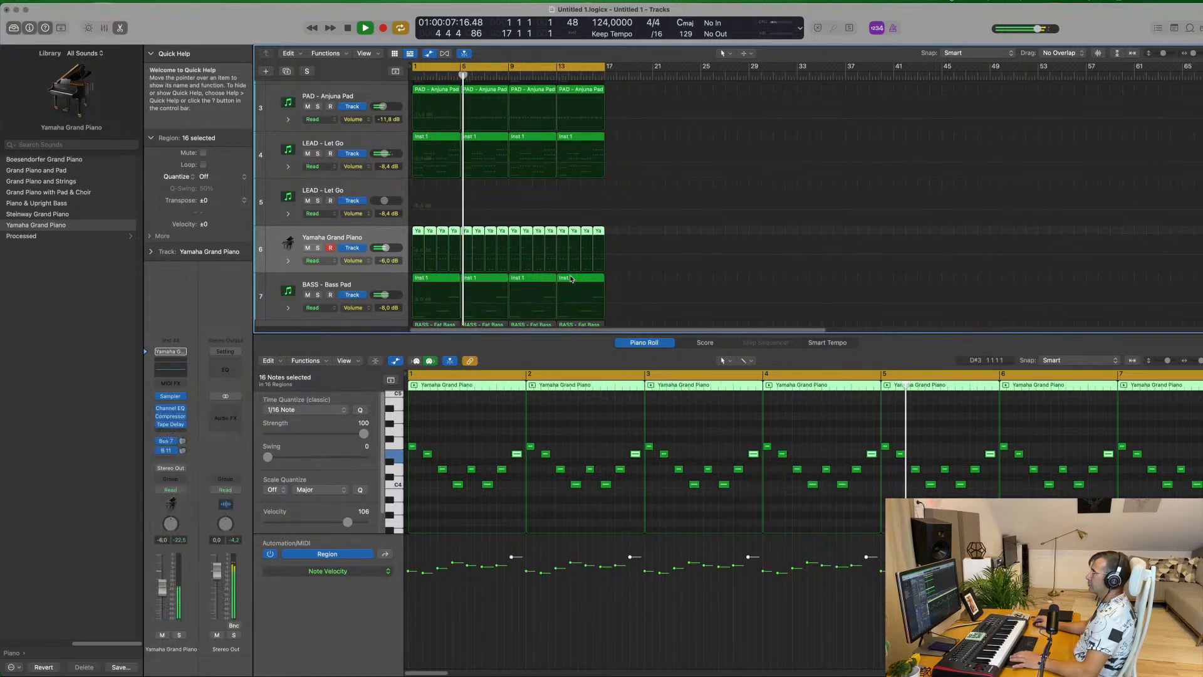
left_click_drag(628, 140, 756, 126)
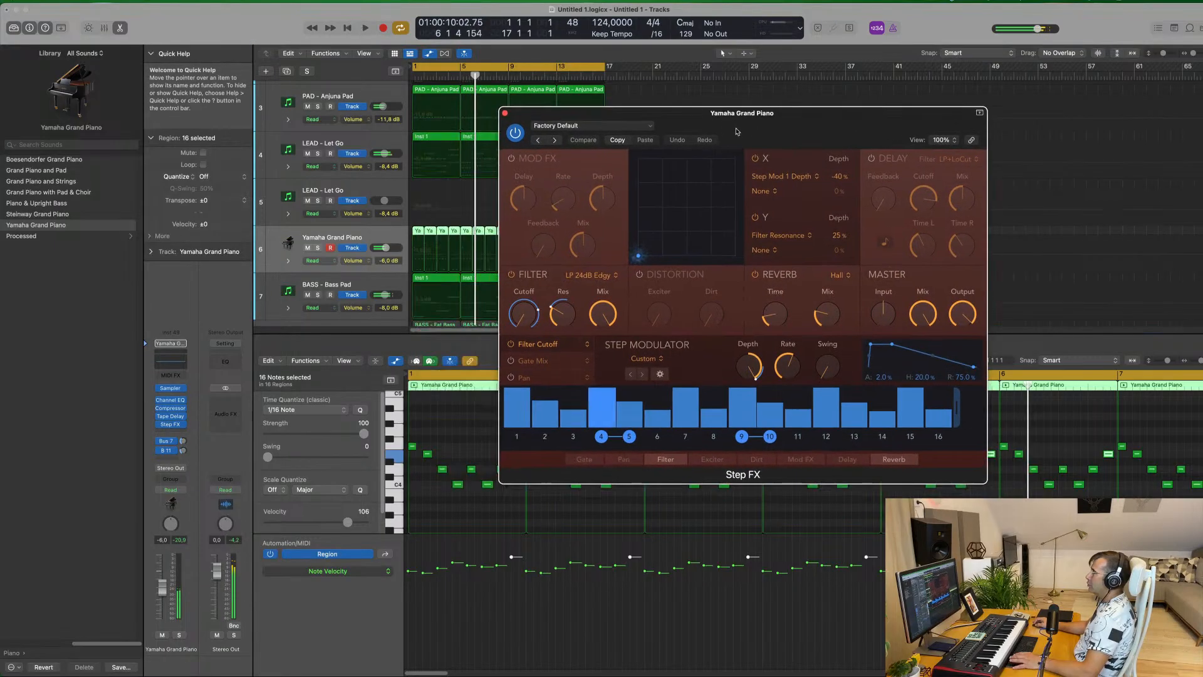
Audition the Step FX presets Brittle Spike, Comb Glitcher and Dark Roller on the Yamaha Grand Piano during playback.
left_click(554, 140)
left_click_drag(648, 113, 615, 109)
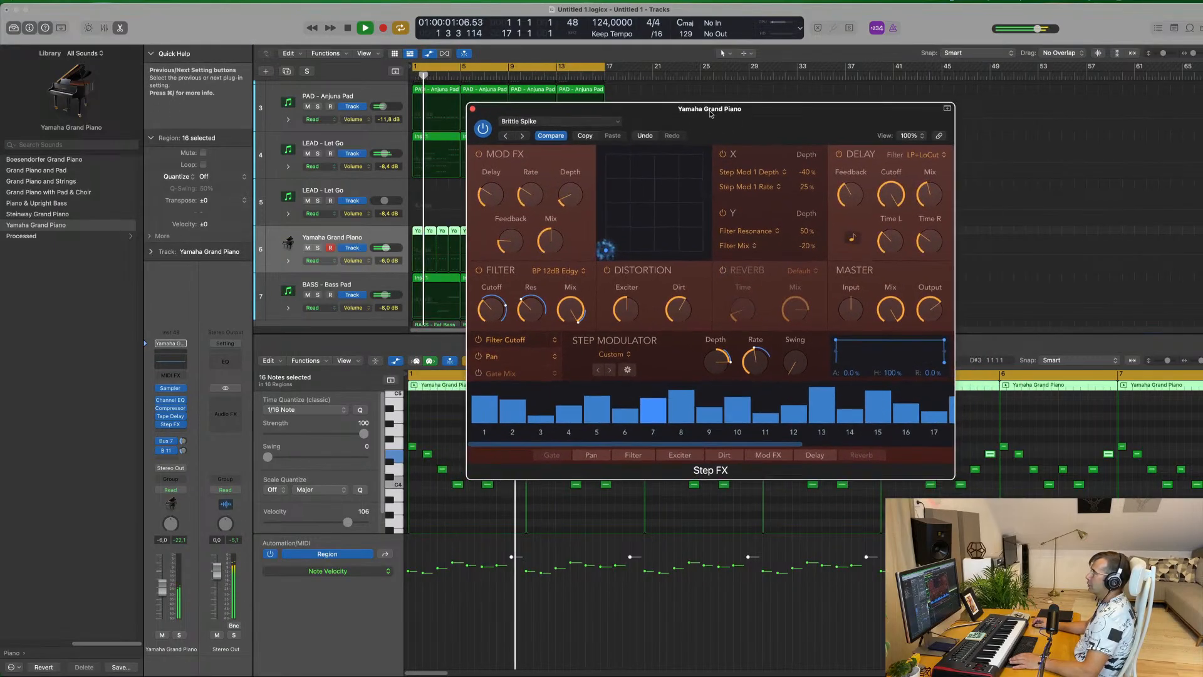
left_click(560, 120)
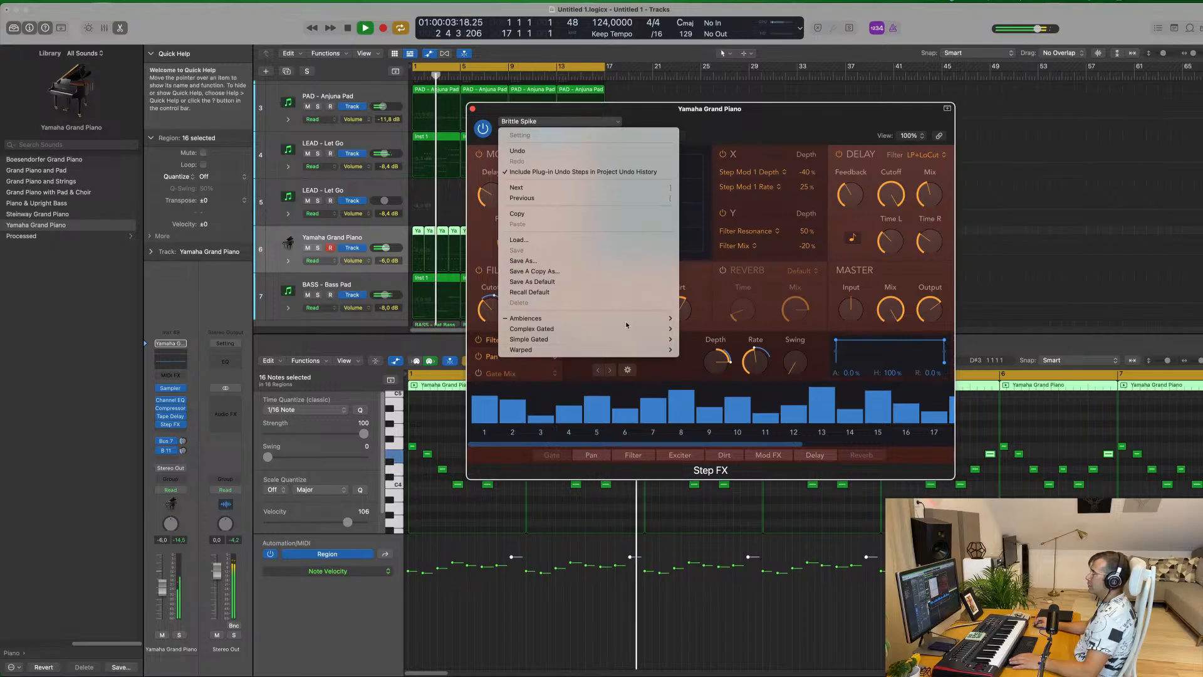
mouse_move(631, 329)
left_click(705, 328)
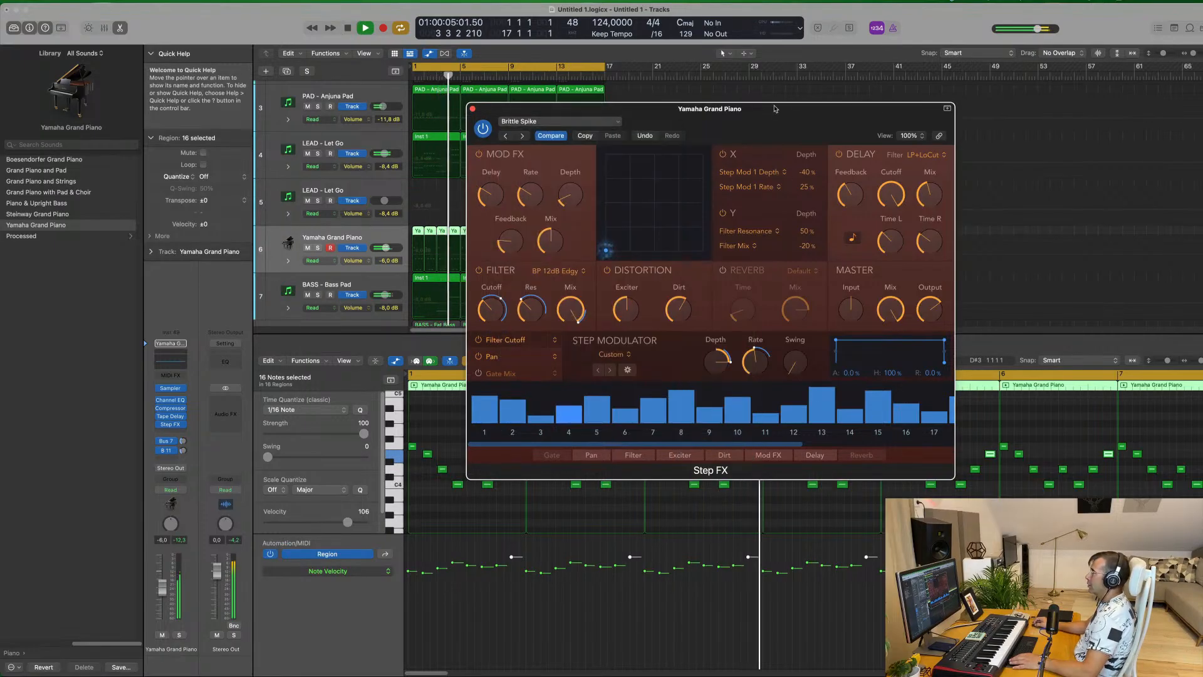
left_click_drag(759, 120, 736, 123)
left_click(501, 142)
left_click_drag(663, 118, 741, 86)
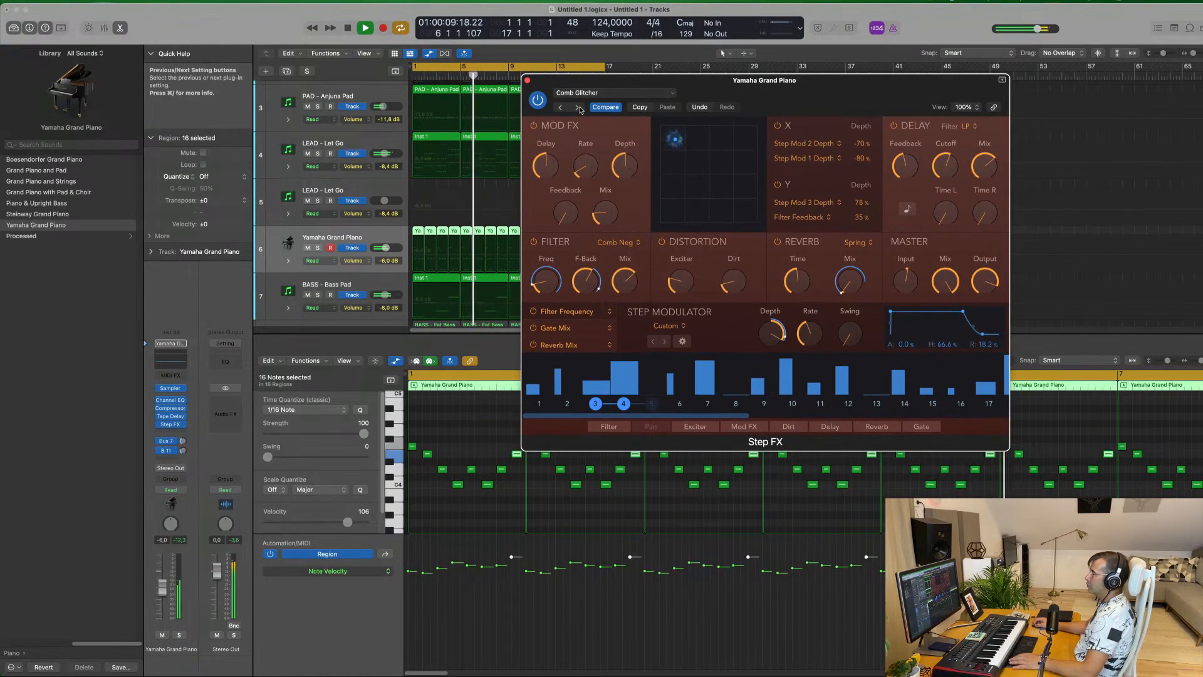
left_click(577, 107)
Load the Anthem Gated Space preset from the Simple Gated category in Step FX.
left_click(610, 93)
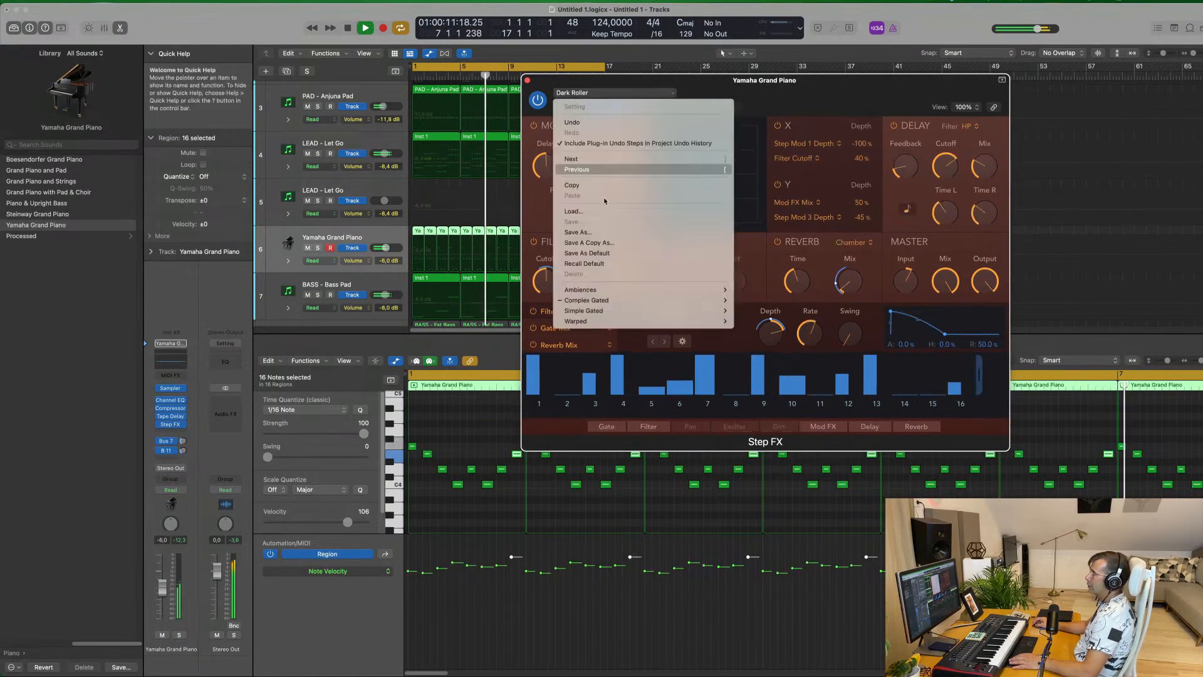
mouse_move(615, 308)
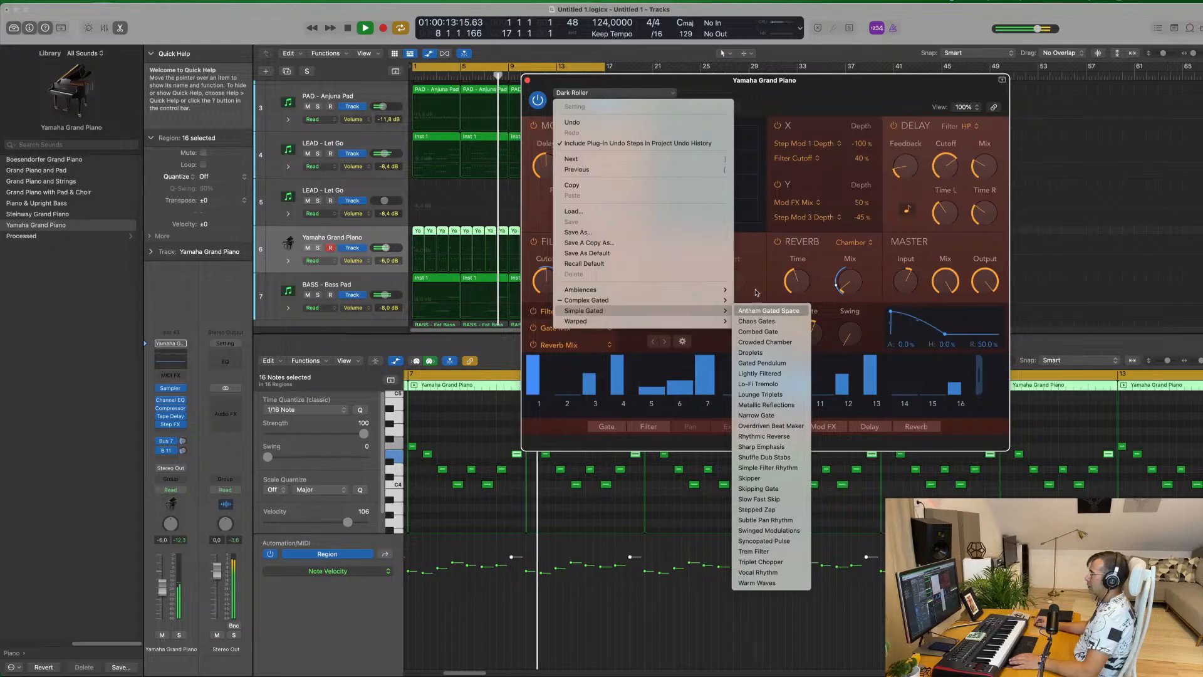
left_click(804, 94)
left_click_drag(807, 86, 717, 130)
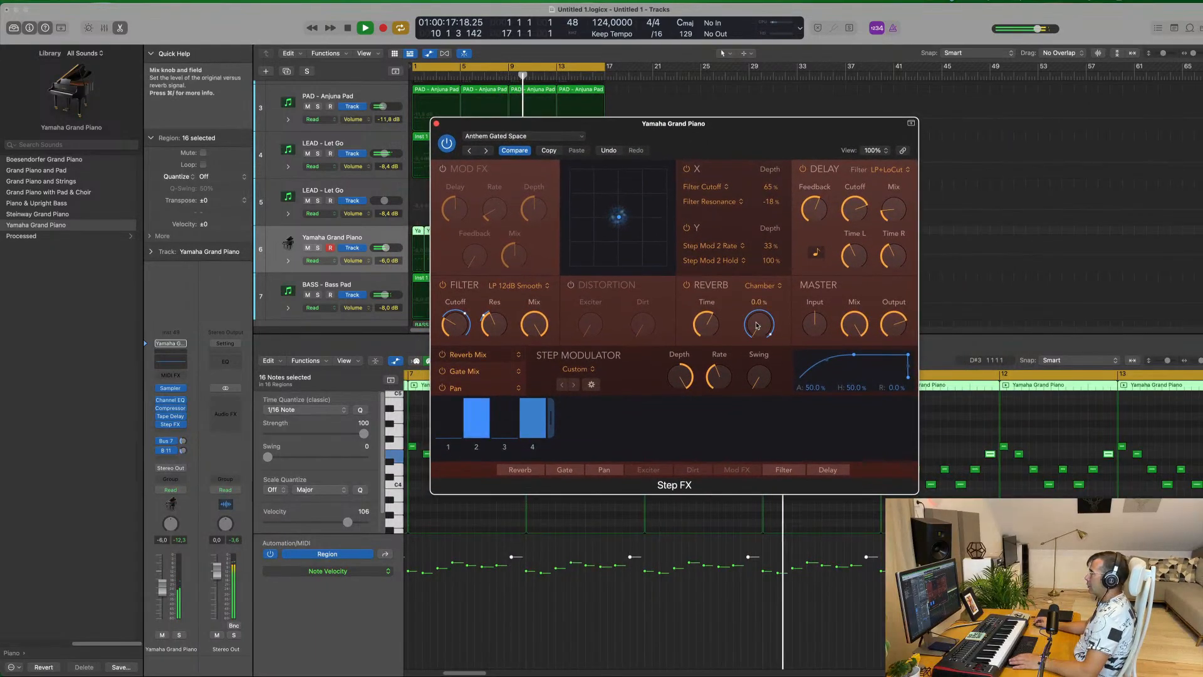
Try a lower Step FX master mix, return it to full and set the Yamaha Grand Piano volume to -3.4 dB.
left_click_drag(851, 338, 859, 358)
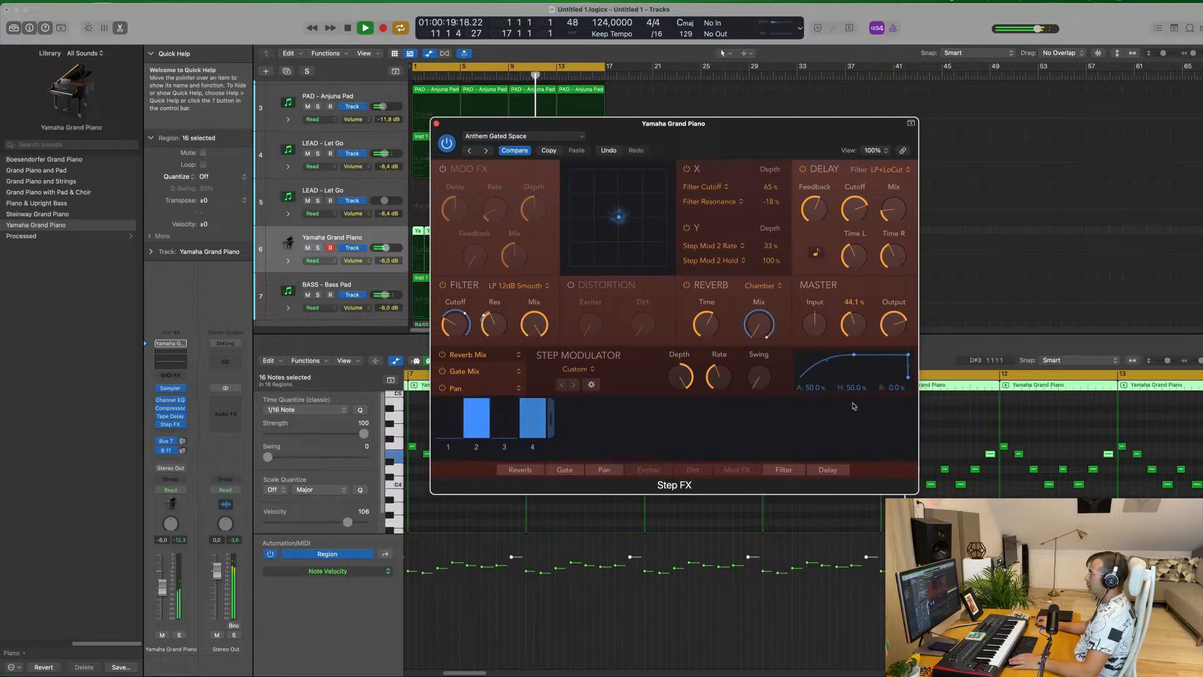
left_click_drag(162, 590, 162, 586)
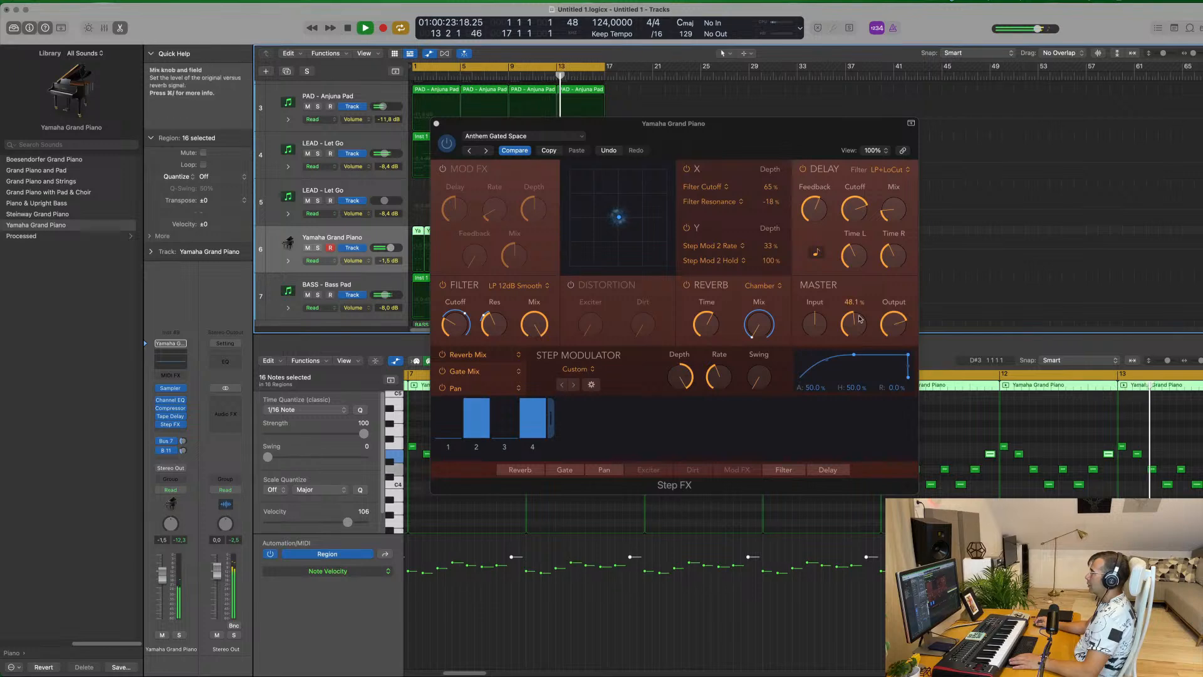
left_click_drag(855, 323, 863, 260)
left_click_drag(739, 127, 777, 151)
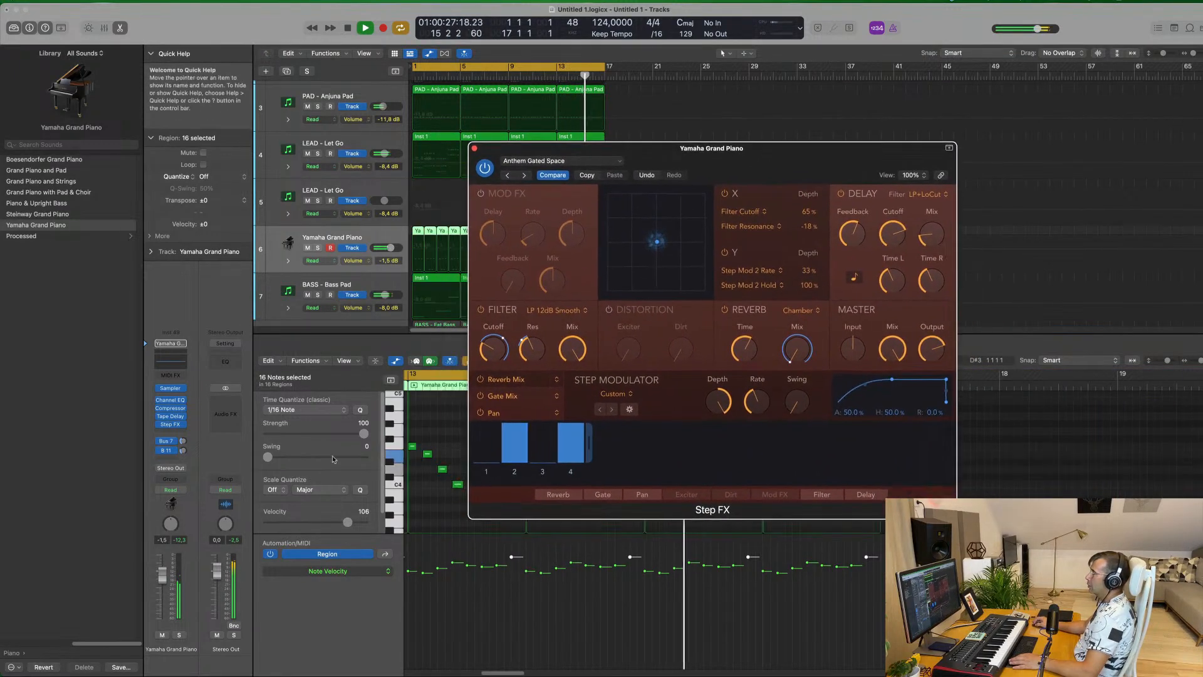
left_click_drag(162, 575, 161, 581)
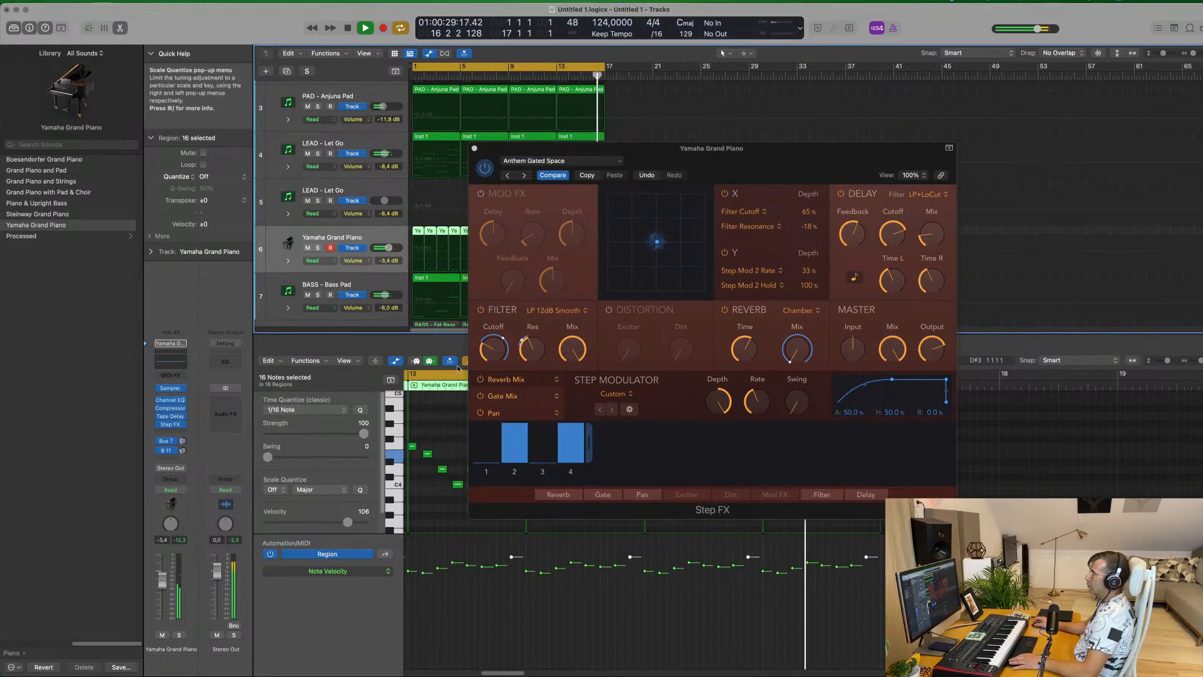
Copy the Anthem Gated Space settings, audition the Simple Gated presets from Chaos Gates through Lounge Triplets, and paste the copied settings back.
left_click(589, 178)
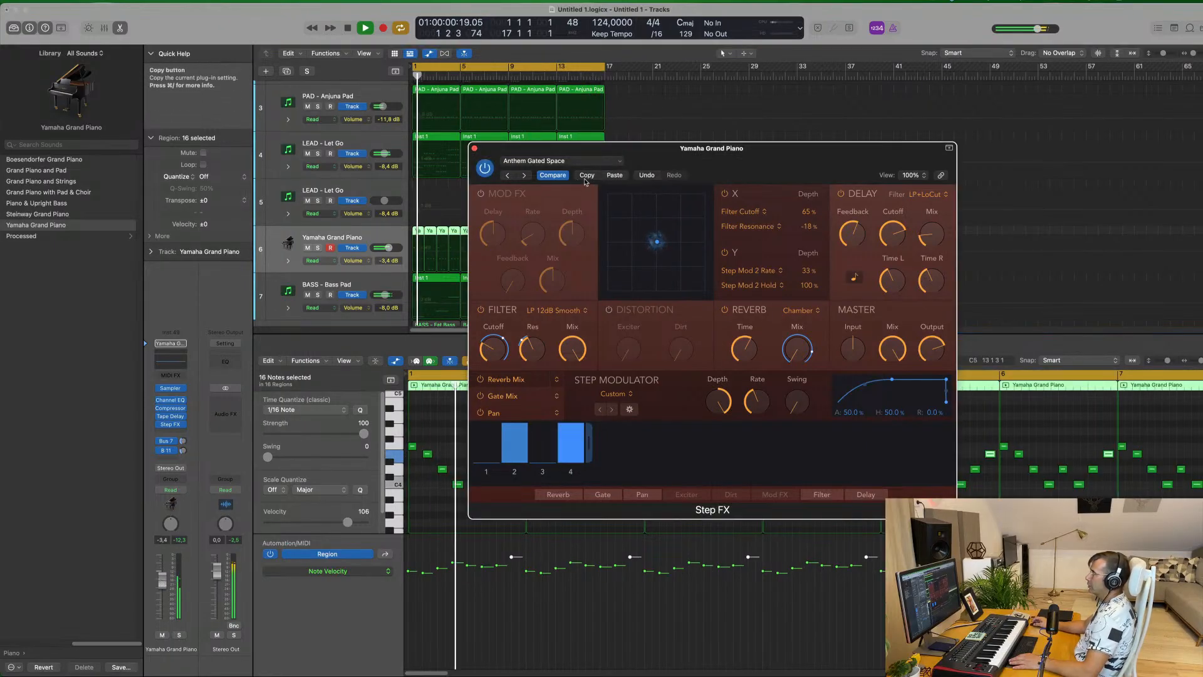
left_click(525, 176)
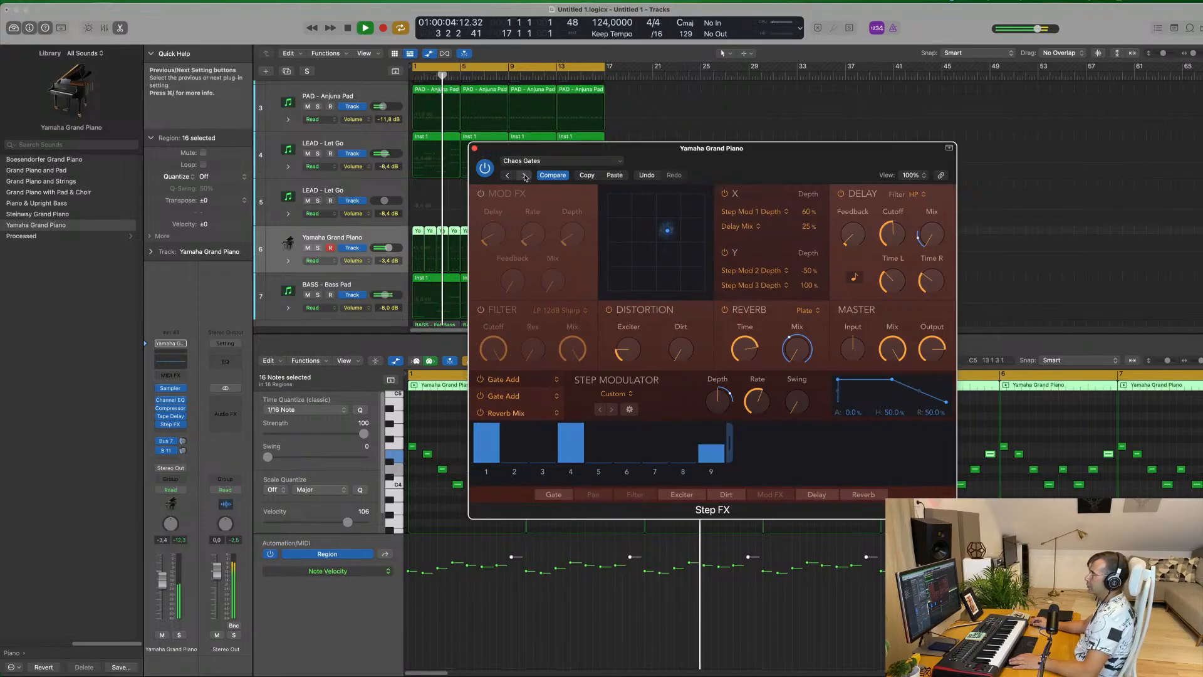
left_click(525, 176)
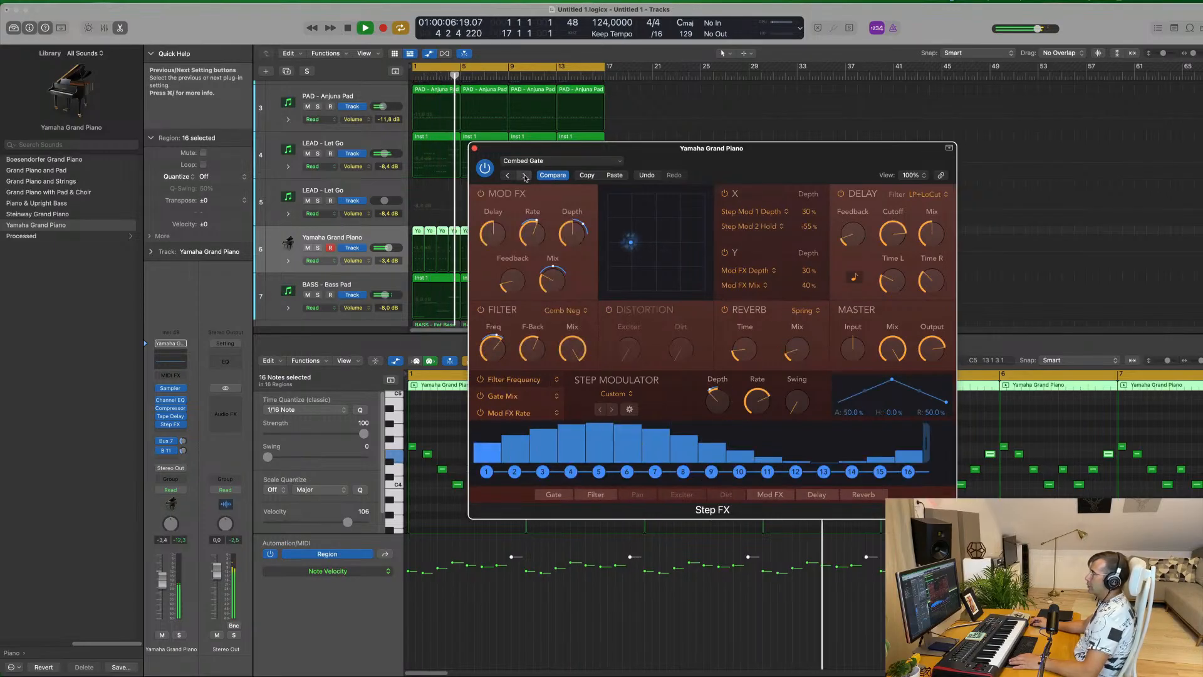
left_click(524, 177)
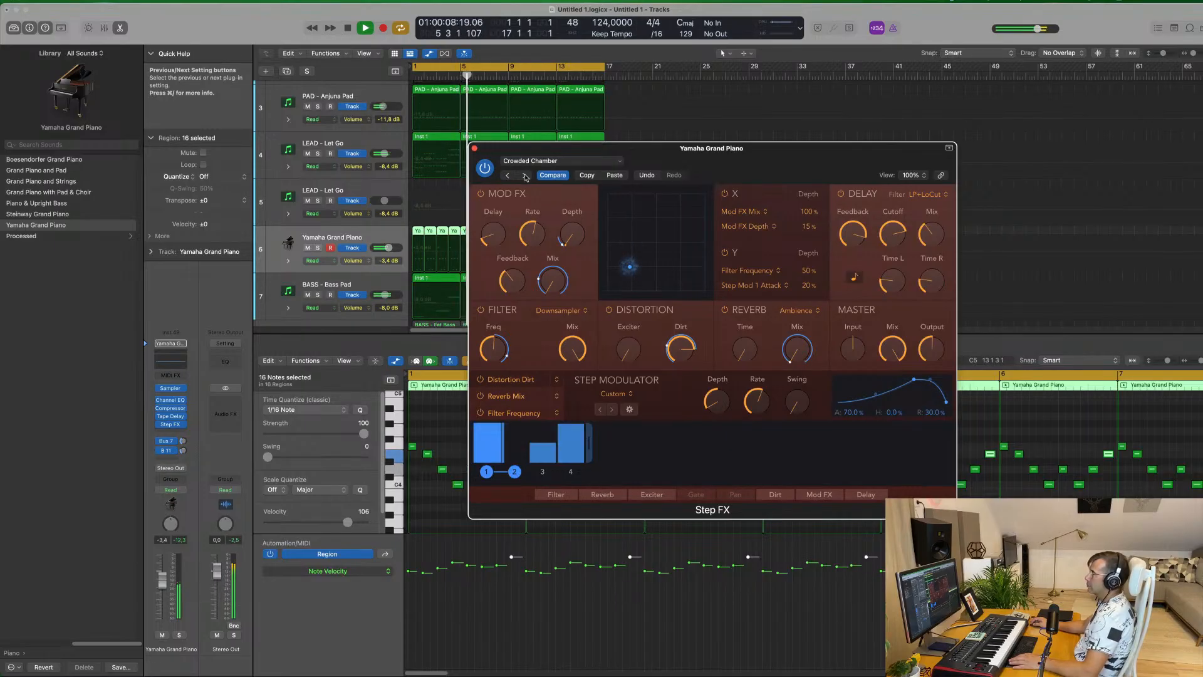
left_click(525, 176)
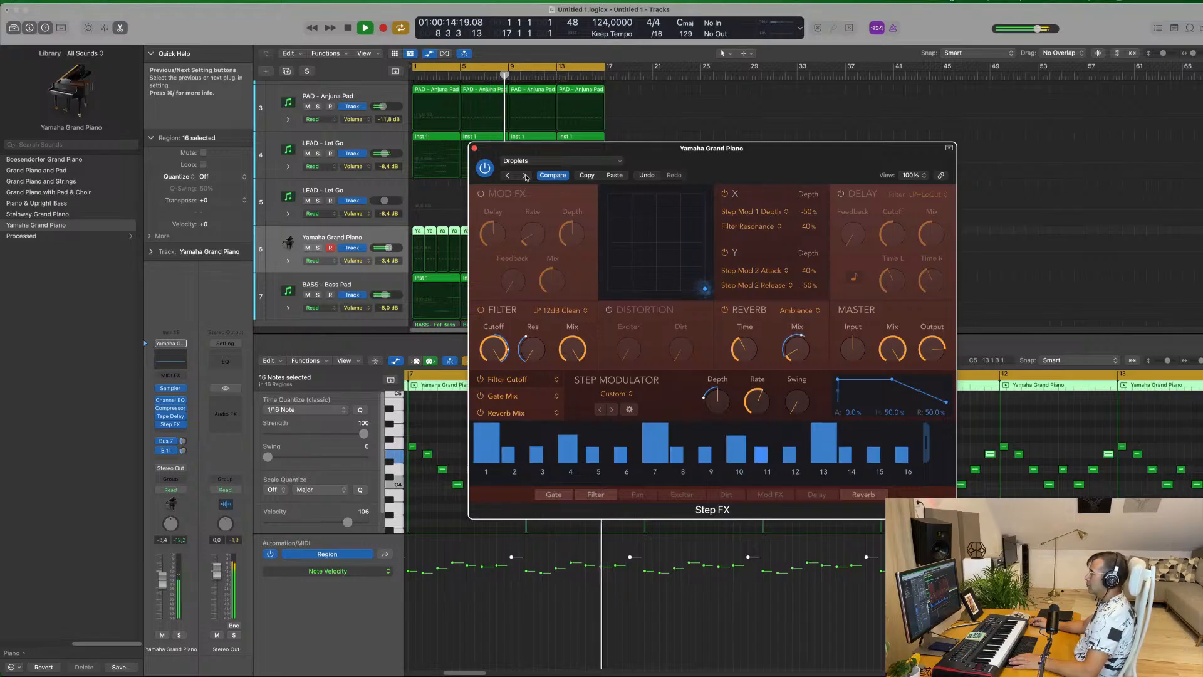
left_click(525, 176)
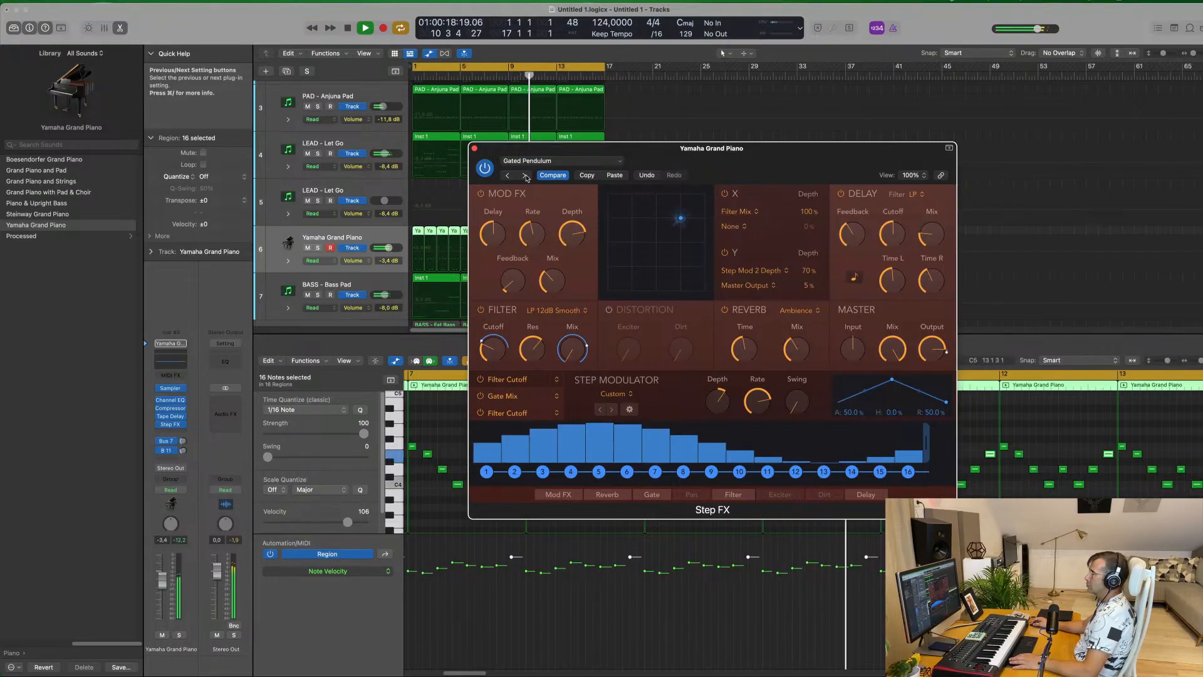
left_click(525, 176)
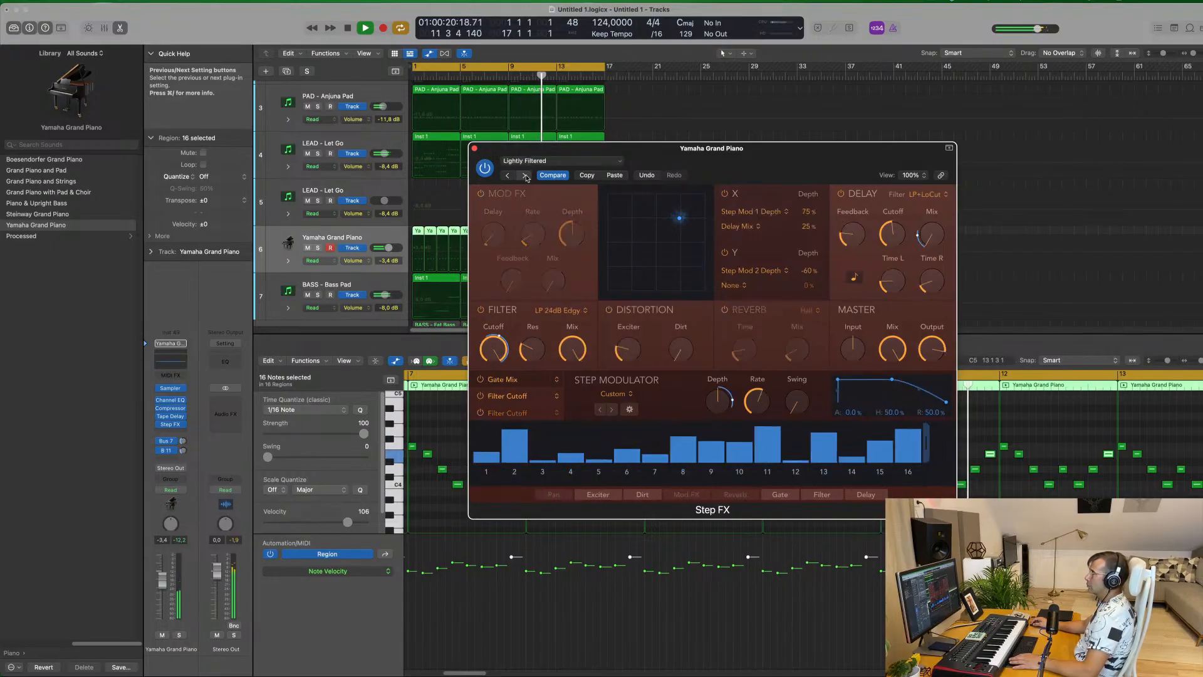
left_click(525, 176)
left_click(525, 176)
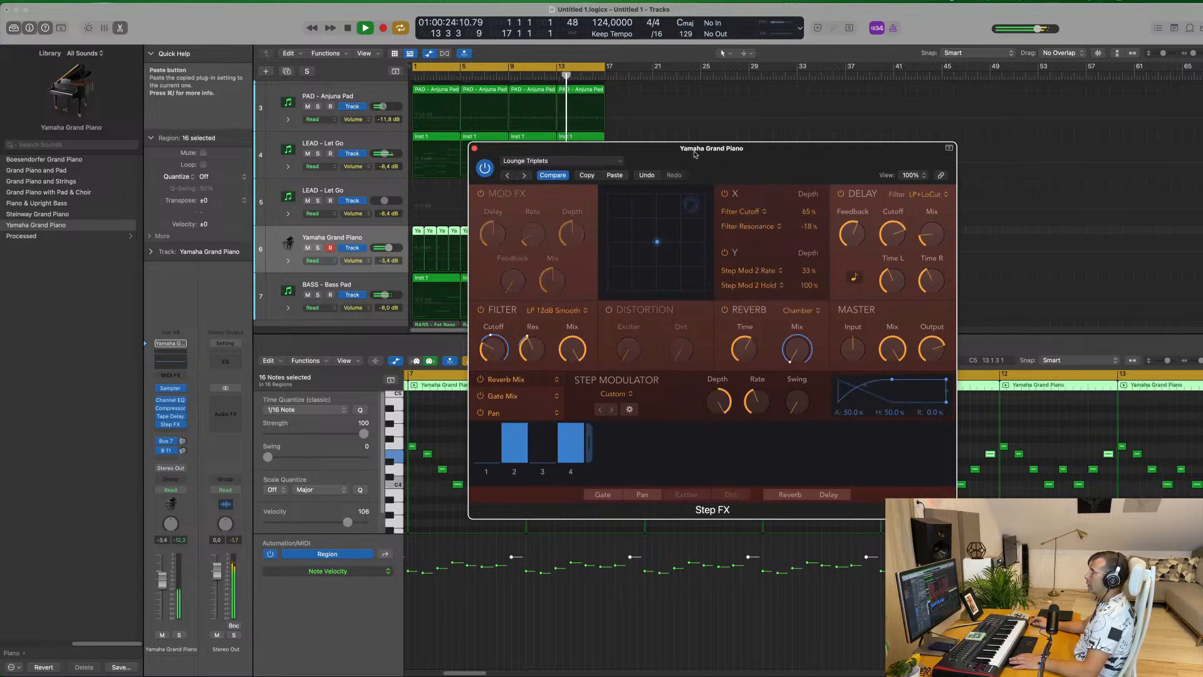
left_click(549, 175)
Close Step FX, set the Yamaha Grand Piano volume to -4.9 dB and compare its sound with Compressor, Tape Delay and Step FX bypassed.
left_click_drag(683, 154, 823, 107)
left_click(615, 100)
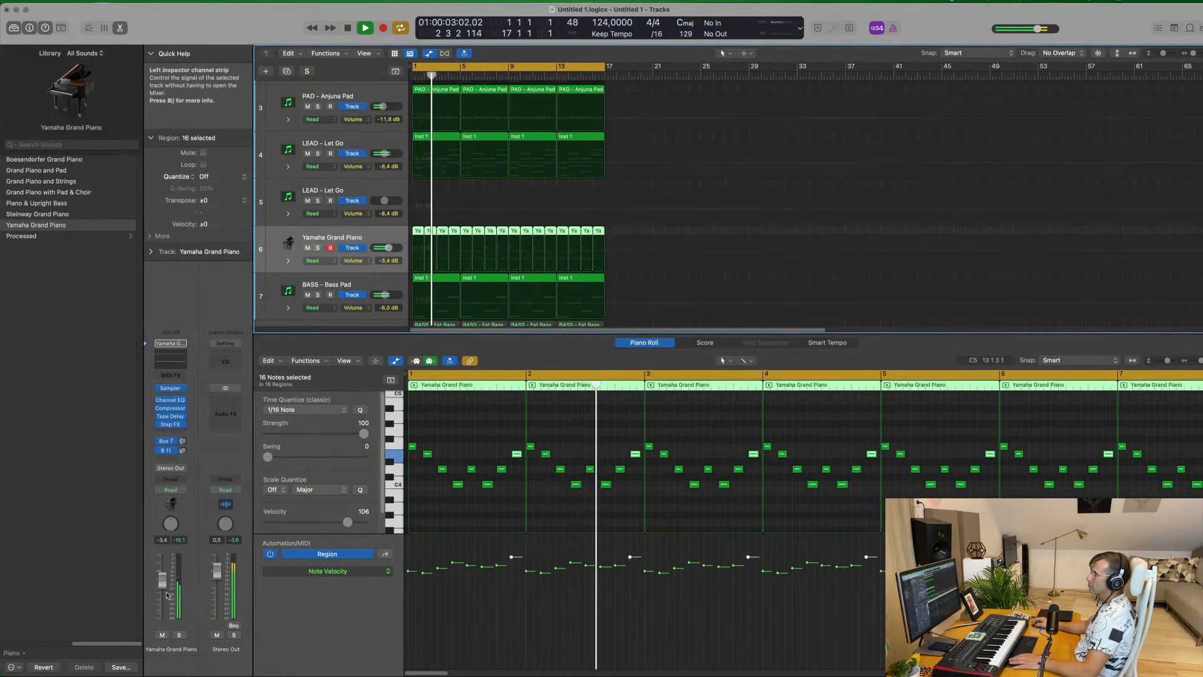
left_click_drag(162, 584, 162, 588)
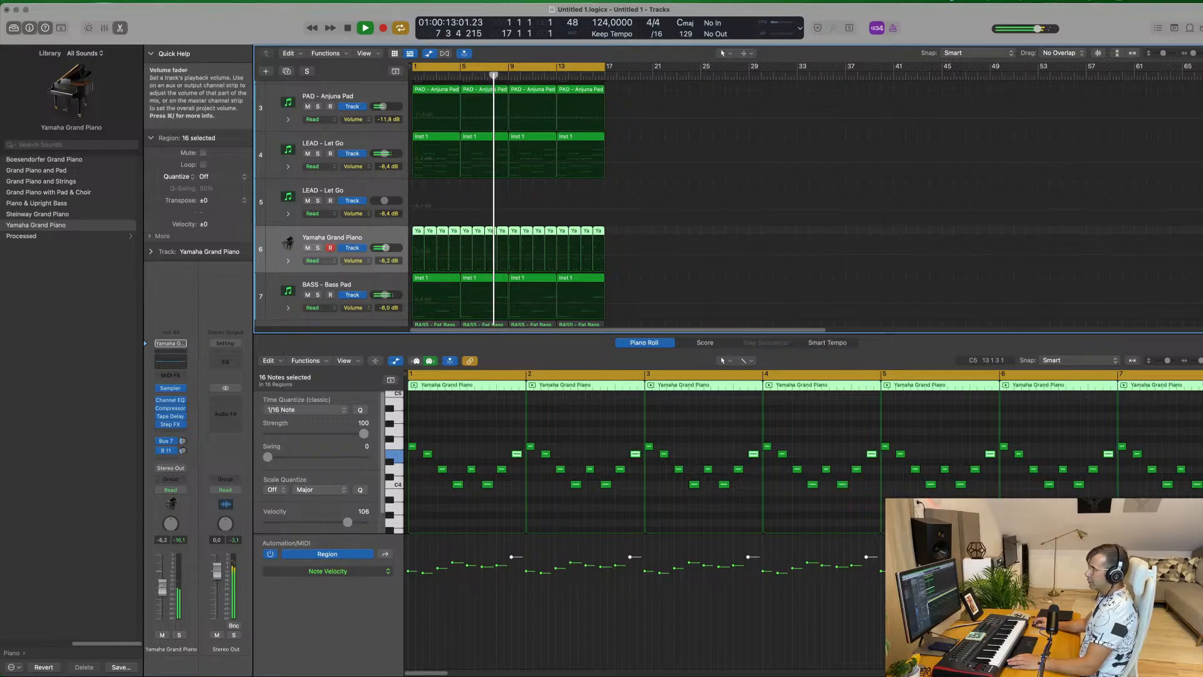
left_click_drag(160, 585, 160, 584)
left_click_drag(183, 442, 184, 444)
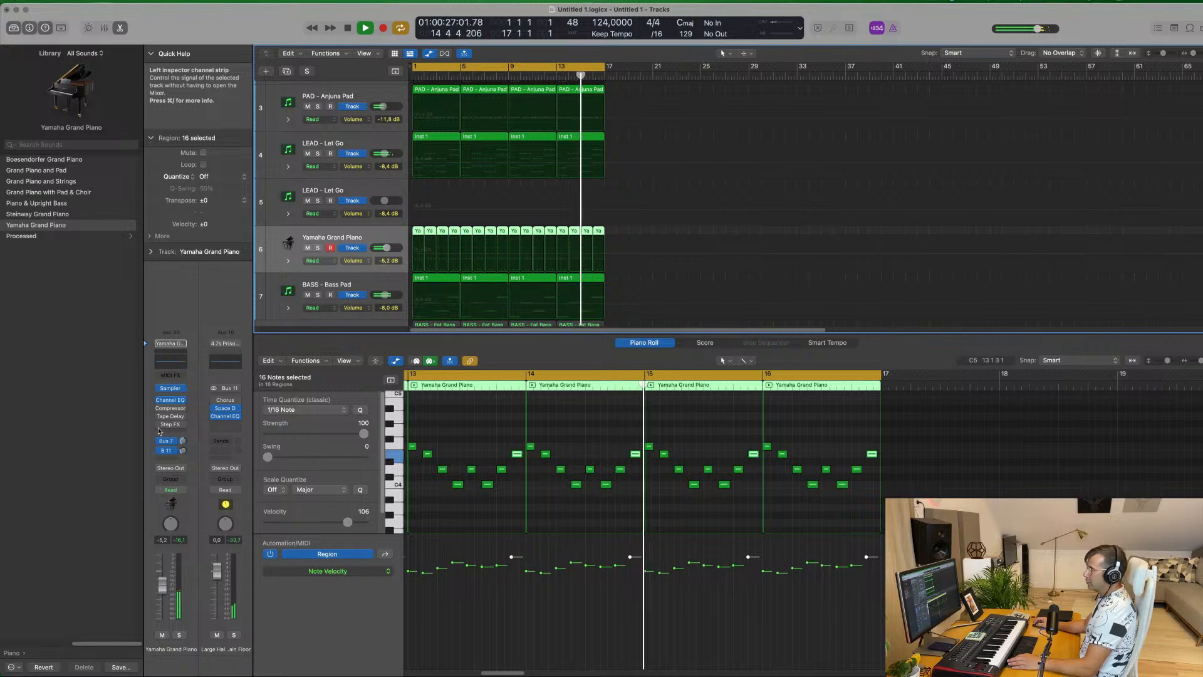
left_click_drag(159, 425, 157, 408)
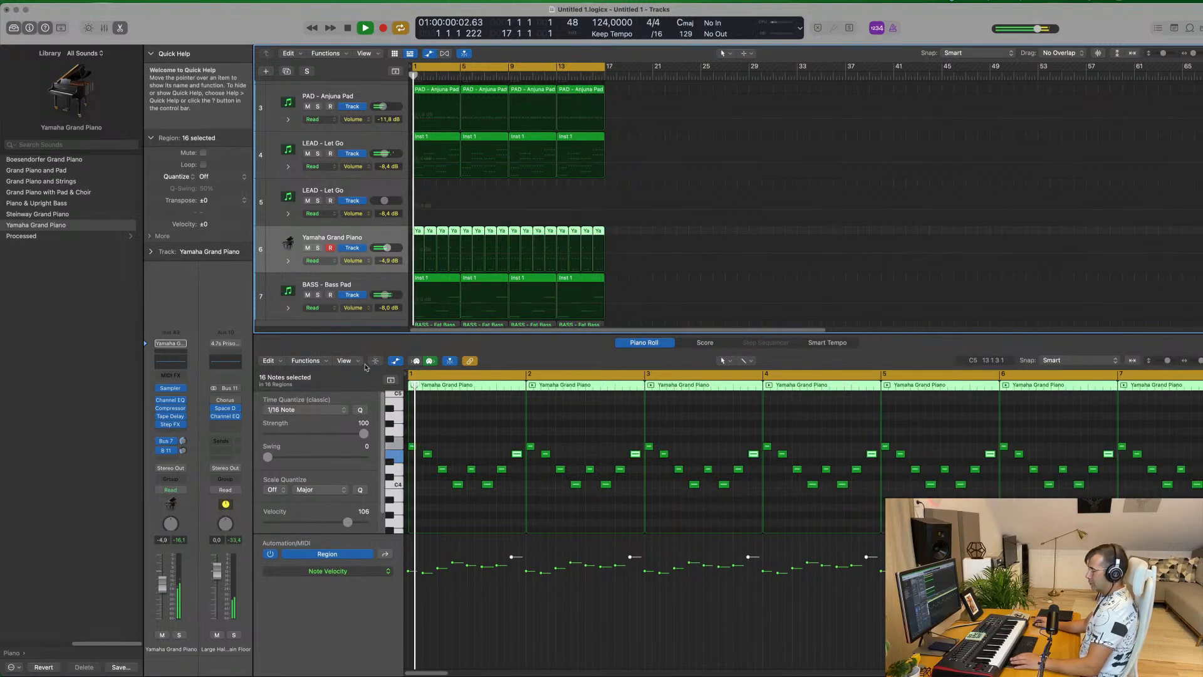
Check the Mixer briefly, close it and replay the arrangement from the start with LEAD - Let Go muted and unmuted.
key("x")
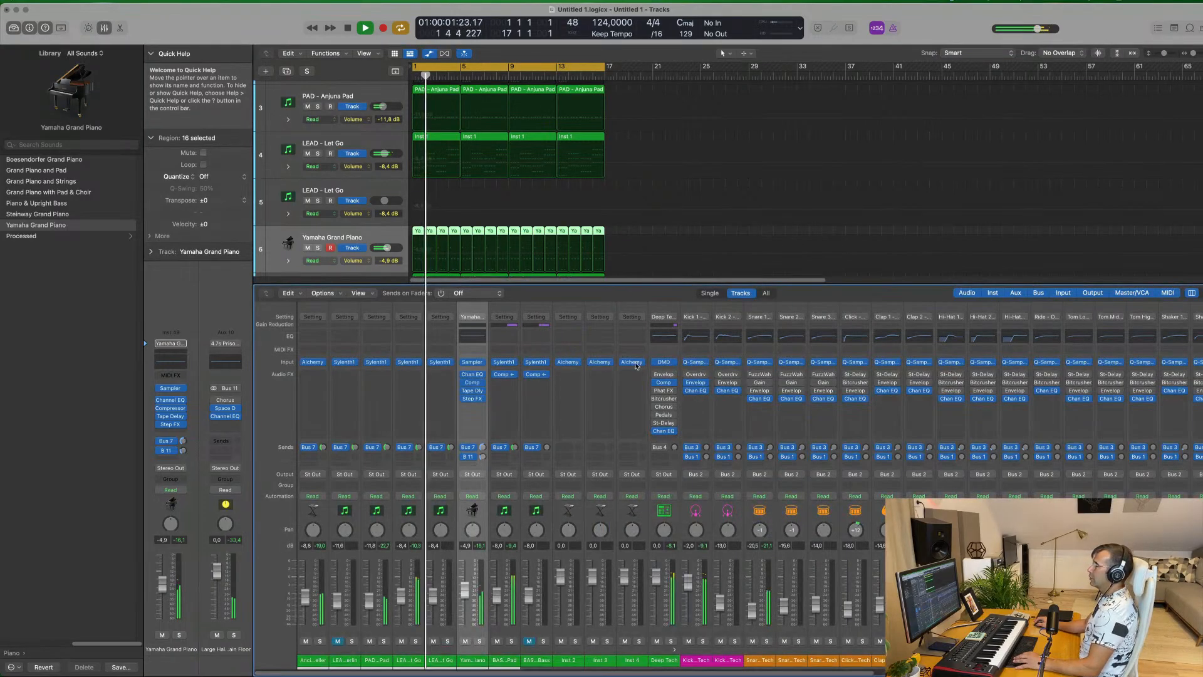
key("x")
key("Return")
left_click(307, 154)
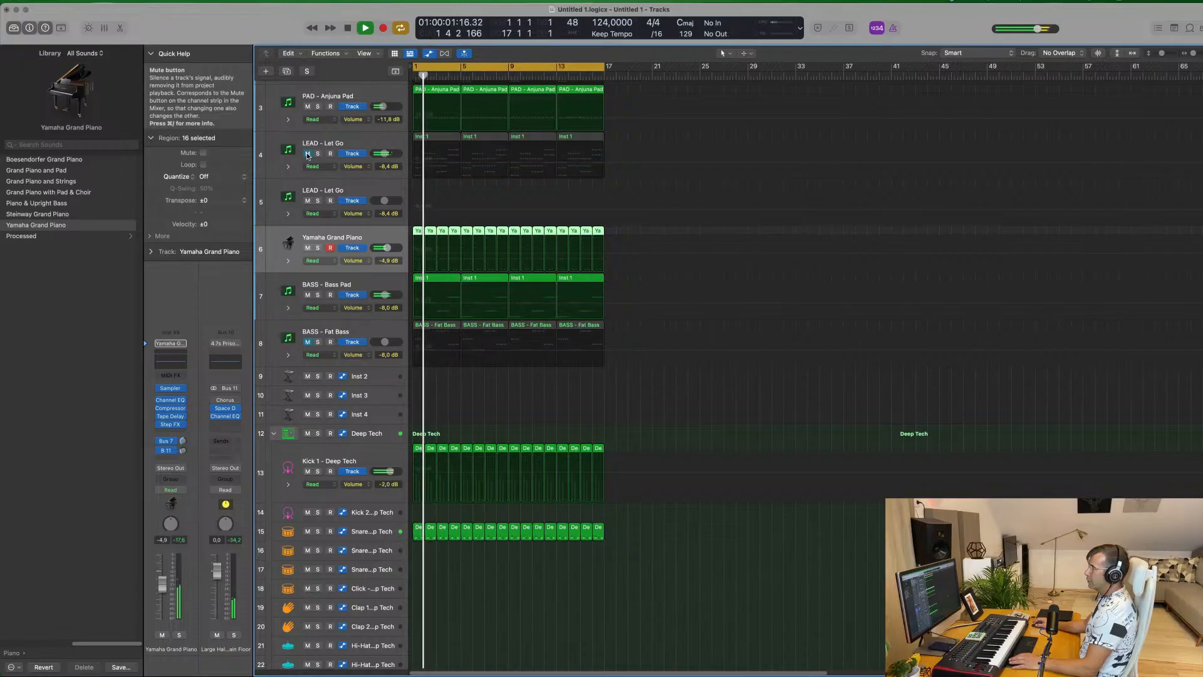
left_click(307, 153)
key("space")
Inspect the Sylenth1 settings of the LEAD - Let Go track on track 4 during playback and close the instrument.
left_click(359, 141)
key("space")
left_click(171, 425)
key("space")
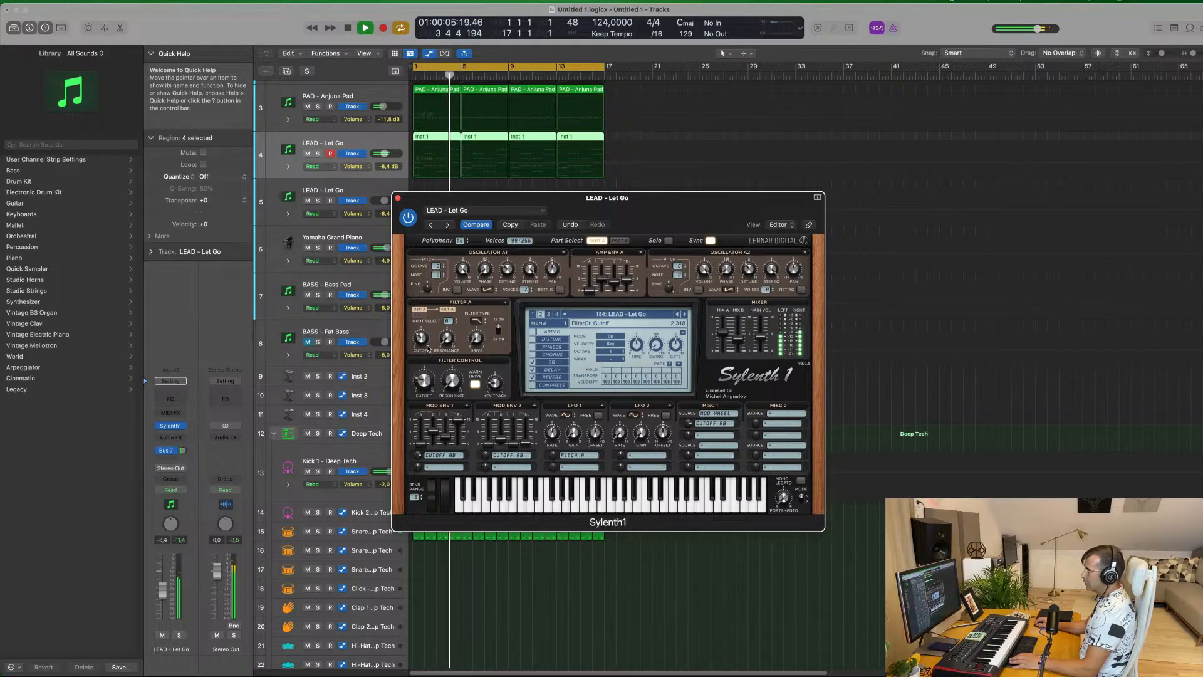
key("space")
key("space")
left_click(397, 198)
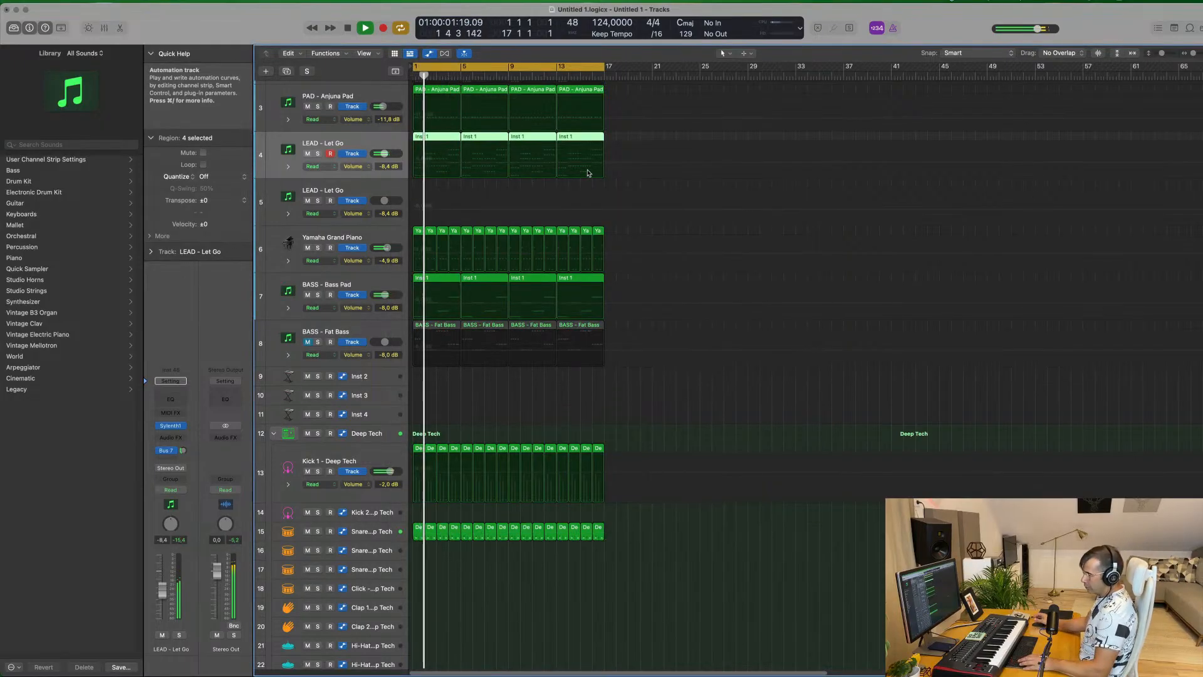
Repeat all regions of bars 1 to 16 three times so the arrangement fills 64 bars.
key("super+r")
key("super+r")
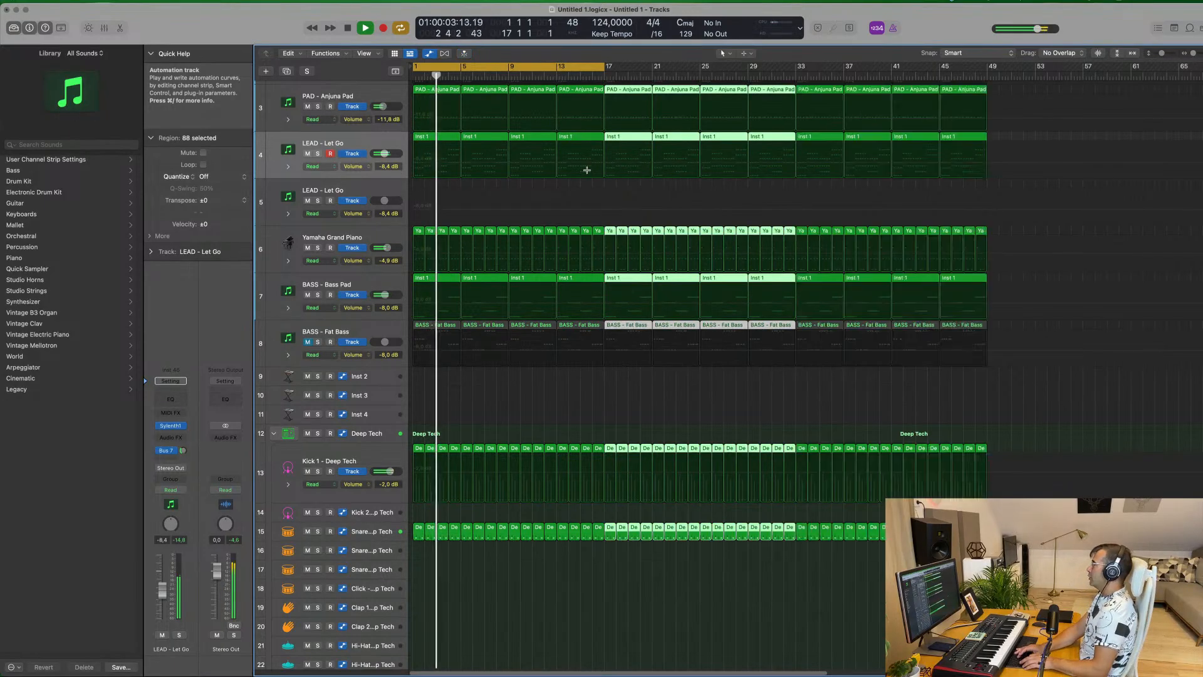
key("super+r")
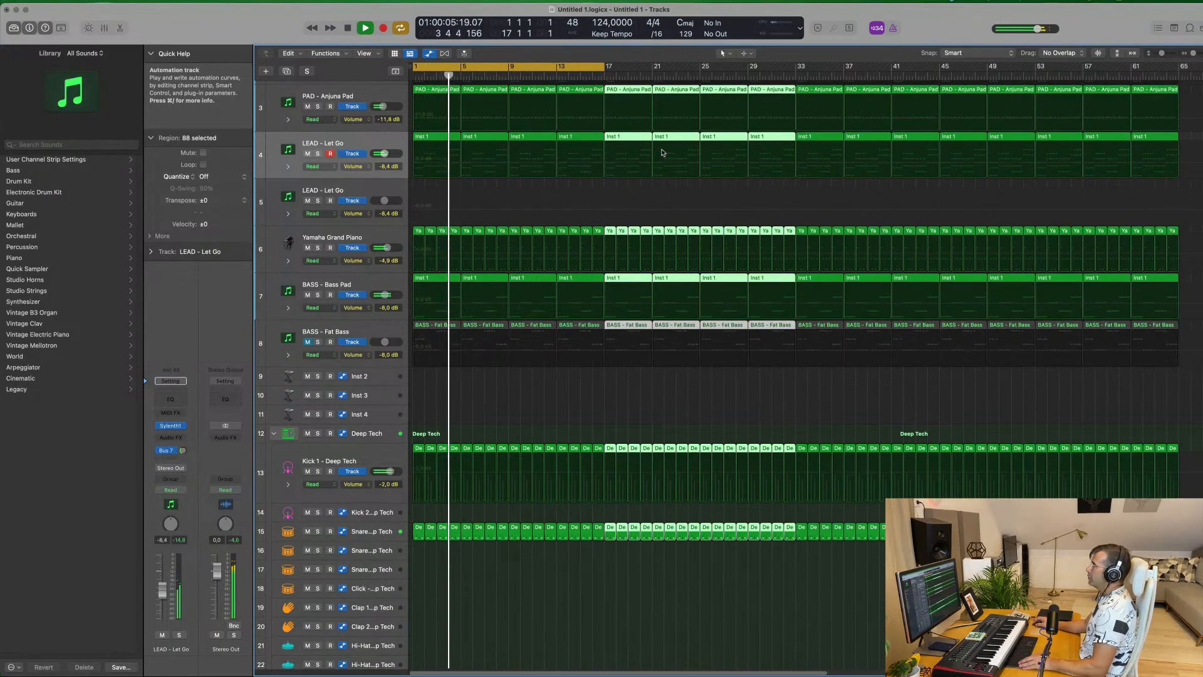
key("super+Left")
key("super+Left")
key("super+Left")
key("super+Left")
Show the global tracks and enable the secondary ruler to display time above the bars.
left_click(394, 72)
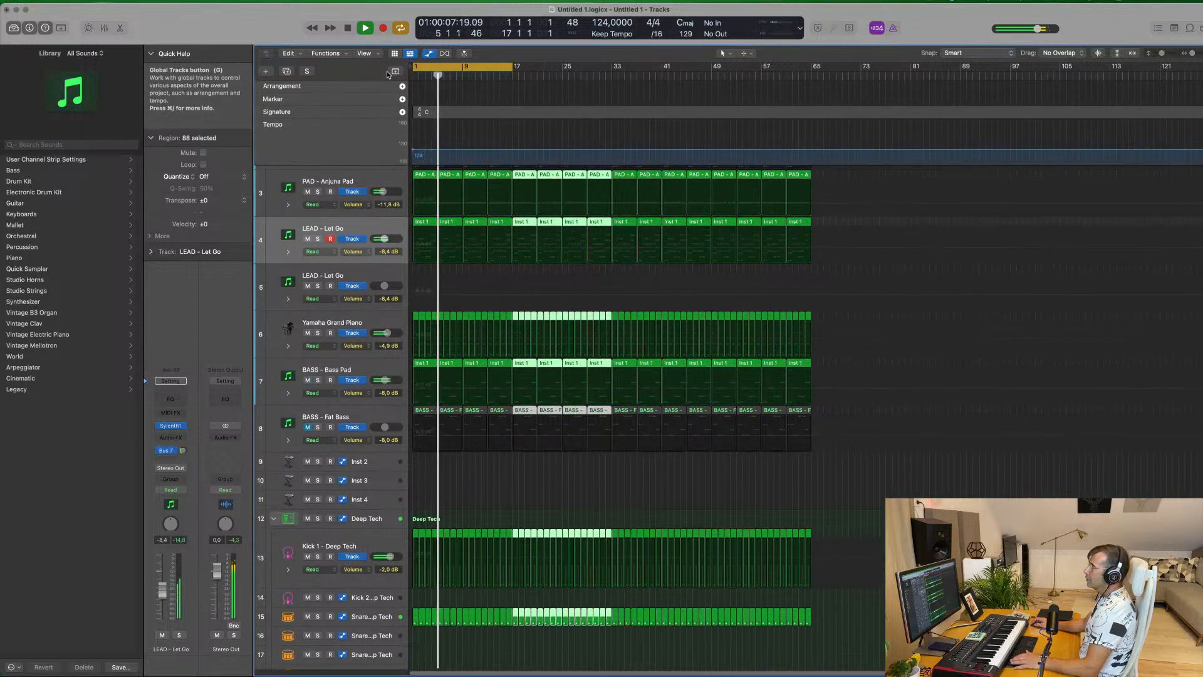
left_click(364, 53)
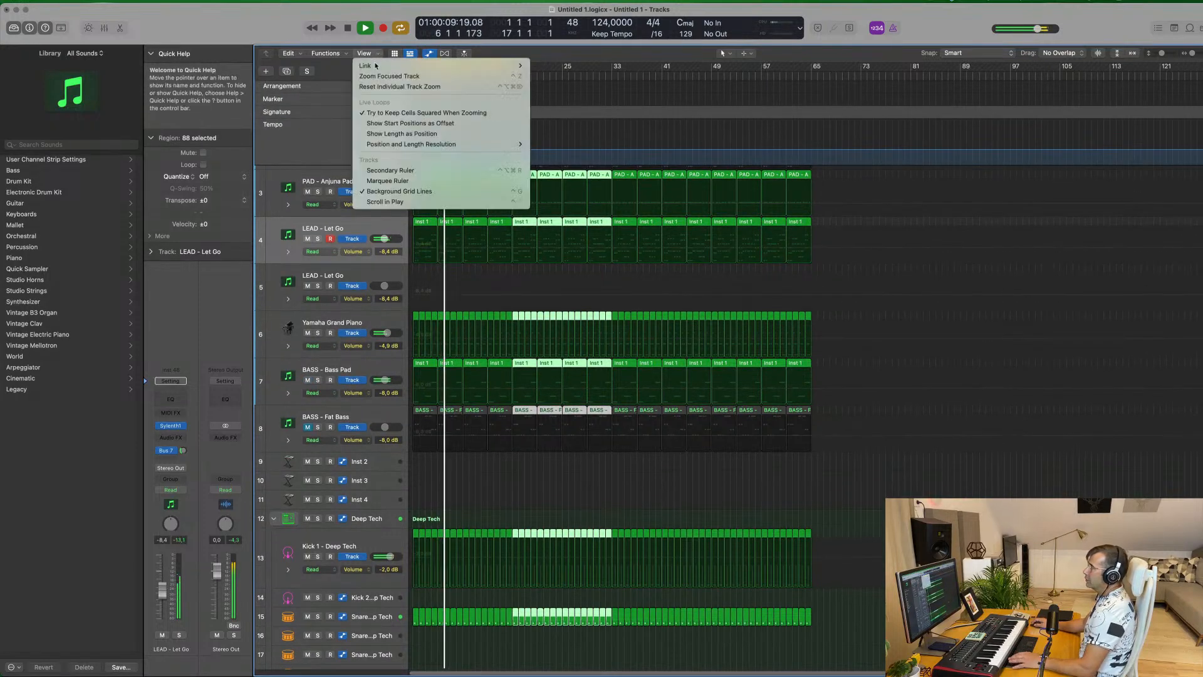
left_click(391, 170)
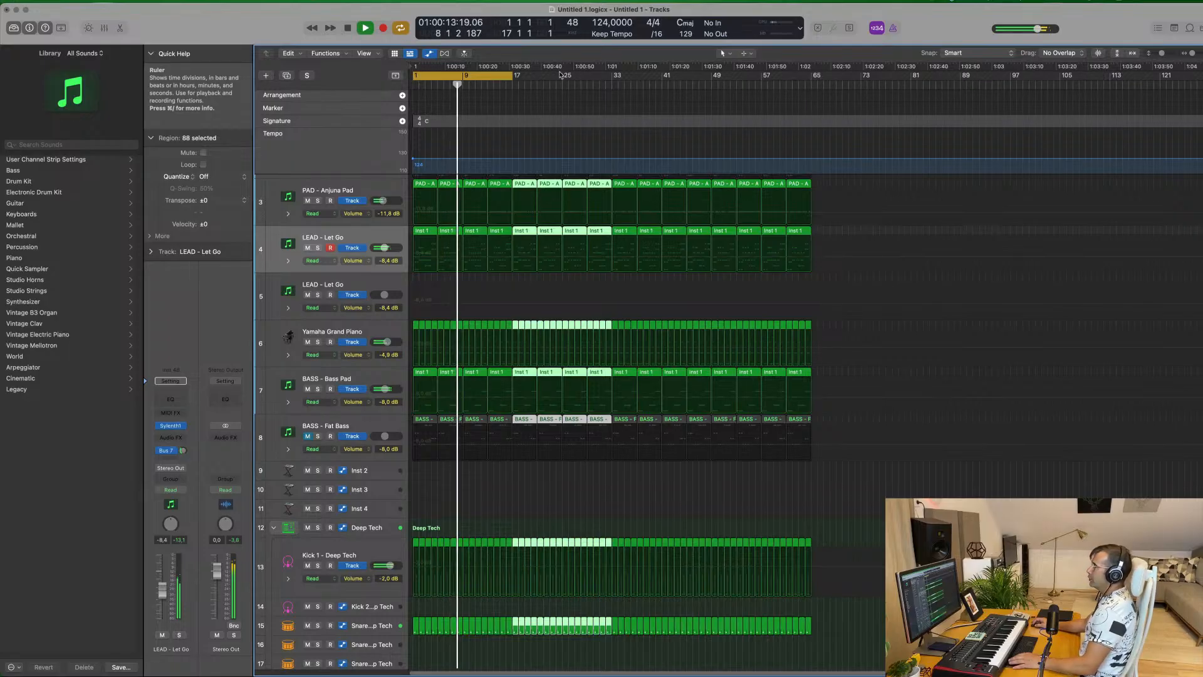
Extend the cycle range to bar 65, repeat the whole 64-bar block from there and hide the global tracks.
left_click_drag(514, 79, 808, 99)
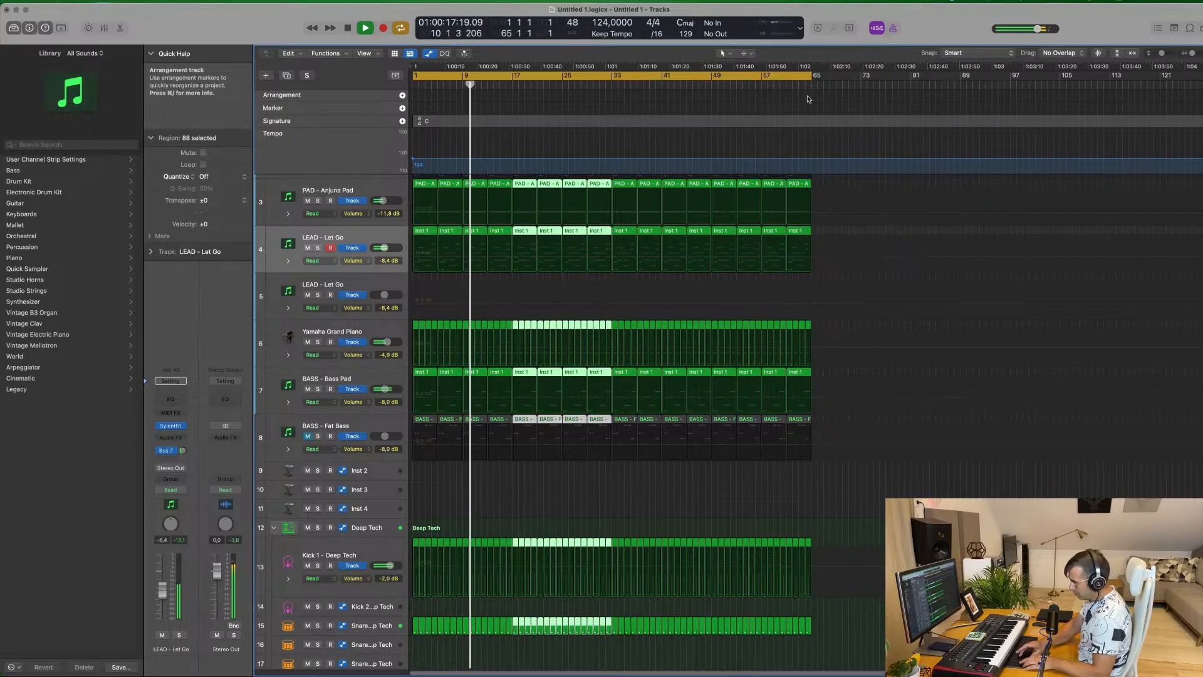
key("super+r")
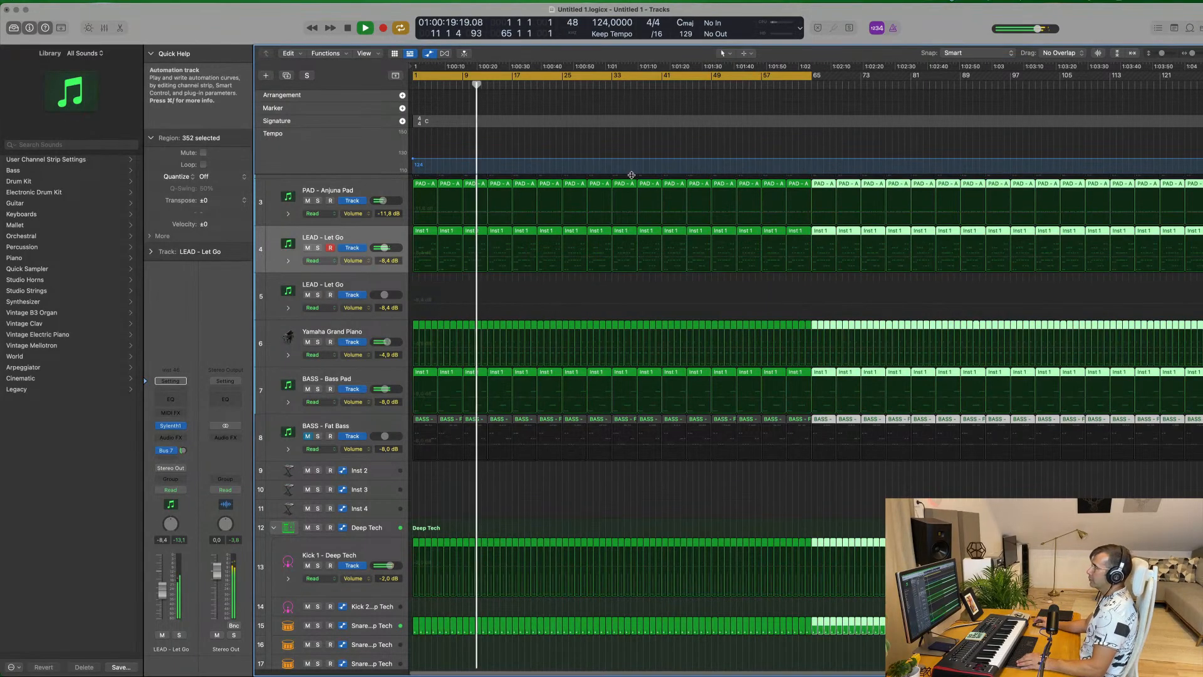
left_click(394, 76)
scroll(535, 231, "up", 3)
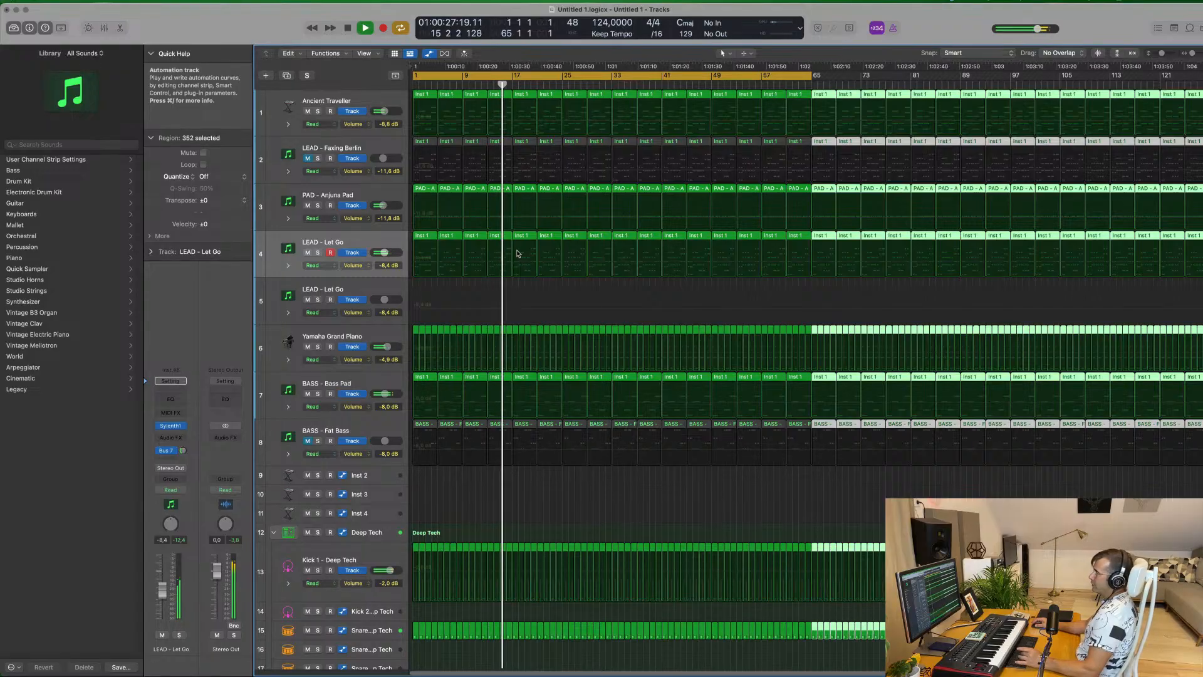
Deselect all regions, play from the start and listen to the LEAD - Let Go track on track 4 briefly in solo.
left_click(543, 287)
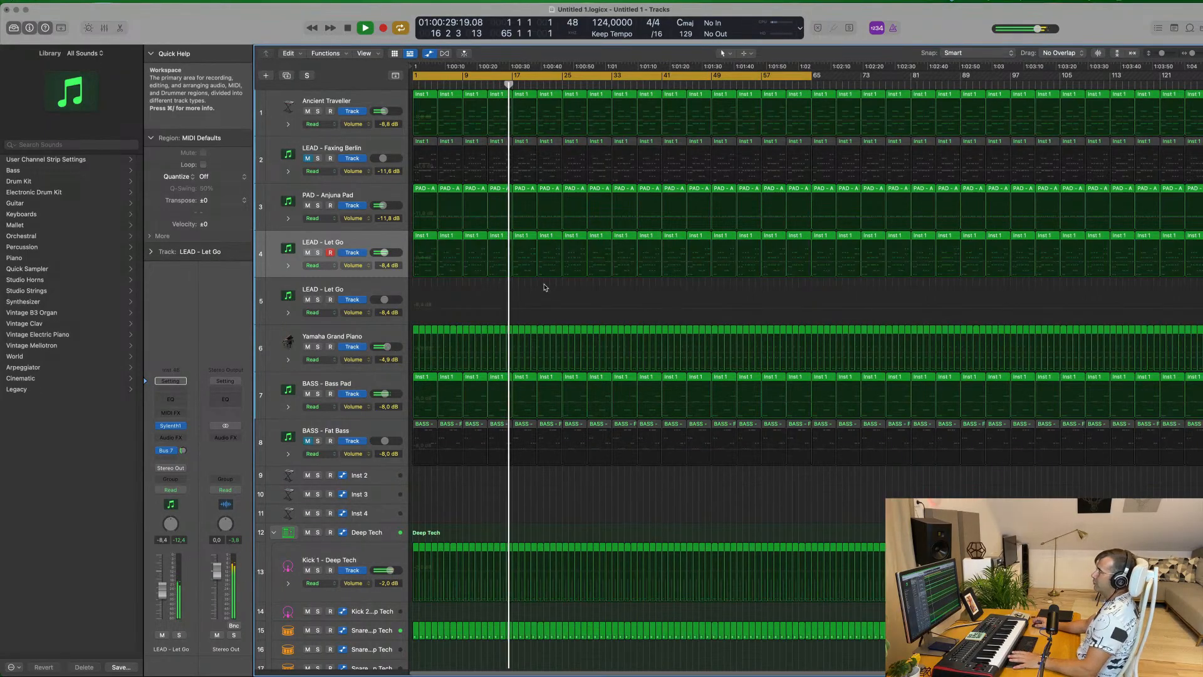
key("Return")
left_click(317, 251)
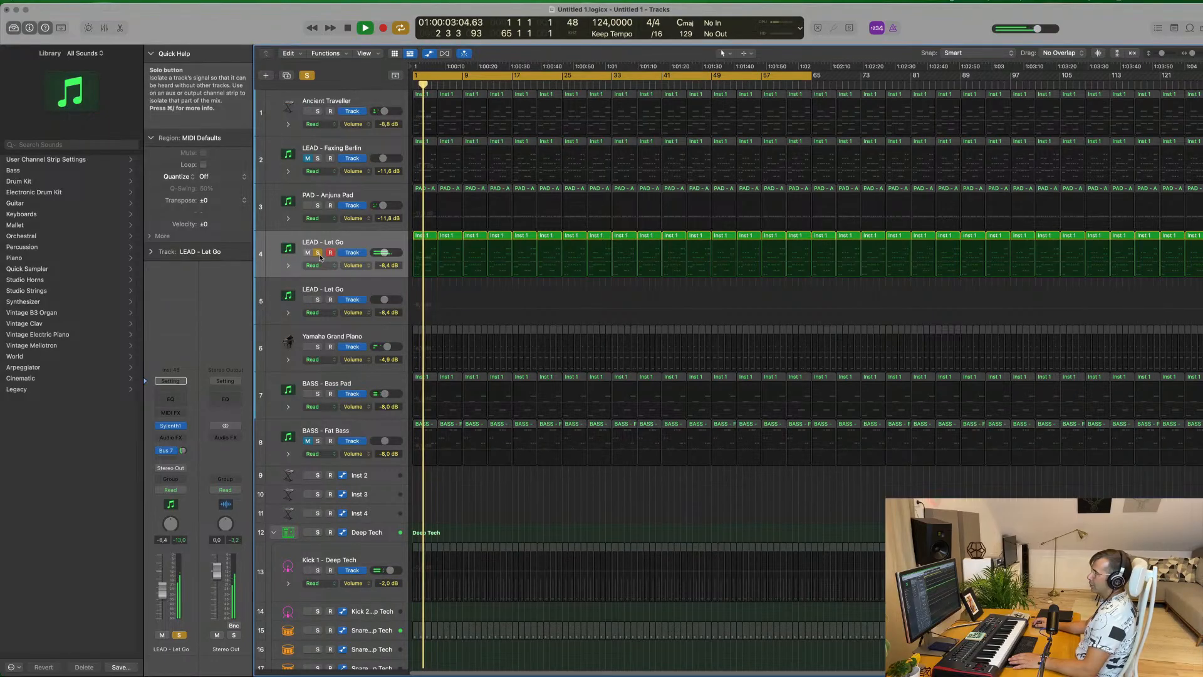
left_click(318, 253)
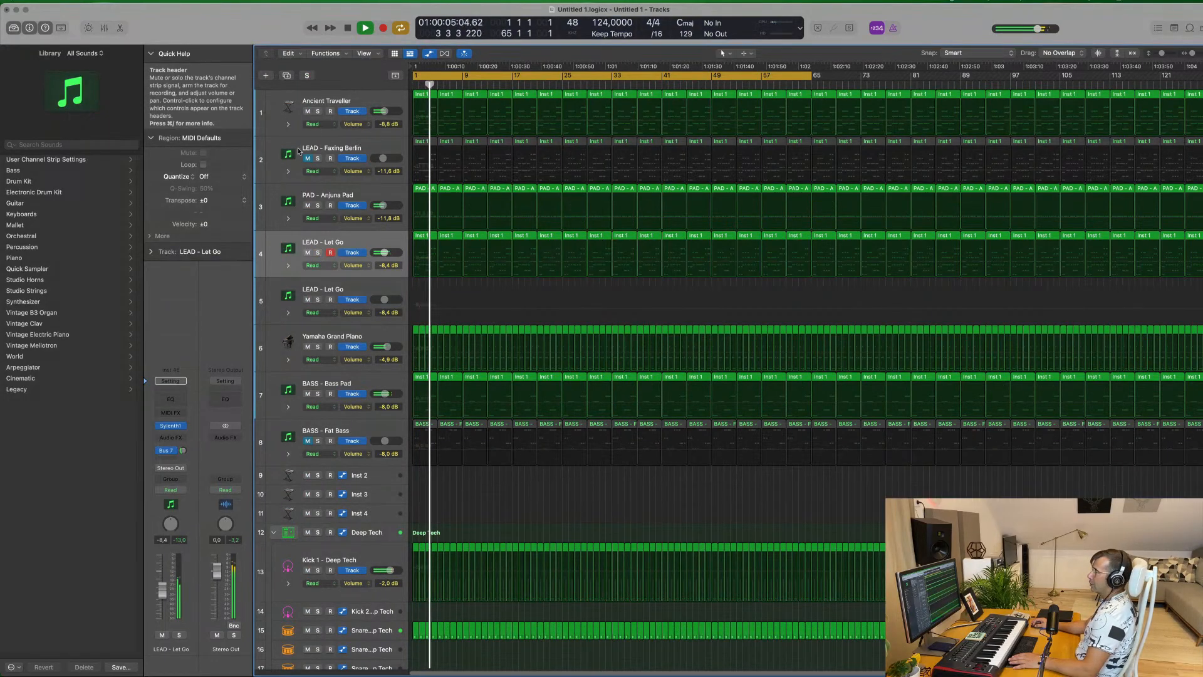
Audition the Ancient Traveller track and the Yamaha Grand Piano track in solo one after another, clearing each solo.
left_click(318, 113)
left_click(318, 112)
key("space")
key("space")
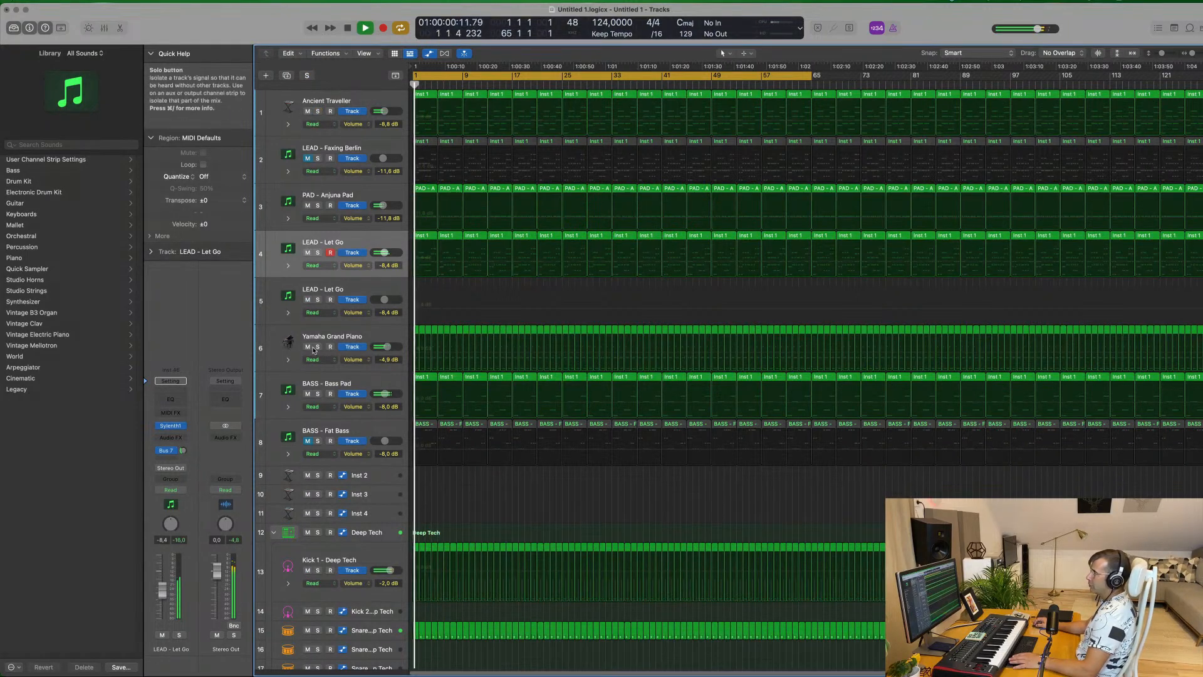
left_click(318, 348)
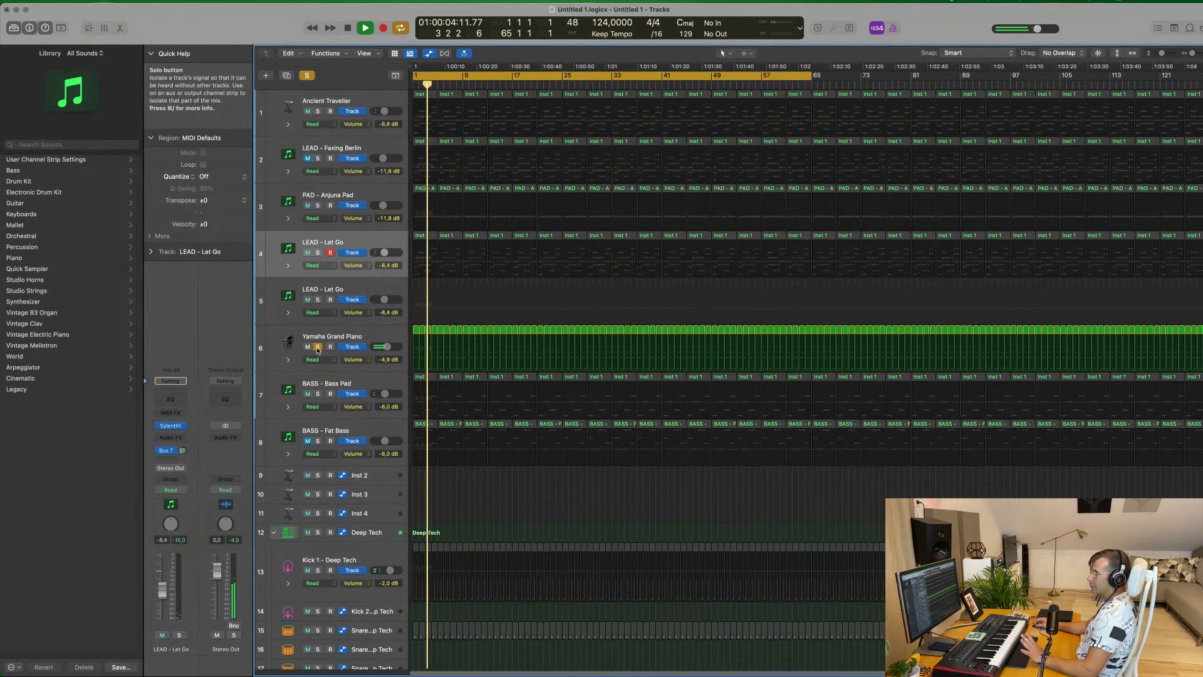
left_click(319, 347)
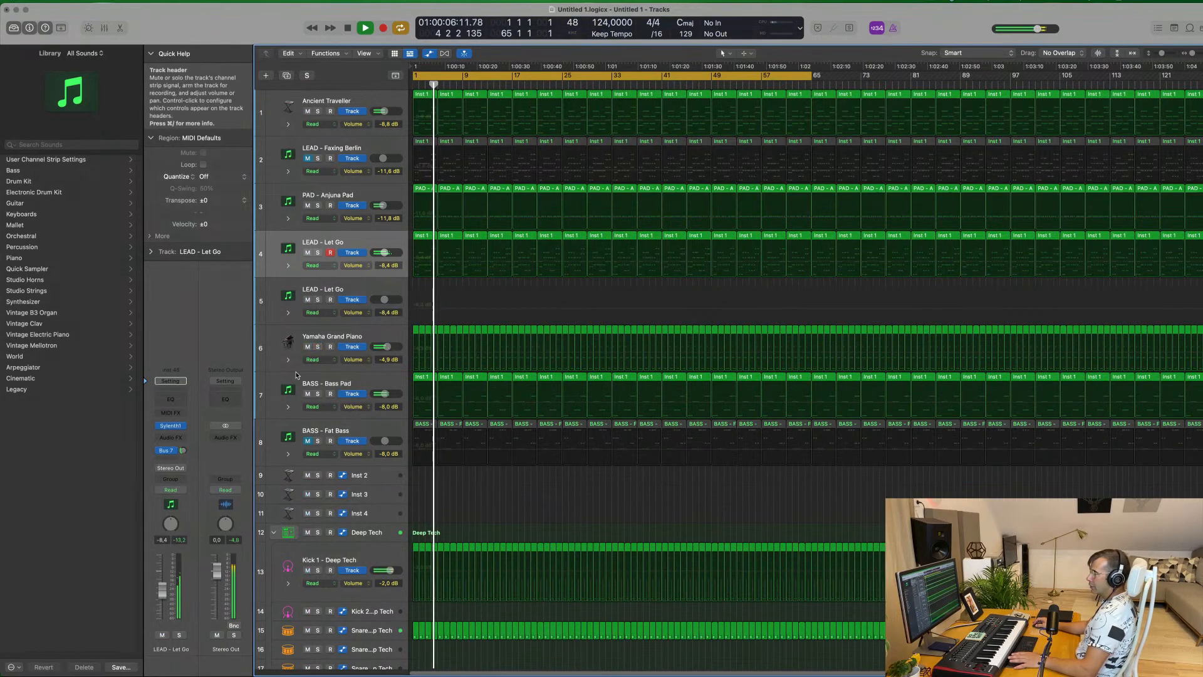
Duplicate the BASS - Bass Pad track and move the region at bar 1 down to the new track 8.
left_click(368, 398)
key("space")
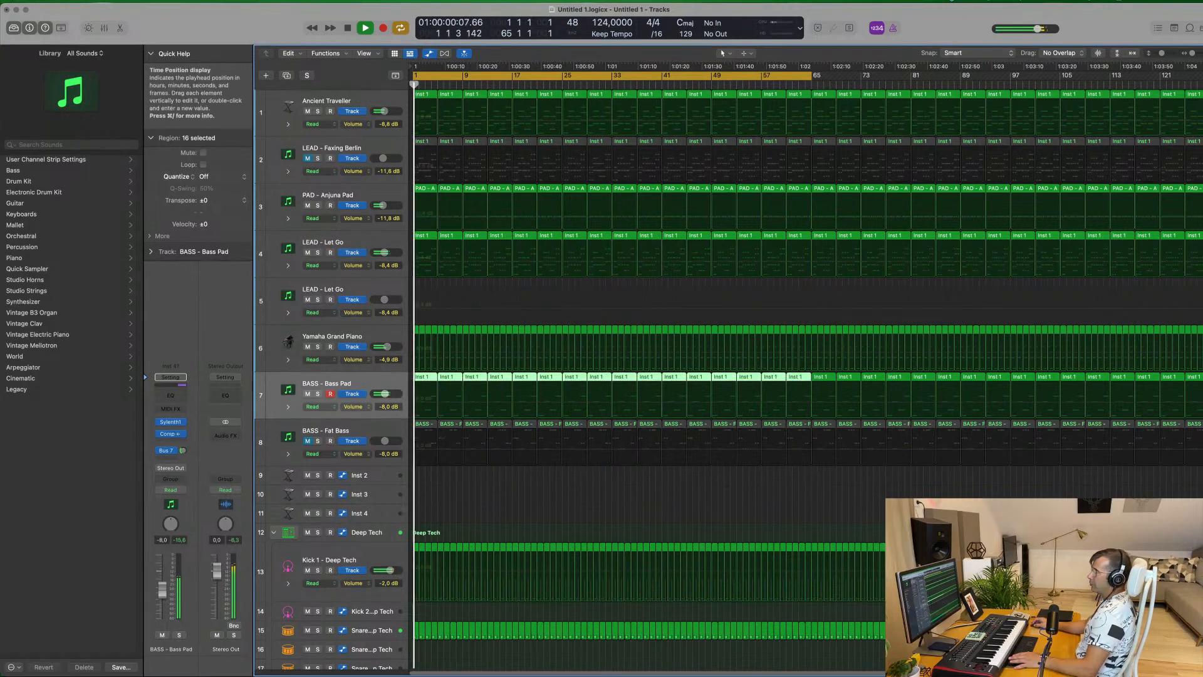
key("super+d")
left_click(427, 379)
left_click_drag(427, 379, 427, 426)
key("space")
Copy the bar 5 region of the original BASS - Bass Pad track to its empty slot at bar 1.
left_click(452, 378)
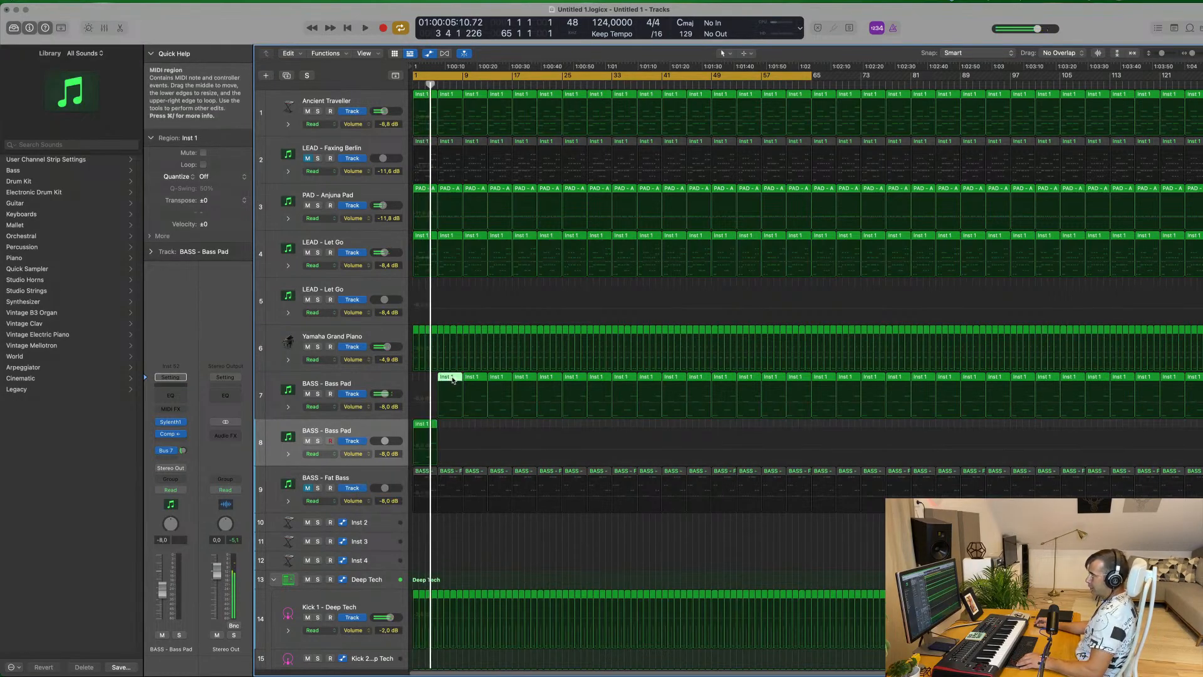
left_click_drag(445, 384, 420, 382)
left_click_drag(422, 426, 422, 426)
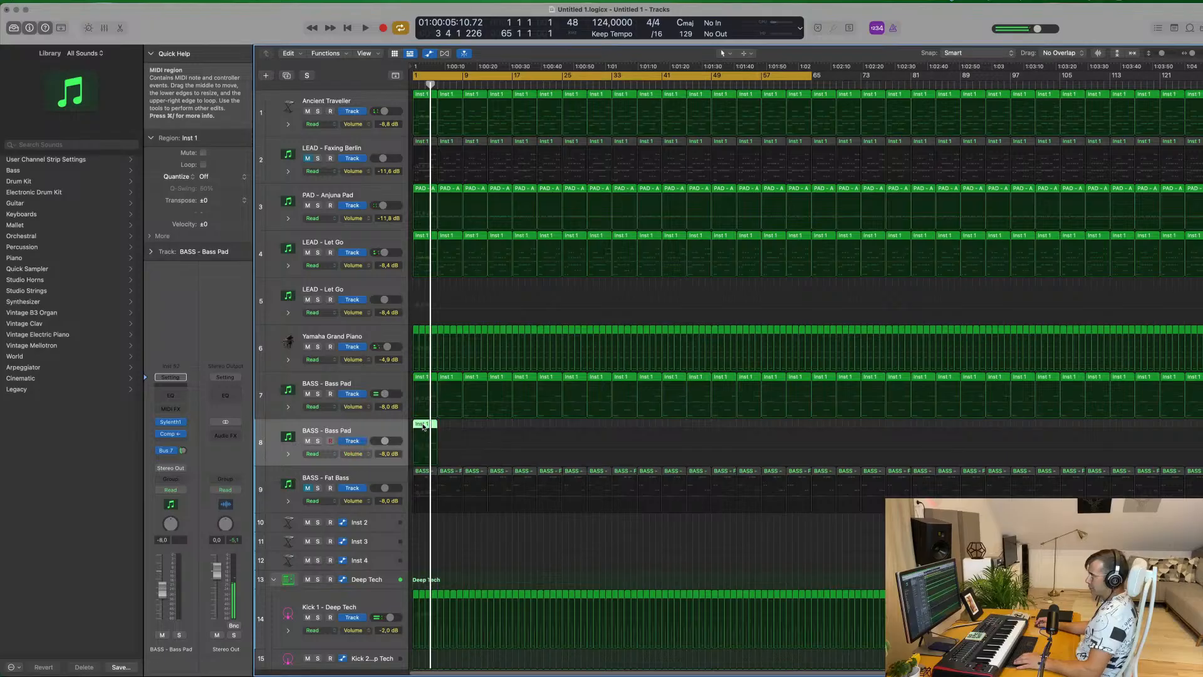
Open the first Fat Bass and new Bass Pad regions together for note editing and turn bar 1's long C2 note into short rhythmic notes.
left_click(426, 531)
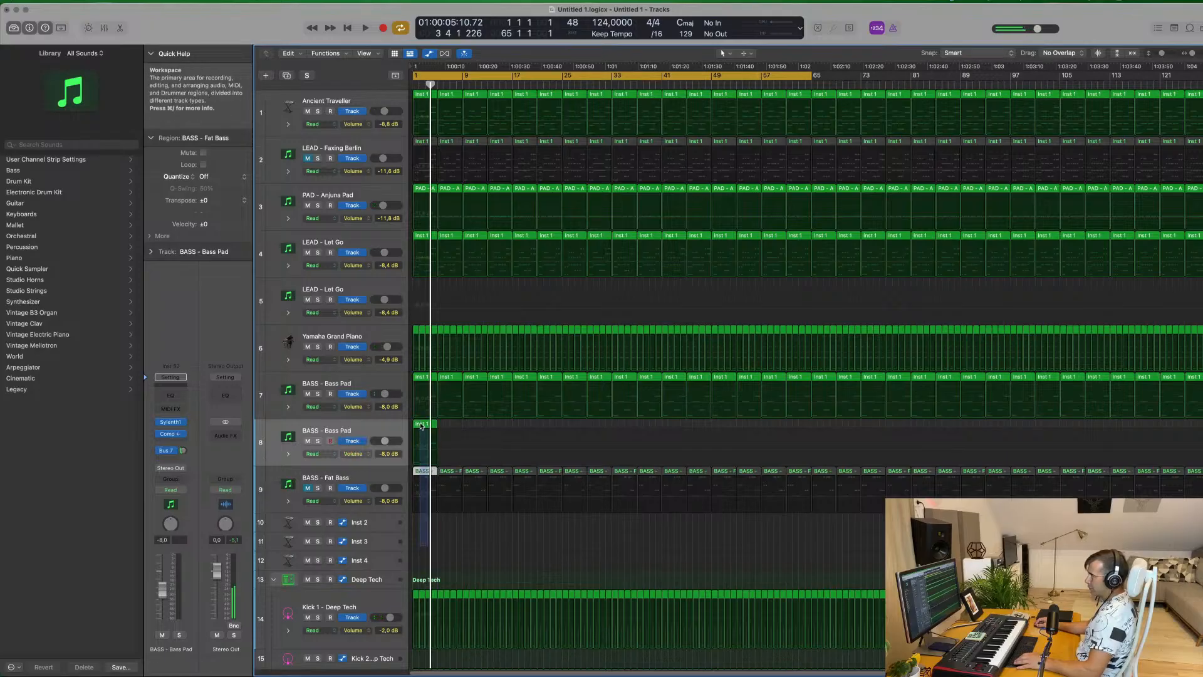
left_click(421, 426, "shift")
double_click(422, 425)
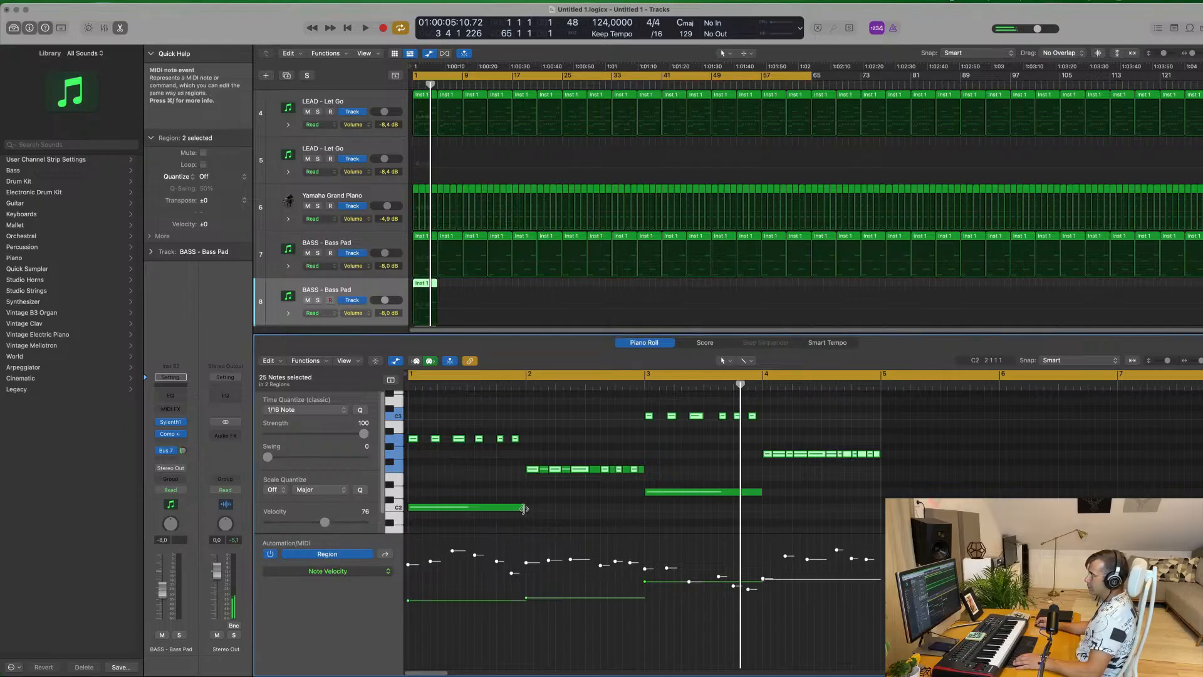
mouse_move(524, 508)
left_mouse_down()
mouse_move(412, 508)
mouse_move(515, 508)
left_mouse_up()
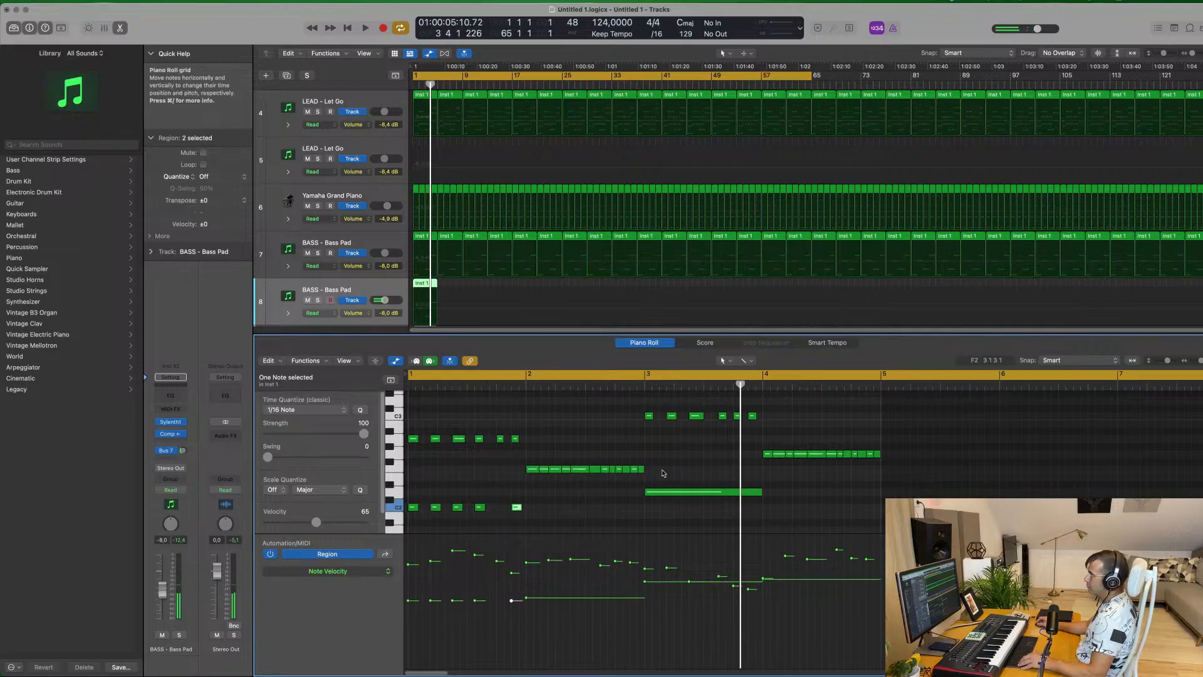
Shorten the long F2 note in bar 2 and copy it across the bar as a rhythmic pattern of short notes.
left_click_drag(643, 469, 528, 476)
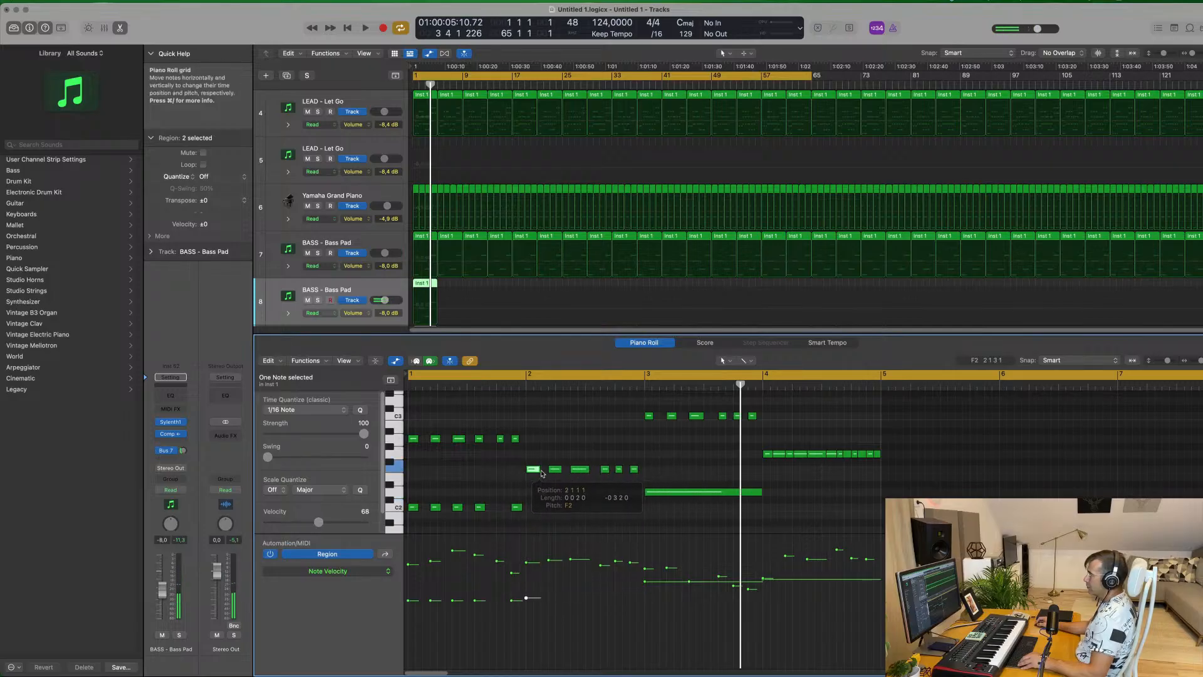
left_click_drag(533, 469, 558, 471)
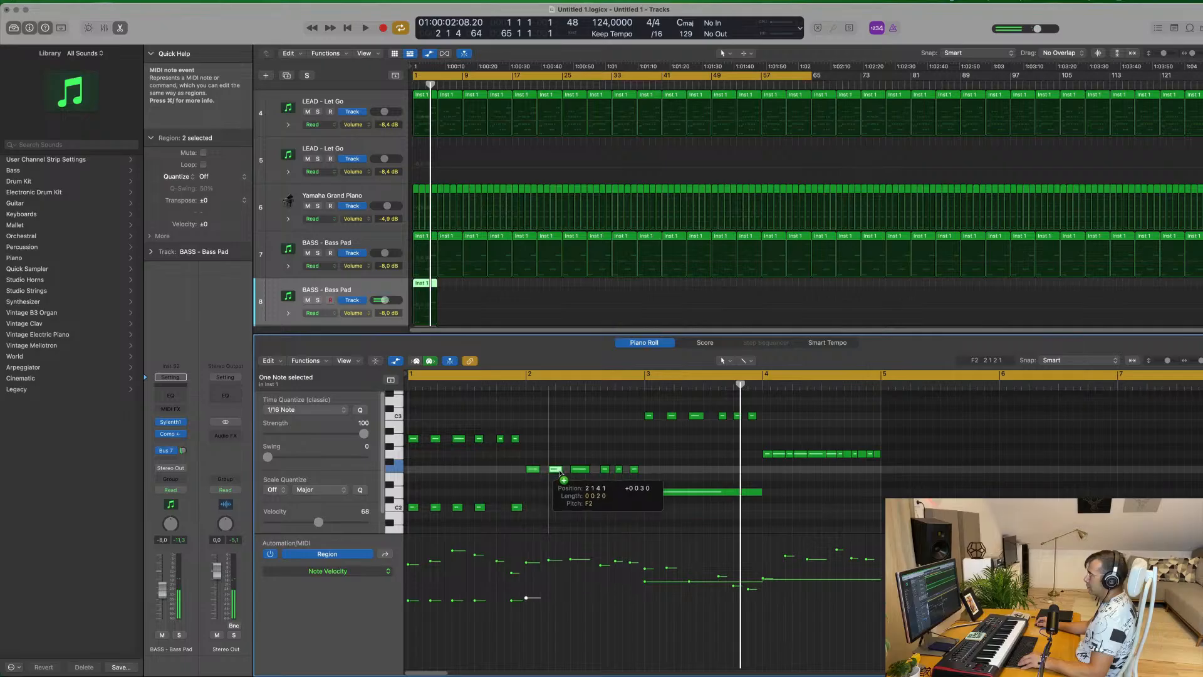
left_click_drag(556, 470, 636, 471)
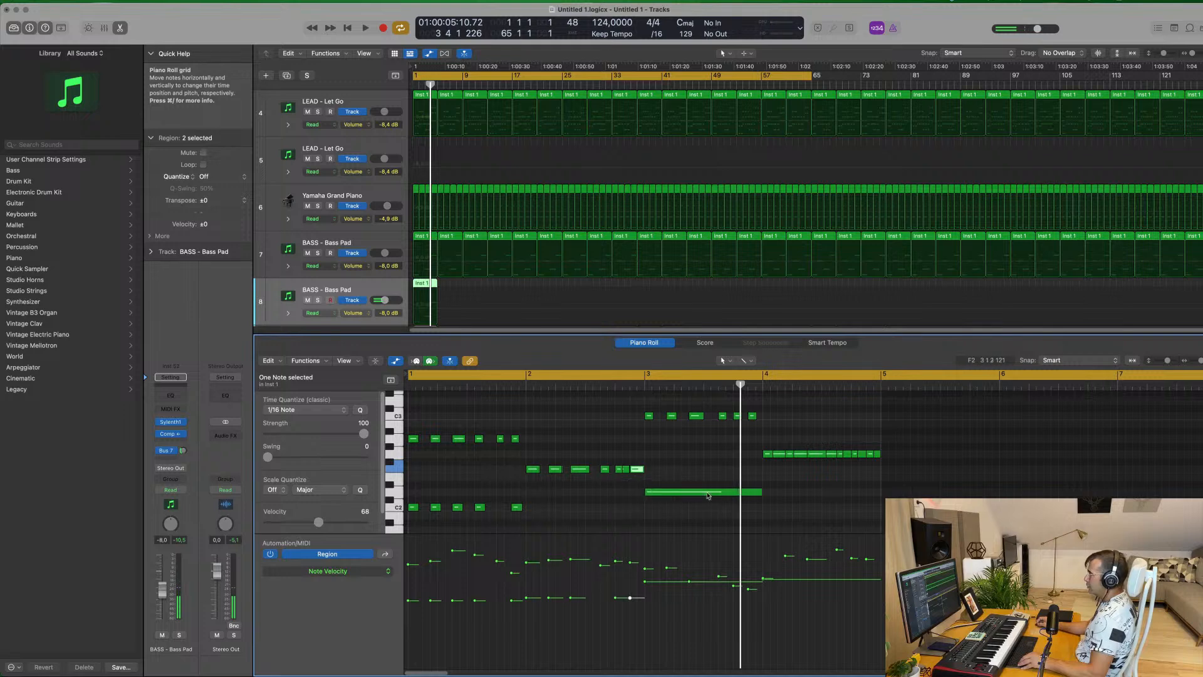
Shorten the long D2 note in bar 3 and copy it across the bar to follow the Fat Bass rhythm.
left_click_drag(760, 491, 659, 498)
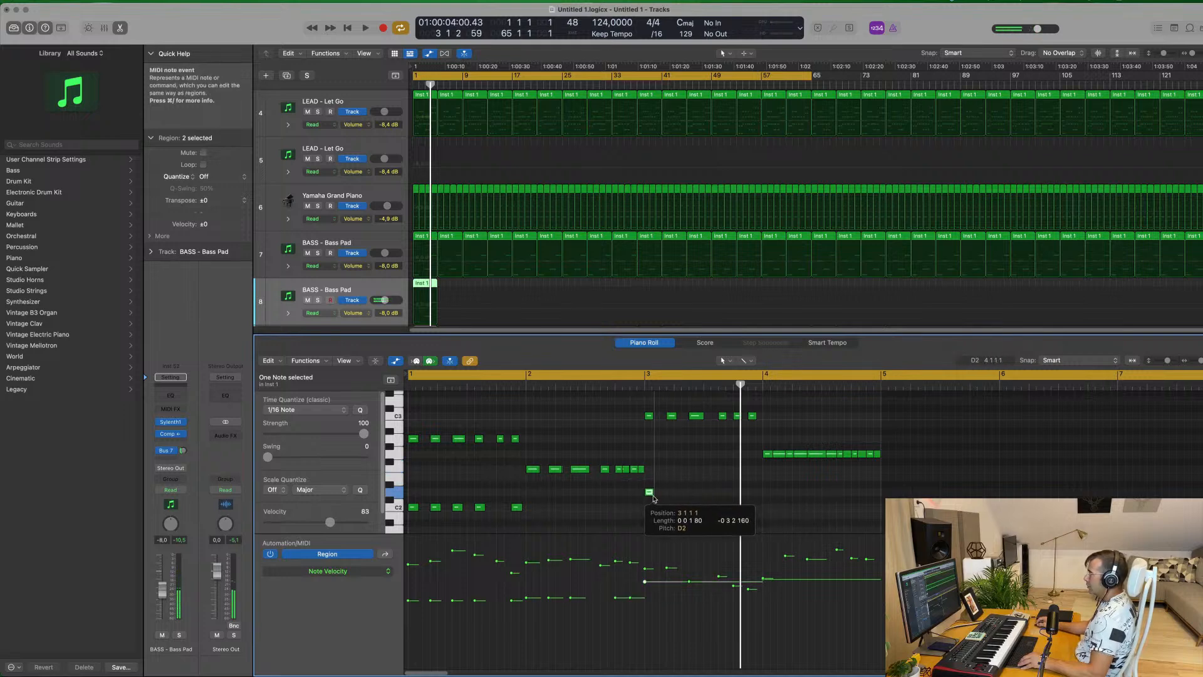
left_click_drag(650, 495, 728, 495)
left_click(727, 494)
key("super+z")
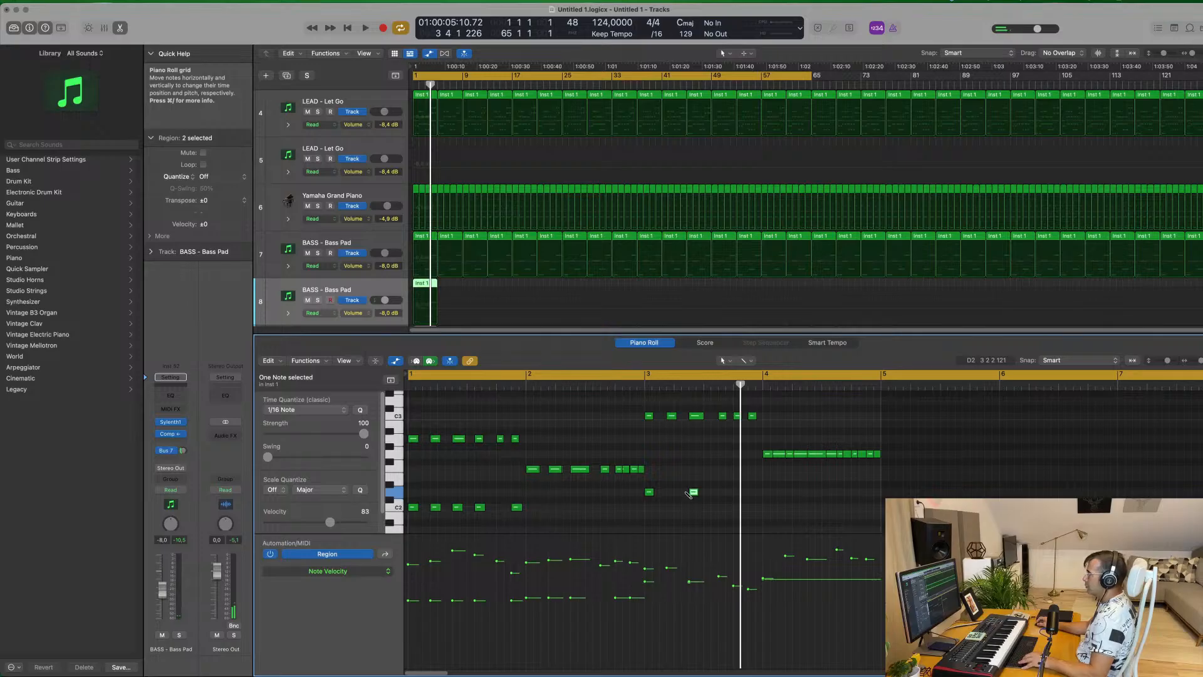
left_click_drag(677, 496, 756, 495)
Shorten the long G2 note in bar 4 and copy it across the bar as short rhythmic notes.
left_click(779, 456)
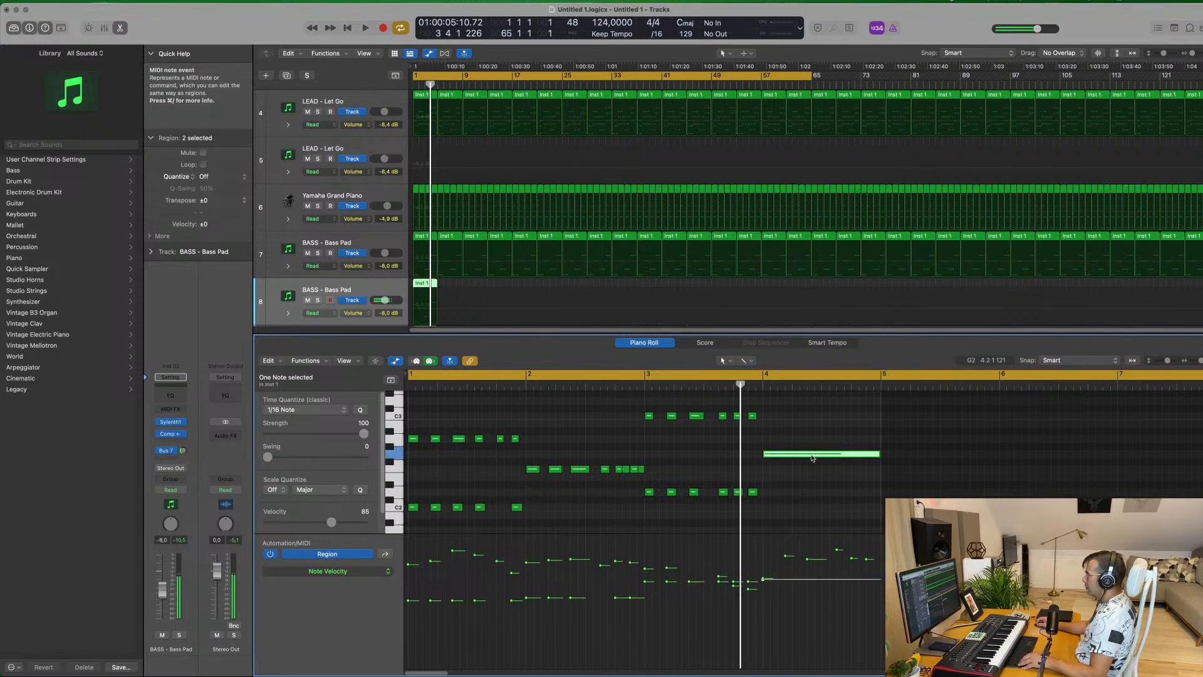
left_click_drag(877, 453, 772, 470)
key("super+z")
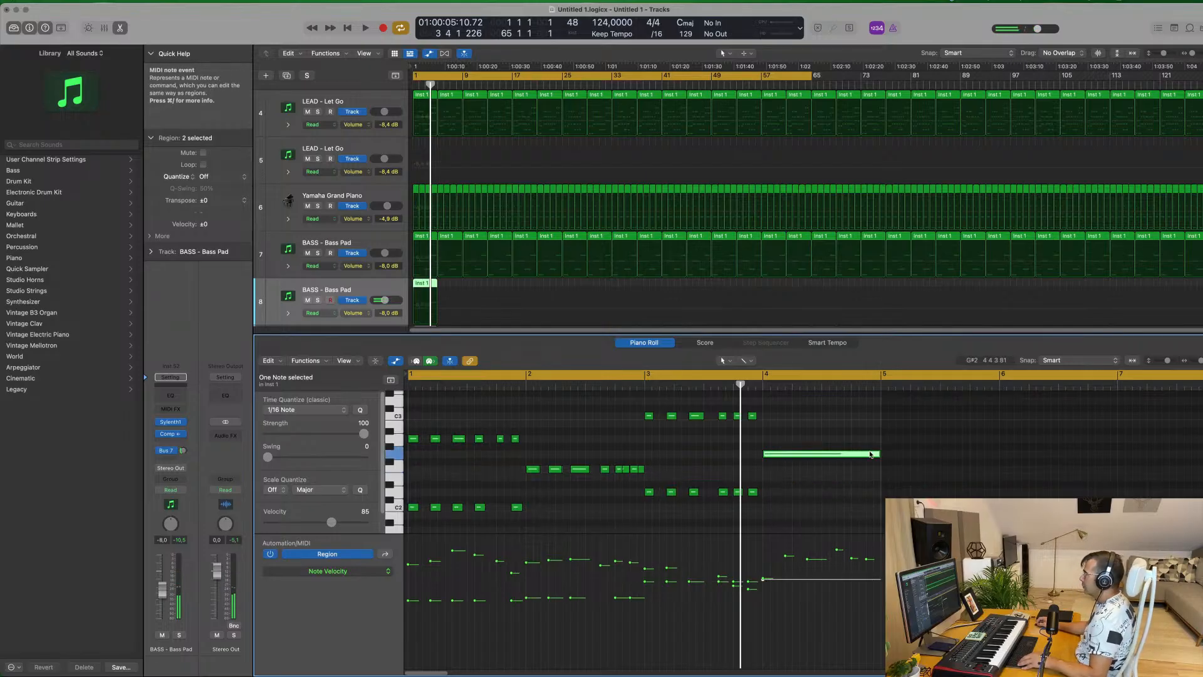
mouse_move(878, 452)
left_mouse_down()
mouse_move(766, 456)
mouse_move(867, 455)
left_mouse_up()
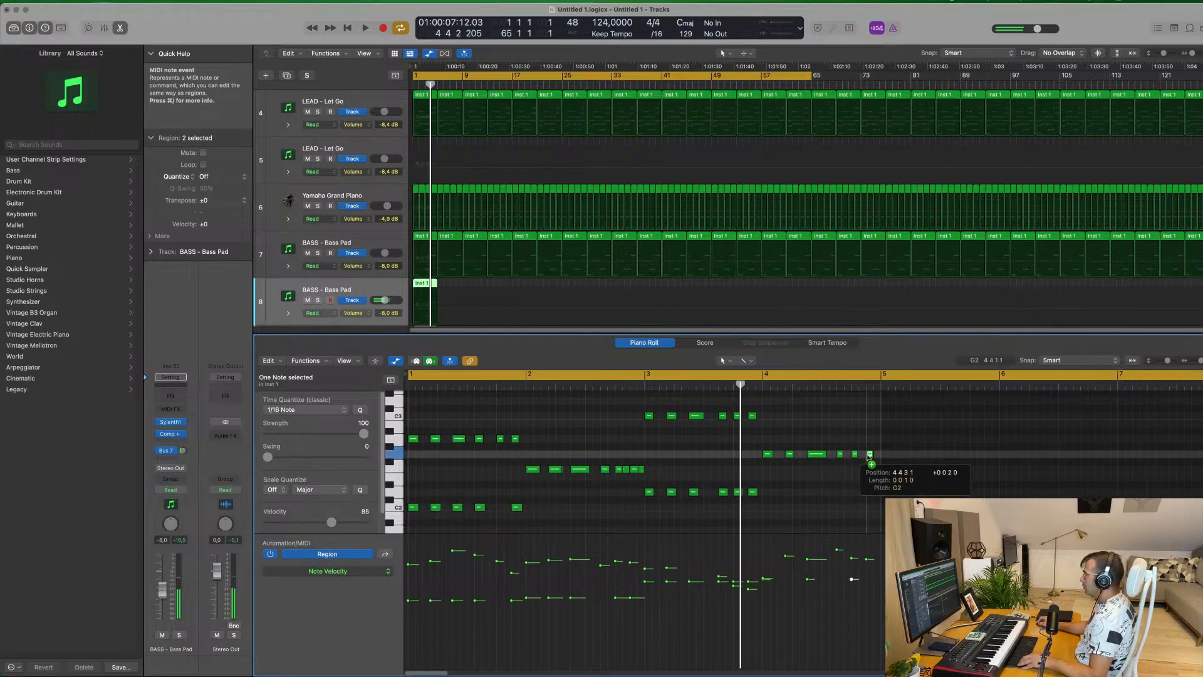
Mute the original BASS - Bass Pad track on track 7 and audition the rewritten bass region on track 8 in solo.
left_click(368, 291)
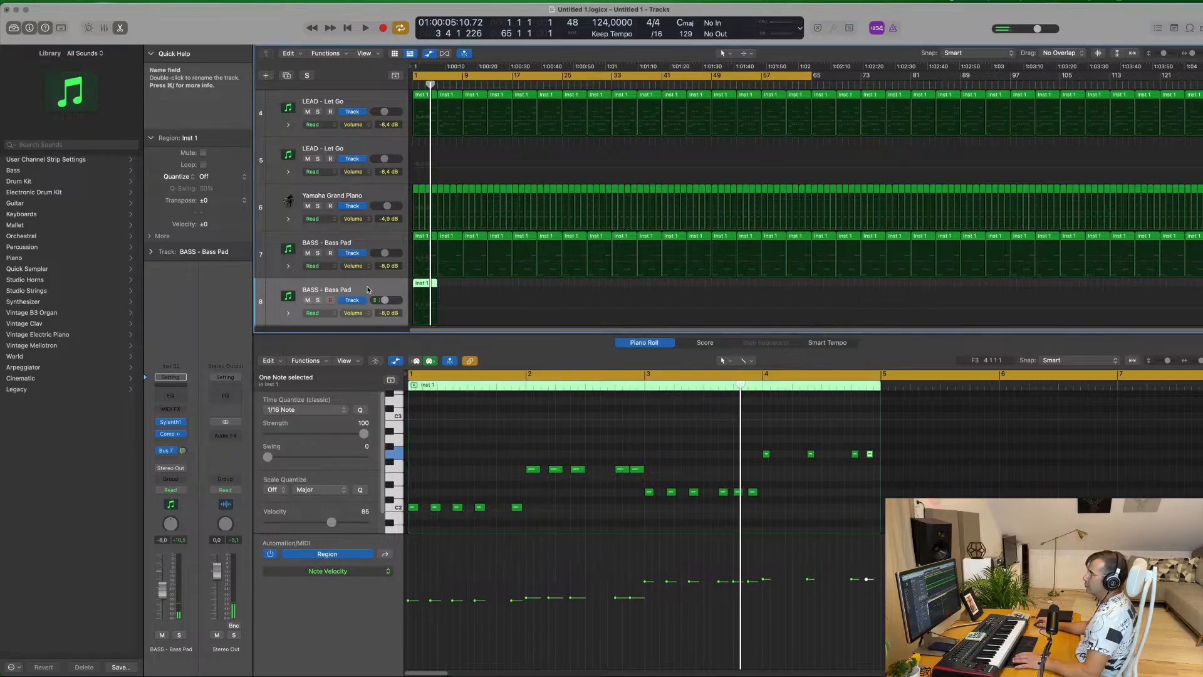
scroll(350, 232, "down", 4)
scroll(346, 216, "up", 2)
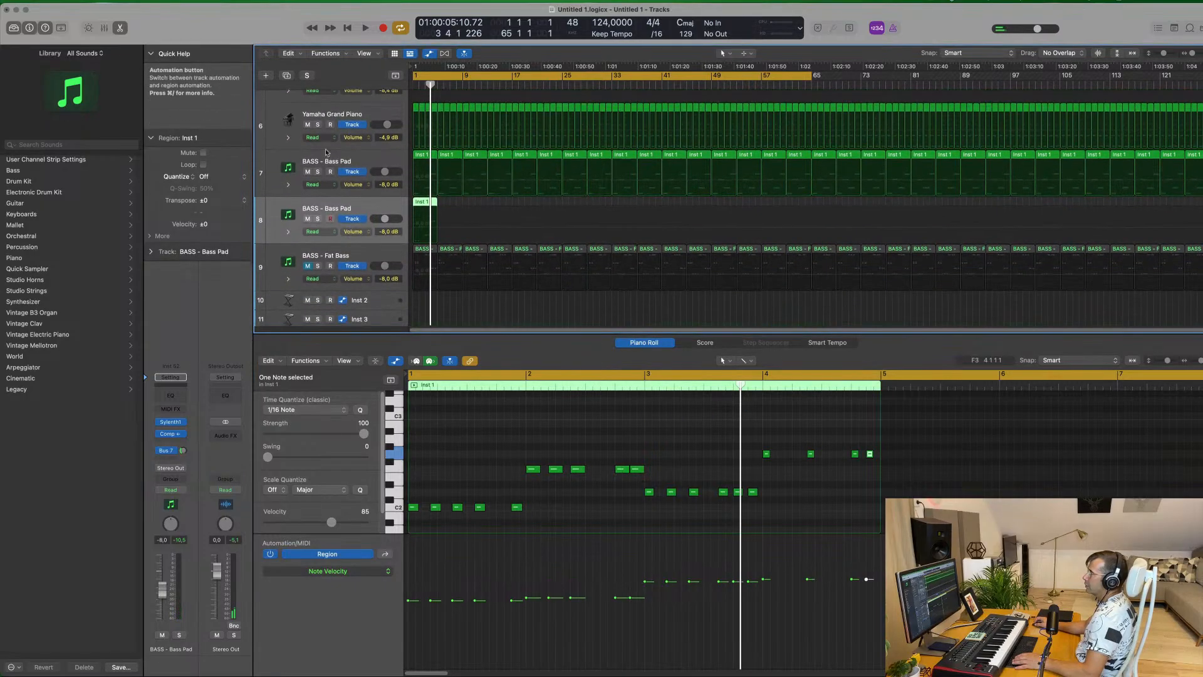
key("space")
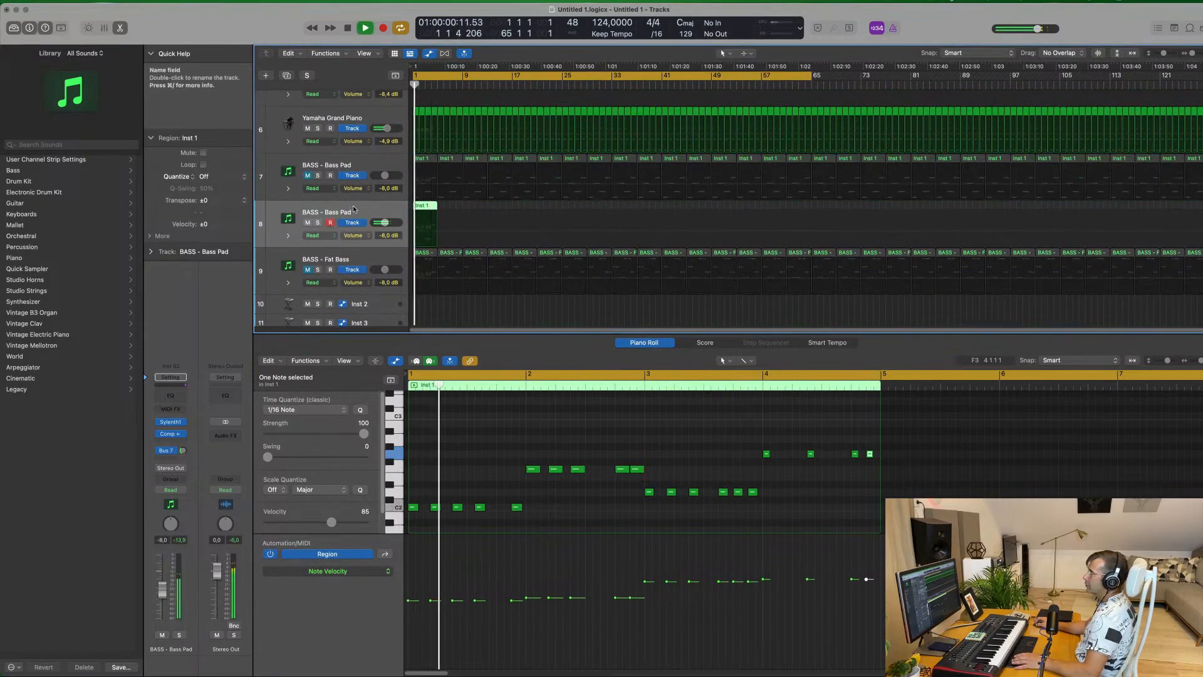
key("space")
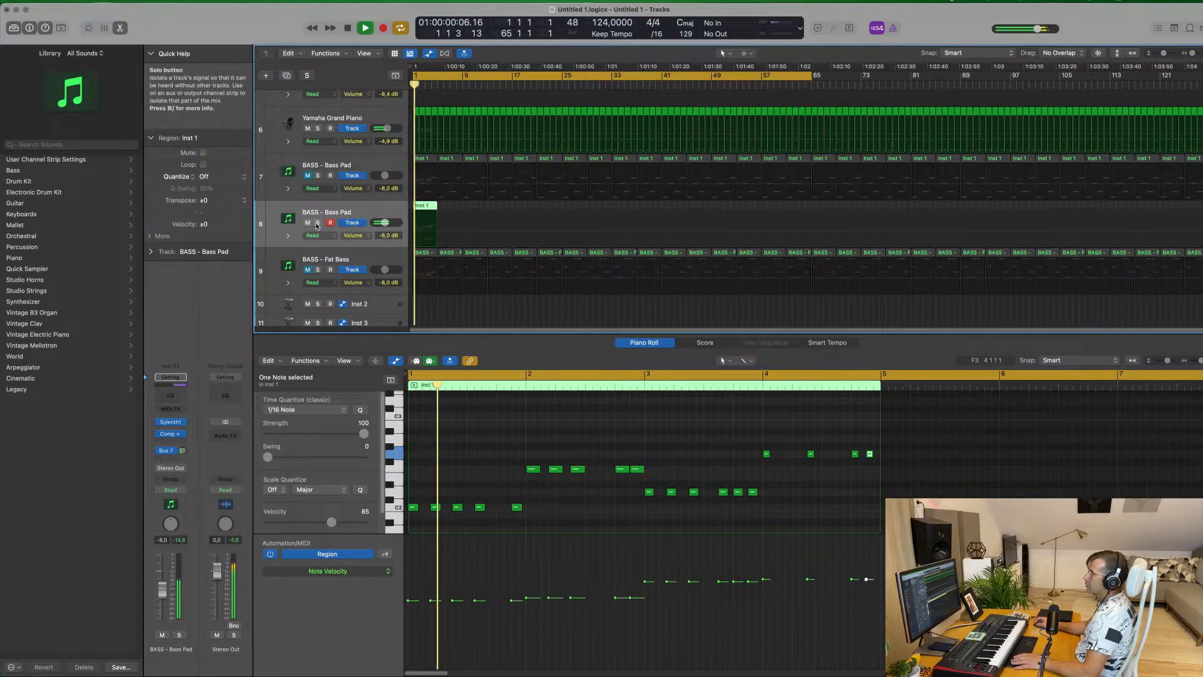
left_click(318, 222)
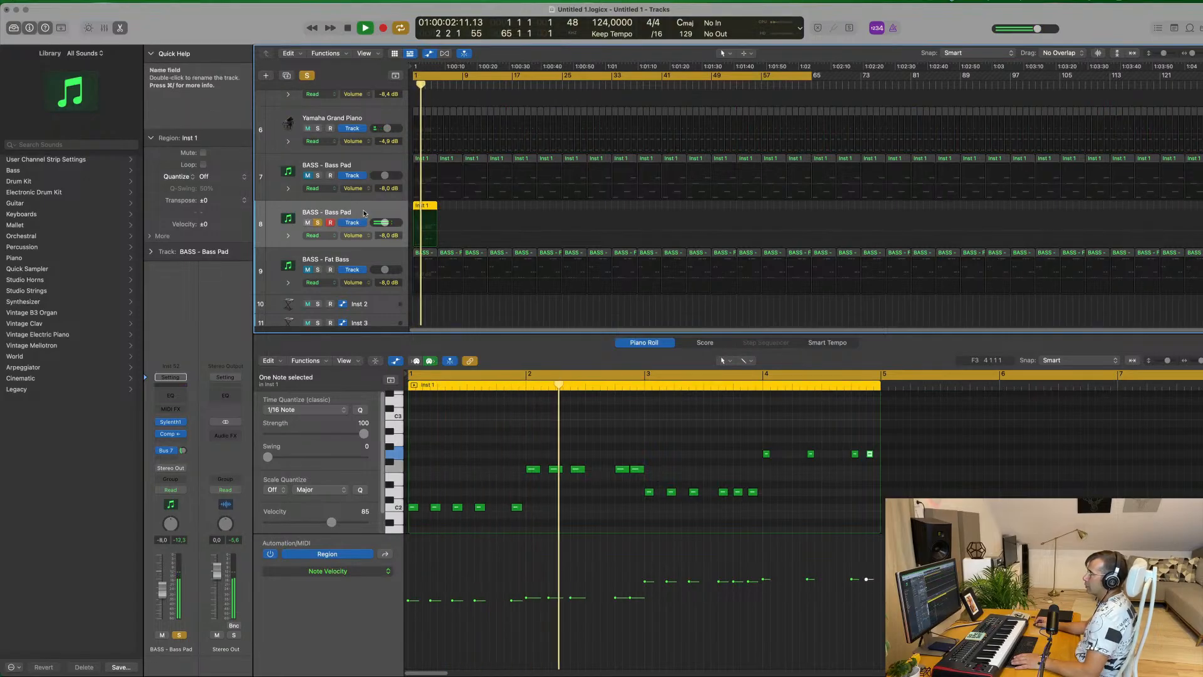
key("space")
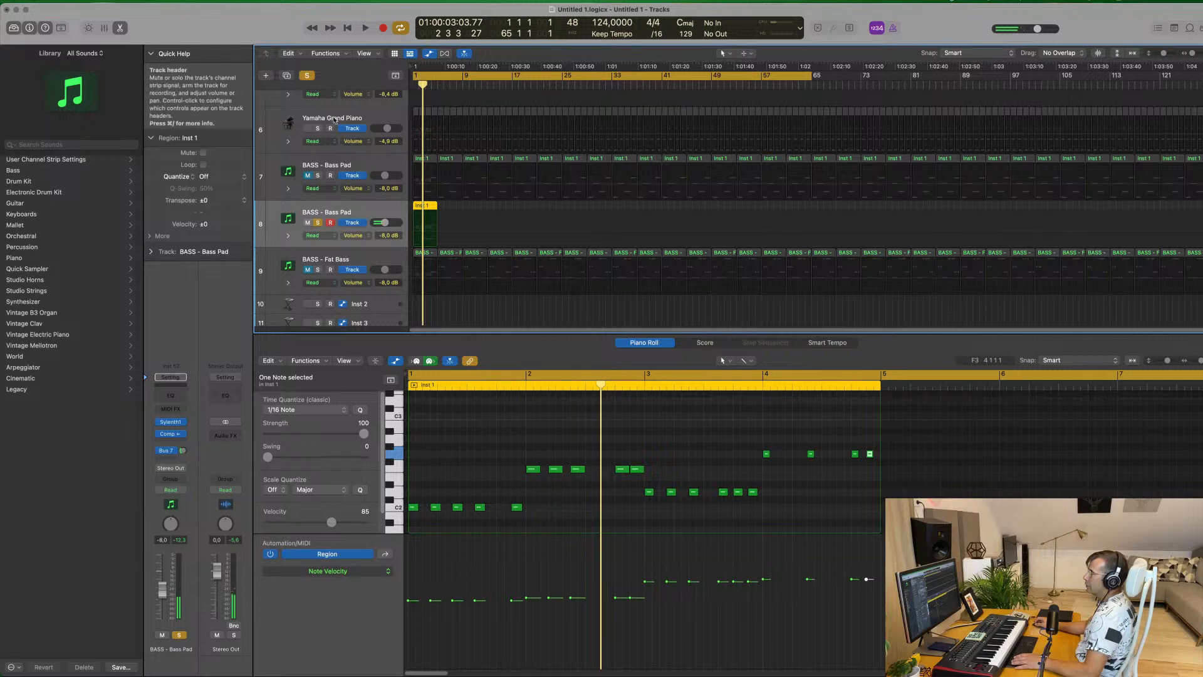
Duplicate the BASS - Fat Bass track, place the copy as track 8 and move the rewritten Inst 1 region onto it.
left_click(335, 251)
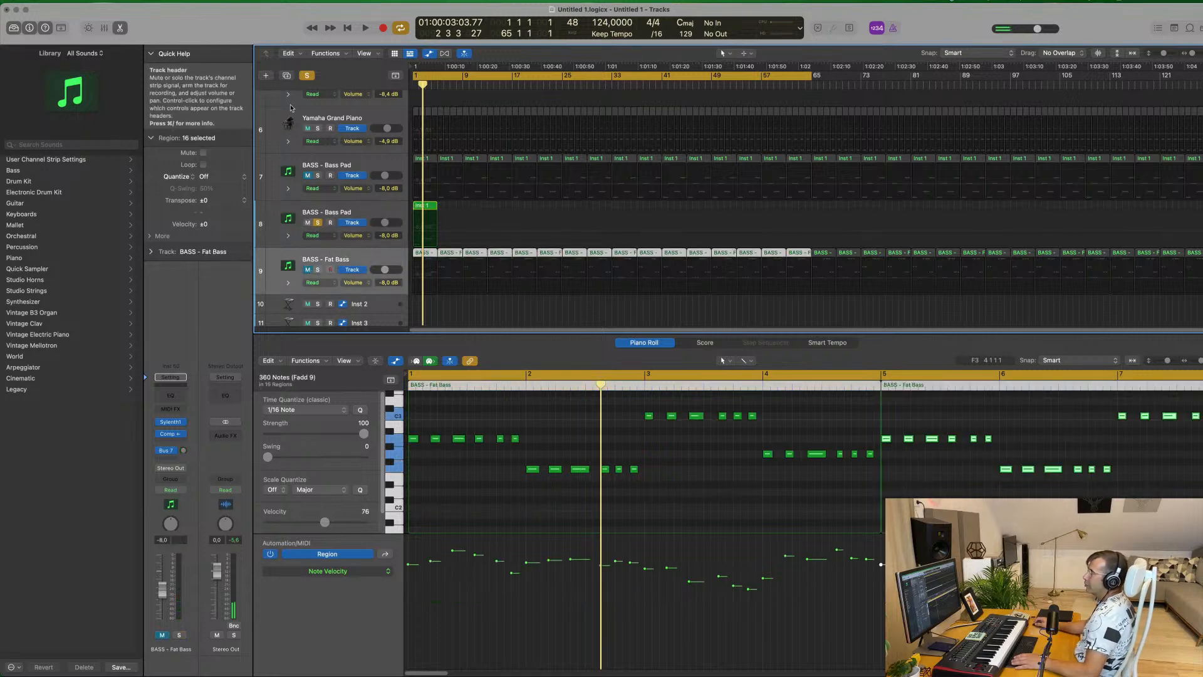
key("super+d")
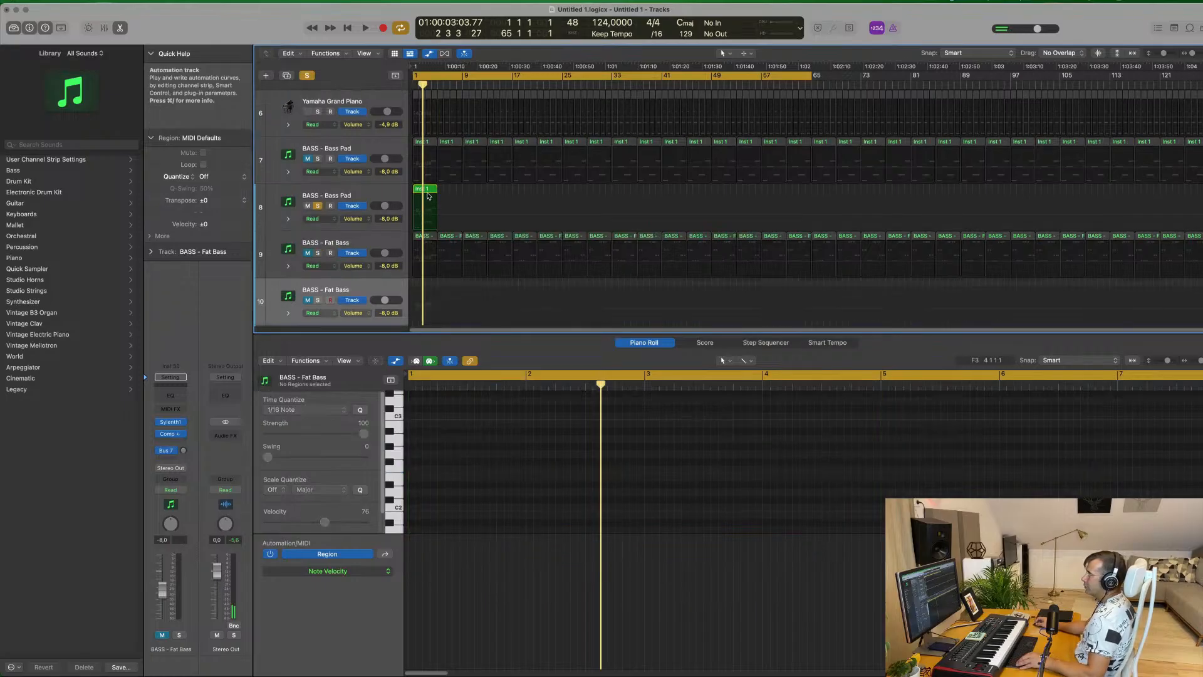
left_click_drag(383, 289, 397, 195)
left_click_drag(431, 239, 424, 207)
Clear the active solo, unmute the new BASS - Fat Bass track and play its region in the mix and in solo.
key("space")
key("space")
left_click(305, 77)
key("space")
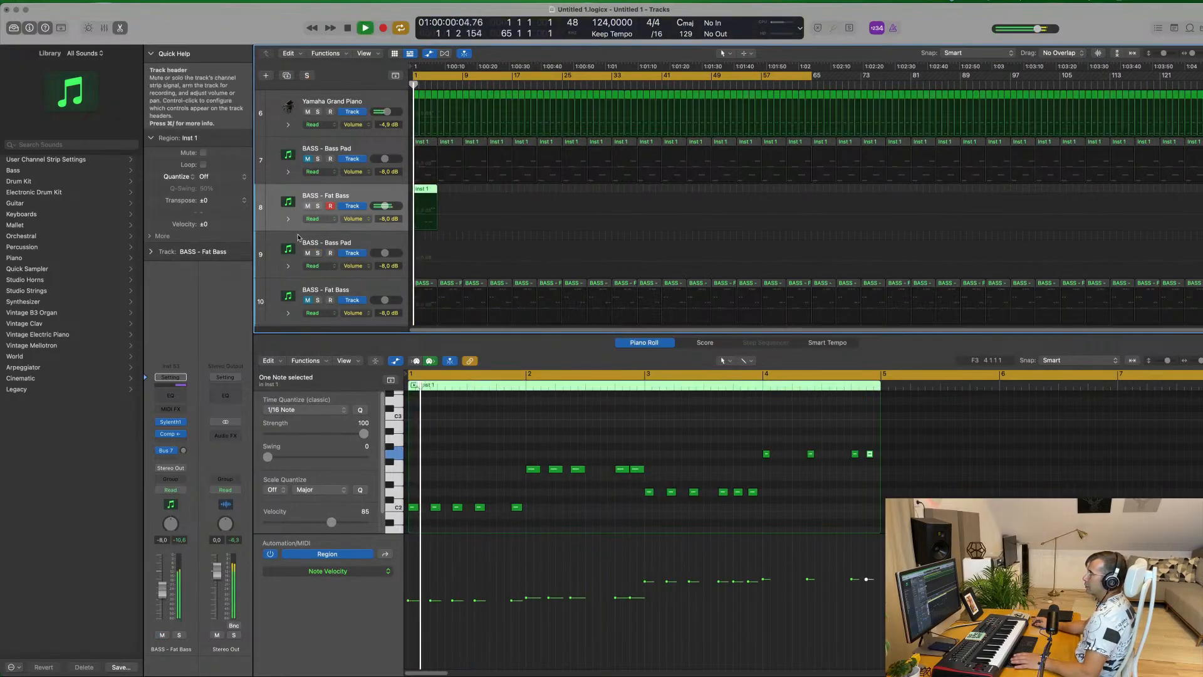
left_click(318, 207)
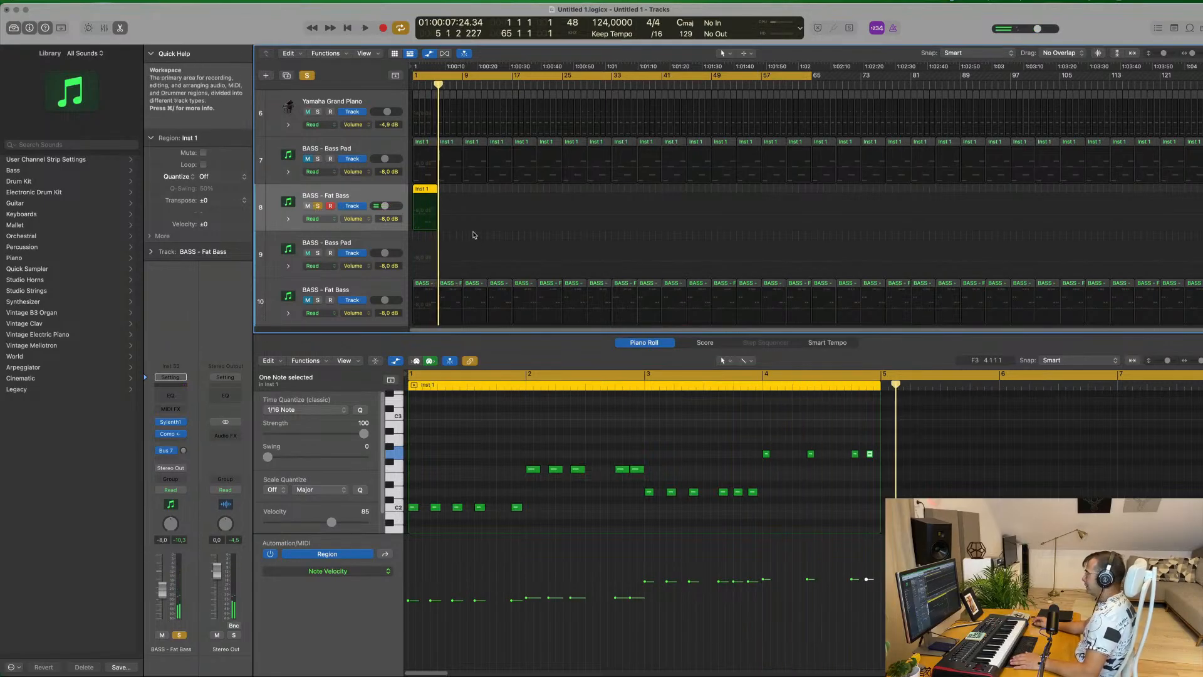
key("space")
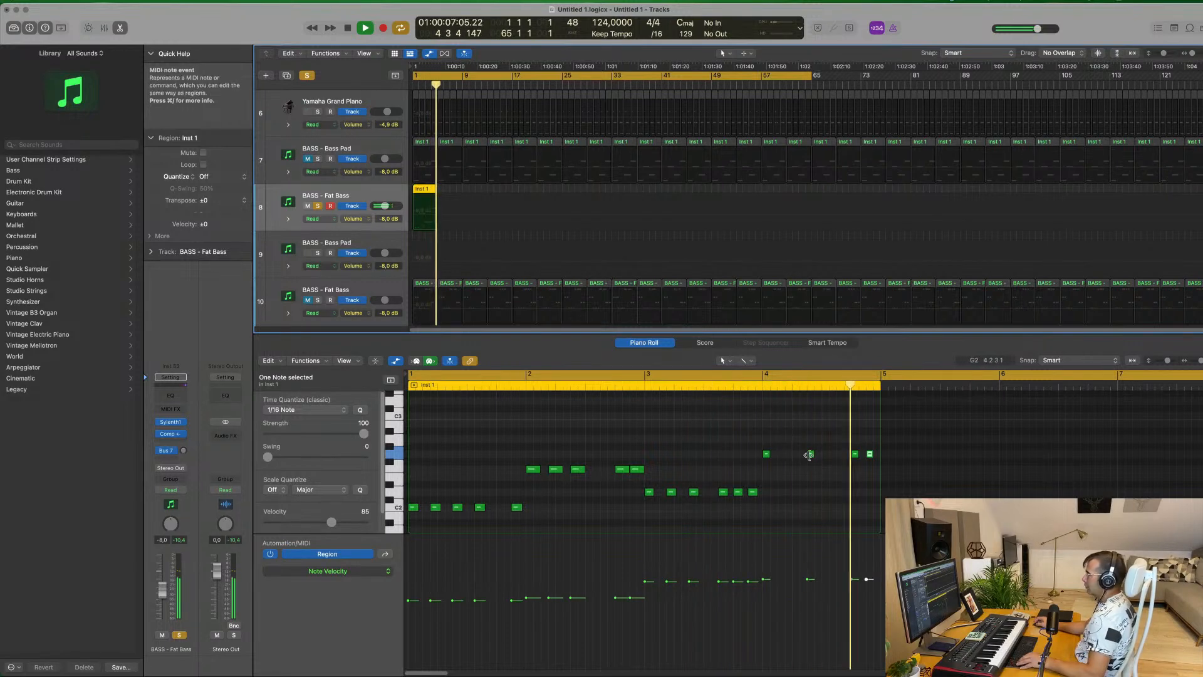
Move the second G2 note of bar 4 earlier to beat 2 and copy the beat 4 note half a beat earlier.
left_click_drag(810, 457, 793, 458)
key("Return")
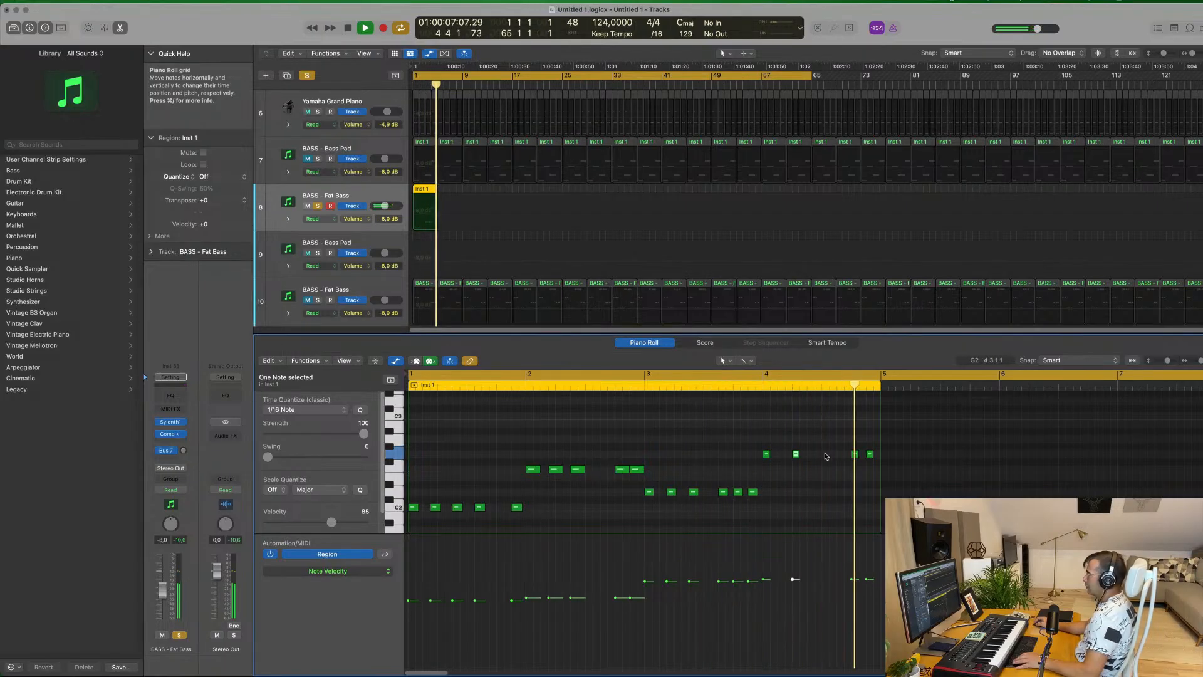
left_click(854, 453)
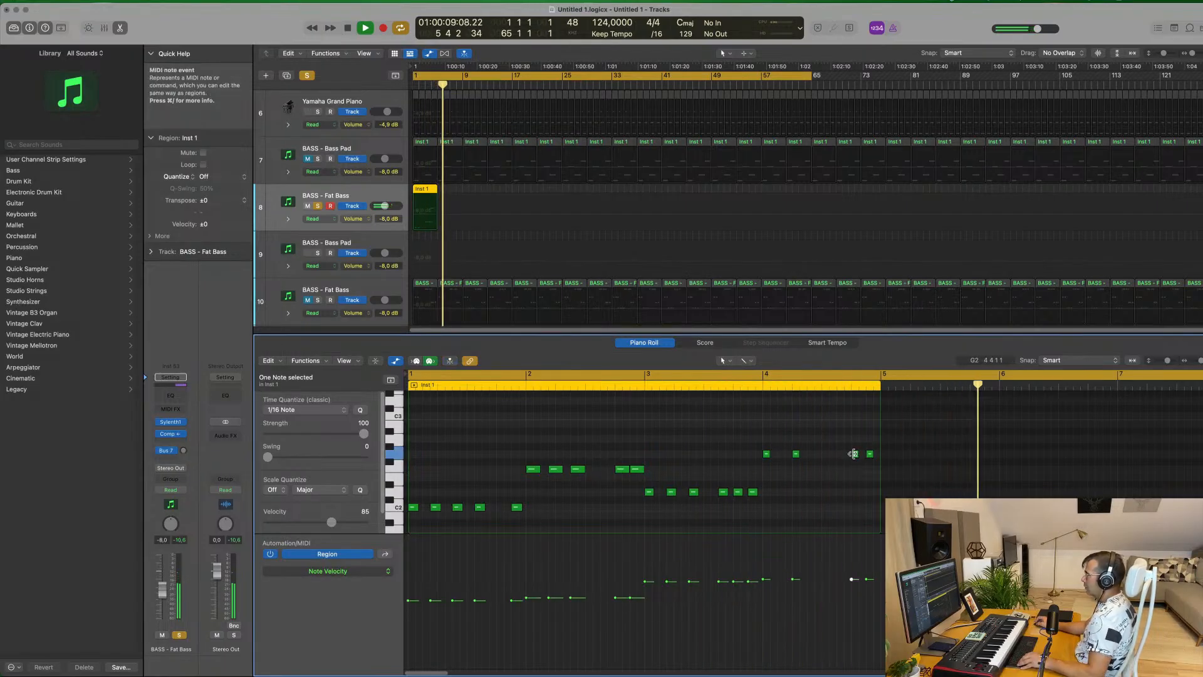
left_click_drag(852, 456, 838, 458)
Replay the edited Fat Bass line from the start and clear track 8's solo to hear it with the full mix.
key("Return")
left_click(507, 437)
key("Return")
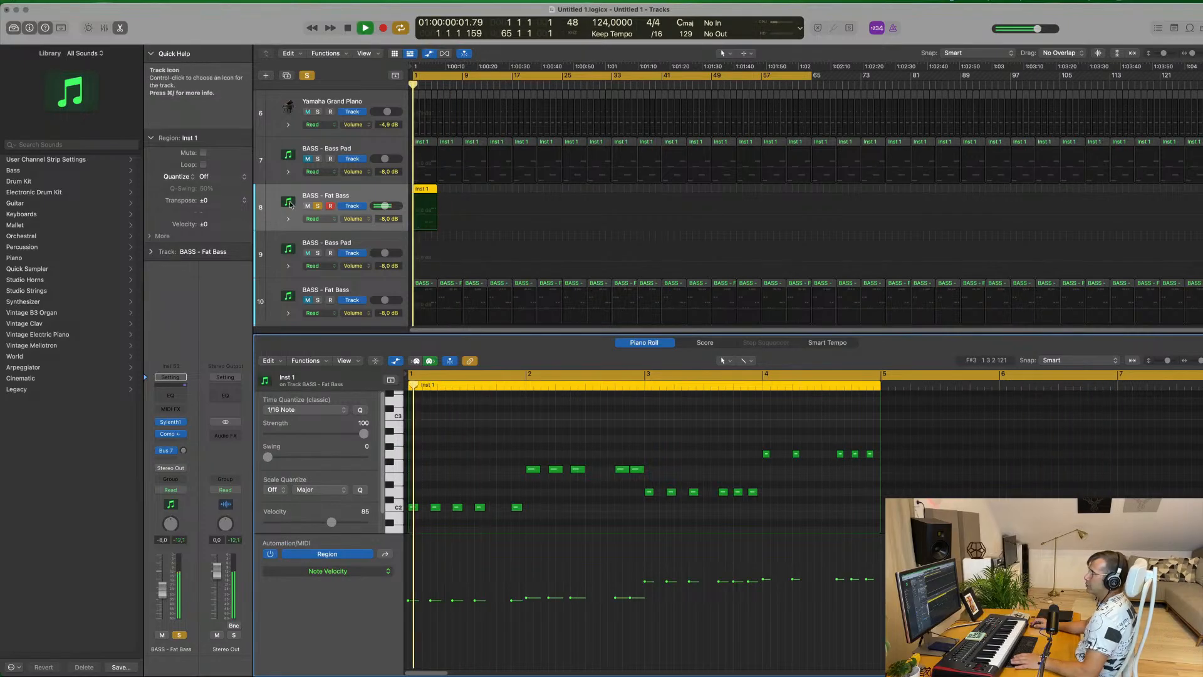
left_click(317, 206)
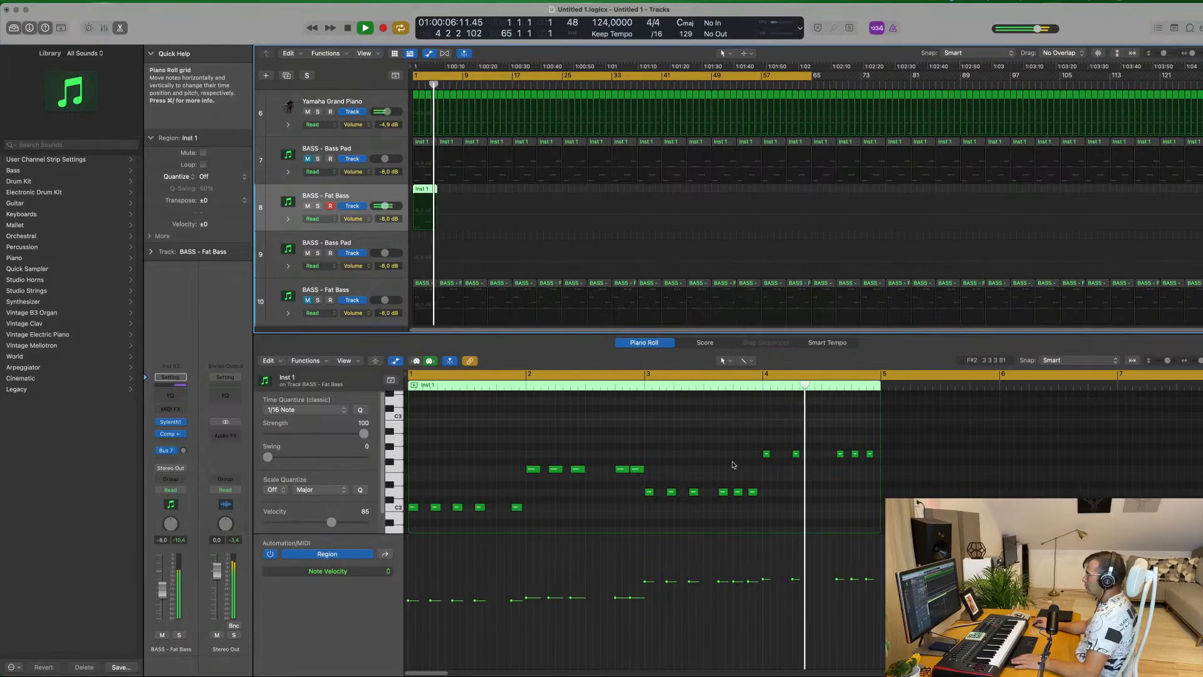
Rework the Fat Bass notes in bar 4 into a denser rhythm opening with three longer notes, and replay the line from the start.
mouse_move(795, 458)
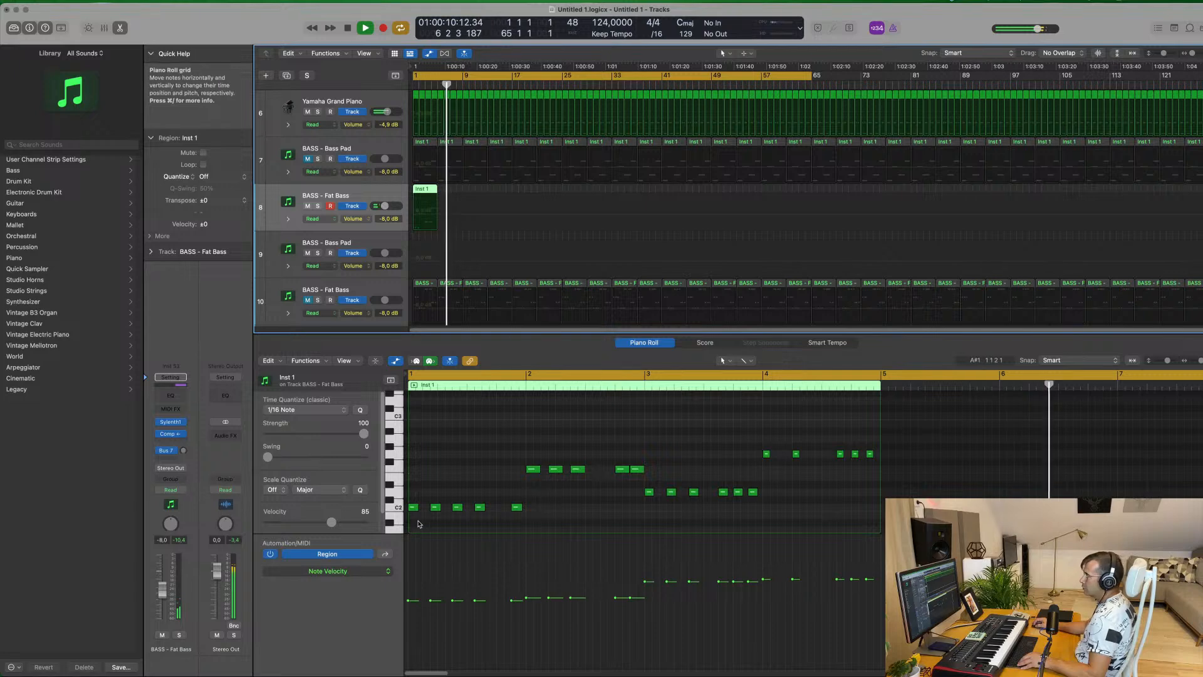
left_click_drag(795, 455, 814, 458)
key("Return")
left_click(795, 437)
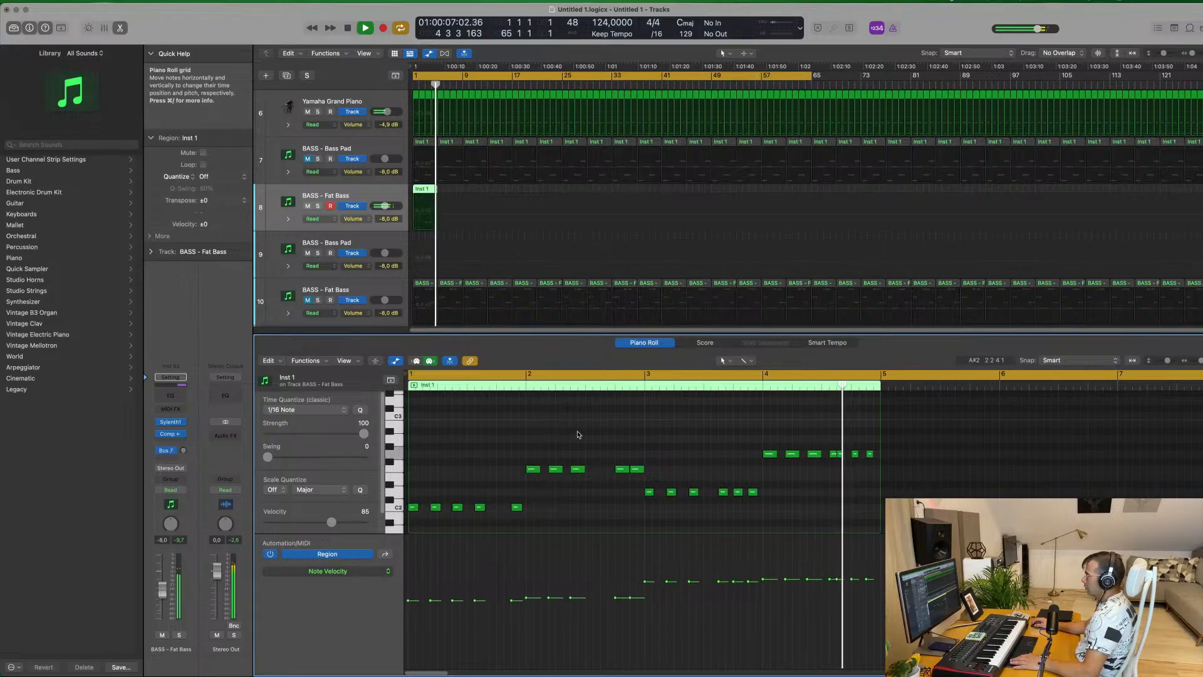
key("space")
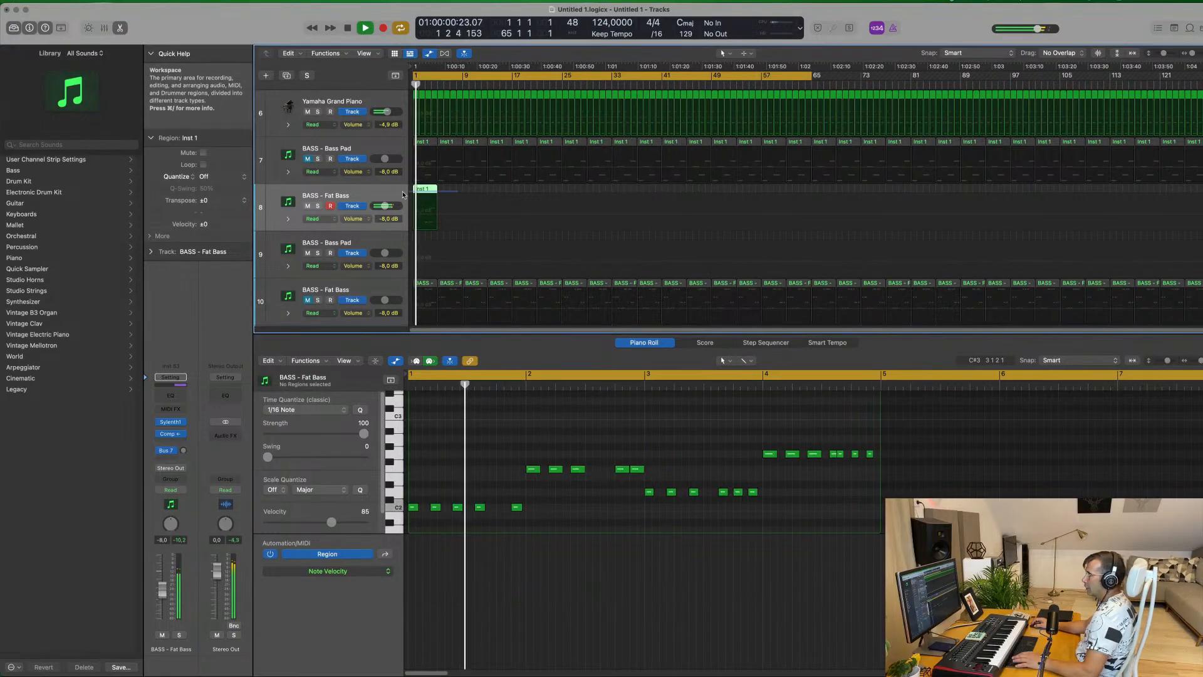
Repeat the edited Inst 1 region along the BASS - Fat Bass track 8 until the copies reach bar 65.
key("super+r")
key("super+r")
key("super+r")
key("super+r")
key("super+r")
key("super+r")
key("super+r")
key("super+r")
key("super+r")
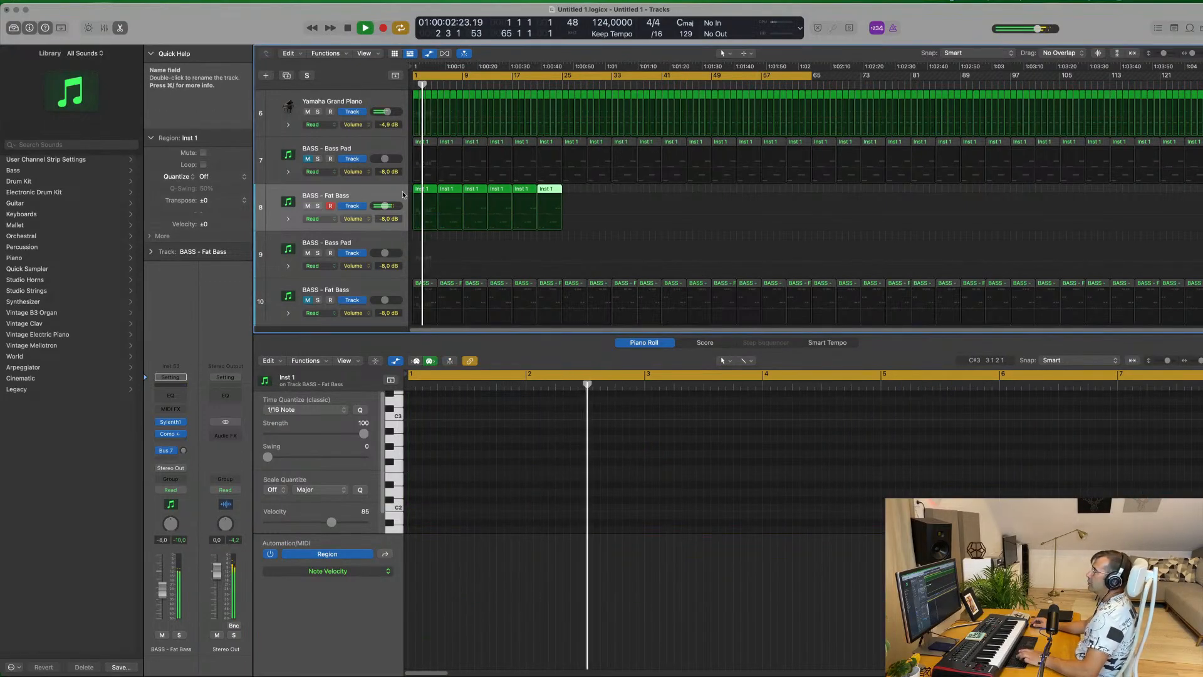
key("super+r")
key("super+r")
key("super+r")
key("super+r")
key("super+r")
key("super+r")
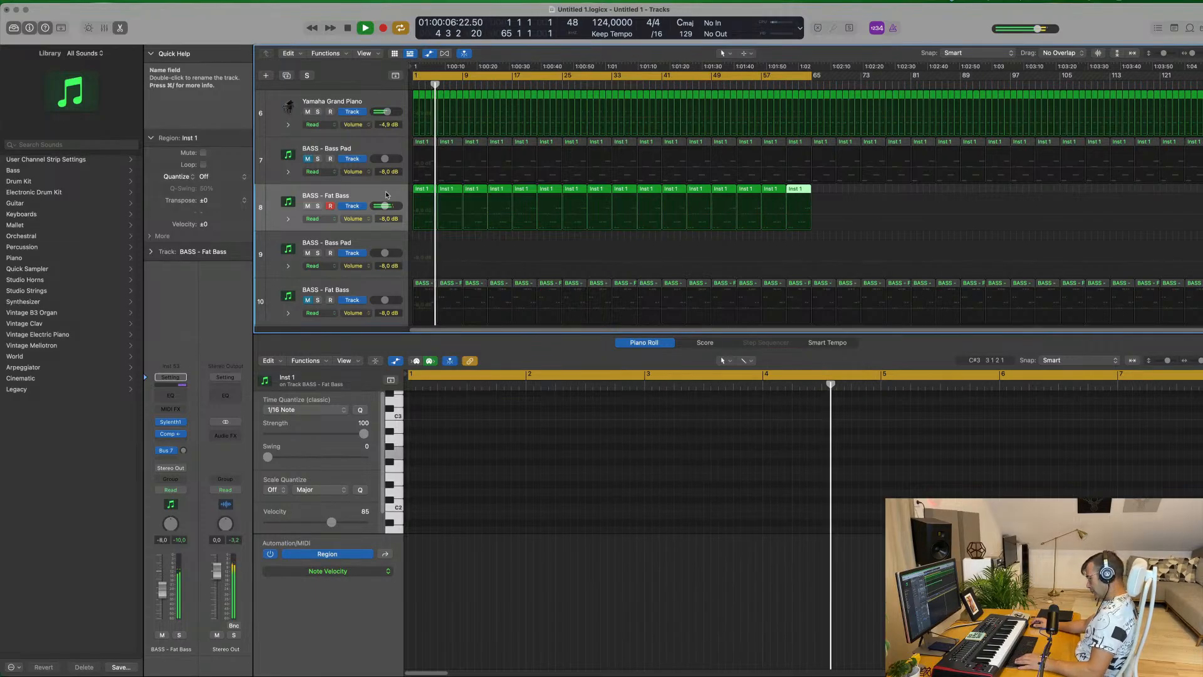
Close the Piano Roll and review the arrangement from track 1 down to the drum tracks during playback.
key("x")
key("x")
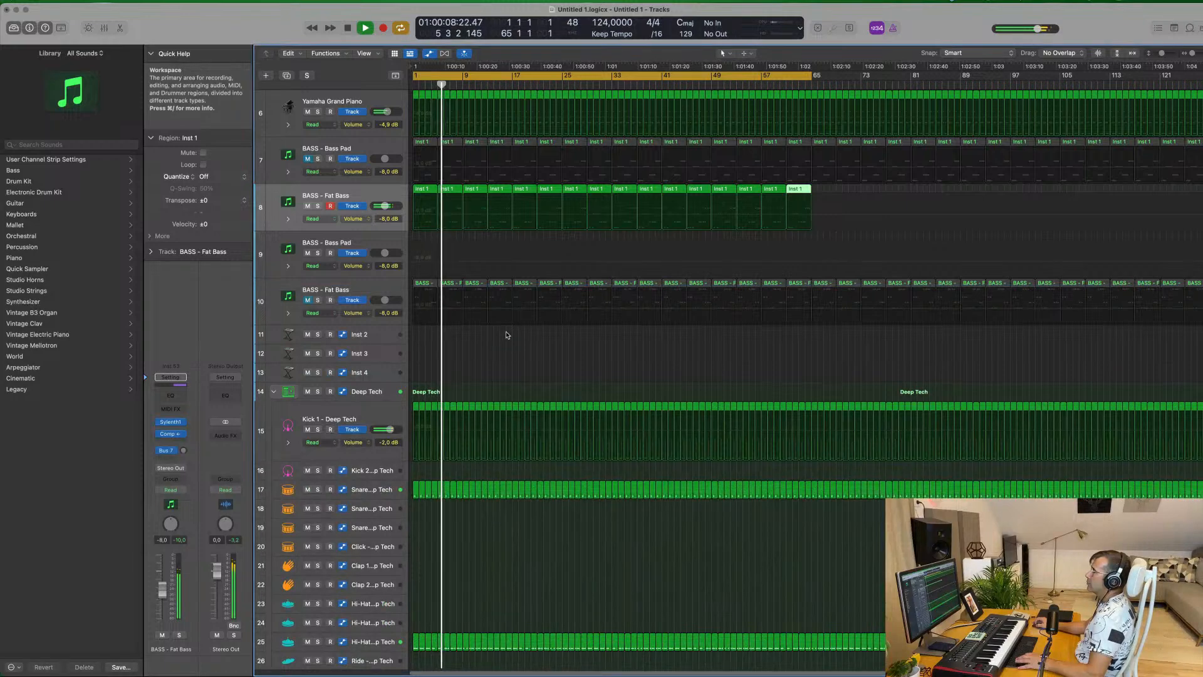
scroll(506, 335, "up", 8)
scroll(511, 333, "down", 3)
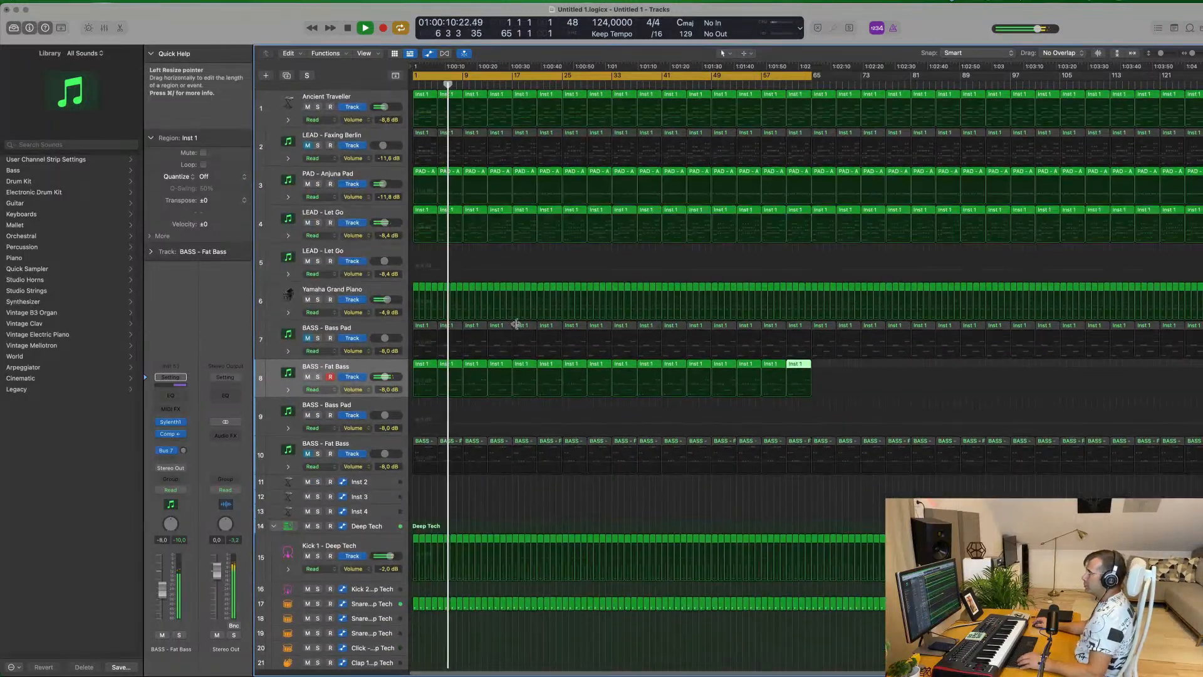